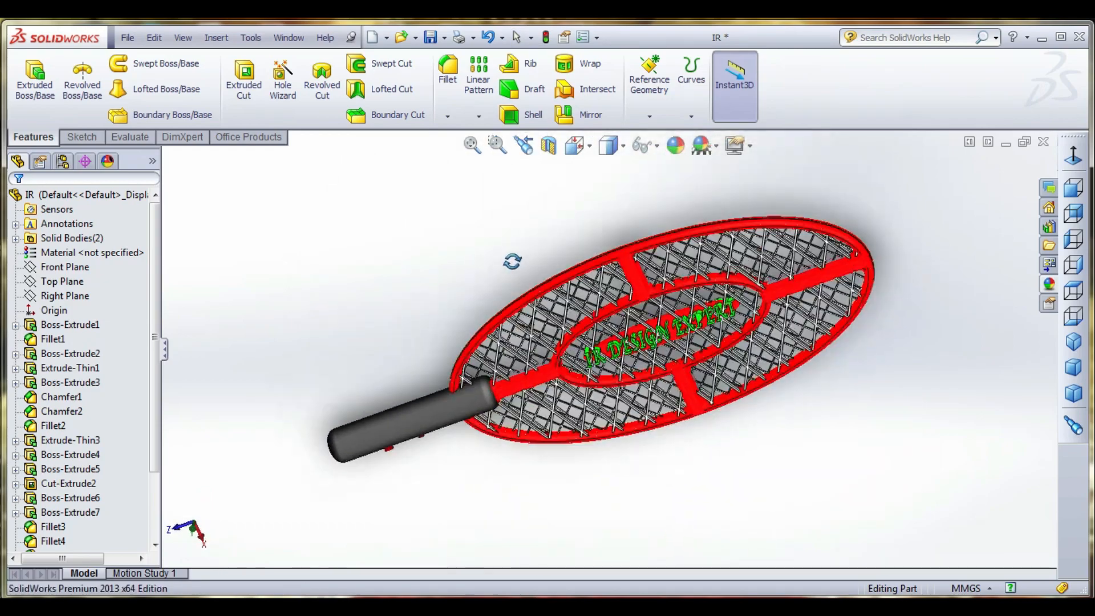
# - Examine the finished racket model up close, including its frame, mesh and the raised lettering in the centre
pyautogui.scroll(-5, 649, 342)
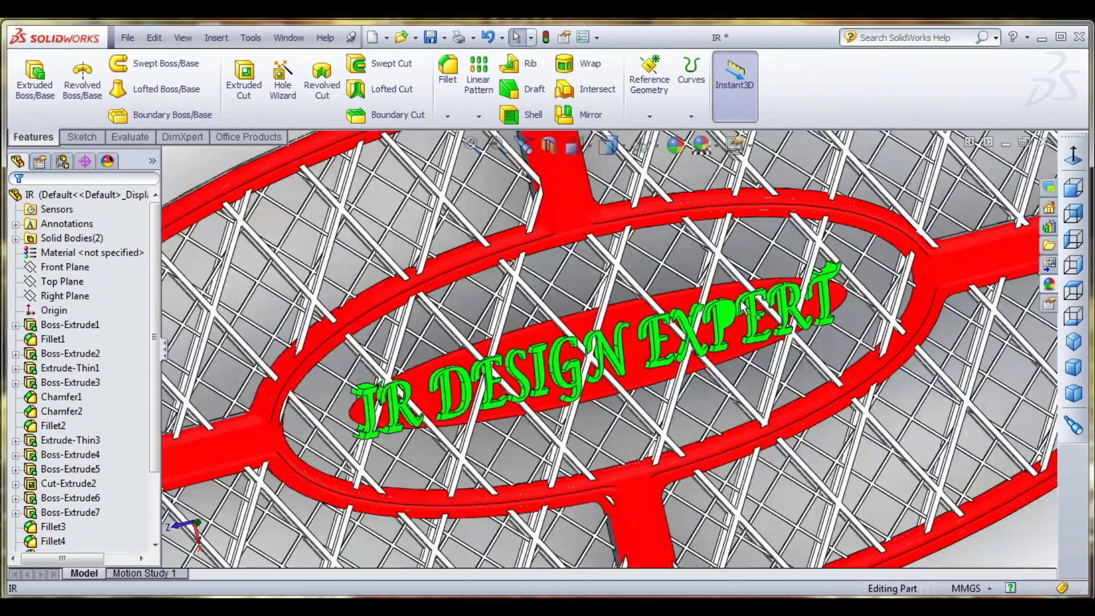
pyautogui.moveTo(740, 305); pyautogui.dragTo(673, 405, button='middle')
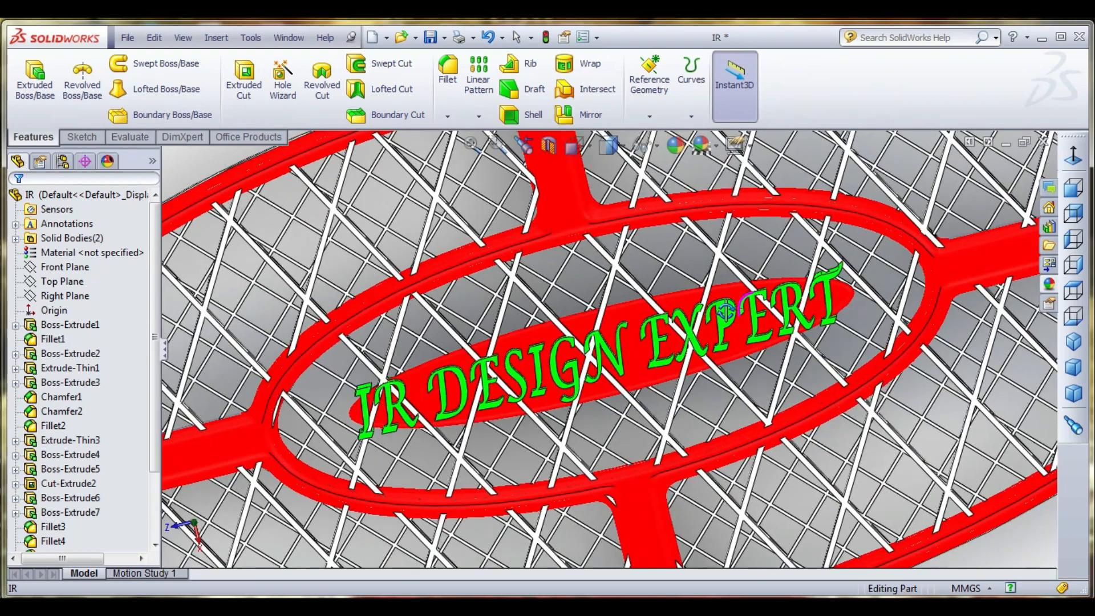
pyautogui.scroll(6, 596, 397)
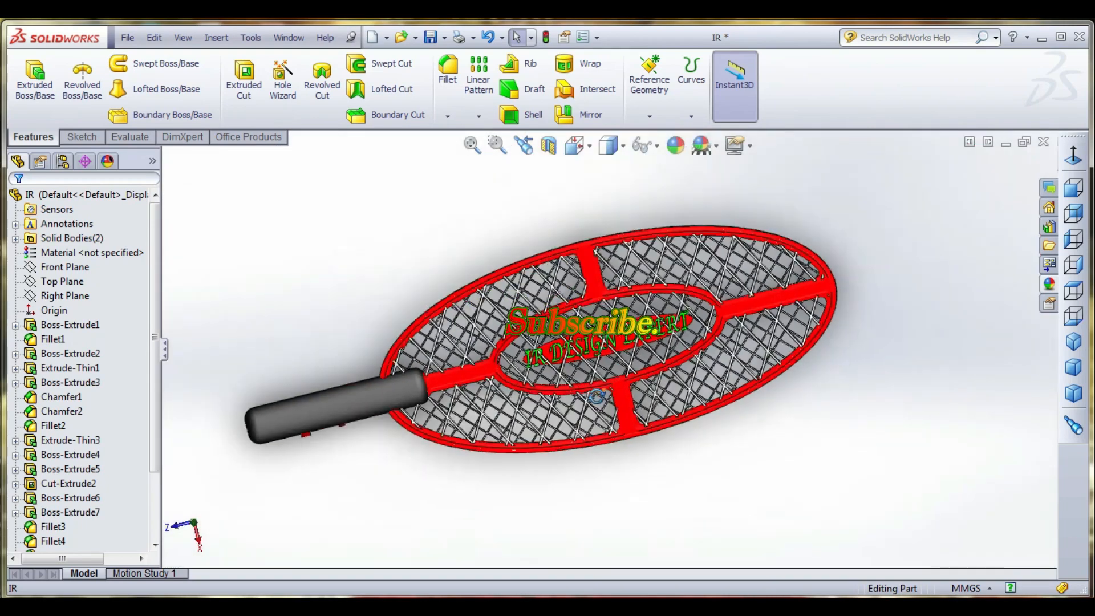
pyautogui.moveTo(596, 397); pyautogui.dragTo(668, 309, button='middle')
pyautogui.scroll(-5, 686, 278)
pyautogui.scroll(-1, 666, 309)
pyautogui.scroll(-1, 392, 435)
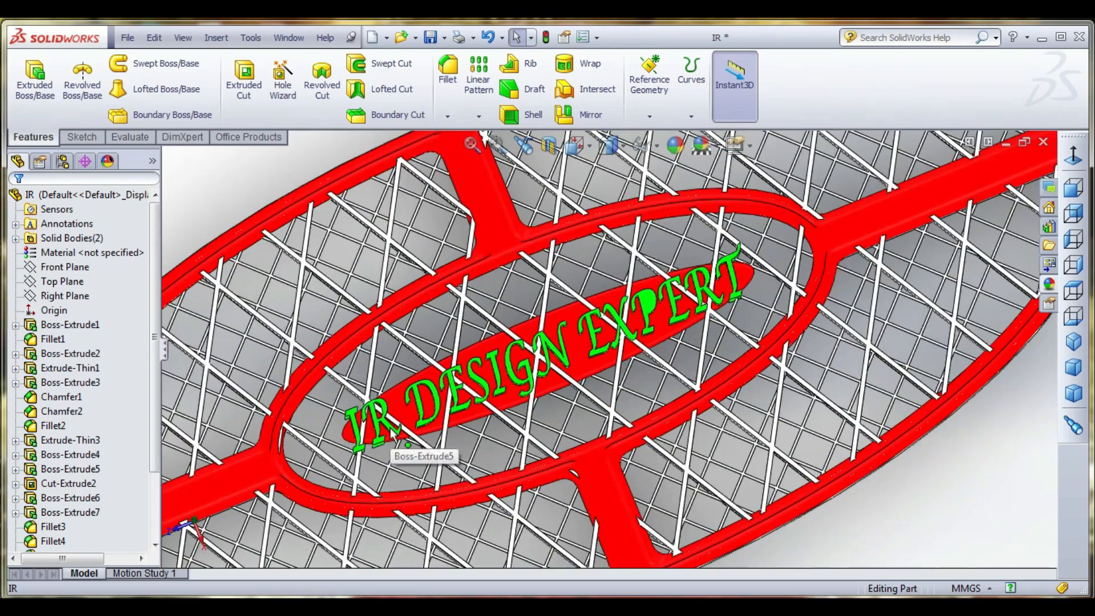
pyautogui.scroll(1, 392, 435)
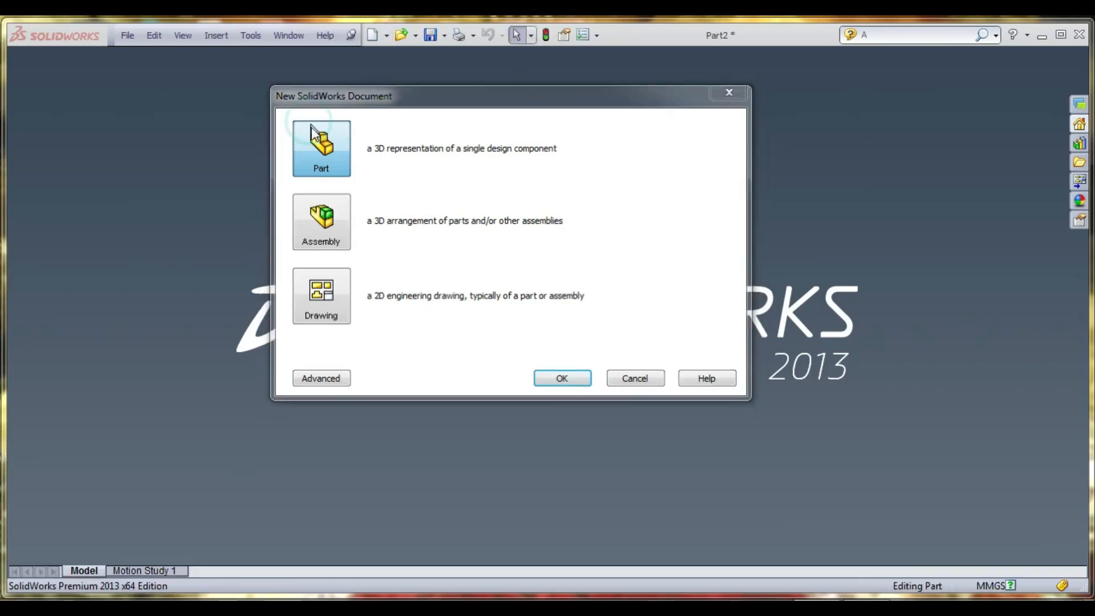
# - Create a new part document and start a sketch on the Front Plane
pyautogui.doubleClick(320, 146)
pyautogui.click(86, 135)
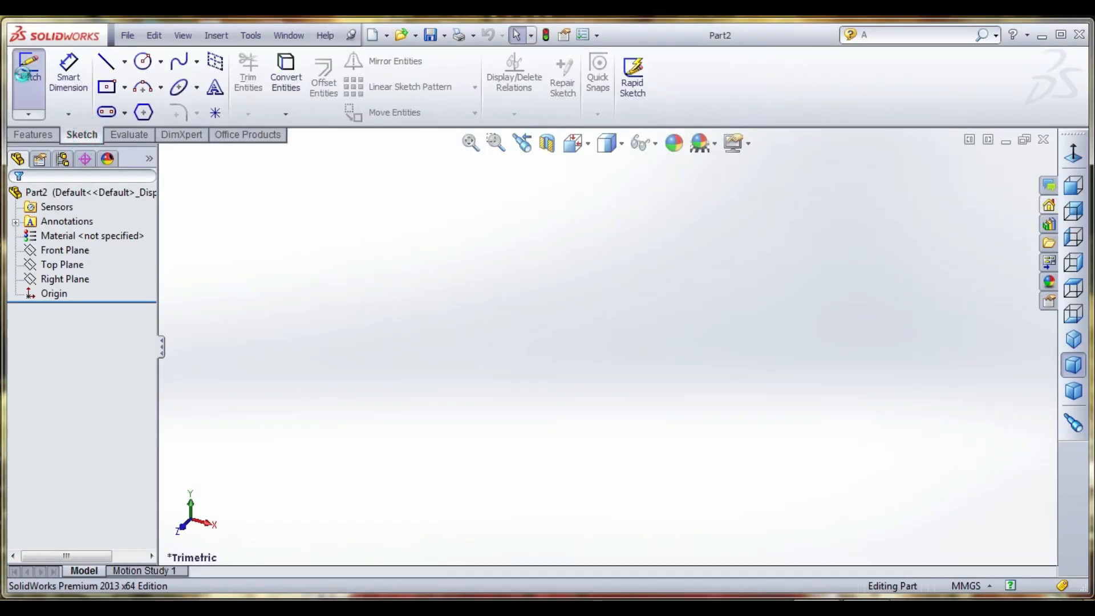
pyautogui.click(28, 75)
pyautogui.click(461, 231)
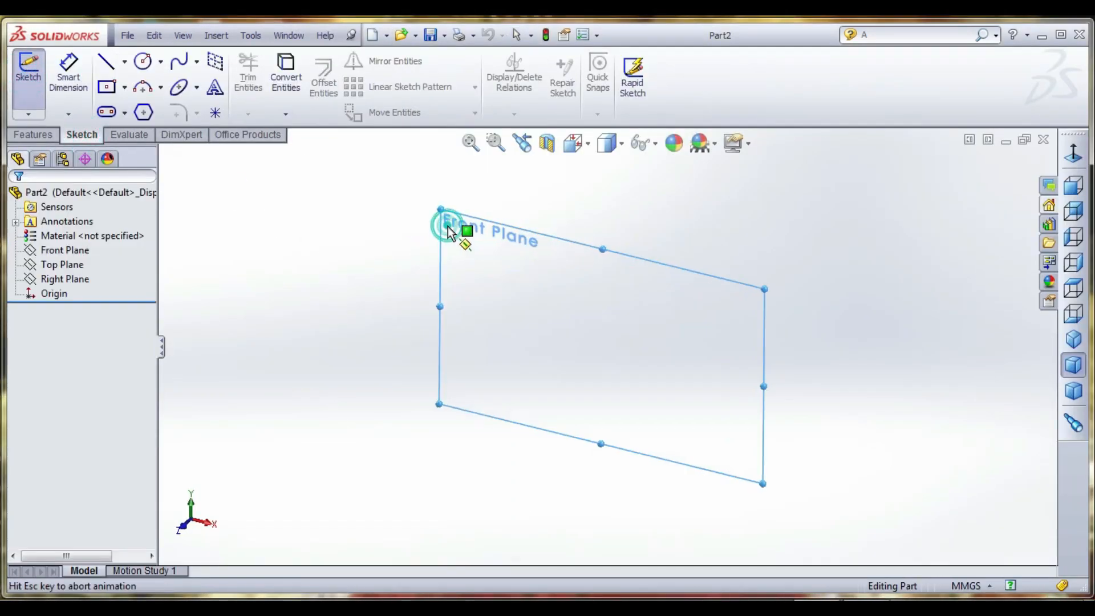
# - Draw a vertical centerline about 180 mm long and a horizontal centerline, both passing through the origin
pyautogui.click(124, 61)
pyautogui.click(140, 104)
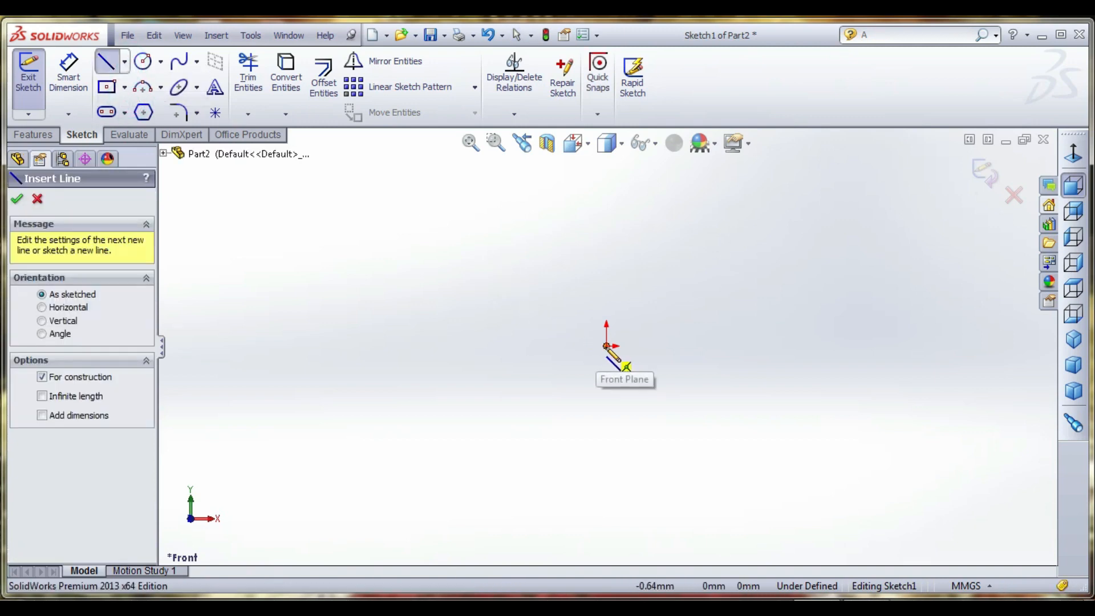
pyautogui.click(608, 348)
pyautogui.click(607, 191)
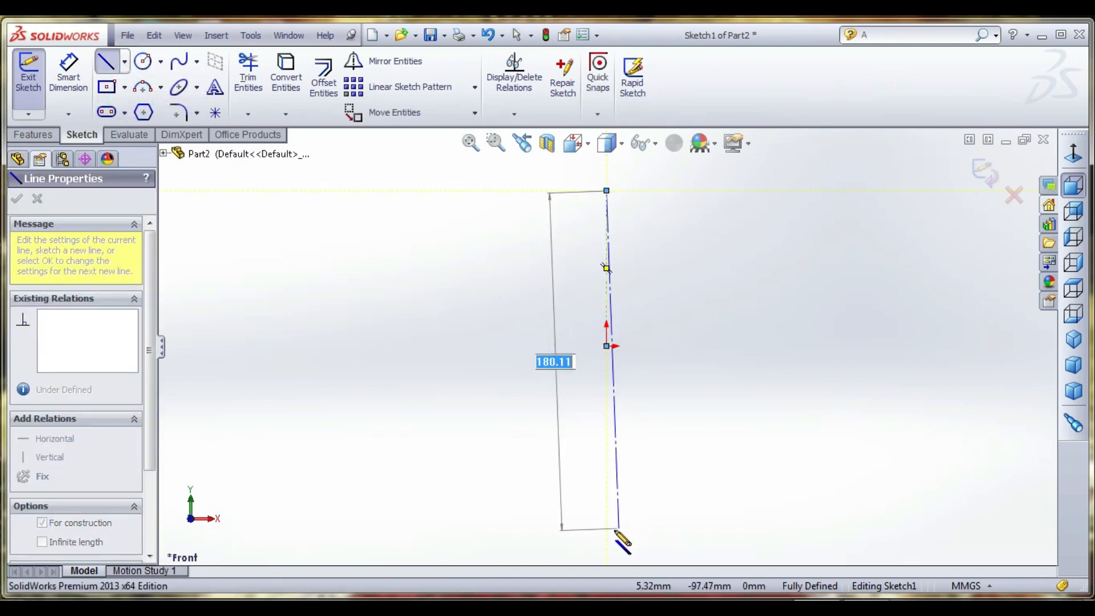
pyautogui.click(607, 531)
pyautogui.click(607, 345)
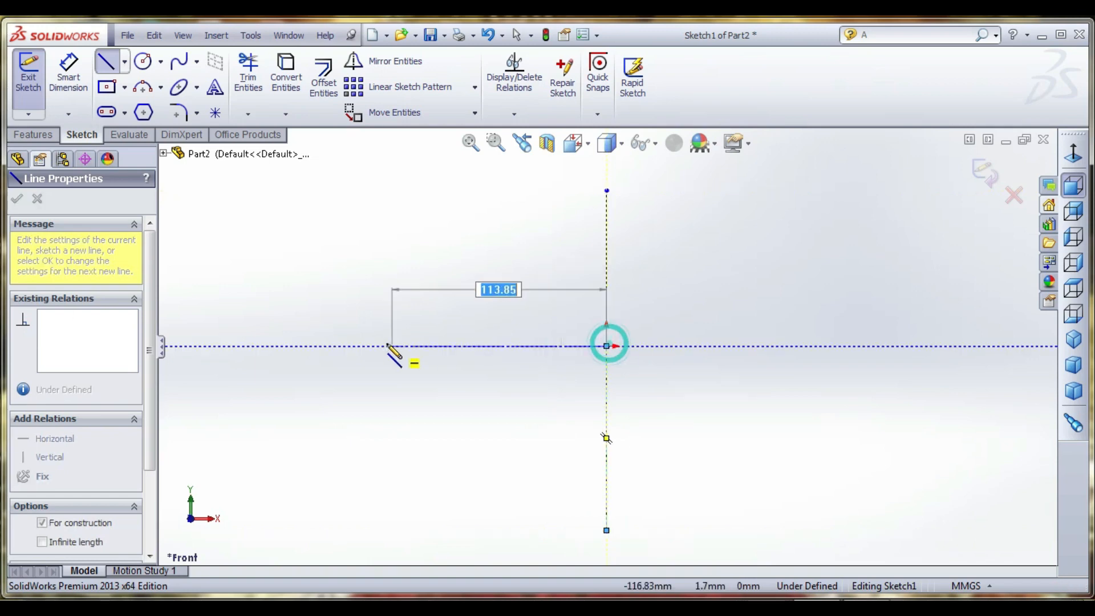
pyautogui.click(386, 346)
pyautogui.click(850, 345)
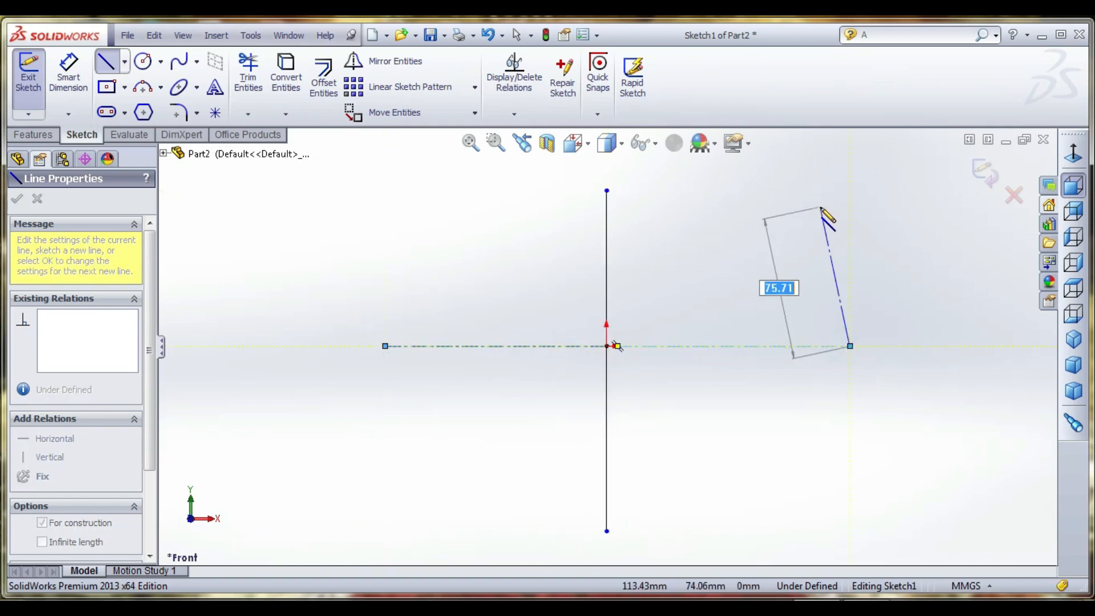
pyautogui.rightClick(822, 208)
pyautogui.click(850, 183)
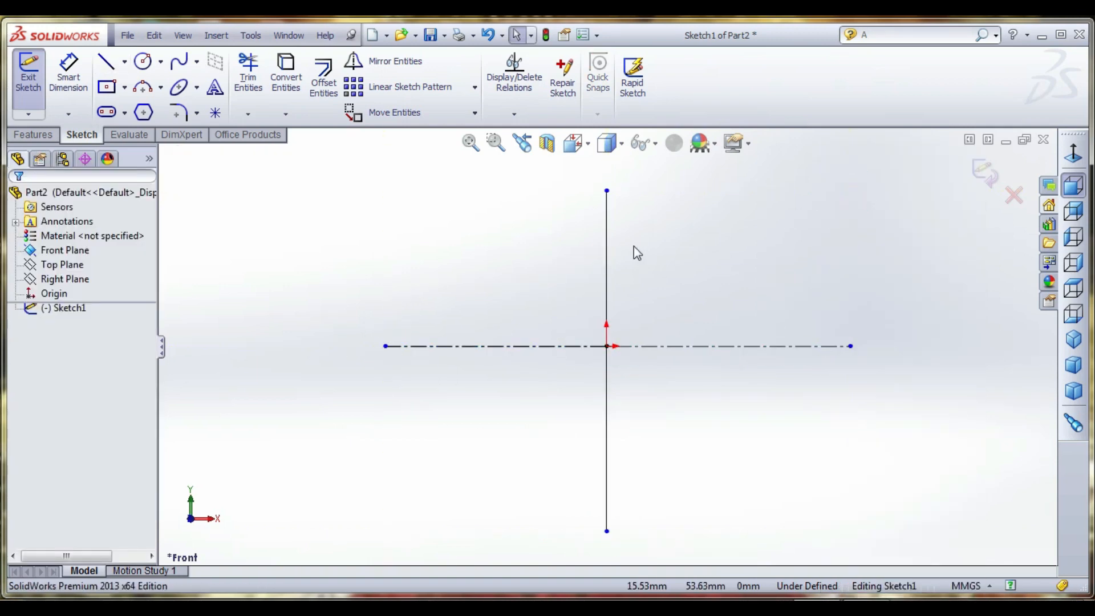
# - Sketch a circle centred on the origin, dimension its diameter to 20 mm and exit the sketch
pyautogui.click(143, 61)
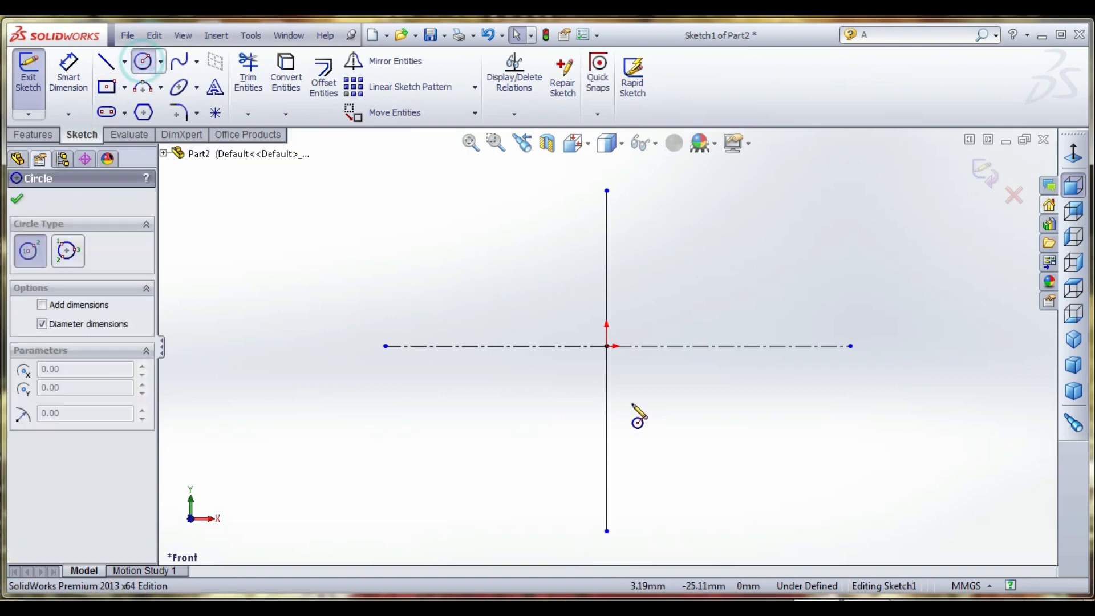
pyautogui.click(606, 346)
pyautogui.click(674, 303)
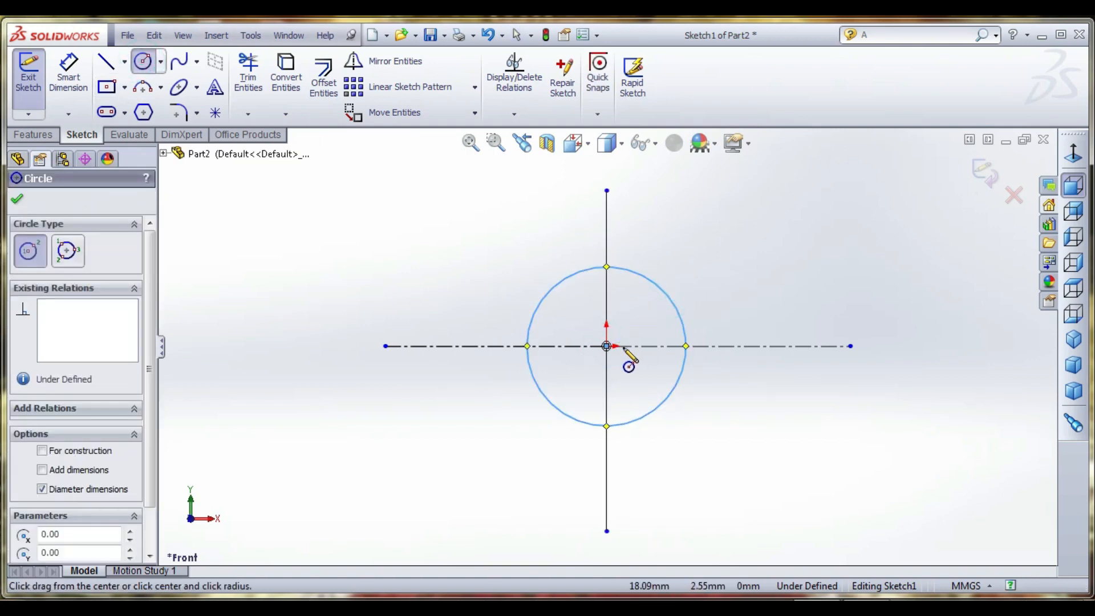
pyautogui.click(68, 74)
pyautogui.click(656, 283)
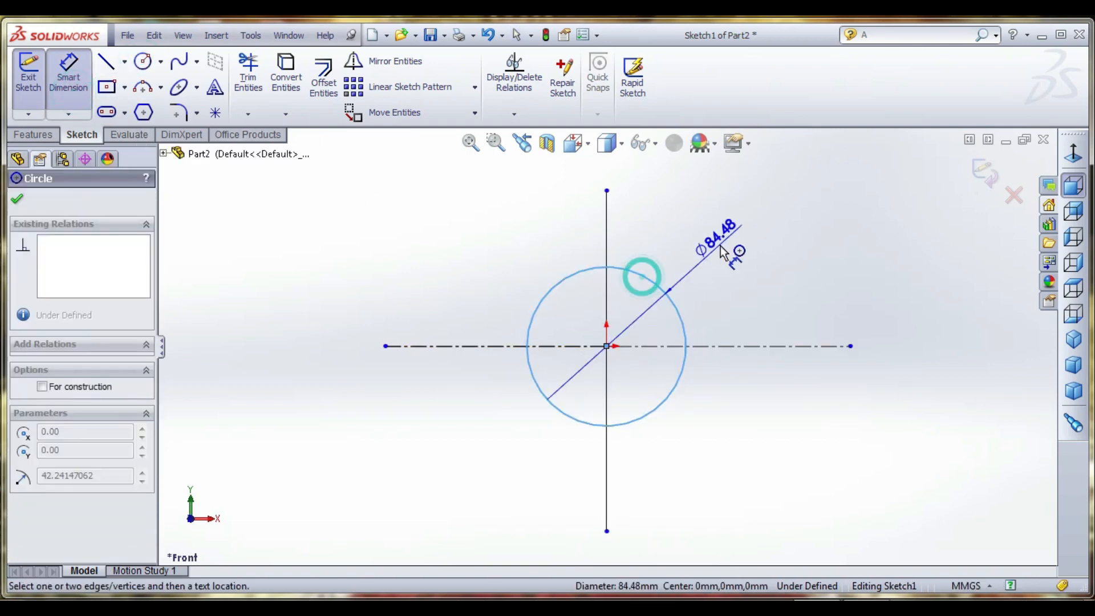
pyautogui.click(723, 245)
pyautogui.write('20')
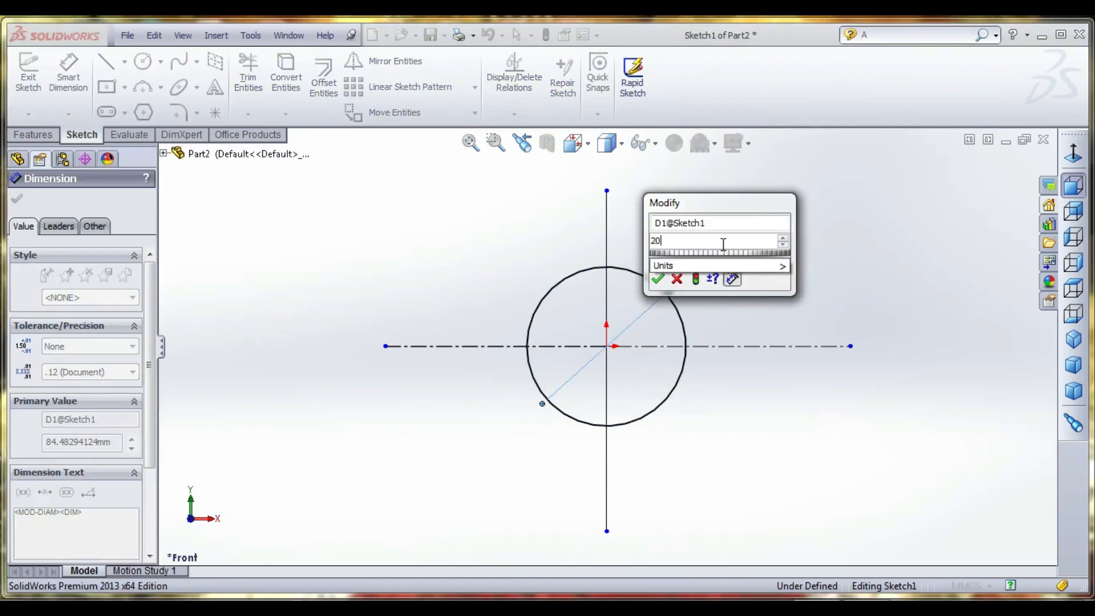
pyautogui.press('Return')
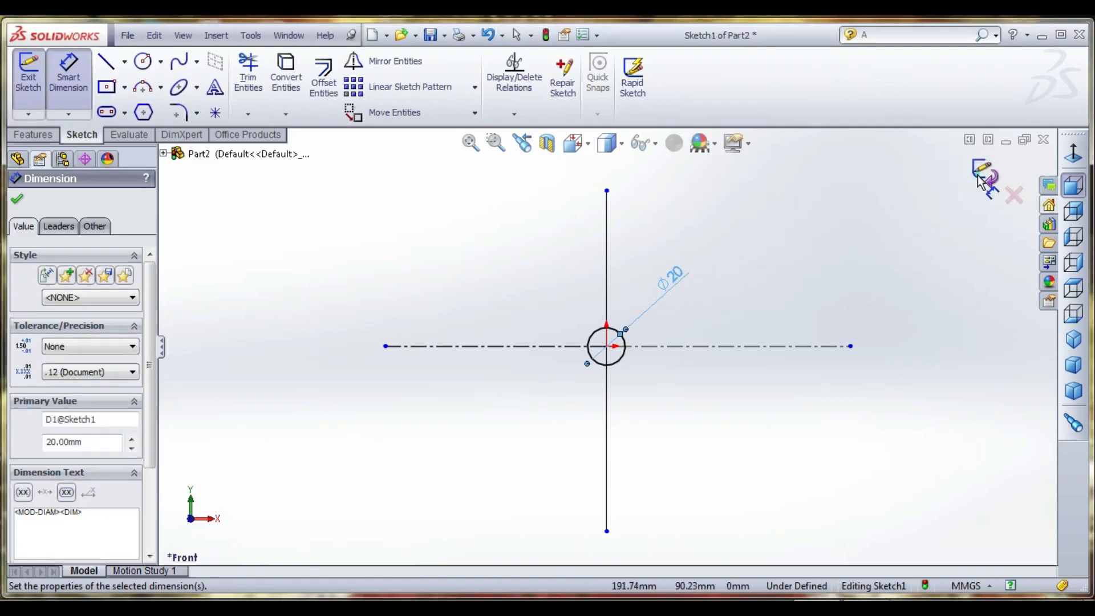
pyautogui.click(981, 181)
# - Extrude the circle 100 mm as a solid boss with the Mid Plane end condition
pyautogui.click(35, 135)
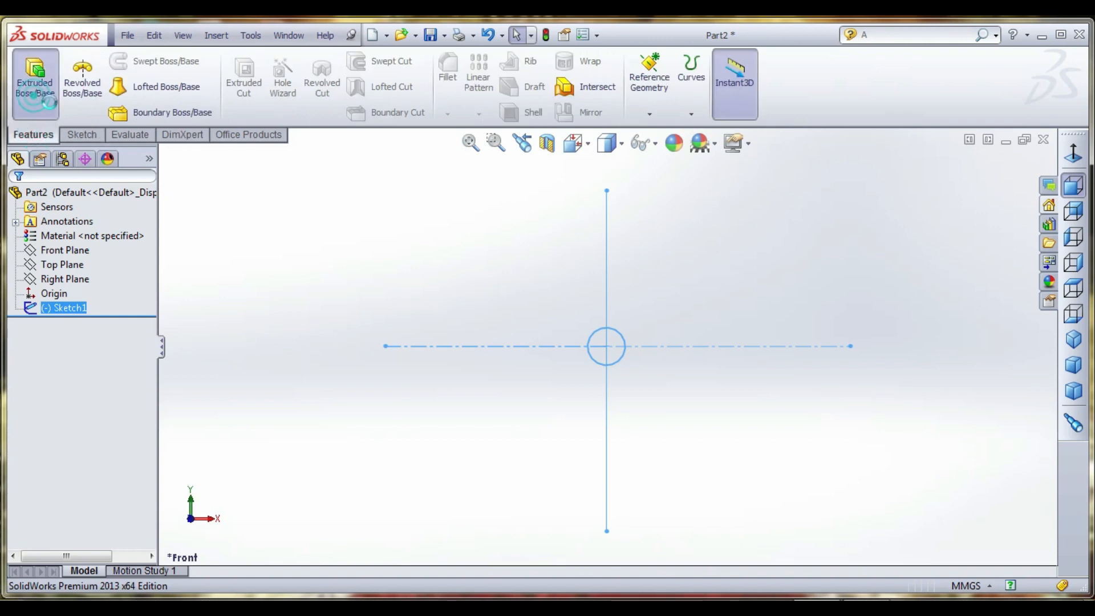
pyautogui.click(35, 77)
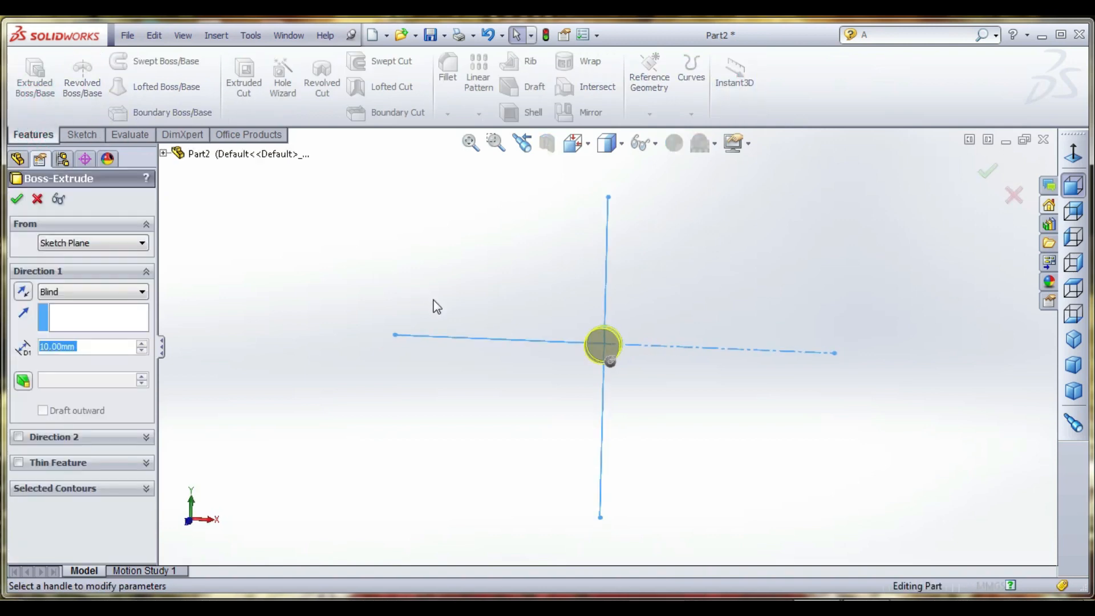
pyautogui.click(142, 343)
pyautogui.click(142, 344)
pyautogui.click(142, 343)
pyautogui.click(142, 344)
pyautogui.click(142, 344)
pyautogui.click(142, 343)
pyautogui.click(142, 344)
pyautogui.click(143, 344)
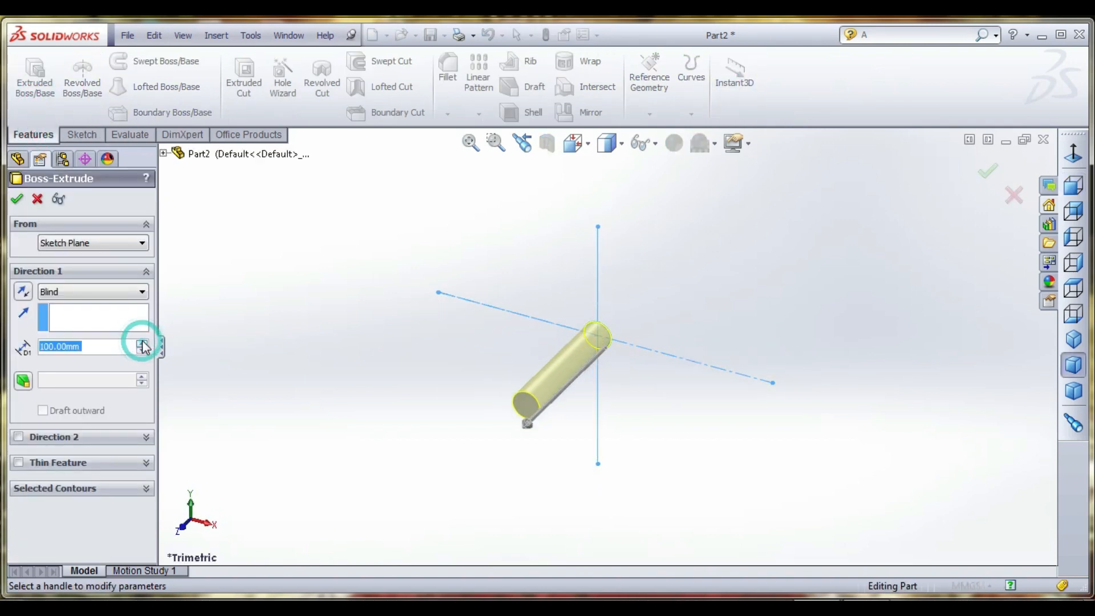
pyautogui.click(79, 293)
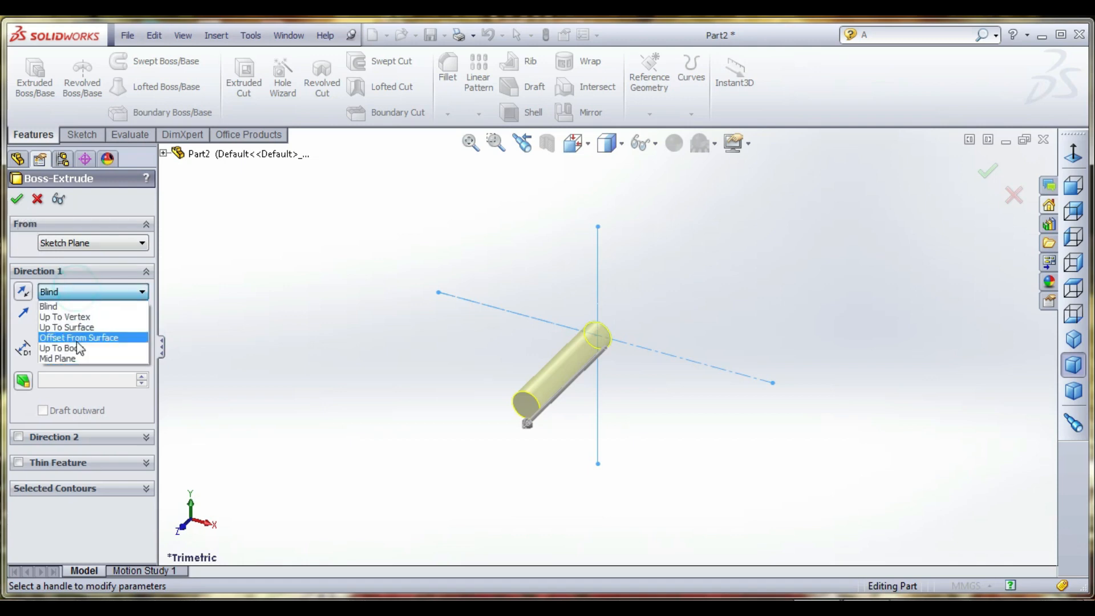
pyautogui.click(79, 358)
pyautogui.click(16, 201)
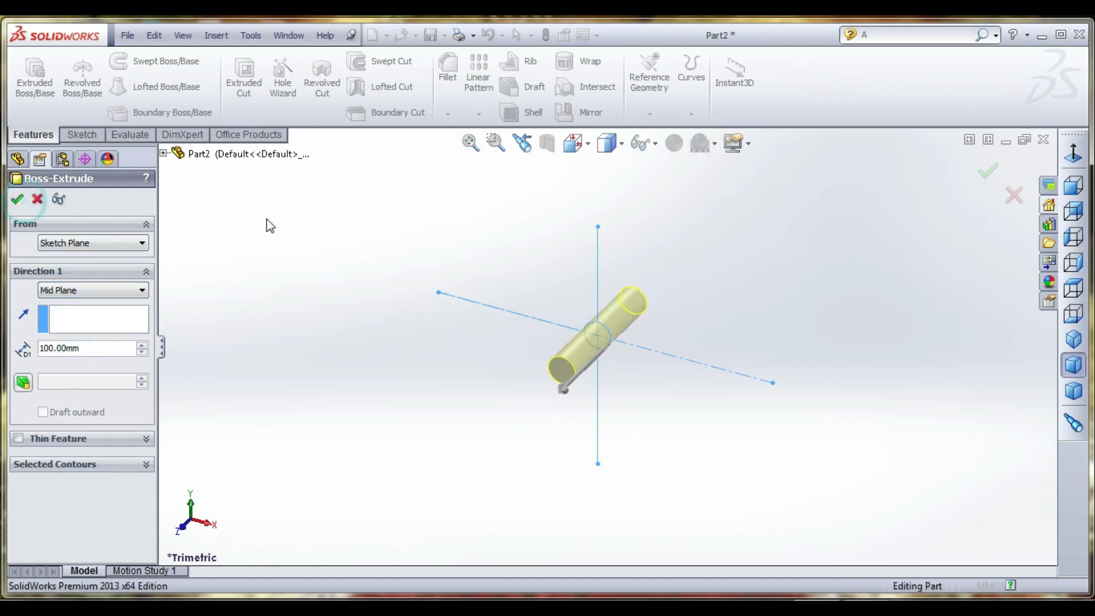
pyautogui.click(287, 254)
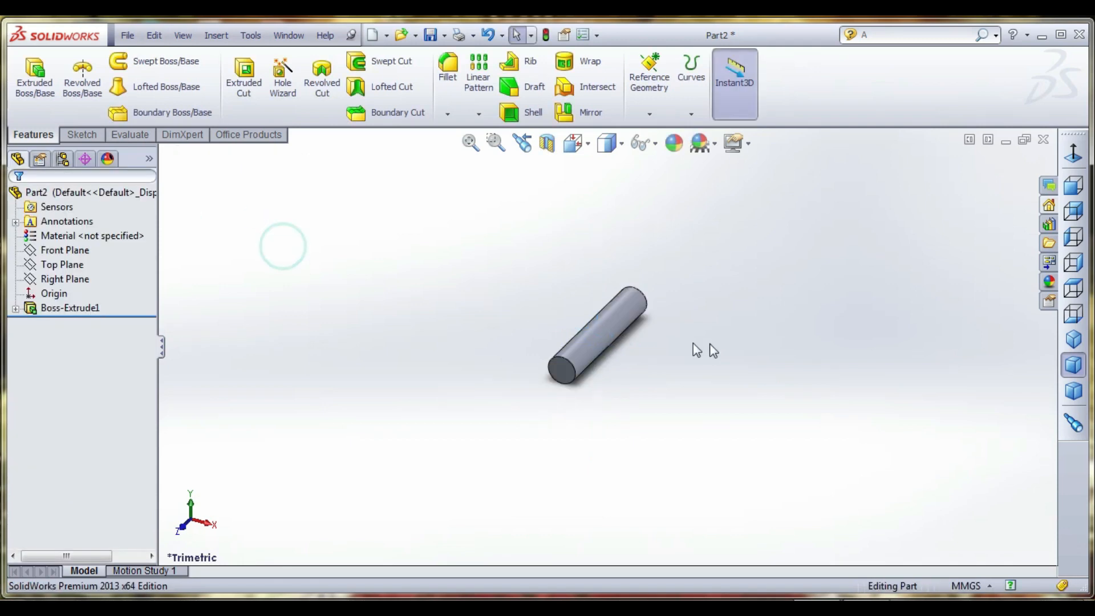
# - Fillet the circular edges at both ends of the cylinder with a 6 mm constant radius
pyautogui.scroll(-5, 660, 302)
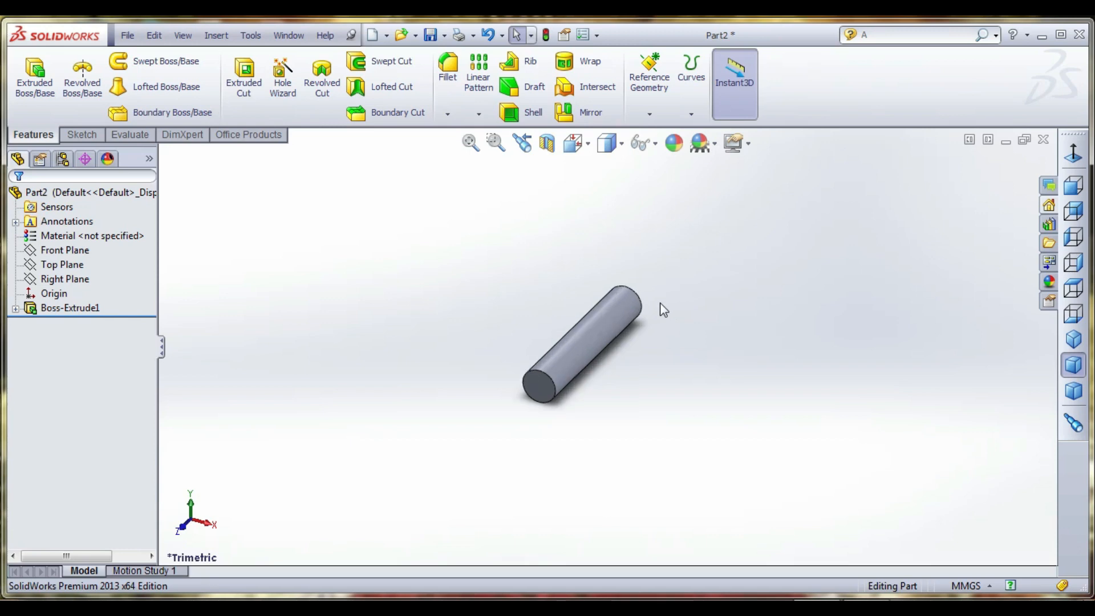
pyautogui.click(455, 90)
pyautogui.click(452, 433)
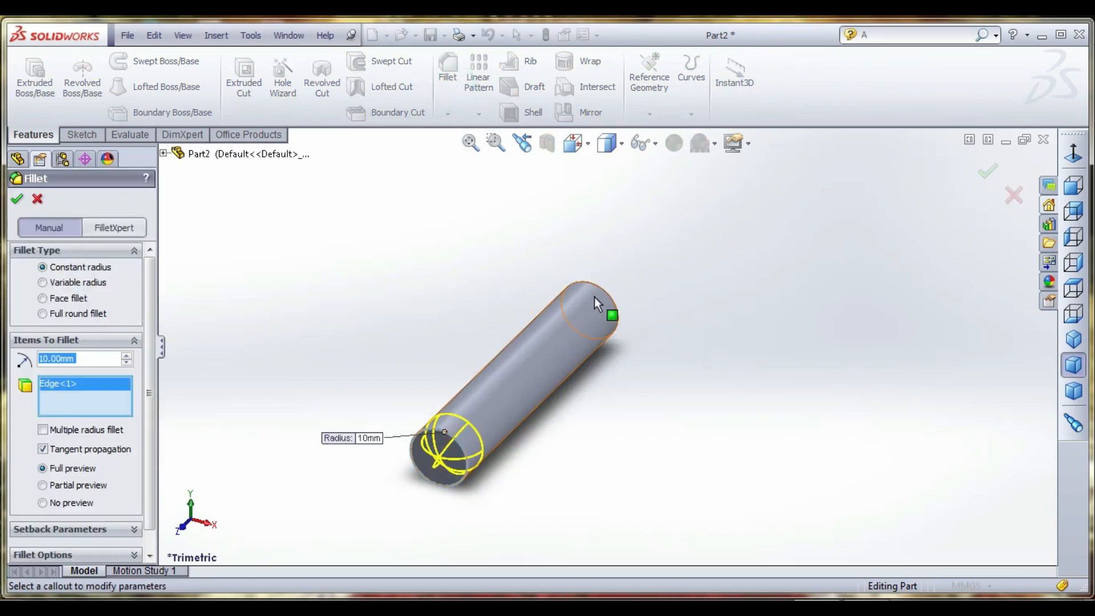
pyautogui.click(606, 295)
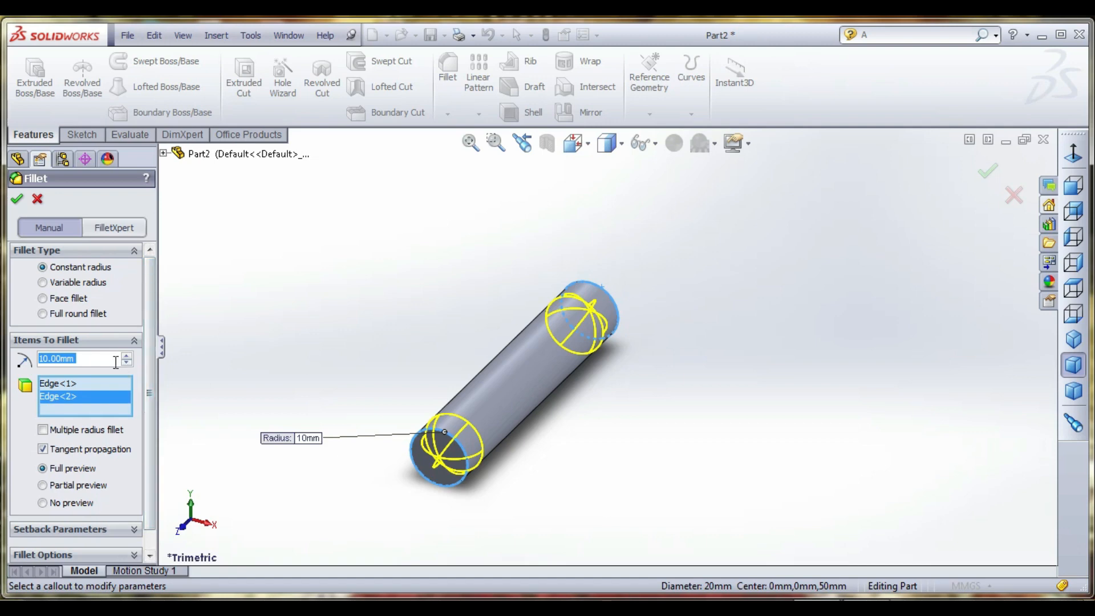
pyautogui.write('5')
pyautogui.press('Return')
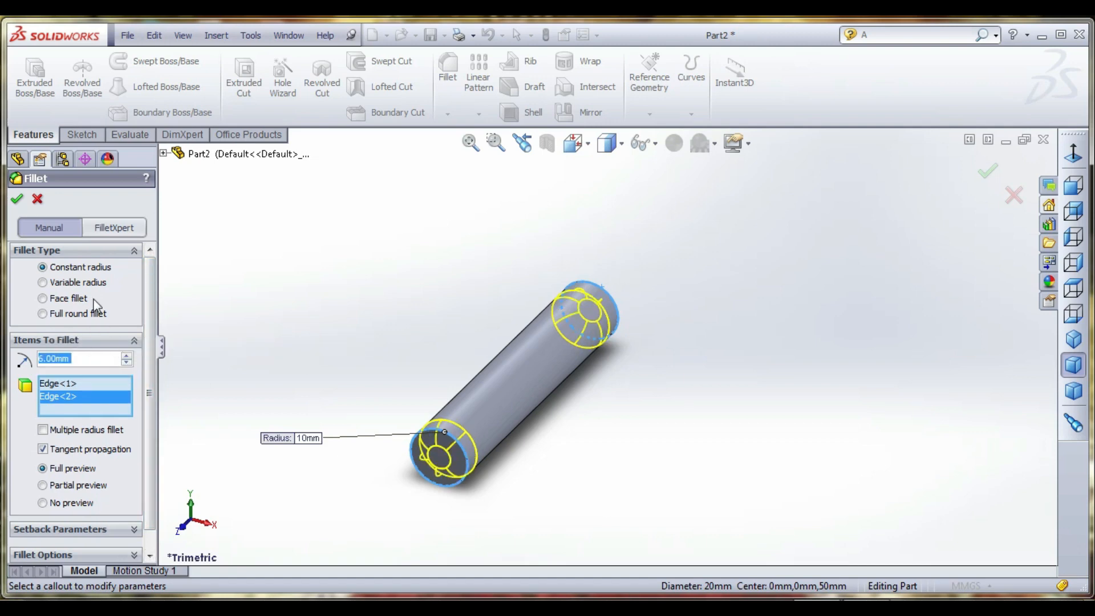
pyautogui.click(17, 199)
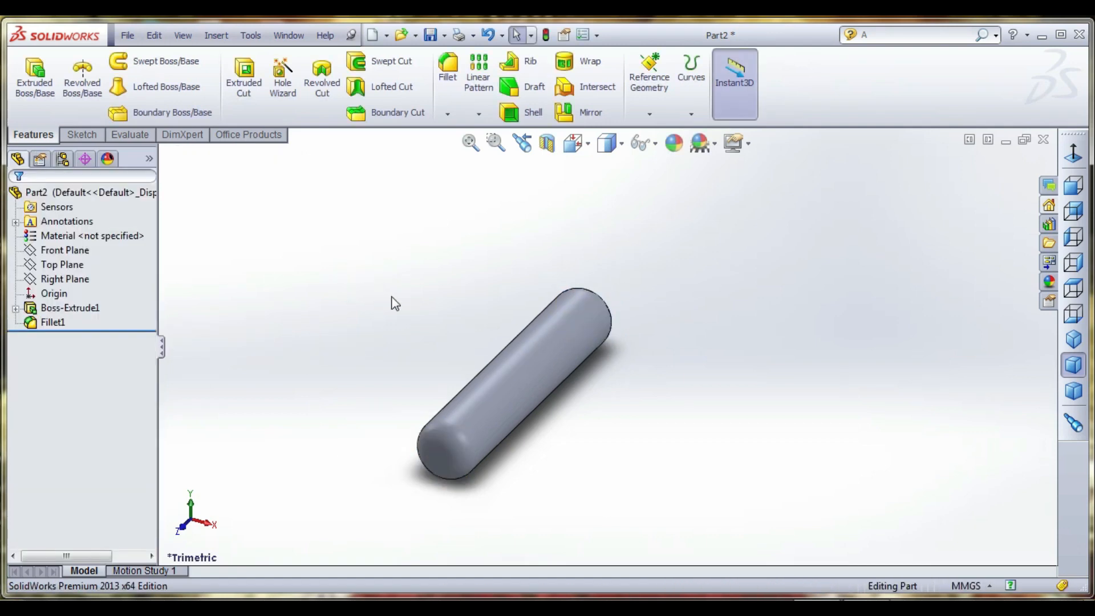
# - Start a new sketch on the Top Plane and orient the model to the Top view
pyautogui.moveTo(325, 303); pyautogui.dragTo(368, 340, button='middle')
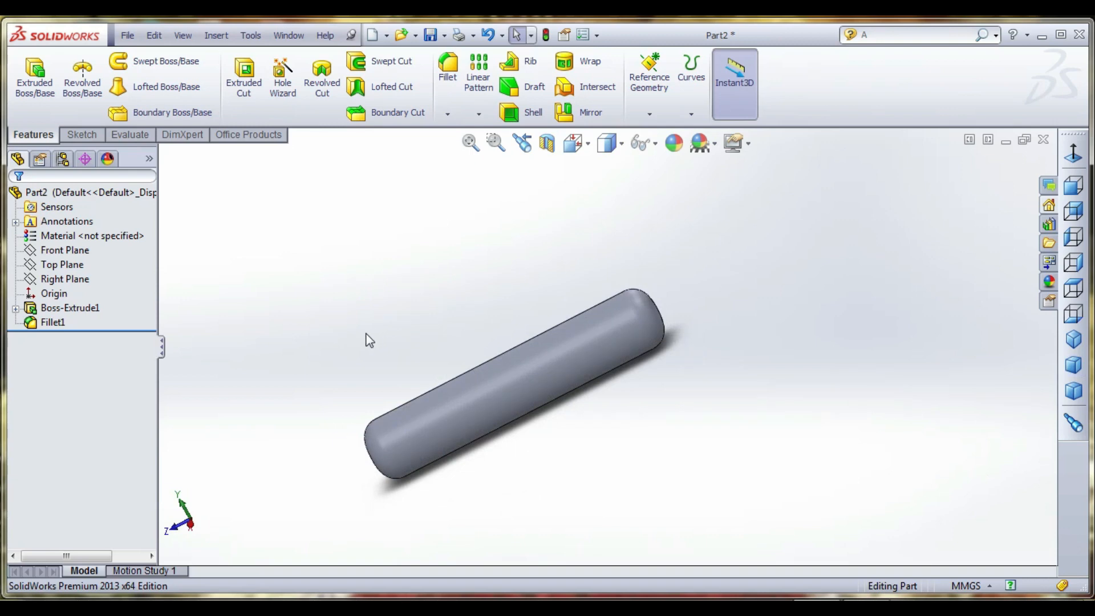
pyautogui.click(60, 264)
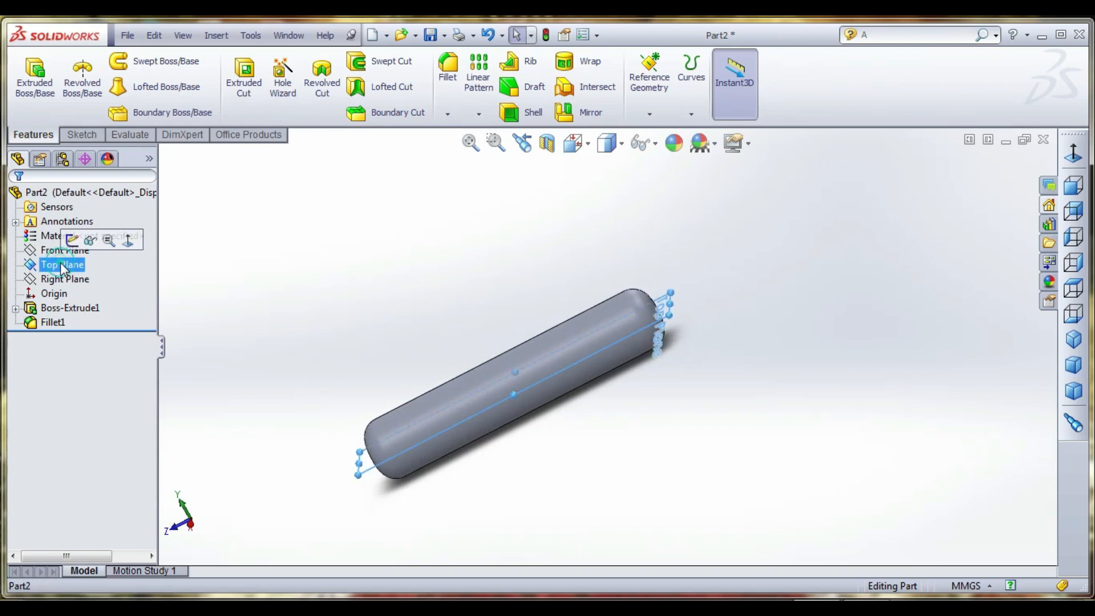
pyautogui.click(82, 134)
pyautogui.click(28, 69)
pyautogui.click(572, 142)
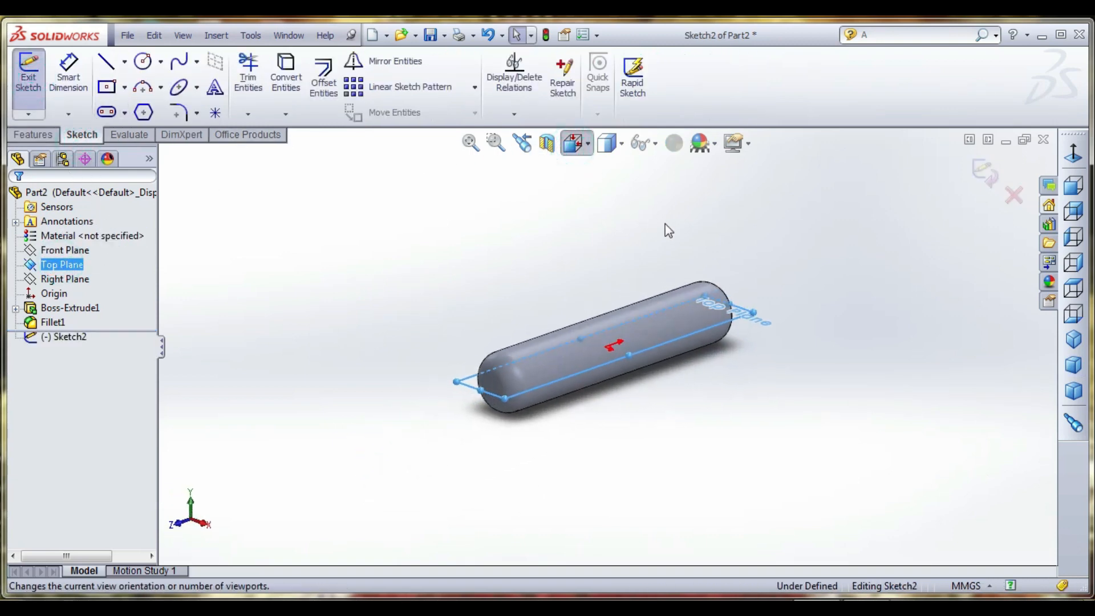
pyautogui.click(685, 246)
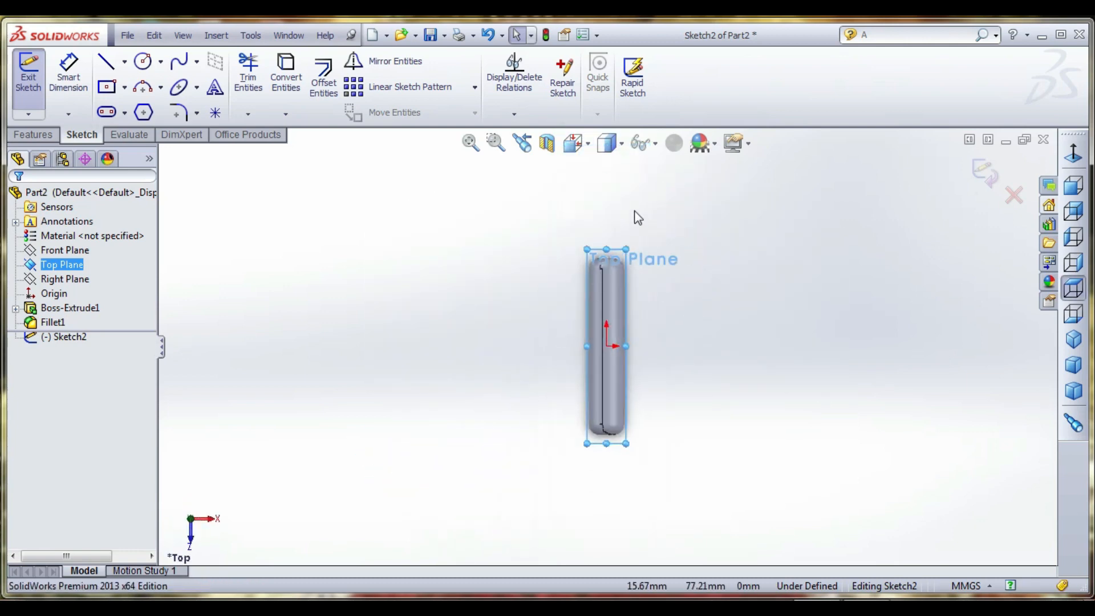
# - Change the model's display style to Shaded without edges
pyautogui.scroll(-4, 637, 217)
pyautogui.click(618, 145)
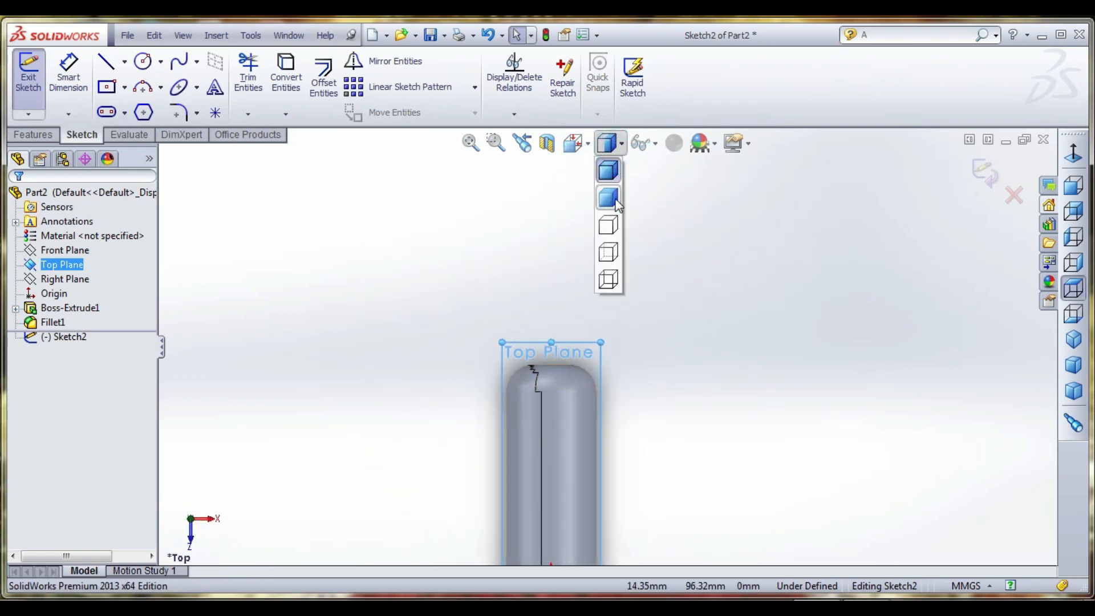
pyautogui.click(615, 198)
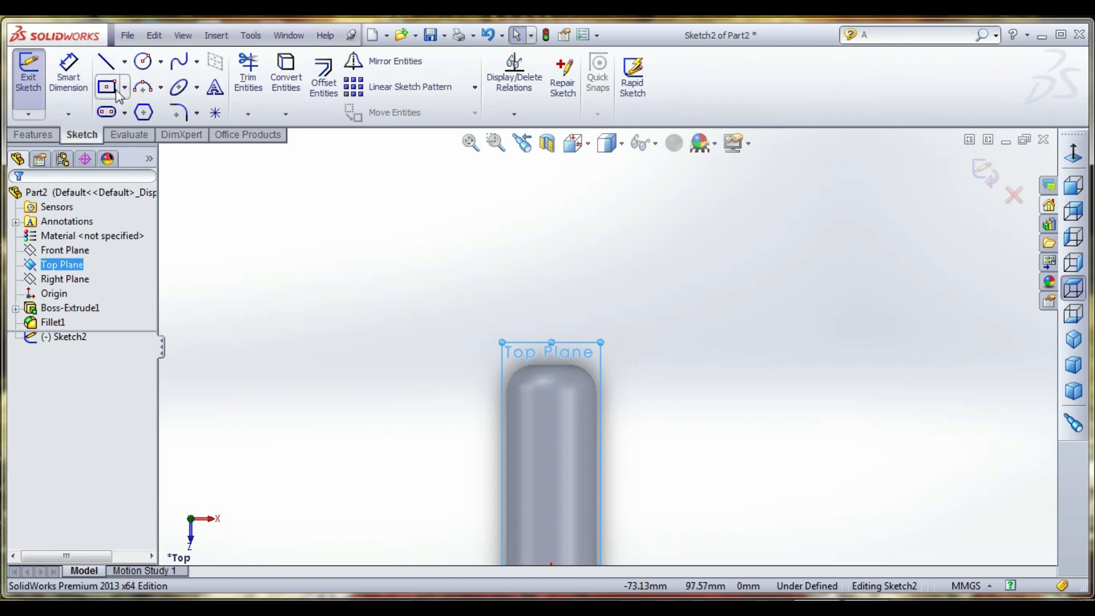
# - Sketch a vertical ellipse above the handle, centred in line with the origin, with radii of about 60 mm and 21 mm
pyautogui.click(181, 88)
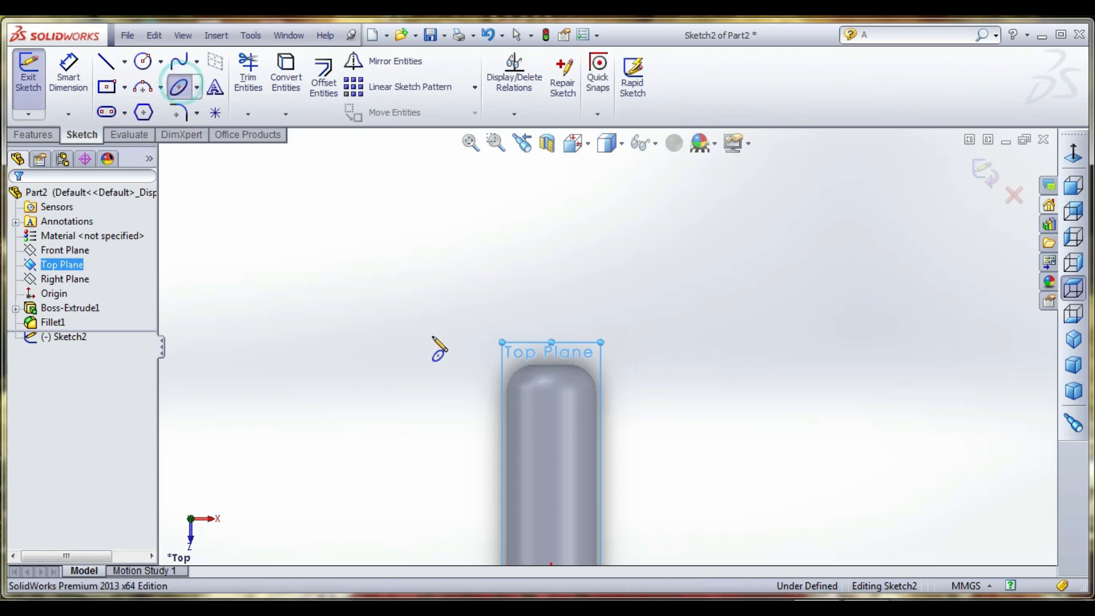
pyautogui.scroll(3, 594, 252)
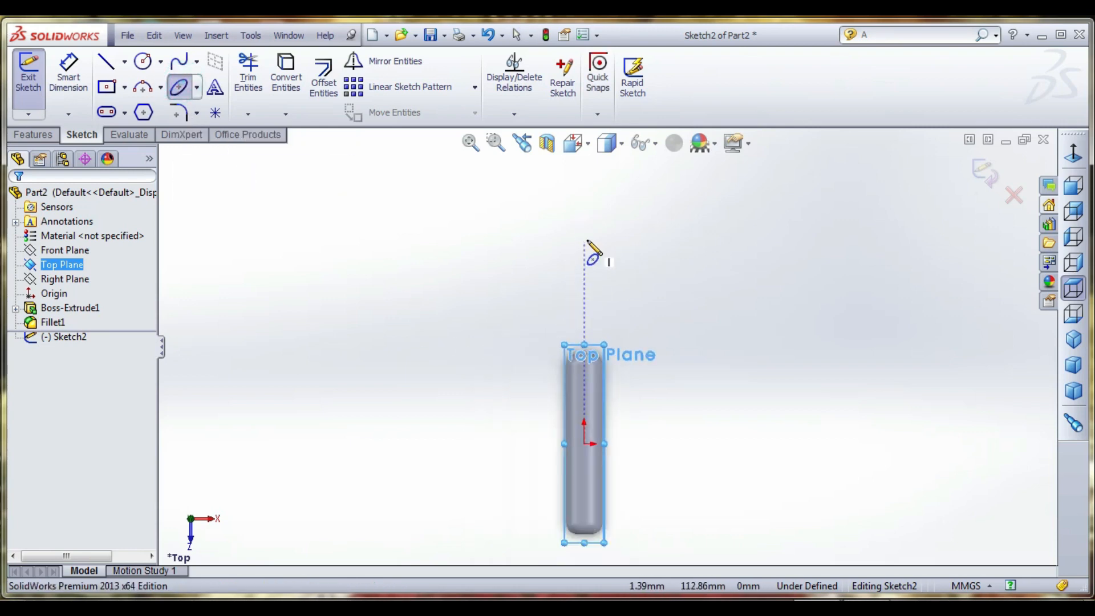
pyautogui.click(584, 185)
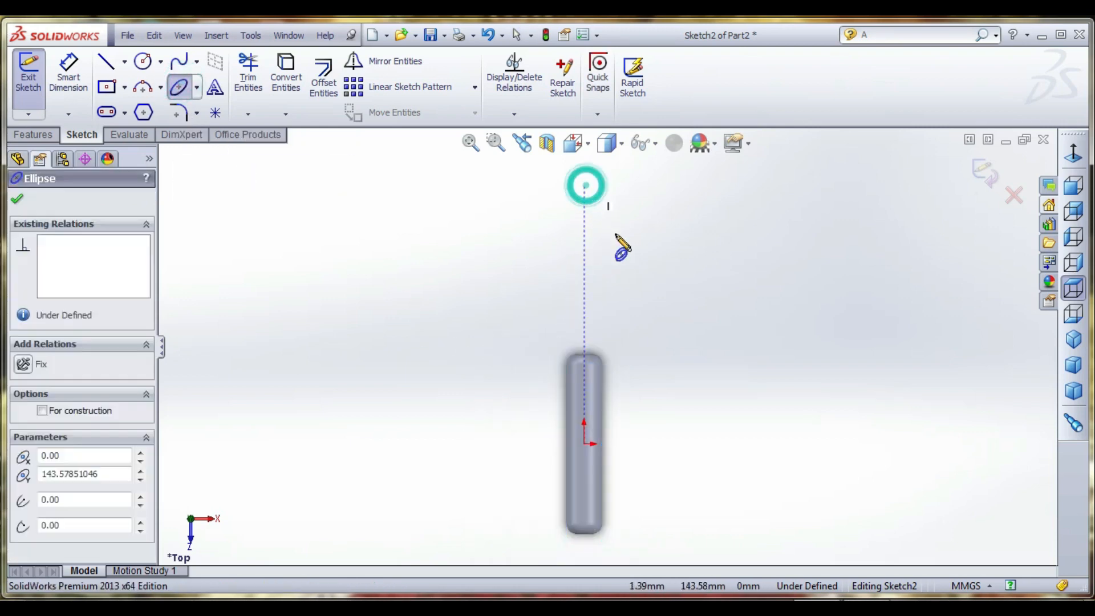
pyautogui.click(584, 293)
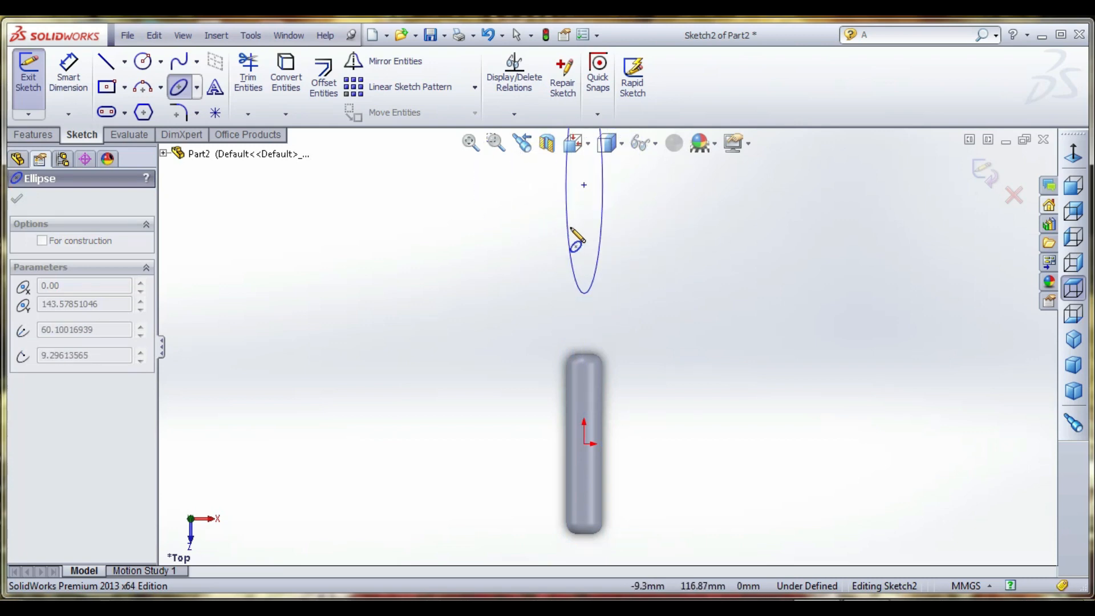
pyautogui.click(550, 234)
pyautogui.scroll(2, 595, 254)
pyautogui.scroll(-2, 591, 245)
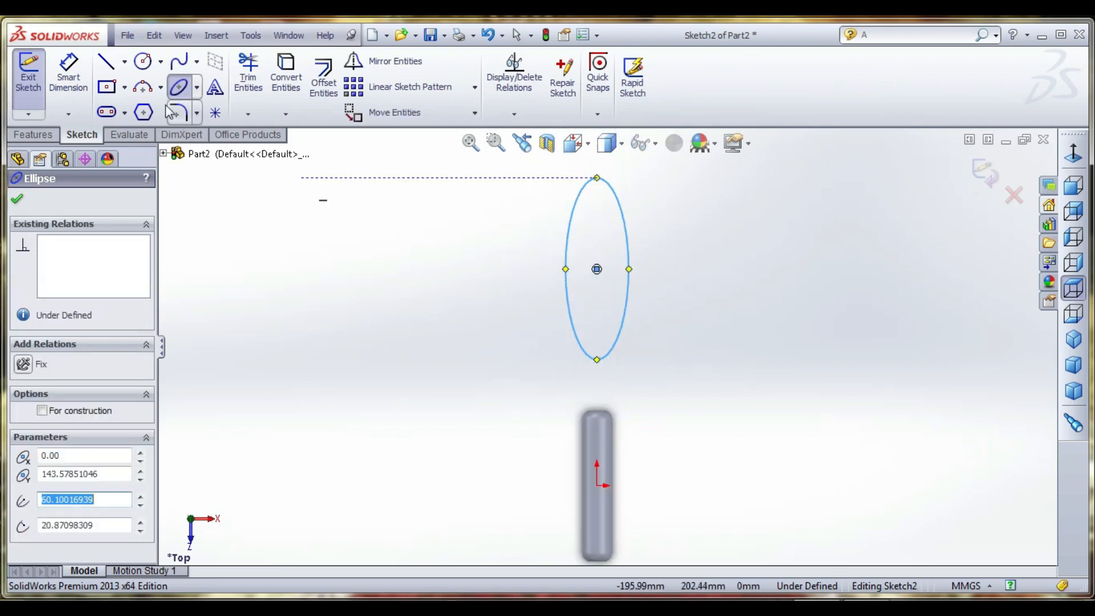
# - Dimension the distance from the ellipse's centre to the origin and set it to 150 mm
pyautogui.click(68, 74)
pyautogui.click(596, 270)
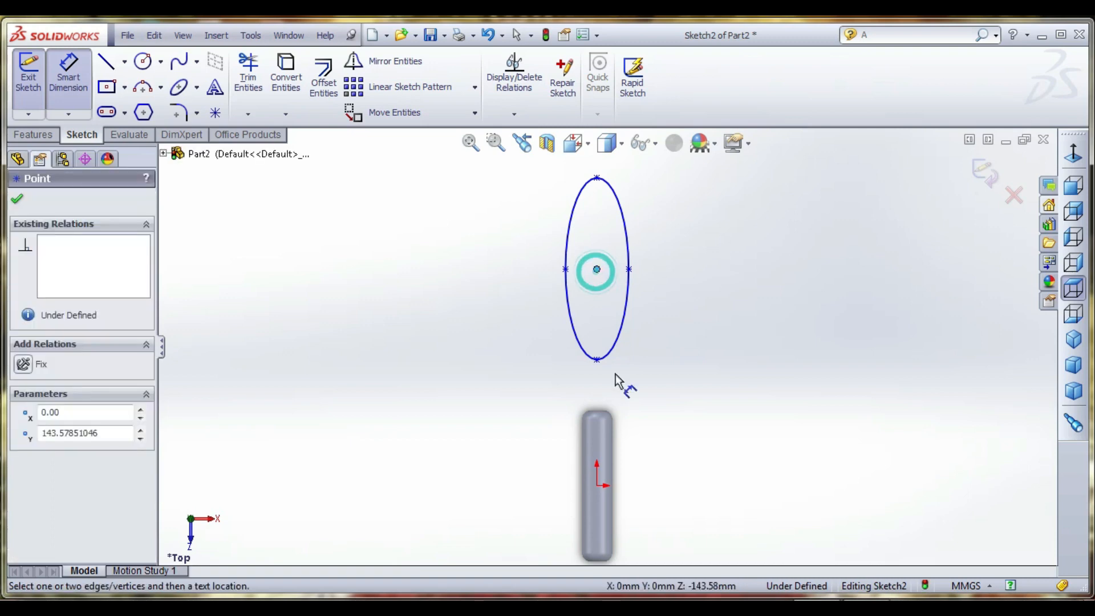
pyautogui.click(600, 487)
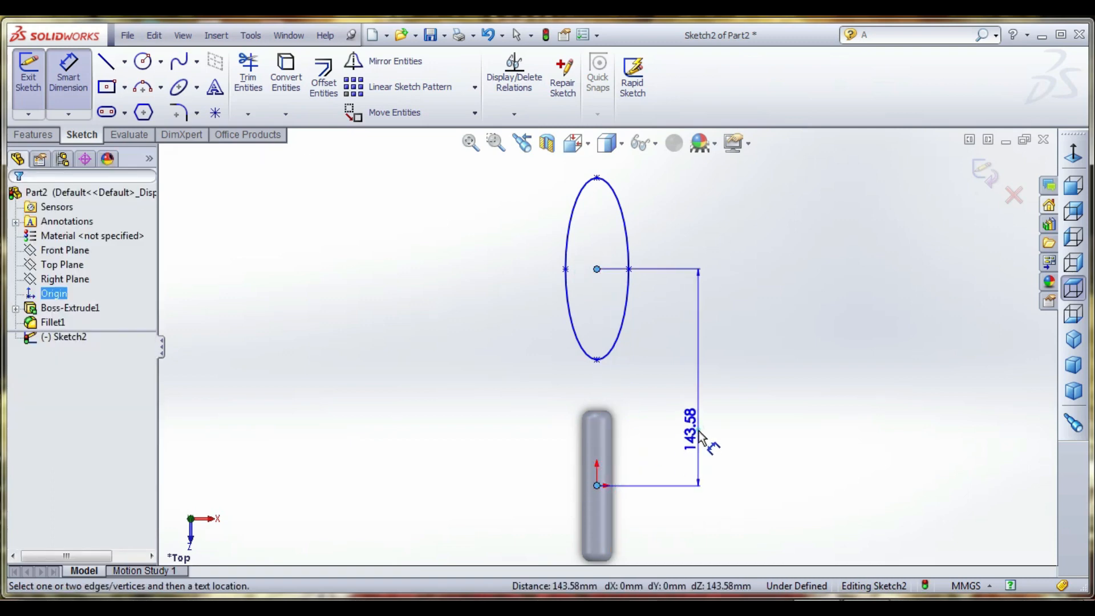
pyautogui.click(701, 433)
pyautogui.write('150')
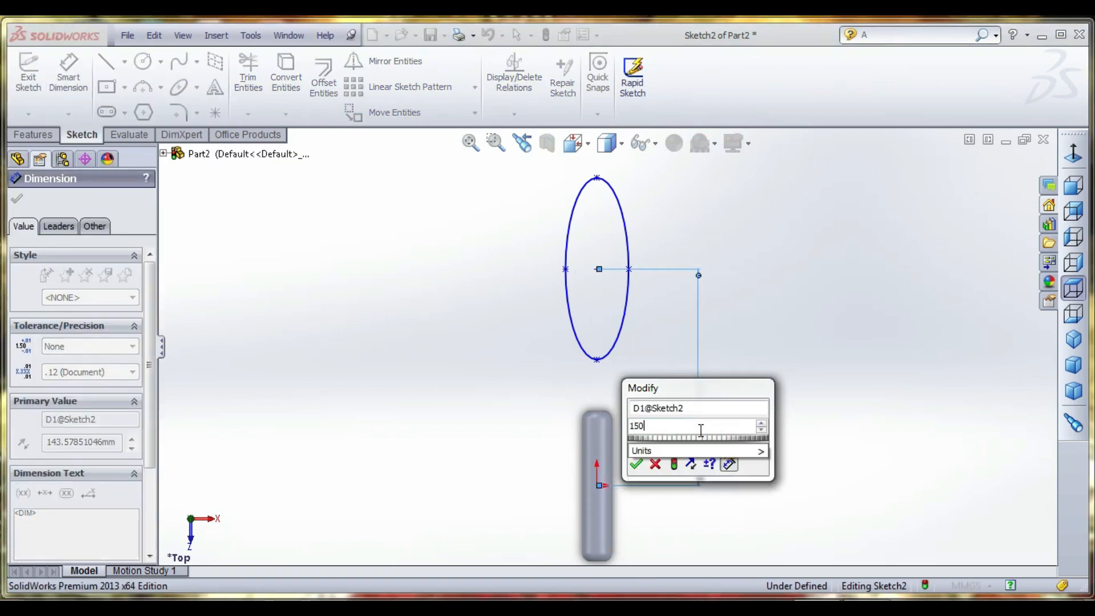
pyautogui.press('Return')
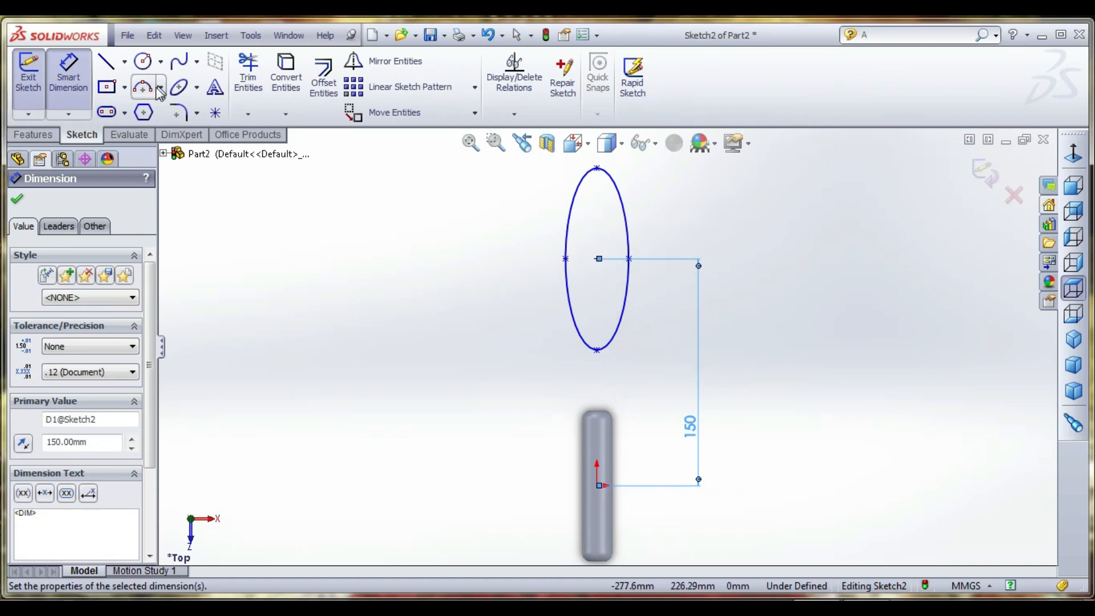
pyautogui.press('Escape')
# - Sketch a larger concentric vertical ellipse with radii of about 121 mm and 49 mm, its lower end overlapping the handle
pyautogui.click(186, 89)
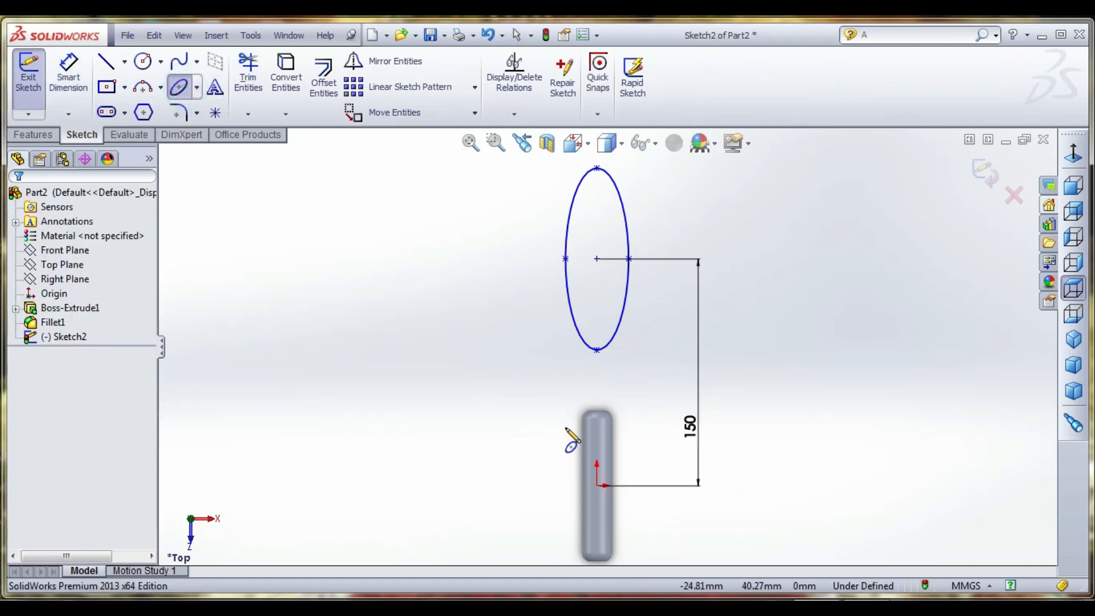
pyautogui.click(596, 259)
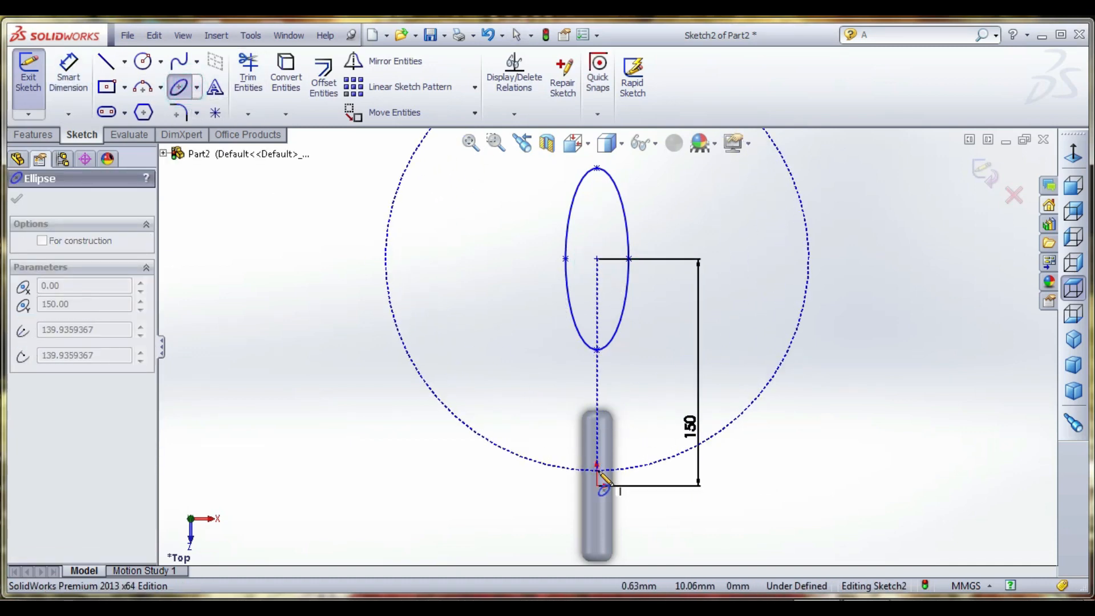
pyautogui.click(616, 443)
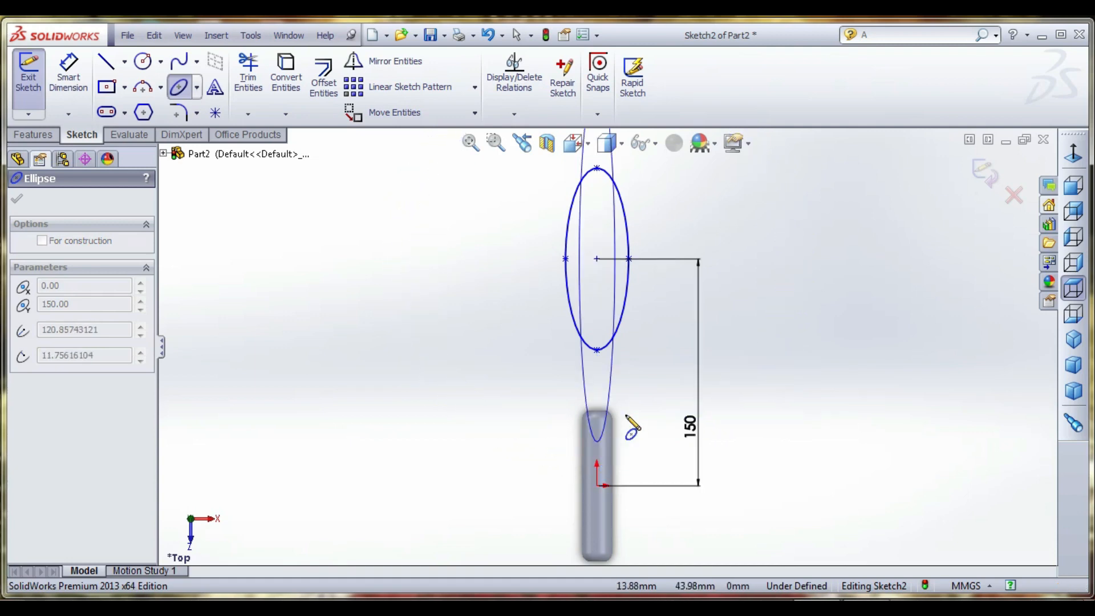
pyautogui.click(674, 404)
pyautogui.scroll(1, 679, 276)
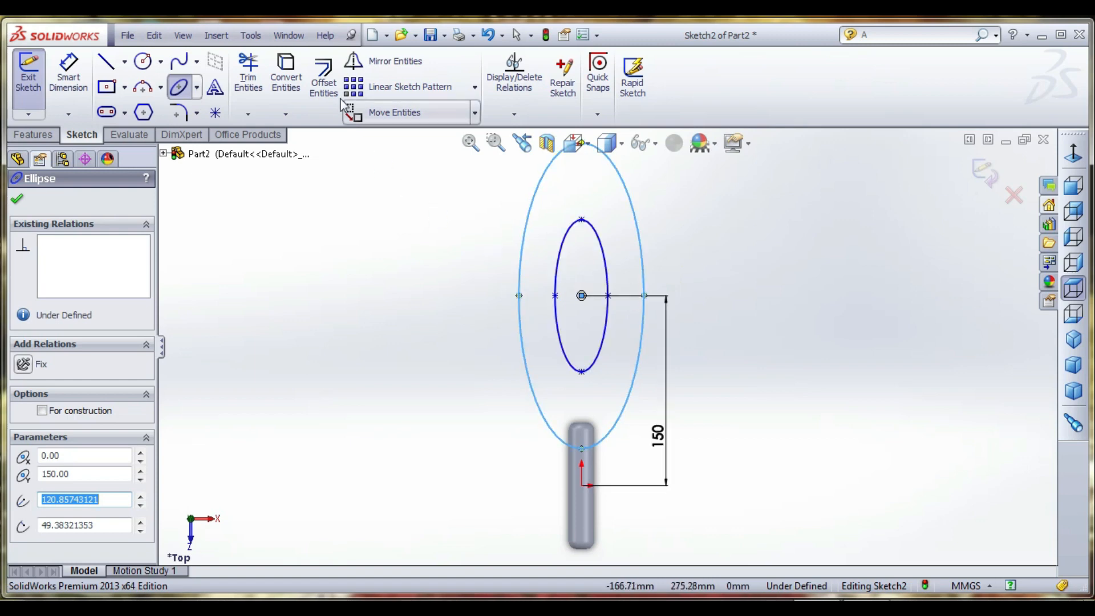
# - Offset the larger ellipse outward and set the offset distance to 5 mm
pyautogui.click(324, 83)
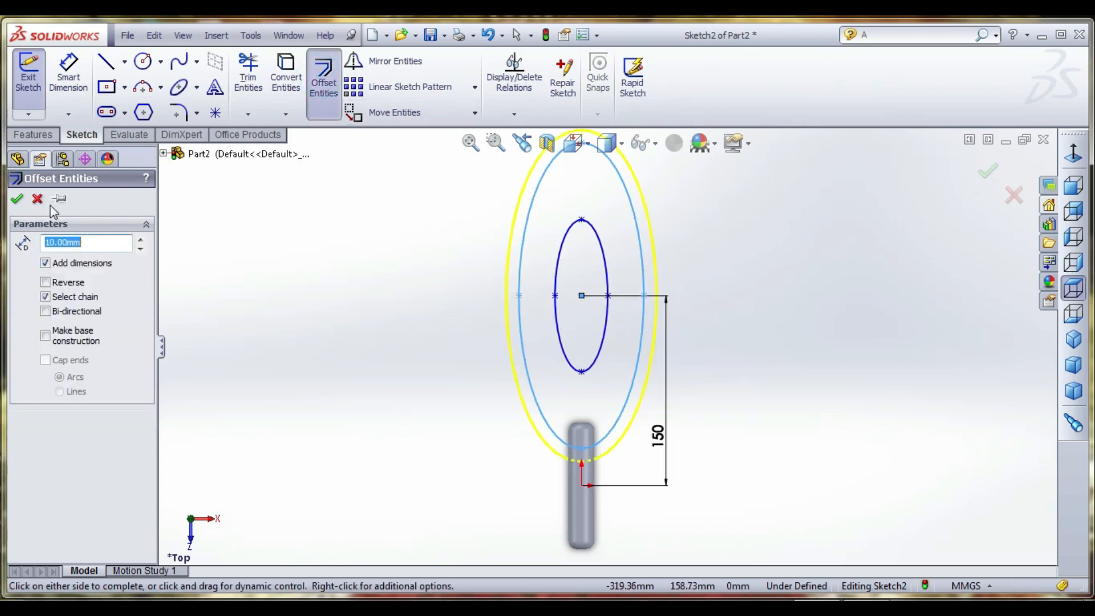
pyautogui.click(17, 199)
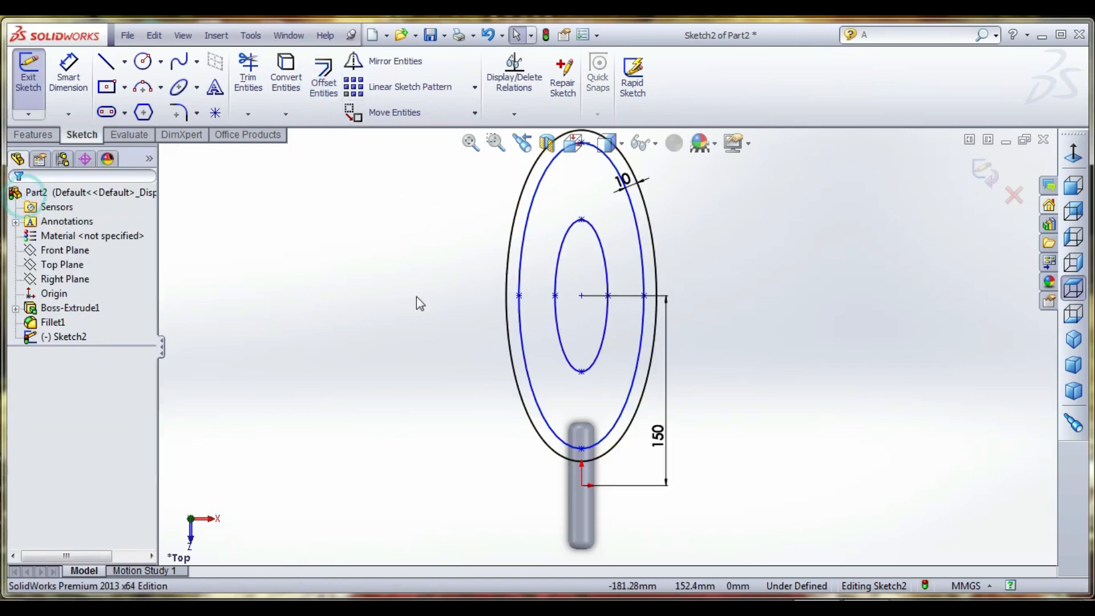
pyautogui.doubleClick(630, 182)
pyautogui.write('5')
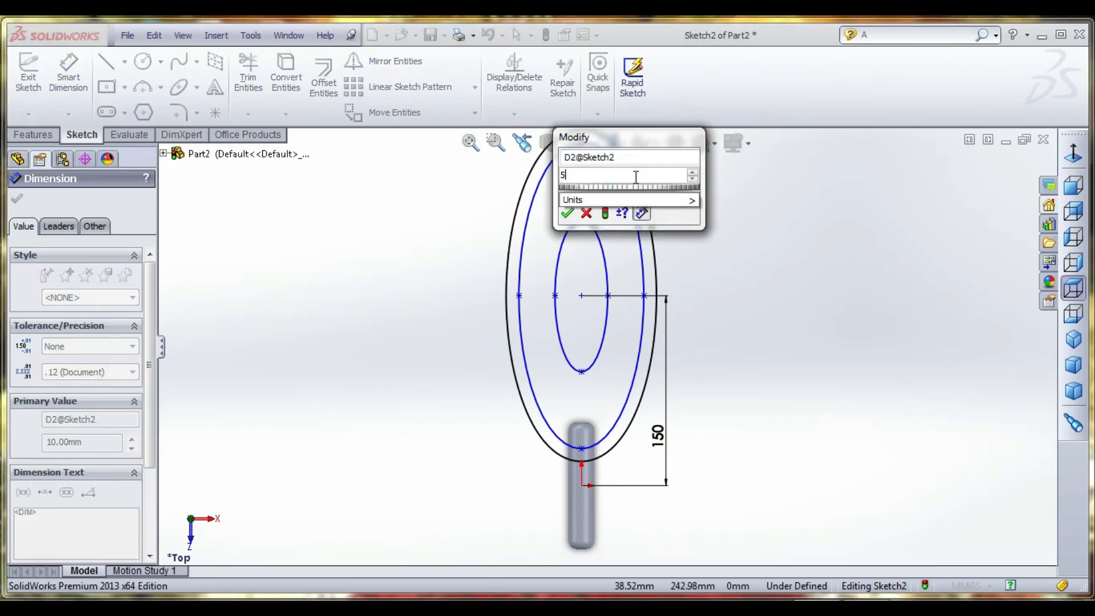
pyautogui.press('Return')
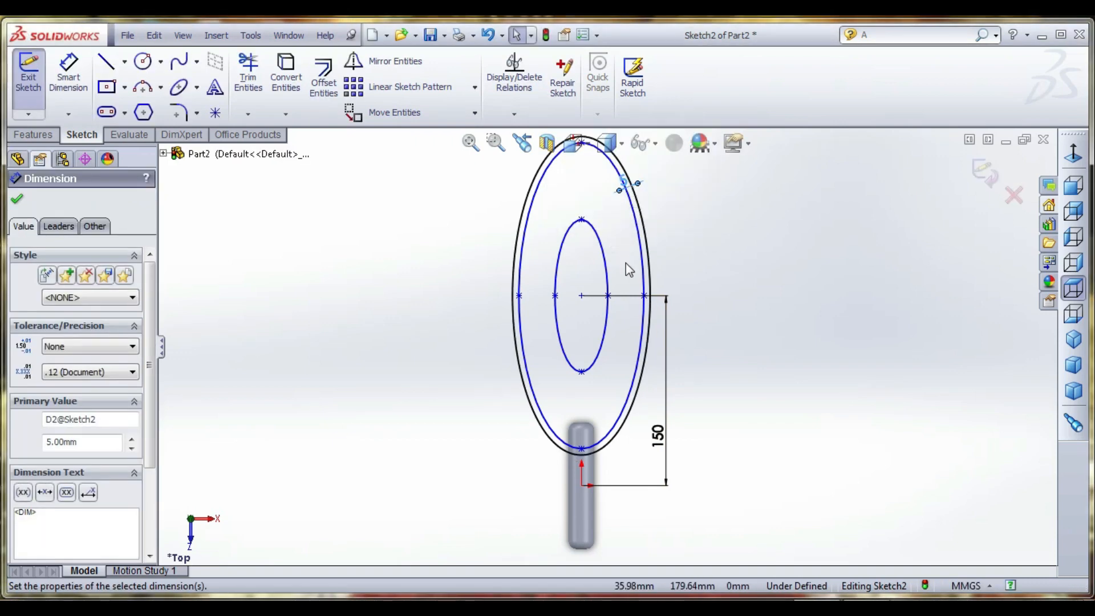
# - Offset the small inner ellipse outward by 5 mm
pyautogui.click(572, 239)
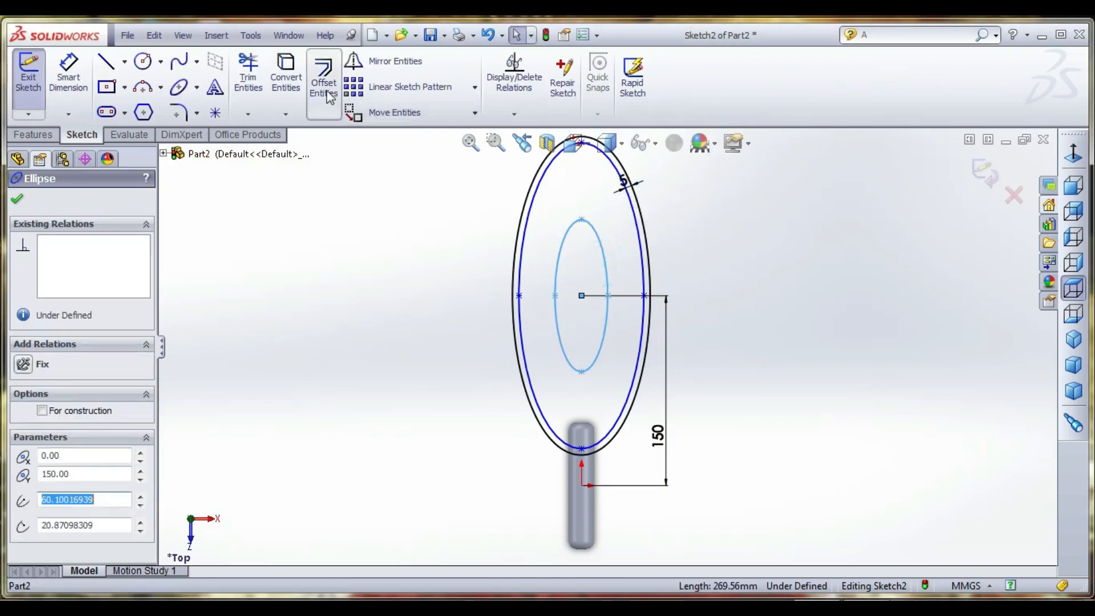
pyautogui.click(323, 77)
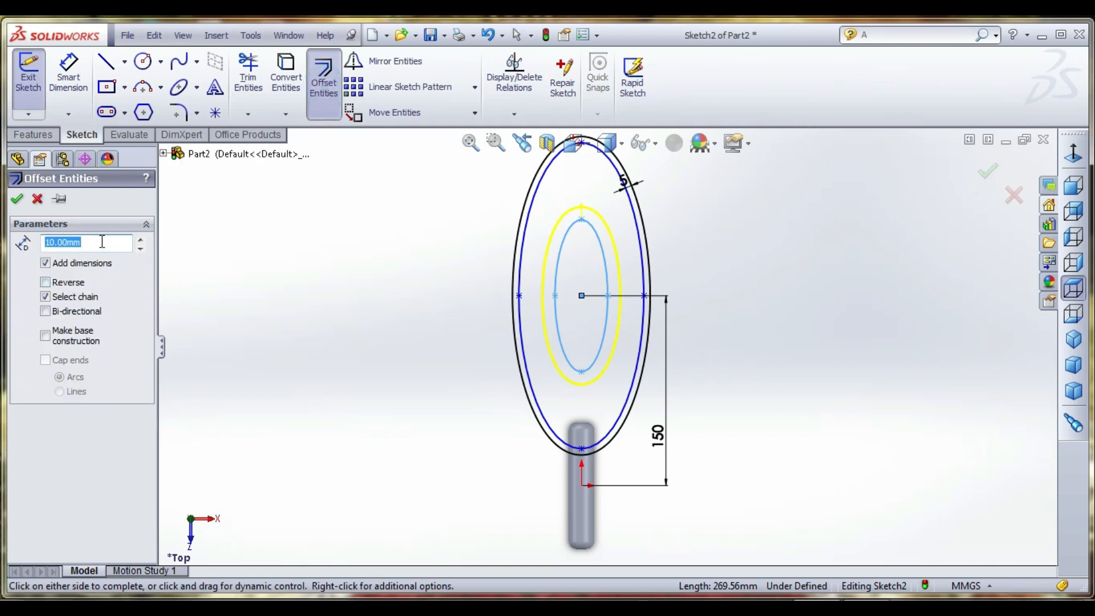
pyautogui.click(18, 201)
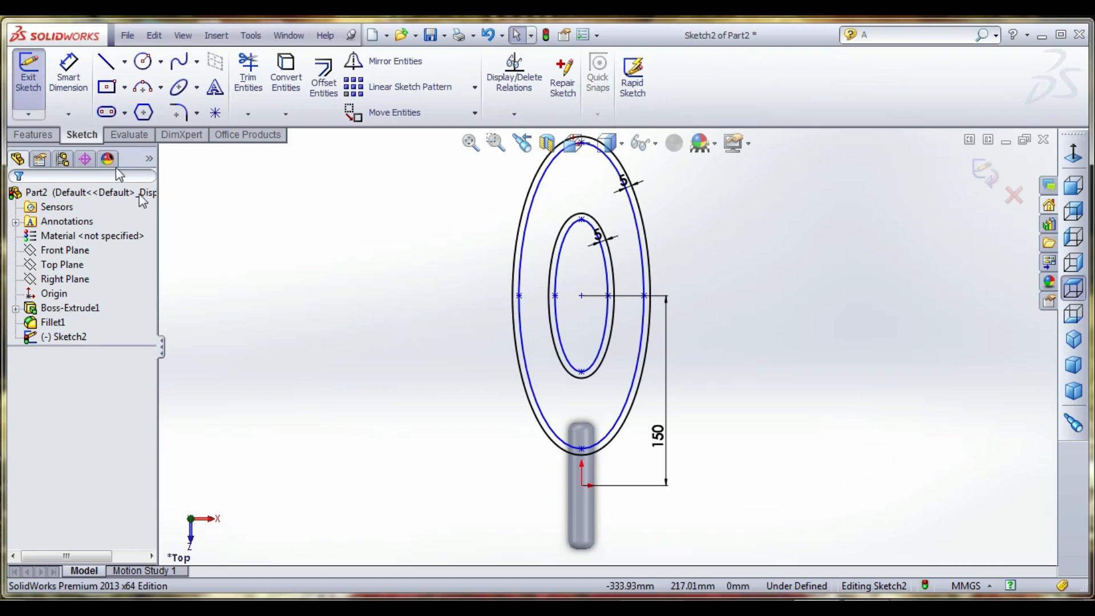
# - Start an extruded boss from the ellipse sketch and select the ring between the two outer ellipses as its contour
pyautogui.click(33, 135)
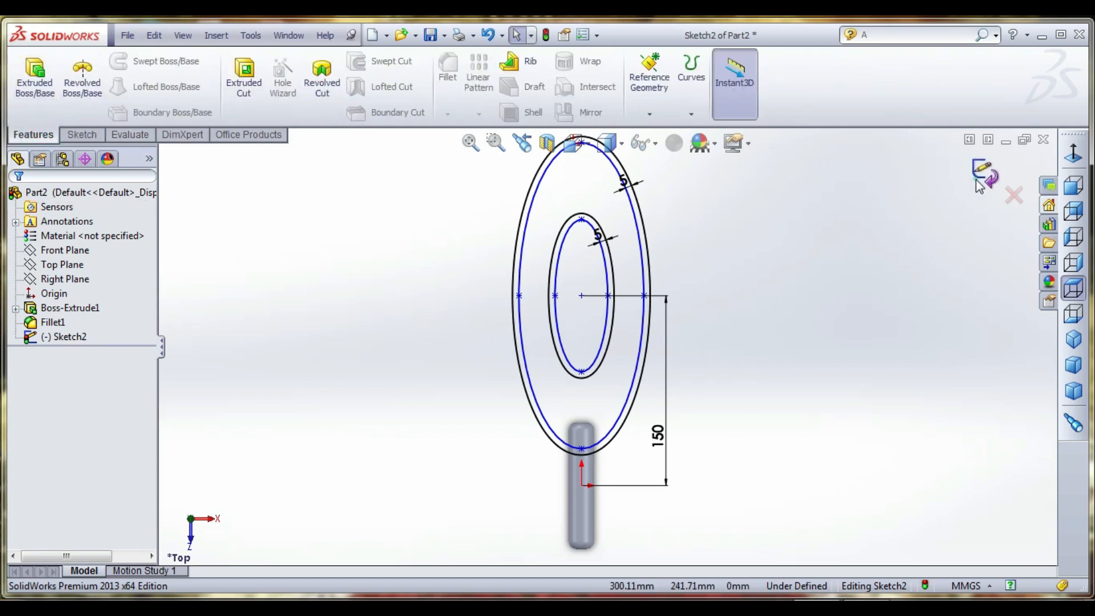
pyautogui.click(35, 77)
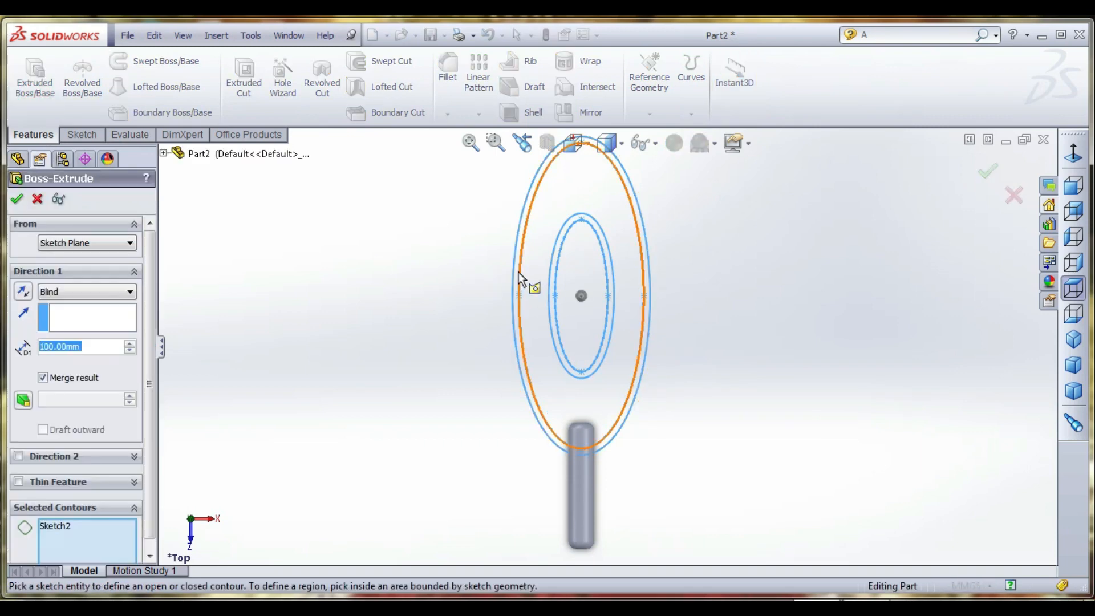
pyautogui.scroll(-3, 518, 272)
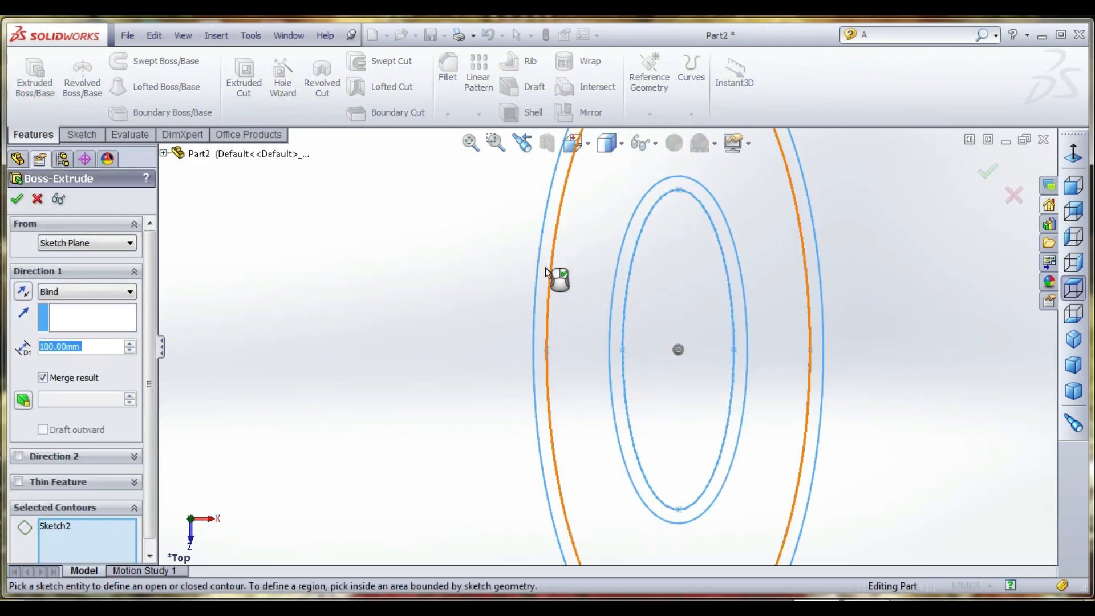
pyautogui.click(546, 269)
pyautogui.scroll(8, 546, 334)
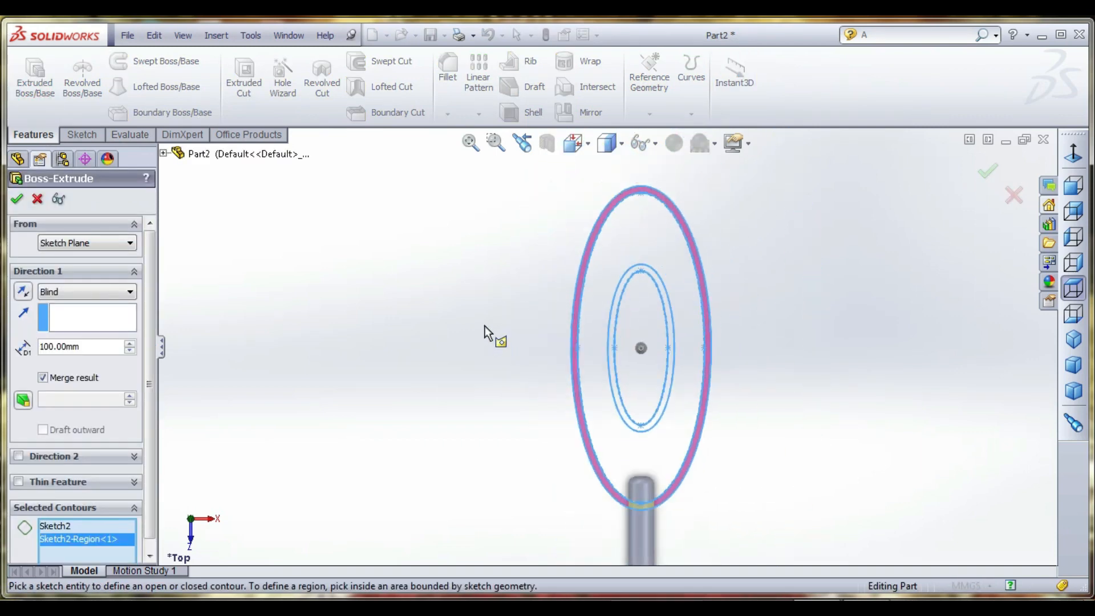
pyautogui.moveTo(470, 363); pyautogui.dragTo(530, 389, button='middle')
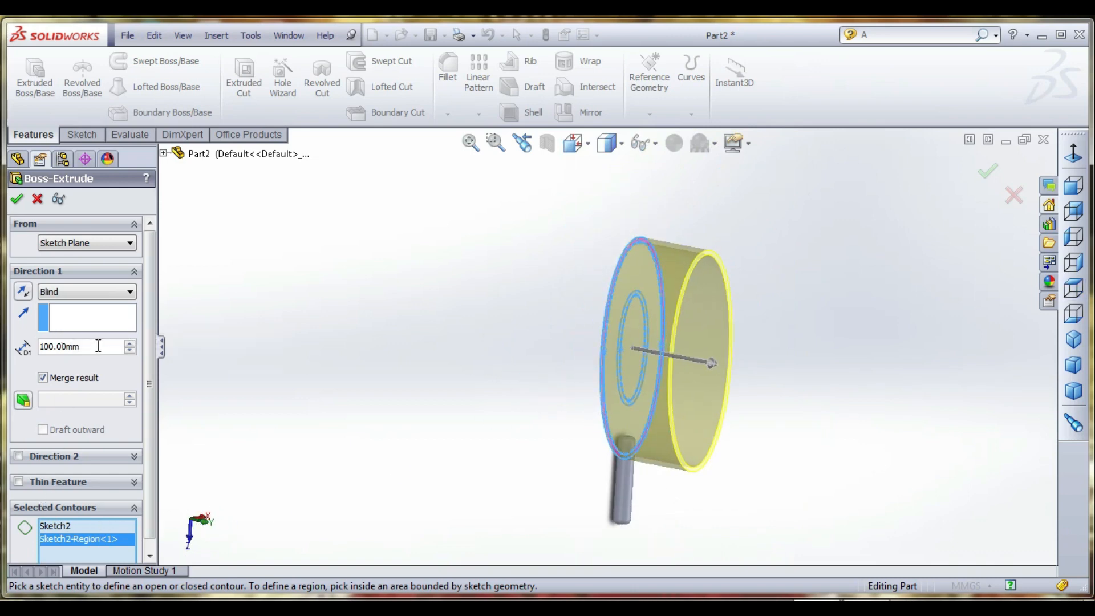
# - Extrude the outer ring 10 mm with the Mid Plane end condition
pyautogui.write('0')
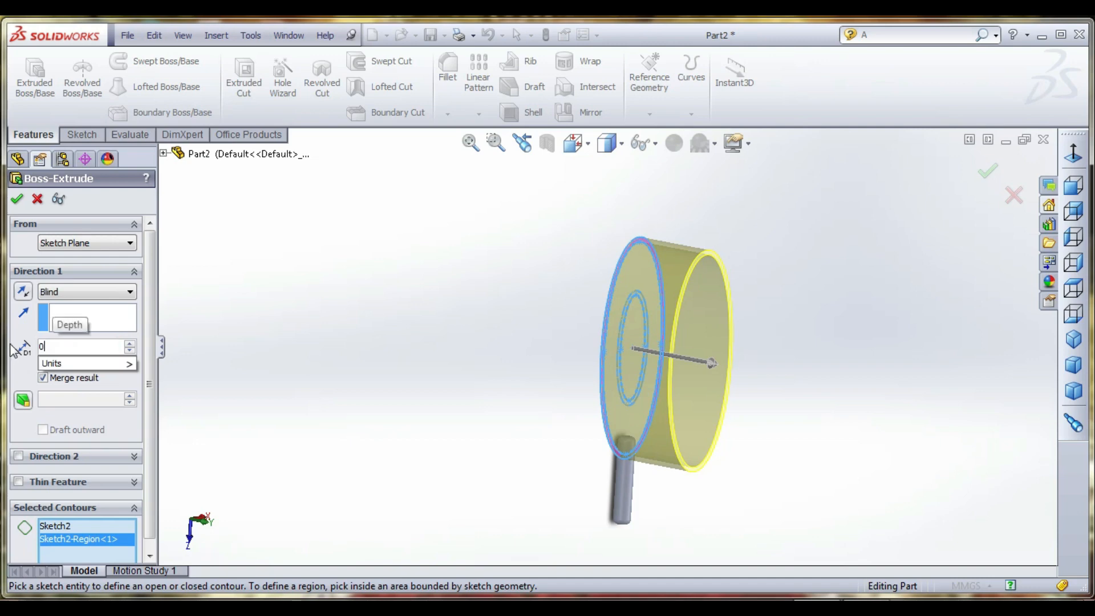
pyautogui.press('BackSpace')
pyautogui.write('10')
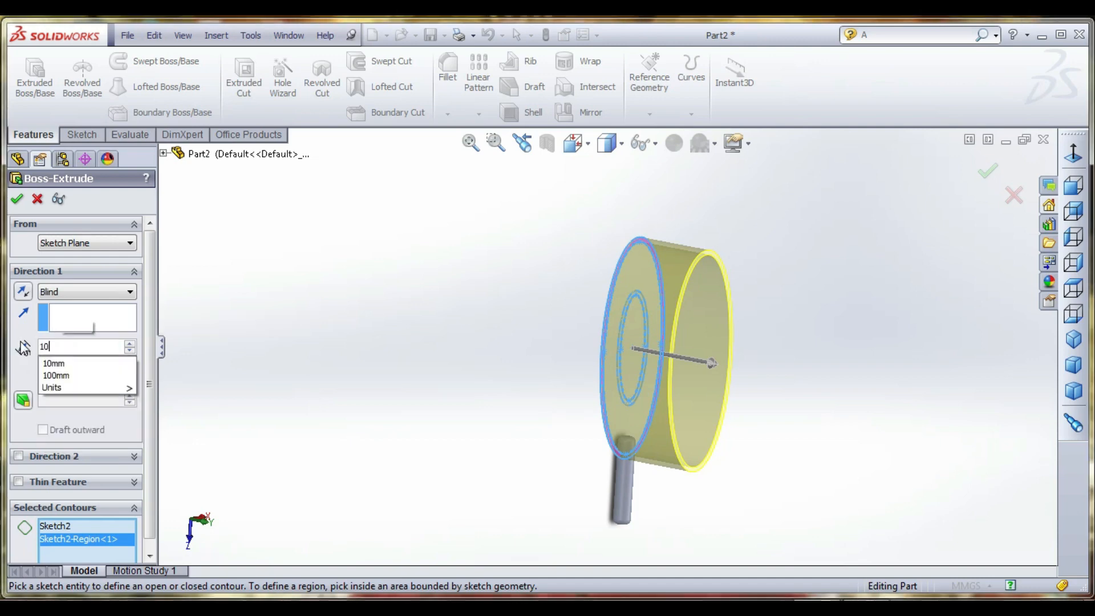
pyautogui.press('Return')
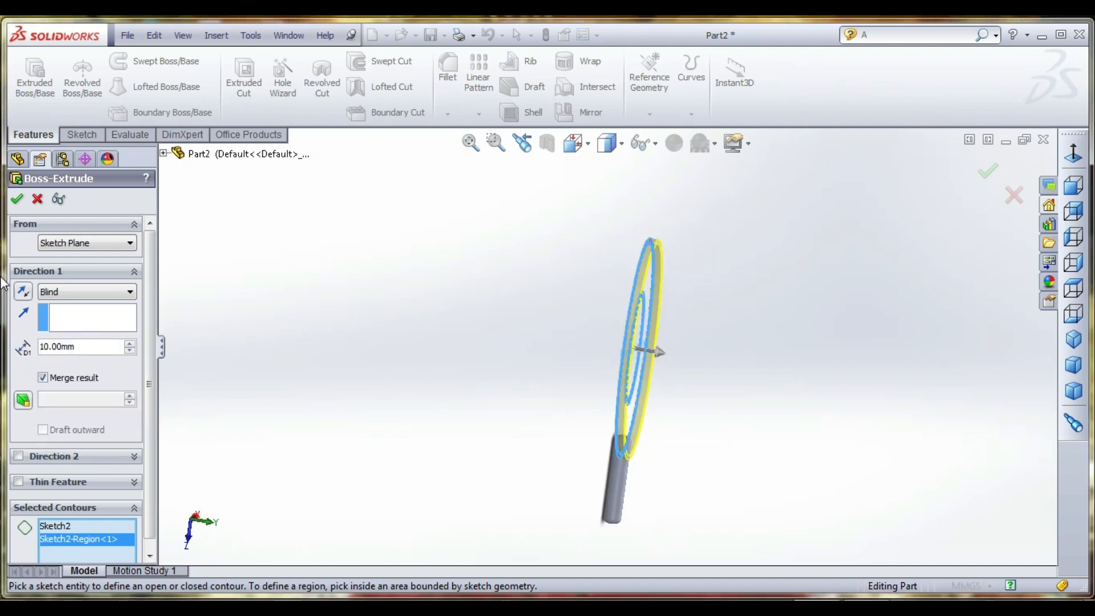
pyautogui.click(50, 292)
pyautogui.click(60, 369)
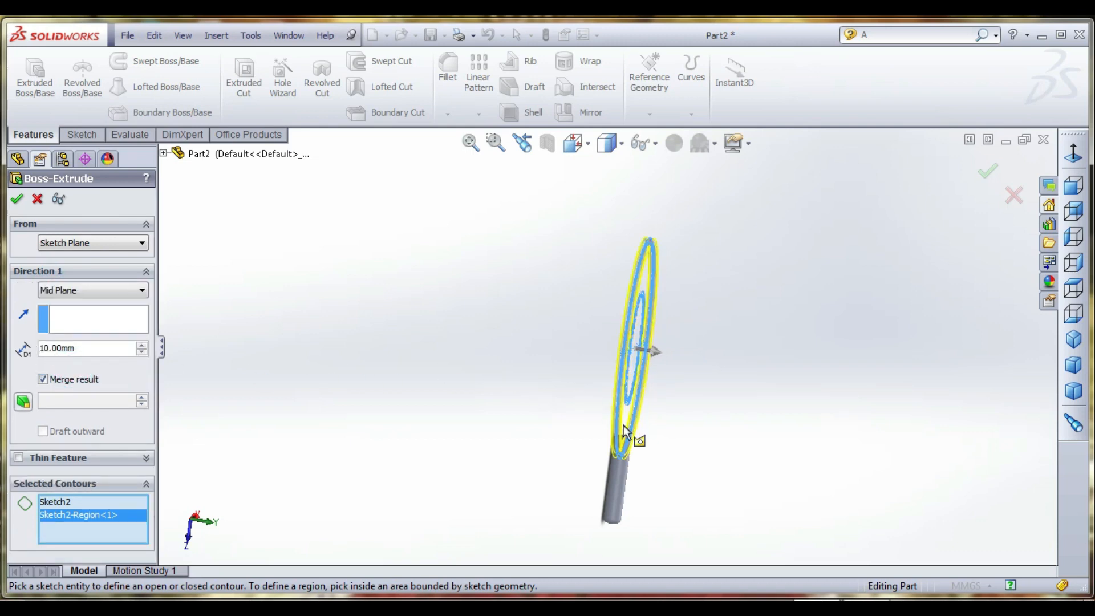
pyautogui.moveTo(625, 432)
pyautogui.mouseDown(button='middle')
pyautogui.moveTo(629, 456)
pyautogui.moveTo(648, 449)
pyautogui.mouseUp(button='middle')
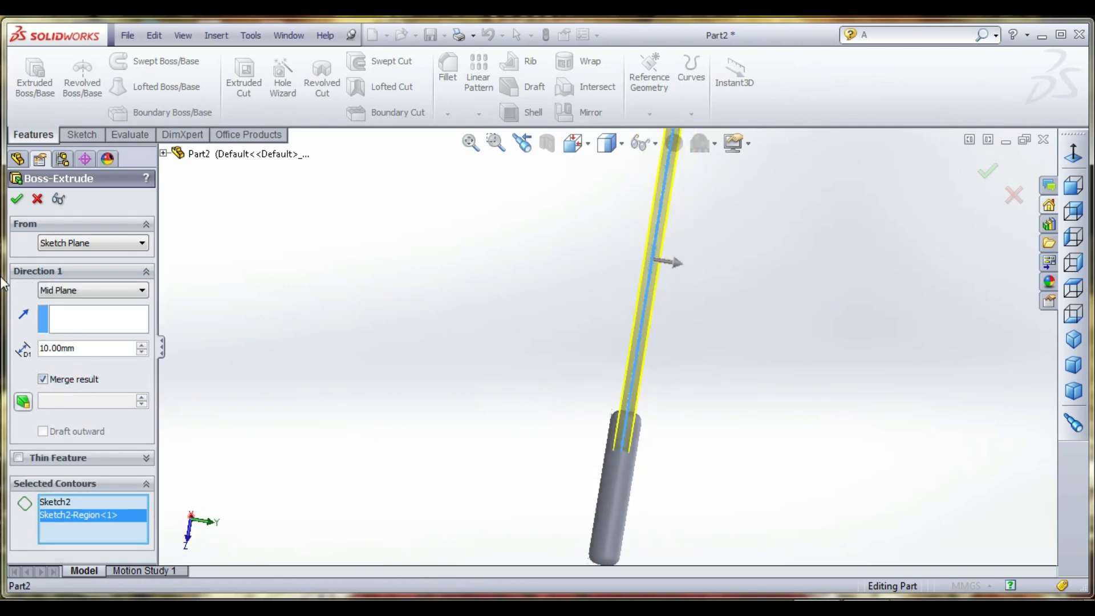
pyautogui.click(17, 199)
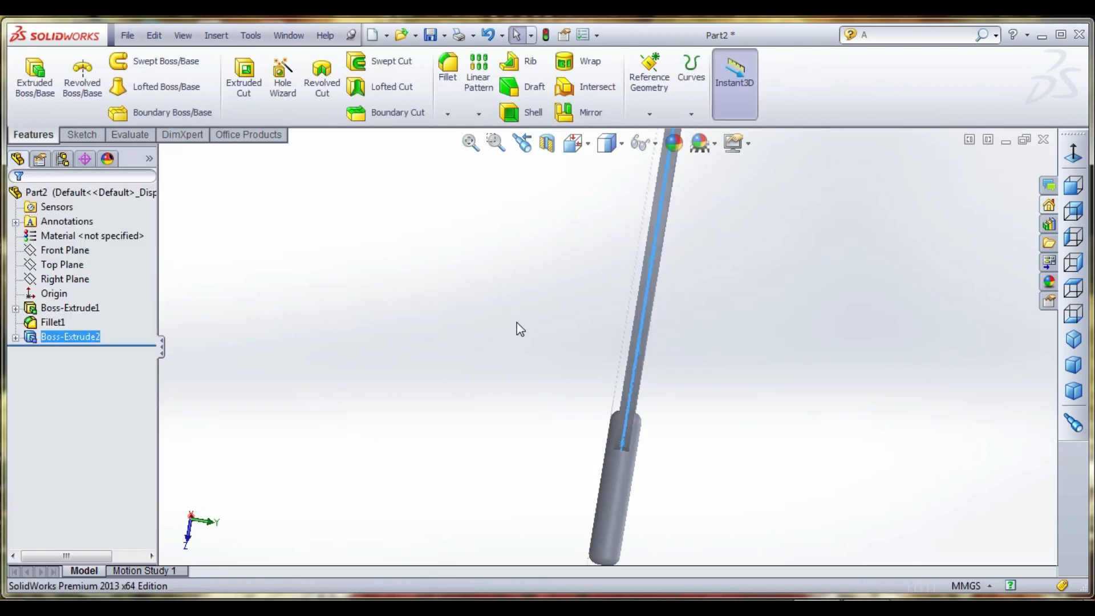
# - Show the ellipse sketch used by the outer ring's extrusion
pyautogui.moveTo(518, 325)
pyautogui.mouseDown(button='middle')
pyautogui.moveTo(540, 357)
pyautogui.moveTo(427, 371)
pyautogui.mouseUp(button='middle')
pyautogui.press('f')
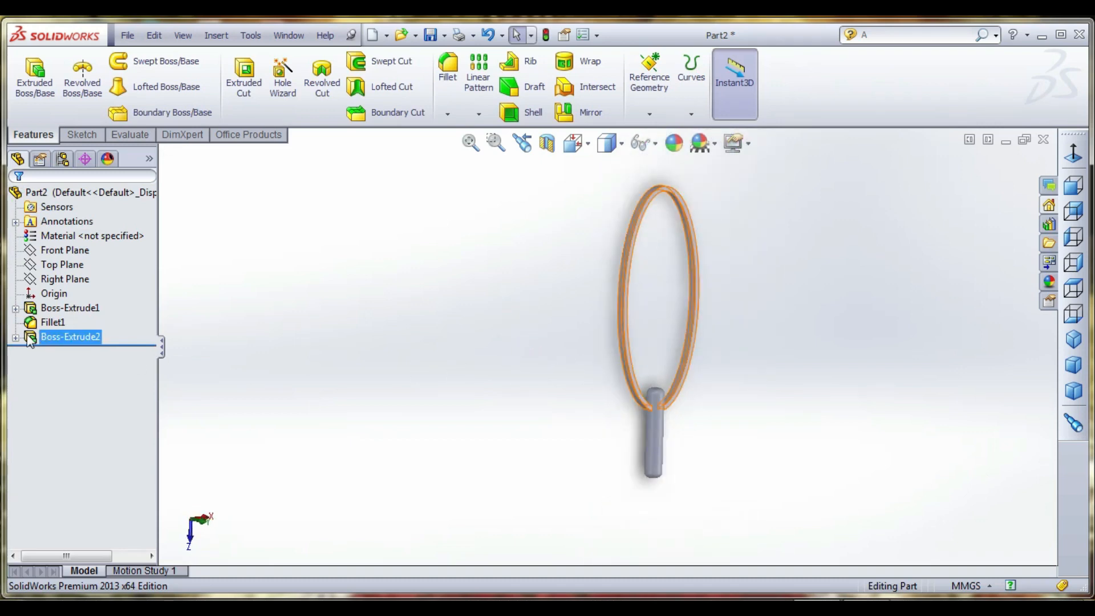
pyautogui.click(16, 337)
pyautogui.rightClick(90, 353)
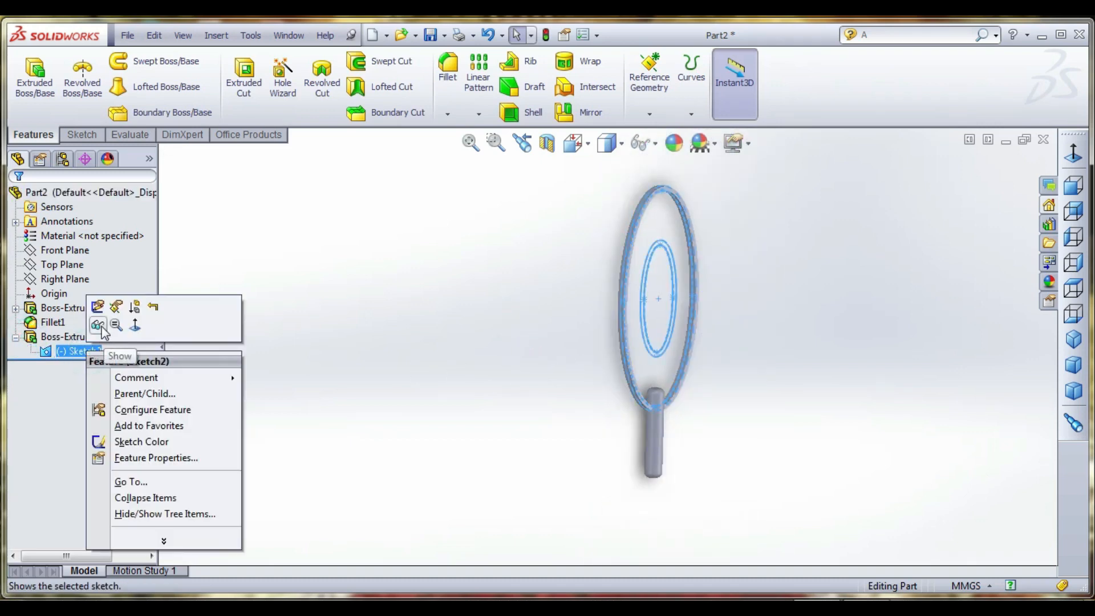
pyautogui.click(98, 327)
# - Extrude the inner ring from the larger of the two small ellipses, 10 mm Mid Plane, as a thin feature 5 mm thick reversed inward
pyautogui.click(34, 74)
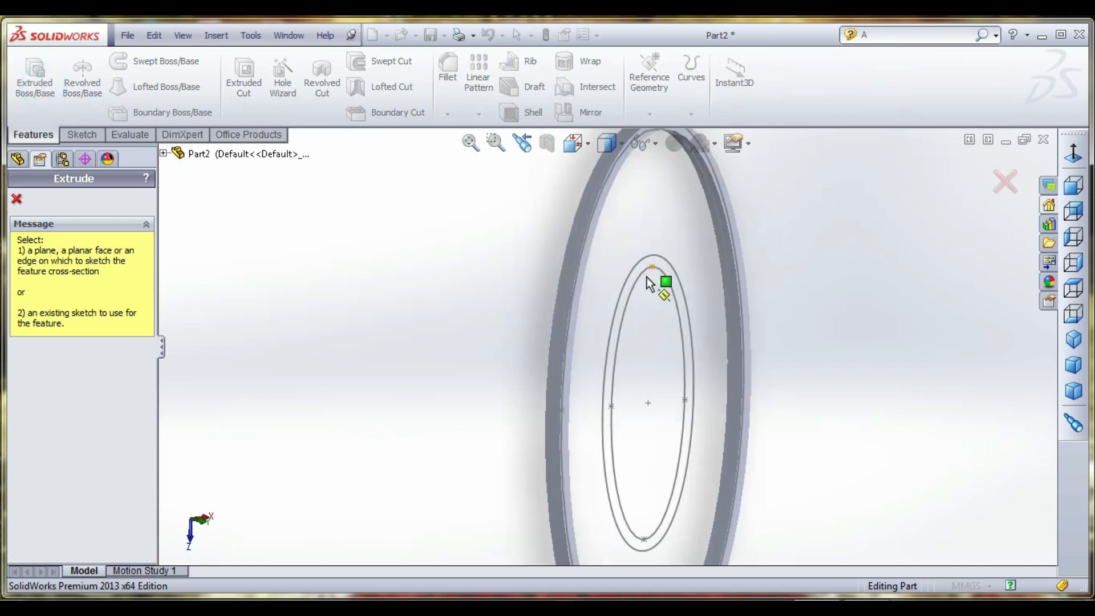
pyautogui.scroll(-3, 650, 283)
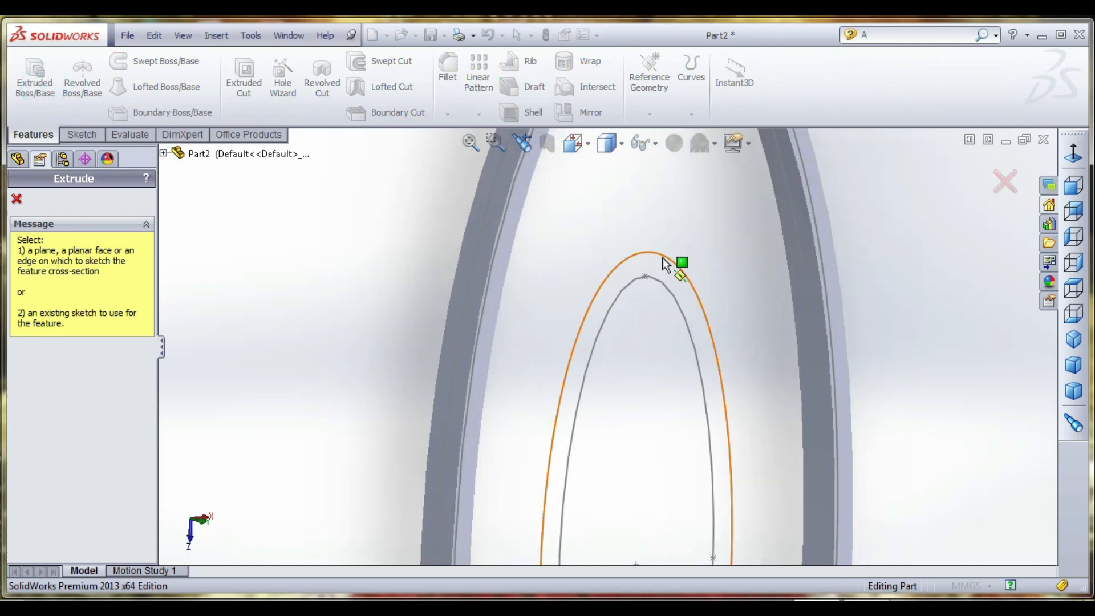
pyautogui.click(666, 265)
pyautogui.click(19, 458)
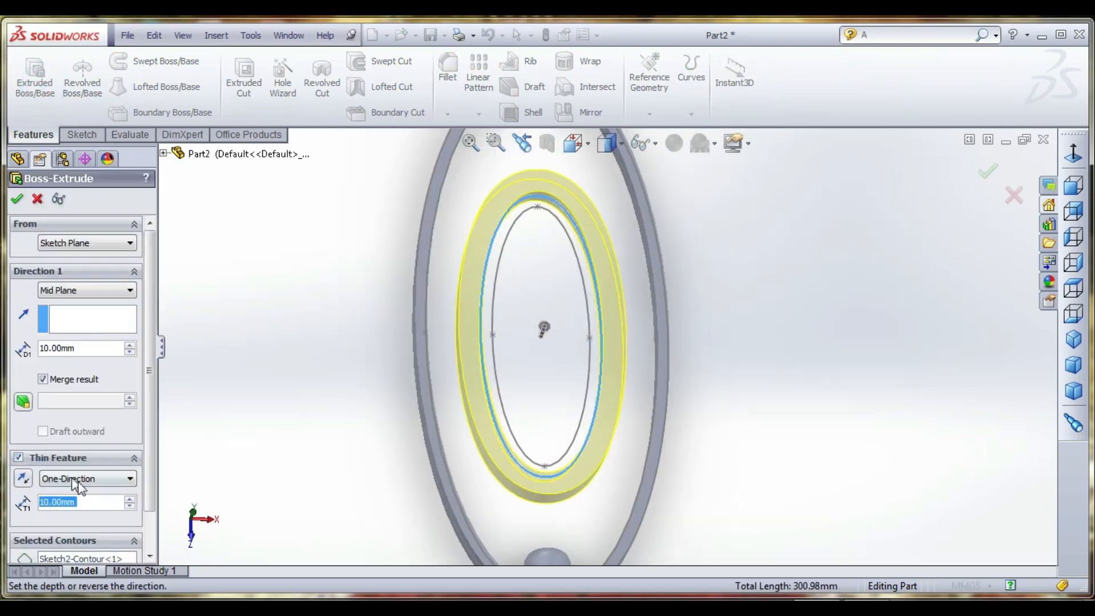
pyautogui.write('5')
pyautogui.press('Return')
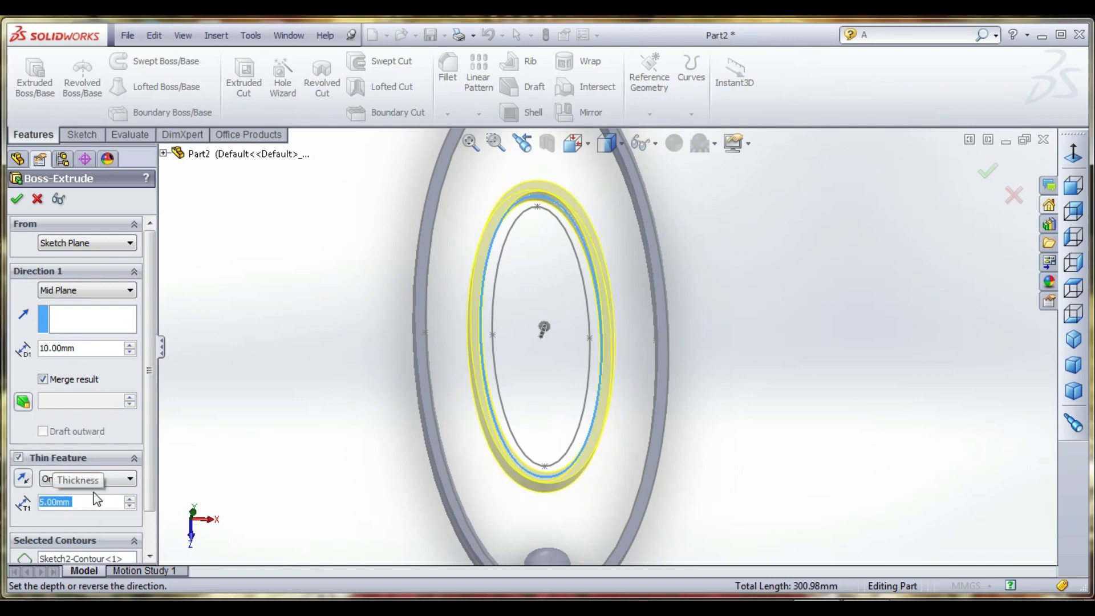
pyautogui.click(23, 478)
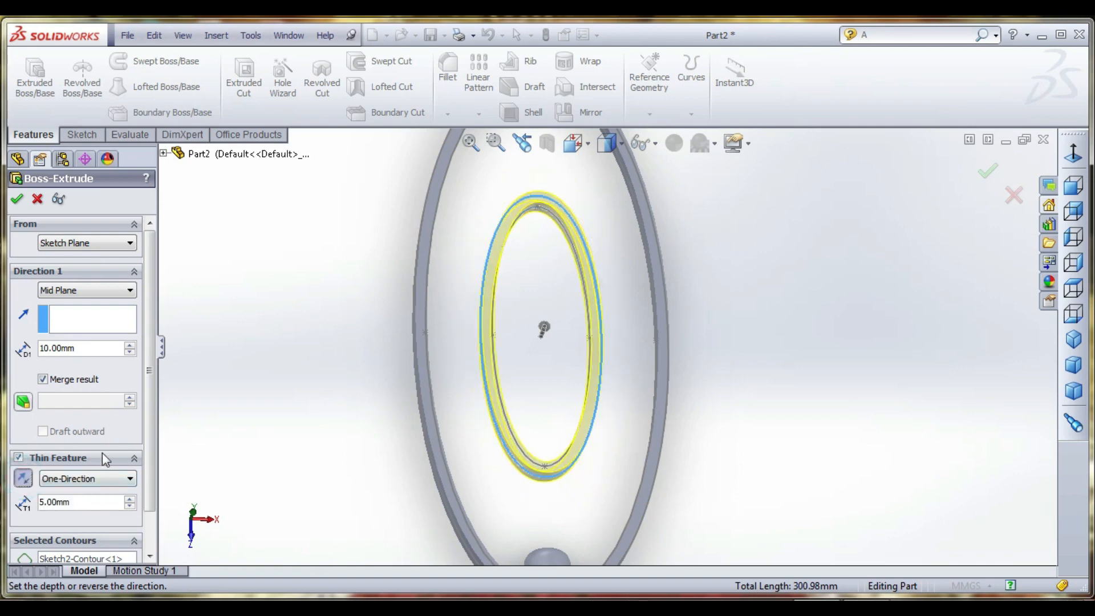
pyautogui.click(18, 199)
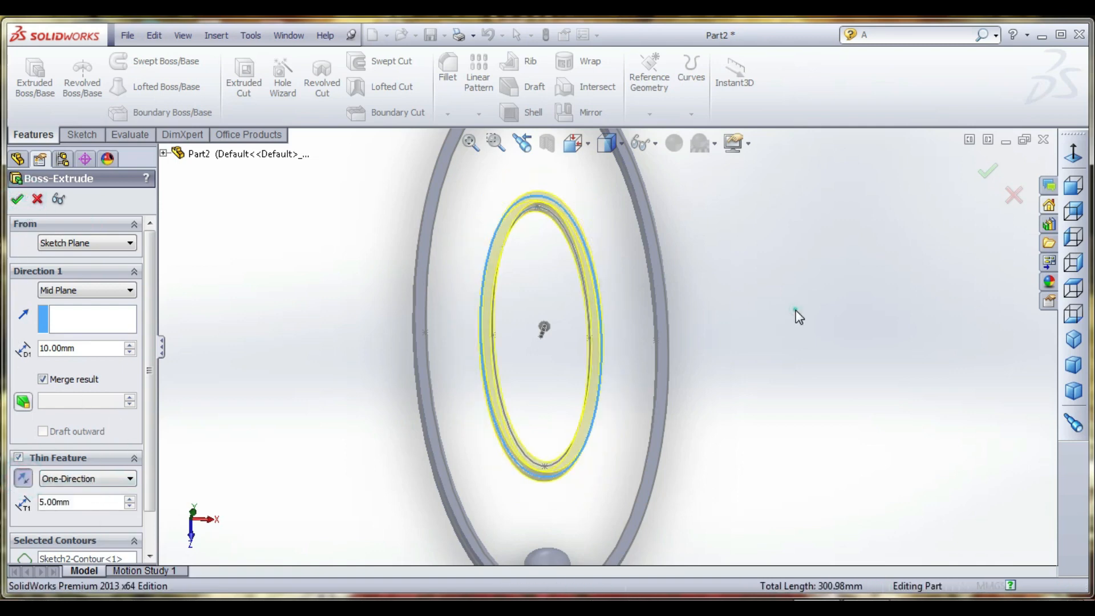
# - Hide the ellipse sketch used by the two rings
pyautogui.scroll(-1, 645, 320)
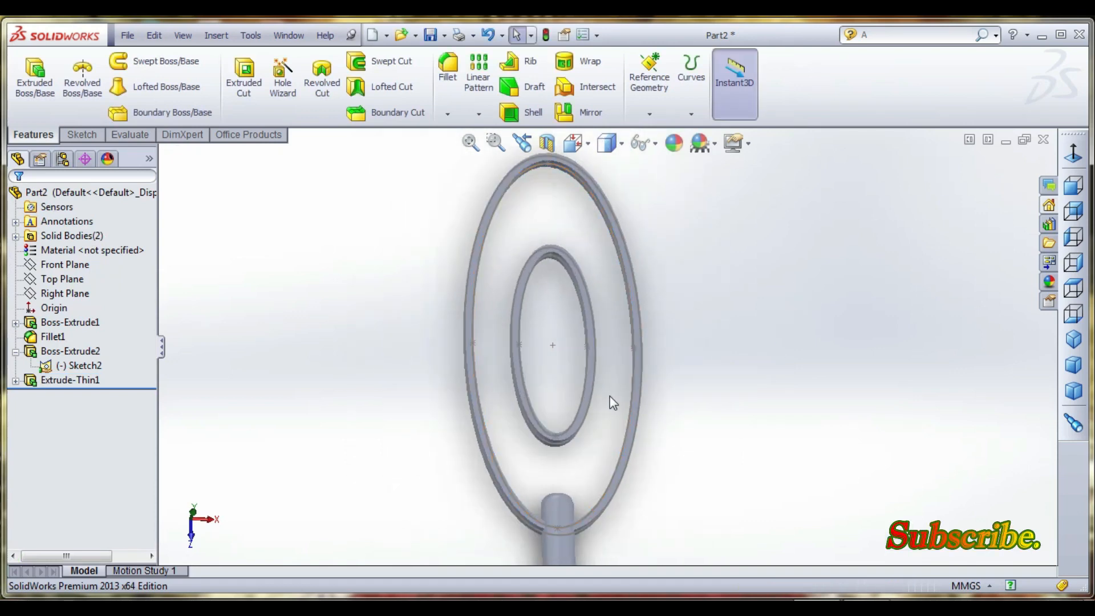
pyautogui.moveTo(611, 423); pyautogui.dragTo(514, 528, button='middle')
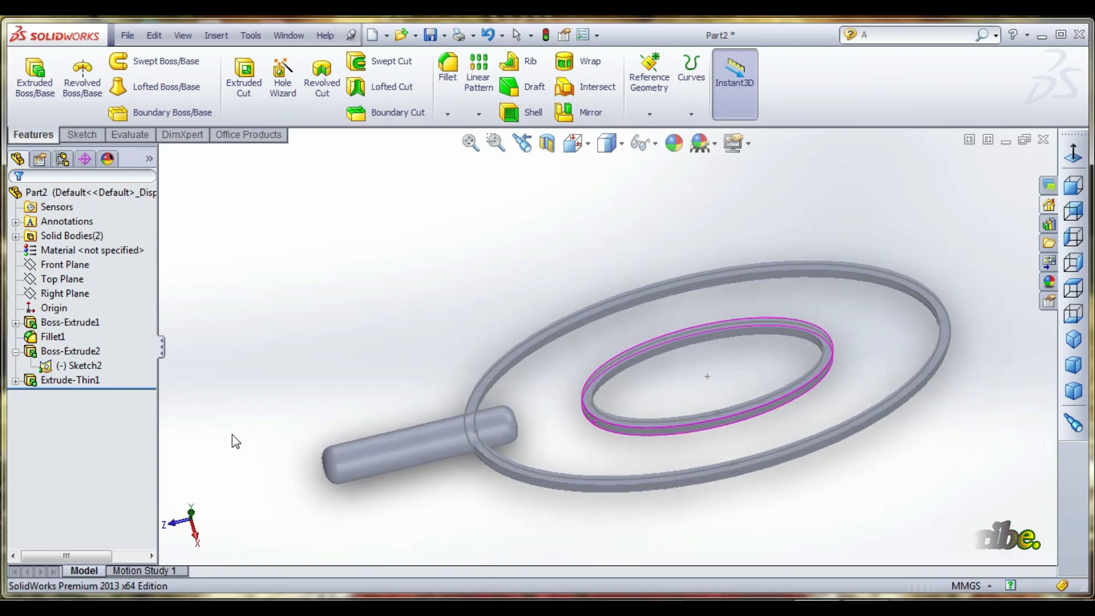
pyautogui.click(61, 379)
pyautogui.rightClick(65, 365)
pyautogui.click(79, 339)
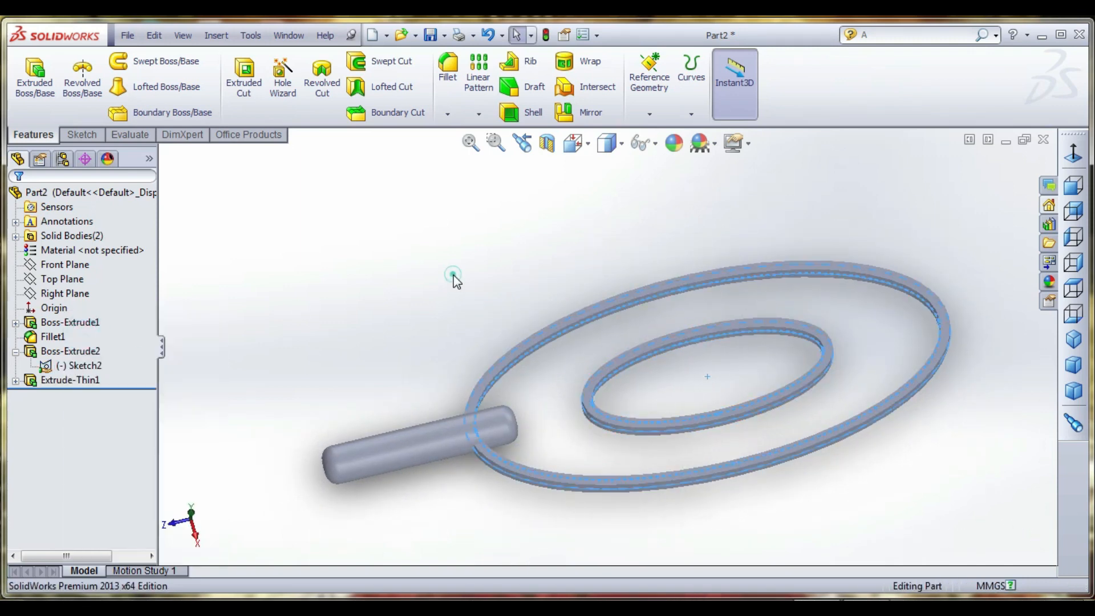
# - Start a new sketch on the Top Plane, viewed from the top
pyautogui.scroll(2, 431, 289)
pyautogui.scroll(-2, 758, 382)
pyautogui.moveTo(759, 381); pyautogui.dragTo(750, 428, button='middle')
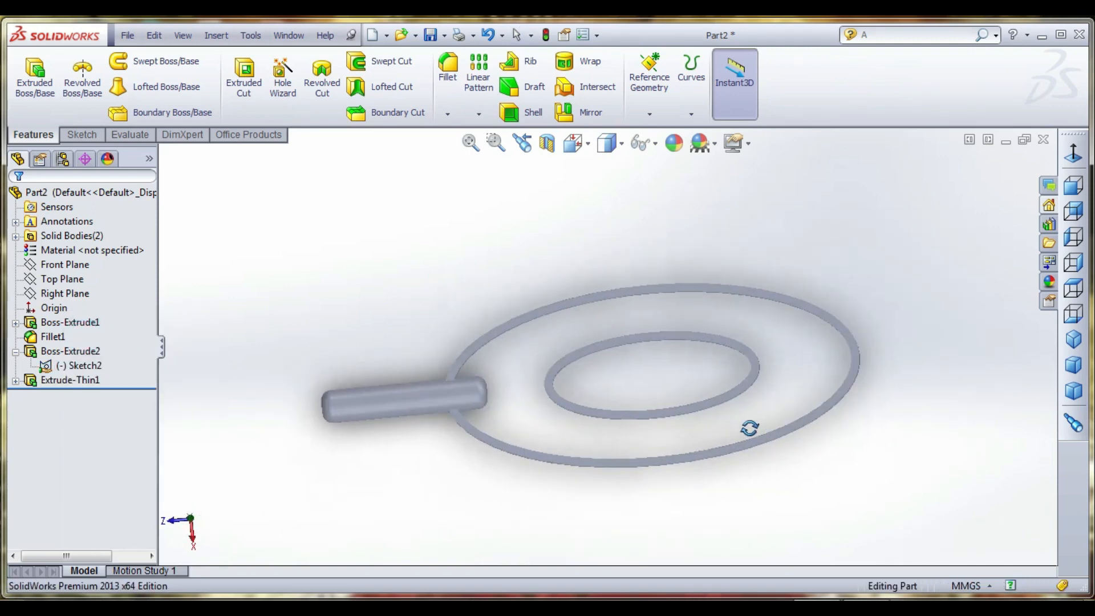
pyautogui.scroll(-3, 810, 396)
pyautogui.scroll(2, 793, 405)
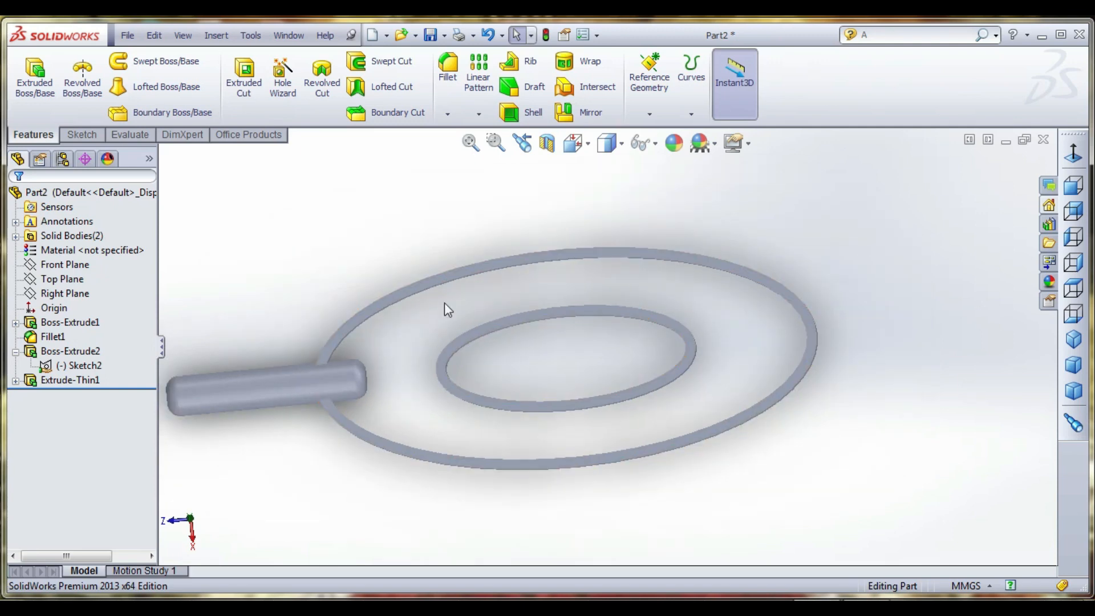
pyautogui.click(81, 134)
pyautogui.click(28, 72)
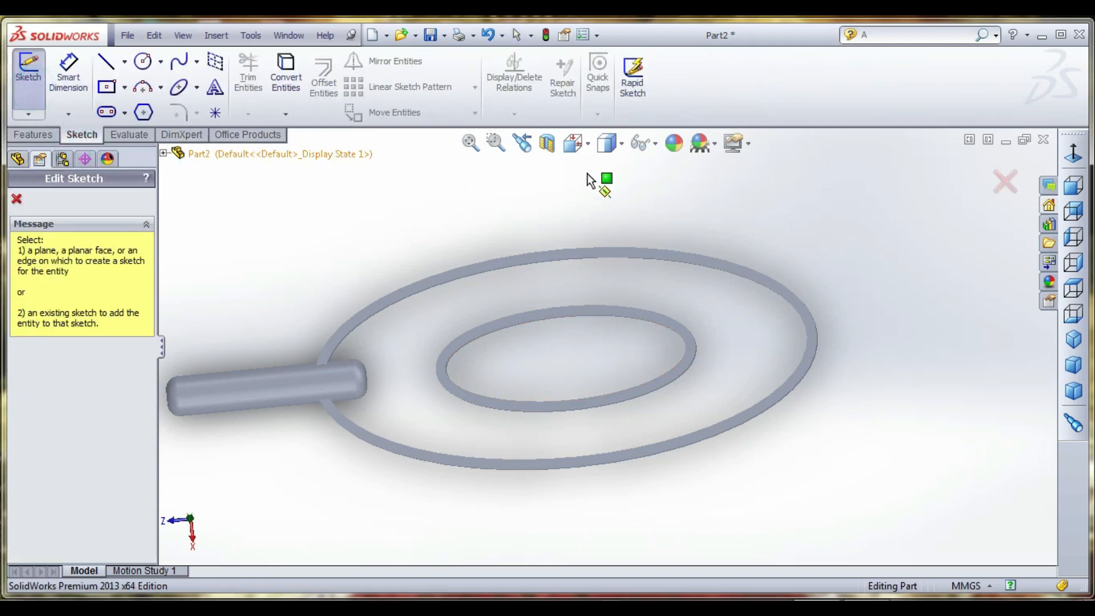
pyautogui.click(574, 142)
pyautogui.click(689, 276)
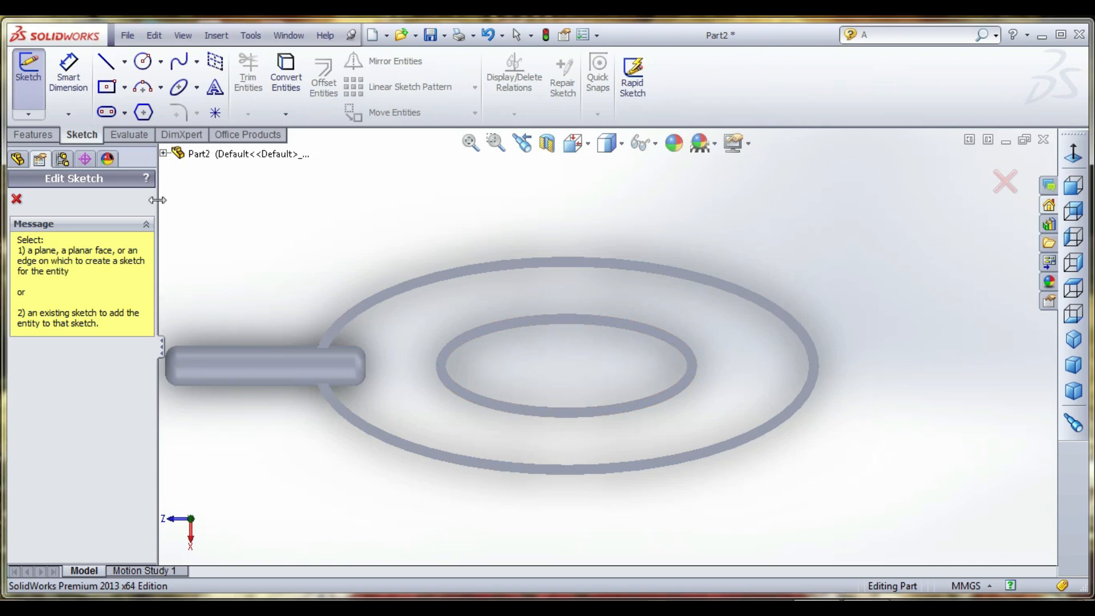
pyautogui.click(164, 154)
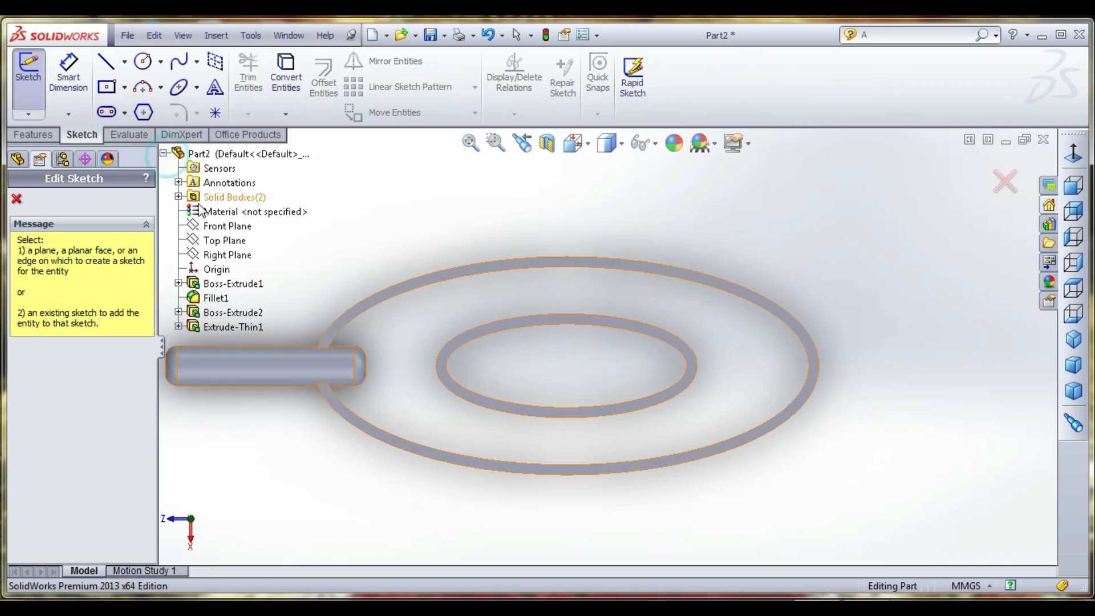
pyautogui.click(217, 241)
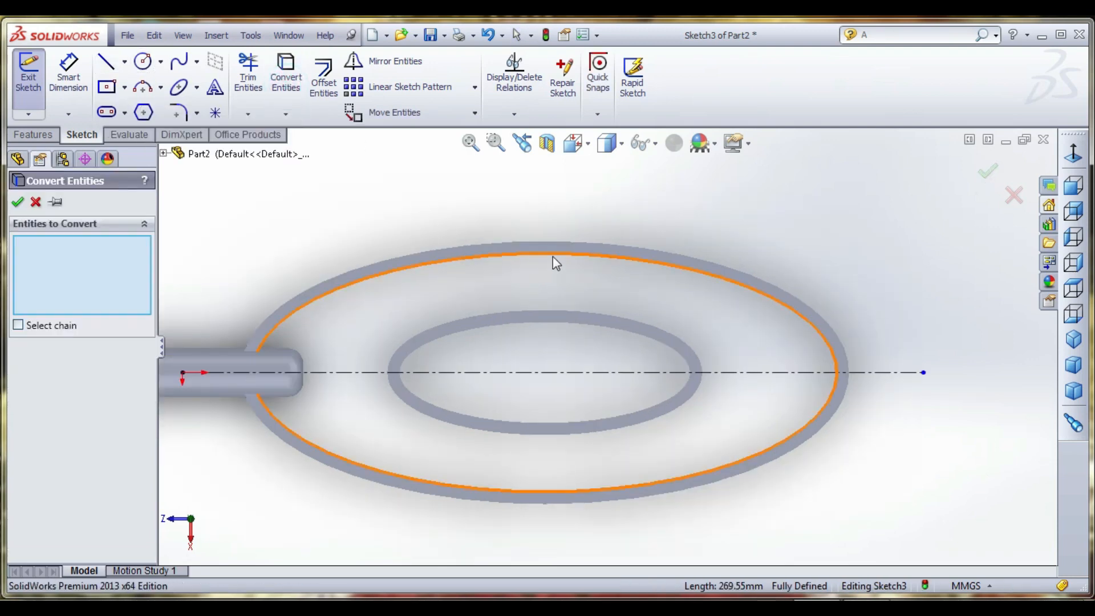
# - Convert the outer ring's inner edge and the inner ring's outer edge into sketch entities
pyautogui.click(553, 257)
pyautogui.click(554, 310)
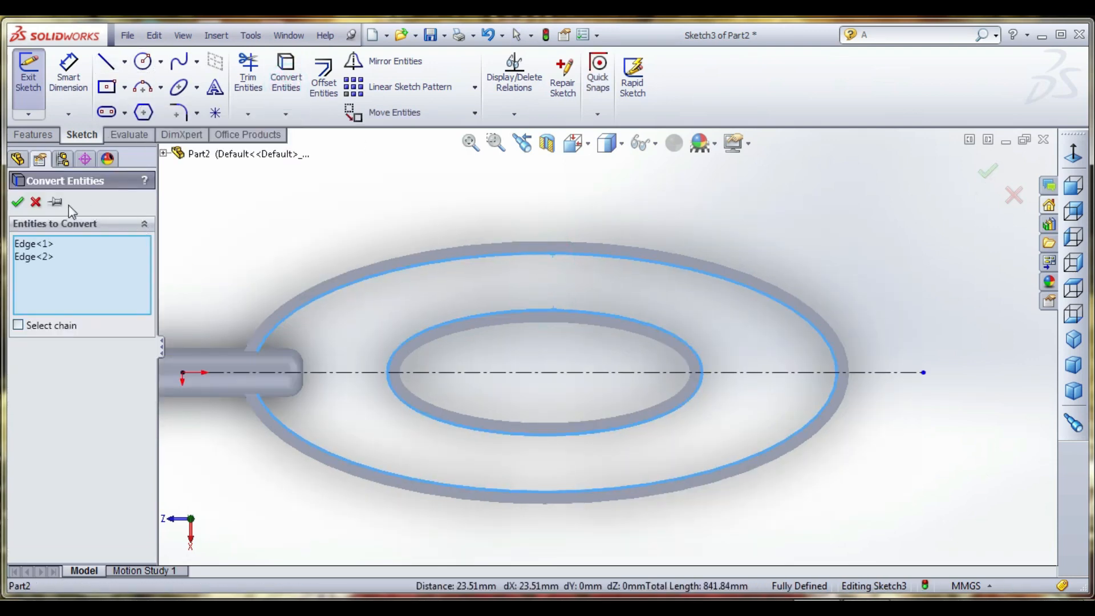
pyautogui.click(21, 202)
# - Draw a vertical centerline through the center of the ellipses, extending beyond the outer ring on both sides
pyautogui.click(106, 61)
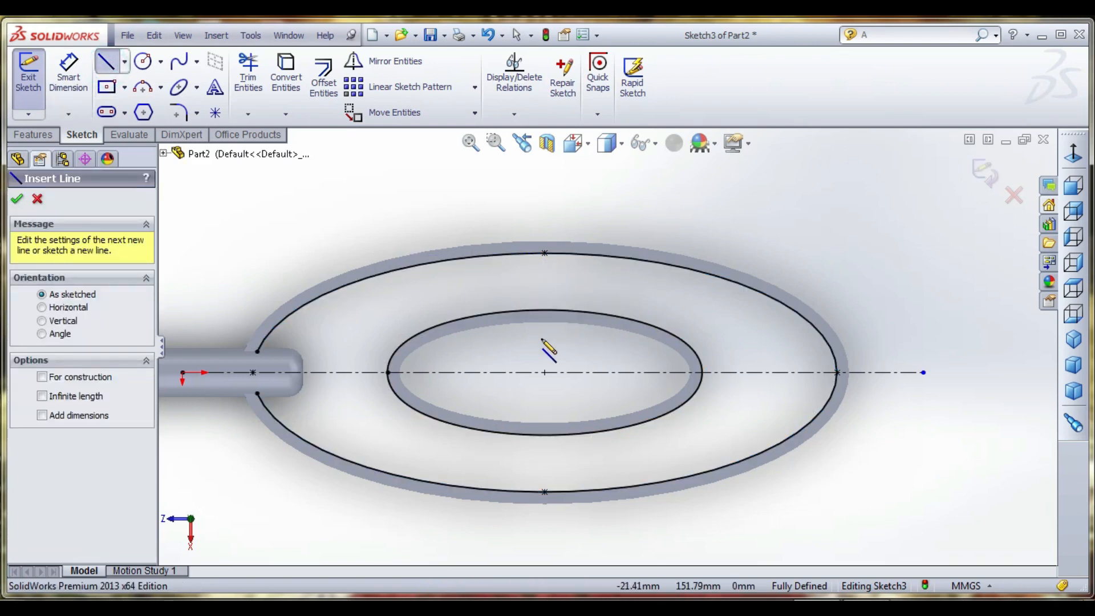
pyautogui.click(124, 62)
pyautogui.click(137, 99)
pyautogui.click(545, 372)
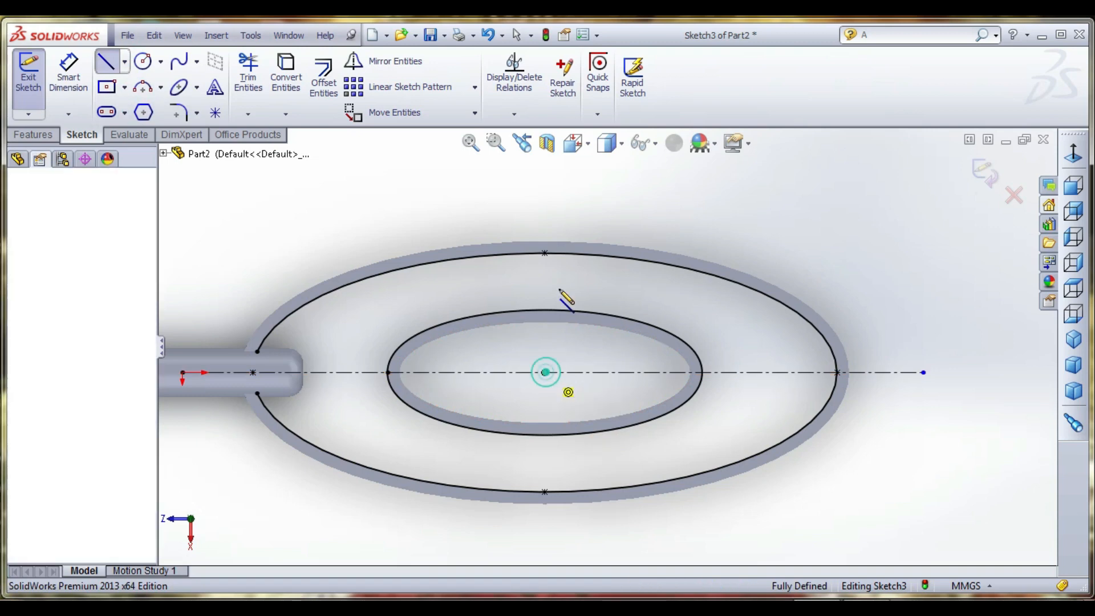
pyautogui.click(545, 172)
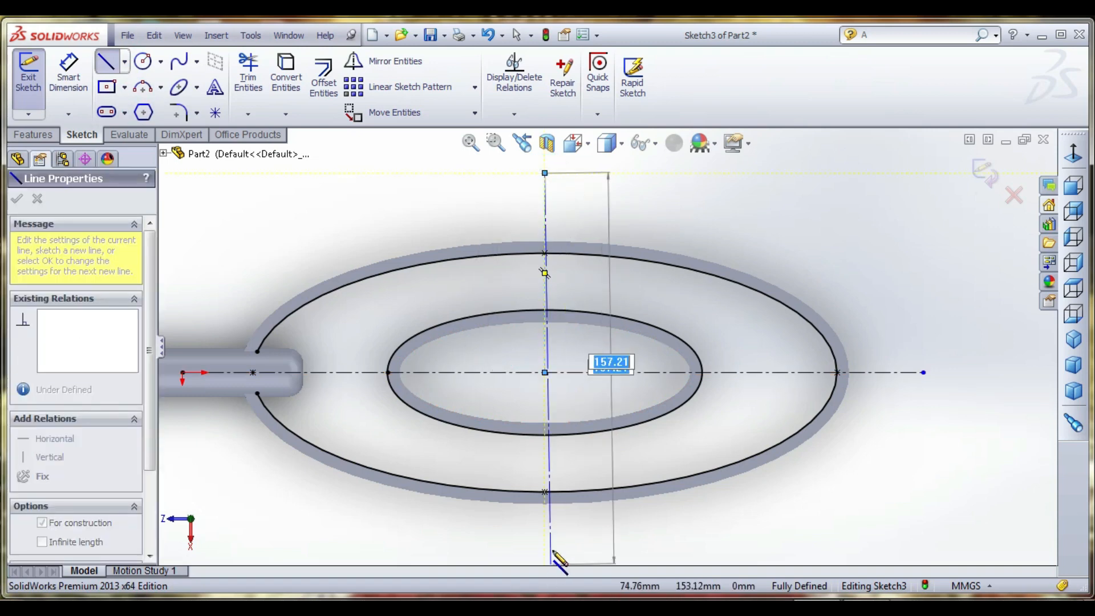
pyautogui.click(545, 550)
pyautogui.rightClick(565, 518)
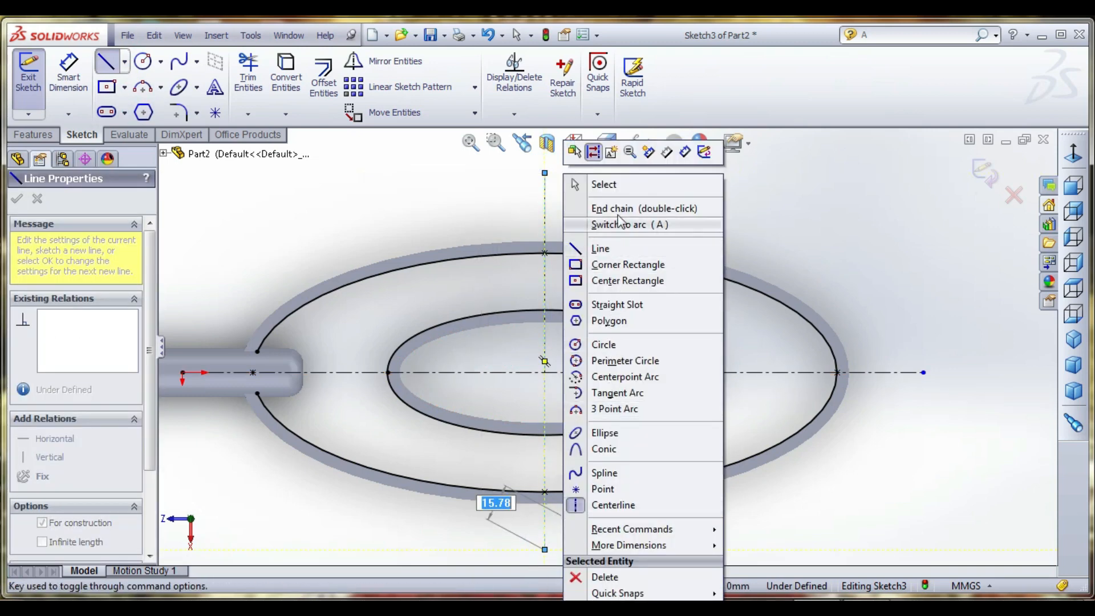
pyautogui.click(623, 186)
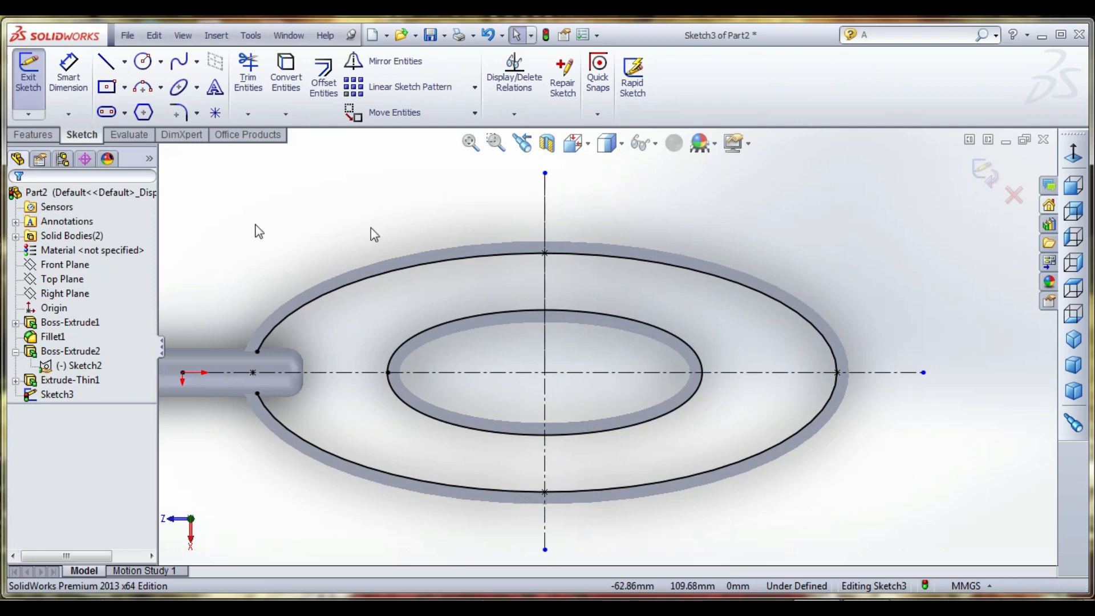
# - Draw a horizontal line about 4.6 mm above the long centerline, joining the inner and outer ellipses at the end opposite the handle
pyautogui.click(106, 64)
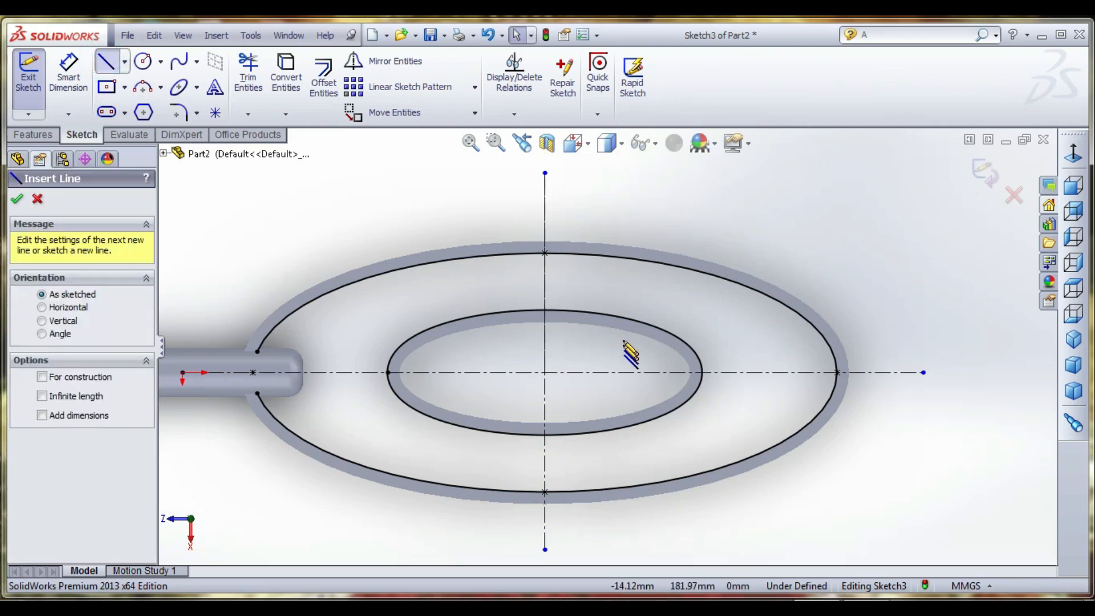
pyautogui.click(701, 362)
pyautogui.click(837, 362)
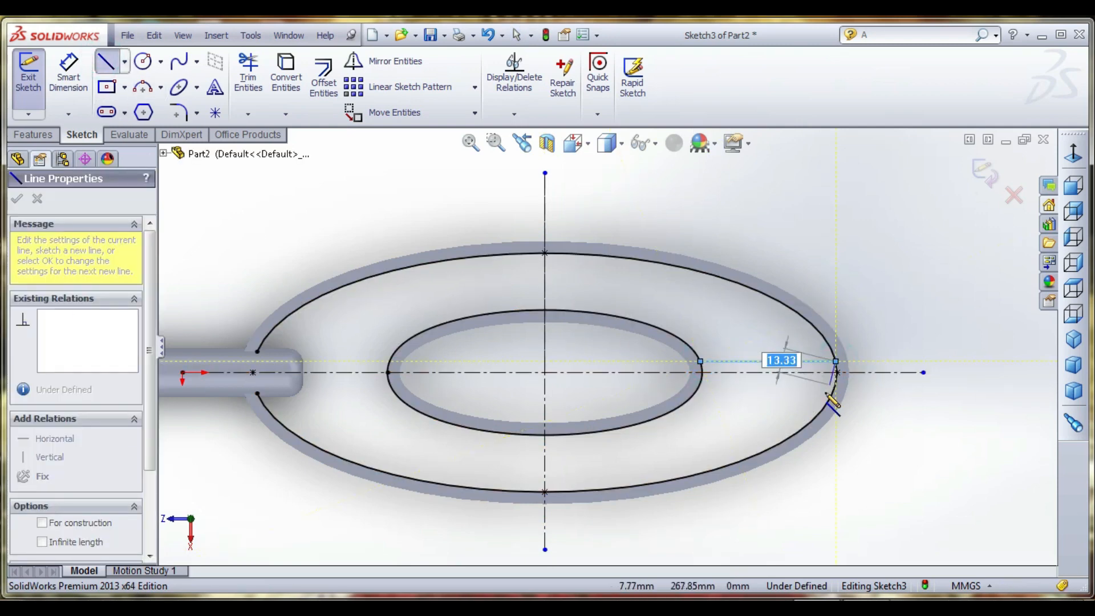
pyautogui.rightClick(863, 254)
pyautogui.click(906, 177)
pyautogui.rightClick(869, 202)
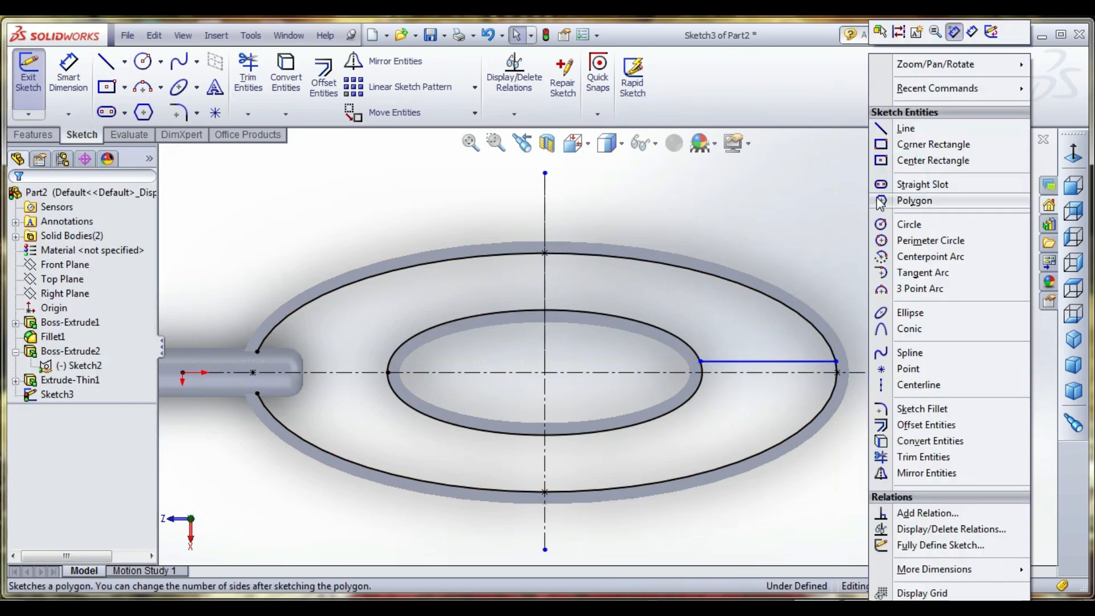
pyautogui.click(461, 209)
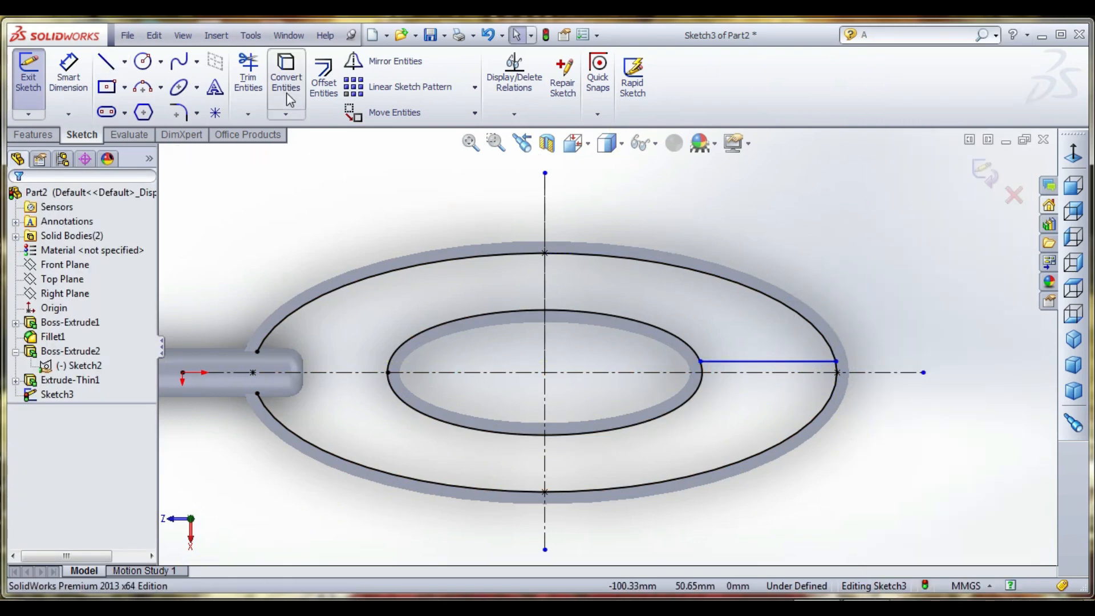
# - Mirror the short horizontal line about the horizontal centerline
pyautogui.click(394, 61)
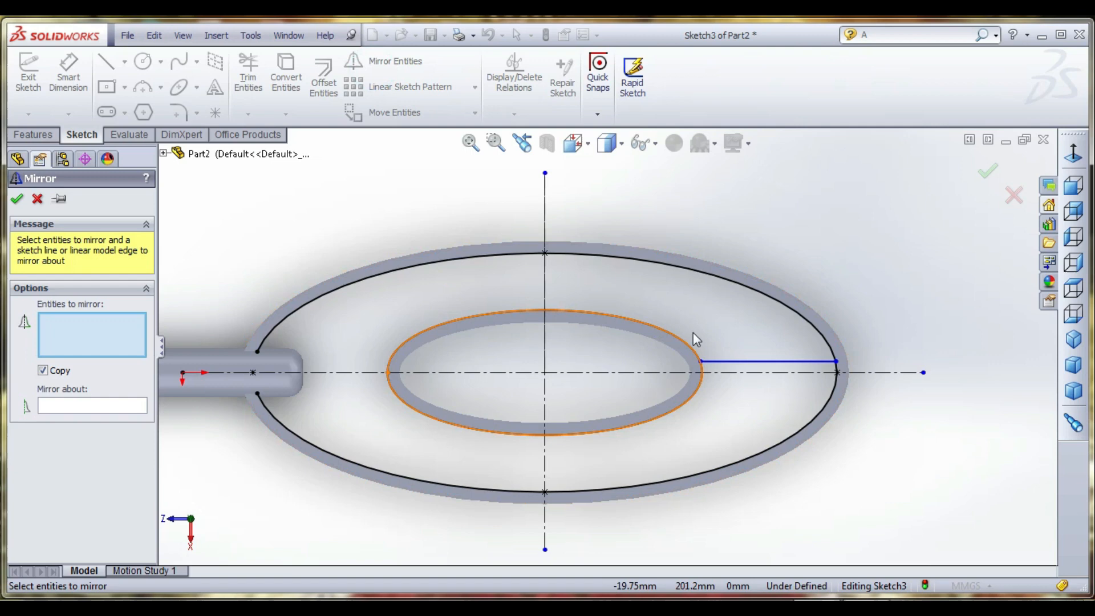
pyautogui.click(736, 361)
pyautogui.click(98, 402)
pyautogui.click(752, 374)
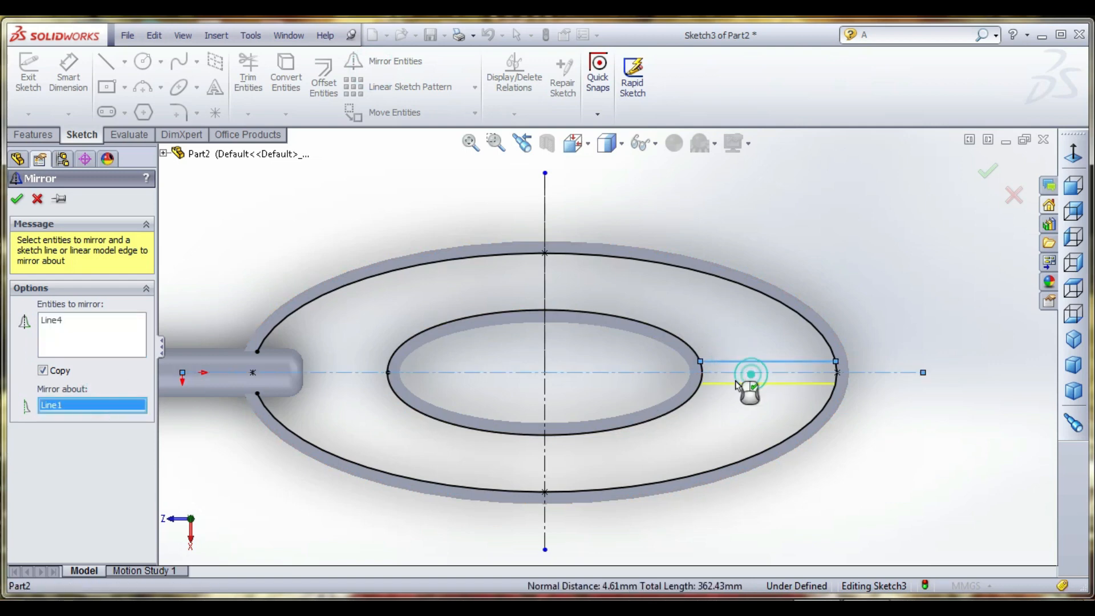
pyautogui.click(17, 199)
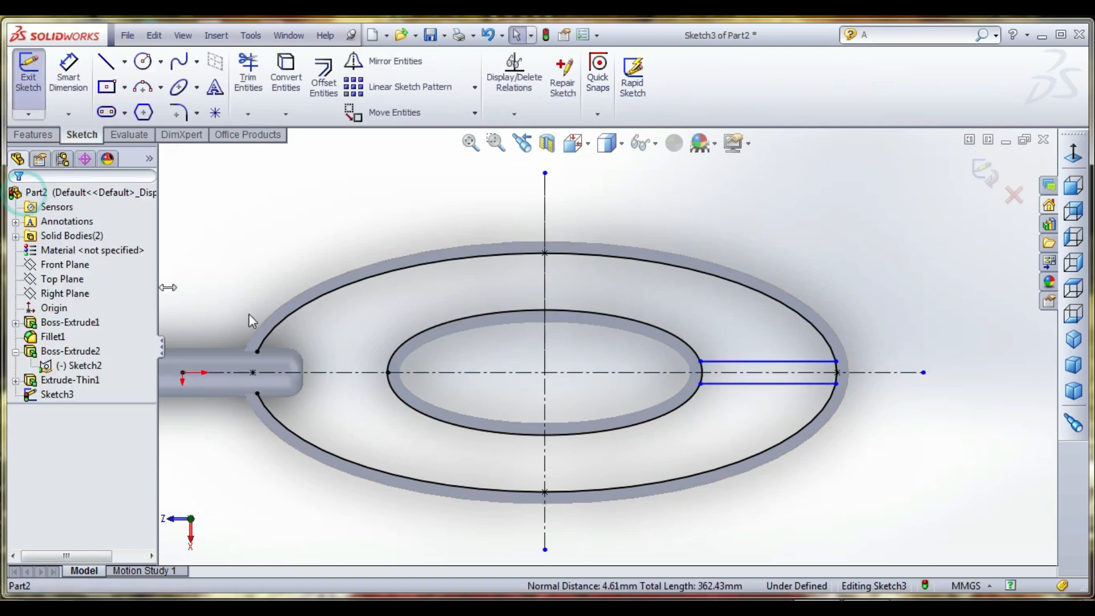
# - Mirror the pair of horizontal lines about the vertical centerline to the handle side
pyautogui.click(743, 363)
pyautogui.keyDown('ctrl'); pyautogui.click(742, 383); pyautogui.keyUp('ctrl')
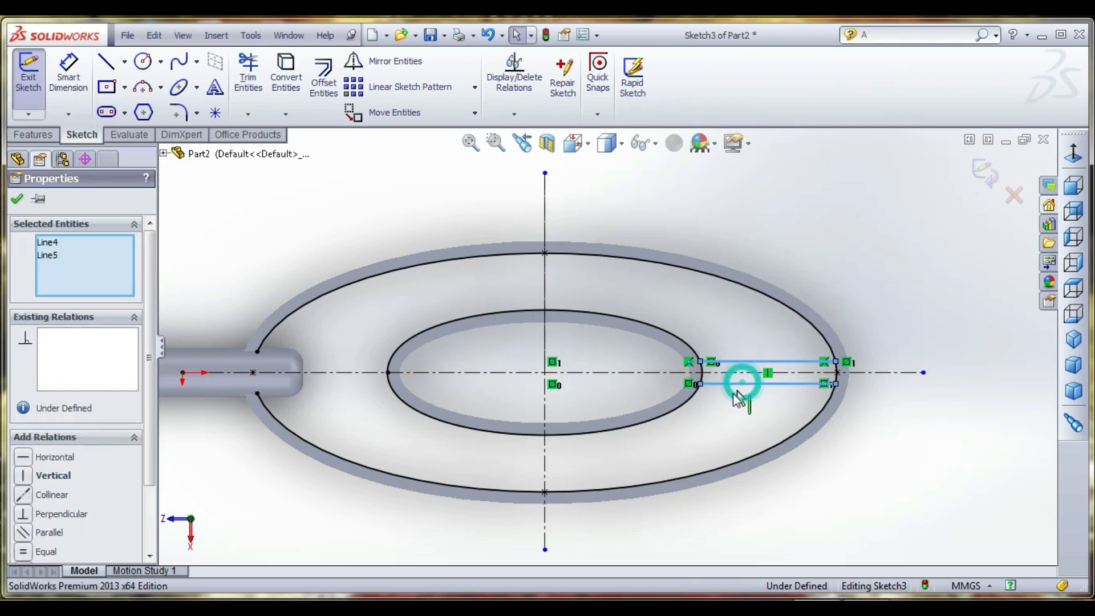
pyautogui.click(388, 61)
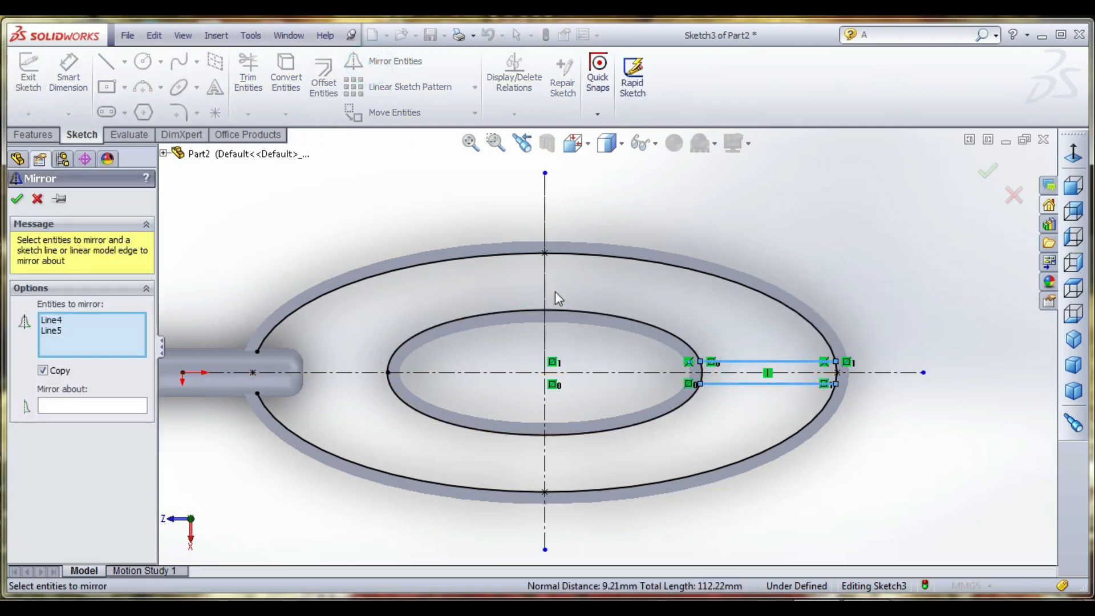
pyautogui.click(544, 286)
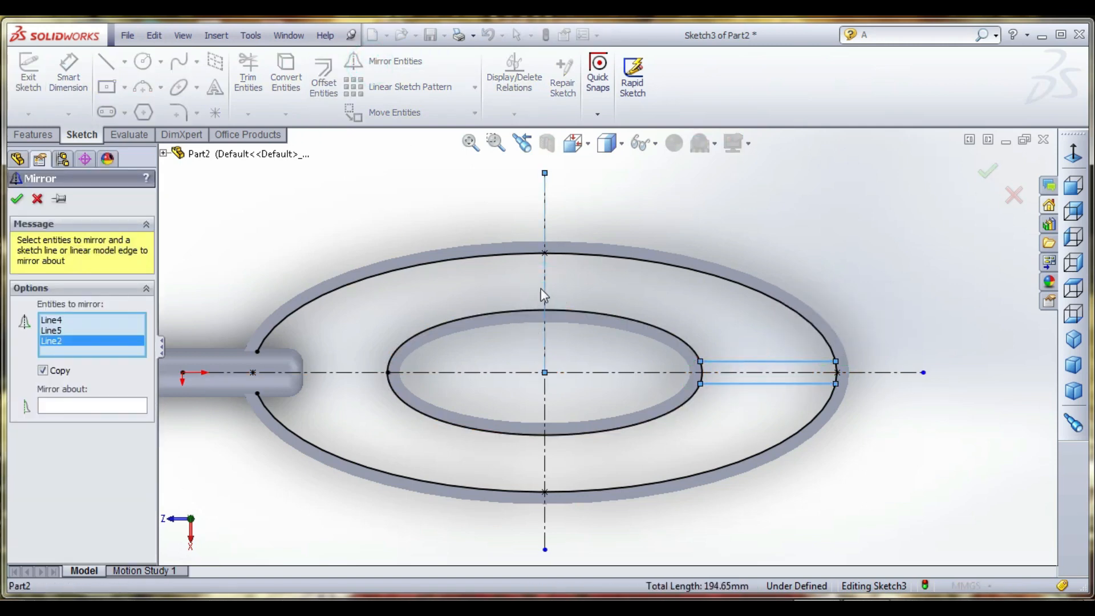
pyautogui.click(69, 407)
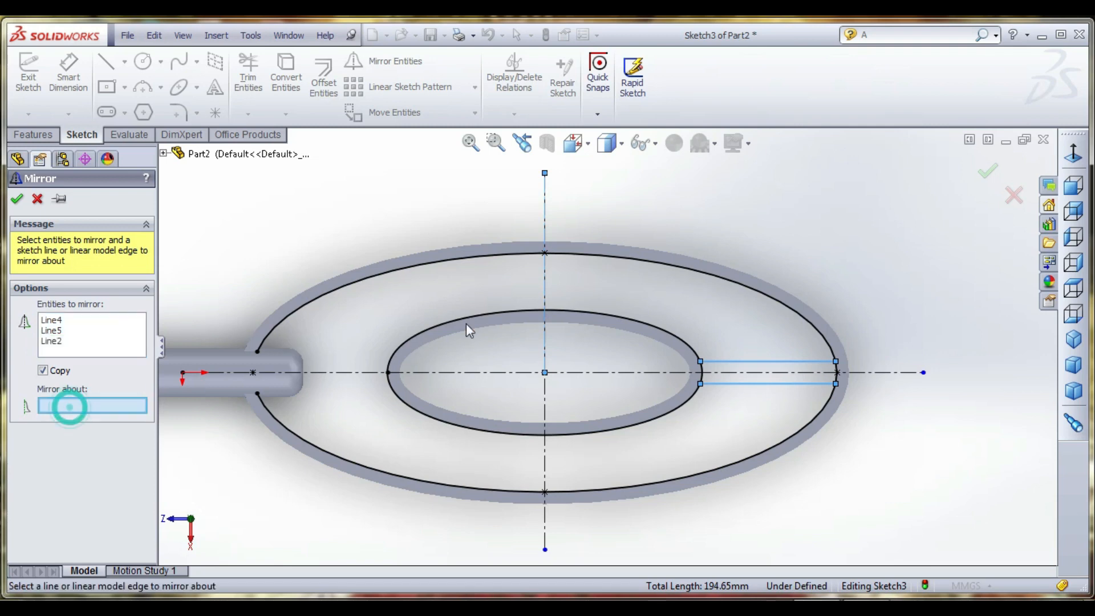
pyautogui.click(545, 281)
pyautogui.click(17, 200)
pyautogui.click(415, 215)
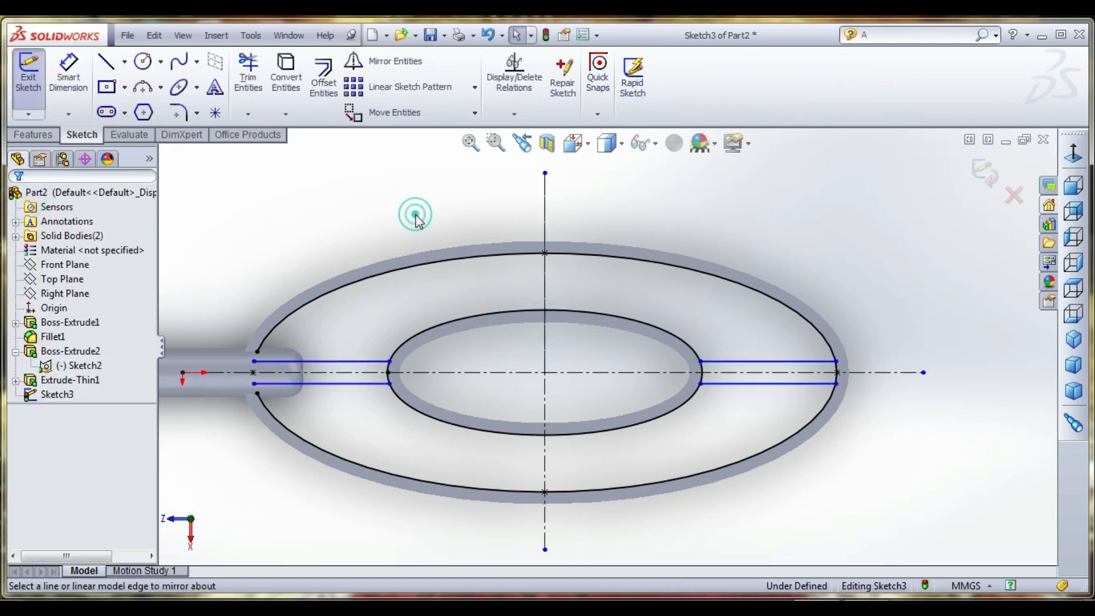
# - Draw a short vertical line closing the open outer end of the handle-side bar
pyautogui.click(106, 63)
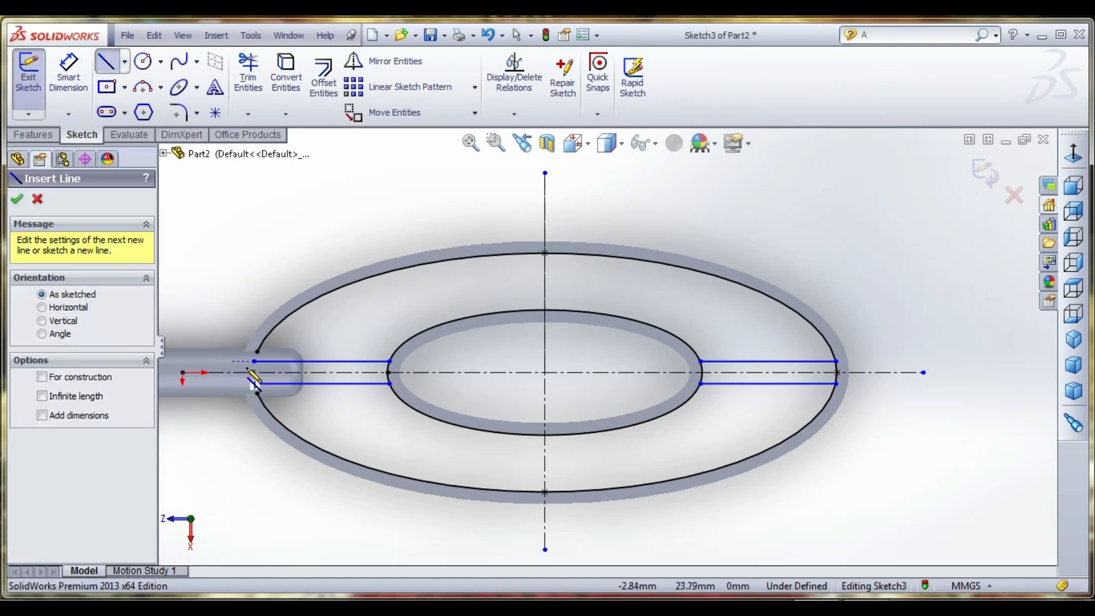
pyautogui.click(253, 373)
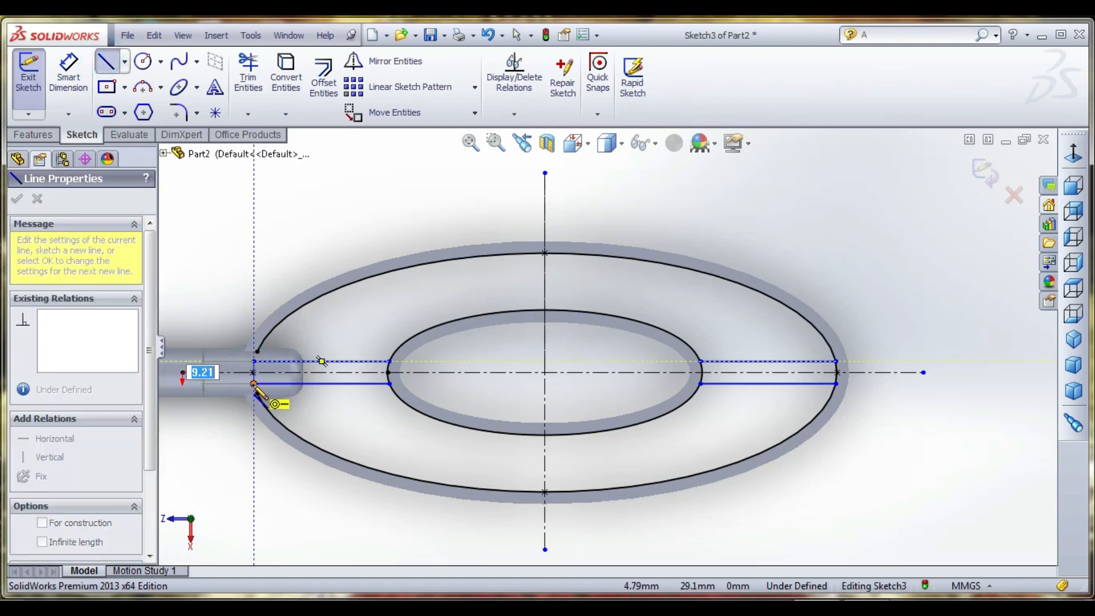
pyautogui.doubleClick(837, 373)
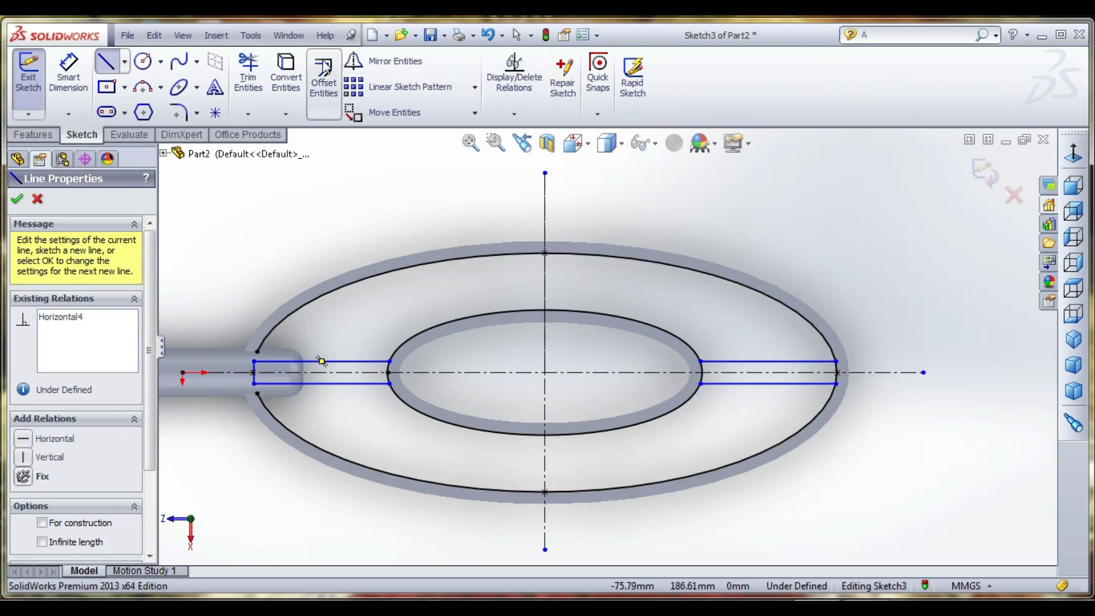
pyautogui.click(111, 71)
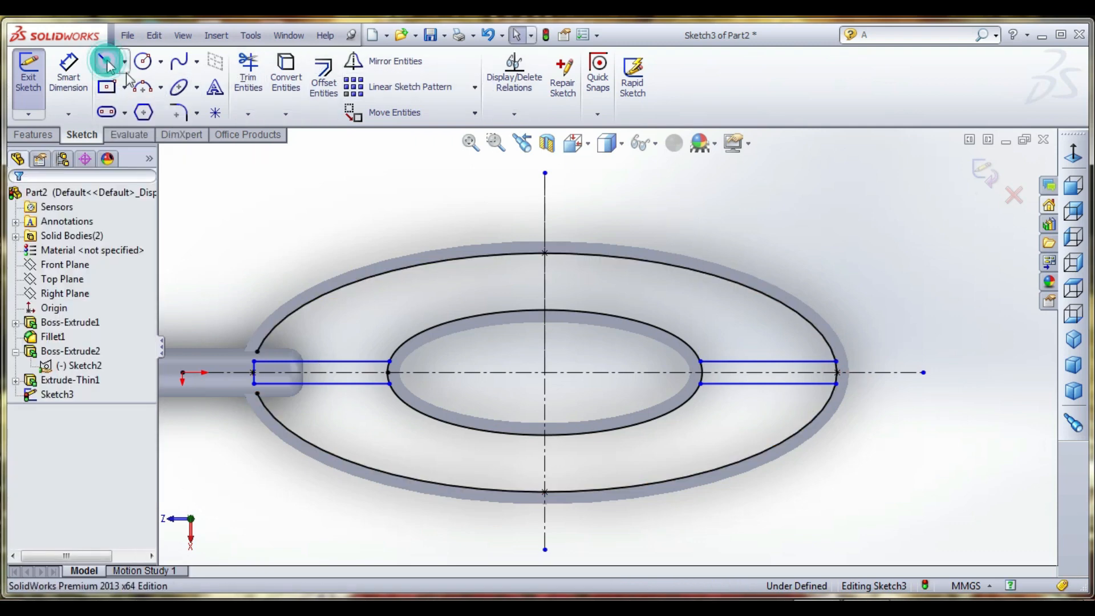
pyautogui.click(105, 60)
pyautogui.click(562, 254)
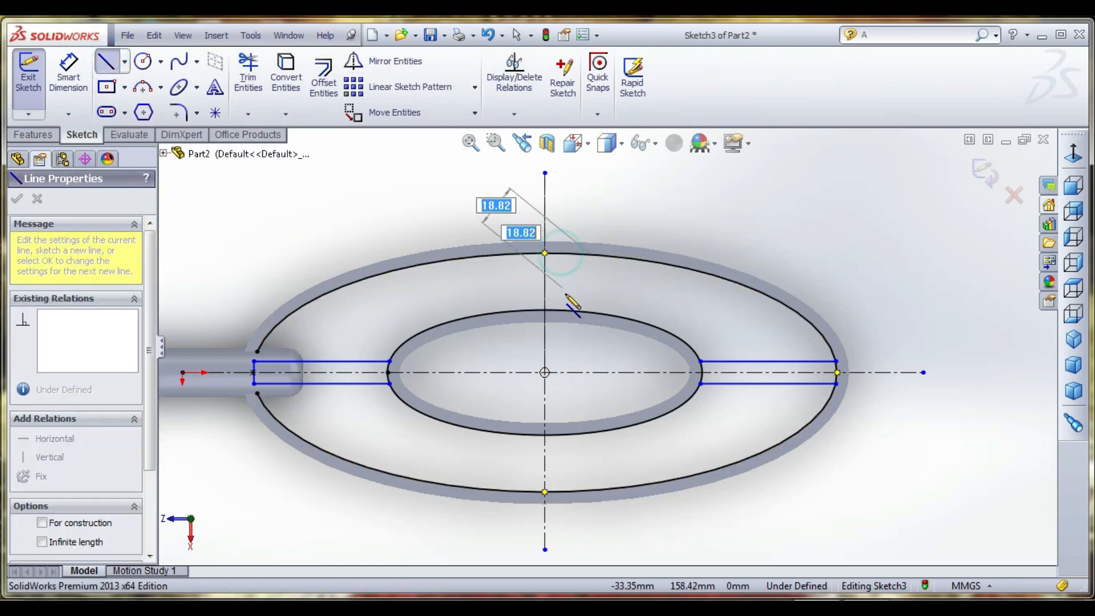
pyautogui.click(112, 70)
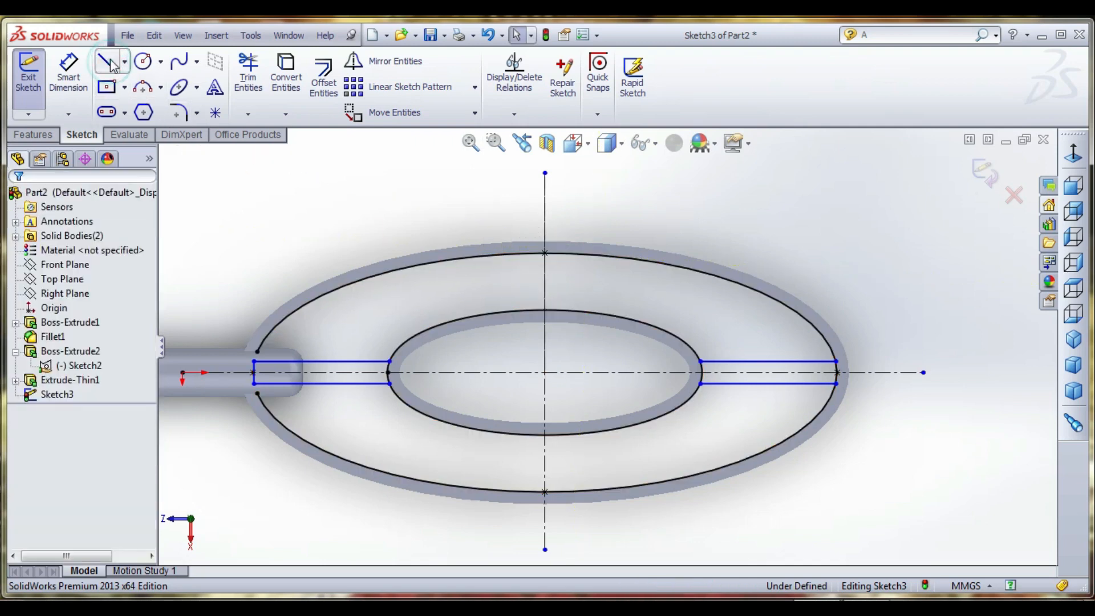
# - Draw a vertical line about 27.5 mm long across the upper gap between the ellipses, about 6.4 mm from the vertical centerline, away from the handle
pyautogui.click(106, 61)
pyautogui.scroll(-3, 562, 254)
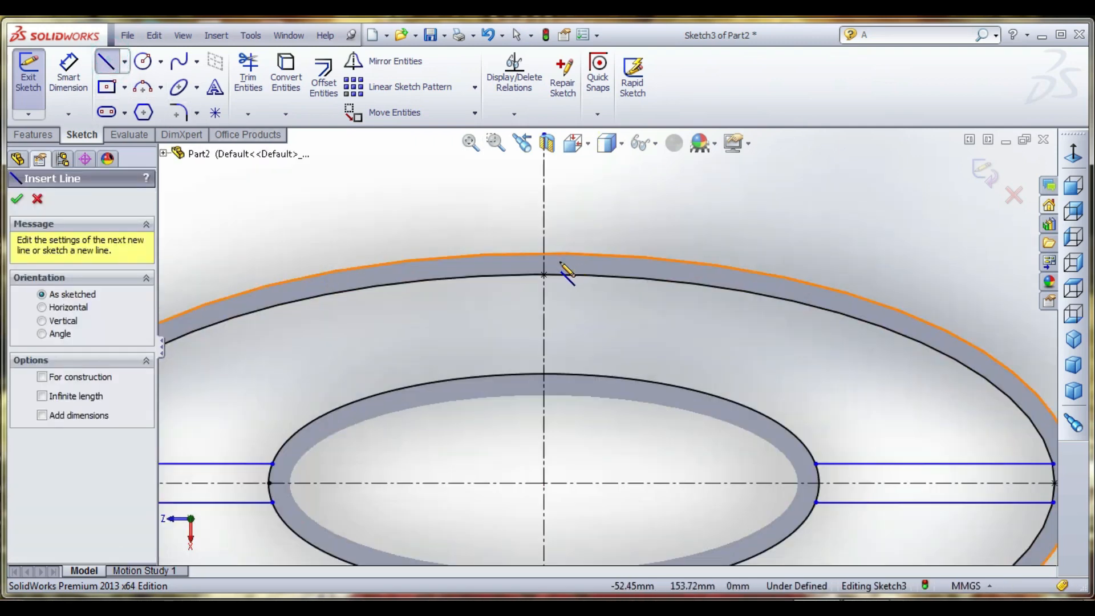
pyautogui.click(571, 268)
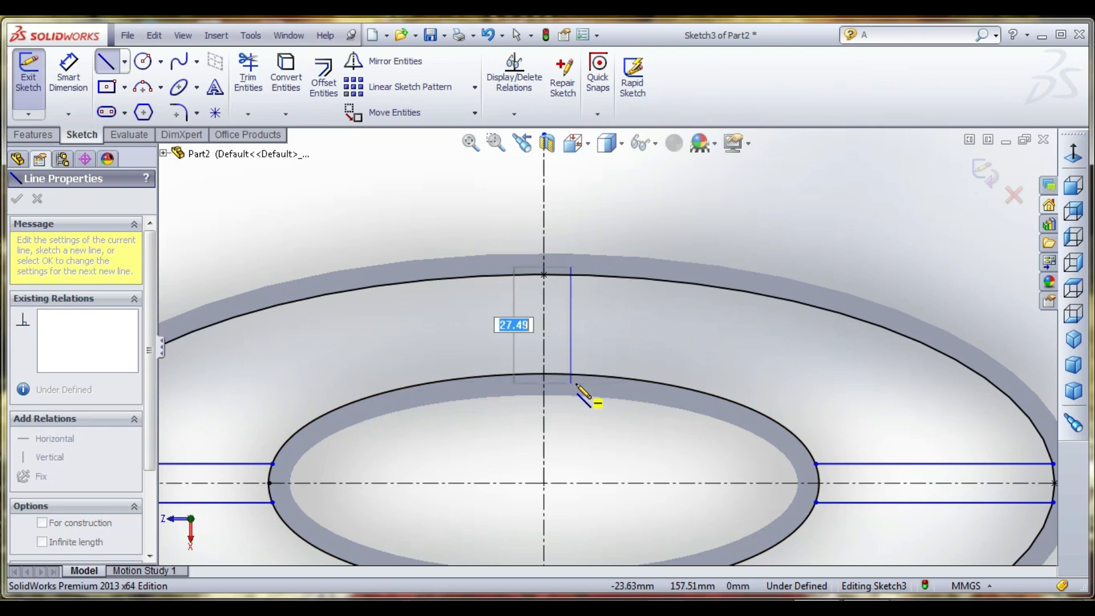
pyautogui.click(571, 382)
pyautogui.press('Escape')
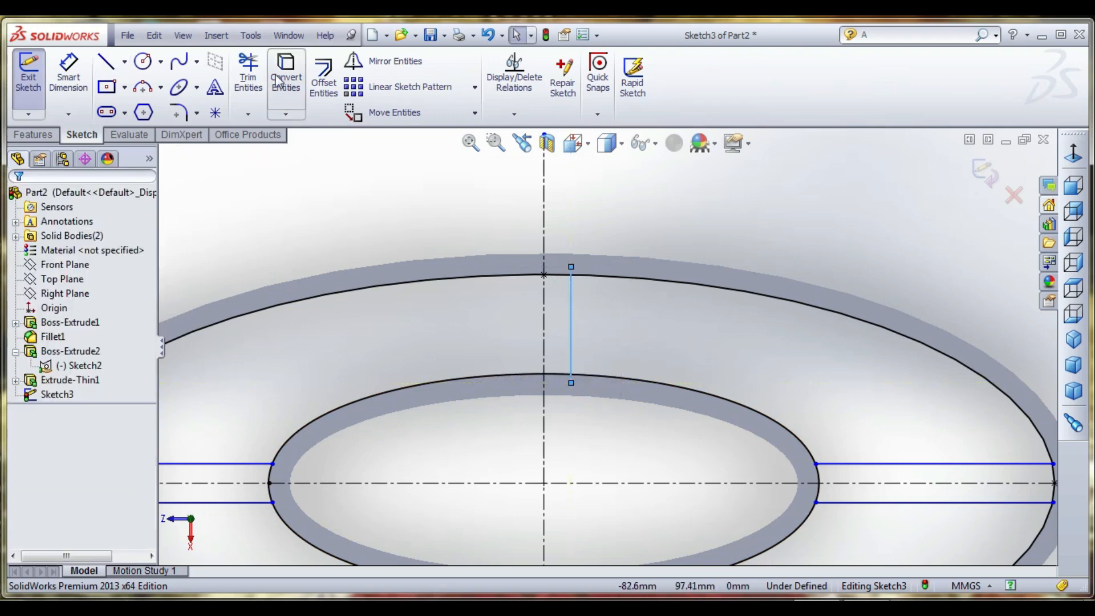
# - Dimension the new vertical line 5 mm from the vertical centerline
pyautogui.click(68, 72)
pyautogui.click(572, 322)
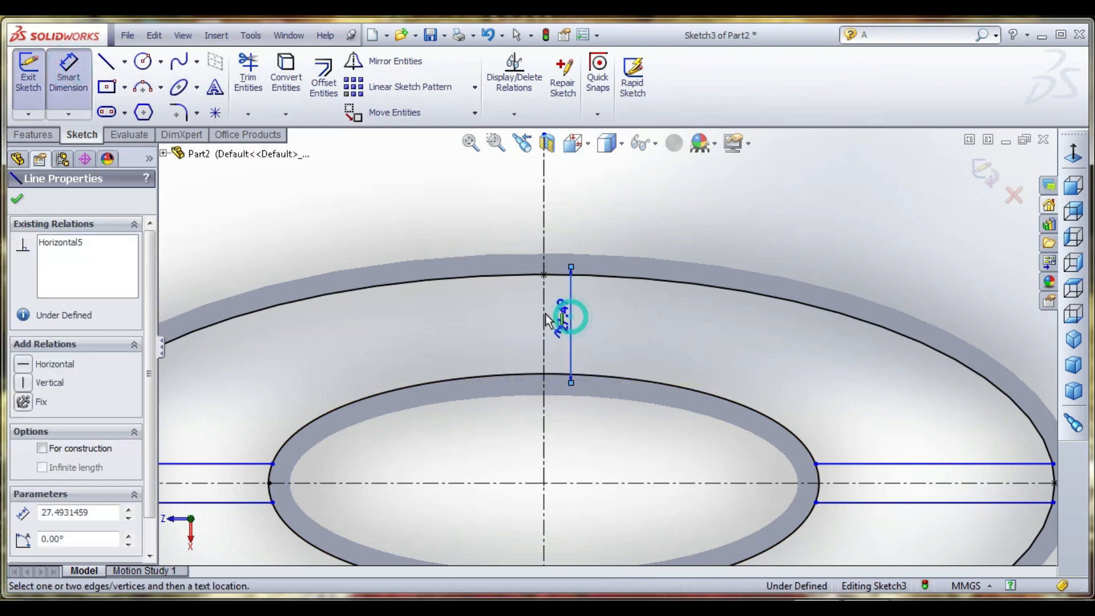
pyautogui.click(544, 317)
pyautogui.click(616, 322)
pyautogui.write('5')
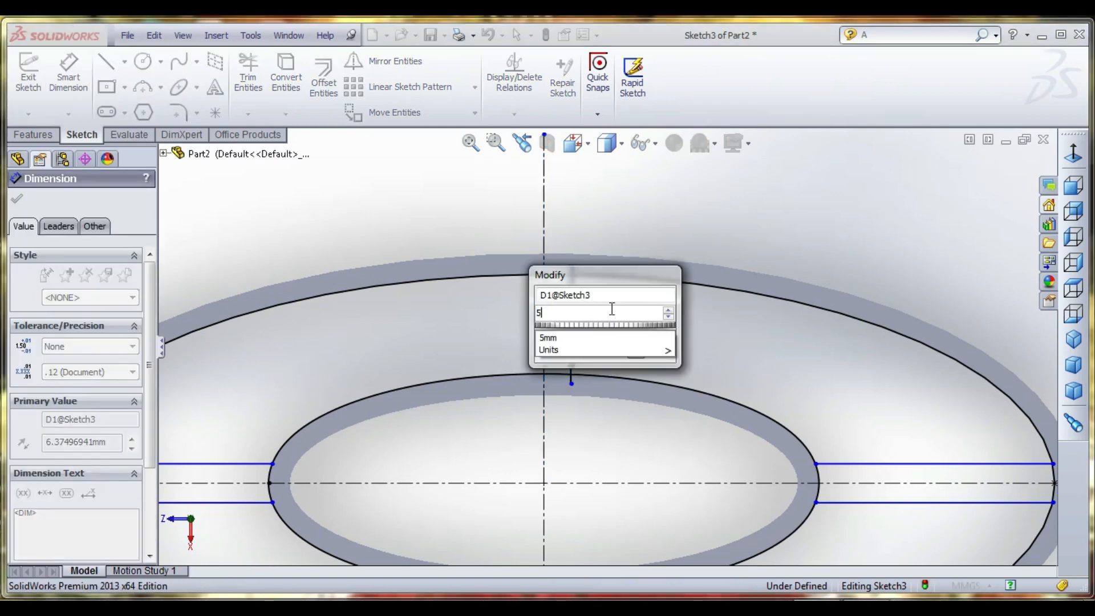
pyautogui.press('Return')
pyautogui.scroll(3, 626, 245)
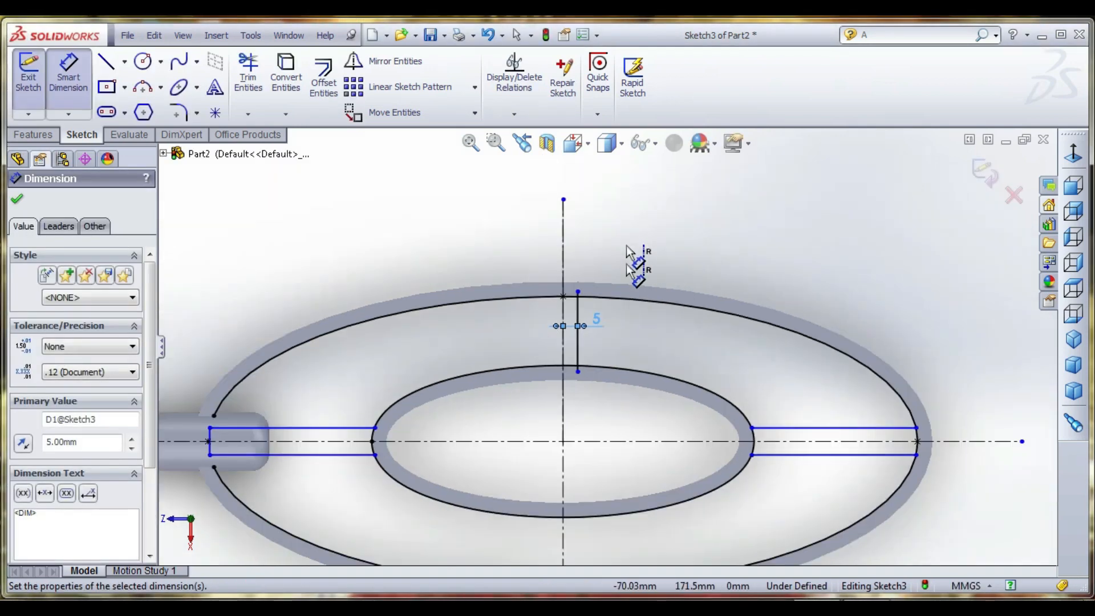
# - Dimension the upper line of the bar opposite the handle 5 mm from the horizontal centerline
pyautogui.scroll(-1, 628, 307)
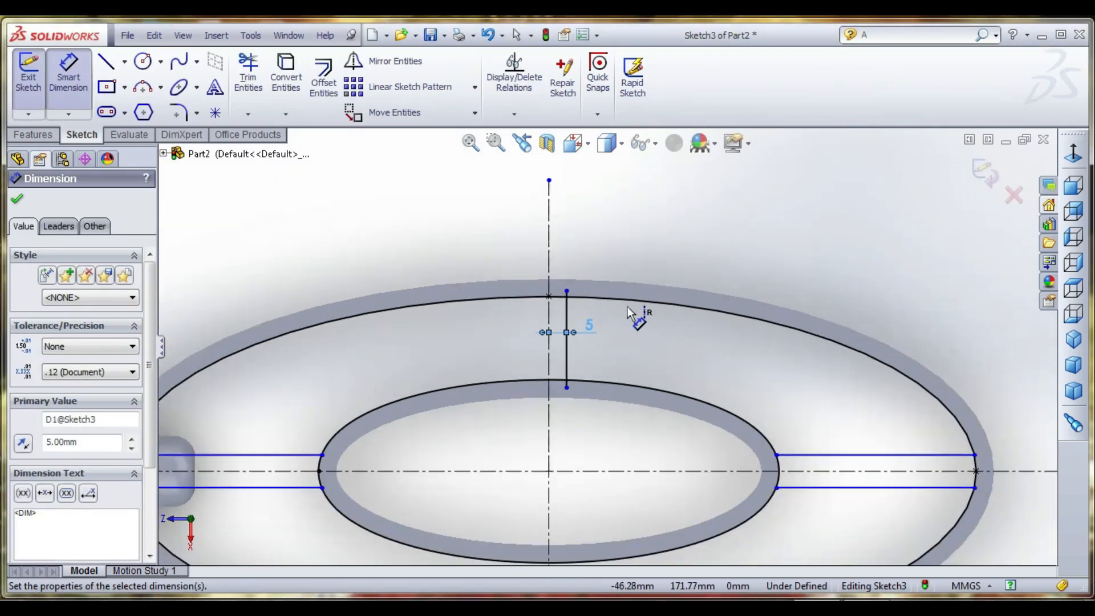
pyautogui.click(861, 455)
pyautogui.click(873, 471)
pyautogui.click(870, 444)
pyautogui.write('5')
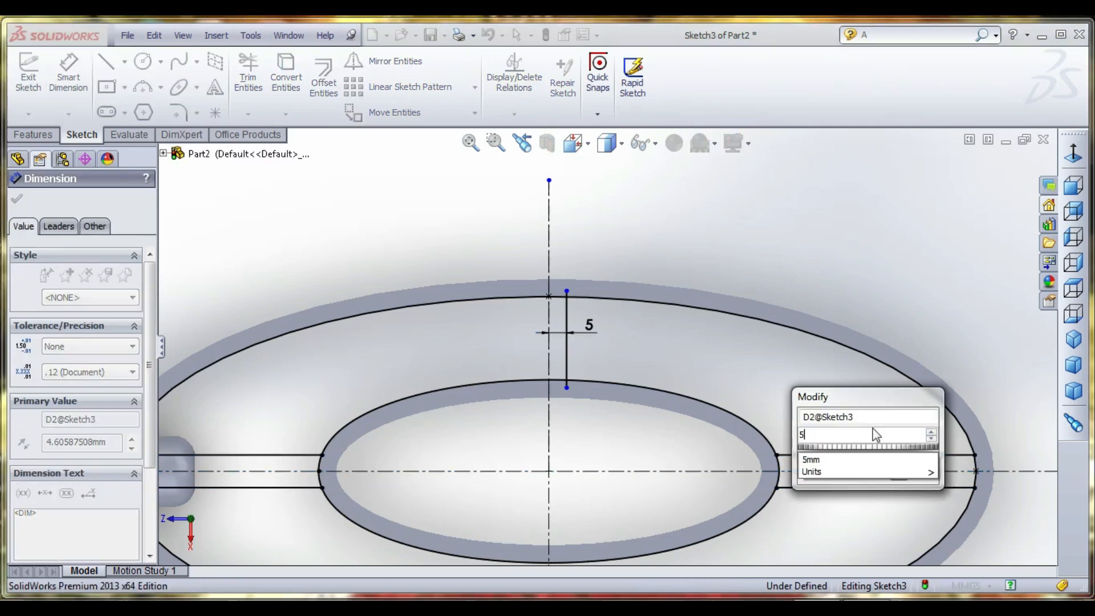
pyautogui.press('Return')
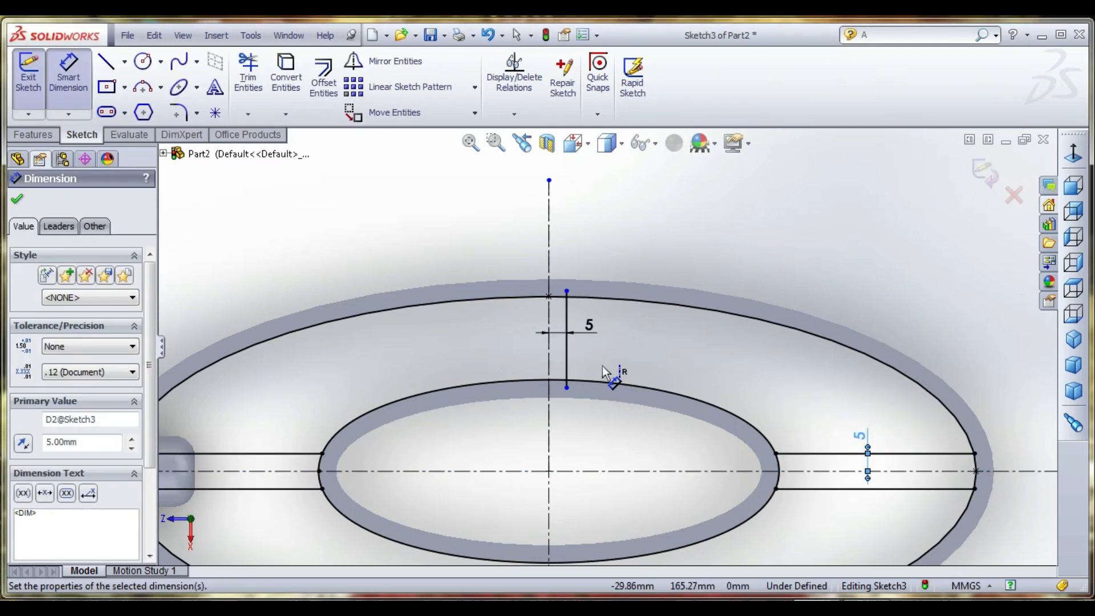
# - Mirror the short vertical line about the vertical centerline
pyautogui.click(366, 62)
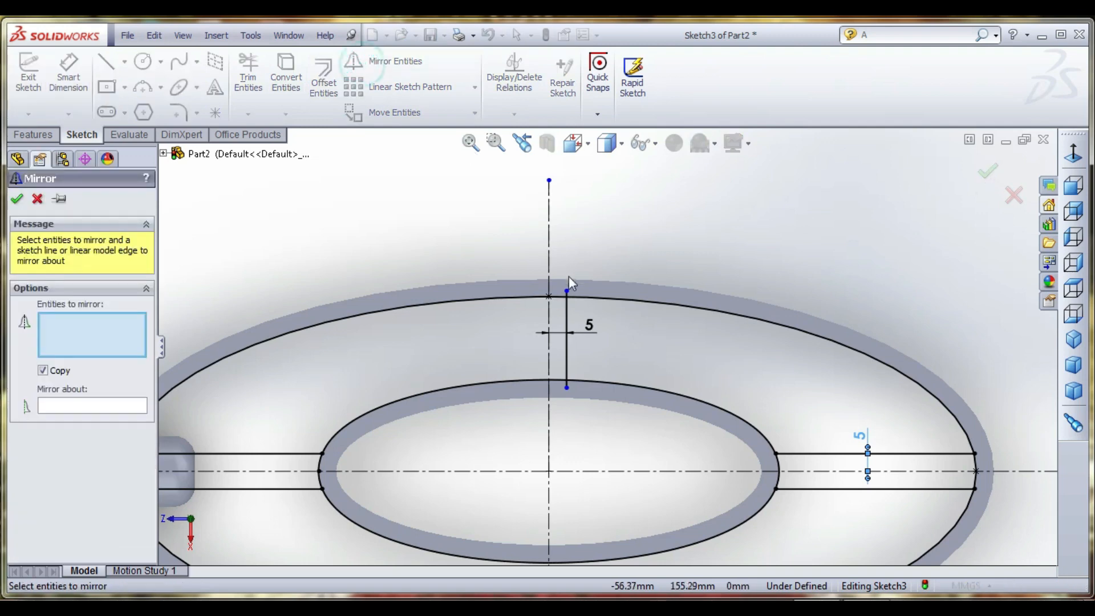
pyautogui.click(569, 317)
pyautogui.click(67, 406)
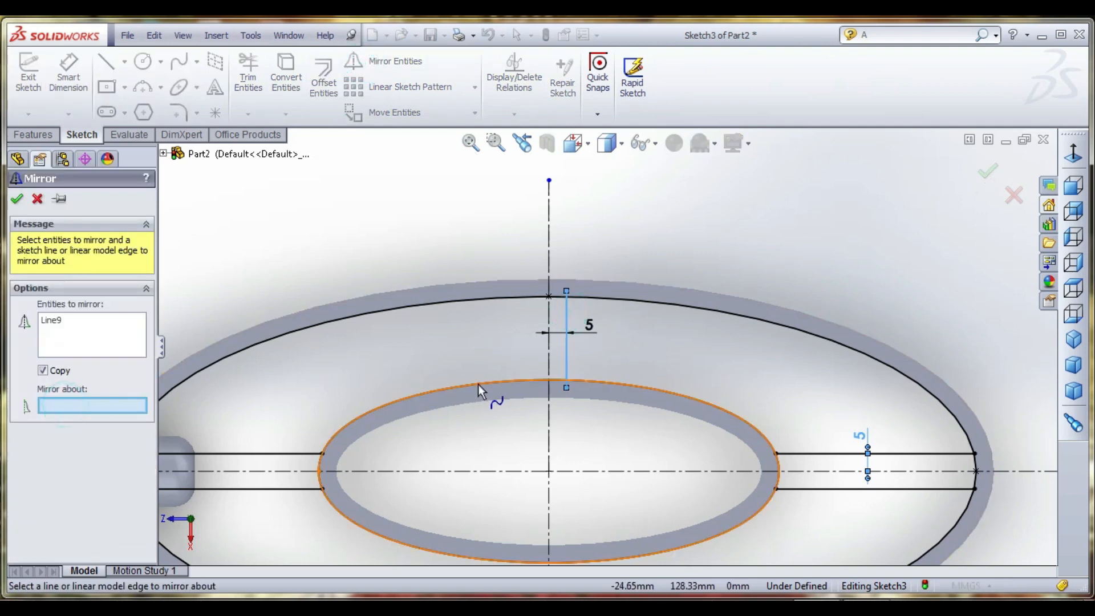
pyautogui.click(548, 364)
pyautogui.click(17, 200)
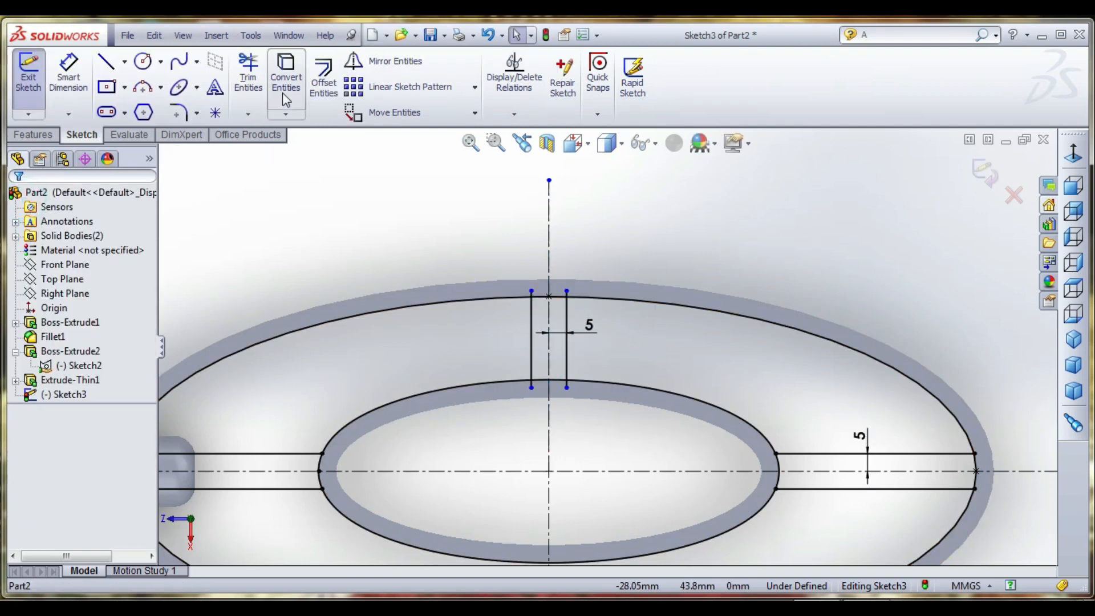
# - Trim the upper bar's overhanging line ends and the upper arcs of both ellipses outside the bar profiles
pyautogui.click(248, 77)
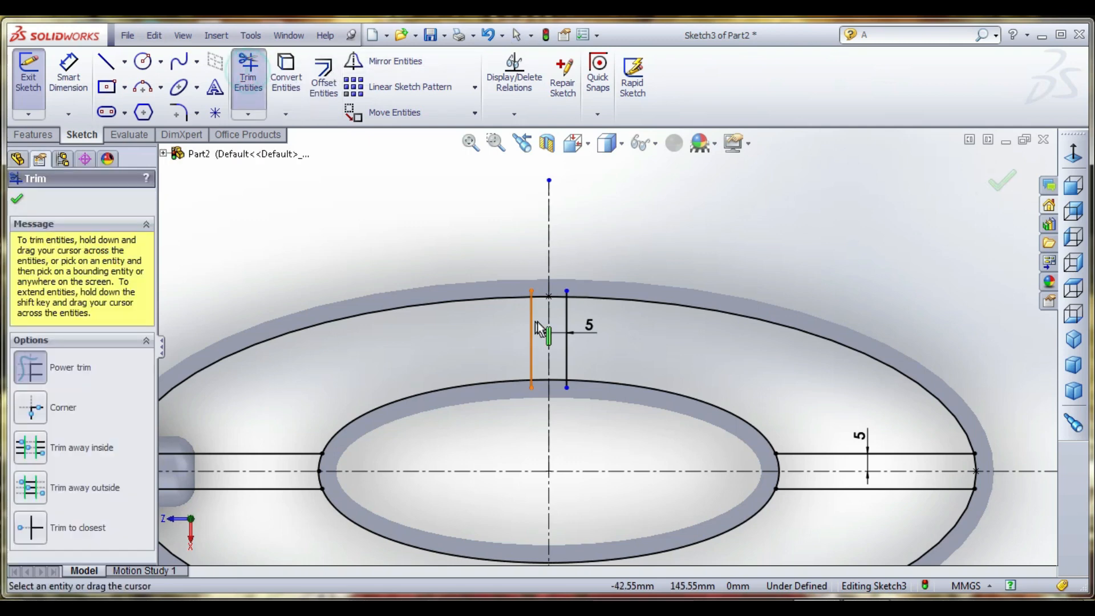
pyautogui.scroll(-5, 551, 297)
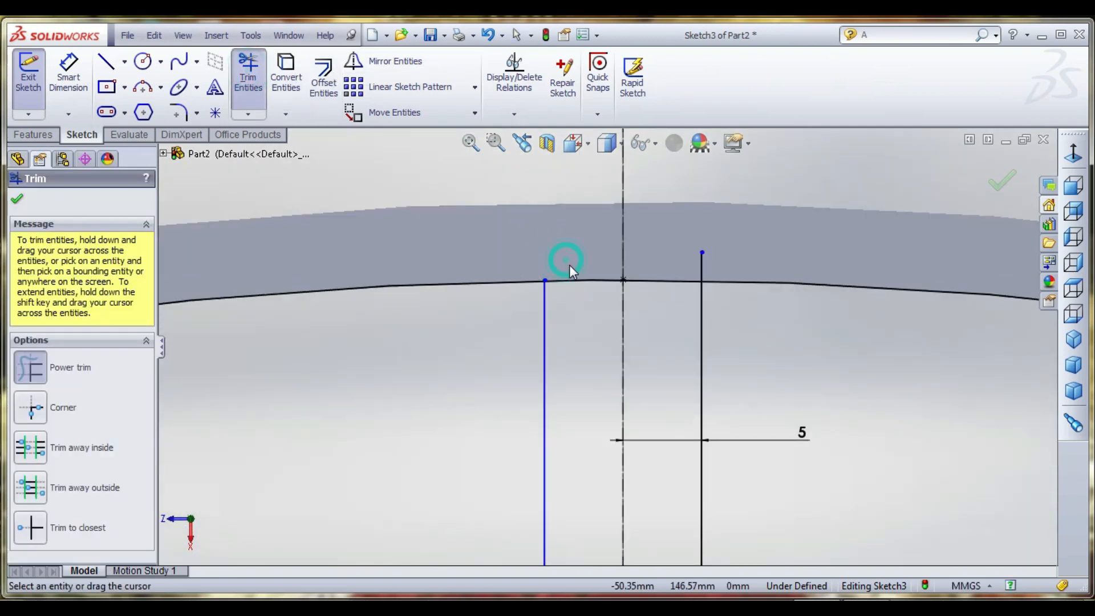
pyautogui.moveTo(569, 264); pyautogui.dragTo(506, 293)
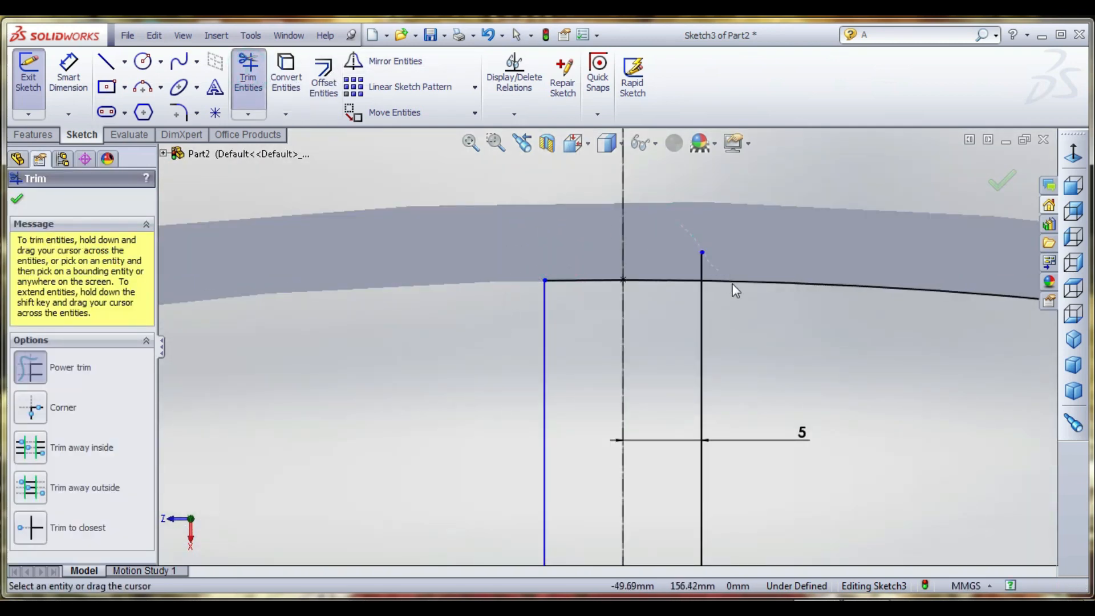
pyautogui.scroll(6, 628, 240)
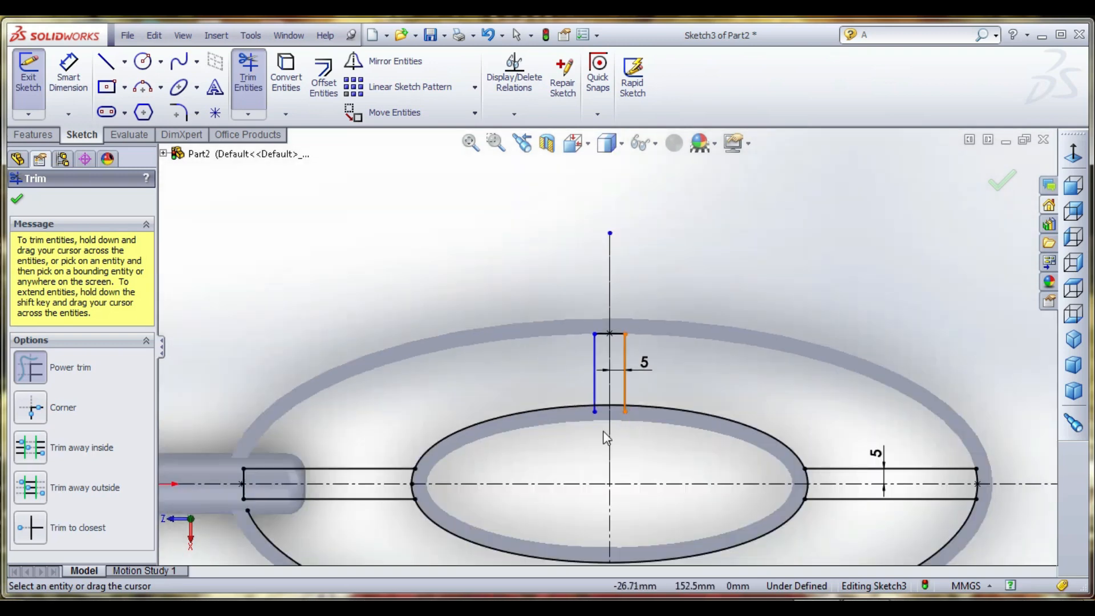
pyautogui.scroll(-5, 596, 397)
pyautogui.moveTo(542, 369)
pyautogui.mouseDown()
pyautogui.moveTo(589, 418)
pyautogui.moveTo(672, 385)
pyautogui.moveTo(744, 335)
pyautogui.mouseUp()
pyautogui.scroll(5, 650, 393)
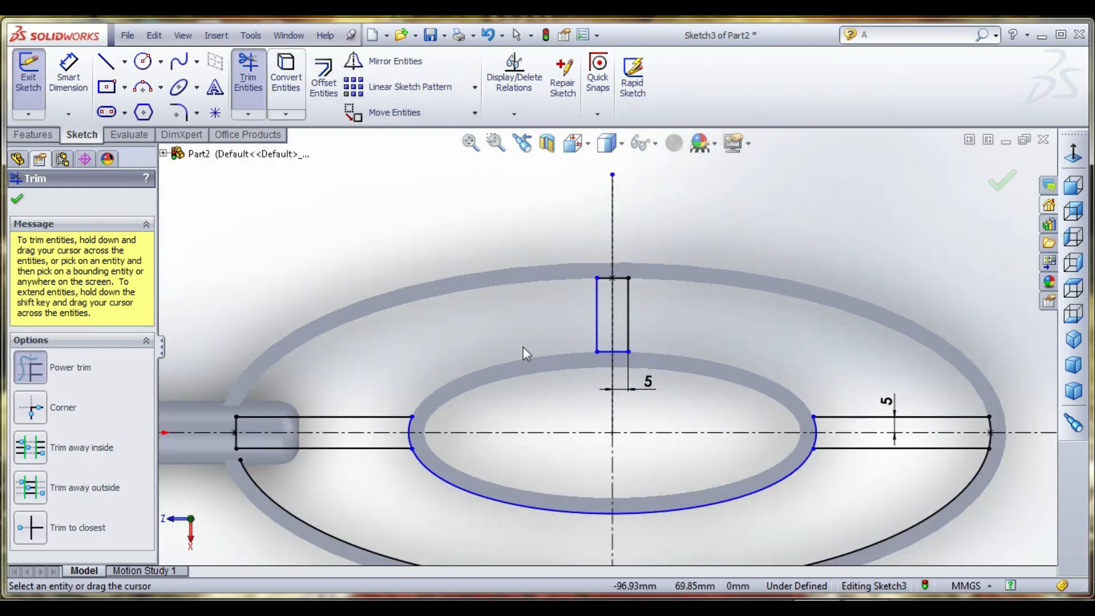
# - Trim away the lower arcs of the inner and outer ellipses between the two horizontal bars
pyautogui.scroll(-3, 520, 500)
pyautogui.moveTo(450, 436); pyautogui.dragTo(424, 483)
pyautogui.scroll(3, 536, 457)
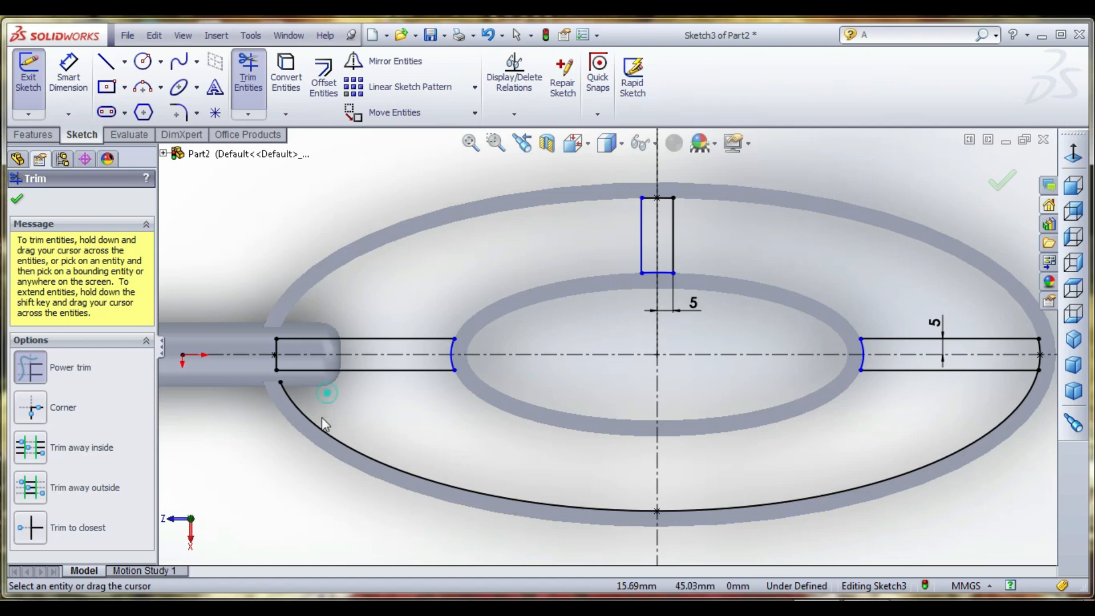
pyautogui.moveTo(670, 439); pyautogui.dragTo(814, 533)
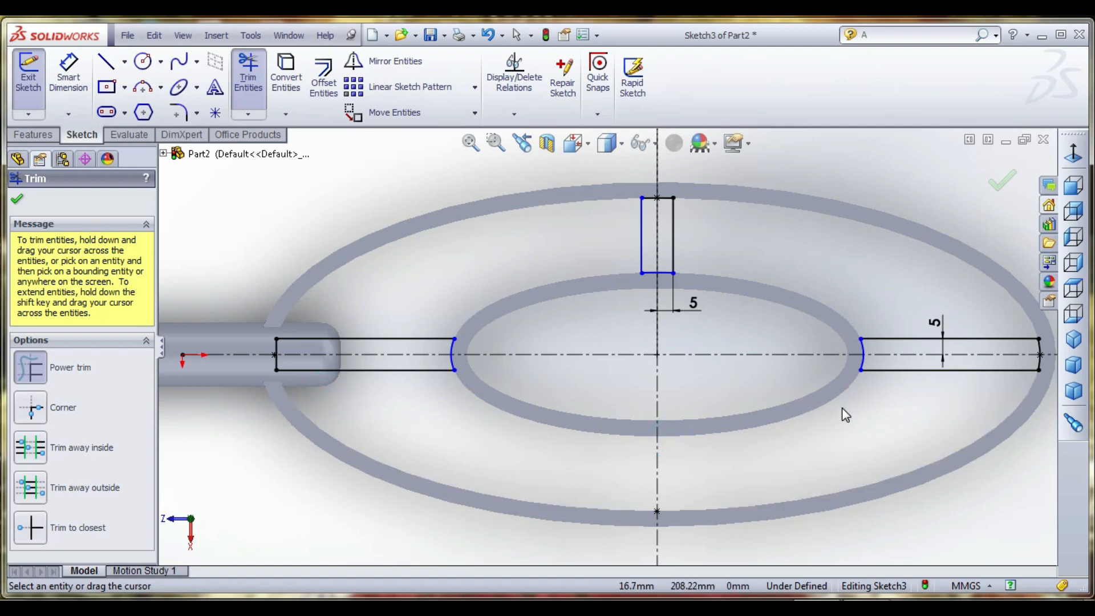
# - Mirror the closed upper bar profile about the horizontal centerline to create the lower bar
pyautogui.rightClick(578, 227)
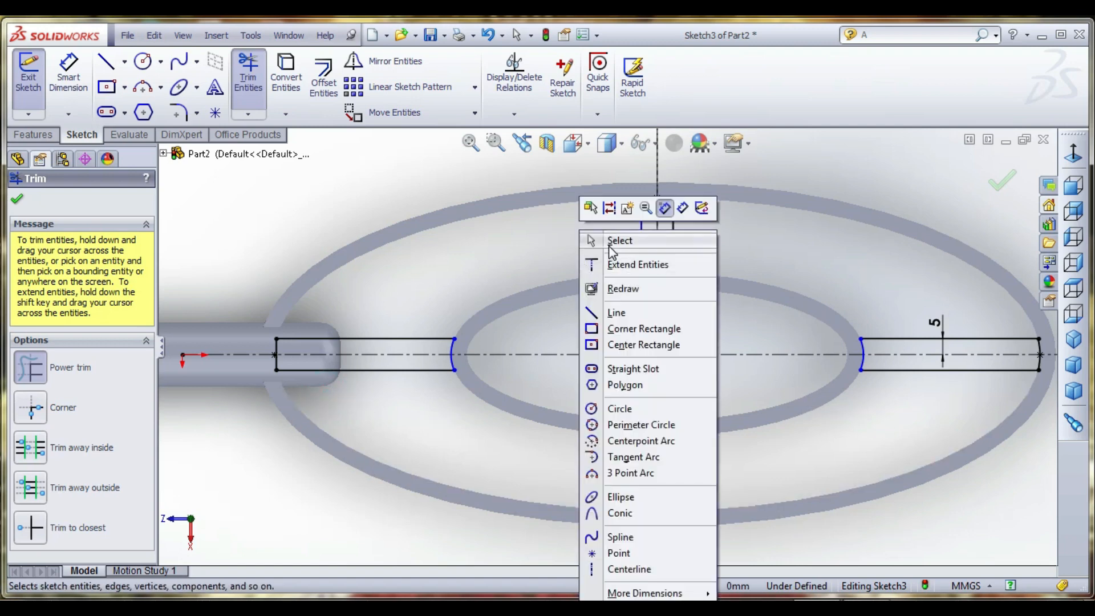
pyautogui.click(609, 244)
pyautogui.moveTo(678, 263); pyautogui.dragTo(707, 311)
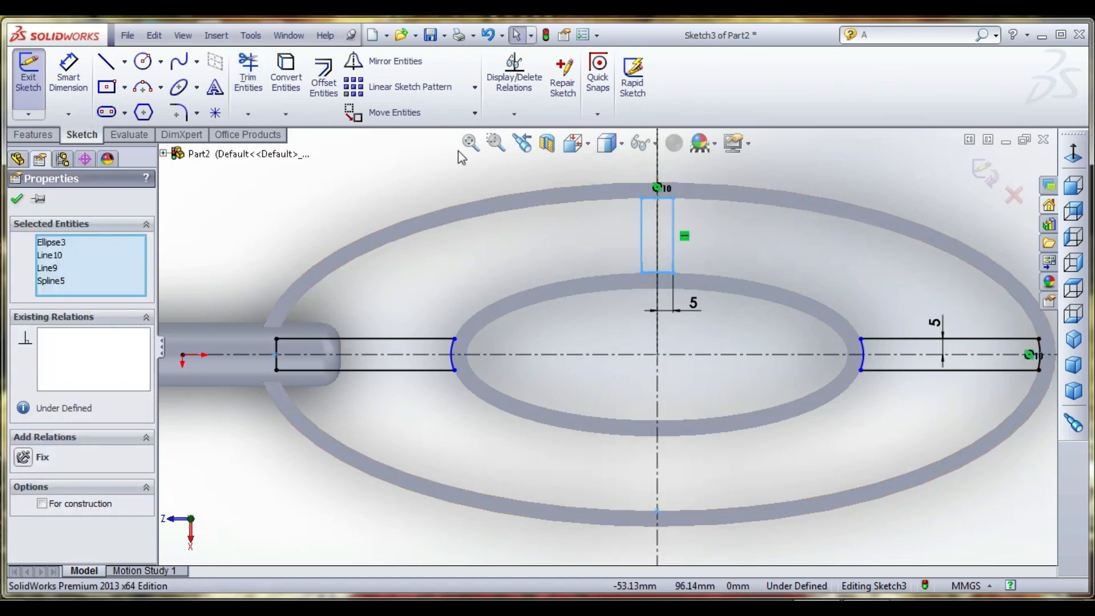
pyautogui.click(393, 61)
pyautogui.click(129, 406)
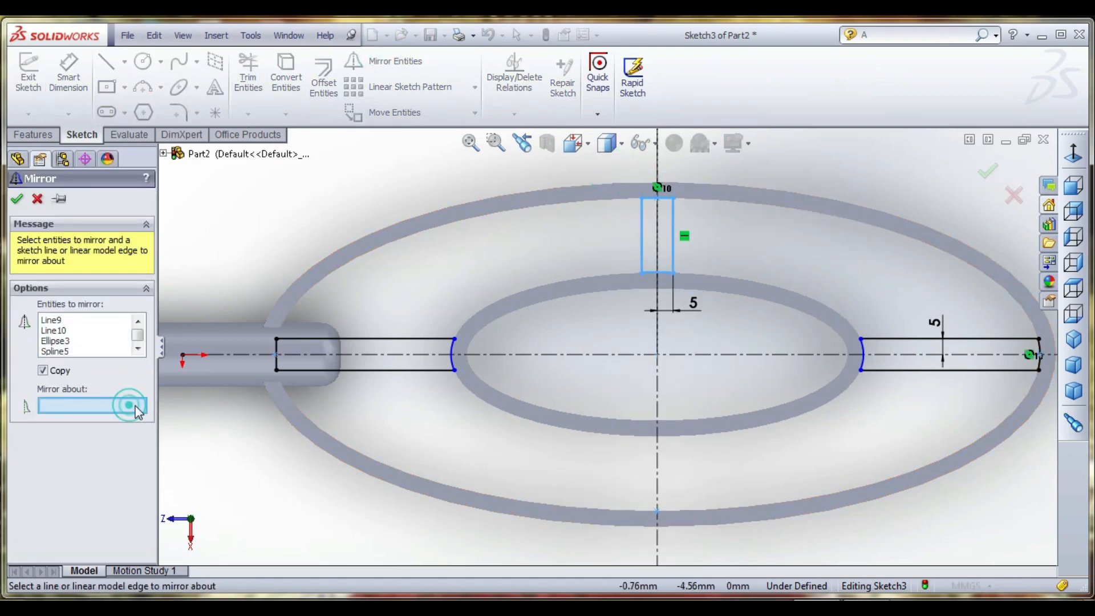
pyautogui.click(512, 354)
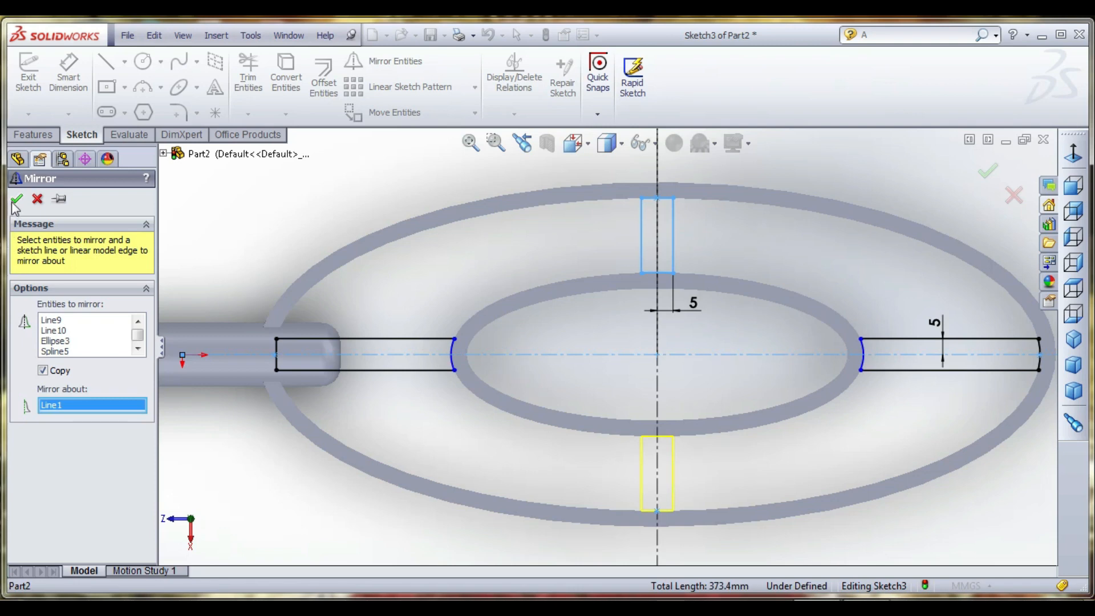
pyautogui.press('Return')
pyautogui.press('f')
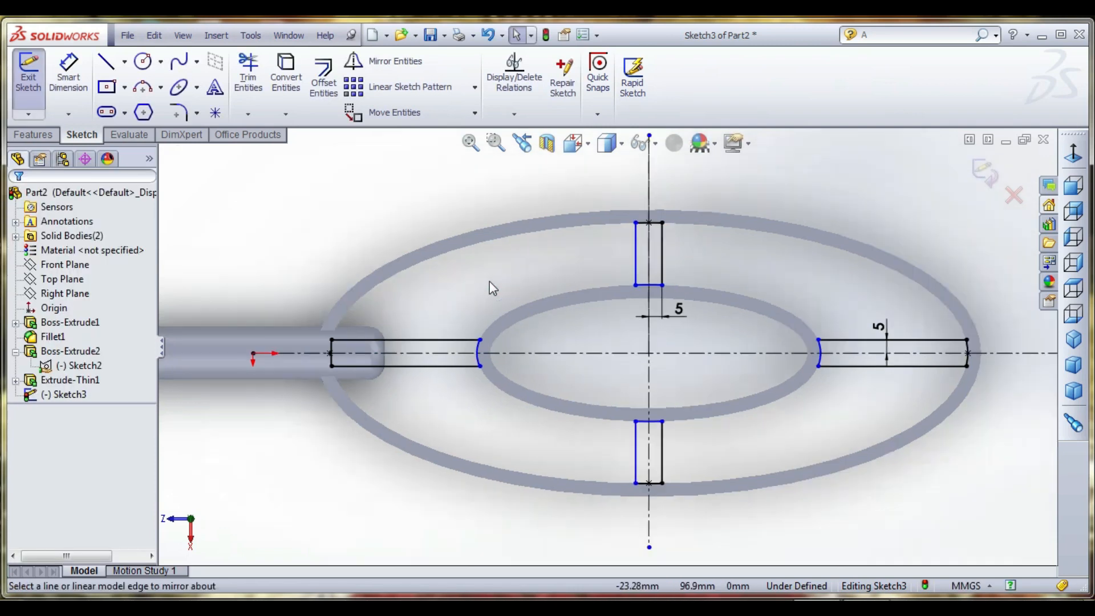
# - Finish the sketch and extrude the four connecting bar profiles 10 mm with the Mid Plane end condition
pyautogui.click(983, 174)
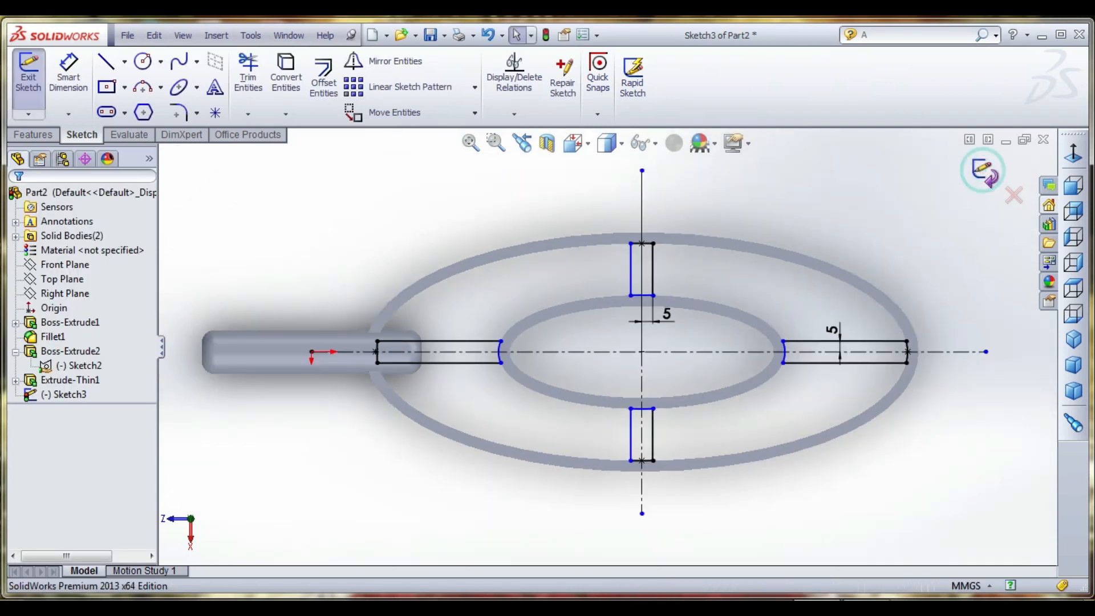
pyautogui.click(32, 135)
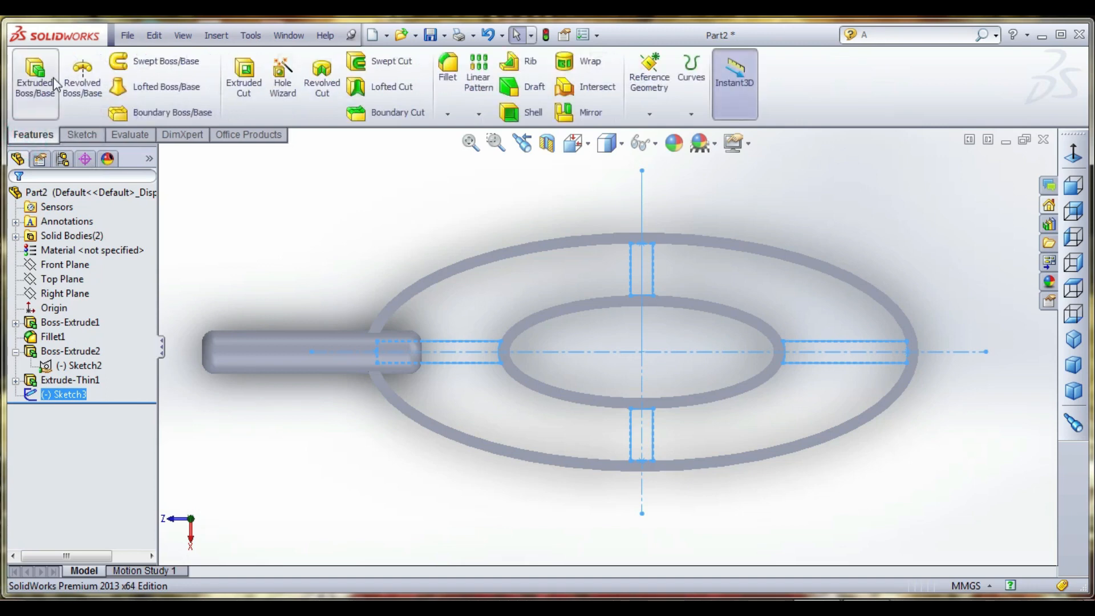
pyautogui.click(53, 91)
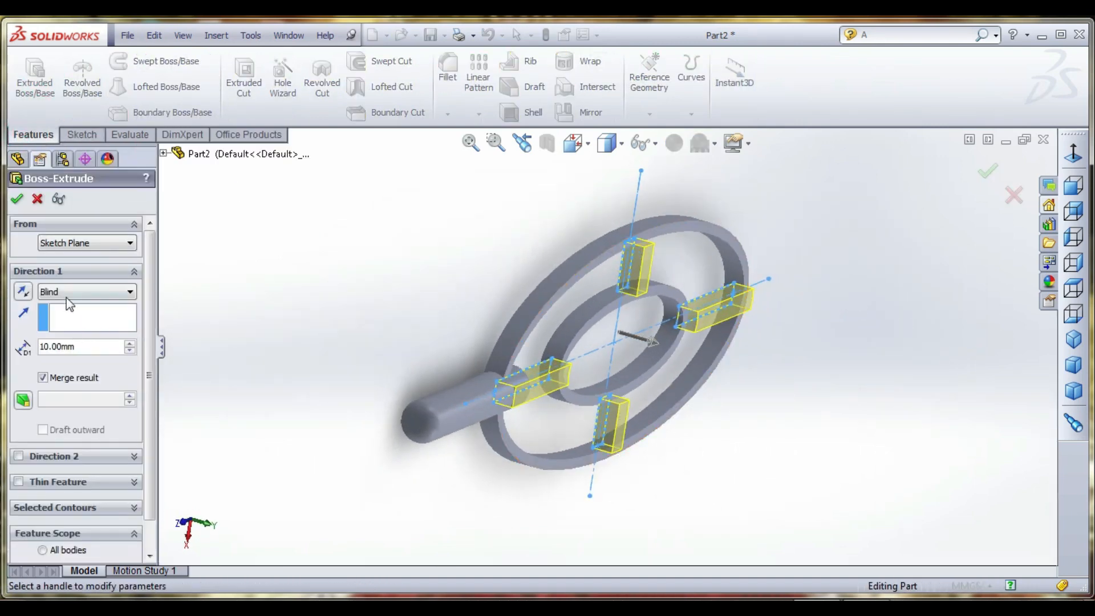
pyautogui.click(68, 292)
pyautogui.click(74, 366)
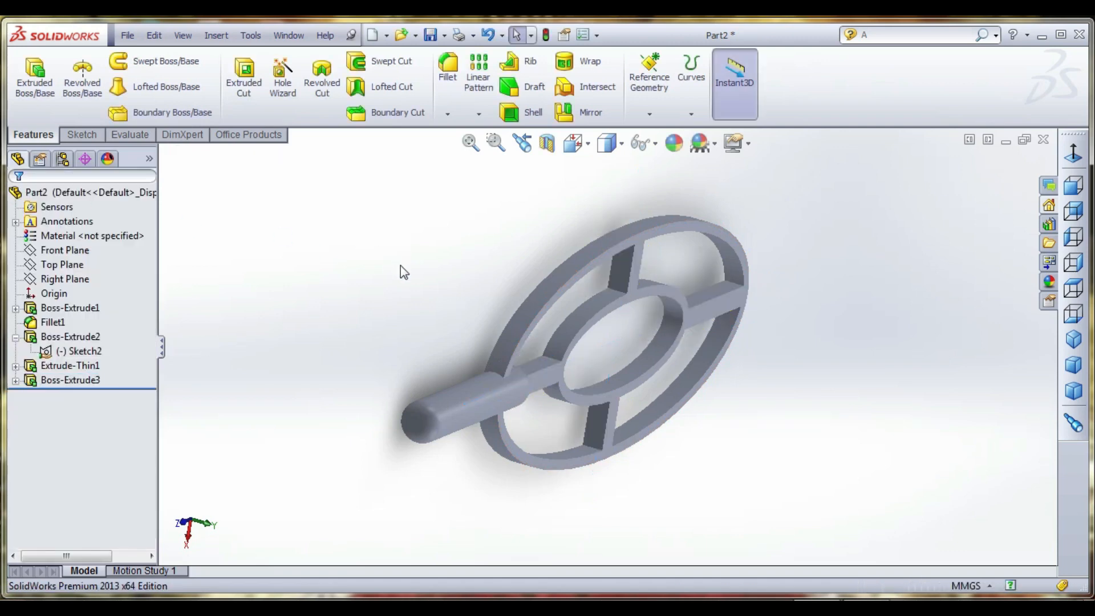
pyautogui.moveTo(400, 266); pyautogui.dragTo(382, 223, button='middle')
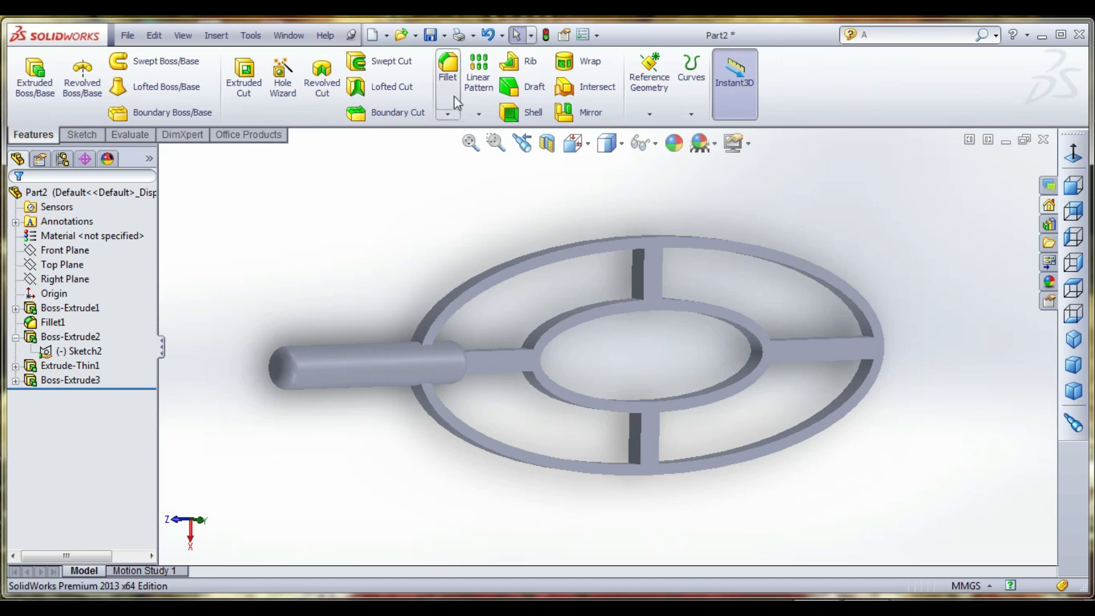
# - Start a 45-degree chamfer on the outer edge of the outer elliptical ring and set its distance to 5 mm
pyautogui.click(448, 113)
pyautogui.click(467, 144)
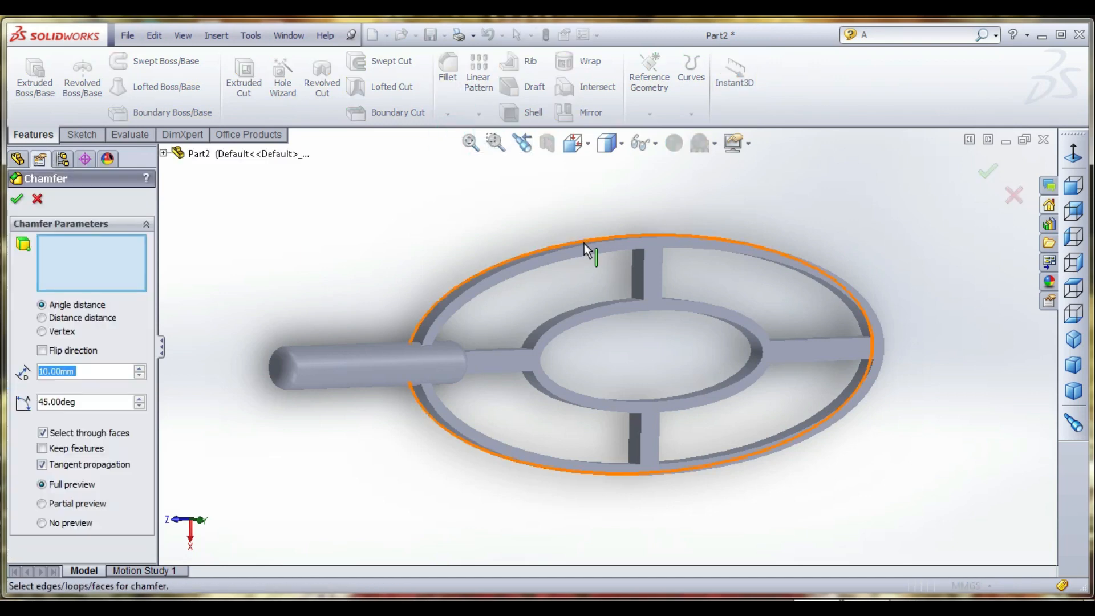
pyautogui.click(585, 249)
pyautogui.moveTo(604, 293); pyautogui.dragTo(514, 183, button='middle')
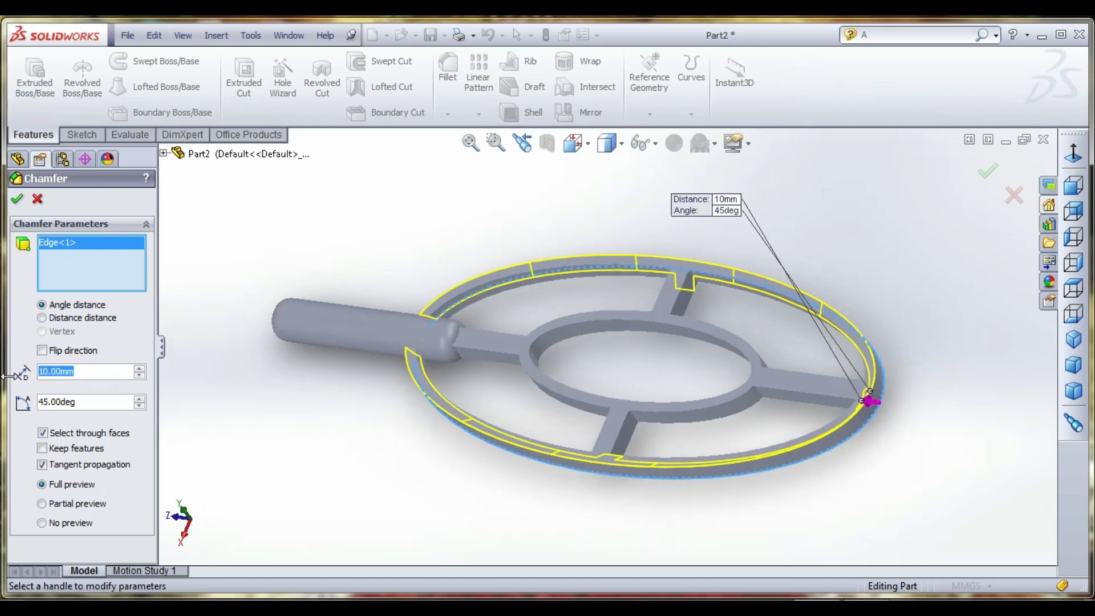
pyautogui.write('5')
pyautogui.press('Return')
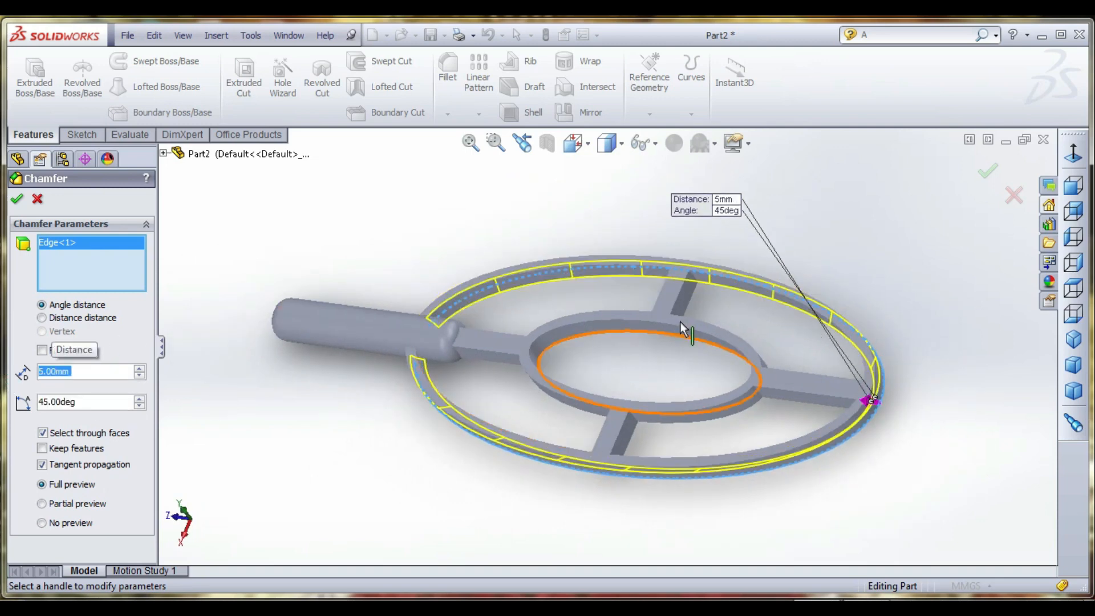
# - Set the outer ring chamfer's distance to 3 mm
pyautogui.moveTo(680, 322); pyautogui.dragTo(605, 301, button='middle')
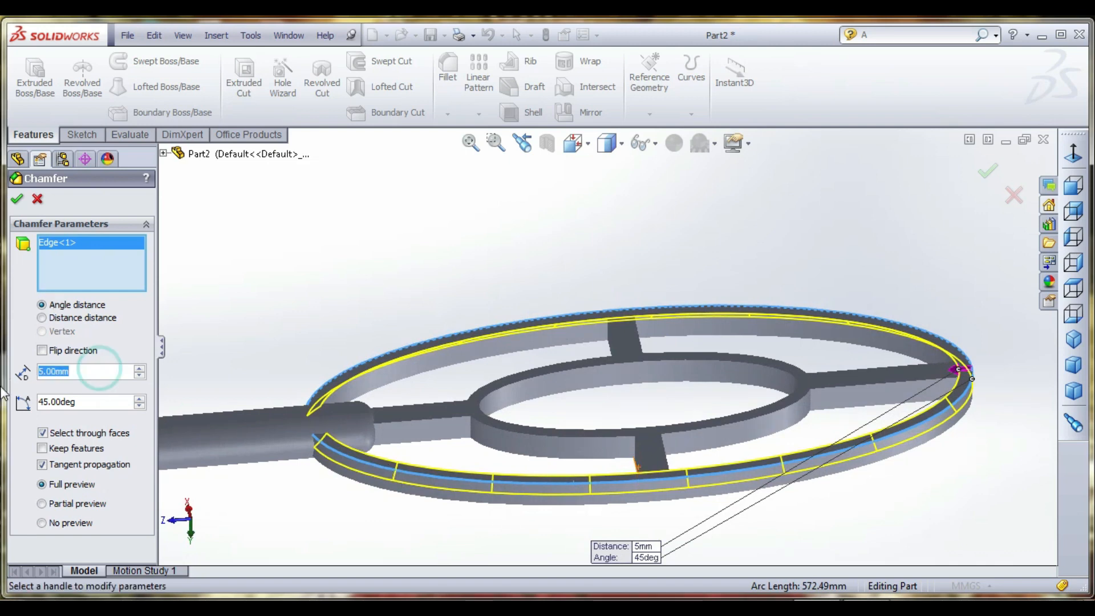
pyautogui.write('4')
pyautogui.press('BackSpace')
pyautogui.write('3')
pyautogui.press('Return')
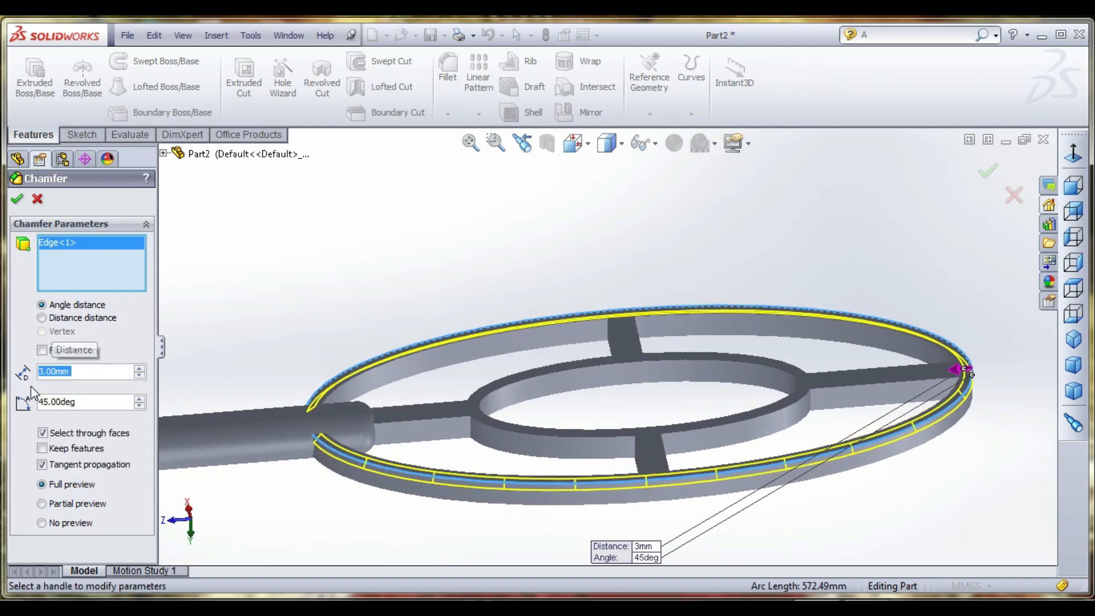
# - Add the four inner edge segments on the same face of the outer ring to the chamfer and set the distance to 2 mm
pyautogui.moveTo(380, 371); pyautogui.dragTo(546, 393, button='middle')
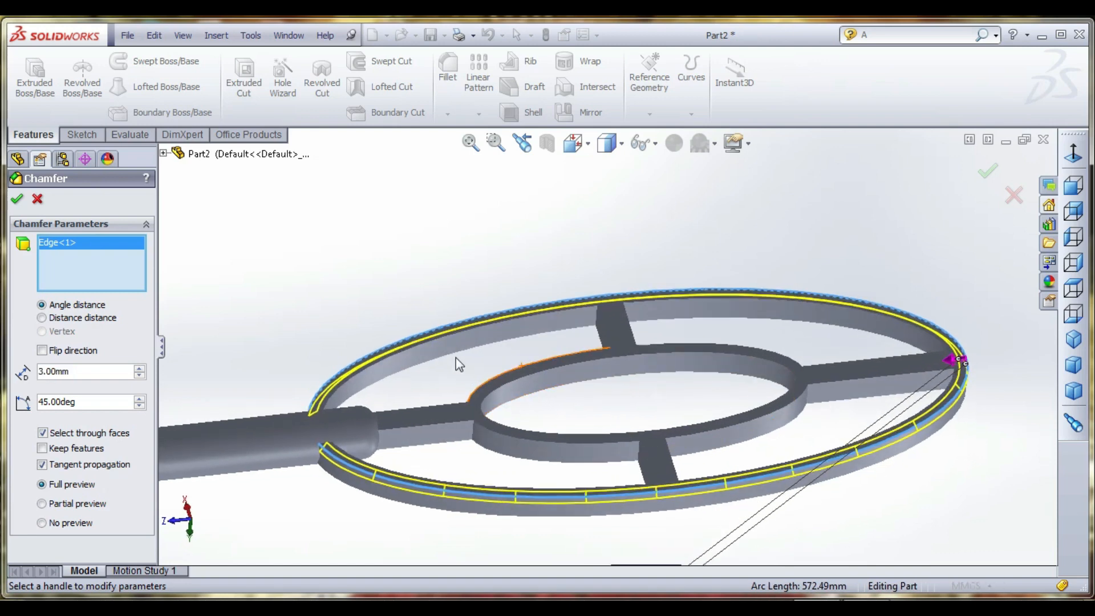
pyautogui.click(440, 336)
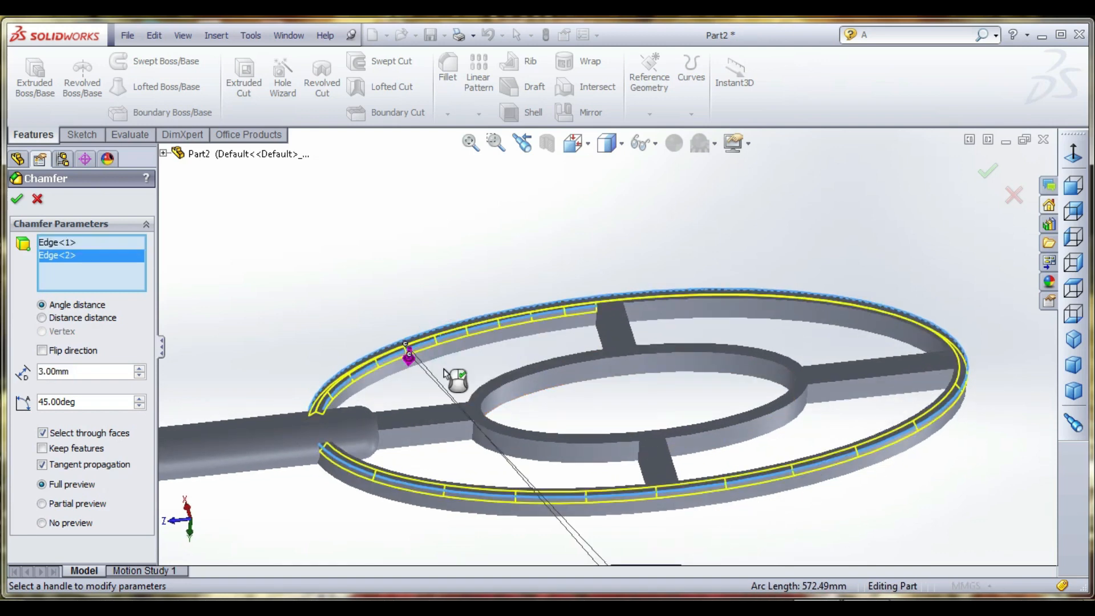
pyautogui.click(686, 310)
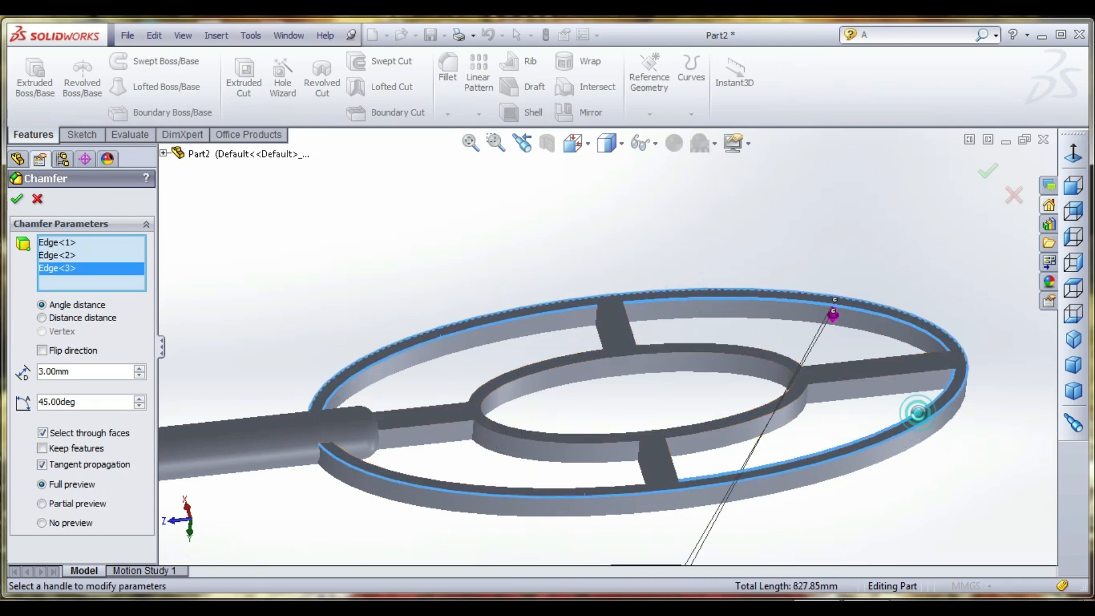
pyautogui.click(918, 420)
pyautogui.click(599, 487)
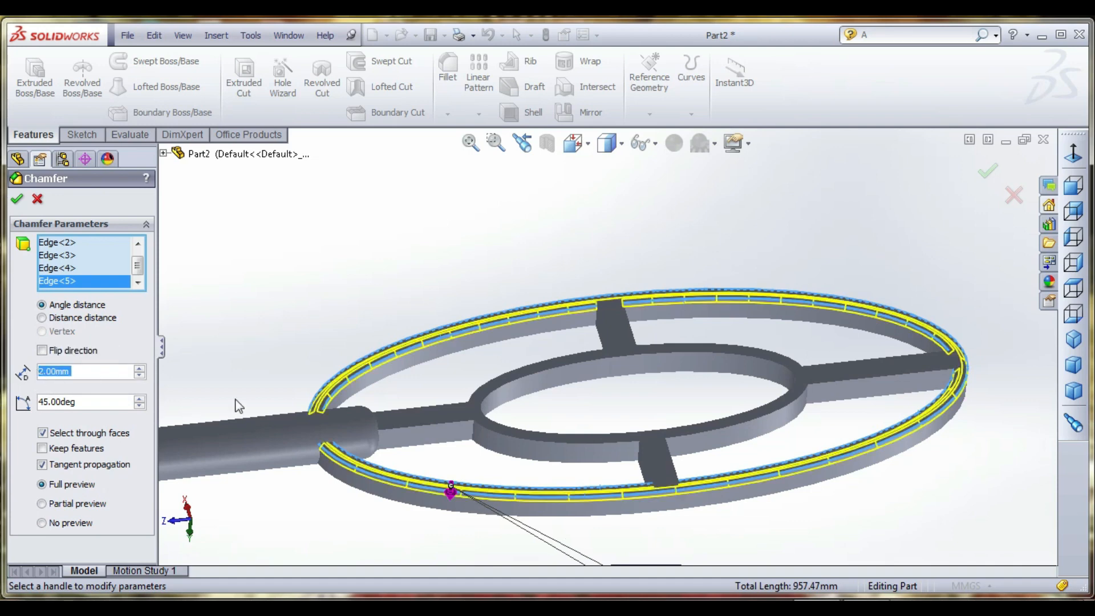
# - Add the outer edge on the opposite face of the outer ring to the 2 mm chamfer
pyautogui.scroll(-2, 420, 515)
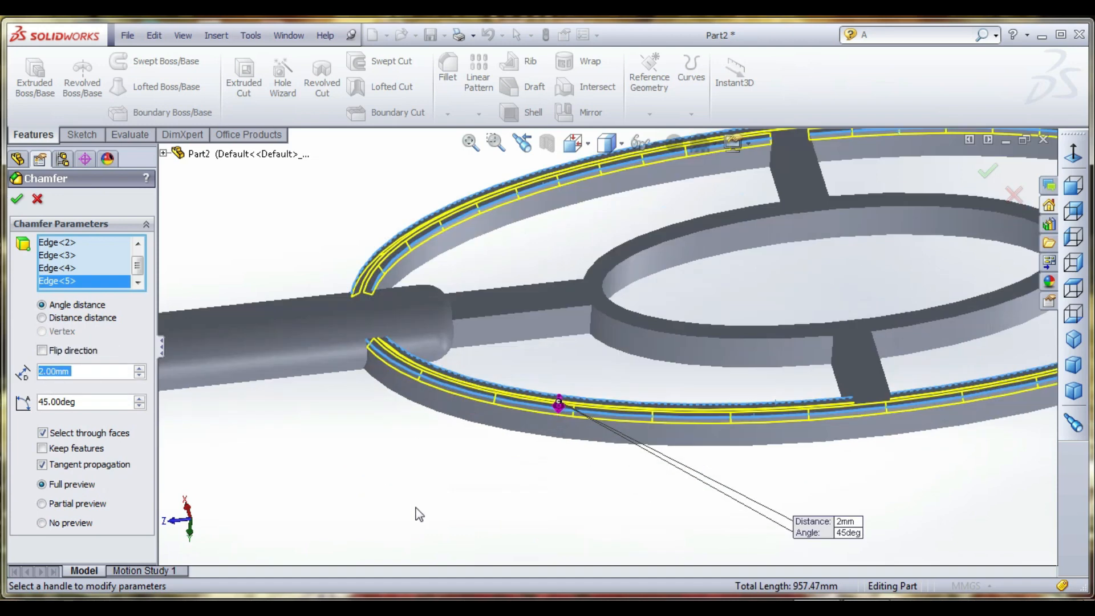
pyautogui.click(464, 423)
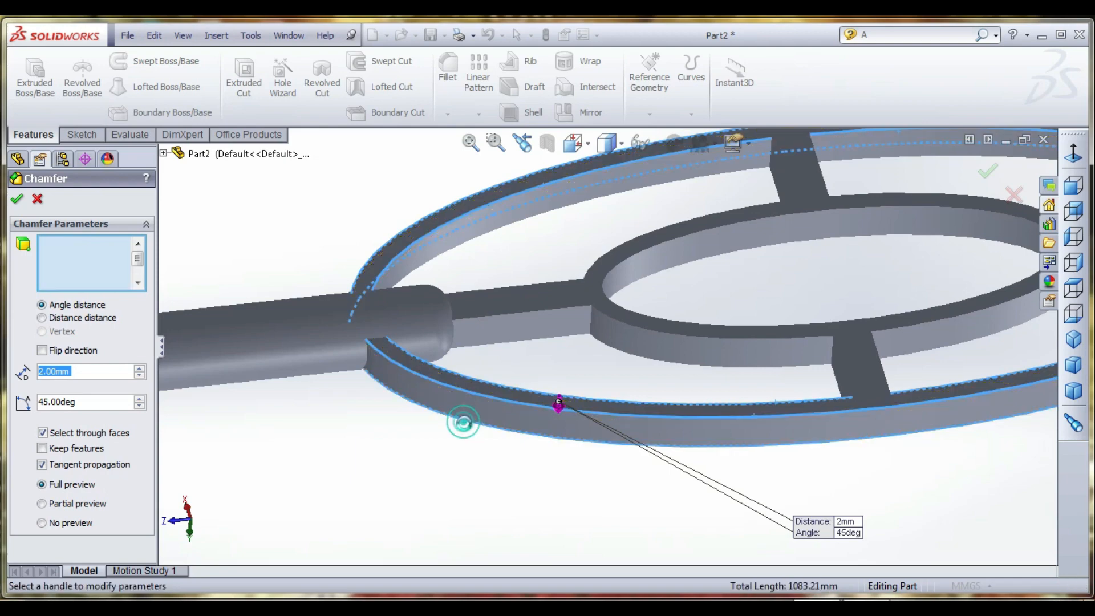
pyautogui.scroll(5, 480, 487)
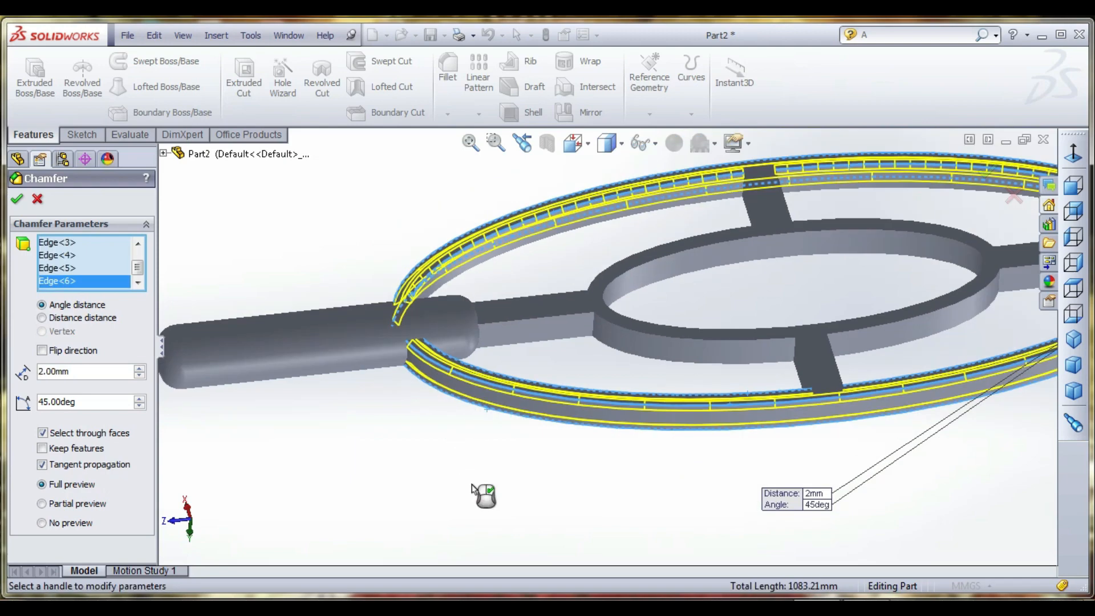
pyautogui.moveTo(480, 487); pyautogui.dragTo(494, 162, button='middle')
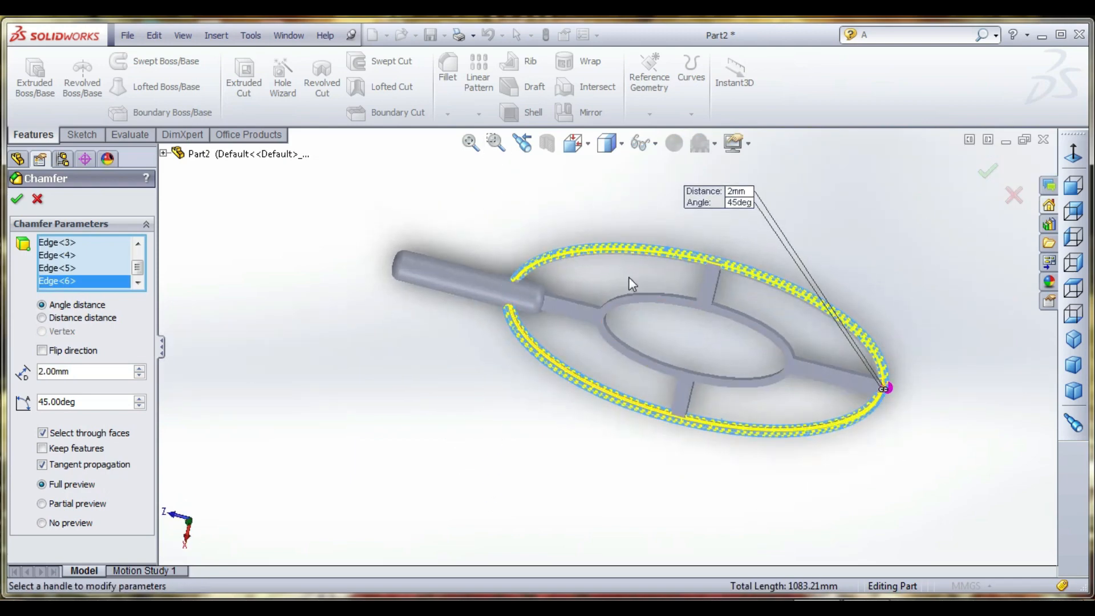
# - Add the inner edge segments on the outer ring's opposite face and apply the 2 mm chamfer
pyautogui.scroll(-5, 607, 250)
pyautogui.moveTo(607, 250); pyautogui.dragTo(609, 291, button='middle')
pyautogui.click(602, 304)
pyautogui.click(842, 308)
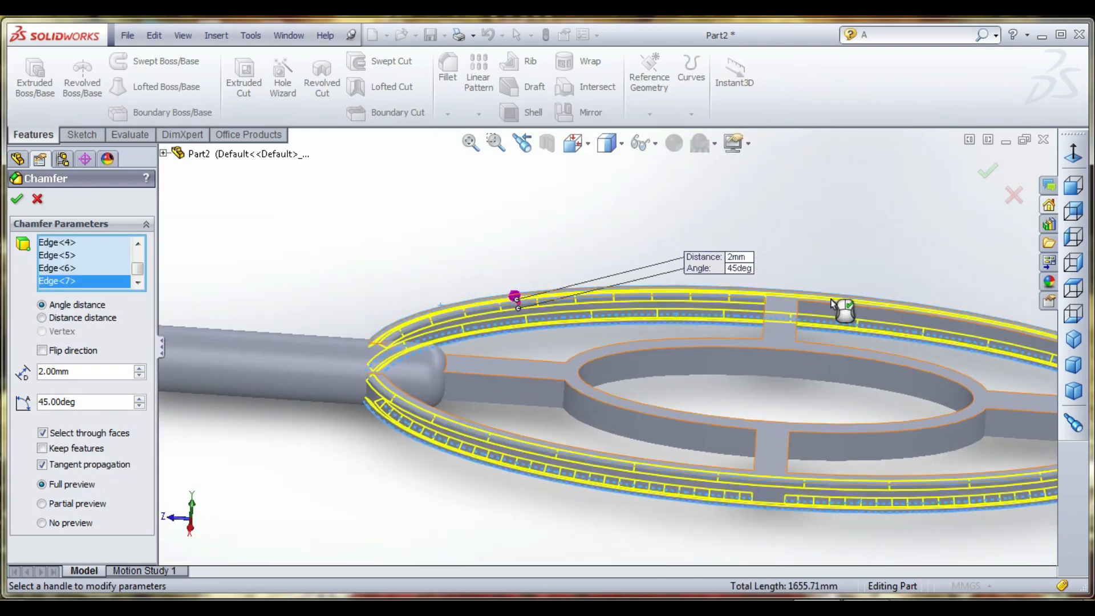
pyautogui.click(832, 306)
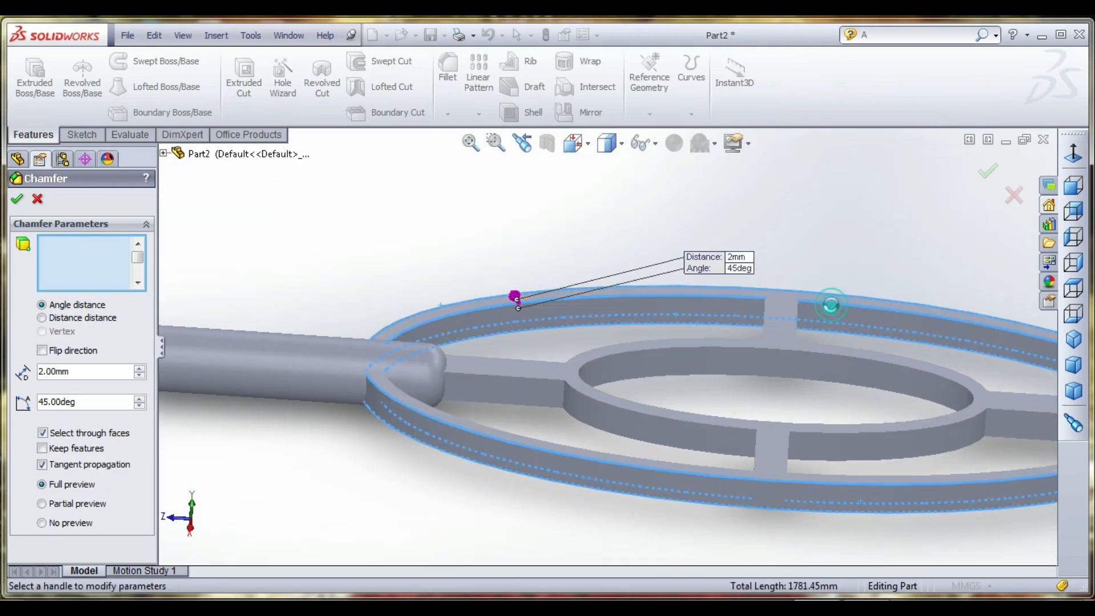
pyautogui.click(463, 426)
pyautogui.click(833, 473)
pyautogui.click(834, 472)
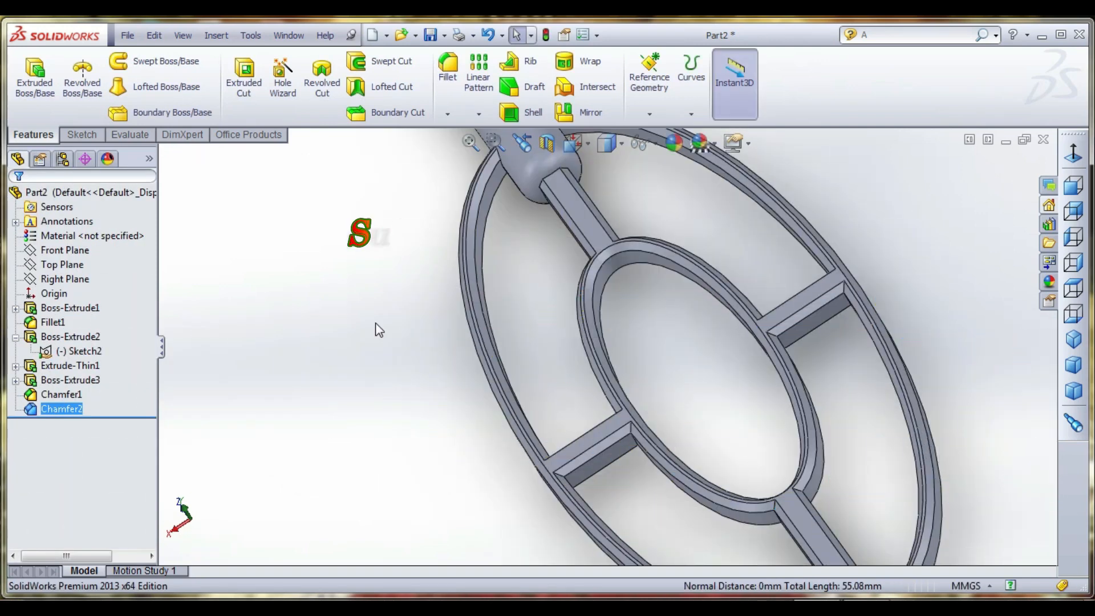
# - Start a 6 mm constant-radius fillet and select the edges at one corner where the handle-side bar meets the inner ring
pyautogui.moveTo(408, 333); pyautogui.dragTo(484, 359, button='middle')
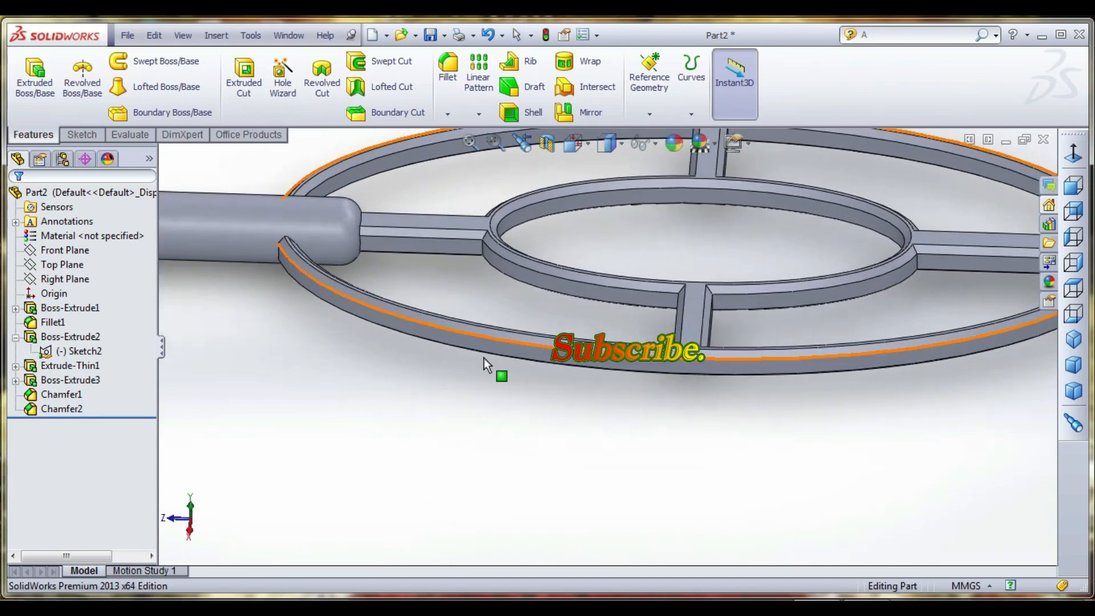
pyautogui.scroll(2, 485, 357)
pyautogui.scroll(-3, 611, 249)
pyautogui.moveTo(612, 251); pyautogui.dragTo(635, 356, button='middle')
pyautogui.scroll(1, 634, 358)
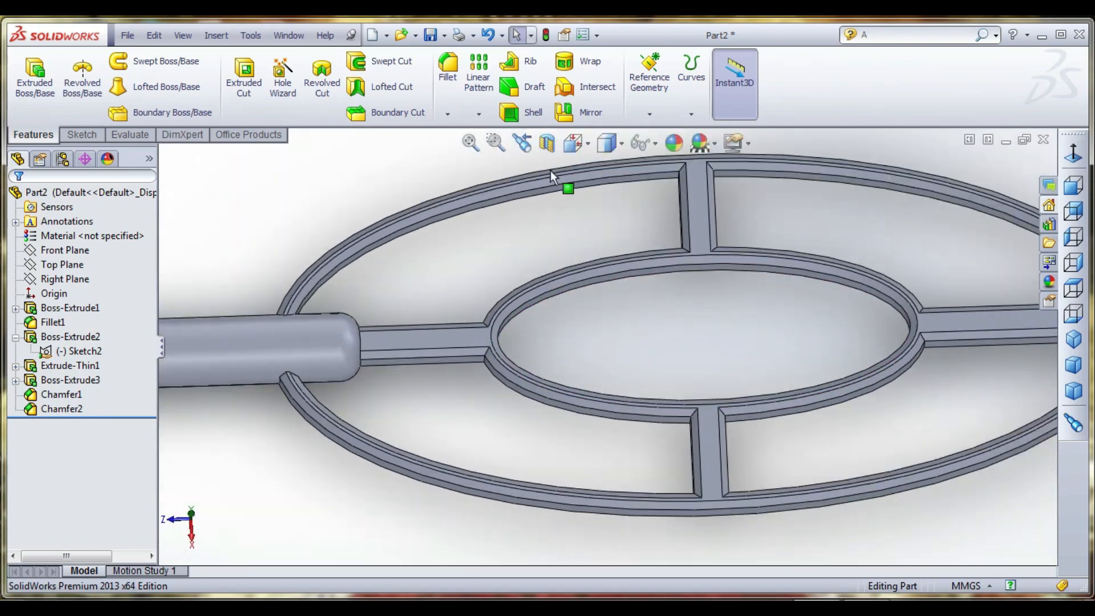
pyautogui.click(447, 65)
pyautogui.scroll(-2, 489, 361)
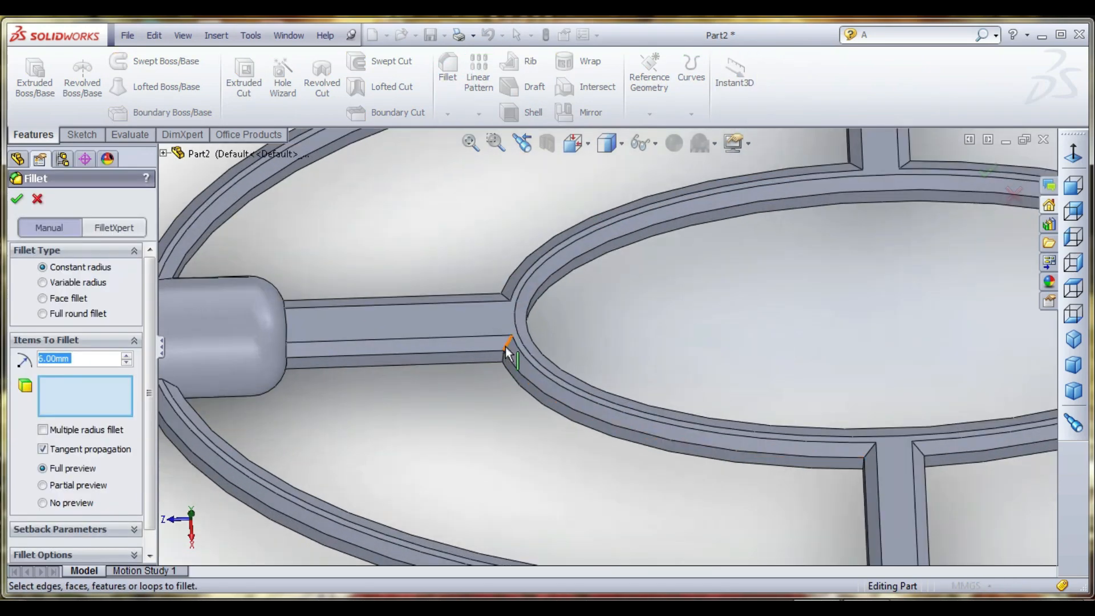
pyautogui.click(502, 356)
pyautogui.scroll(-2, 506, 357)
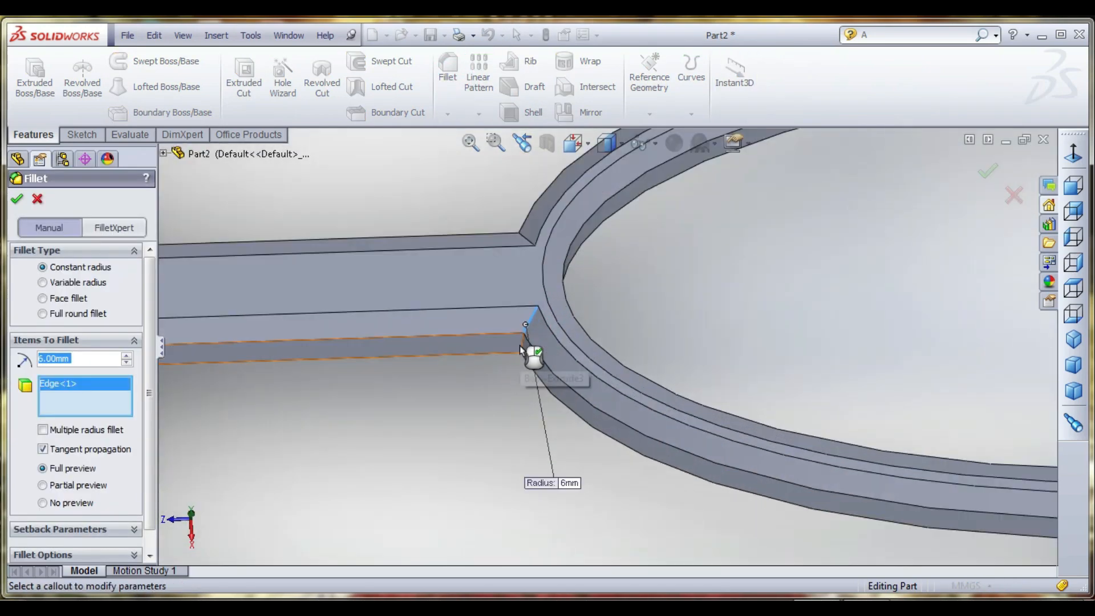
pyautogui.click(520, 352)
# - Add the edges at the opposite corner of the handle-side bar's junction with the inner ring to the fillet
pyautogui.scroll(1, 530, 382)
pyautogui.scroll(2, 530, 386)
pyautogui.moveTo(569, 374); pyautogui.dragTo(620, 367, button='middle')
pyautogui.scroll(-2, 572, 381)
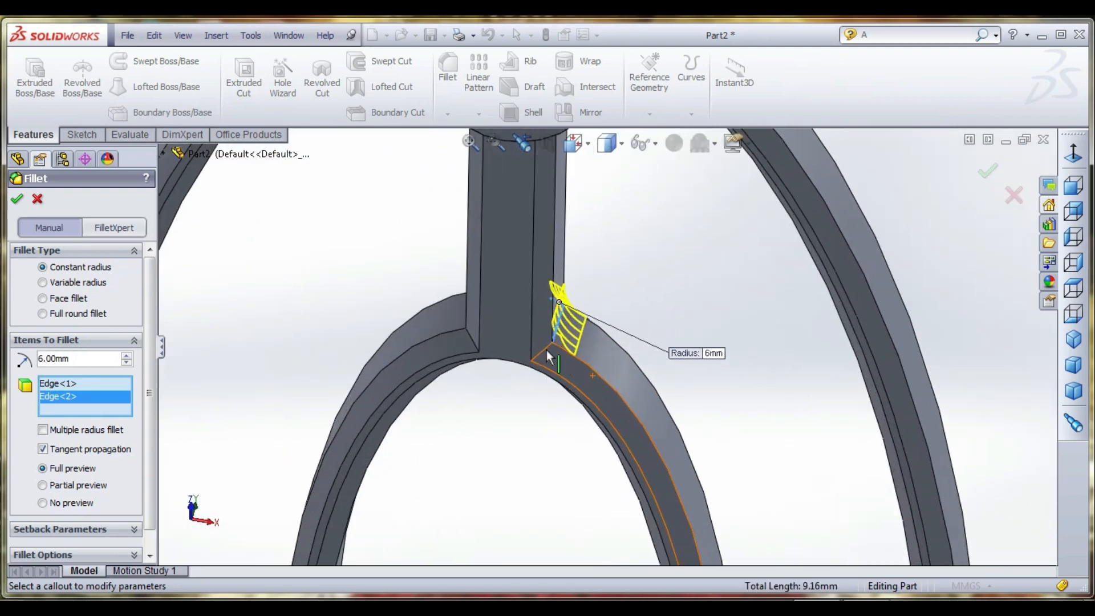
pyautogui.moveTo(469, 340); pyautogui.dragTo(434, 322, button='middle')
pyautogui.click(445, 330)
pyautogui.click(417, 283)
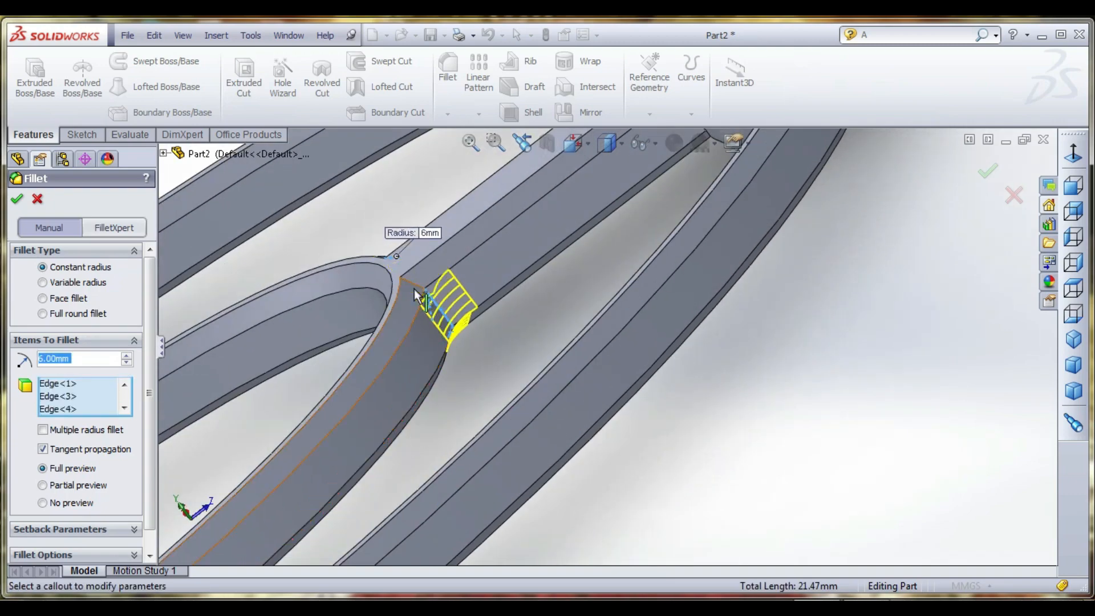
# - Reselect the chamfer corner edges and add the remaining edges of the handle-side bar's junction to the 6 mm fillet
pyautogui.click(413, 281)
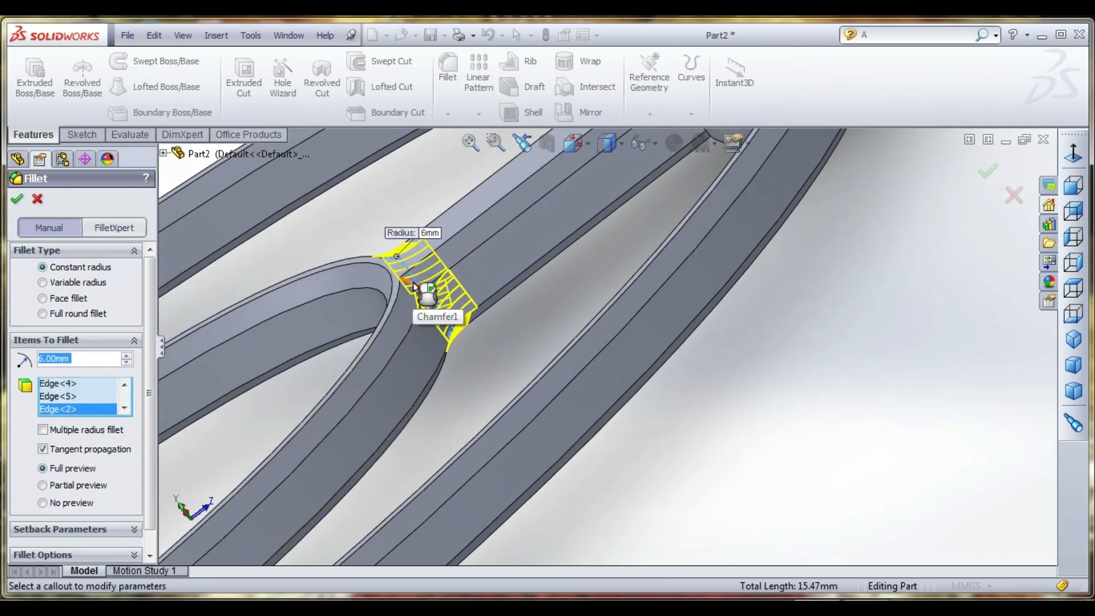
pyautogui.click(414, 279)
pyautogui.click(425, 292)
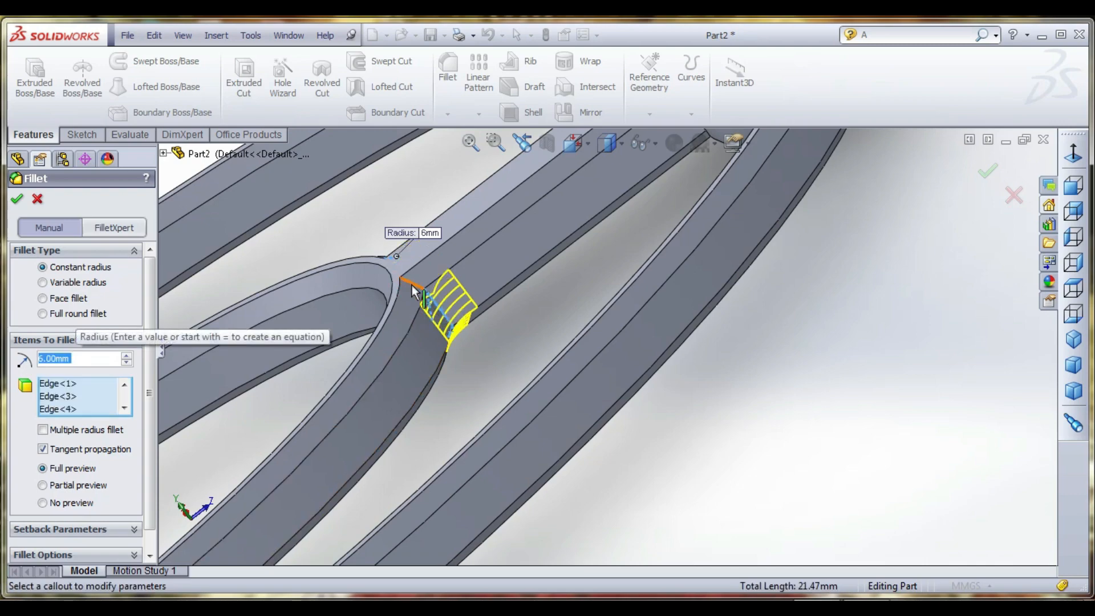
pyautogui.click(412, 284)
pyautogui.moveTo(430, 302); pyautogui.dragTo(489, 416, button='middle')
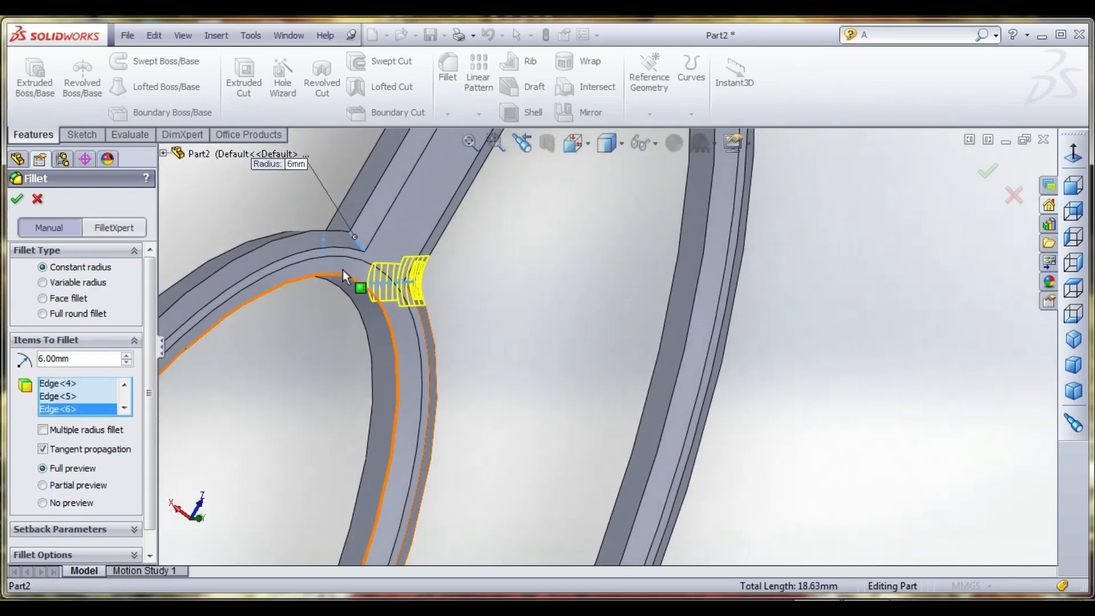
pyautogui.moveTo(343, 269); pyautogui.dragTo(353, 272, button='middle')
pyautogui.click(314, 224)
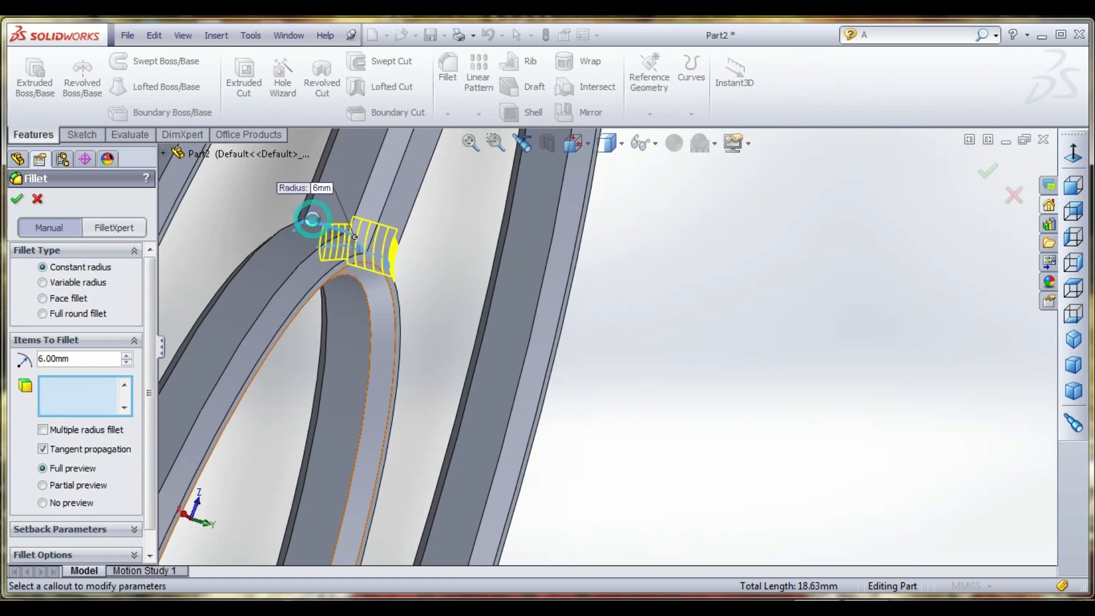
# - Add the three edges at one corner where a crosswise bar meets the inner ring to the fillet
pyautogui.scroll(6, 422, 274)
pyautogui.moveTo(458, 381); pyautogui.dragTo(394, 294, button='middle')
pyautogui.scroll(-7, 533, 430)
pyautogui.moveTo(484, 410); pyautogui.dragTo(565, 397, button='middle')
pyautogui.scroll(-6, 624, 339)
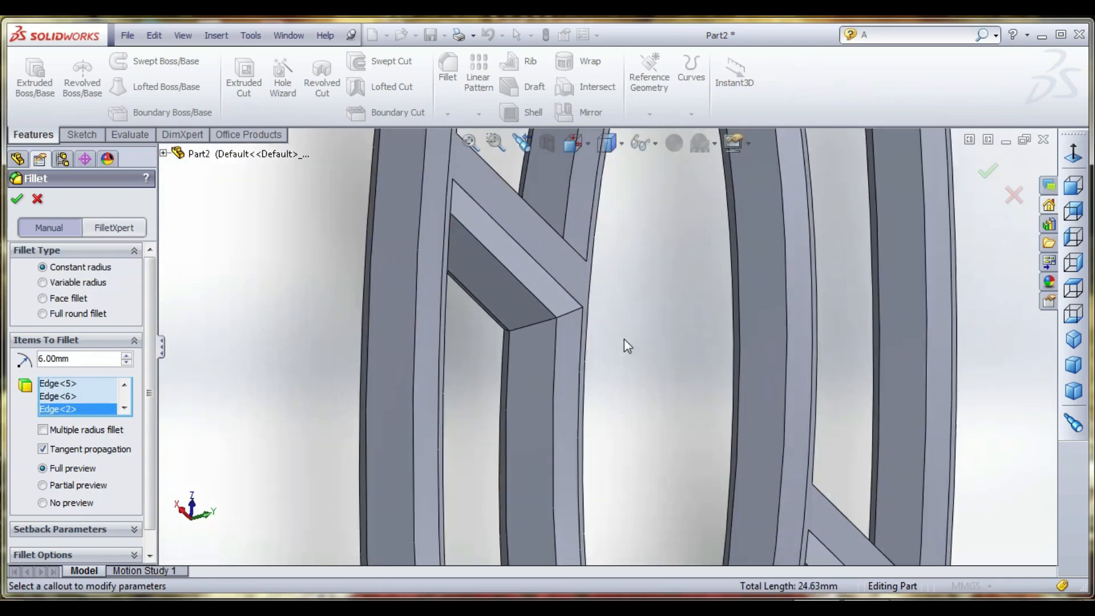
pyautogui.click(504, 276)
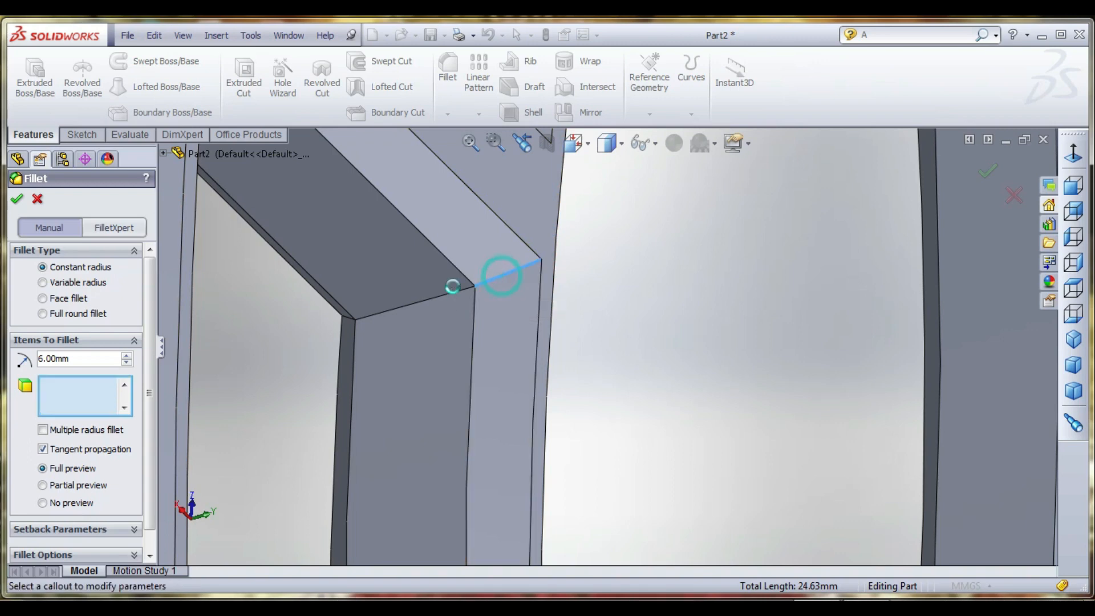
pyautogui.click(444, 293)
pyautogui.moveTo(365, 324); pyautogui.dragTo(446, 320, button='middle')
pyautogui.click(331, 320)
pyautogui.scroll(6, 374, 359)
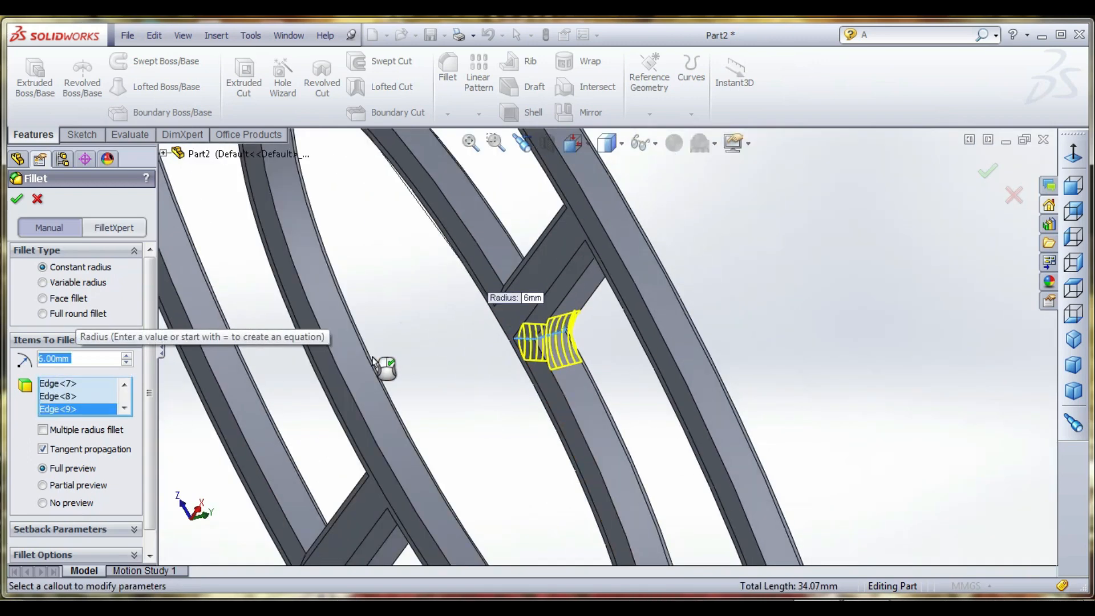
# - Add the three edges at the other corner of the same crosswise bar's inner ring junction to the fillet
pyautogui.moveTo(383, 366); pyautogui.dragTo(586, 455, button='middle')
pyautogui.scroll(-8, 622, 388)
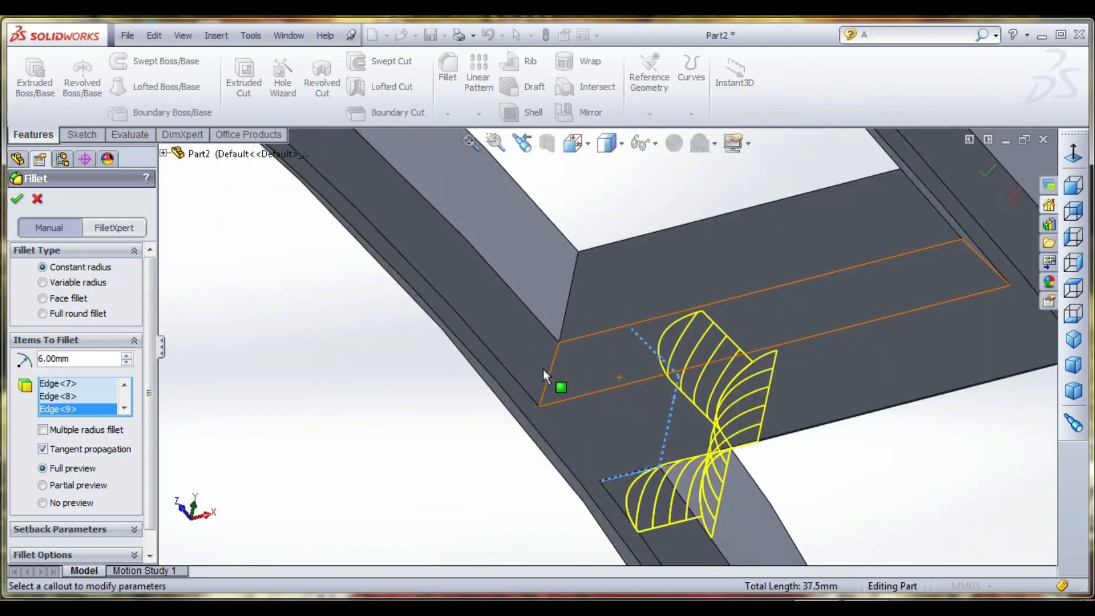
pyautogui.click(551, 364)
pyautogui.click(567, 317)
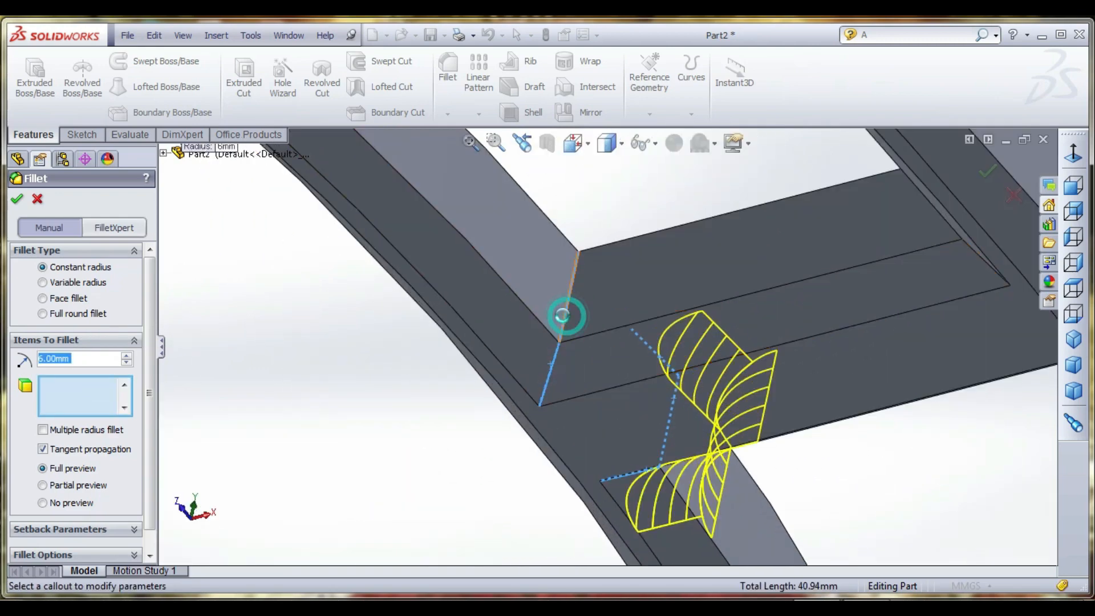
pyautogui.moveTo(567, 317); pyautogui.dragTo(587, 350, button='middle')
pyautogui.scroll(-3, 589, 242)
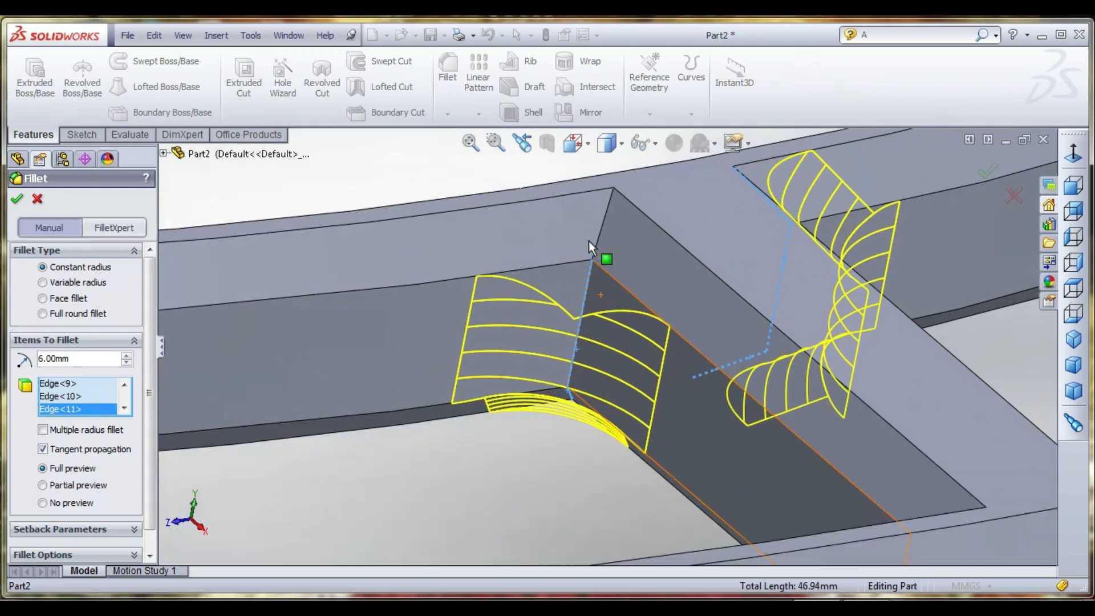
pyautogui.click(600, 224)
pyautogui.scroll(8, 601, 225)
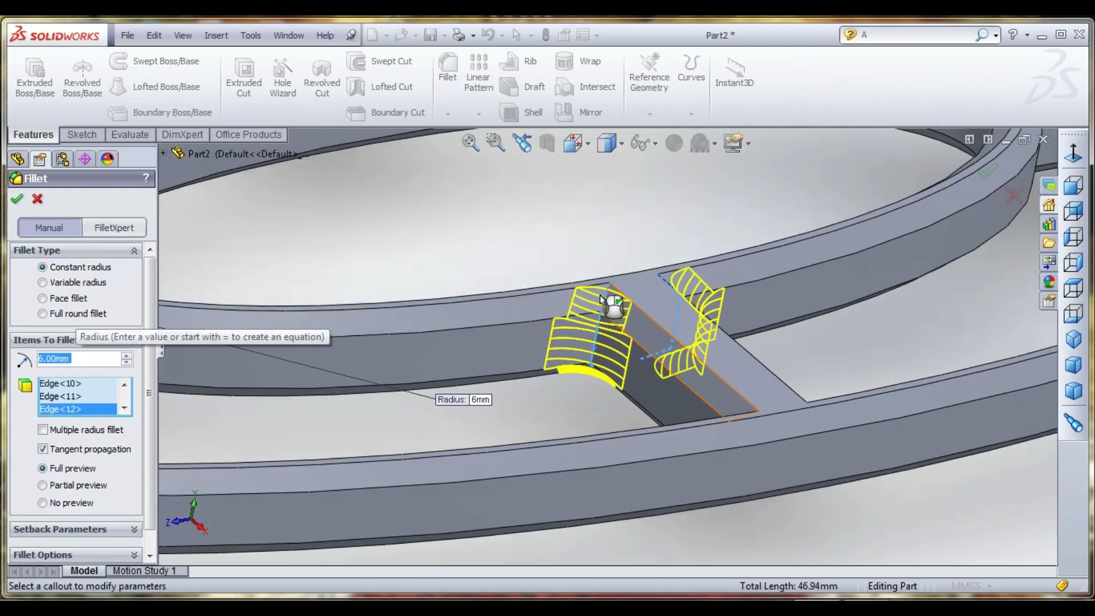
# - Add the three edges at one corner where the bar opposite the handle meets the inner ring to the fillet
pyautogui.scroll(-3, 672, 289)
pyautogui.scroll(-5, 710, 256)
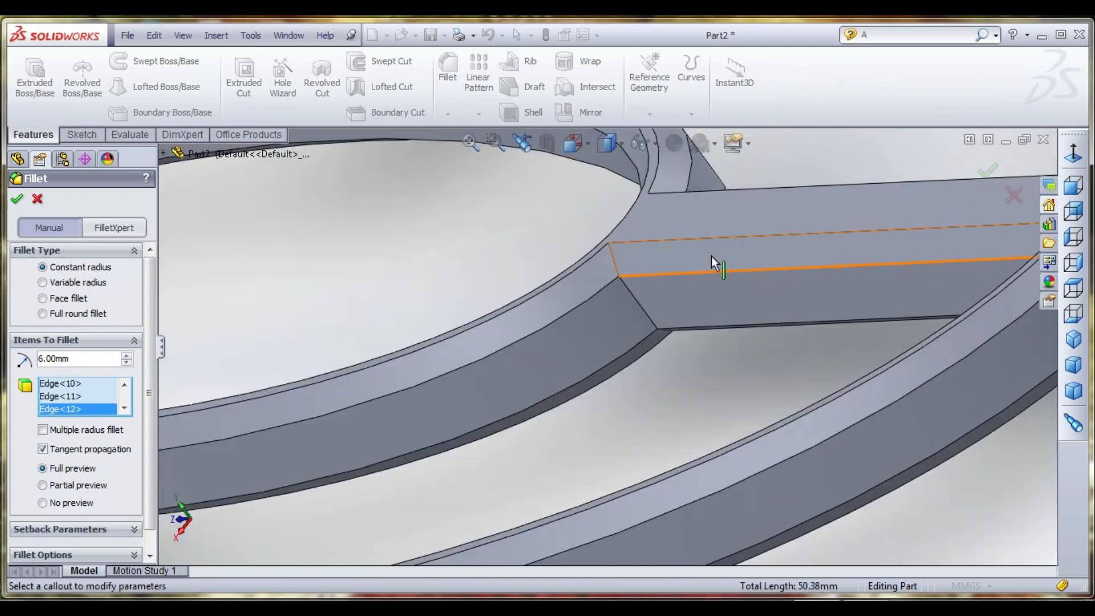
pyautogui.click(609, 266)
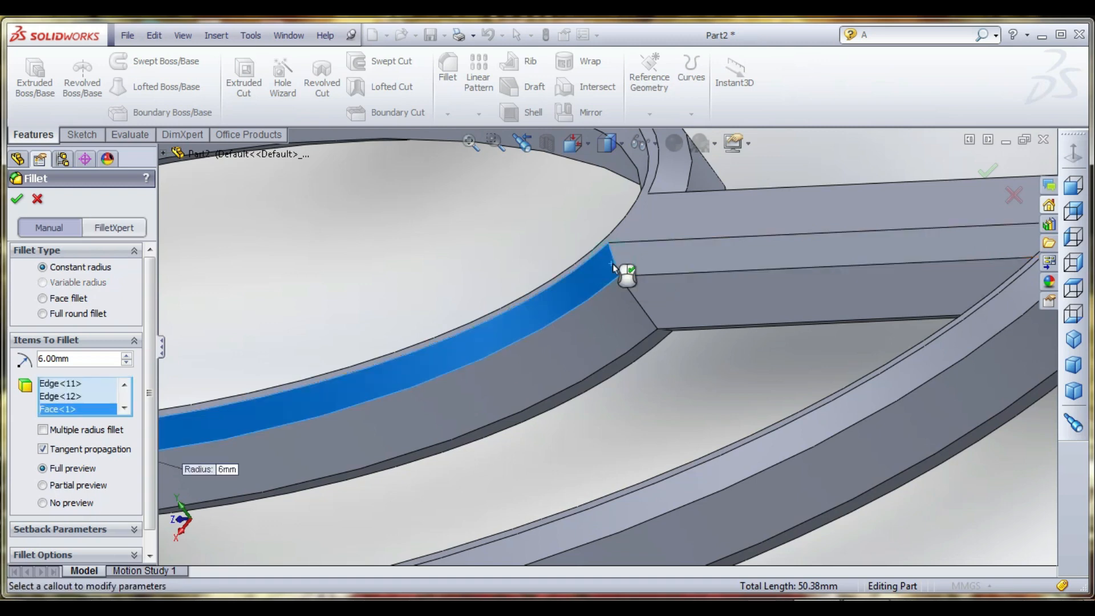
pyautogui.click(606, 267)
pyautogui.click(613, 261)
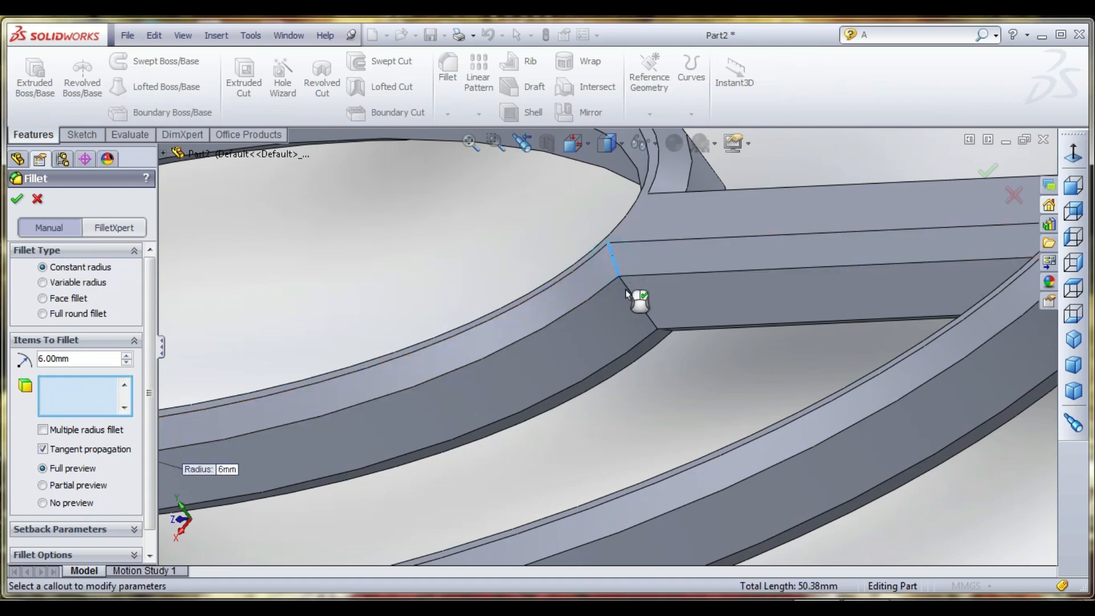
pyautogui.click(628, 296)
pyautogui.click(624, 295)
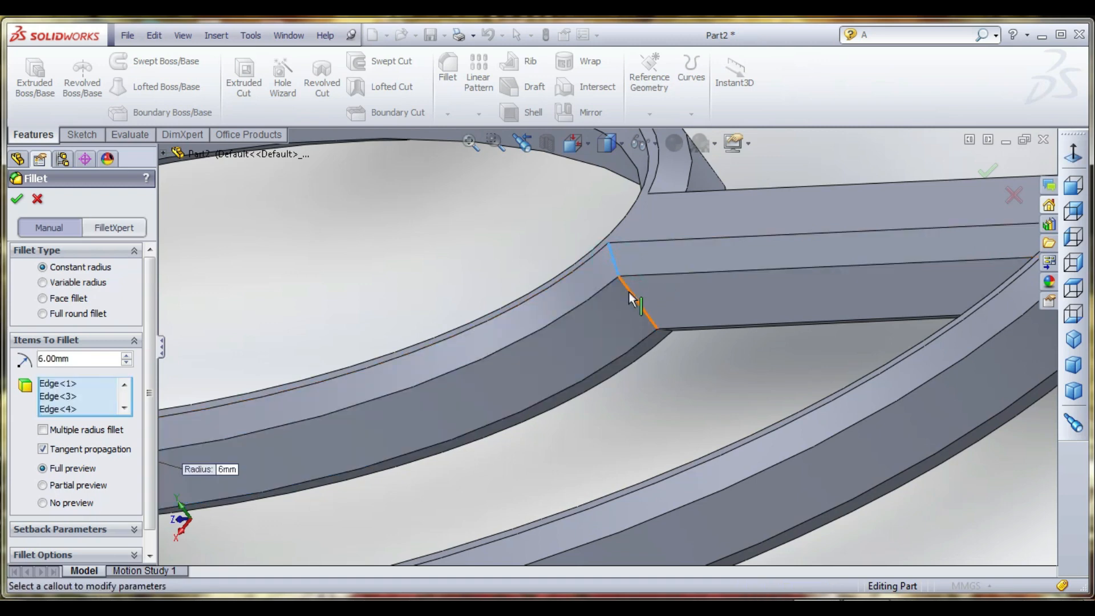
pyautogui.click(628, 292)
pyautogui.moveTo(651, 344); pyautogui.dragTo(686, 307, button='middle')
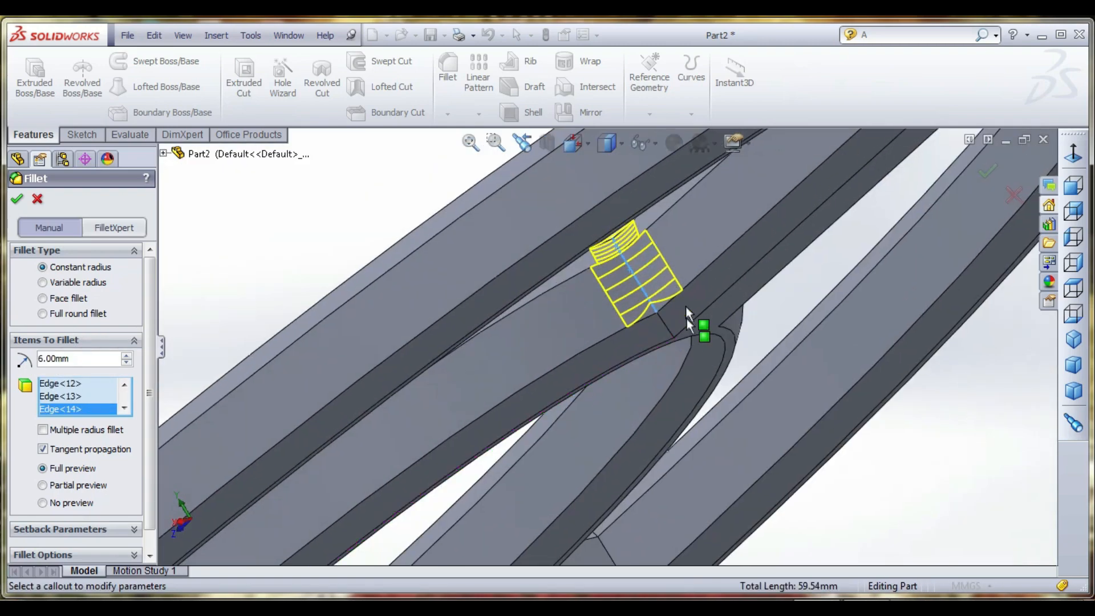
pyautogui.click(668, 324)
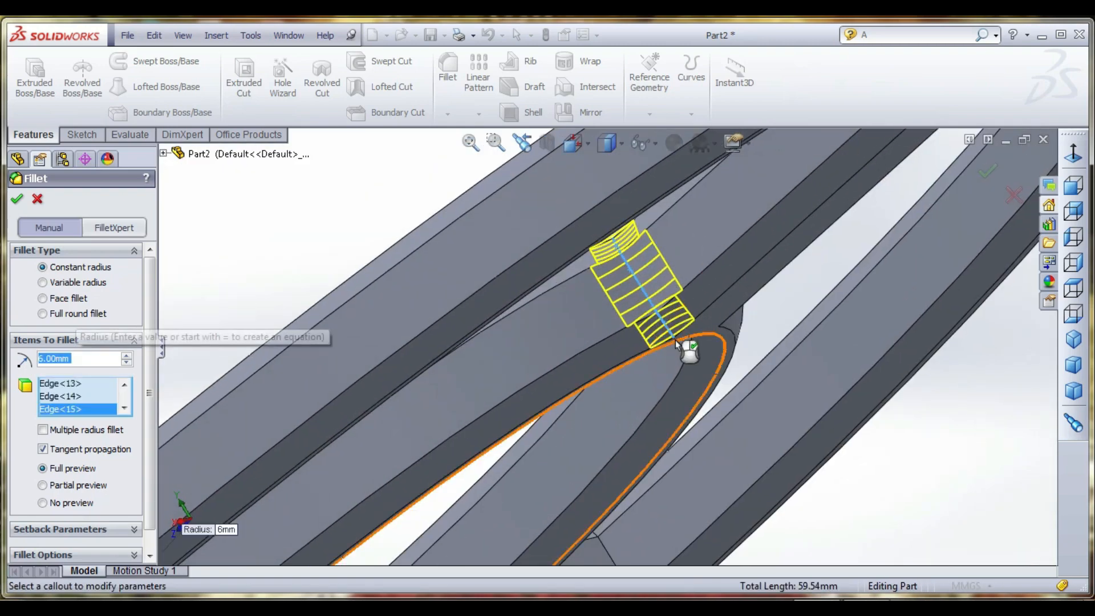
# - Add the three edges at the other corner of that bar's inner ring junction to the fillet
pyautogui.moveTo(687, 348); pyautogui.dragTo(611, 311, button='middle')
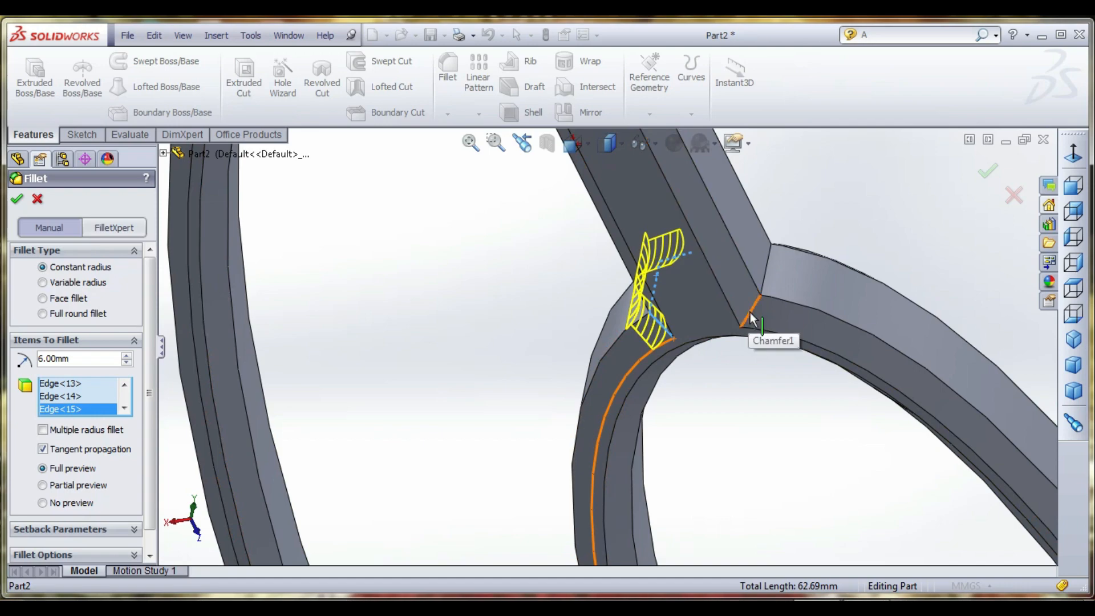
pyautogui.click(751, 313)
pyautogui.click(768, 279)
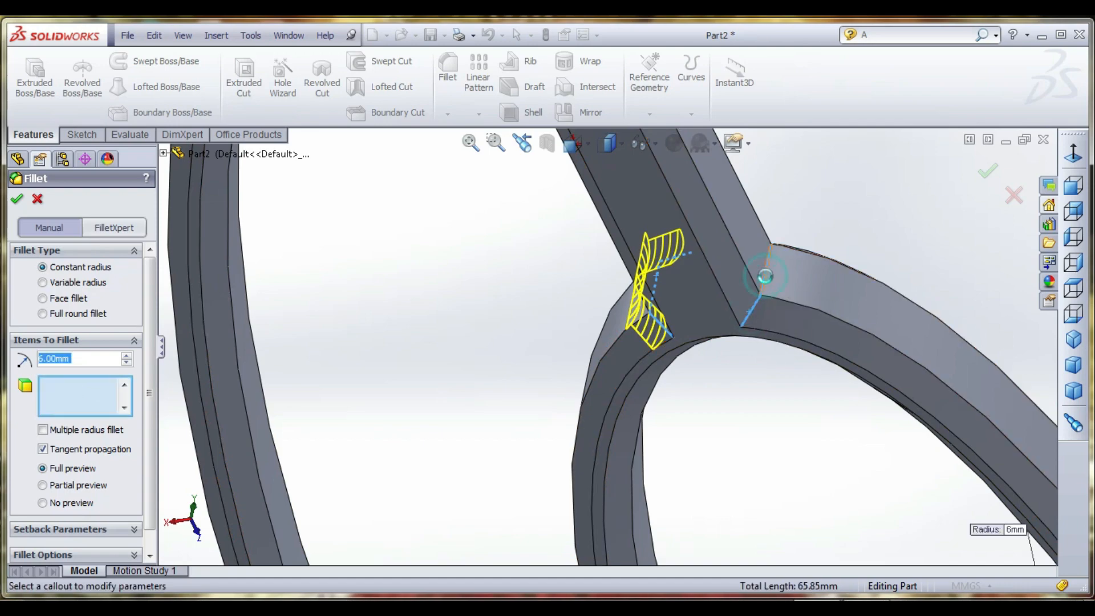
pyautogui.scroll(3, 768, 276)
pyautogui.moveTo(765, 294); pyautogui.dragTo(707, 377, button='middle')
pyautogui.scroll(-4, 765, 250)
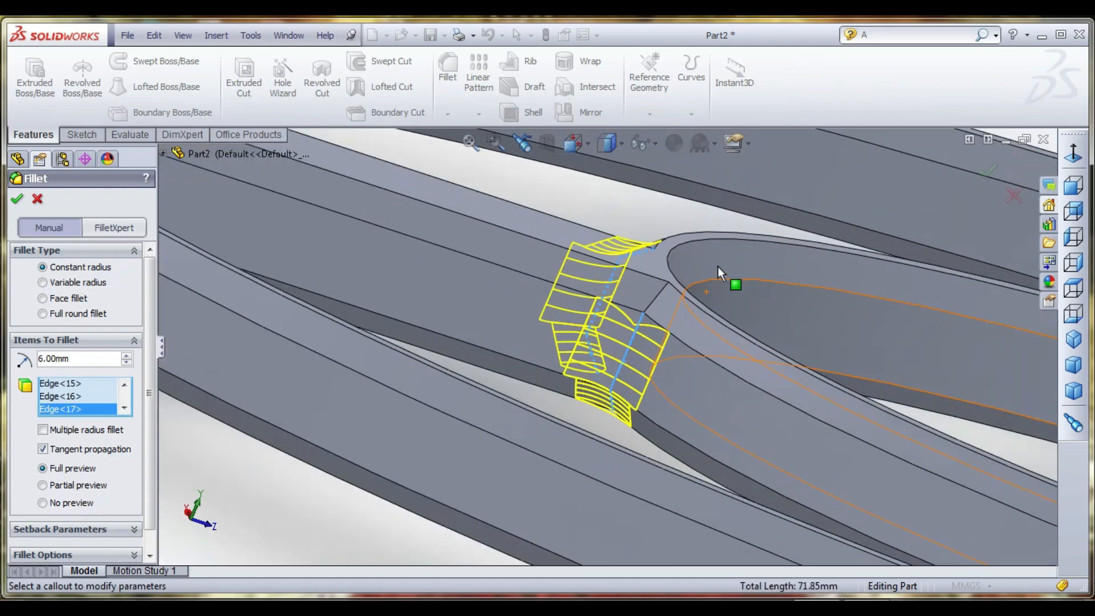
pyautogui.click(664, 293)
pyautogui.scroll(3, 580, 306)
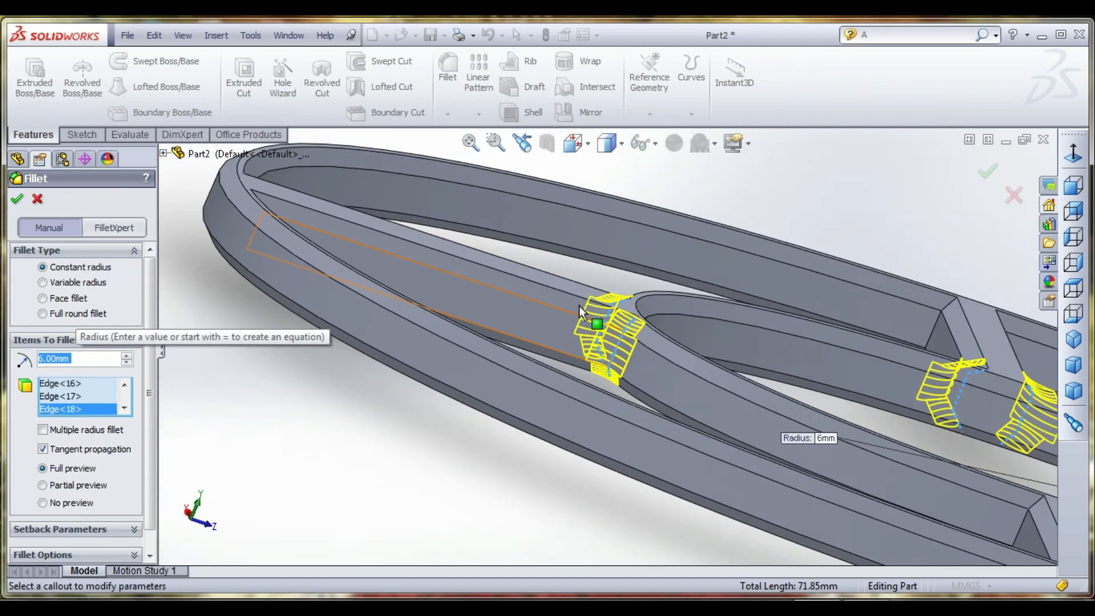
# - Add two edges at one corner where the first crosswise bar meets the outer ring to the fillet
pyautogui.scroll(-3, 833, 347)
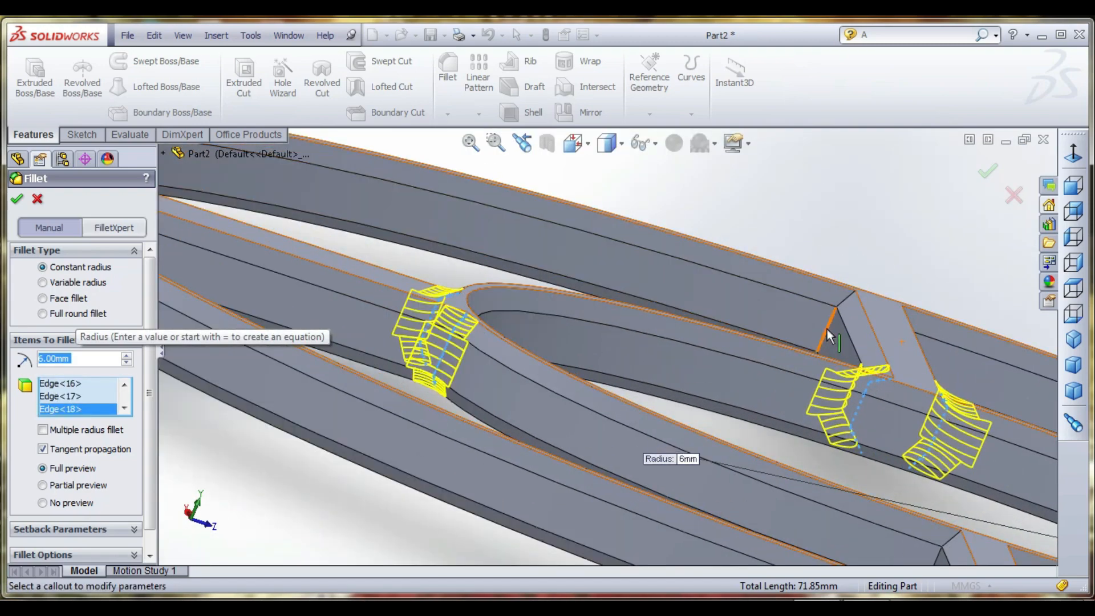
pyautogui.click(842, 301)
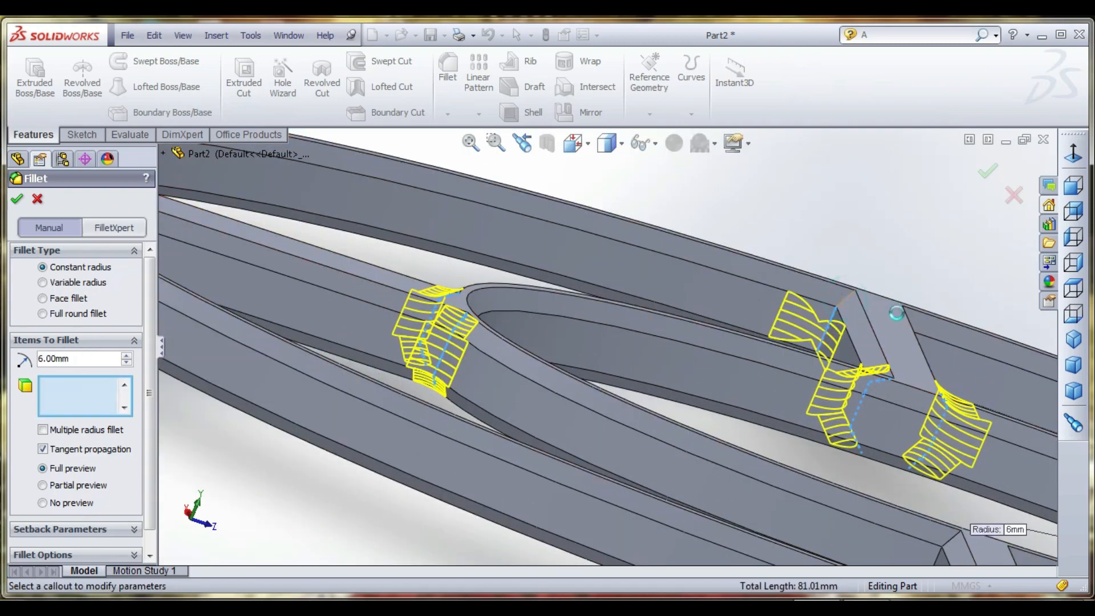
pyautogui.click(901, 346)
pyautogui.scroll(3, 890, 349)
pyautogui.moveTo(871, 359); pyautogui.dragTo(827, 374, button='middle')
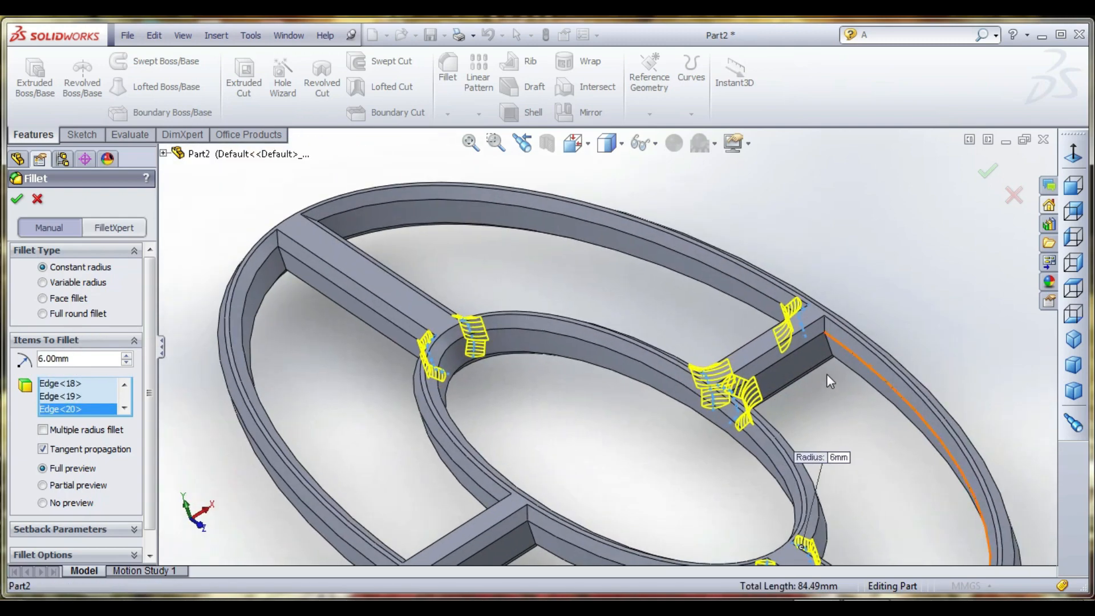
# - Add two edges at the other corner of the first crosswise bar's outer ring junction, keeping the bar's chamfer face out of the fillet selection
pyautogui.scroll(-3, 828, 372)
pyautogui.click(789, 322)
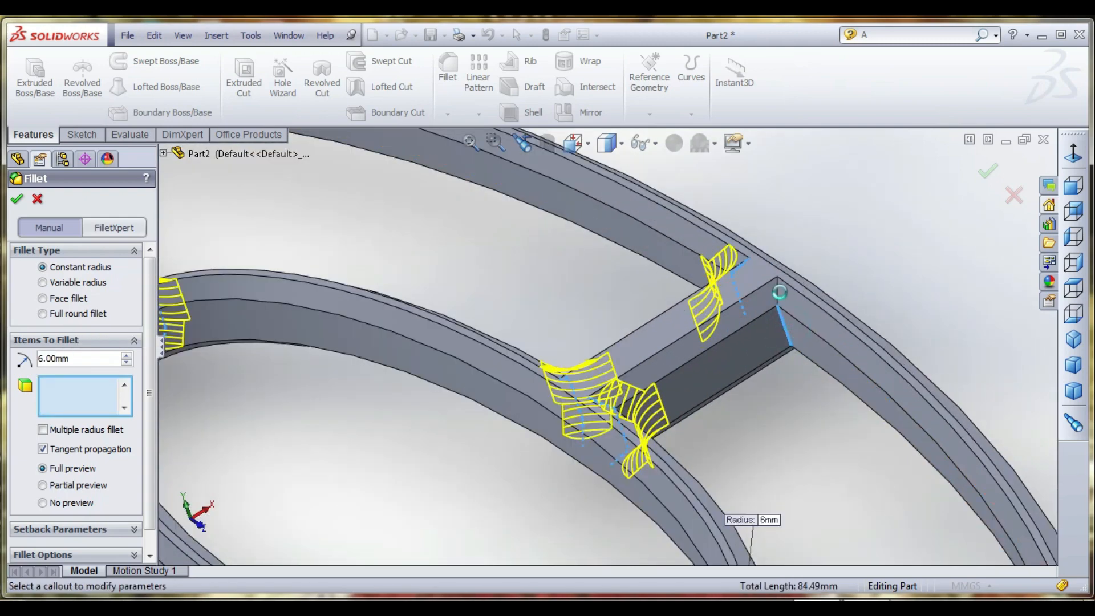
pyautogui.click(777, 294)
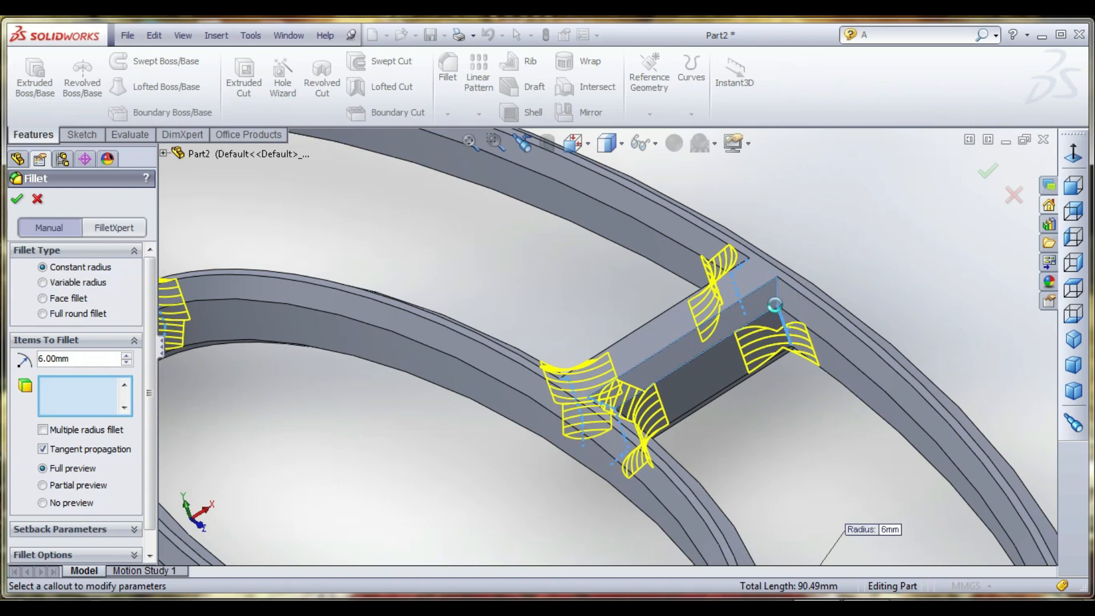
pyautogui.click(788, 315)
pyautogui.scroll(2, 784, 320)
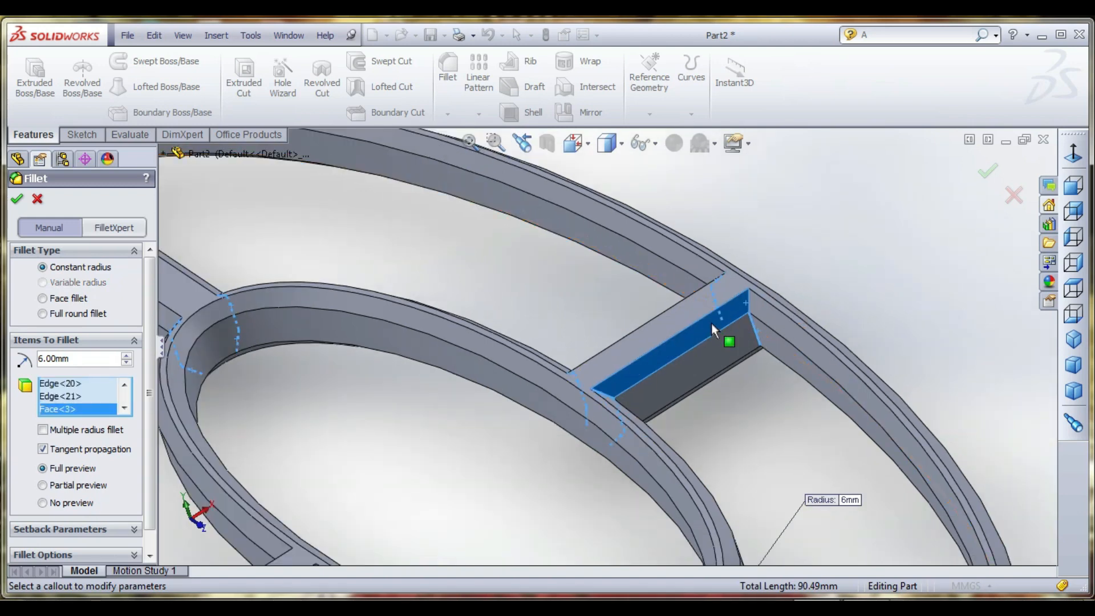
pyautogui.scroll(-2, 708, 339)
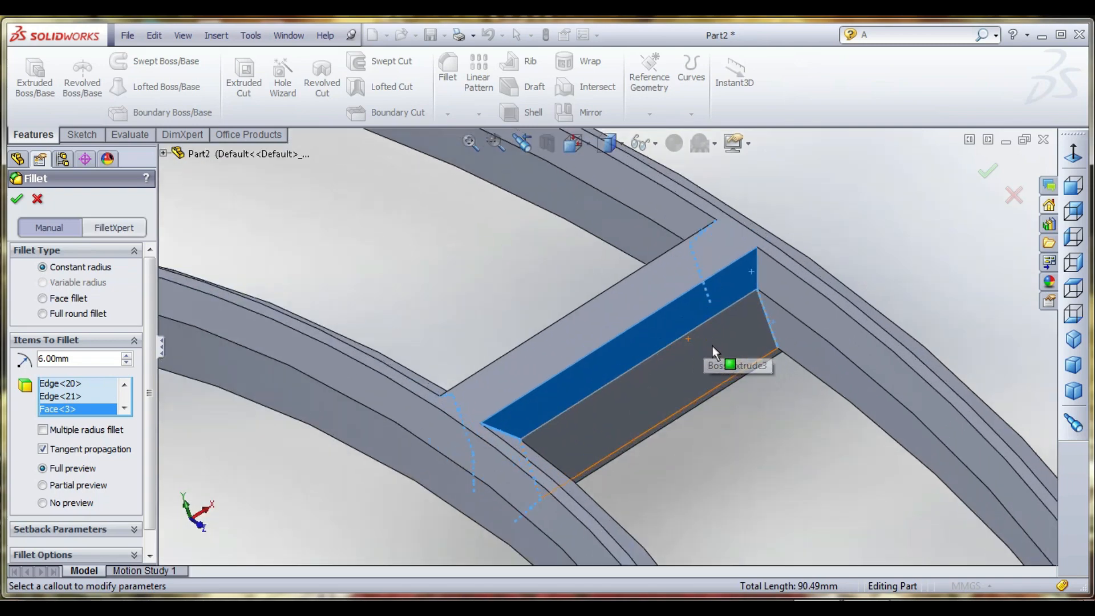
pyautogui.click(689, 311)
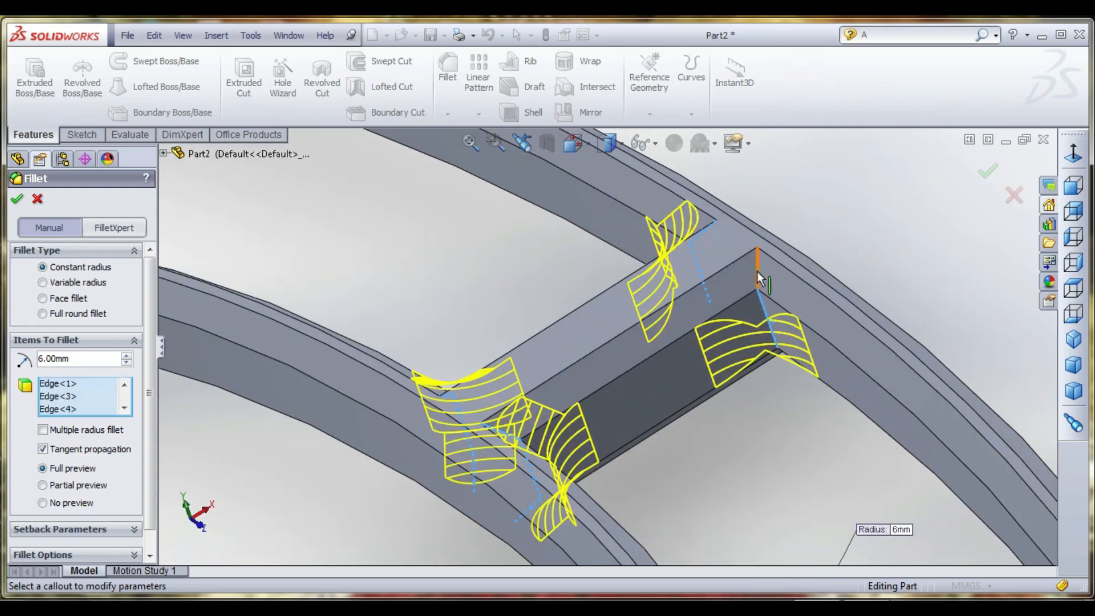
pyautogui.click(757, 273)
pyautogui.scroll(7, 759, 277)
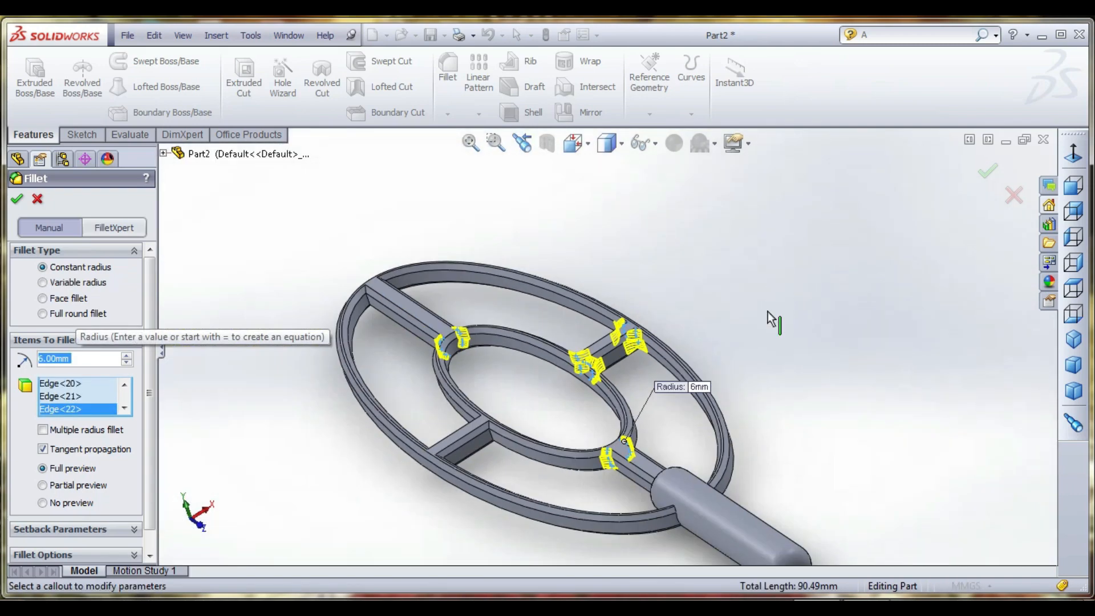
# - Add the remaining underside edge at each corner of the first crosswise bar's outer ring junction to the fillet
pyautogui.moveTo(767, 312); pyautogui.dragTo(442, 391, button='middle')
pyautogui.scroll(-10, 439, 391)
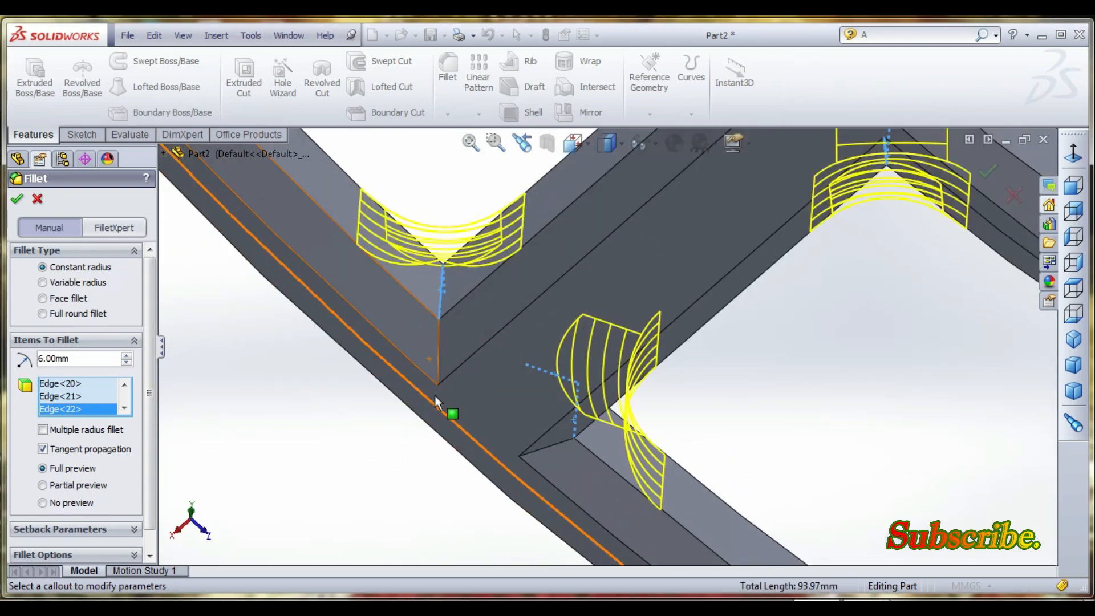
pyautogui.click(439, 344)
pyautogui.click(546, 449)
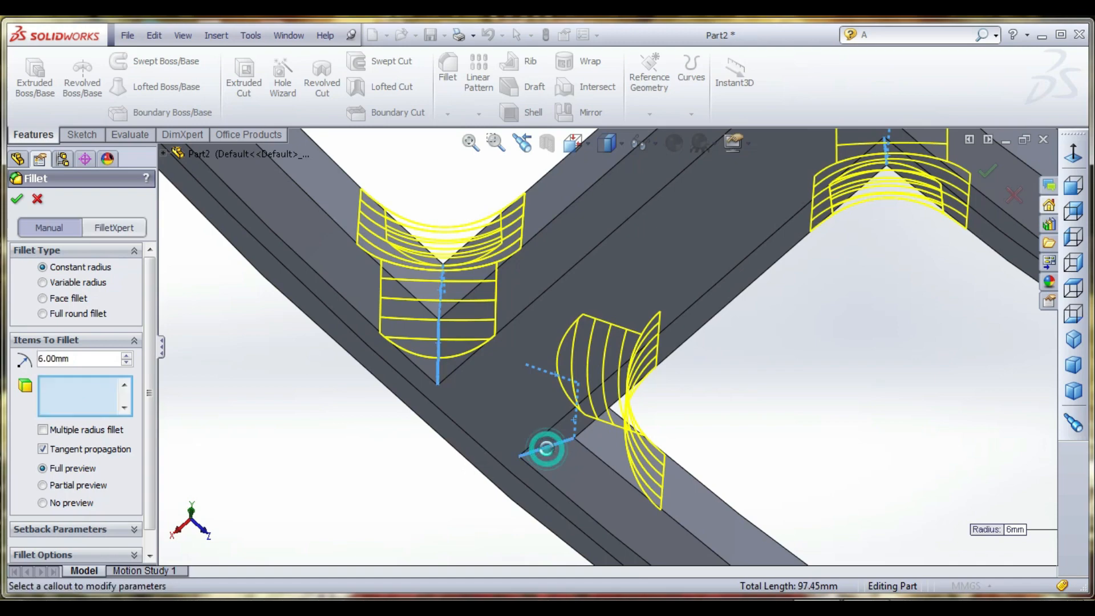
# - Add two edges at each corner where the second crosswise bar meets the inner ring to the fillet
pyautogui.scroll(10, 547, 450)
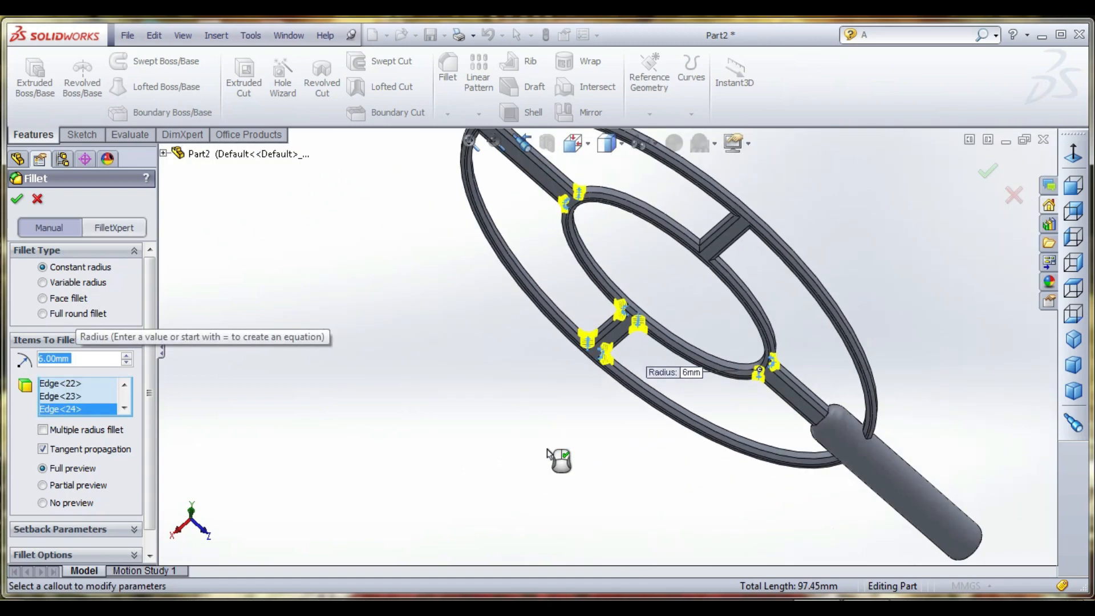
pyautogui.scroll(-8, 740, 243)
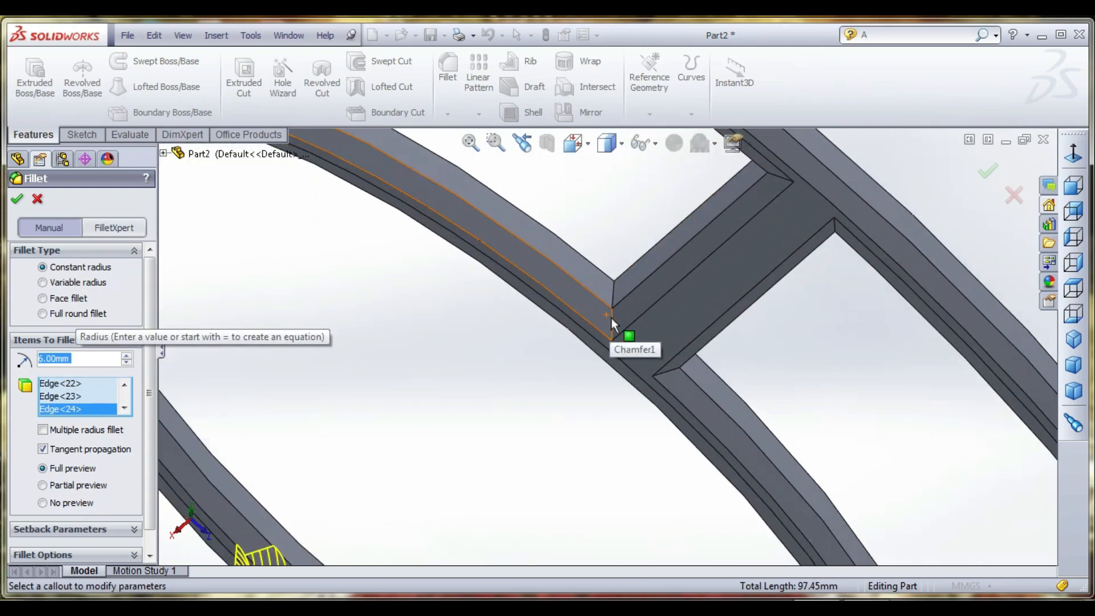
pyautogui.click(612, 317)
pyautogui.click(611, 302)
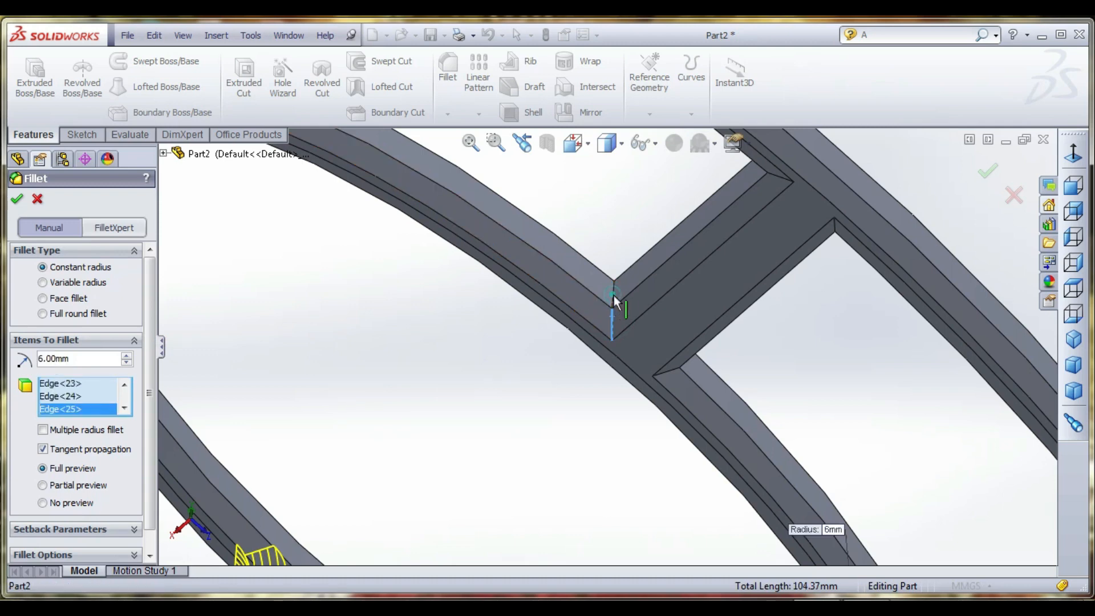
pyautogui.click(667, 372)
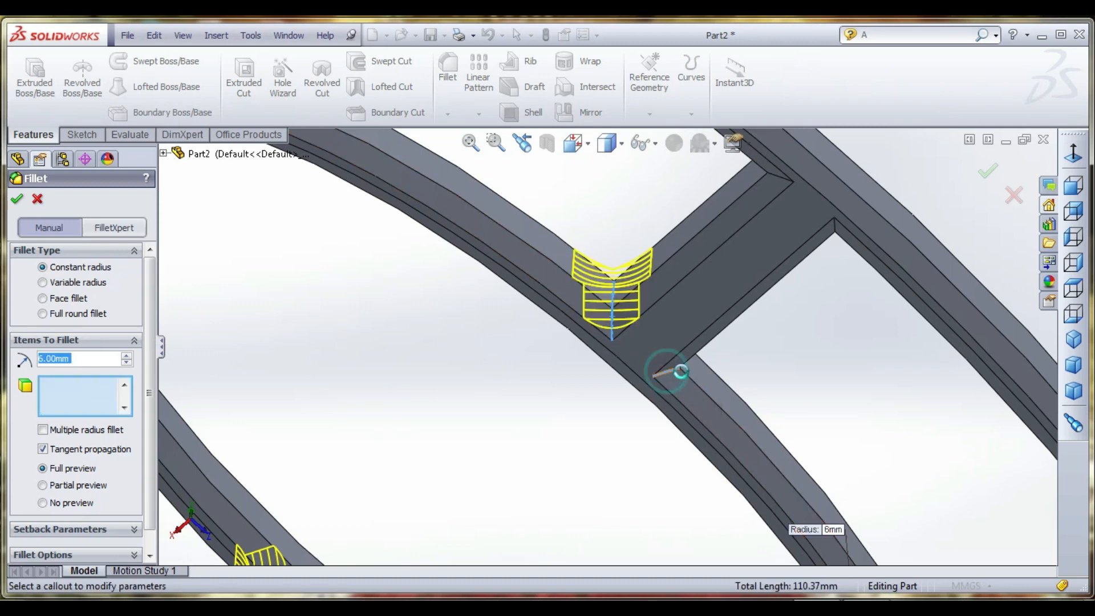
pyautogui.click(690, 366)
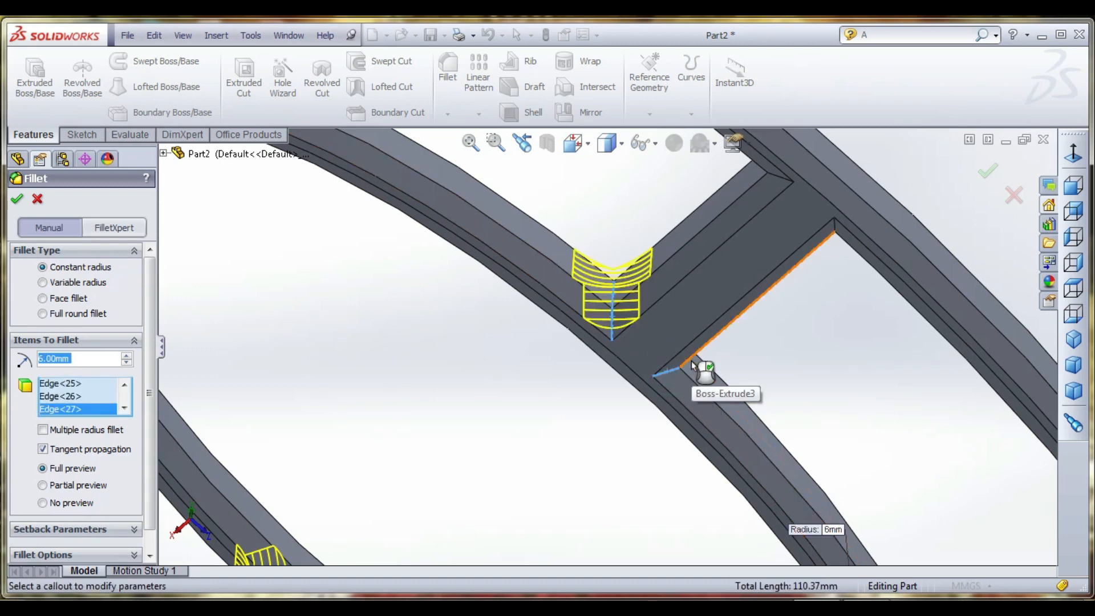
pyautogui.moveTo(692, 416); pyautogui.dragTo(673, 372, button='middle')
pyautogui.click(656, 341)
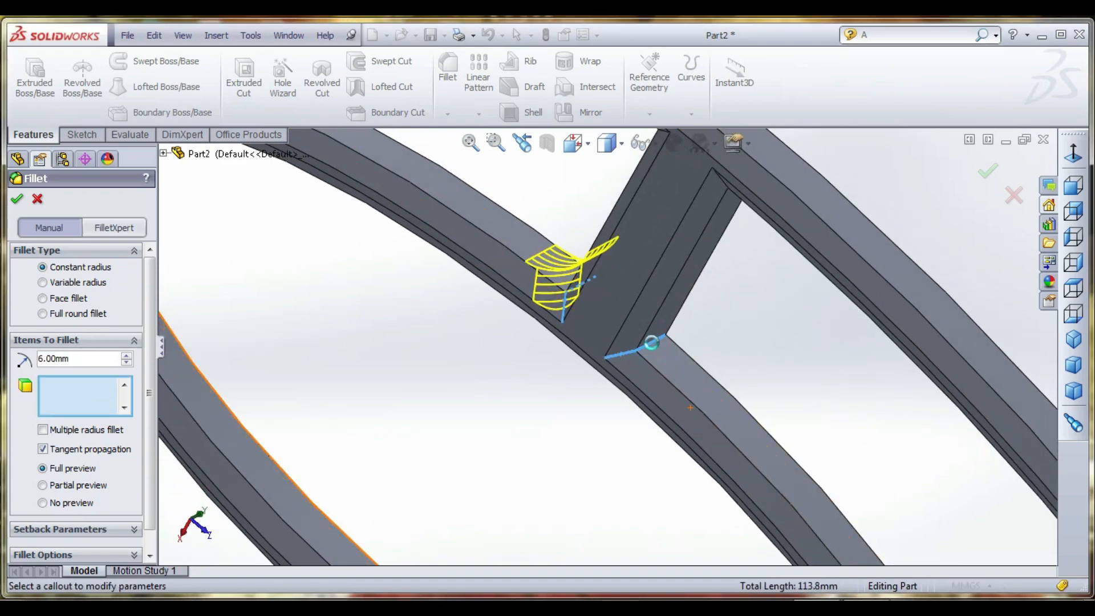
pyautogui.click(682, 378)
# - Add the remaining edge at each corner of the second crosswise bar's inner ring junction to the fillet
pyautogui.moveTo(684, 378); pyautogui.dragTo(777, 289, button='middle')
pyautogui.click(722, 332)
pyautogui.click(725, 340)
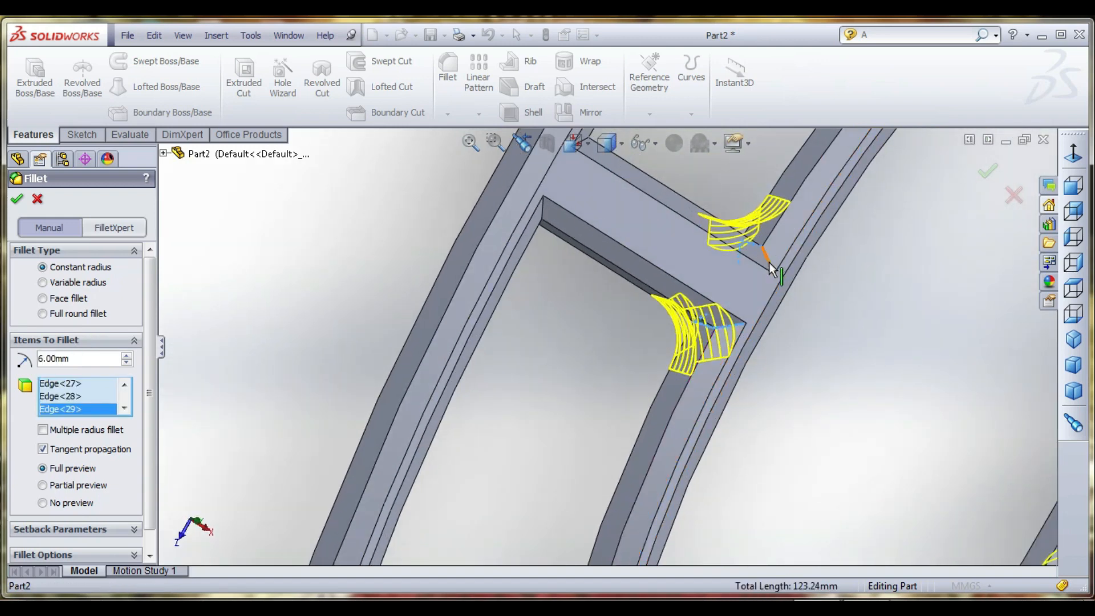
pyautogui.click(740, 344)
pyautogui.click(741, 349)
pyautogui.moveTo(742, 349); pyautogui.dragTo(632, 244, button='middle')
# - Add two edges at one corner where the second crosswise bar meets the outer ring to the fillet
pyautogui.click(500, 228)
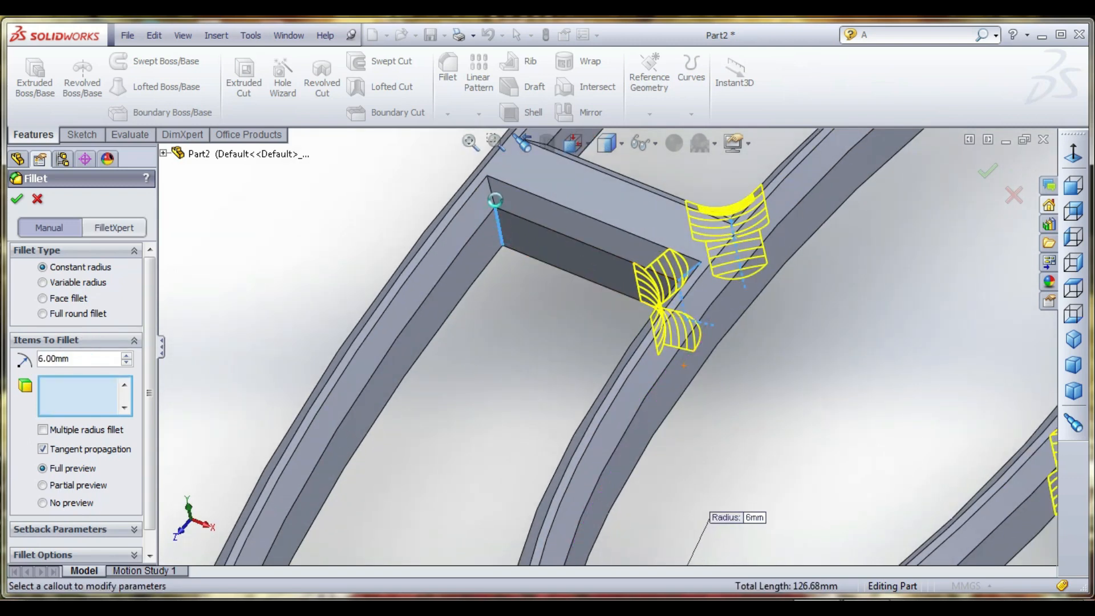
pyautogui.click(491, 197)
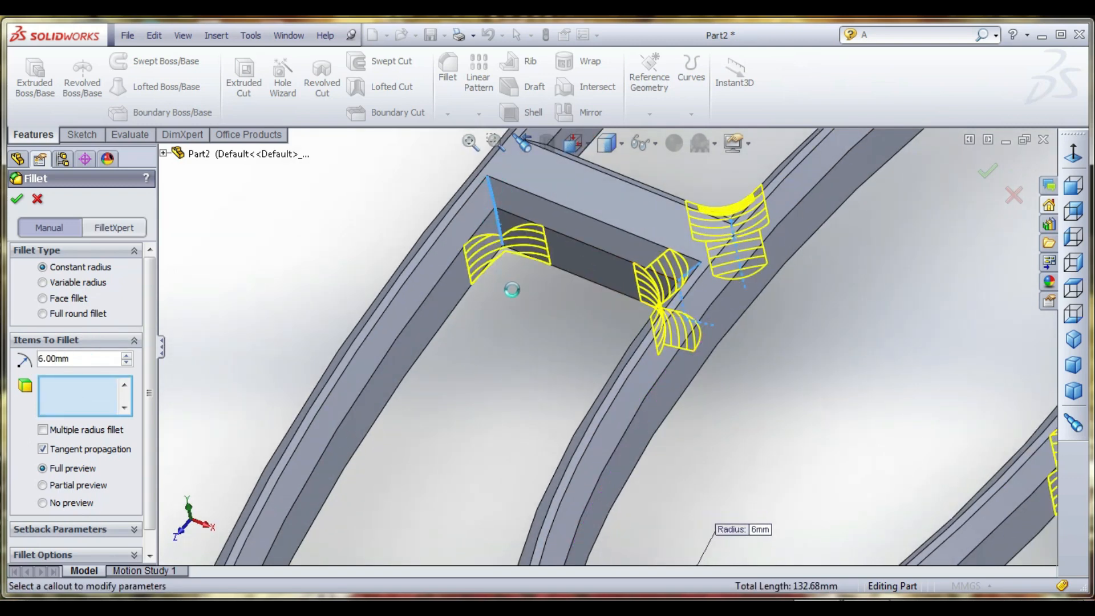
pyautogui.moveTo(536, 298); pyautogui.dragTo(521, 342, button='middle')
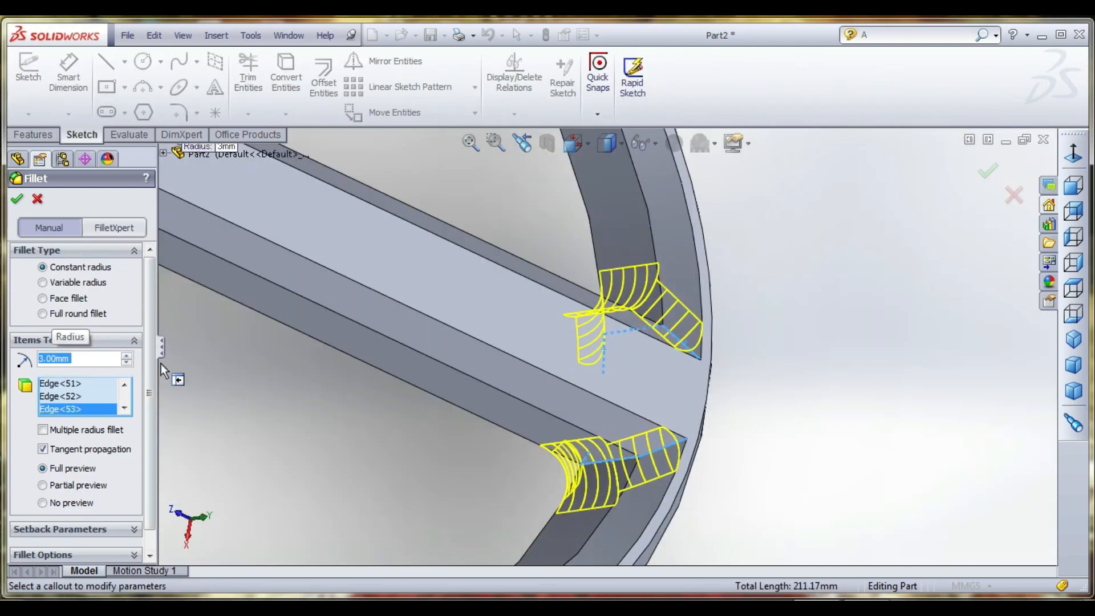
# - Apply the fillet with a 3 mm radius to the selected bar, ring and handle junction edges
pyautogui.scroll(10, 525, 444)
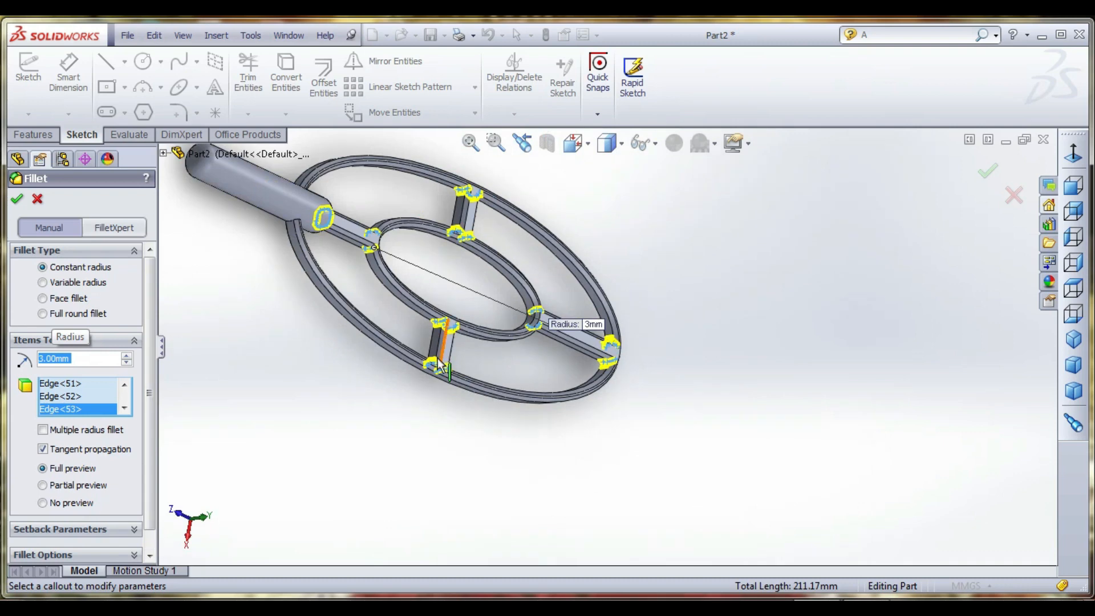
pyautogui.scroll(-4, 440, 365)
pyautogui.scroll(4, 482, 374)
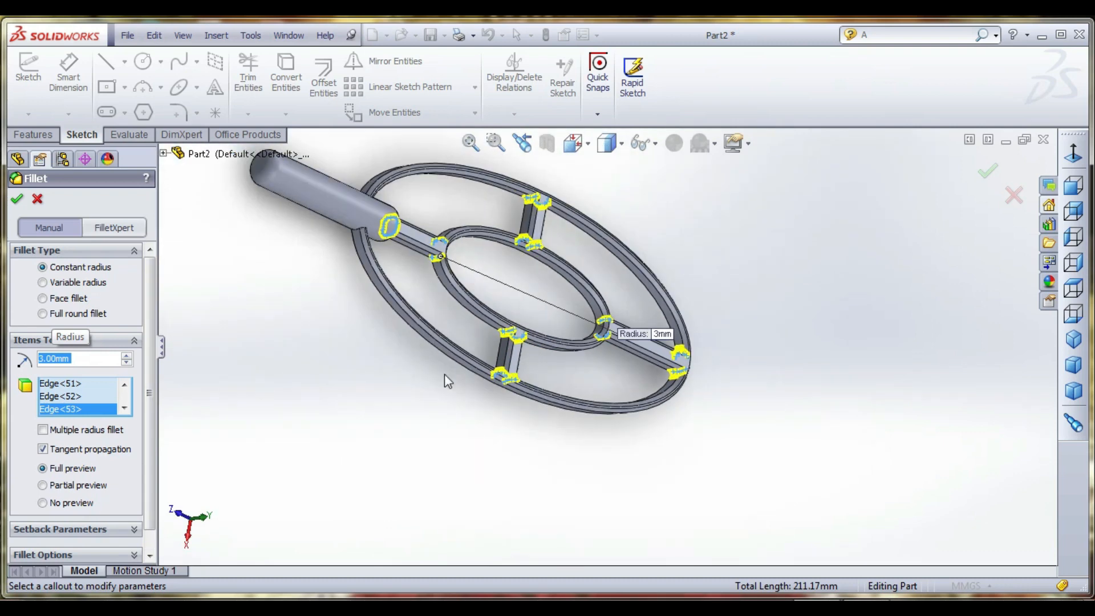
pyautogui.click(18, 200)
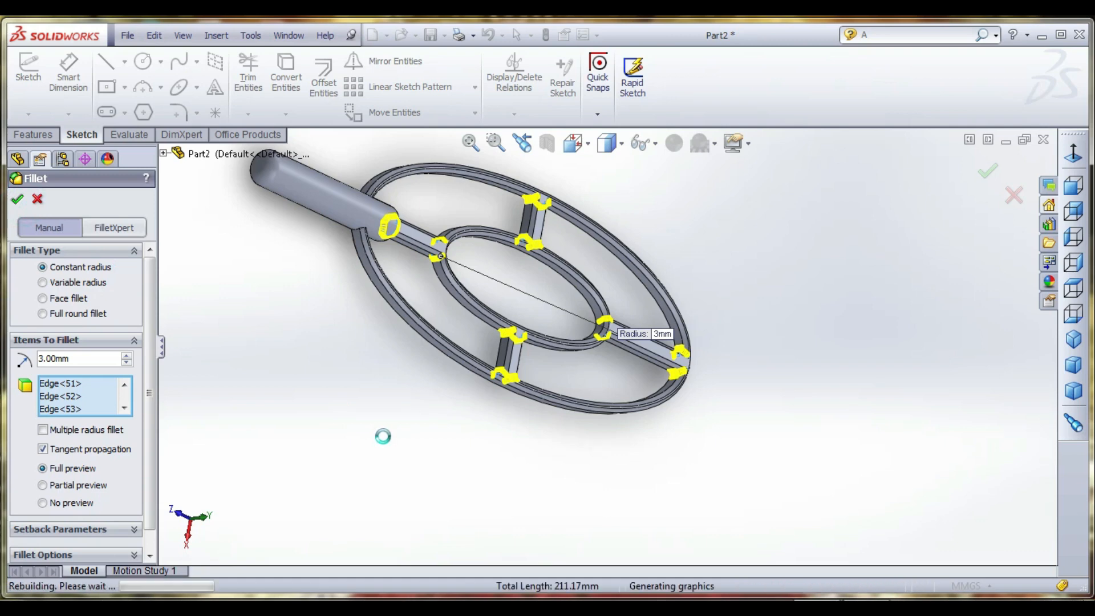
pyautogui.moveTo(387, 444); pyautogui.dragTo(377, 422, button='middle')
pyautogui.scroll(-5, 501, 290)
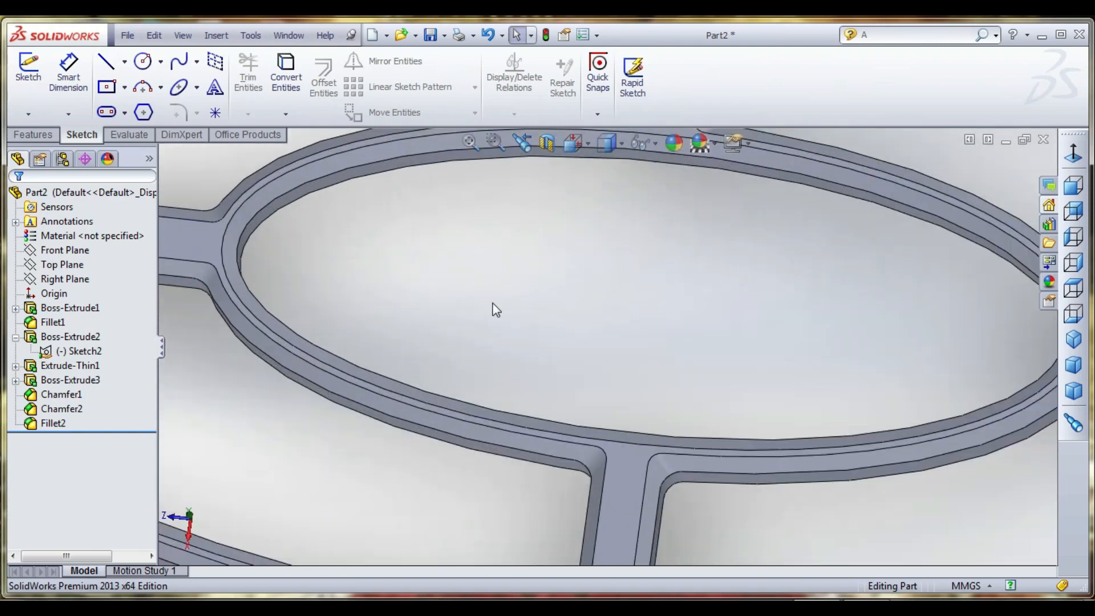
# - Start a new sketch on the Top Plane
pyautogui.moveTo(526, 375); pyautogui.dragTo(508, 378, button='middle')
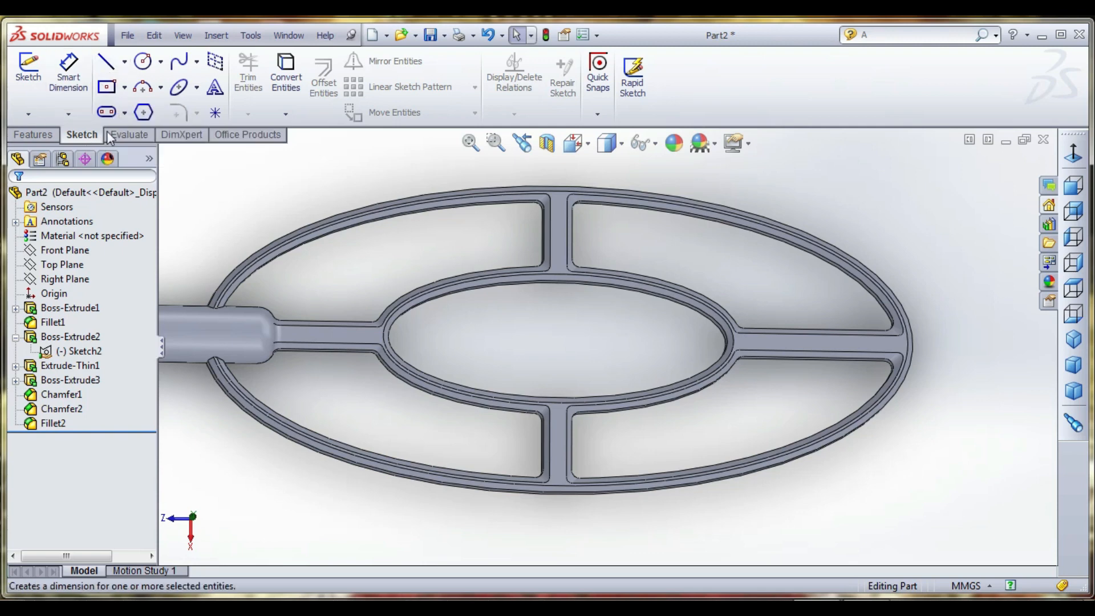
pyautogui.click(32, 80)
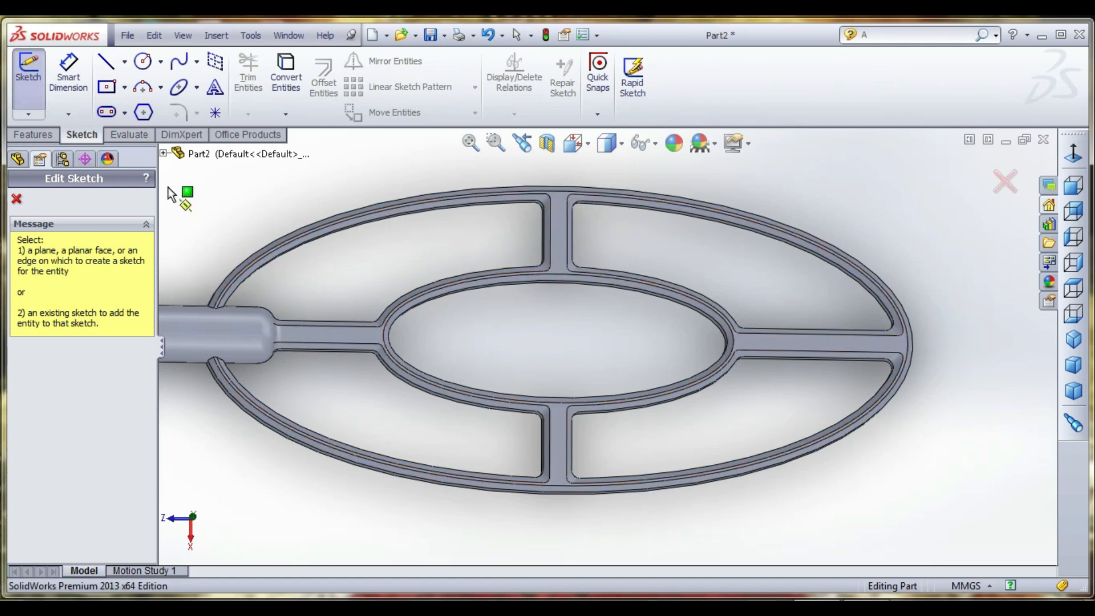
pyautogui.click(165, 154)
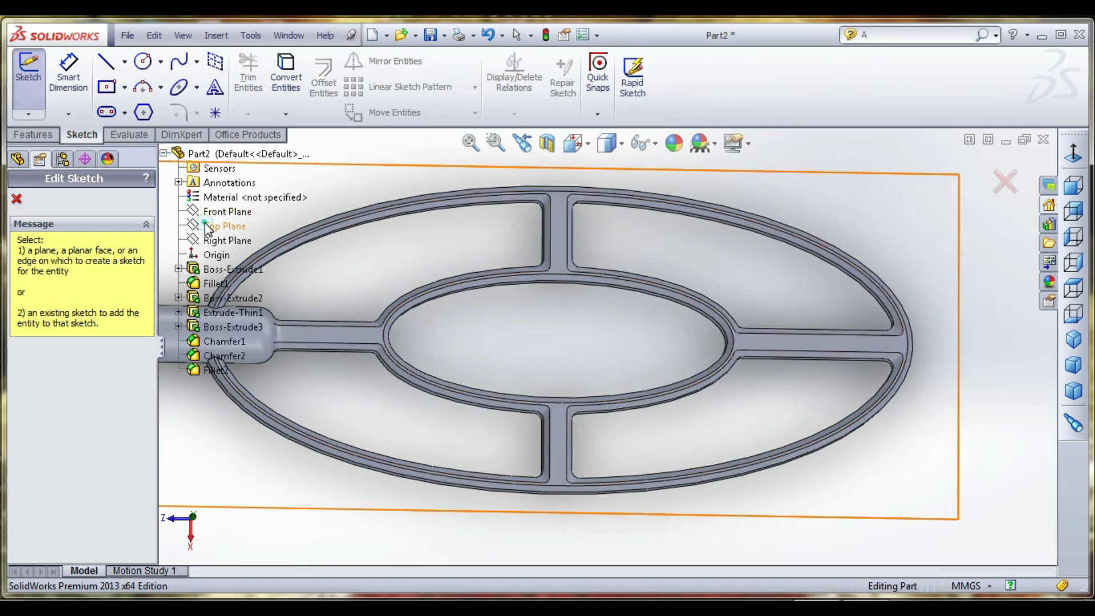
pyautogui.click(206, 227)
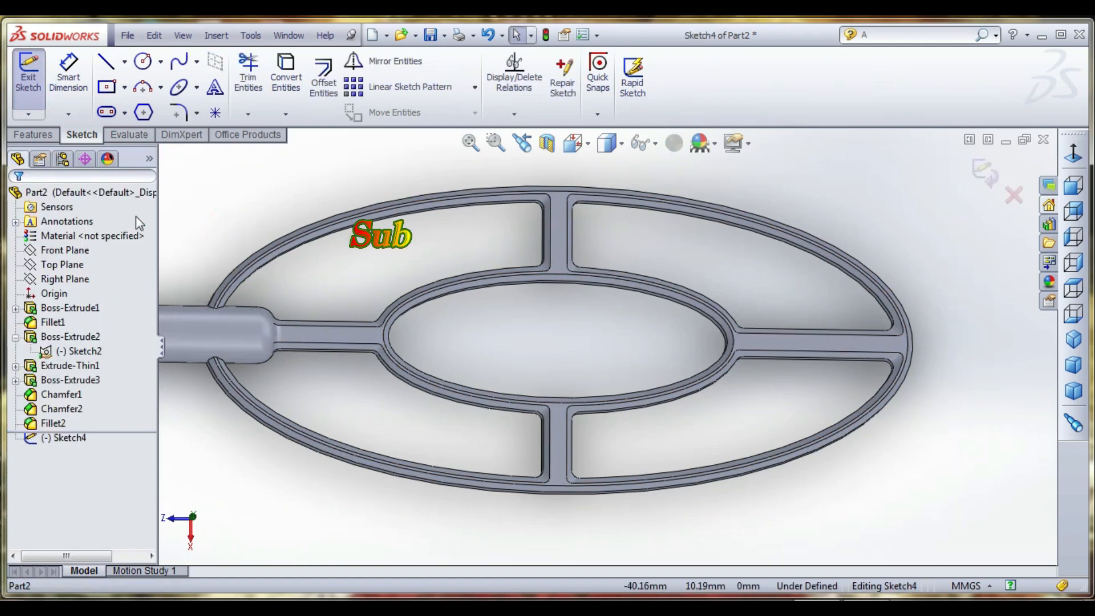
# - Draw a centerline about 322 mm long from the origin along the racket's long axis, ending beyond the outer ring
pyautogui.click(125, 64)
pyautogui.click(171, 93)
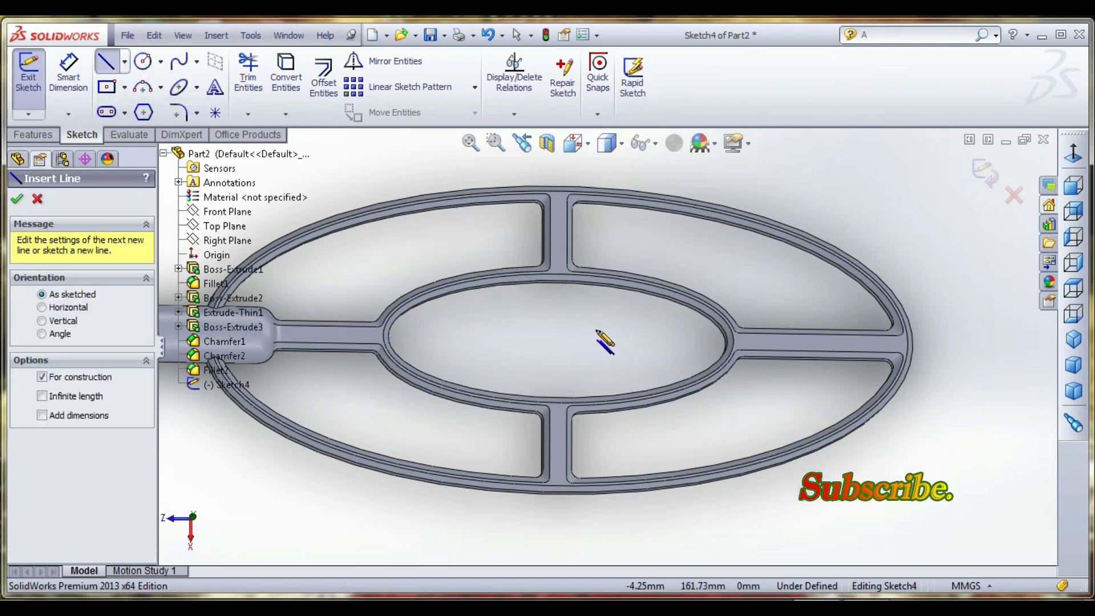
pyautogui.scroll(3, 605, 343)
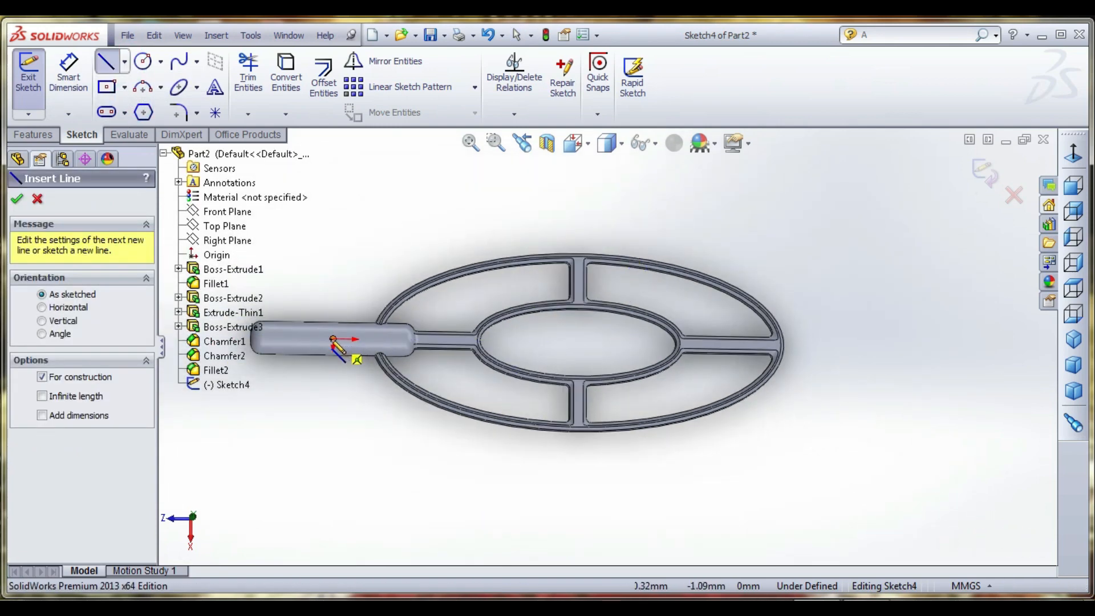
pyautogui.click(334, 338)
pyautogui.click(860, 347)
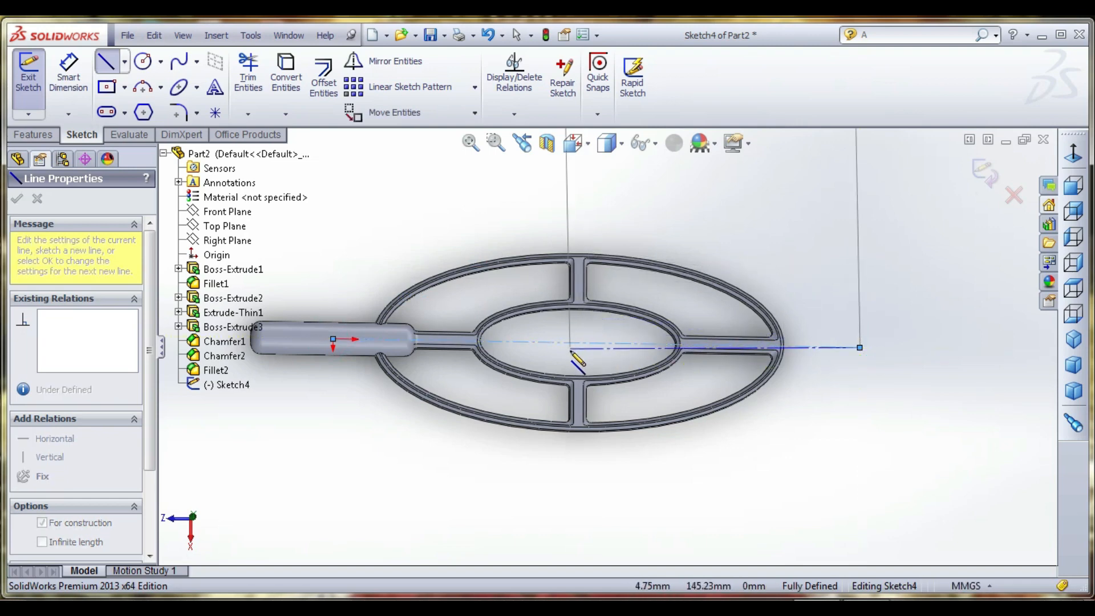
pyautogui.rightClick(621, 223)
pyautogui.click(654, 188)
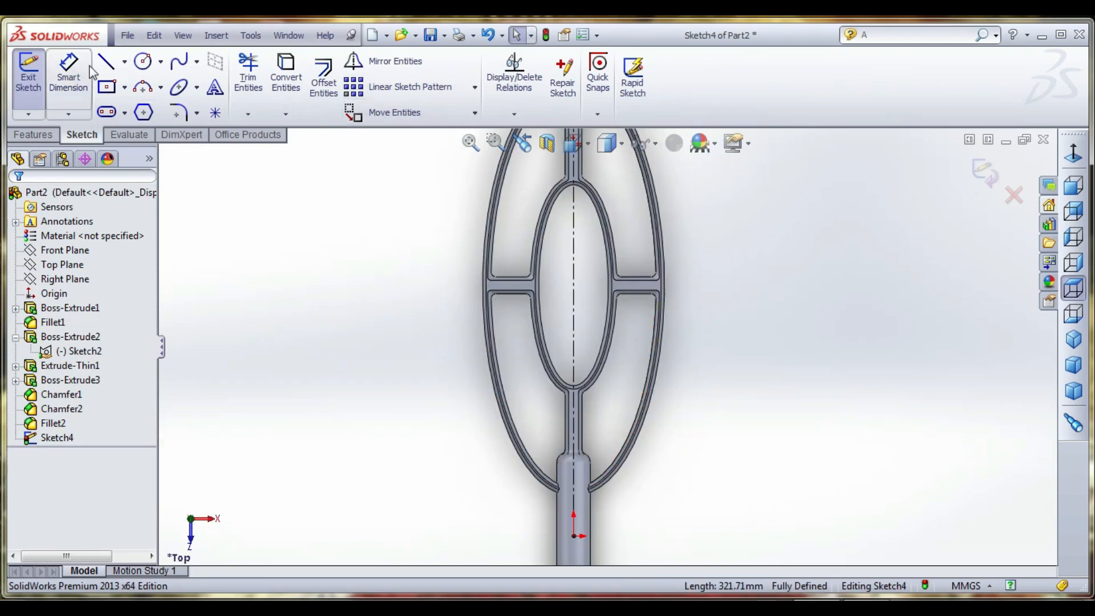
# - Convert the outer ring's outer elliptical edge into a sketch entity
pyautogui.click(106, 62)
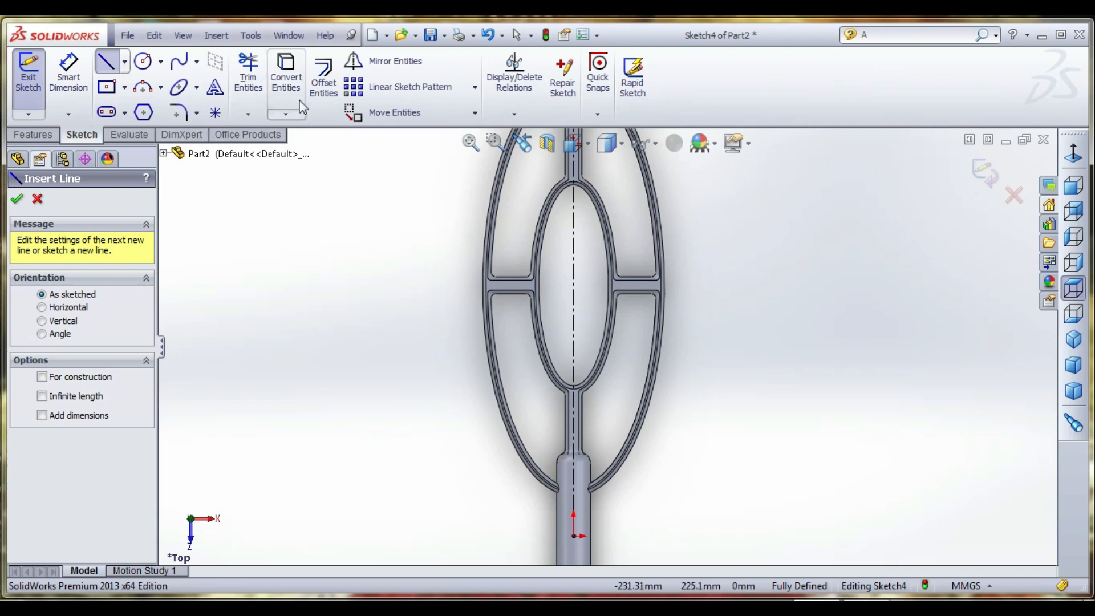
pyautogui.click(279, 77)
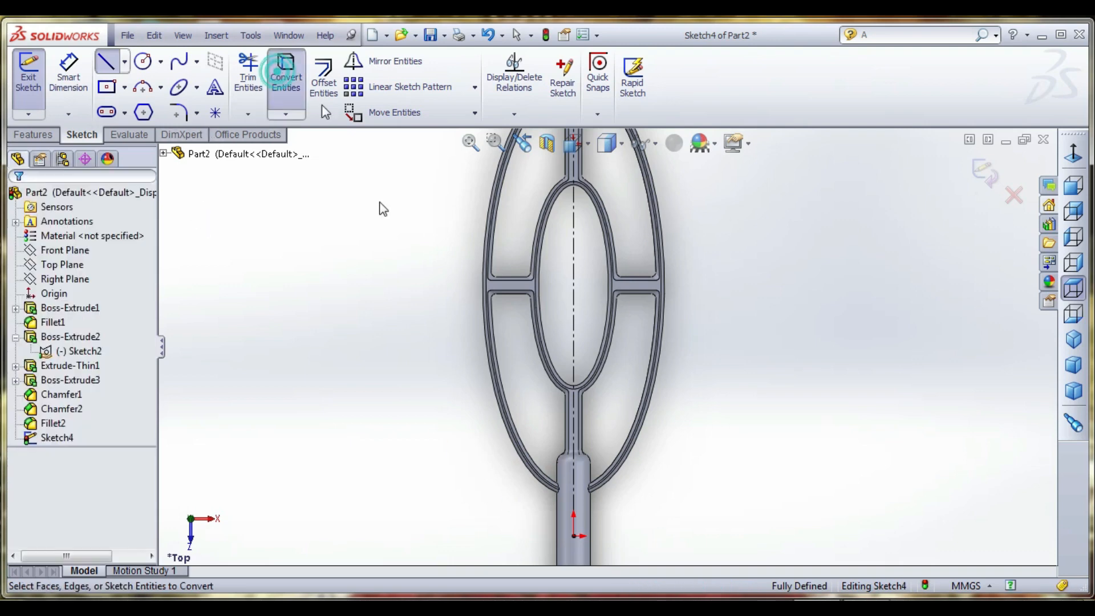
pyautogui.click(649, 425)
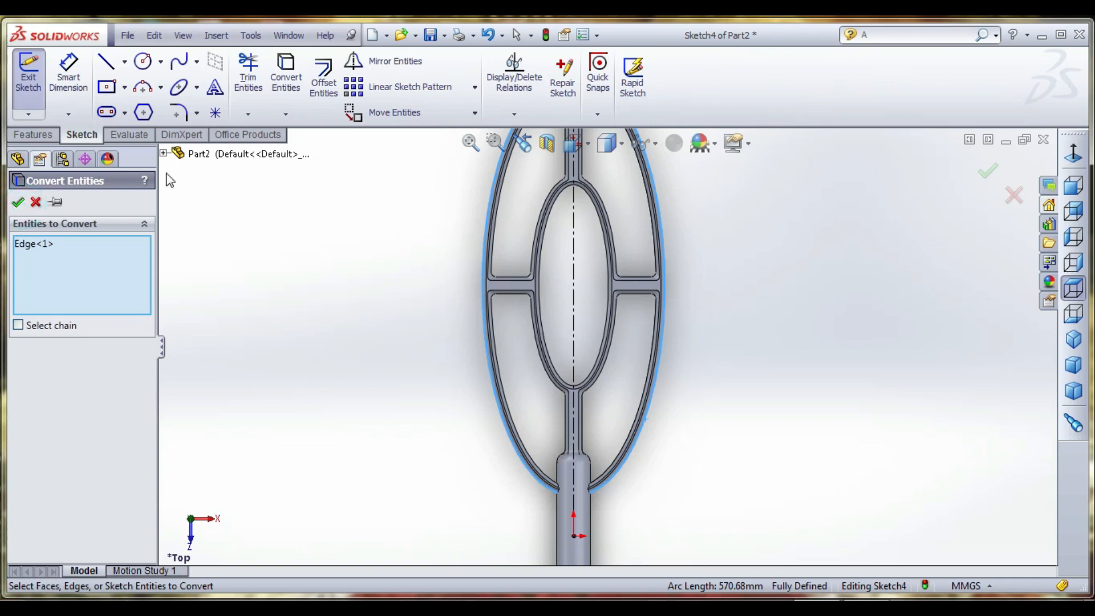
pyautogui.click(18, 201)
pyautogui.click(238, 243)
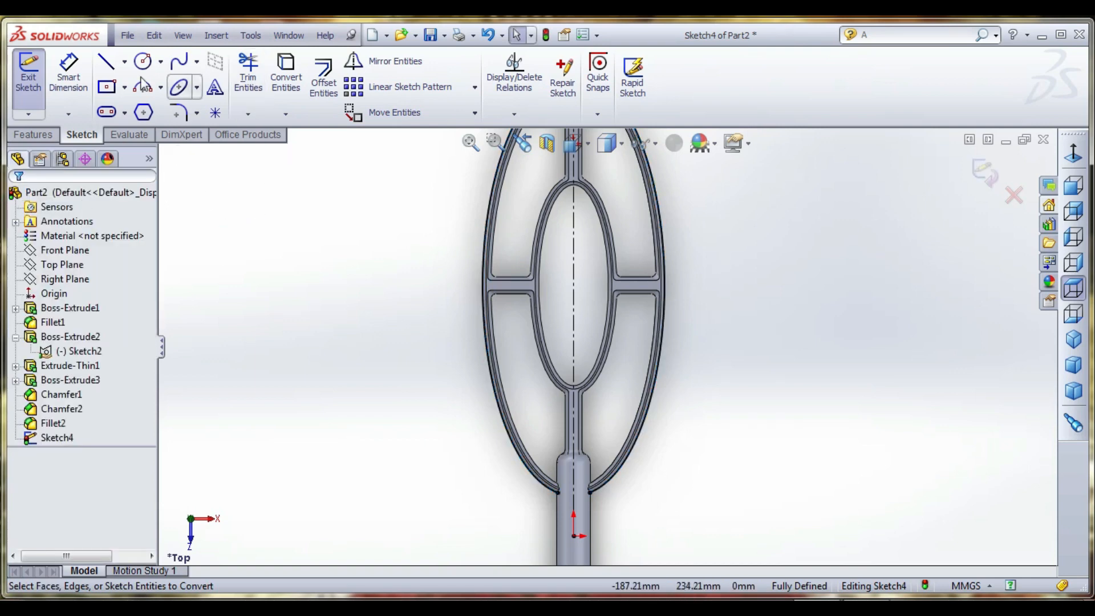
pyautogui.click(106, 62)
pyautogui.click(537, 508)
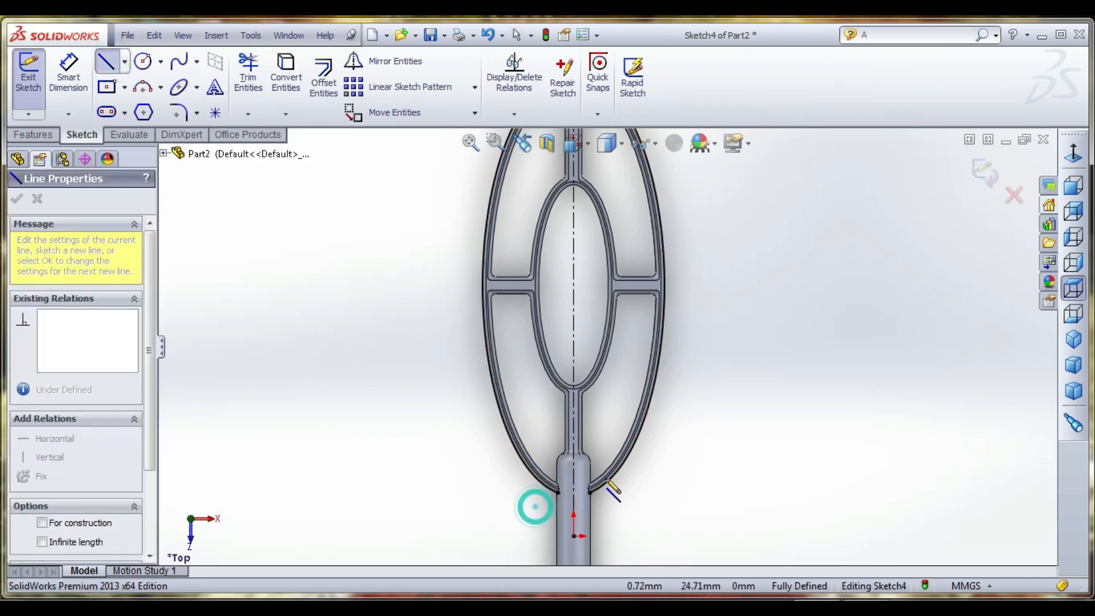
pyautogui.click(542, 398)
pyautogui.rightClick(304, 311)
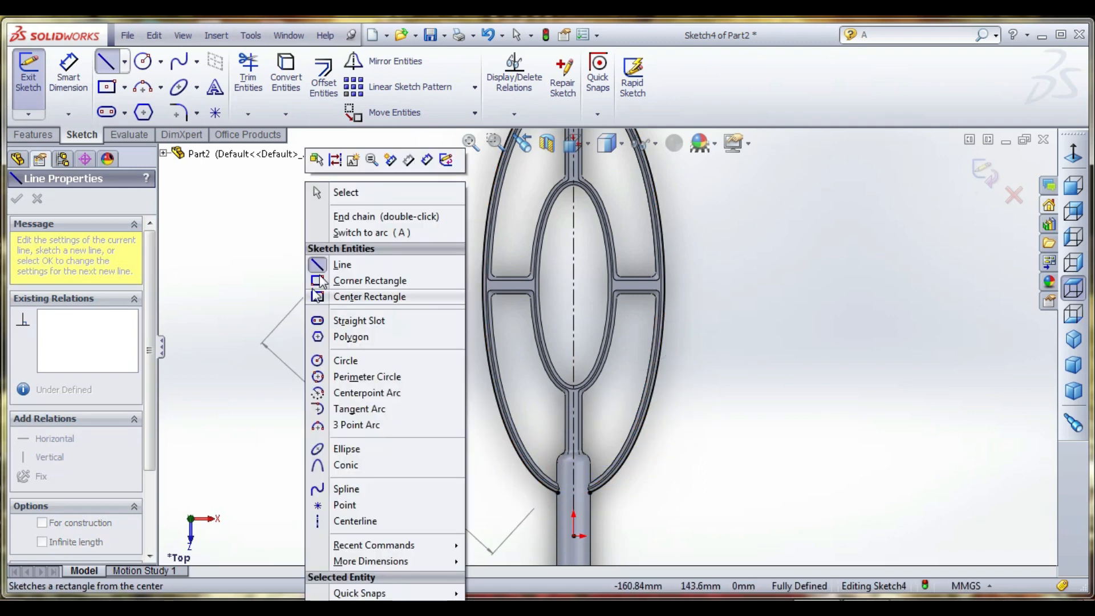
pyautogui.click(338, 192)
# - Sketch a diagonal line about 282 mm long crossing the handle end of the outer ring and extending beyond both sides
pyautogui.click(107, 66)
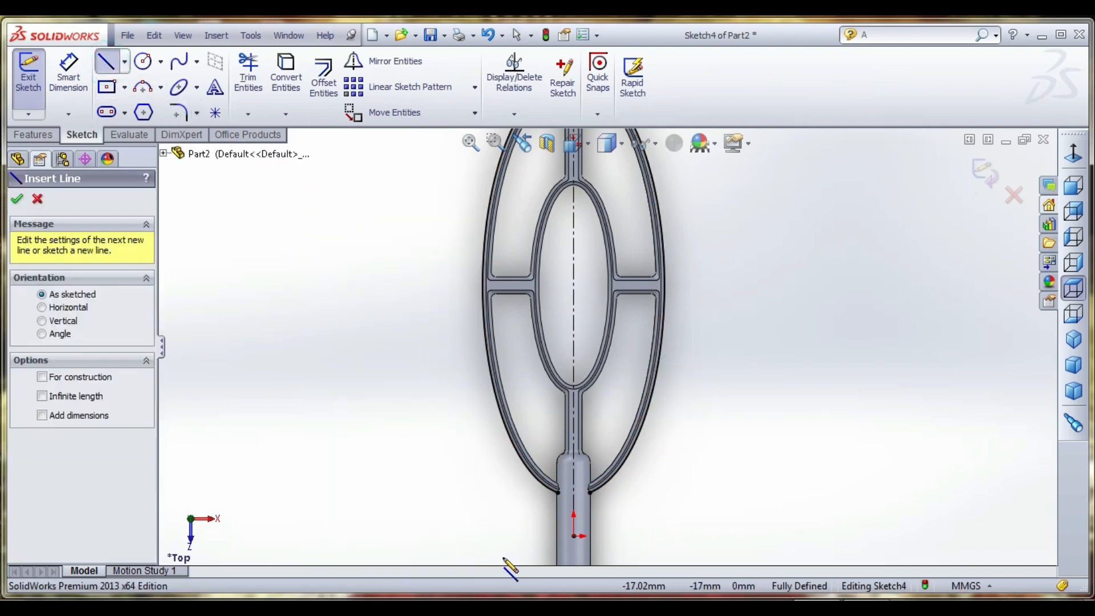
pyautogui.click(462, 550)
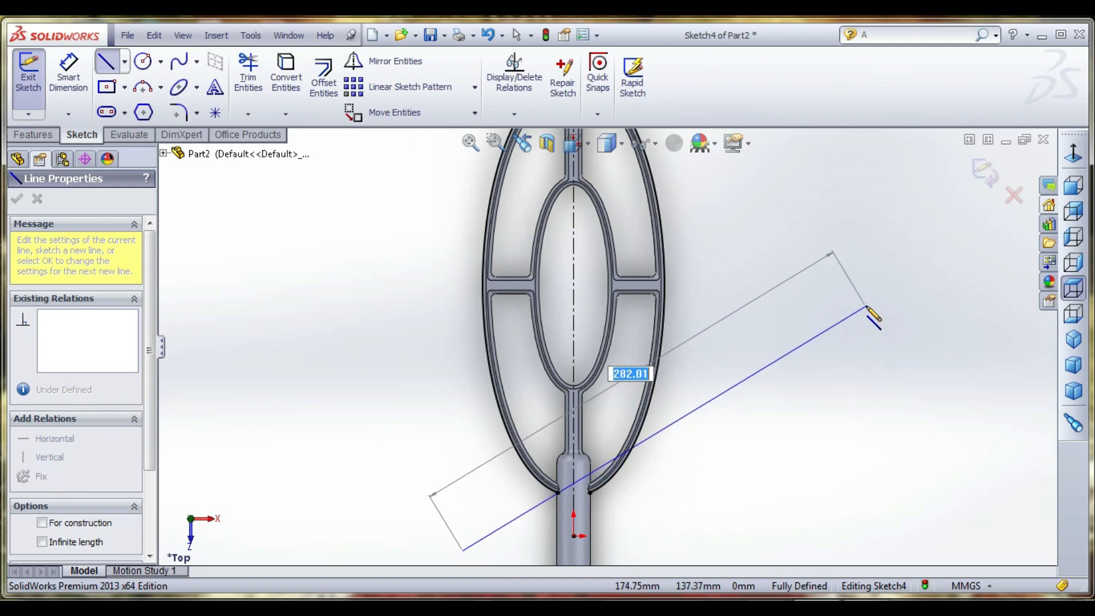
pyautogui.click(866, 306)
pyautogui.rightClick(306, 298)
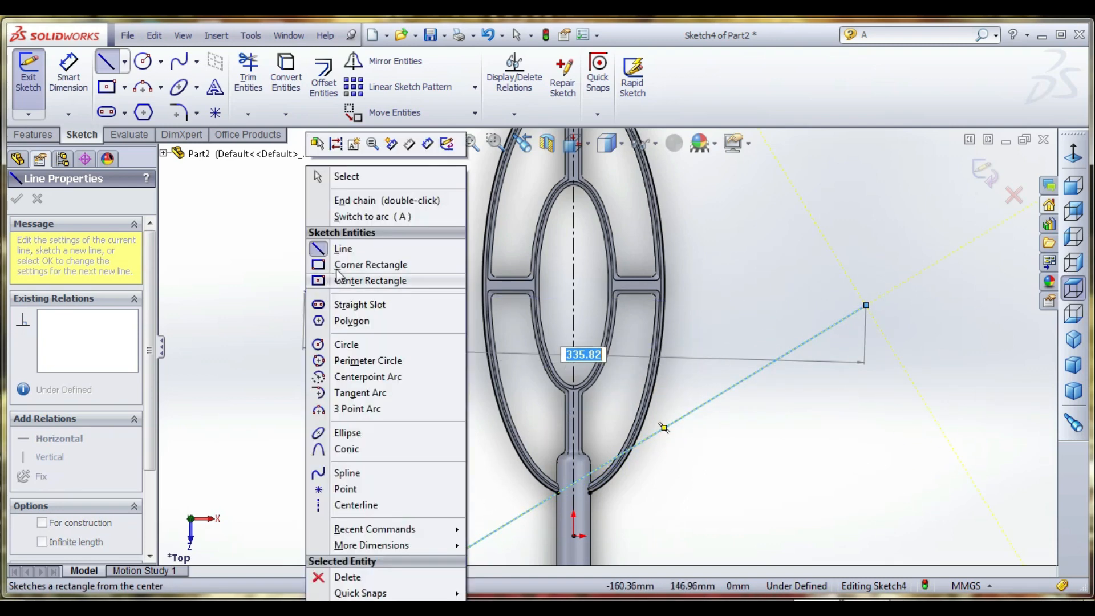
pyautogui.click(349, 184)
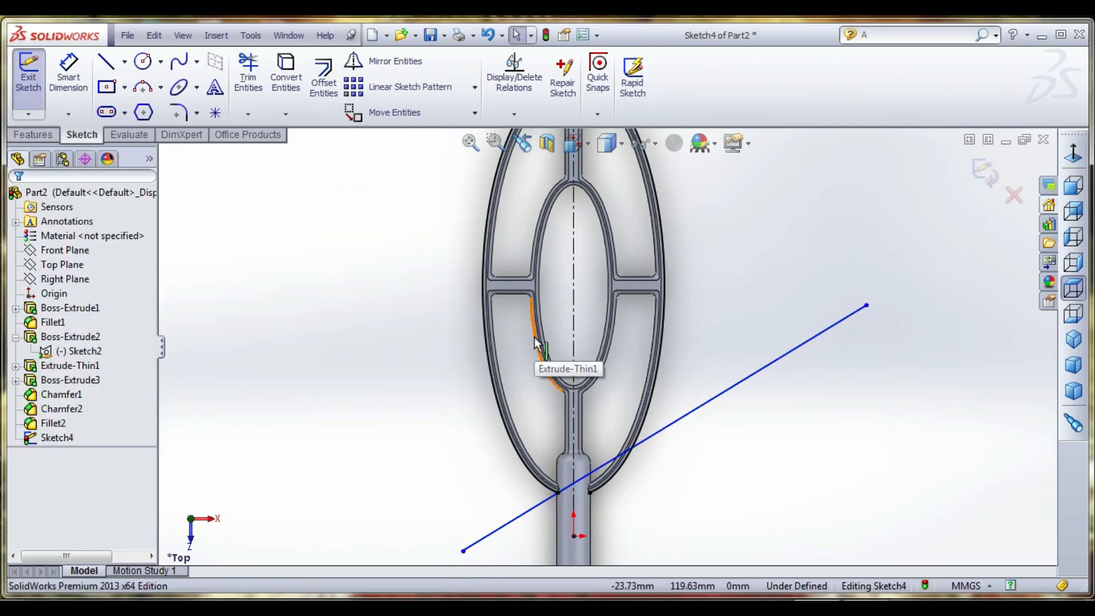
# - Sketch an oppositely sloping diagonal line across the far end of the outer ring, starting just outside the ring
pyautogui.scroll(3, 576, 376)
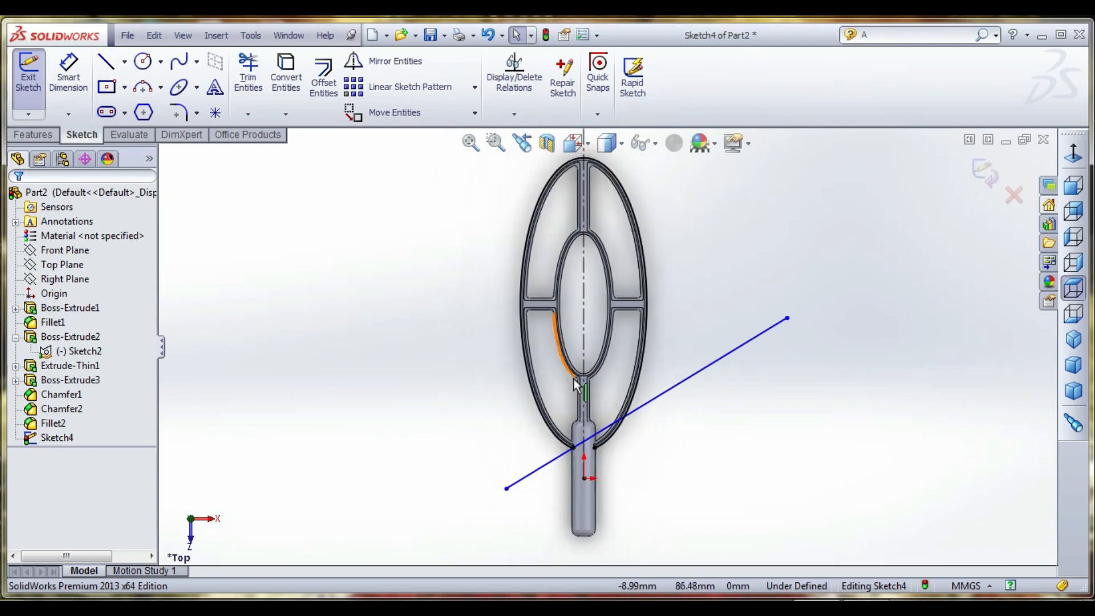
pyautogui.click(106, 61)
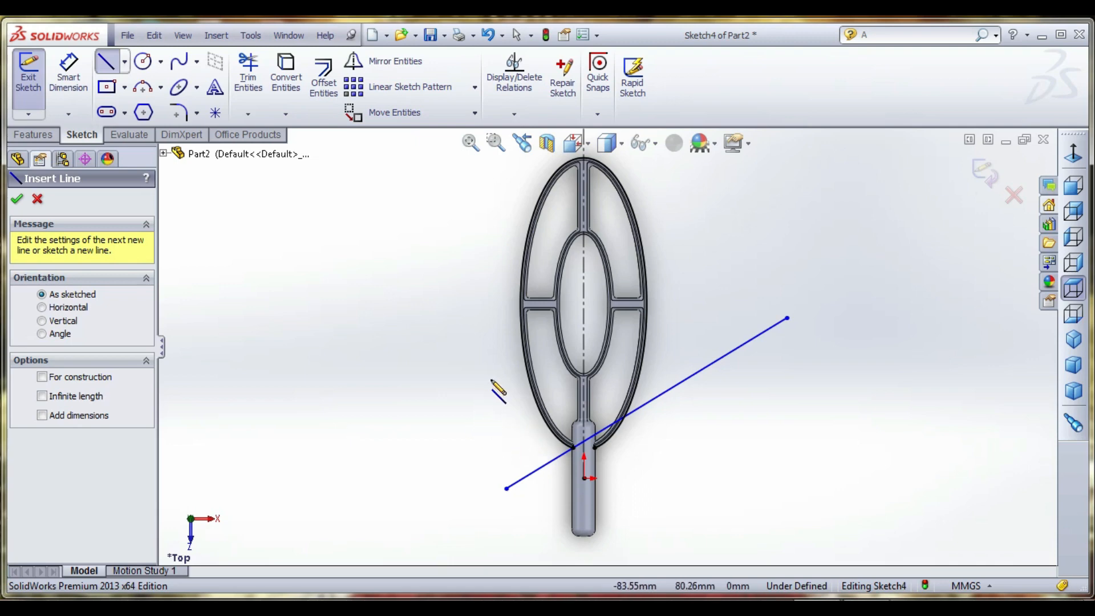
pyautogui.scroll(1, 608, 174)
pyautogui.scroll(-2, 609, 171)
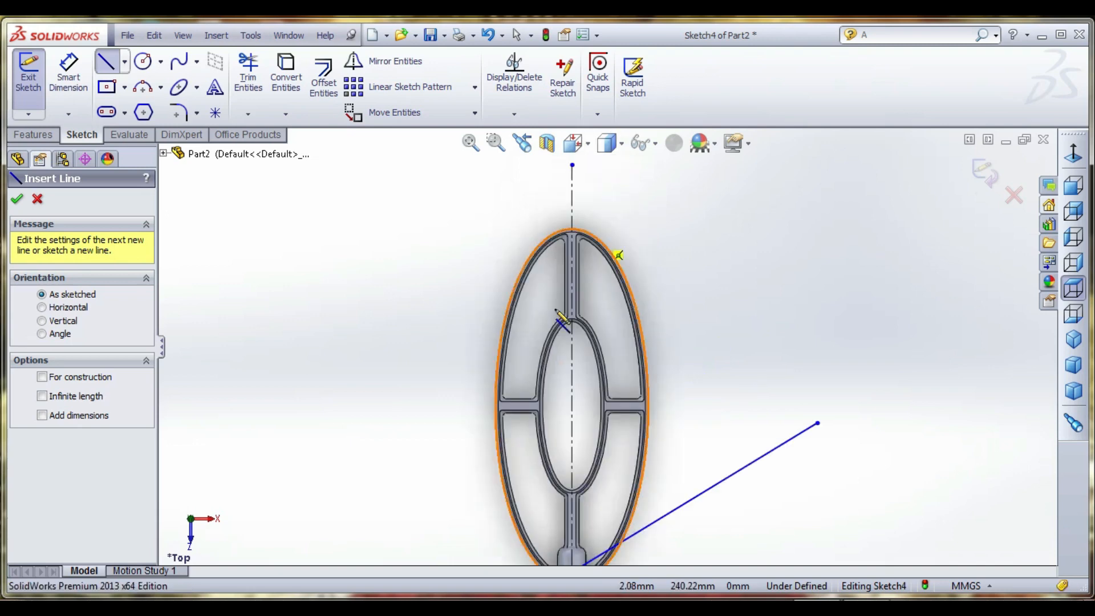
pyautogui.click(517, 218)
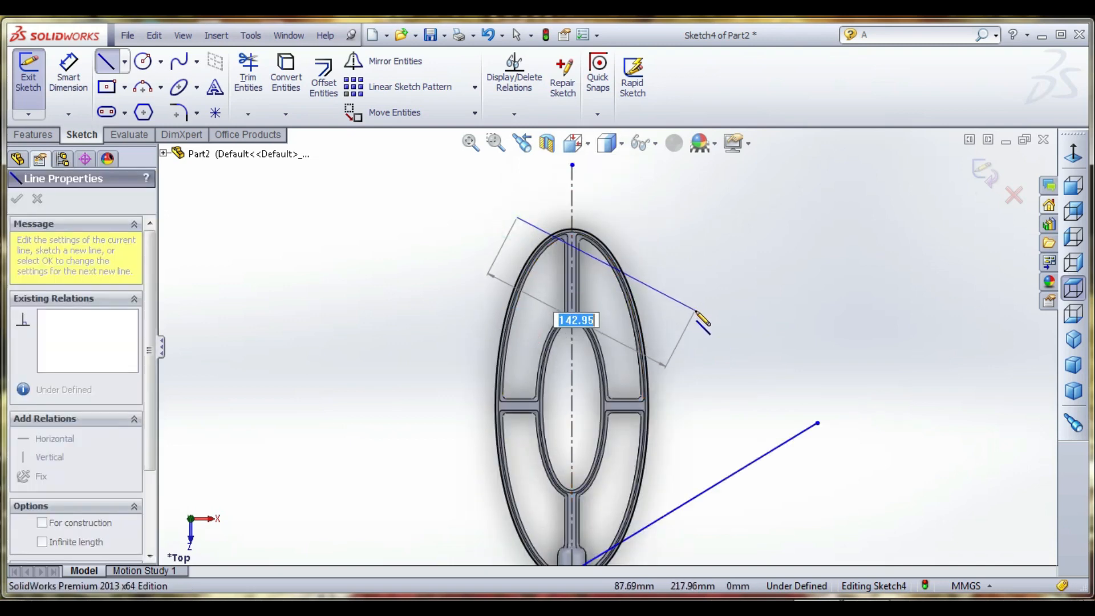
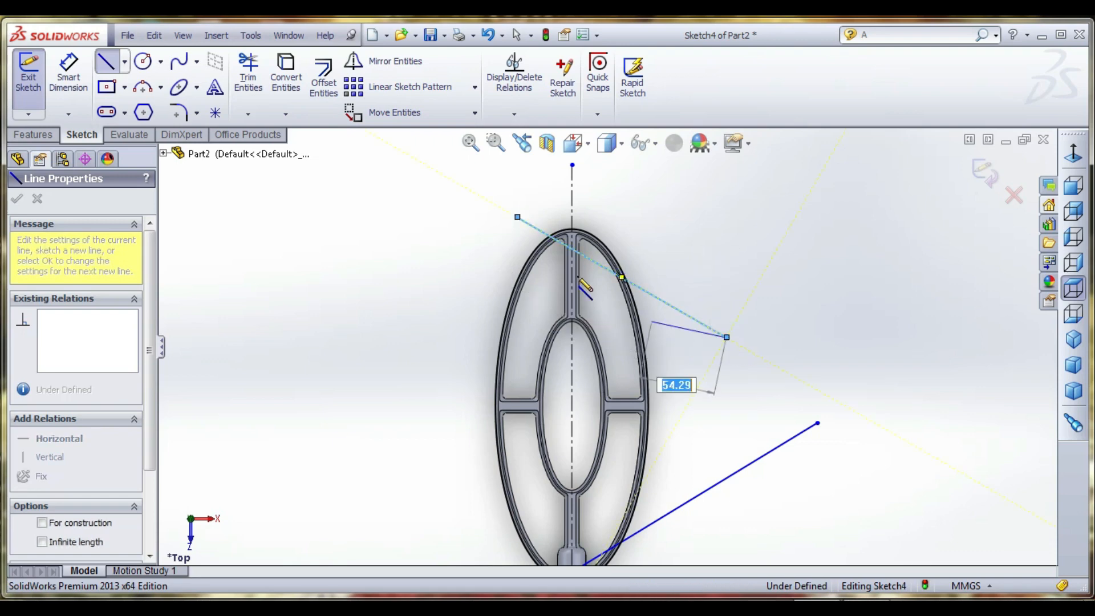
# - Set a 45° angle between the diagonal line at the handle end and the vertical centerline
pyautogui.rightClick(623, 277)
pyautogui.click(664, 178)
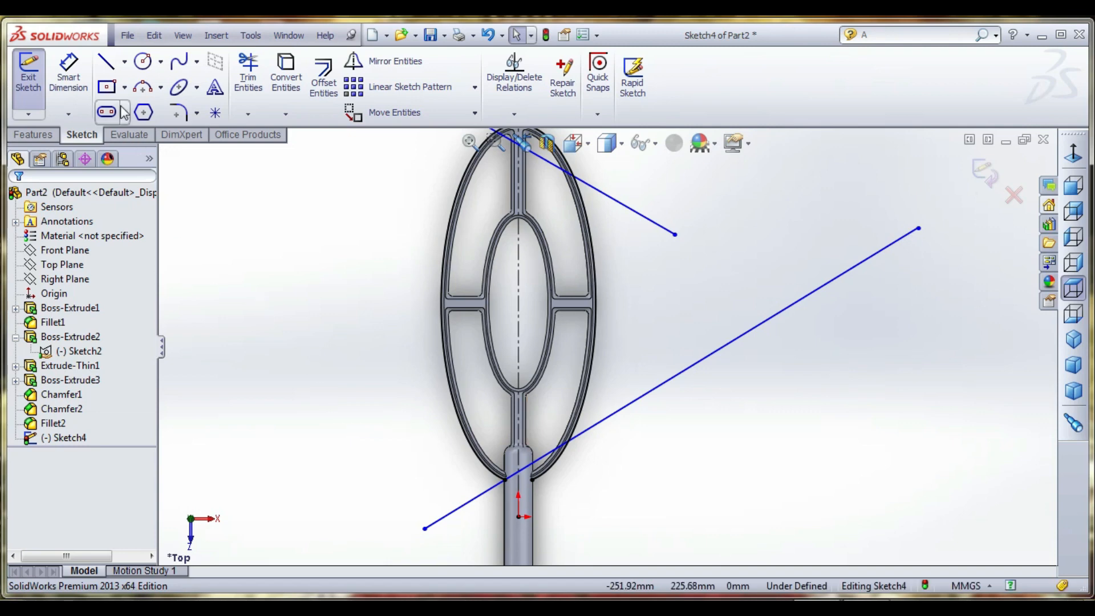
pyautogui.click(68, 72)
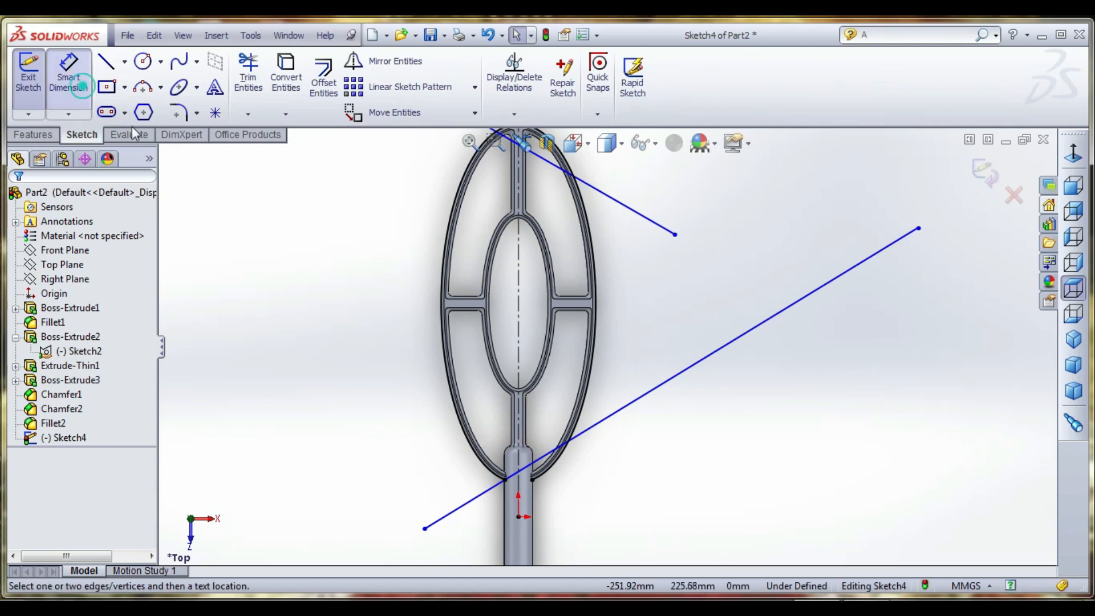
pyautogui.click(545, 459)
pyautogui.click(518, 435)
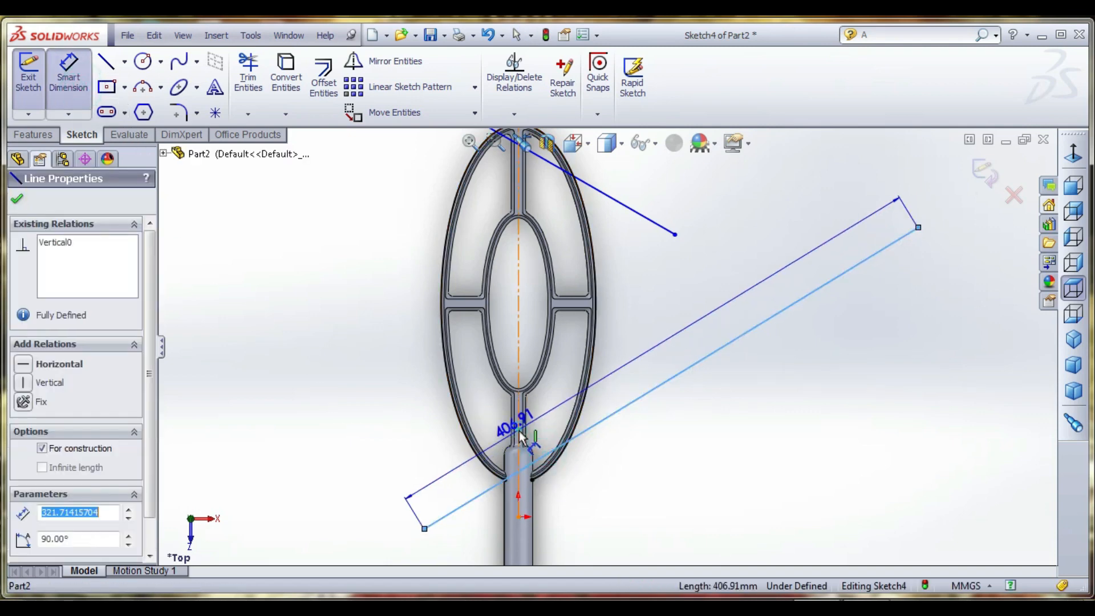
pyautogui.click(540, 431)
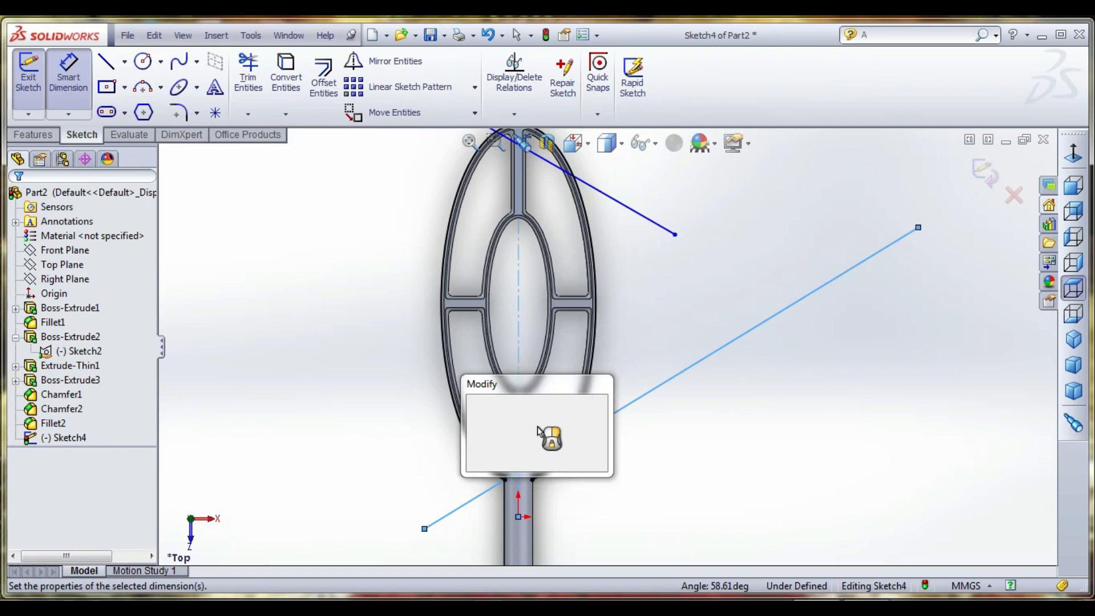
pyautogui.write('45')
pyautogui.press('Return')
# - Dimension the far-end diagonal line at 45° to the vertical centerline
pyautogui.scroll(2, 582, 465)
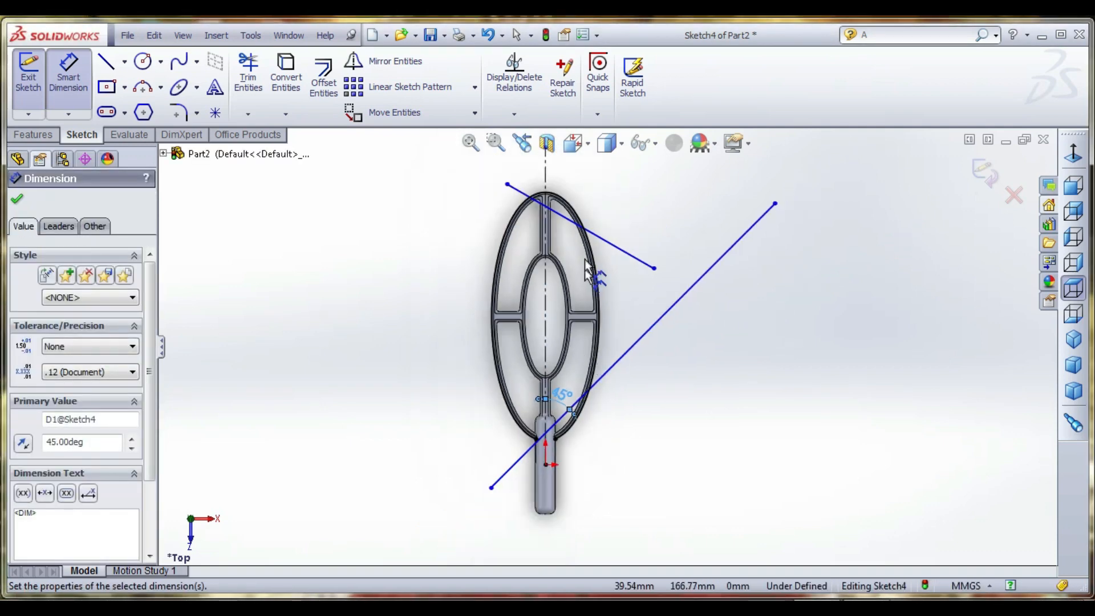
pyautogui.scroll(-3, 571, 201)
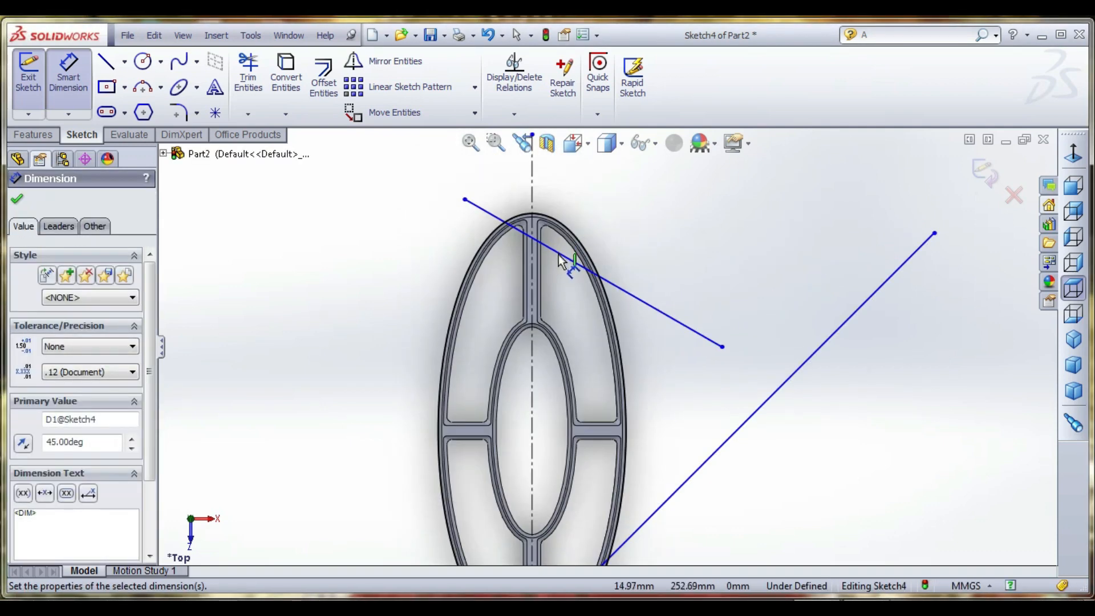
pyautogui.click(559, 259)
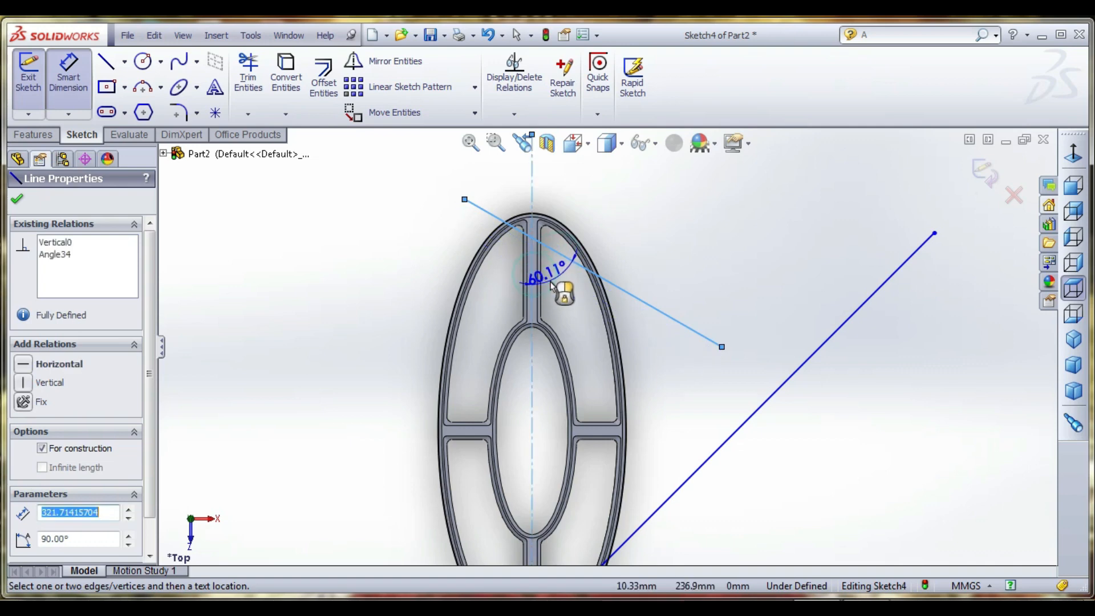
pyautogui.click(553, 285)
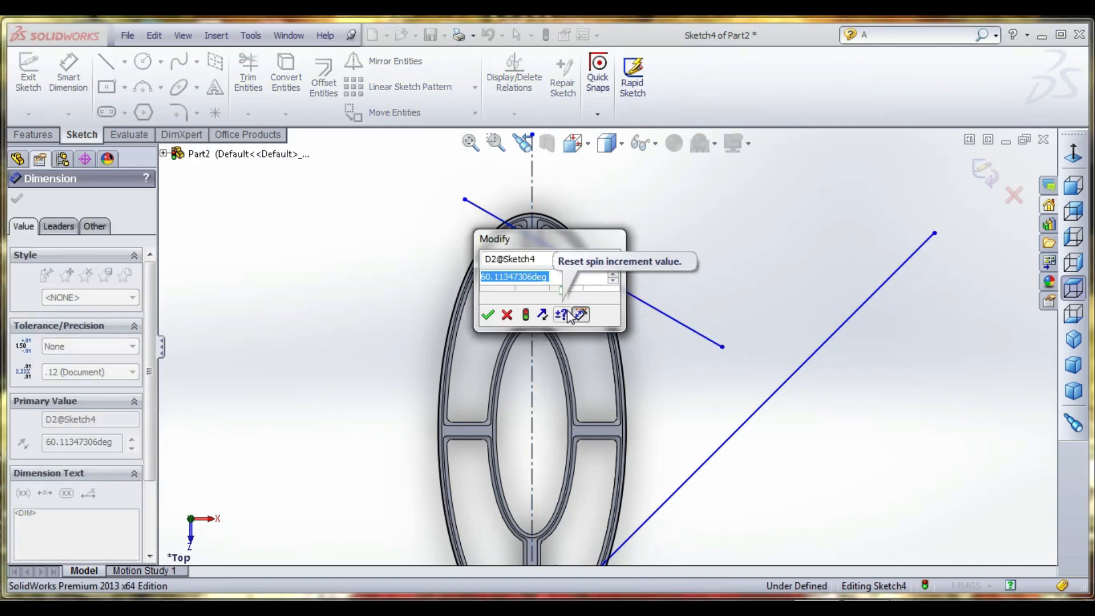
pyautogui.write('45')
pyautogui.press('Return')
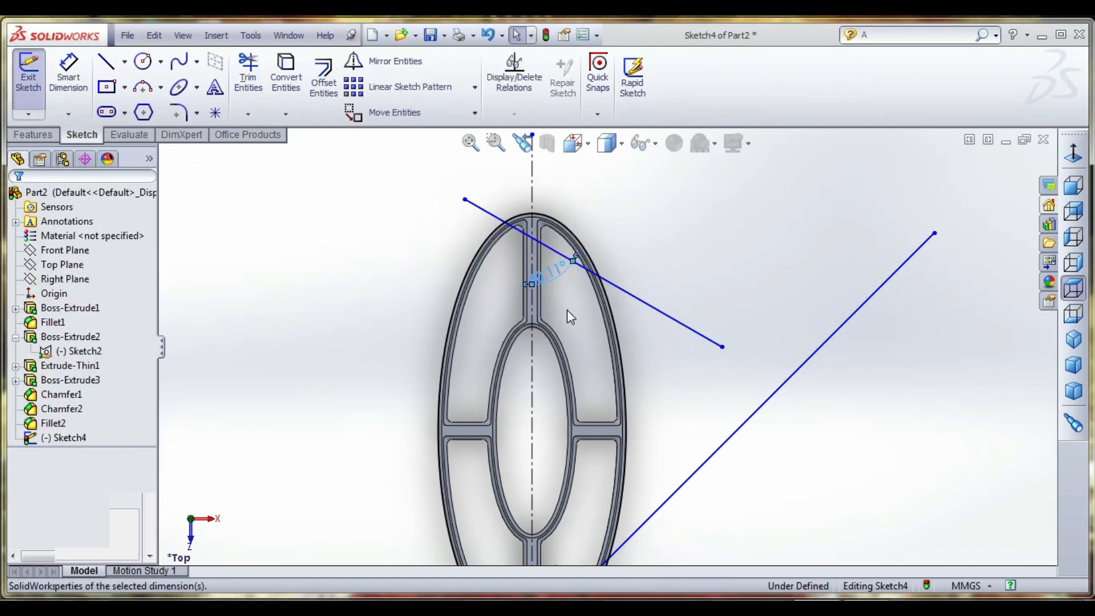
# - Create a linear sketch pattern of the handle-end diagonal with 29 instances at 10 mm spacing along the reversed X-axis
pyautogui.scroll(5, 567, 309)
pyautogui.scroll(-2, 572, 454)
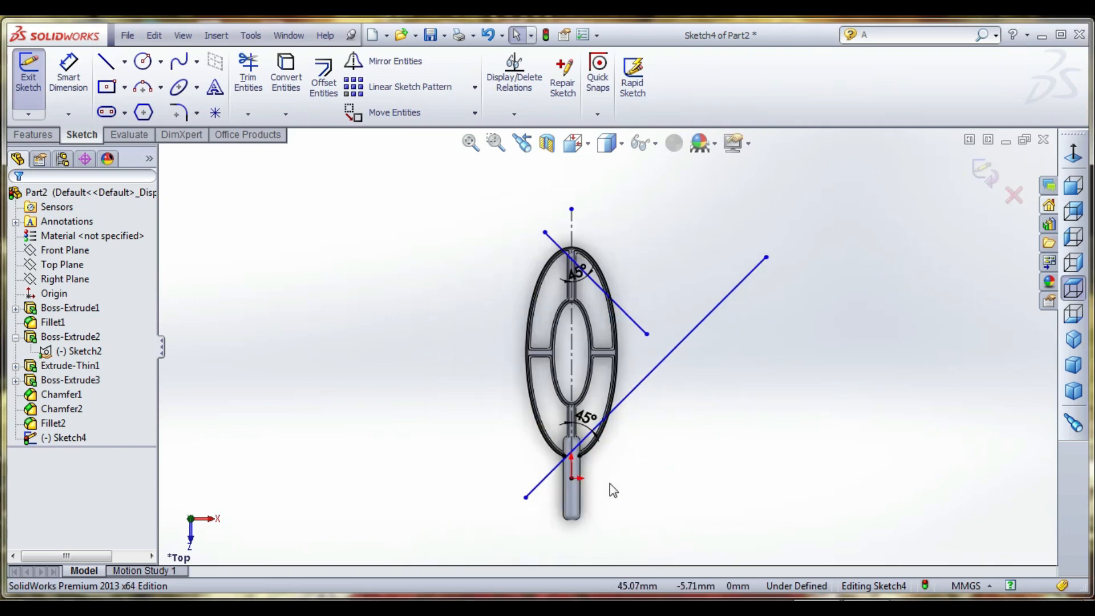
pyautogui.click(649, 386)
pyautogui.click(403, 87)
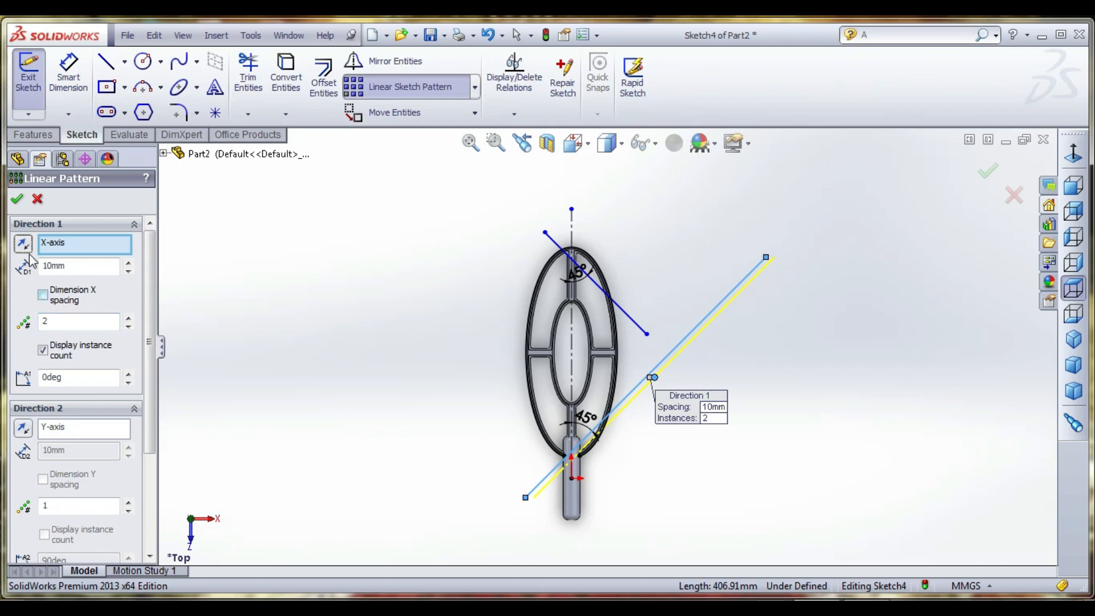
pyautogui.click(23, 243)
pyautogui.click(128, 317)
pyautogui.click(128, 317)
pyautogui.click(128, 317)
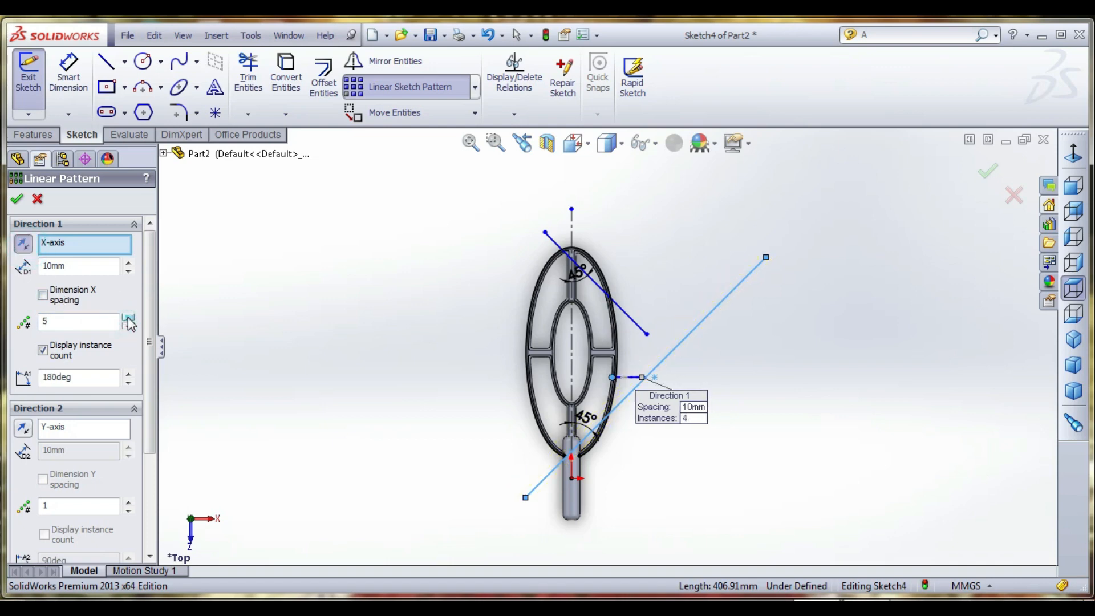
pyautogui.click(128, 318)
pyautogui.click(128, 318)
pyautogui.click(129, 318)
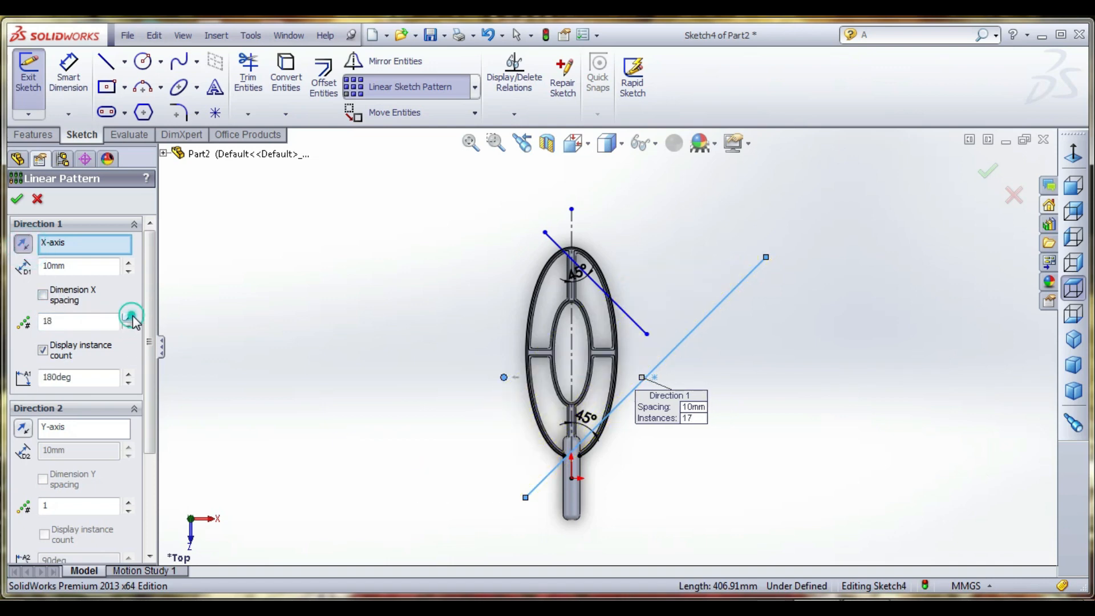
pyautogui.click(130, 318)
pyautogui.click(129, 318)
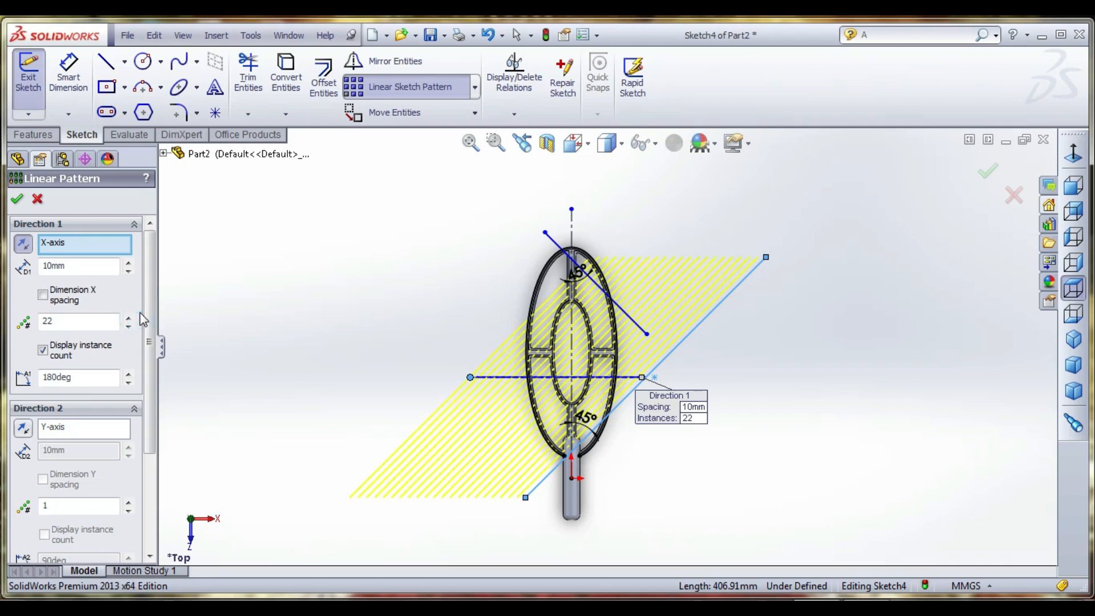
pyautogui.click(128, 317)
pyautogui.click(128, 318)
pyautogui.click(128, 317)
pyautogui.click(128, 318)
pyautogui.click(129, 318)
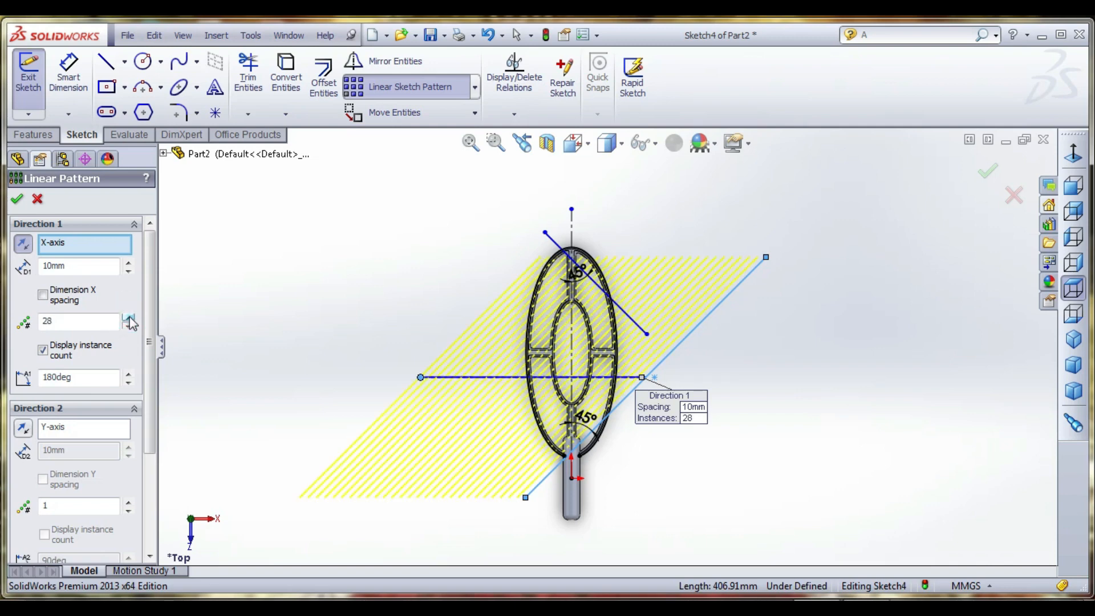
pyautogui.click(128, 318)
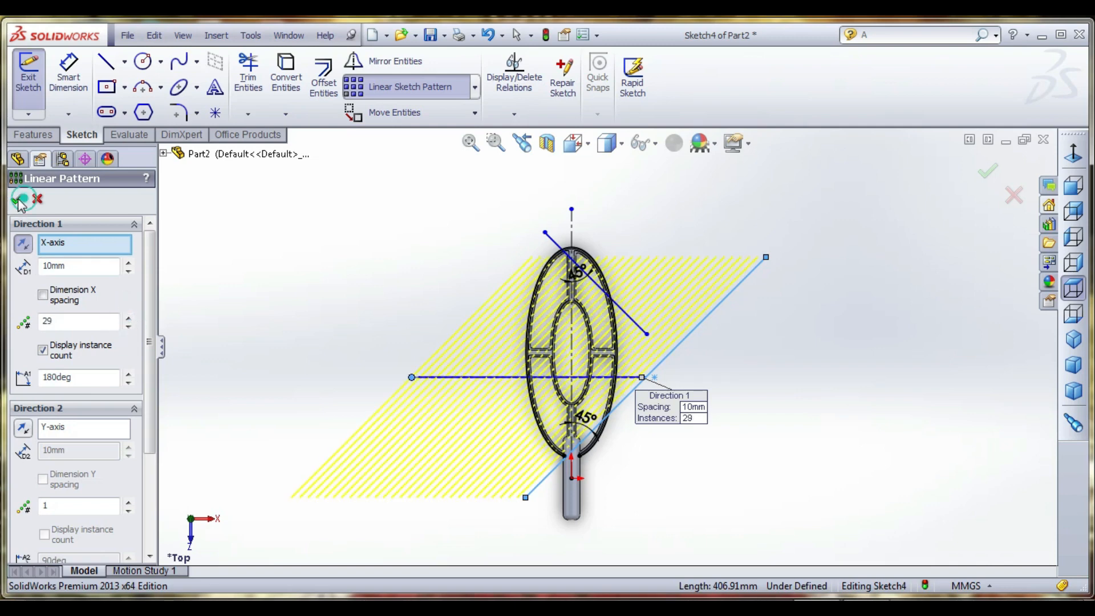
pyautogui.click(19, 199)
# - Stretch the patterned diagonal lines so their upper endpoints lie beyond the far end of the outer ring
pyautogui.scroll(-3, 664, 311)
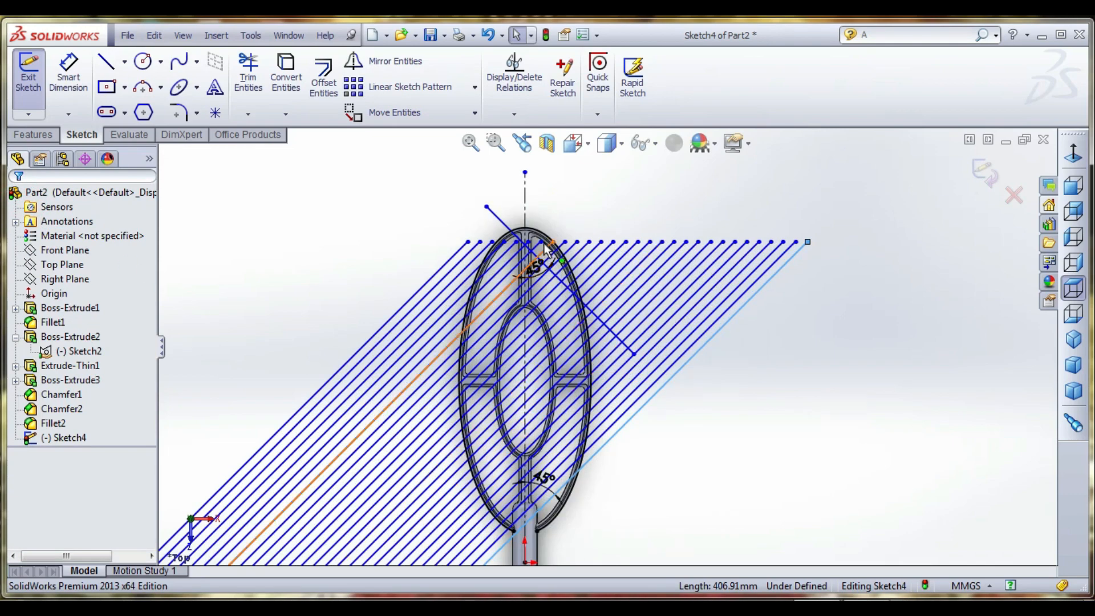
pyautogui.click(598, 203)
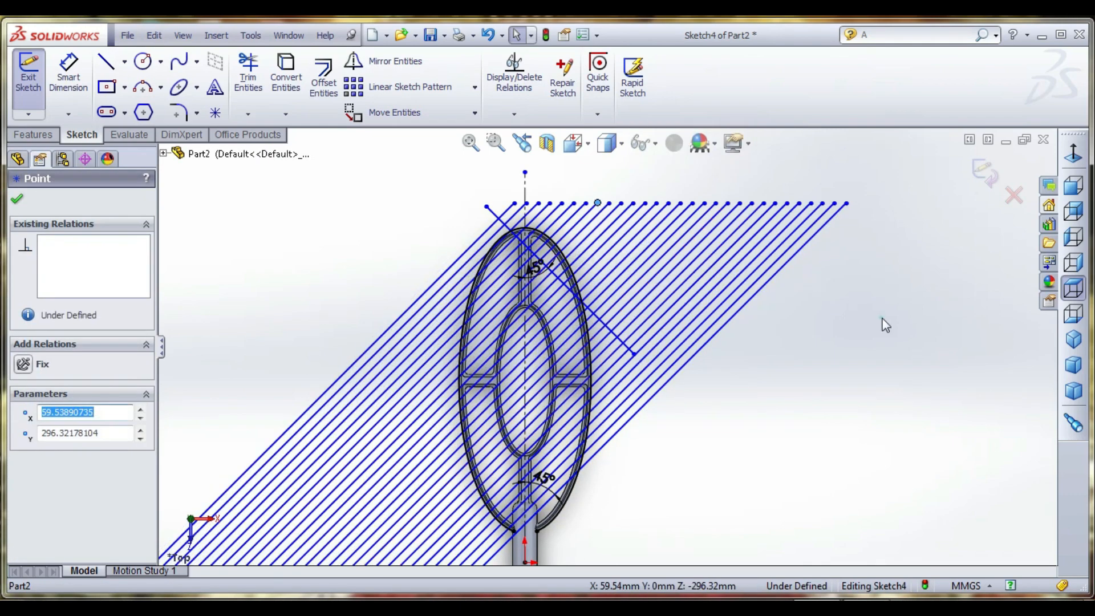
pyautogui.click(885, 321)
pyautogui.click(628, 345)
pyautogui.scroll(2, 625, 351)
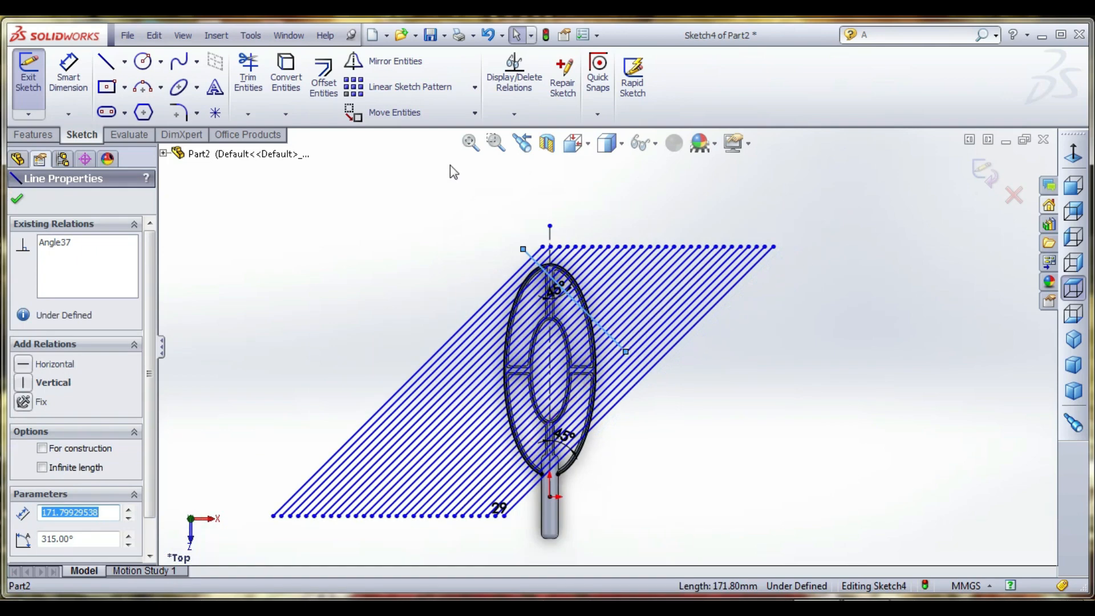
pyautogui.click(379, 61)
pyautogui.click(37, 199)
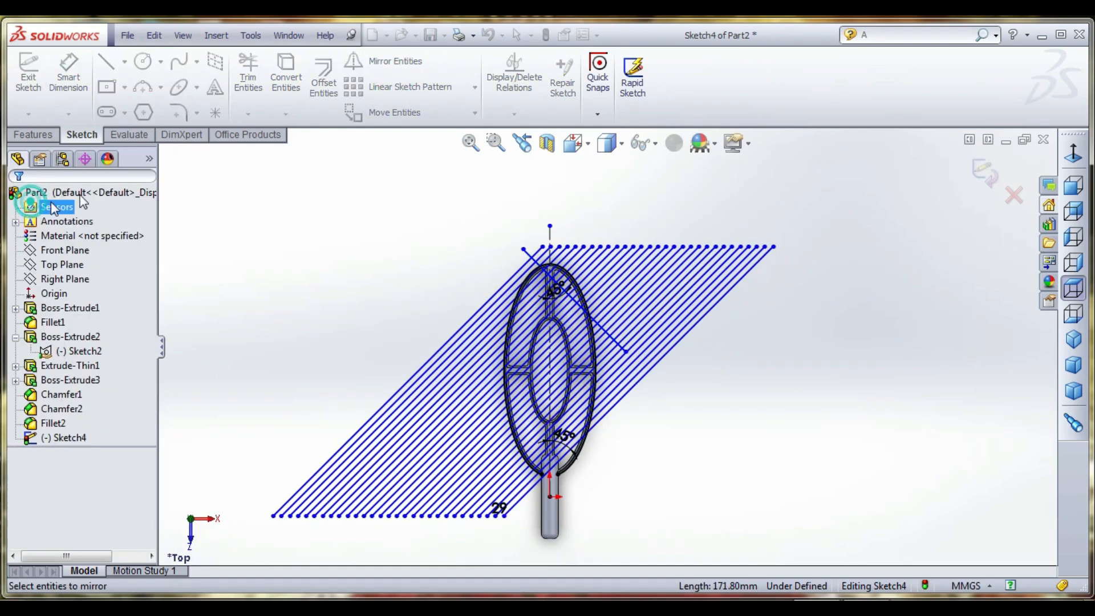
# - Pattern the far-end diagonal in 30 instances at 10 mm along the reversed X-axis, and stretch the lines past the ring's handle end
pyautogui.click(399, 87)
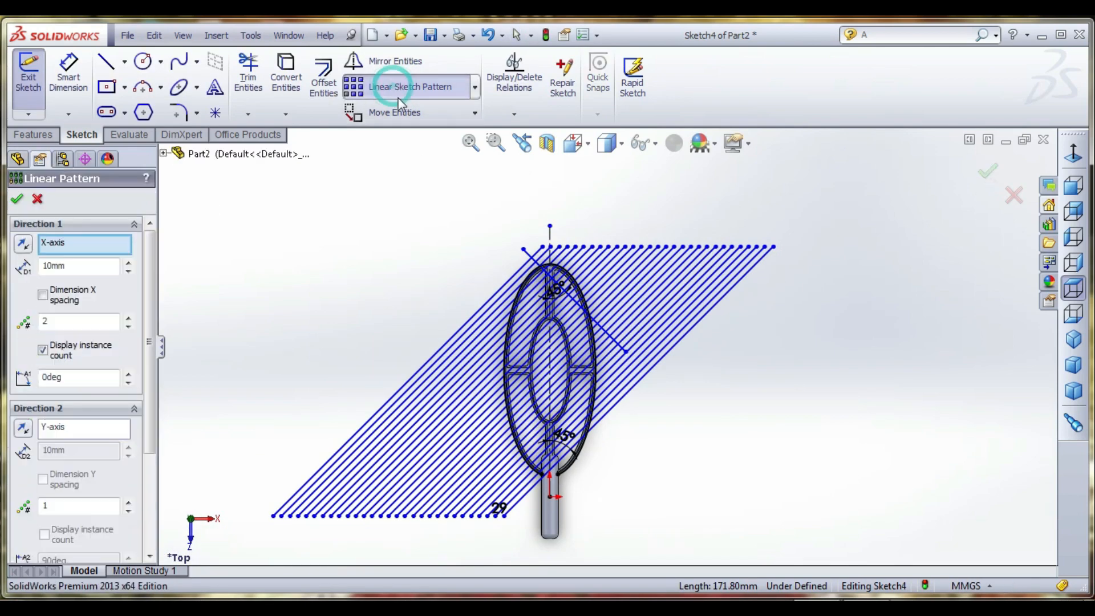
pyautogui.click(530, 260)
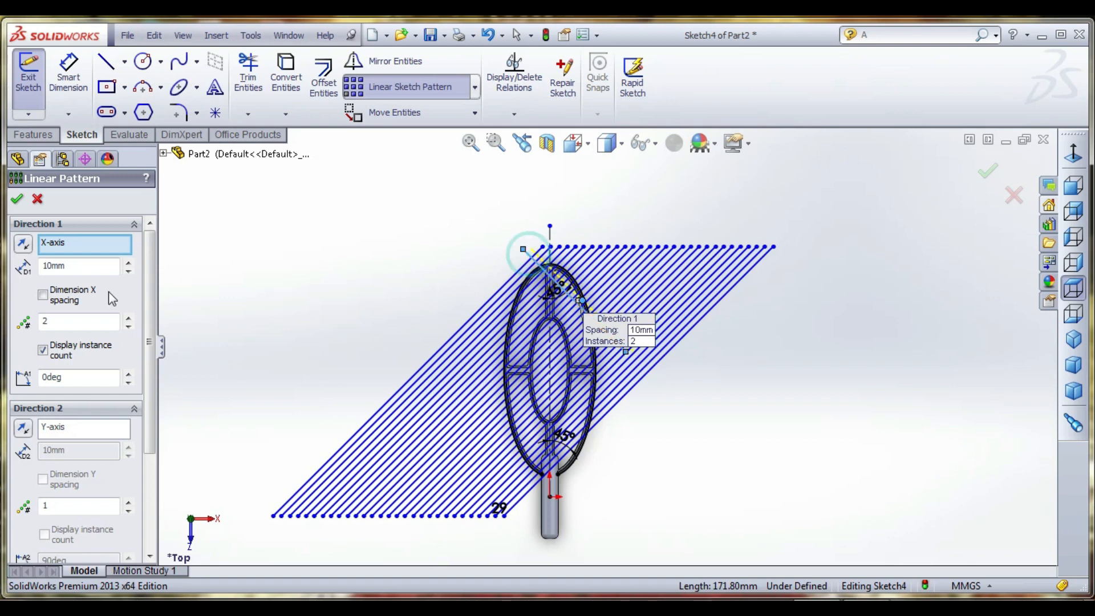
pyautogui.click(24, 245)
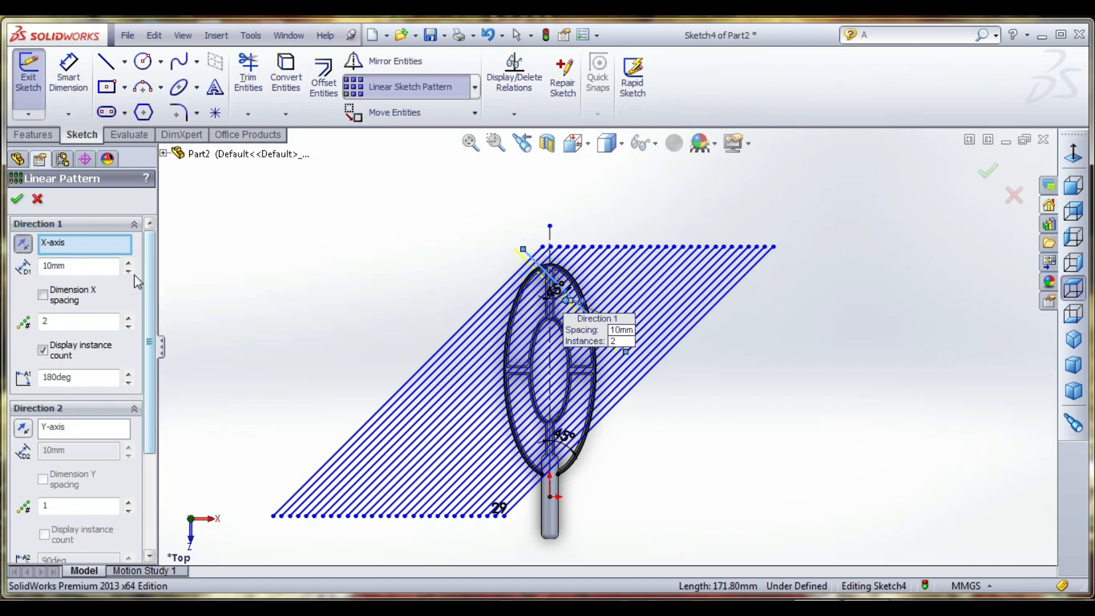
pyautogui.click(129, 317)
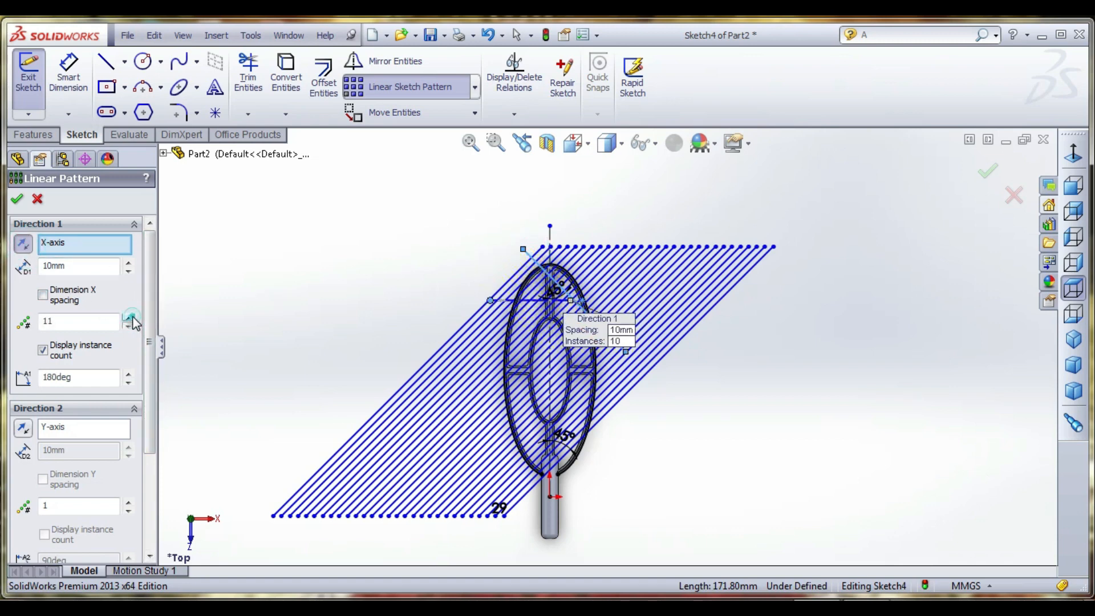
pyautogui.click(130, 318)
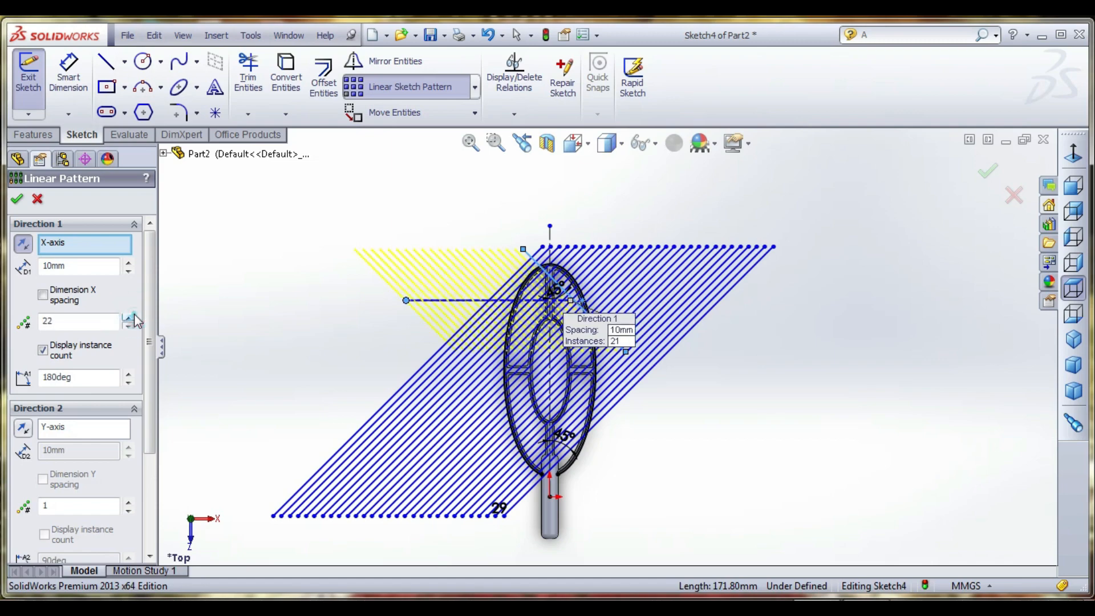
pyautogui.click(130, 318)
pyautogui.click(129, 317)
pyautogui.click(130, 317)
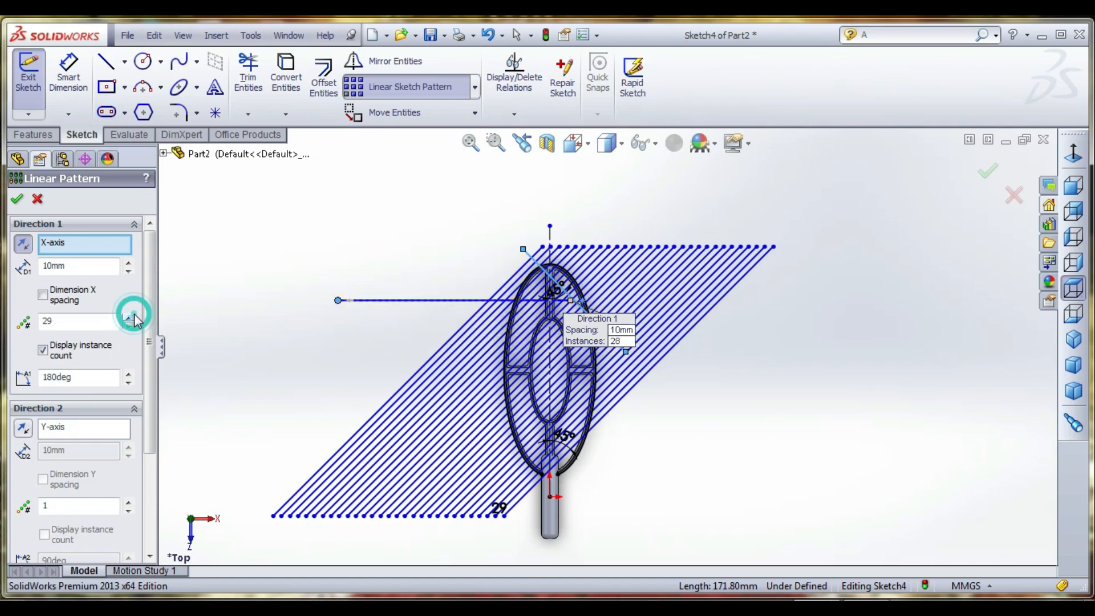
pyautogui.click(130, 317)
pyautogui.click(17, 199)
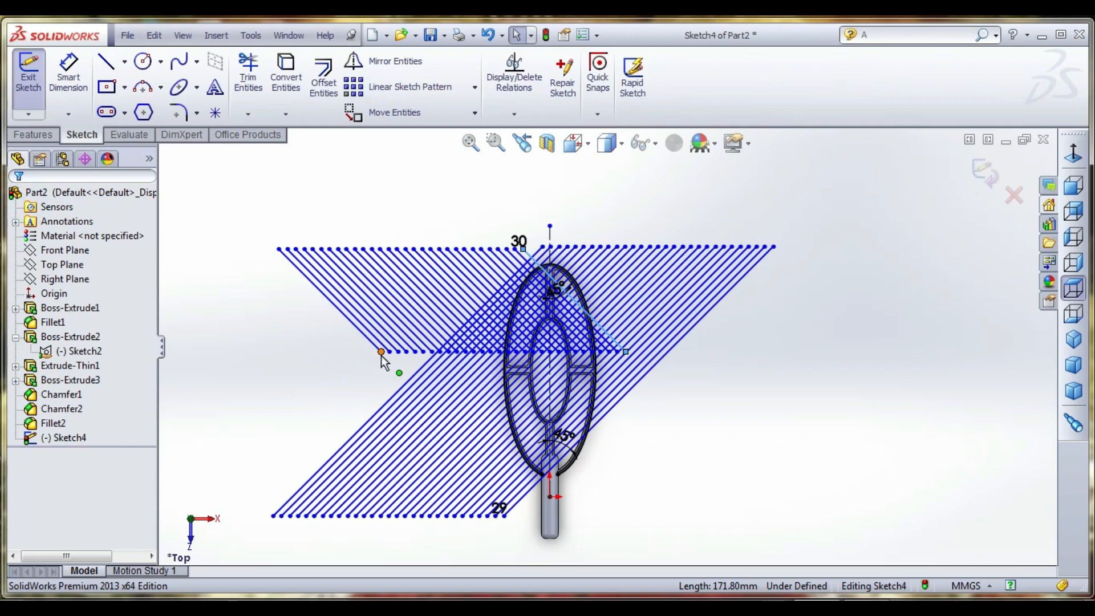
pyautogui.moveTo(381, 355); pyautogui.dragTo(509, 502)
pyautogui.click(769, 389)
# - Power trim the crossing mesh lines around the outside of the outer ring to cut away their outlying portions
pyautogui.scroll(-1, 733, 435)
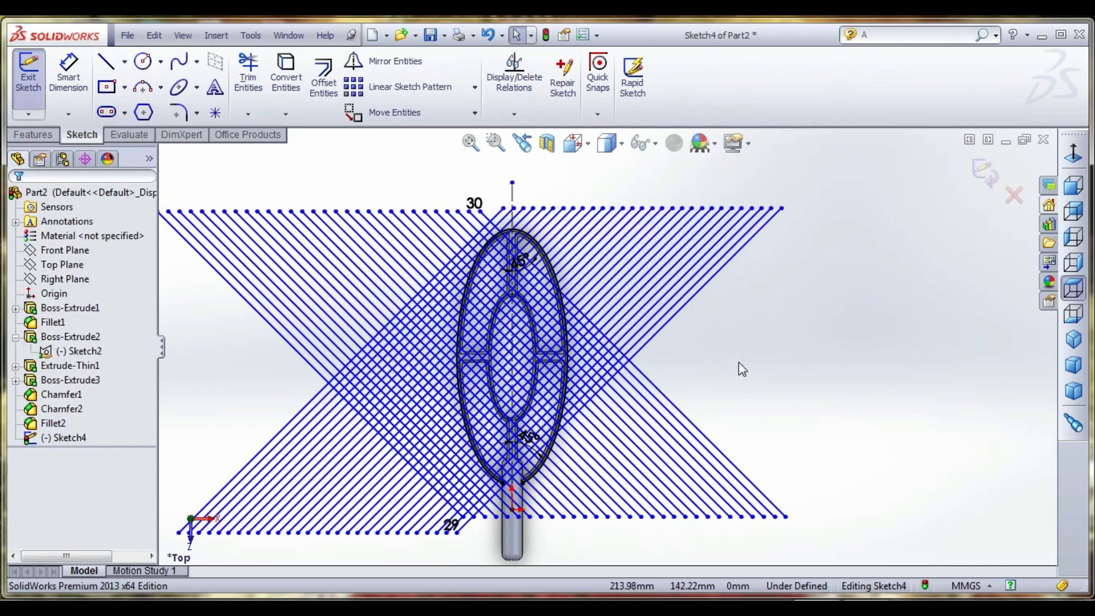
pyautogui.scroll(-1, 493, 475)
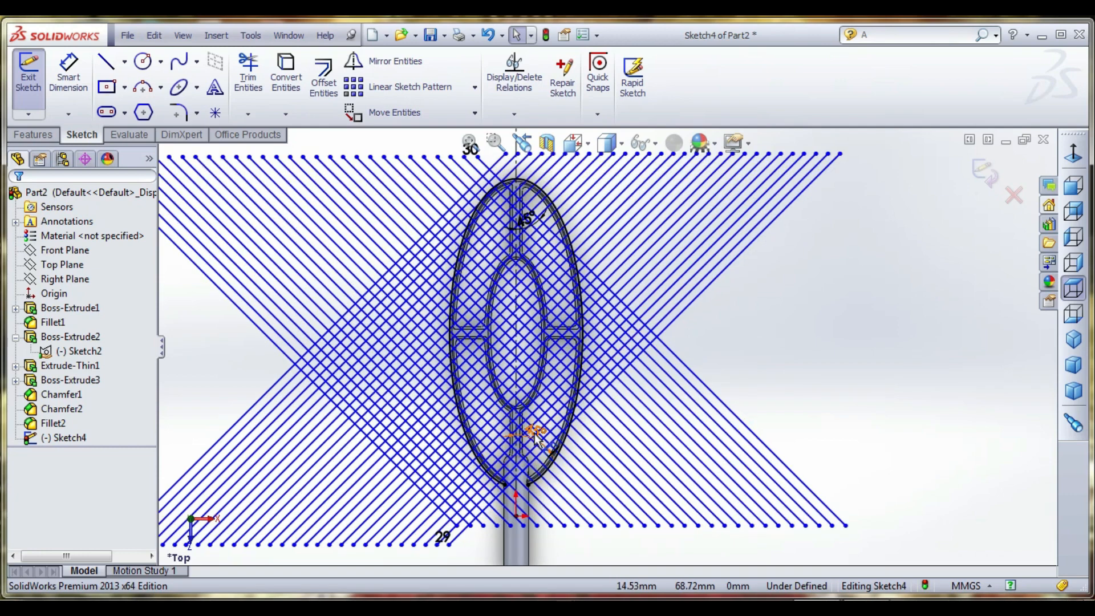
pyautogui.click(248, 77)
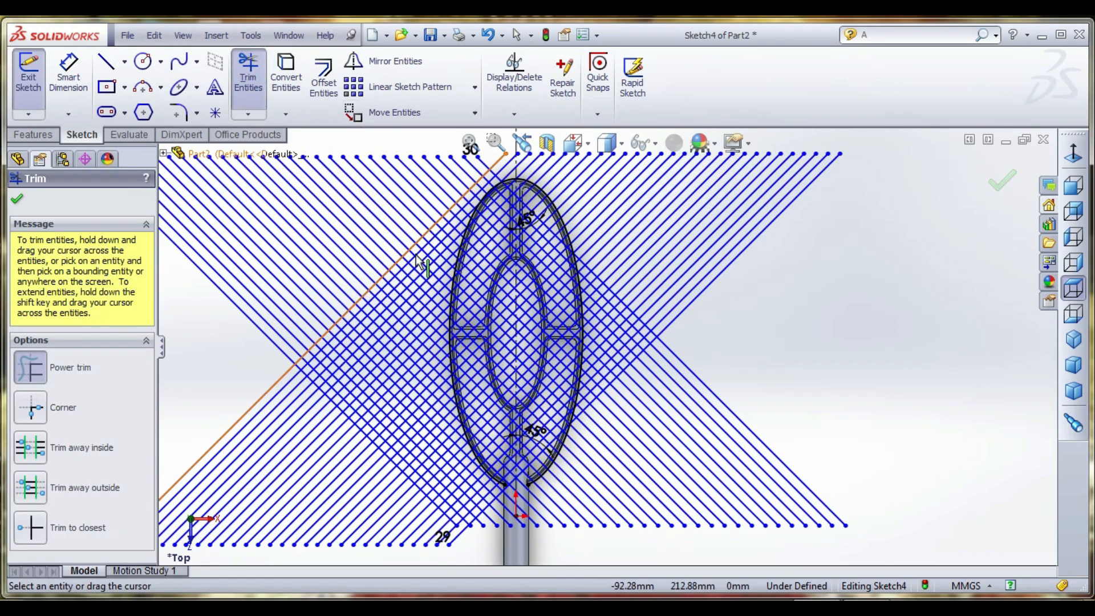
pyautogui.moveTo(574, 561)
pyautogui.mouseDown()
pyautogui.moveTo(616, 394)
pyautogui.moveTo(638, 240)
pyautogui.moveTo(610, 204)
pyautogui.moveTo(544, 173)
pyautogui.mouseUp()
pyautogui.moveTo(431, 194)
pyautogui.mouseDown()
pyautogui.moveTo(406, 239)
pyautogui.moveTo(419, 371)
pyautogui.mouseUp()
pyautogui.moveTo(438, 451); pyautogui.dragTo(479, 527)
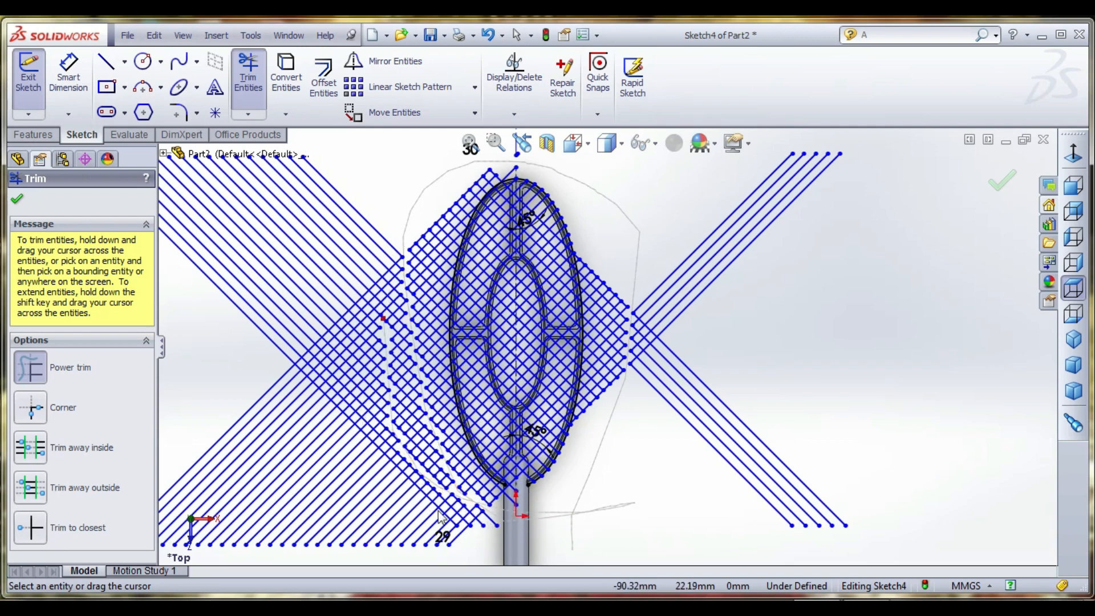
pyautogui.moveTo(455, 524)
pyautogui.mouseDown()
pyautogui.moveTo(448, 531)
pyautogui.moveTo(455, 523)
pyautogui.mouseUp()
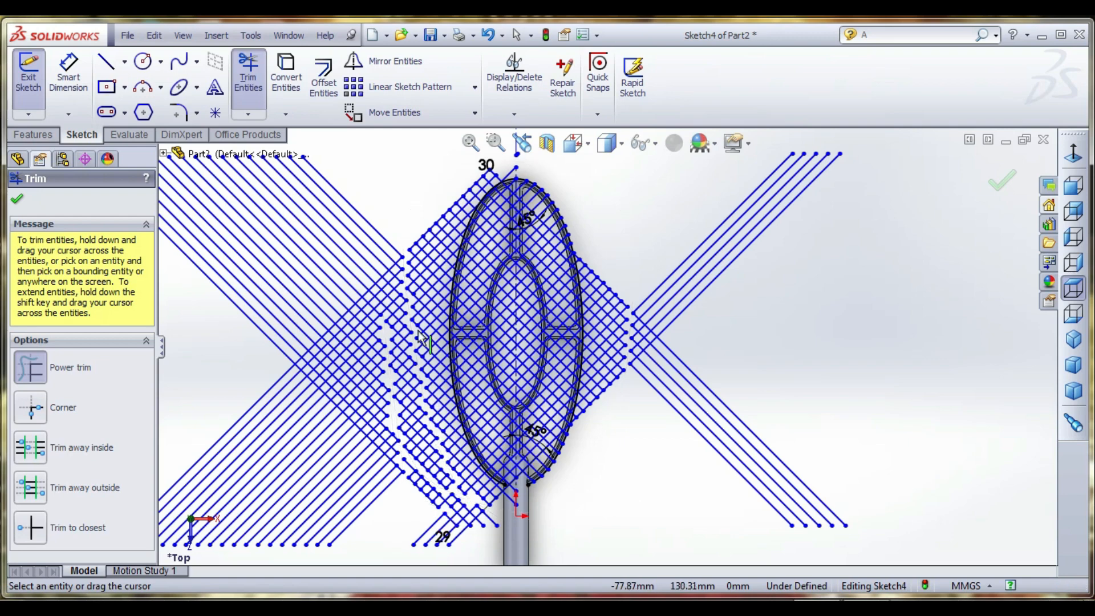
pyautogui.moveTo(393, 218)
pyautogui.mouseDown()
pyautogui.moveTo(354, 232)
pyautogui.moveTo(253, 308)
pyautogui.moveTo(406, 534)
pyautogui.moveTo(457, 535)
pyautogui.mouseUp()
pyautogui.moveTo(390, 515)
pyautogui.mouseDown()
pyautogui.moveTo(350, 417)
pyautogui.moveTo(364, 301)
pyautogui.mouseUp()
pyautogui.moveTo(346, 426); pyautogui.dragTo(323, 329)
pyautogui.press('Escape')
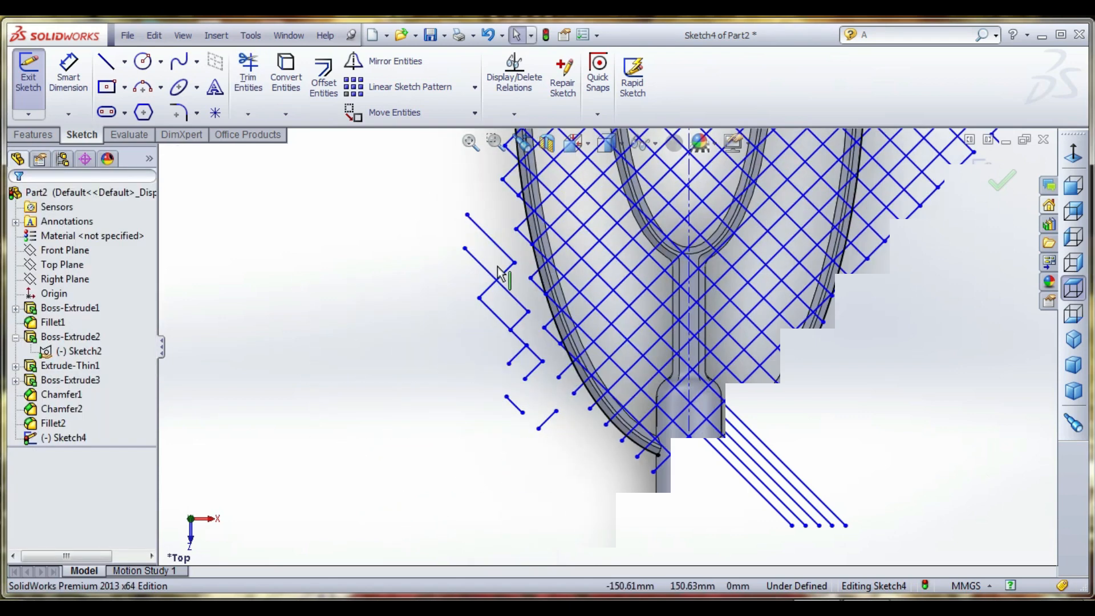
# - Delete the stray mesh remnants outside the outer ring's left side, working down towards the handle end
pyautogui.moveTo(422, 194); pyautogui.dragTo(481, 300)
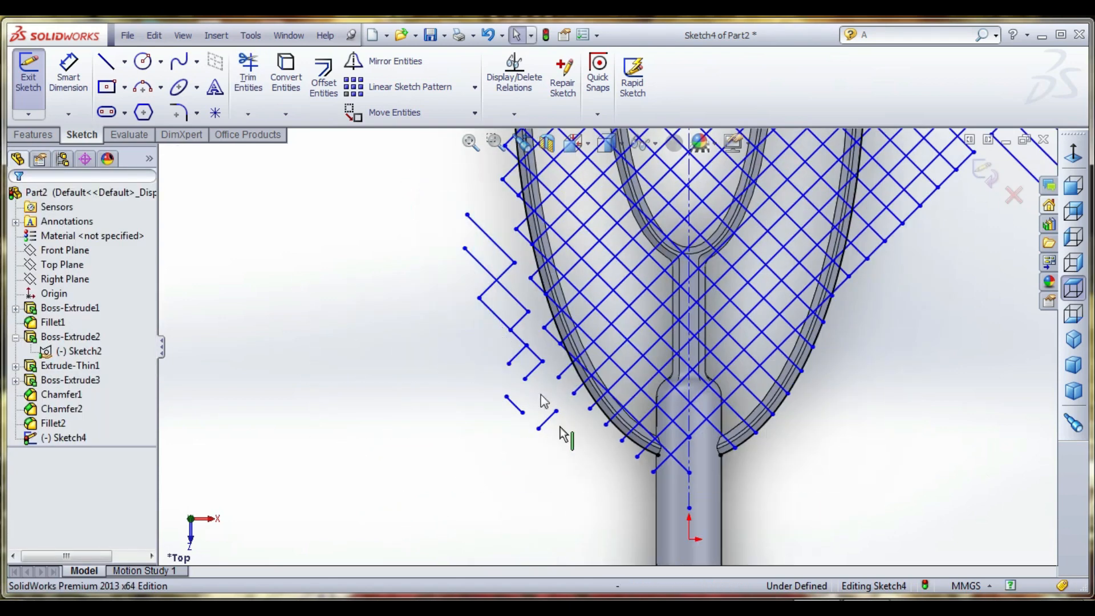
pyautogui.scroll(-2, 560, 426)
pyautogui.moveTo(415, 182)
pyautogui.mouseDown()
pyautogui.moveTo(521, 317)
pyautogui.moveTo(513, 301)
pyautogui.mouseUp()
pyautogui.press('Delete')
pyautogui.click(489, 216)
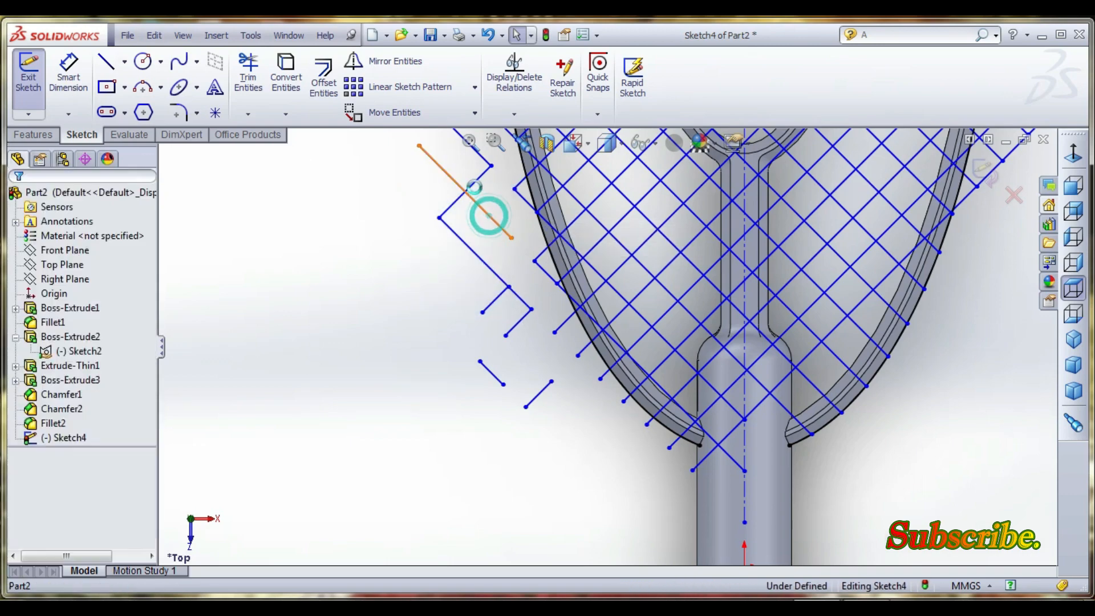
pyautogui.press('Delete')
pyautogui.click(477, 181)
pyautogui.press('Delete')
pyautogui.click(482, 155)
pyautogui.press('Delete')
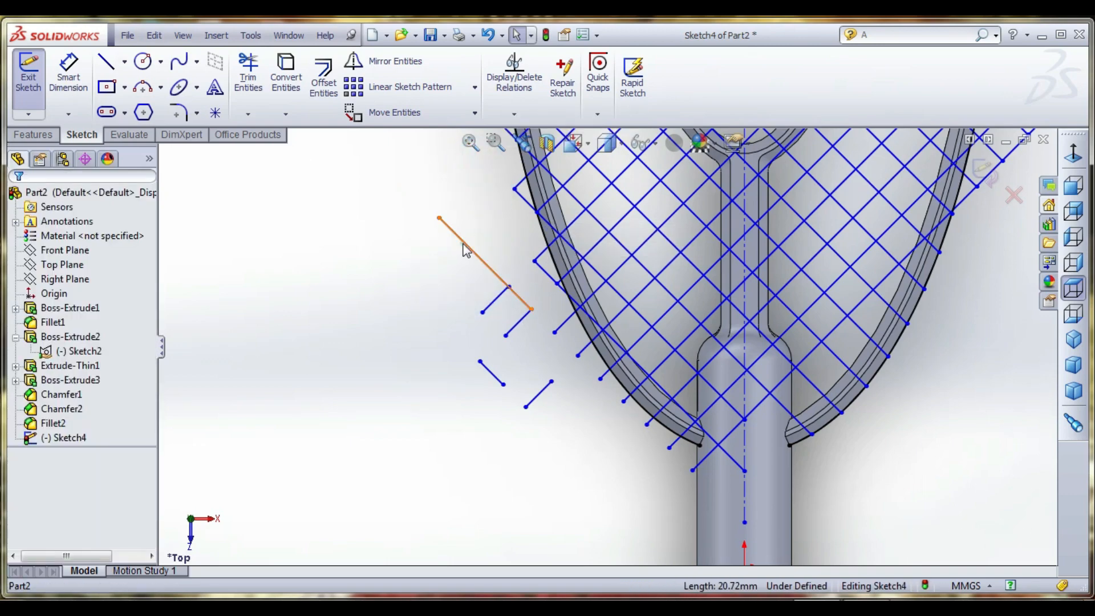
# - Delete the remaining loose diagonal segments left of the outer ring near the handle junction
pyautogui.click(463, 244)
pyautogui.press('Delete')
pyautogui.click(501, 299)
pyautogui.click(519, 320)
pyautogui.press('Delete')
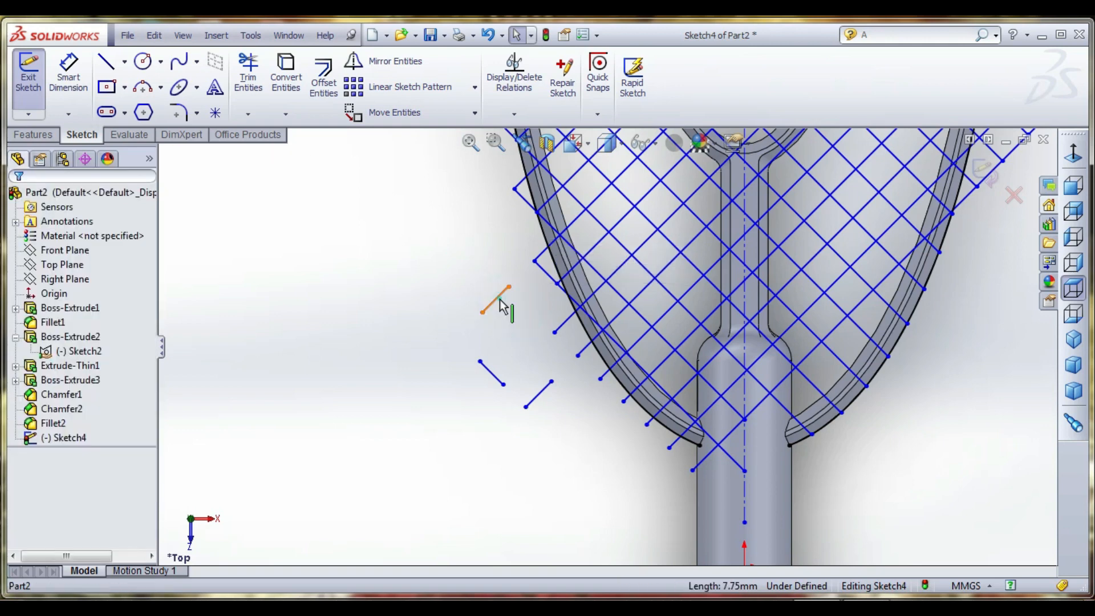
pyautogui.click(501, 306)
pyautogui.press('Delete')
pyautogui.click(492, 374)
pyautogui.press('Delete')
pyautogui.click(539, 391)
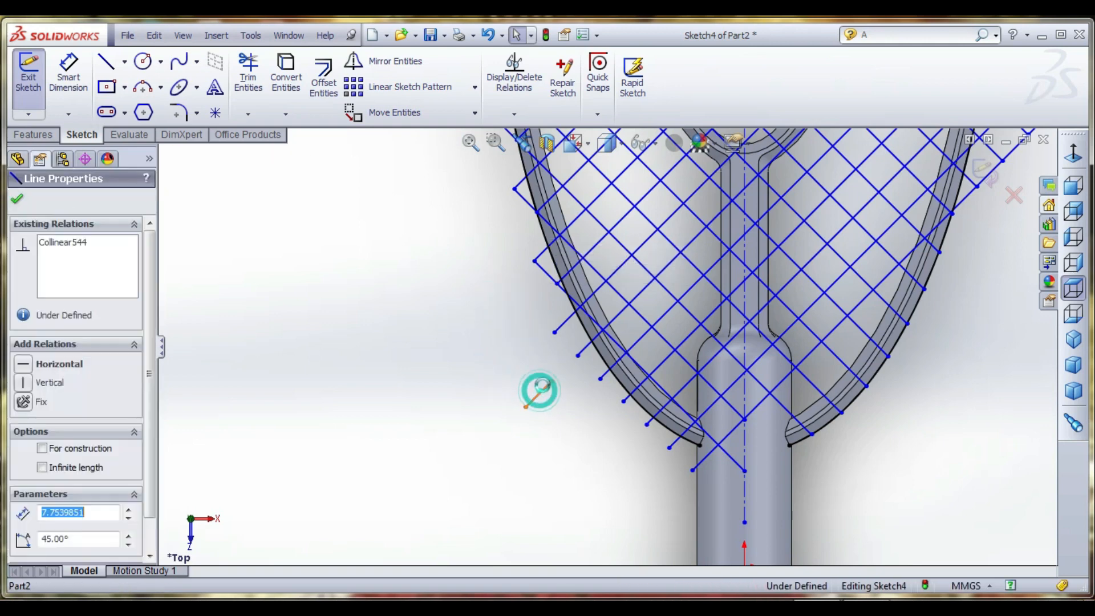
pyautogui.press('Delete')
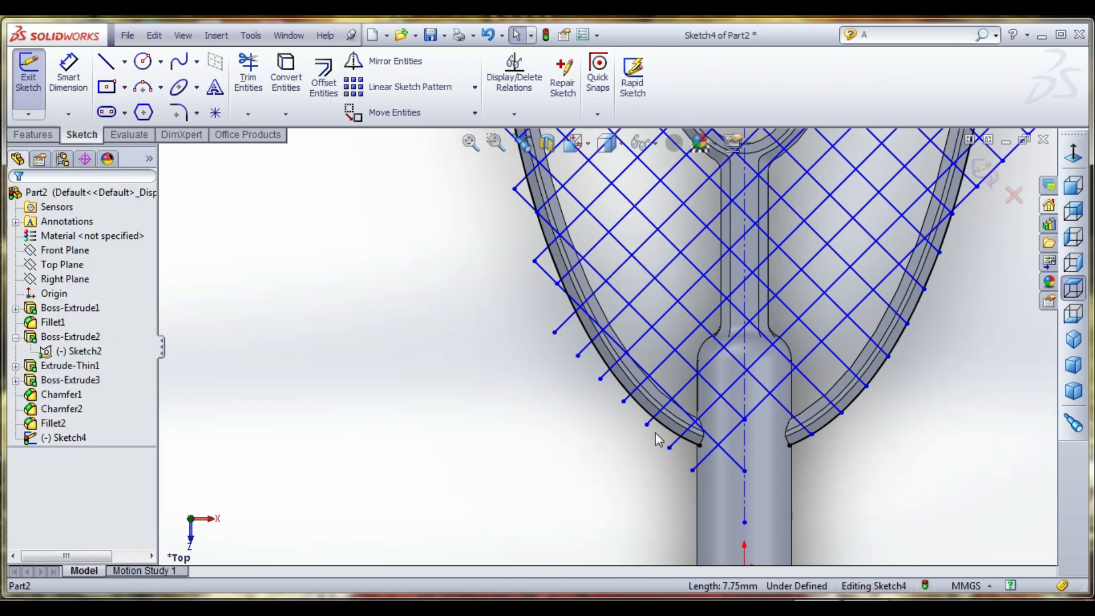
# - Power trim the mesh line ends protruding past the outer ring's lower-left curve, down to and across the handle junction
pyautogui.scroll(-1, 786, 469)
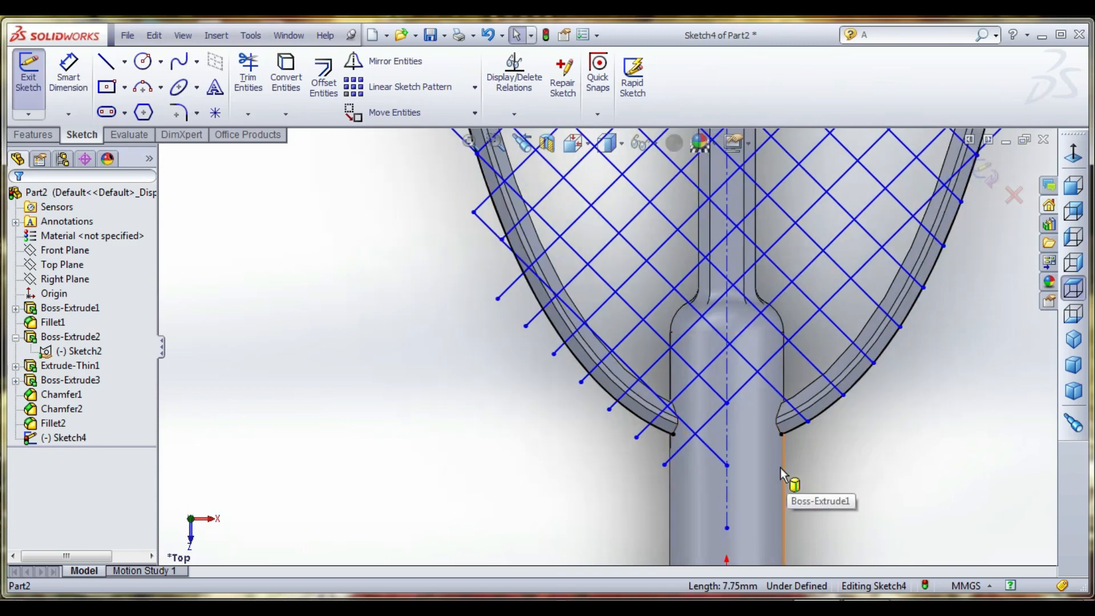
pyautogui.click(248, 73)
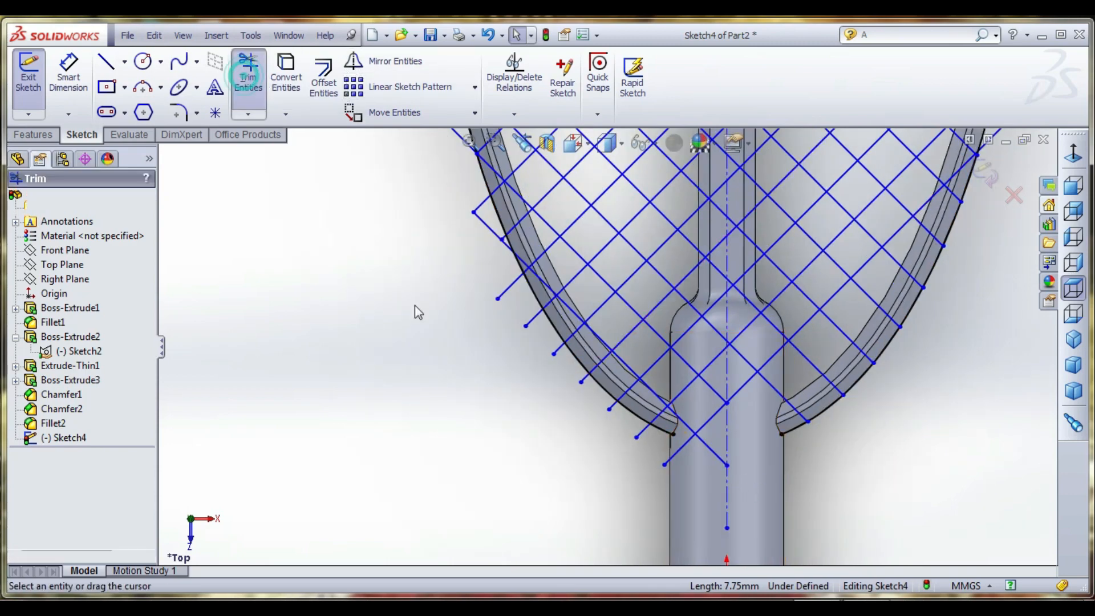
pyautogui.scroll(-3, 504, 281)
pyautogui.scroll(4, 486, 300)
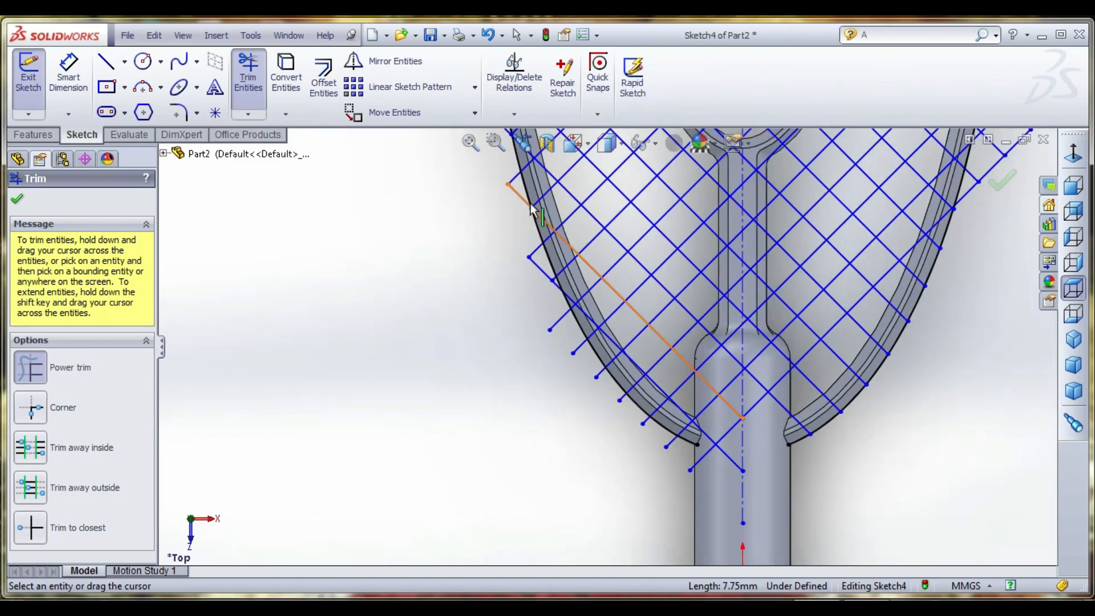
pyautogui.scroll(-2, 534, 211)
pyautogui.moveTo(515, 171); pyautogui.dragTo(525, 251)
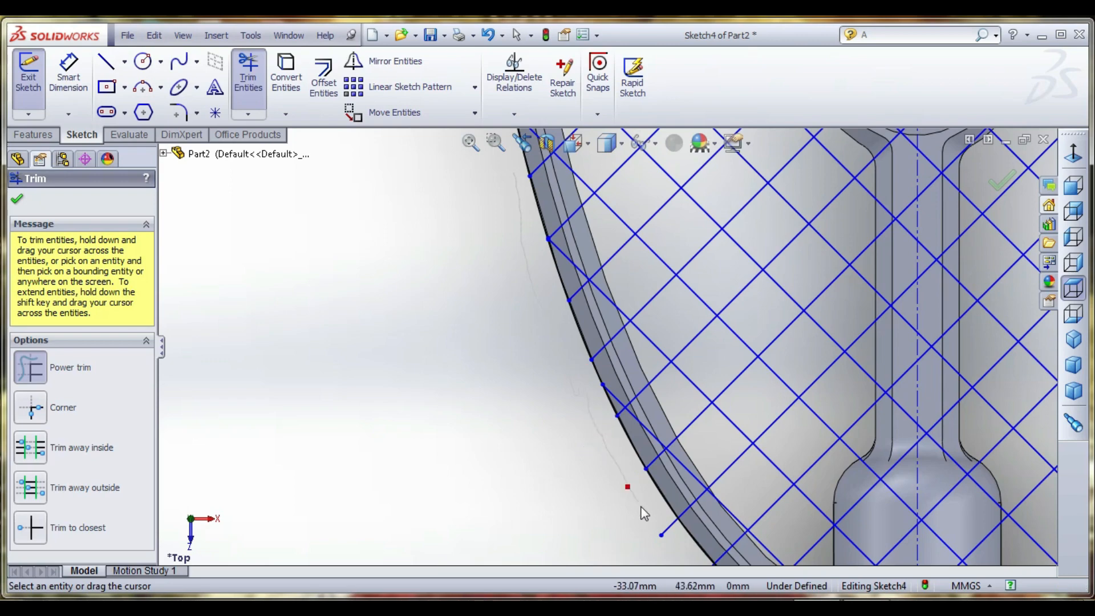
pyautogui.scroll(4, 644, 514)
pyautogui.scroll(-2, 533, 355)
pyautogui.scroll(-3, 607, 354)
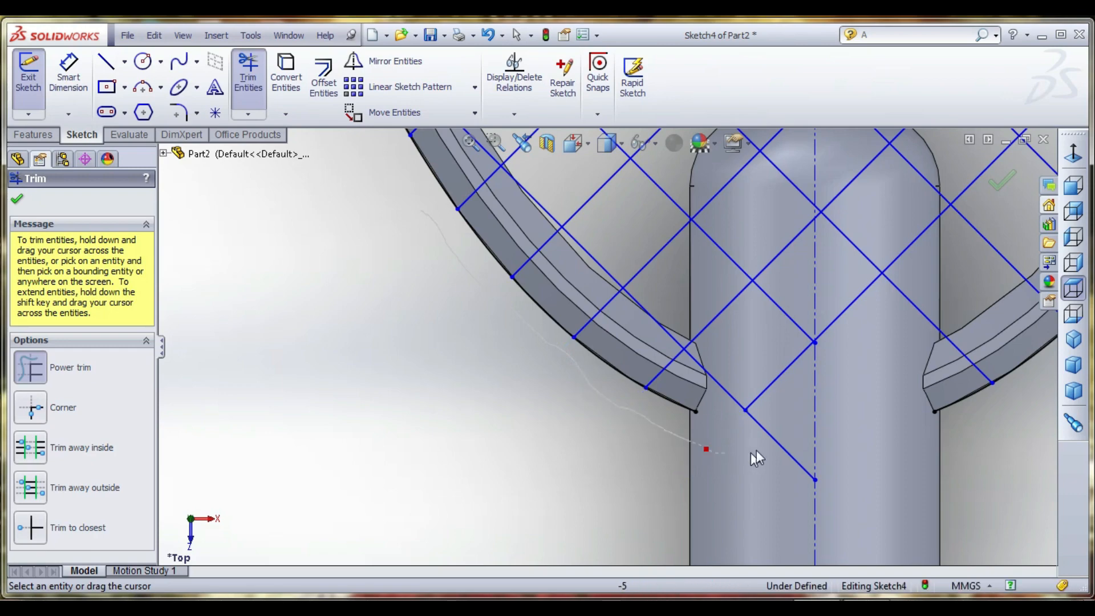
# - Power trim the mesh lines just outside the outer ring's right side to separate the outlying portion from the ring
pyautogui.scroll(3, 735, 417)
pyautogui.scroll(2, 737, 415)
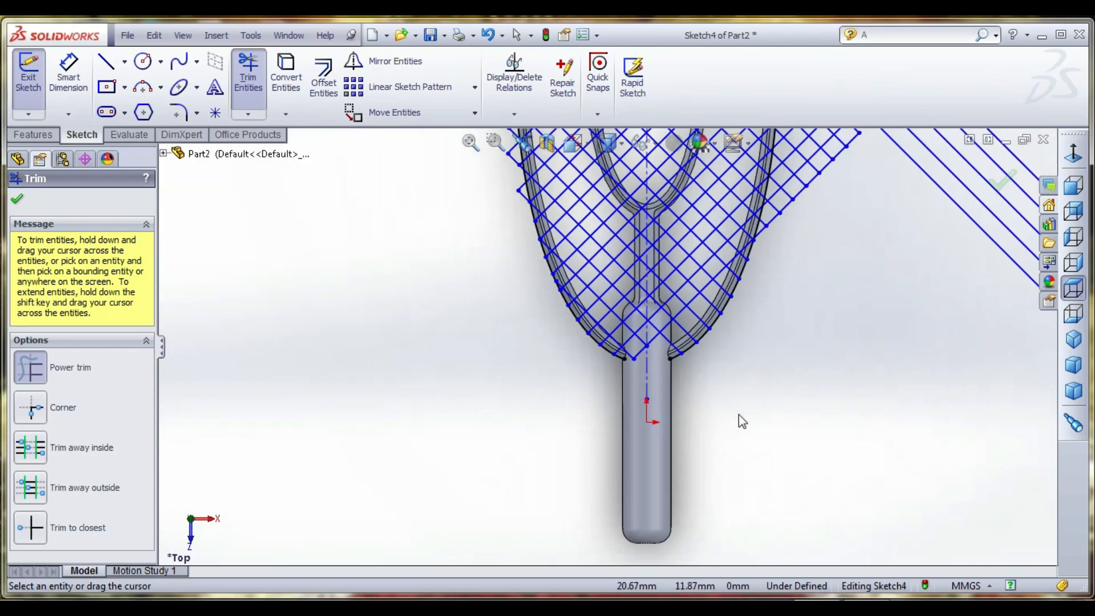
pyautogui.scroll(-5, 721, 268)
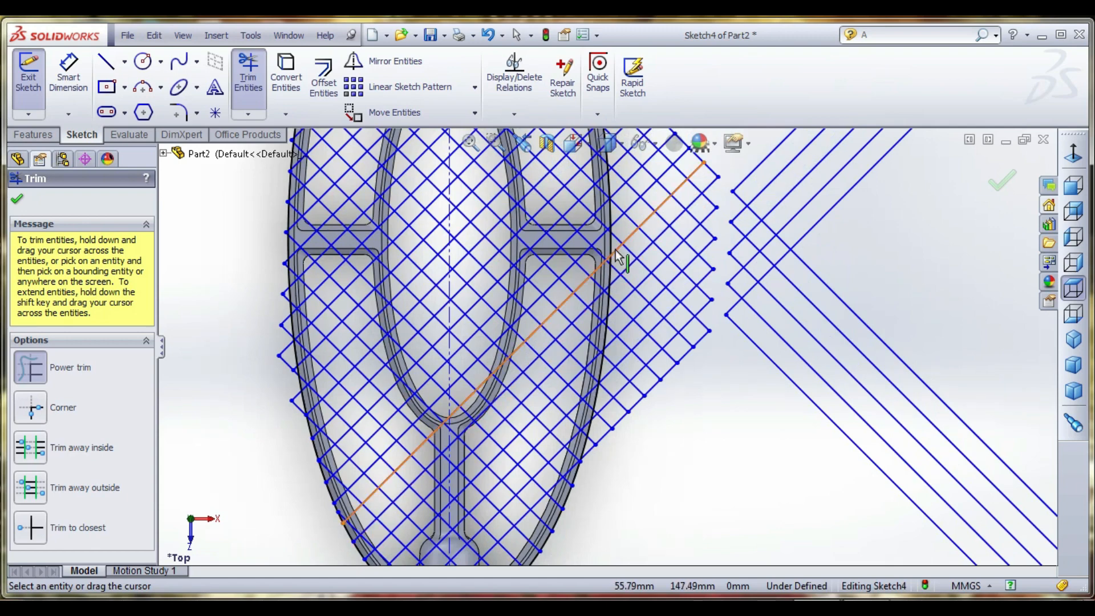
pyautogui.moveTo(623, 195); pyautogui.dragTo(625, 284)
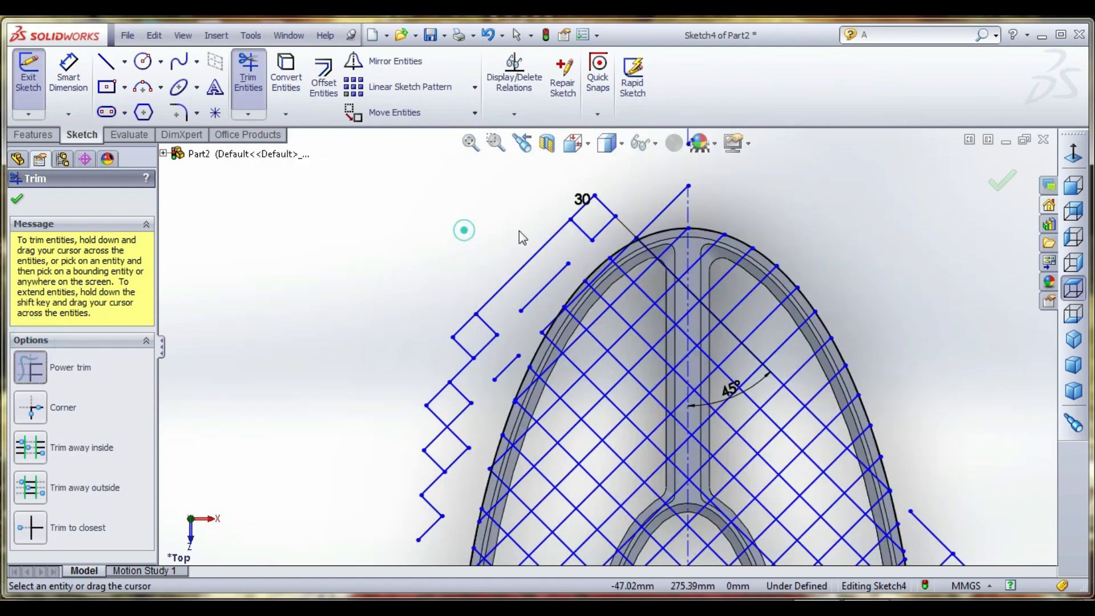
# - Power trim away the loose segments left of the ring's far end and the diagonal extending beyond its tip
pyautogui.moveTo(462, 230)
pyautogui.mouseDown()
pyautogui.moveTo(628, 228)
pyautogui.moveTo(588, 224)
pyautogui.moveTo(535, 296)
pyautogui.mouseUp()
pyautogui.moveTo(472, 348); pyautogui.dragTo(448, 516)
pyautogui.moveTo(453, 437); pyautogui.dragTo(448, 384)
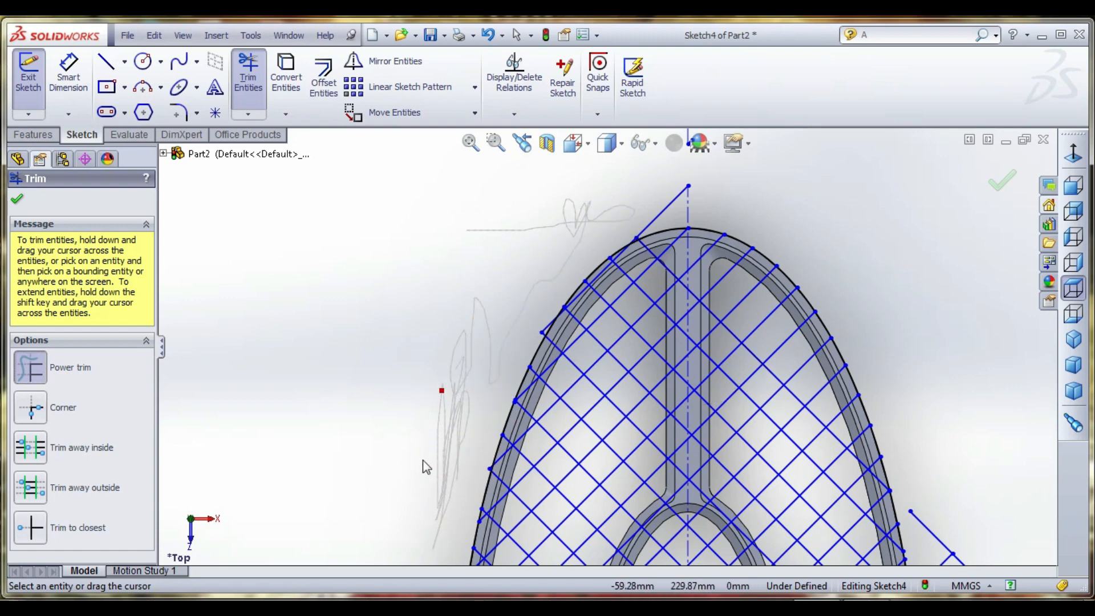
pyautogui.moveTo(660, 212); pyautogui.dragTo(742, 207)
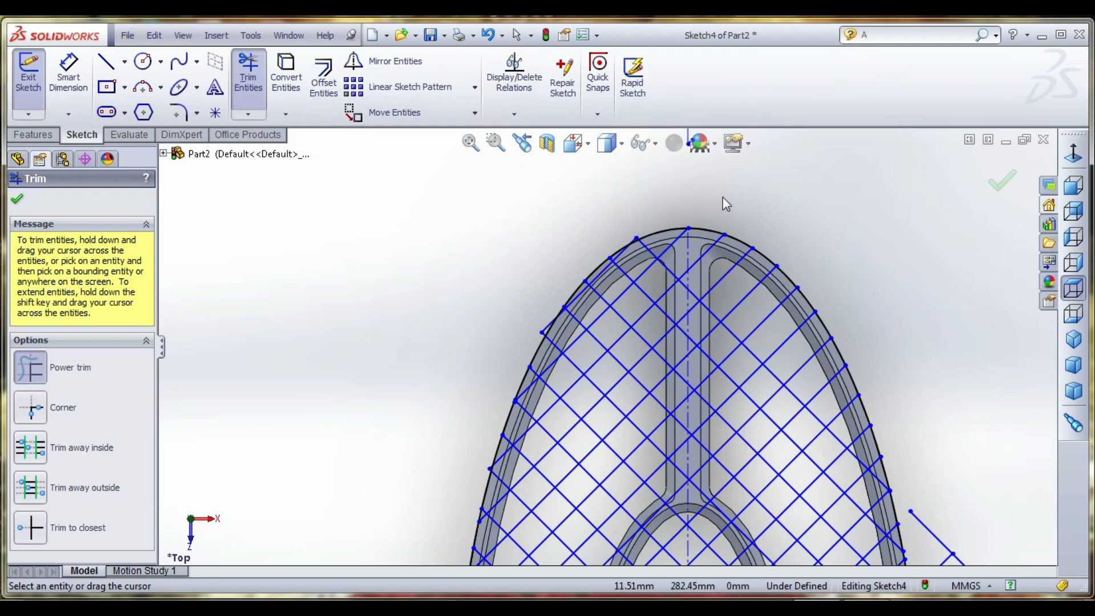
# - Trim the small mesh overhangs along the upper-left curve and tip of the ring's far end
pyautogui.scroll(-3, 546, 345)
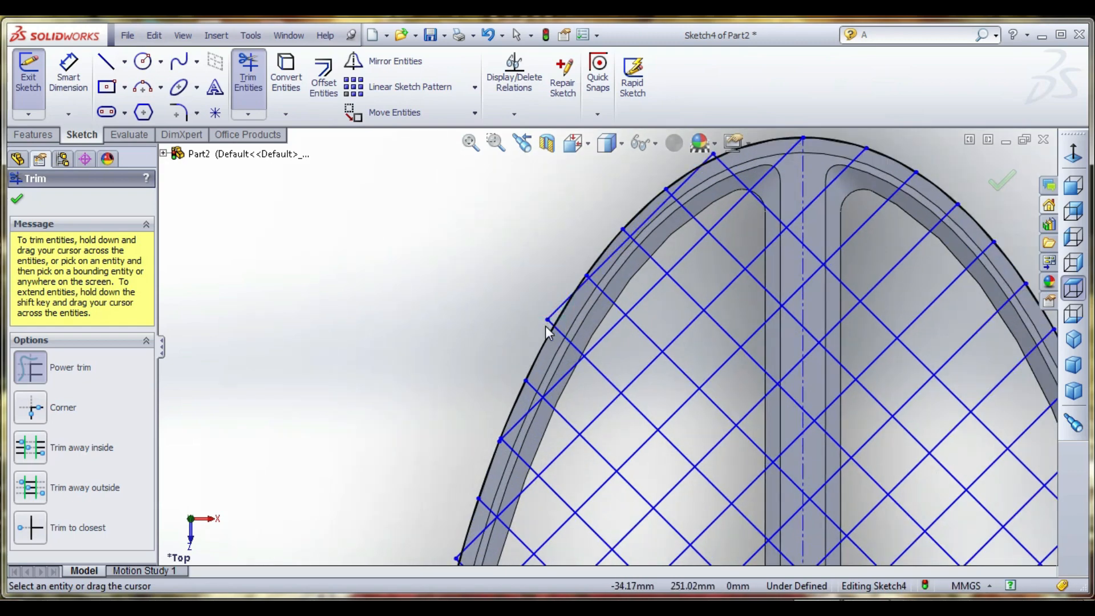
pyautogui.scroll(3, 611, 273)
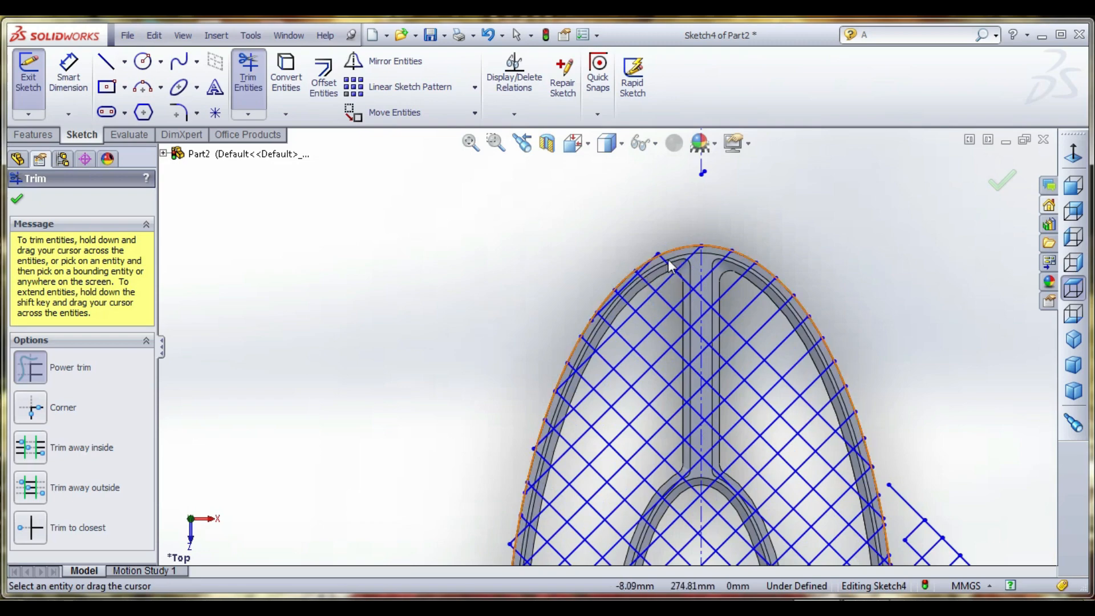
pyautogui.scroll(-5, 631, 296)
pyautogui.scroll(5, 532, 239)
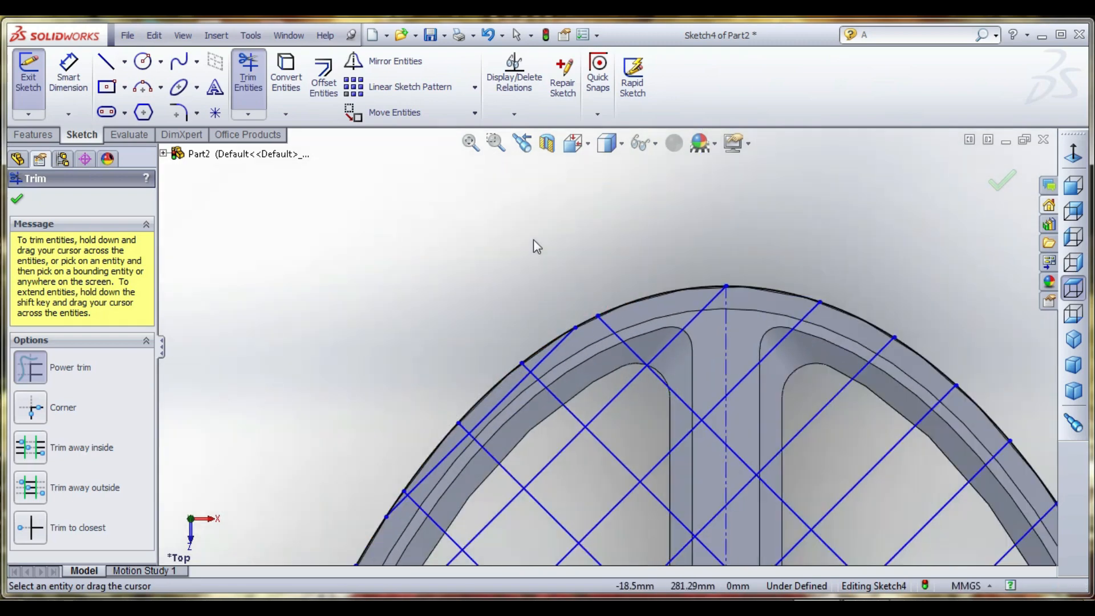
# - Power trim the mesh corners protruding past the outer ring's left edge below the horizontal connecting bar
pyautogui.scroll(3, 652, 301)
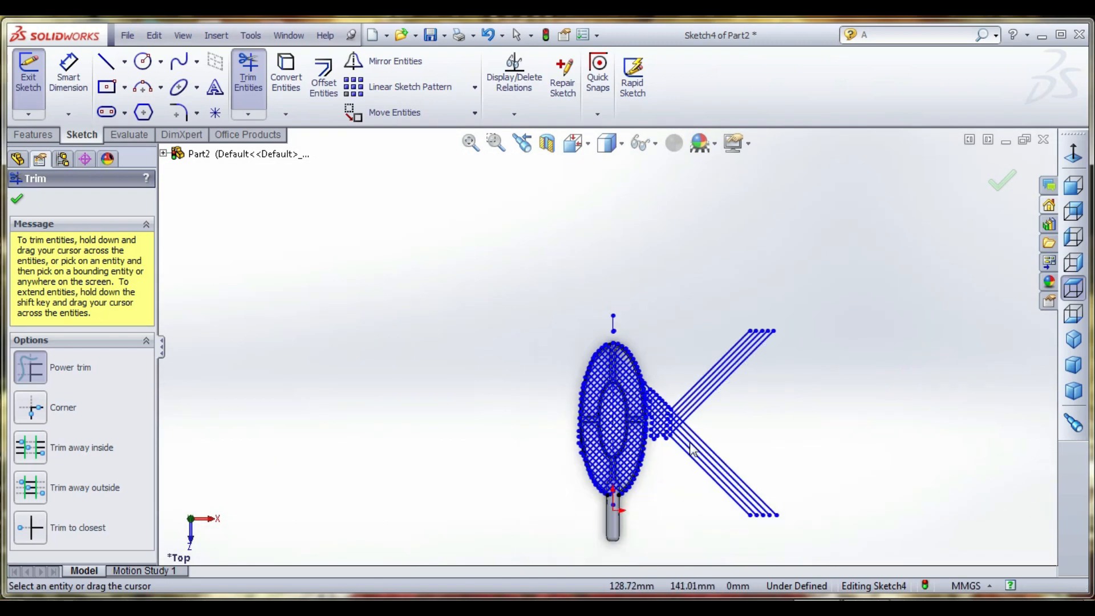
pyautogui.scroll(-4, 528, 406)
pyautogui.scroll(-6, 397, 421)
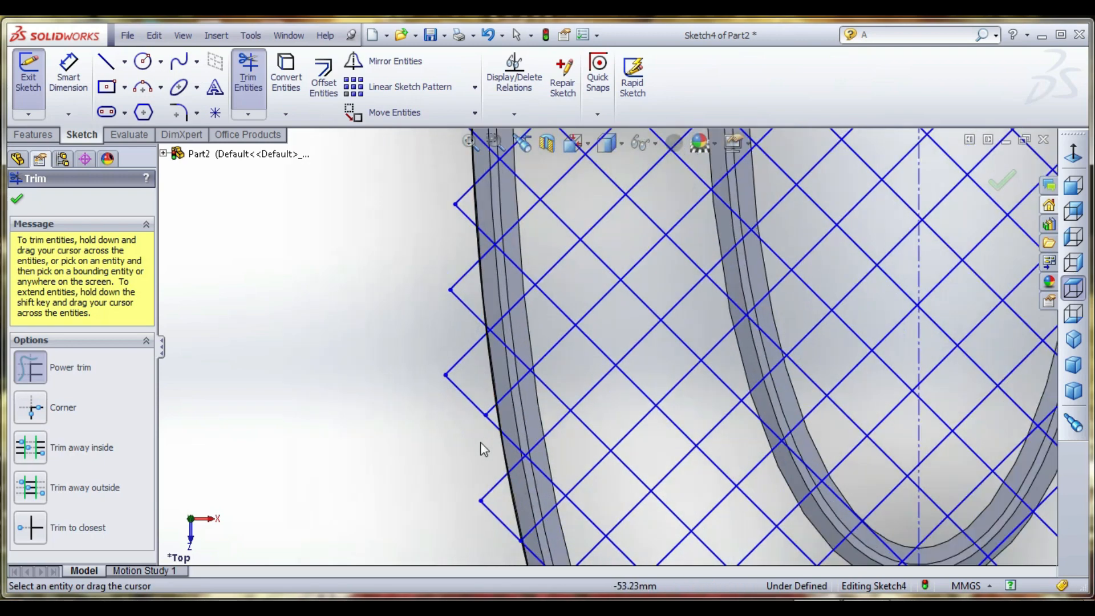
pyautogui.moveTo(495, 500); pyautogui.dragTo(487, 416)
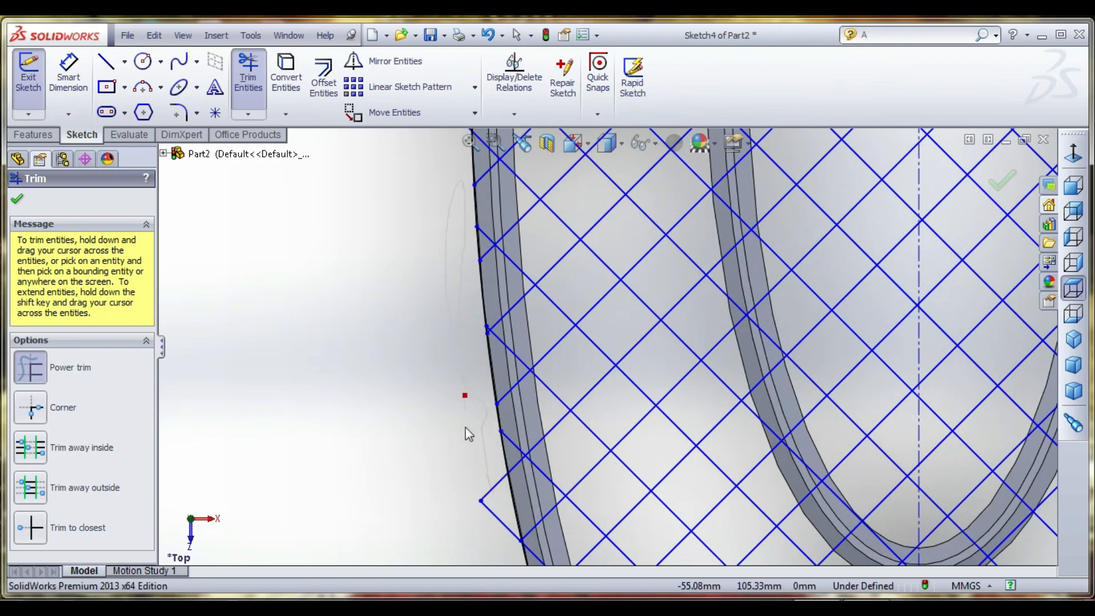
pyautogui.scroll(5, 486, 441)
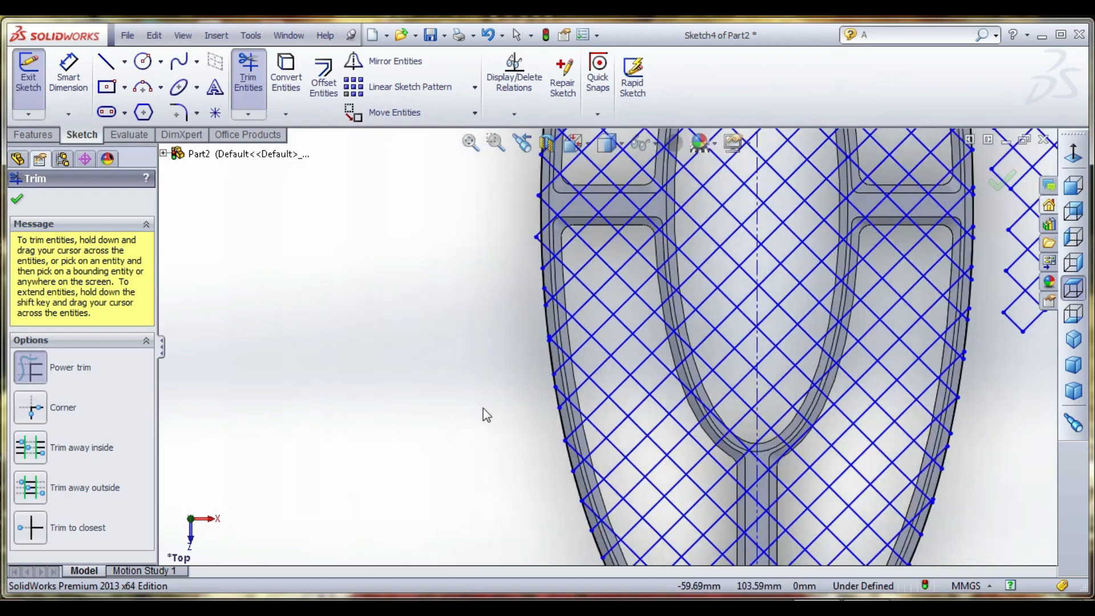
# - Trim the mesh corners overhanging the outer ring's left edge at and just above the horizontal connecting bar
pyautogui.scroll(-3, 486, 413)
pyautogui.scroll(-8, 562, 251)
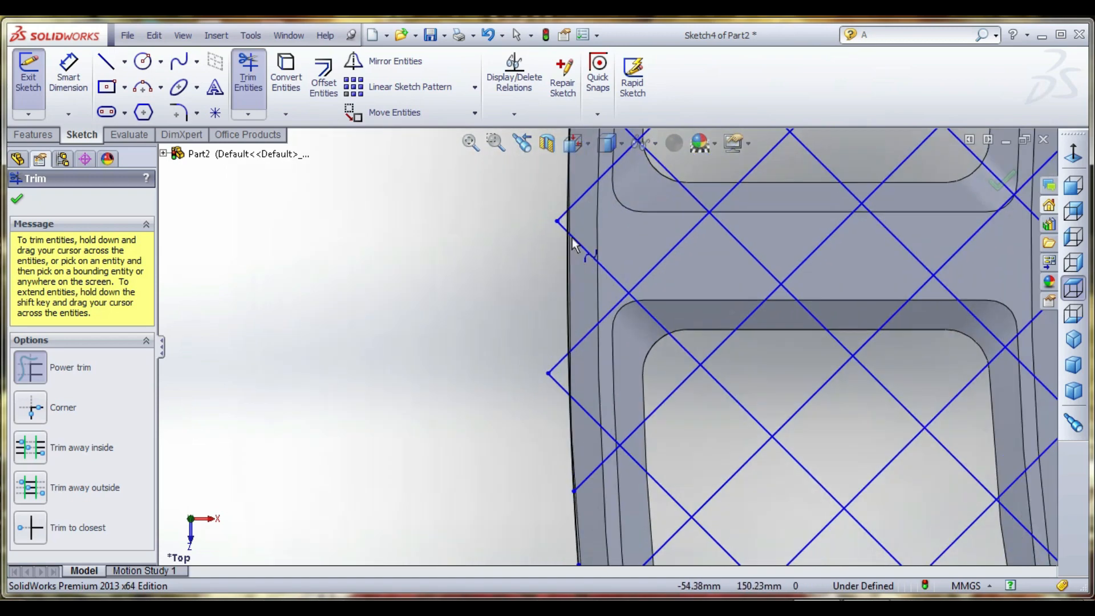
pyautogui.moveTo(563, 213); pyautogui.dragTo(552, 542)
pyautogui.scroll(5, 476, 420)
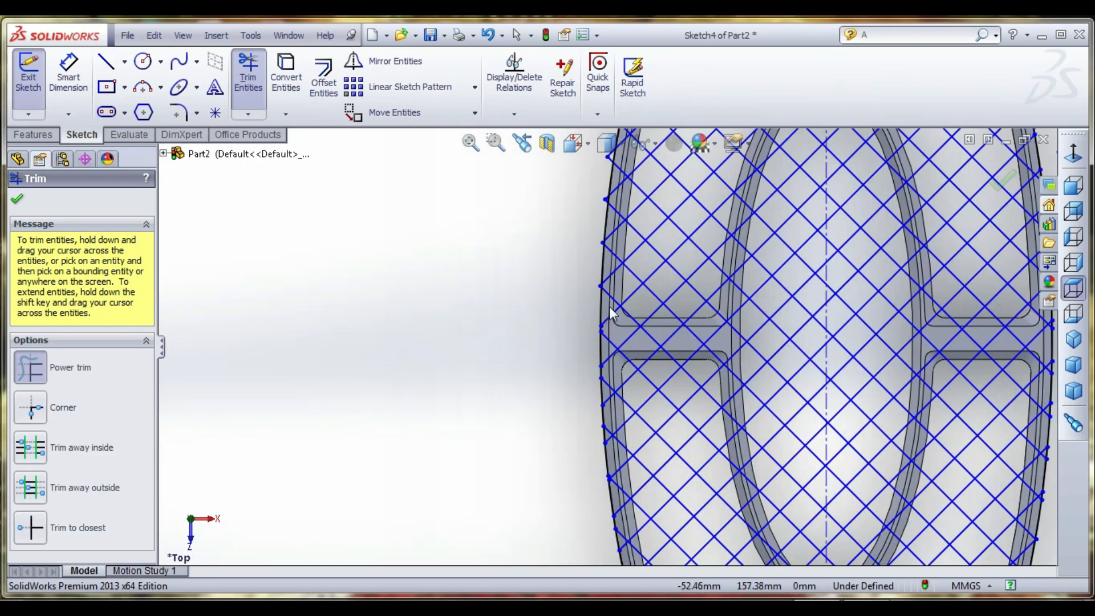
pyautogui.scroll(-5, 606, 299)
pyautogui.scroll(-2, 588, 296)
pyautogui.moveTo(568, 287); pyautogui.dragTo(562, 357)
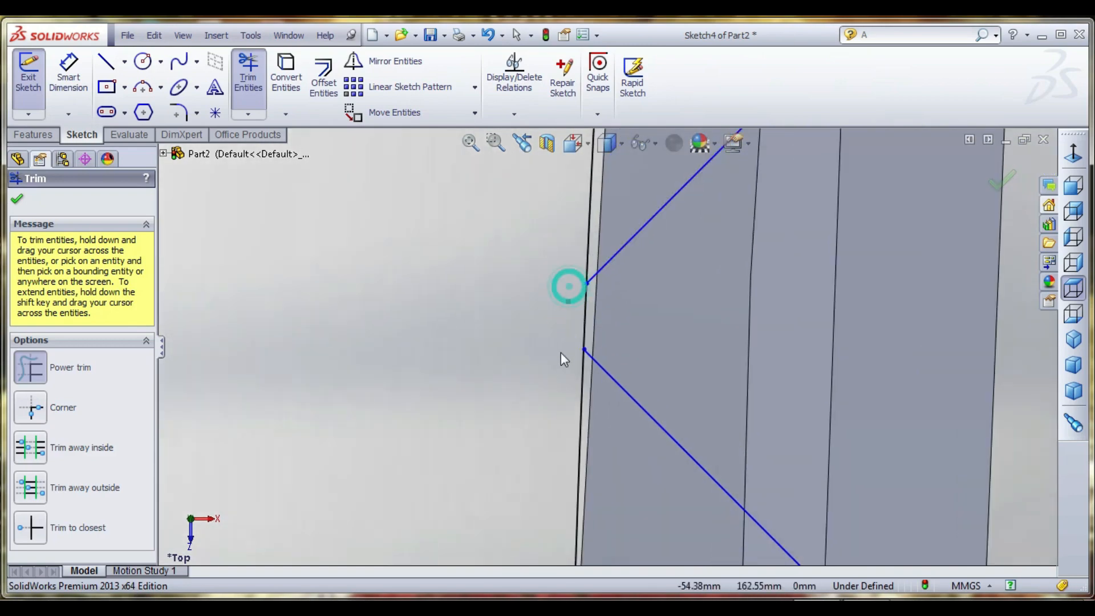
# - Power trim successive mesh corners that overhang the outer ring's left edge above the horizontal connecting bar
pyautogui.scroll(4, 560, 361)
pyautogui.scroll(3, 557, 356)
pyautogui.scroll(-5, 583, 357)
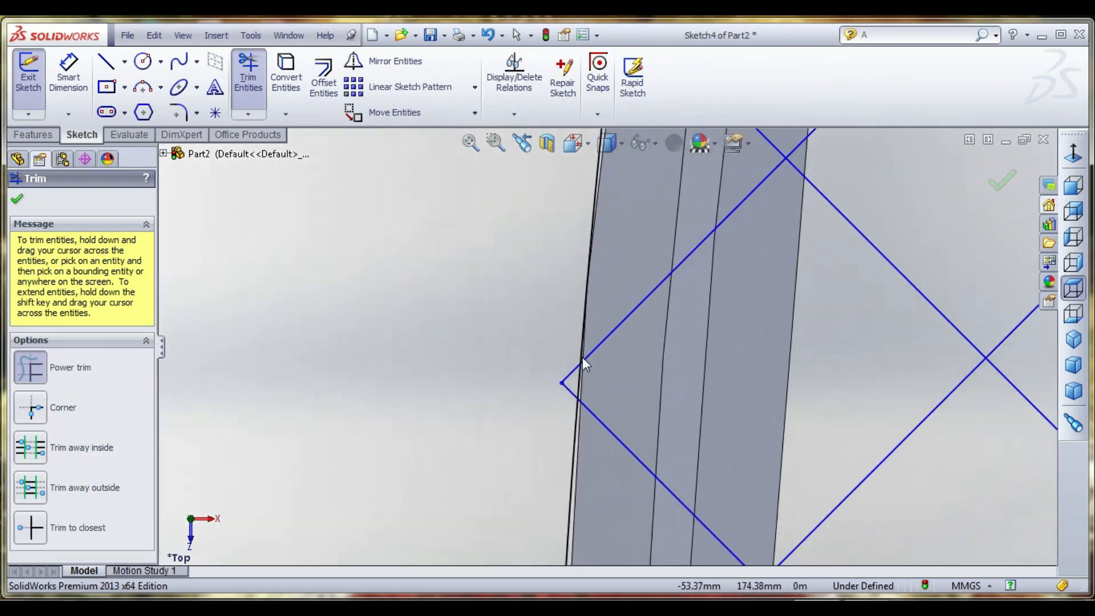
pyautogui.scroll(3, 567, 411)
pyautogui.scroll(-3, 583, 319)
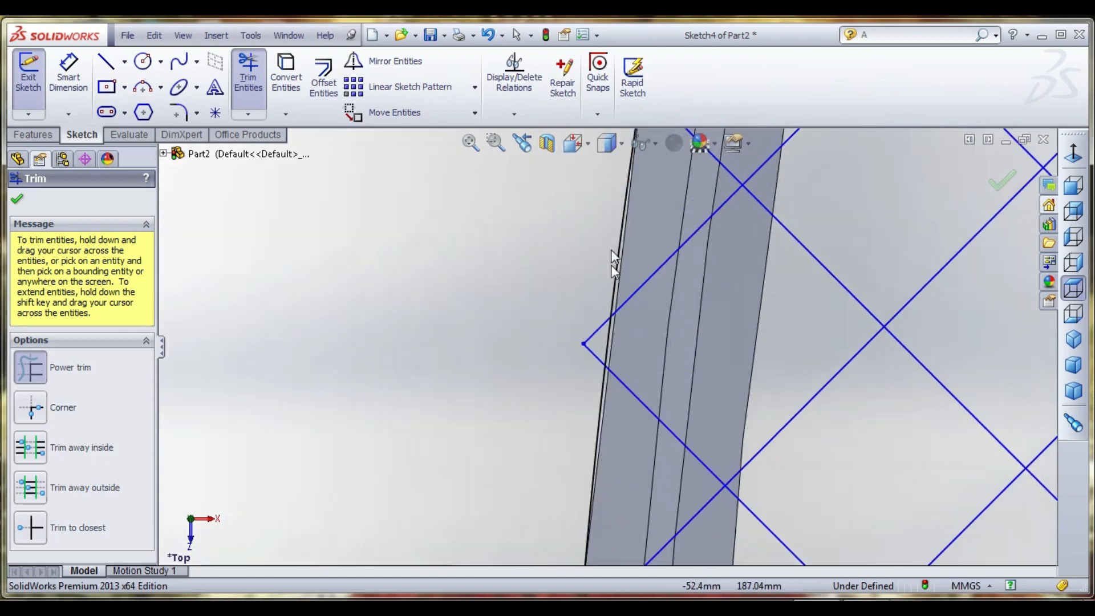
pyautogui.scroll(3, 569, 352)
pyautogui.scroll(-3, 594, 278)
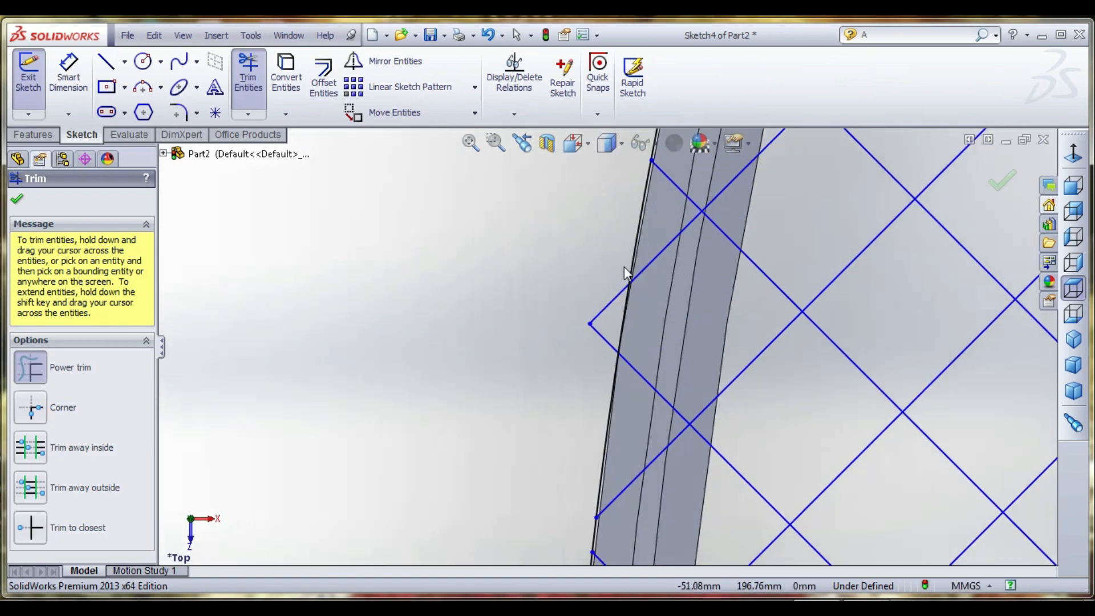
# - Trim the remaining mesh tips along the outer ring's upper-left edge, continuing up to the far end
pyautogui.scroll(3, 607, 350)
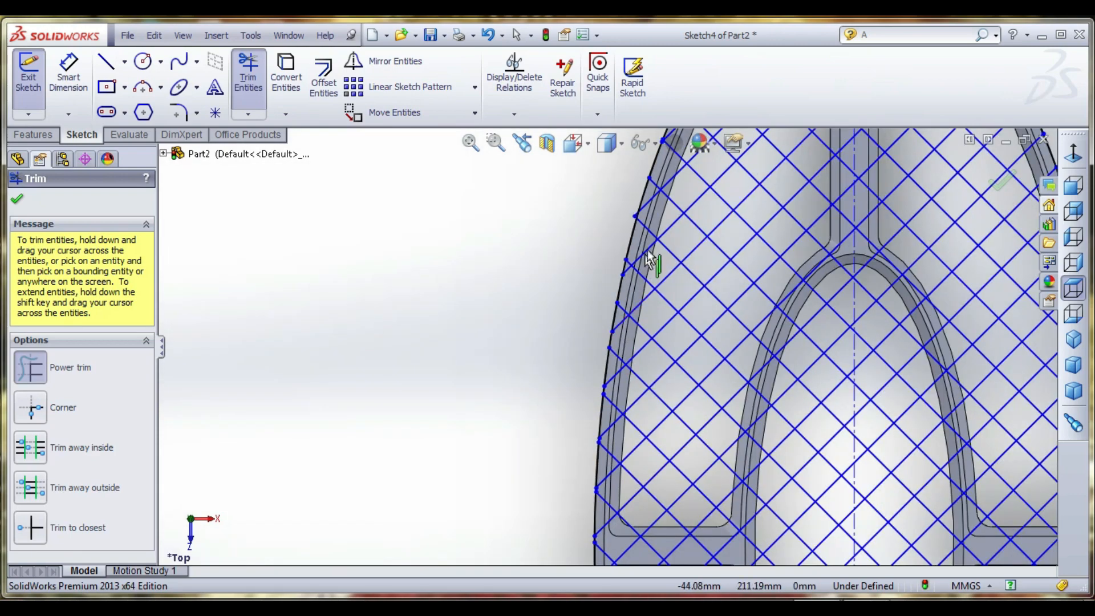
pyautogui.scroll(-3, 651, 194)
pyautogui.scroll(-2, 651, 196)
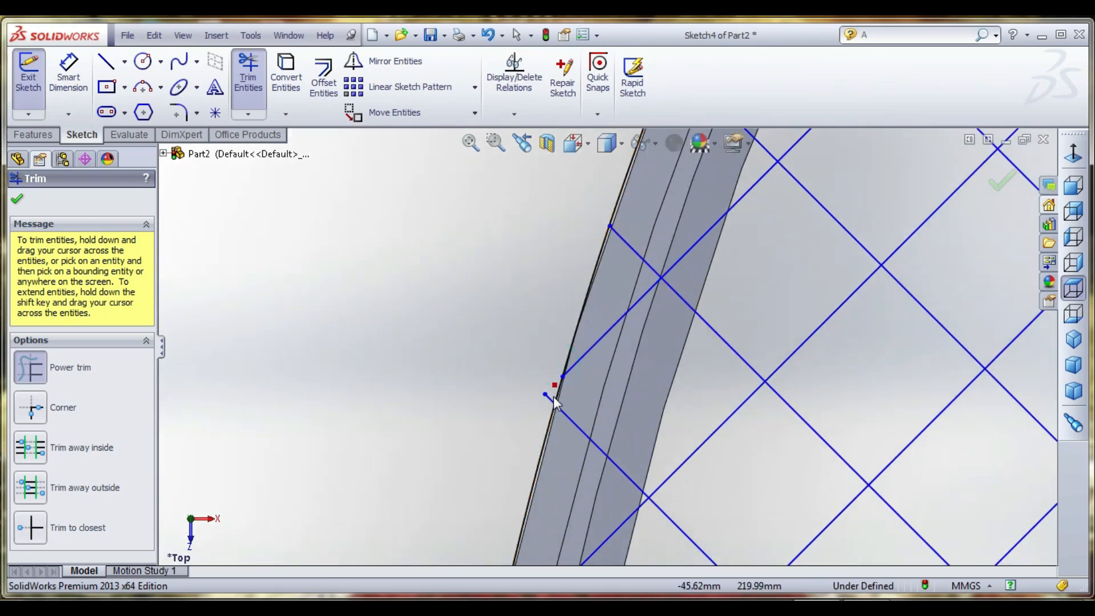
pyautogui.scroll(4, 570, 397)
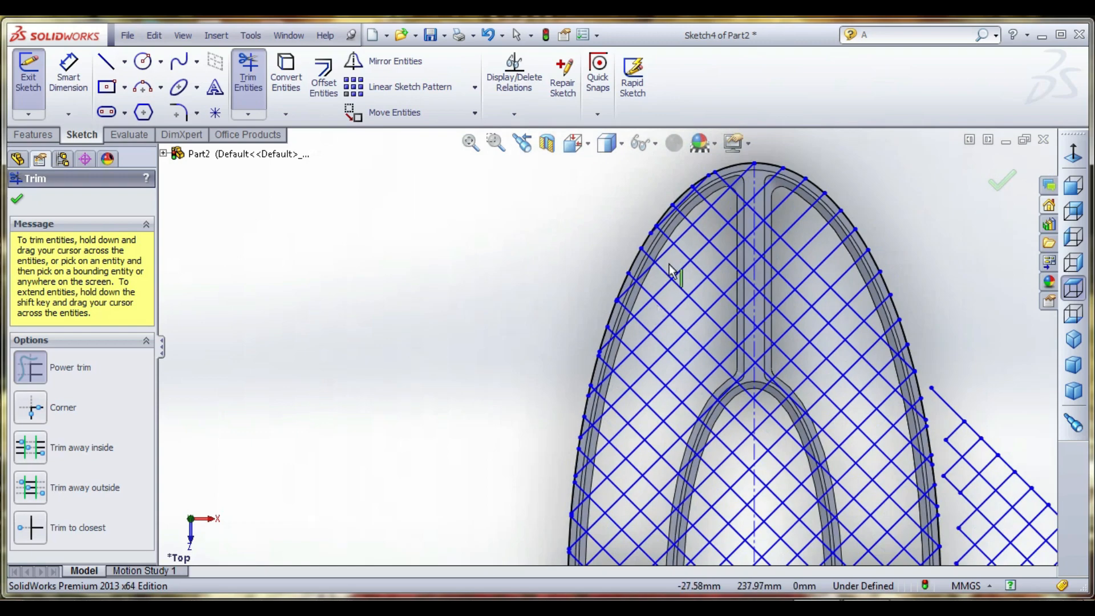
pyautogui.scroll(-3, 628, 314)
pyautogui.scroll(-2, 591, 361)
pyautogui.scroll(4, 593, 365)
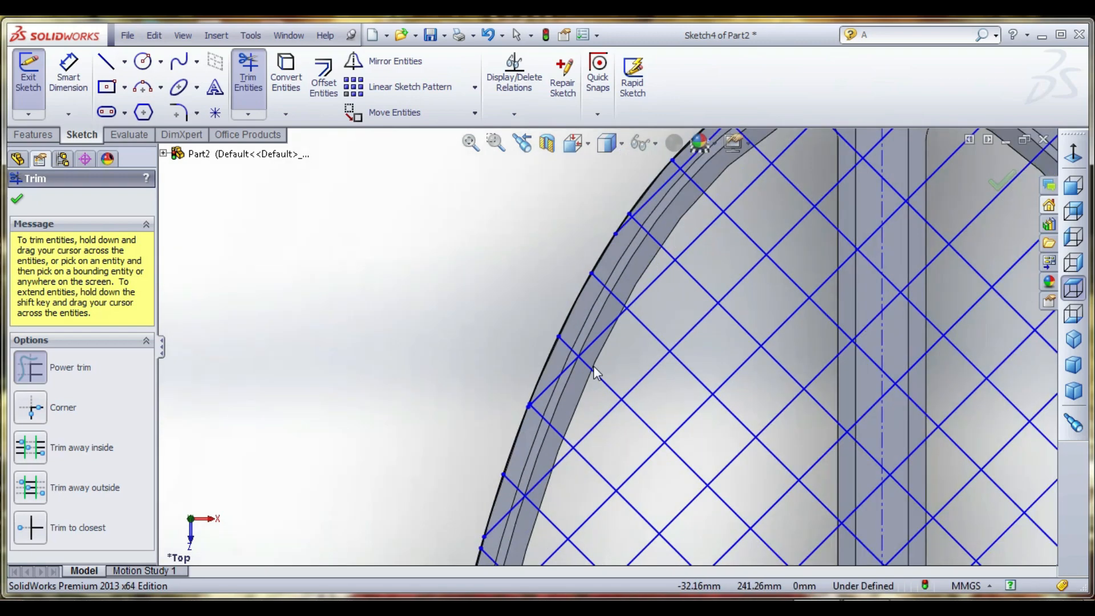
pyautogui.scroll(-1, 601, 355)
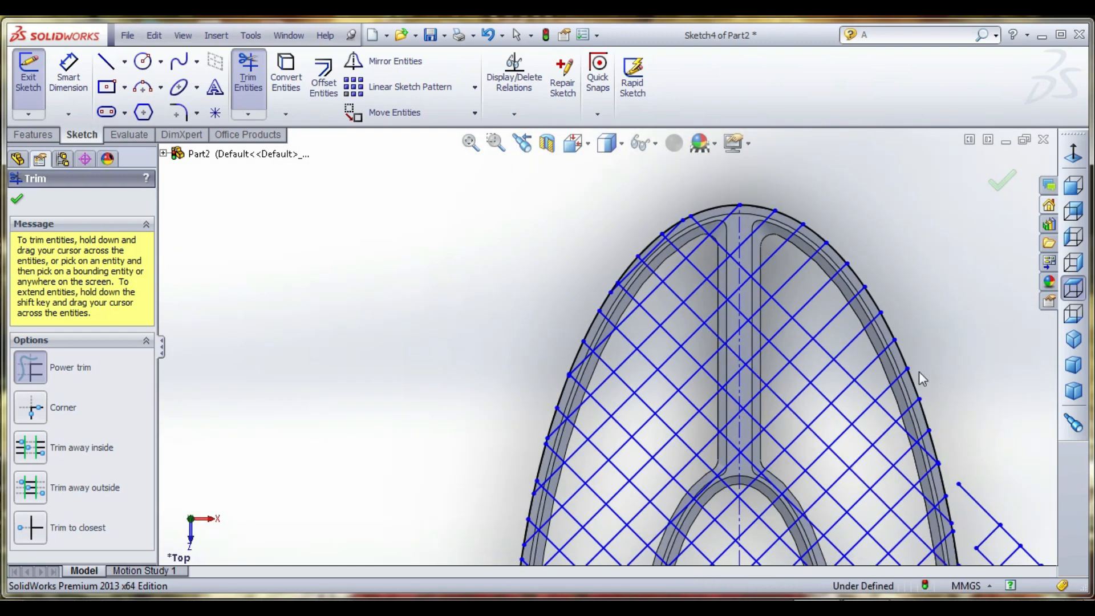
pyautogui.scroll(5, 850, 365)
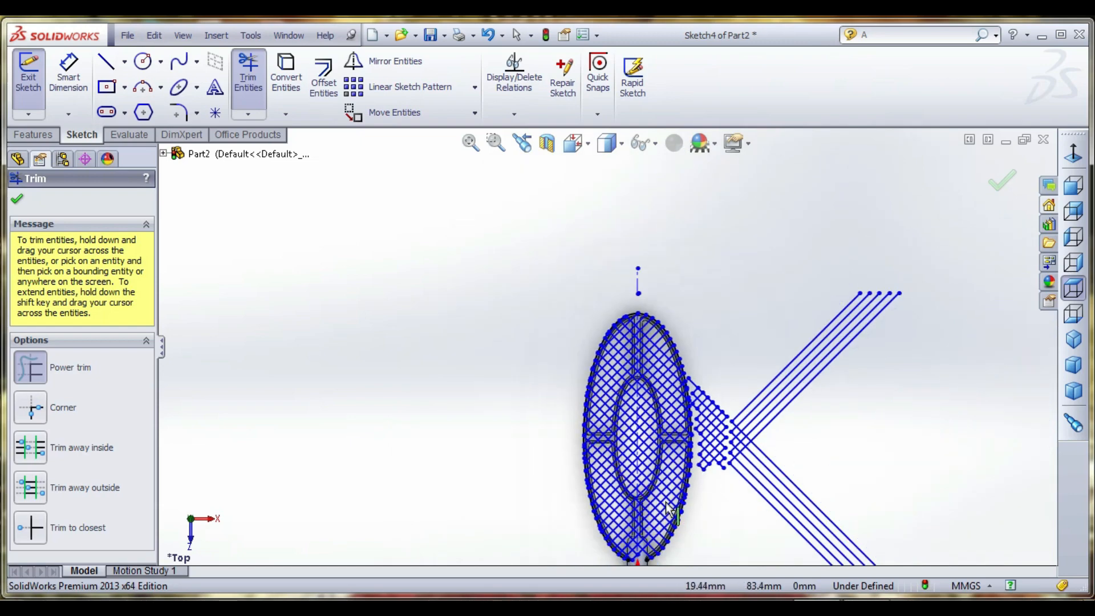
# - Examine the trimmed mesh ends where the outer ring meets the handle
pyautogui.scroll(-1, 669, 507)
pyautogui.scroll(-3, 656, 505)
pyautogui.scroll(3, 627, 503)
pyautogui.scroll(-3, 601, 502)
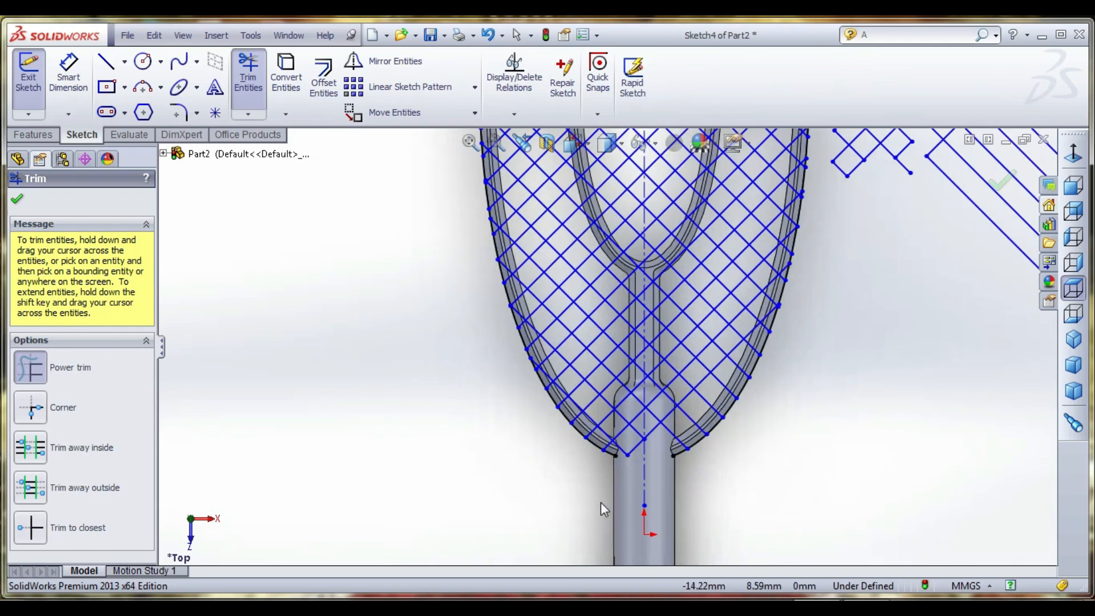
pyautogui.scroll(-3, 593, 410)
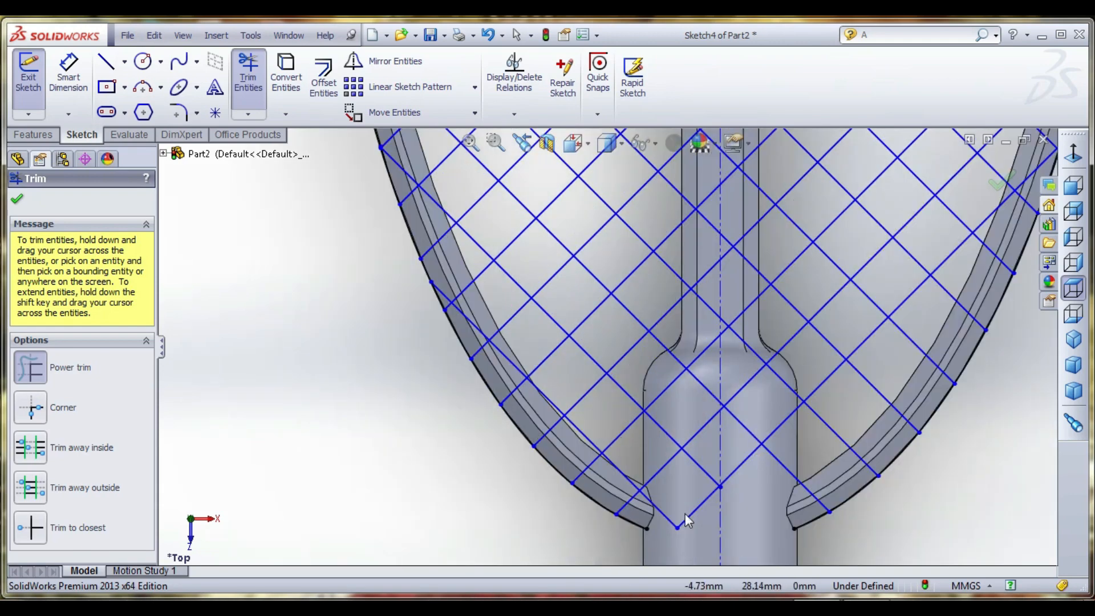
pyautogui.scroll(3, 834, 379)
pyautogui.scroll(-2, 792, 394)
pyautogui.scroll(4, 786, 376)
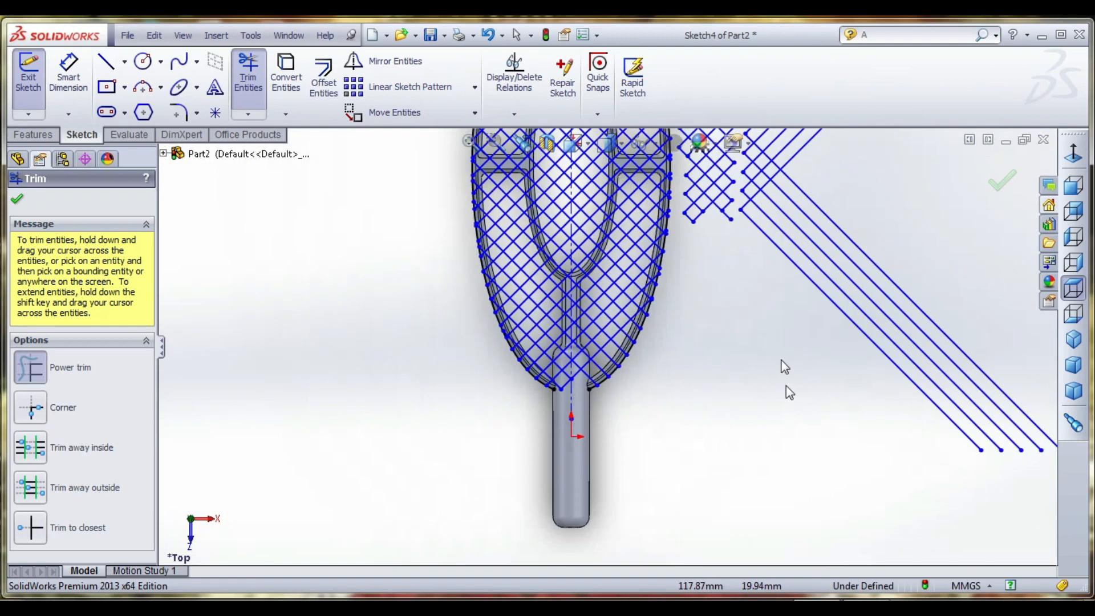
# - Remove the leftover mesh fragments and long diagonal lines outside the outer ring's right side and finish trimming
pyautogui.scroll(-2, 678, 251)
pyautogui.scroll(-1, 677, 252)
pyautogui.scroll(4, 725, 359)
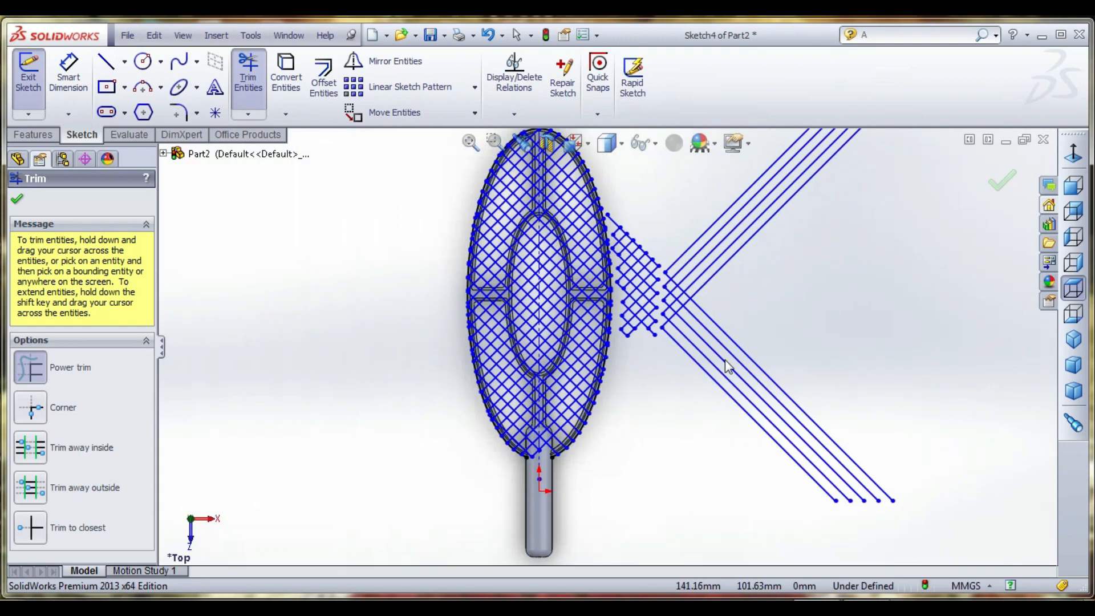
pyautogui.scroll(-4, 625, 206)
pyautogui.moveTo(611, 223)
pyautogui.mouseDown()
pyautogui.moveTo(605, 273)
pyautogui.moveTo(643, 484)
pyautogui.moveTo(871, 489)
pyautogui.moveTo(776, 393)
pyautogui.moveTo(735, 427)
pyautogui.moveTo(768, 372)
pyautogui.mouseUp()
pyautogui.scroll(5, 768, 372)
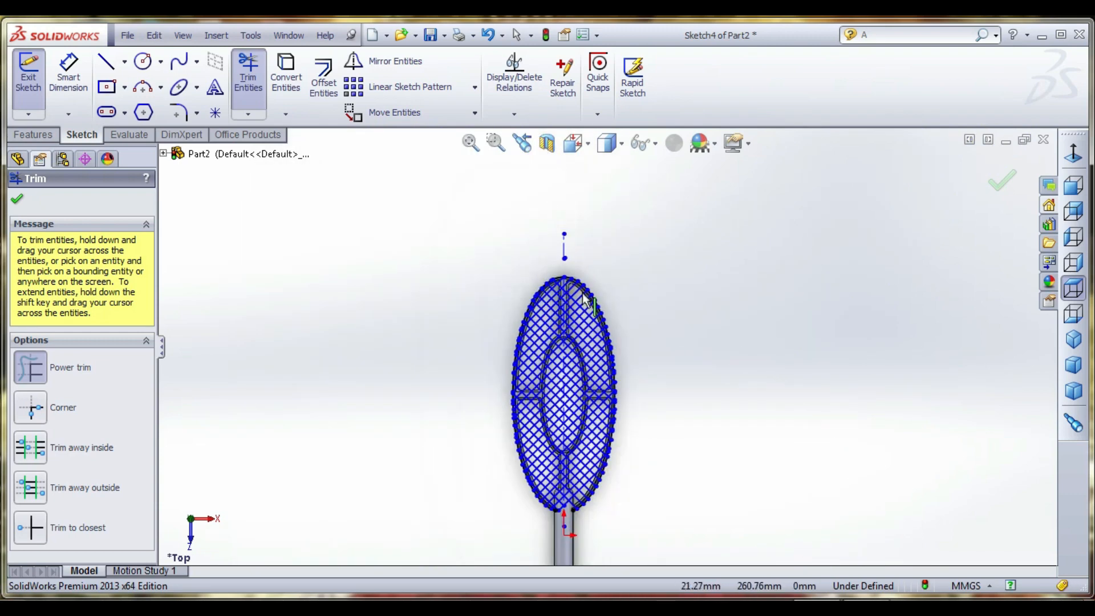
pyautogui.scroll(-5, 556, 506)
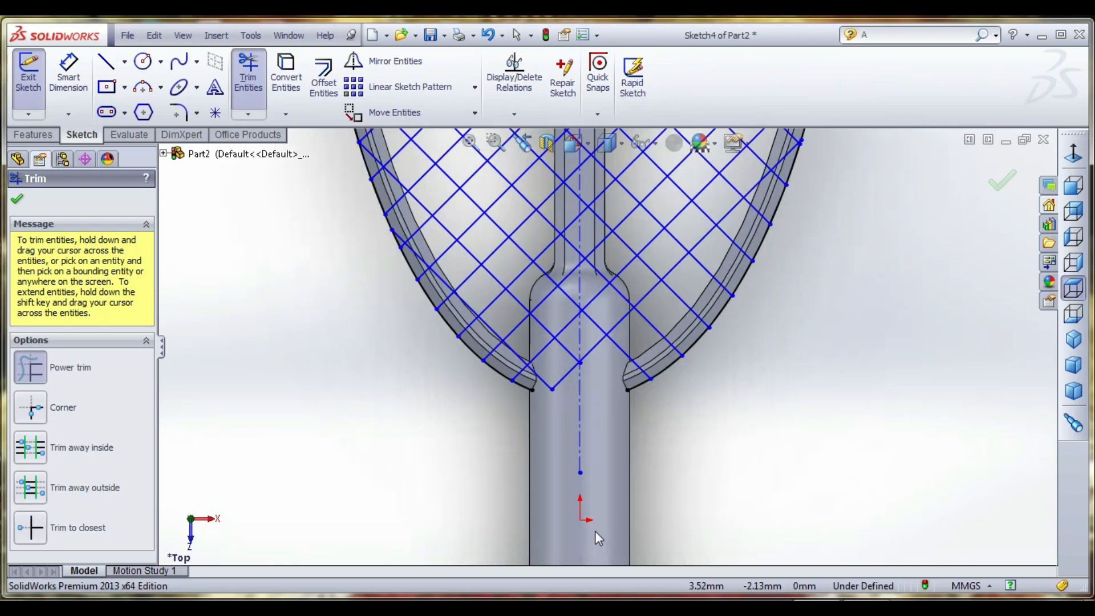
pyautogui.scroll(6, 594, 463)
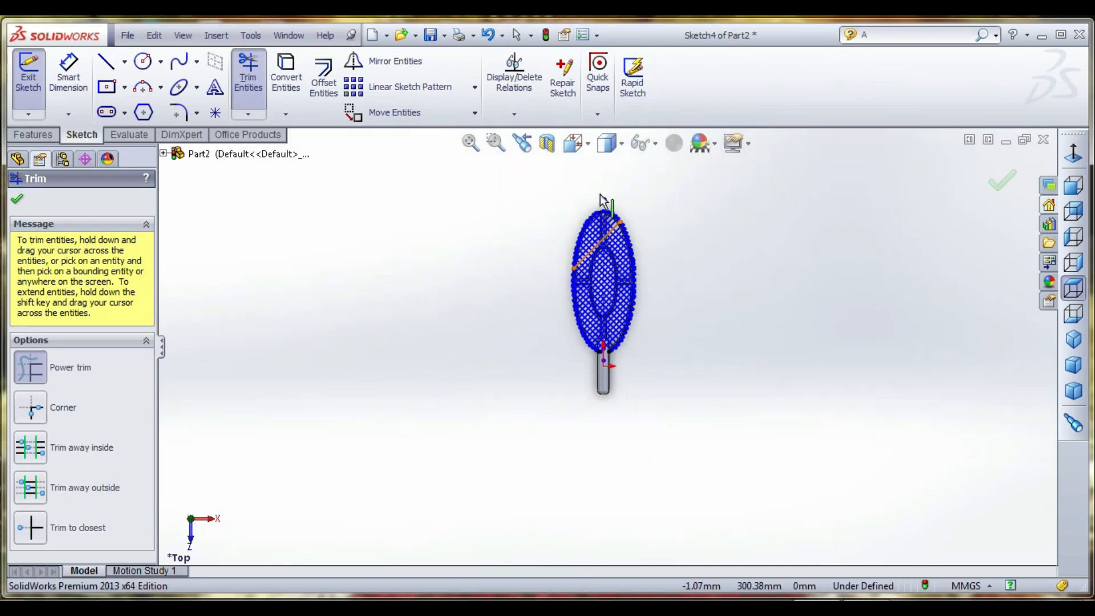
pyautogui.scroll(-3, 669, 241)
pyautogui.rightClick(670, 248)
pyautogui.click(697, 235)
pyautogui.scroll(4, 604, 331)
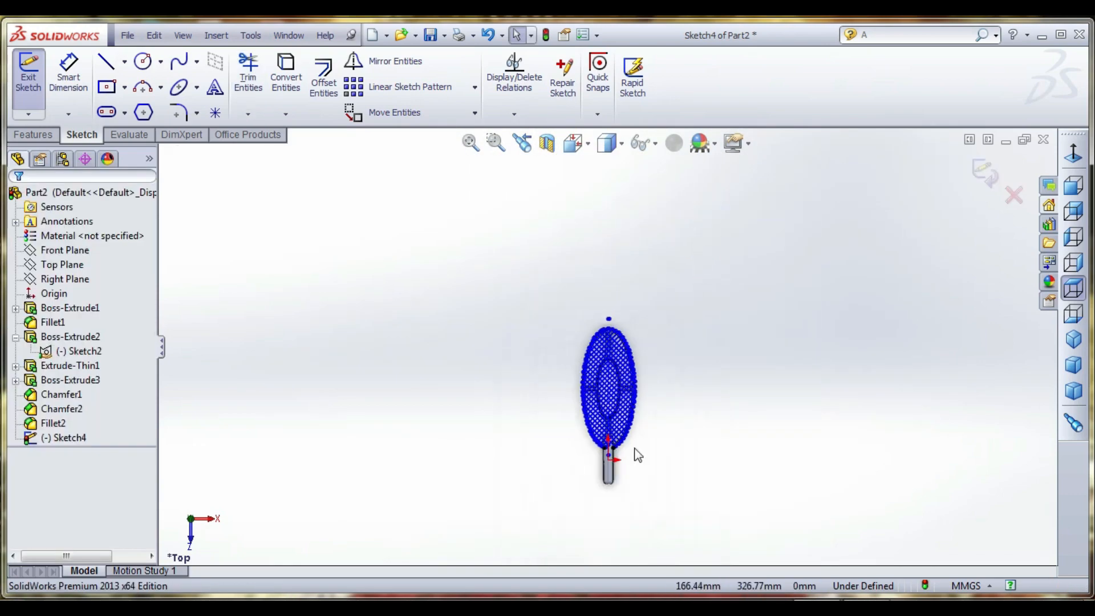
# - Delete the short leftover centreline piece beyond the outer ring's far end from the mesh sketch
pyautogui.scroll(-4, 596, 336)
pyautogui.scroll(-2, 596, 336)
pyautogui.scroll(5, 618, 417)
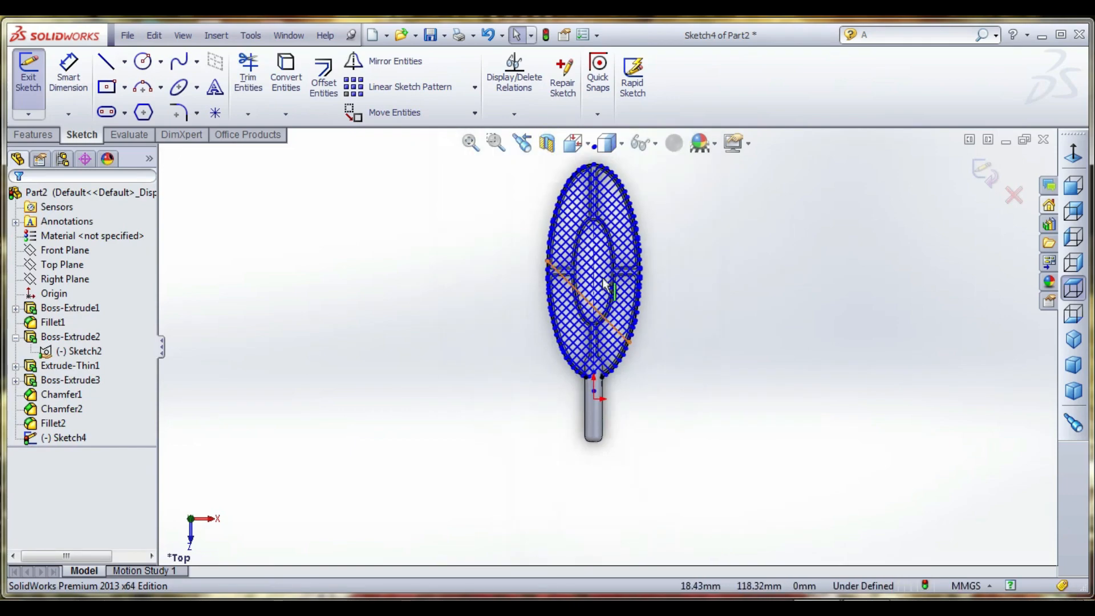
pyautogui.scroll(-4, 619, 290)
pyautogui.moveTo(619, 291); pyautogui.dragTo(613, 323, button='middle')
pyautogui.scroll(3, 631, 271)
pyautogui.scroll(-1, 630, 270)
pyautogui.scroll(-2, 614, 259)
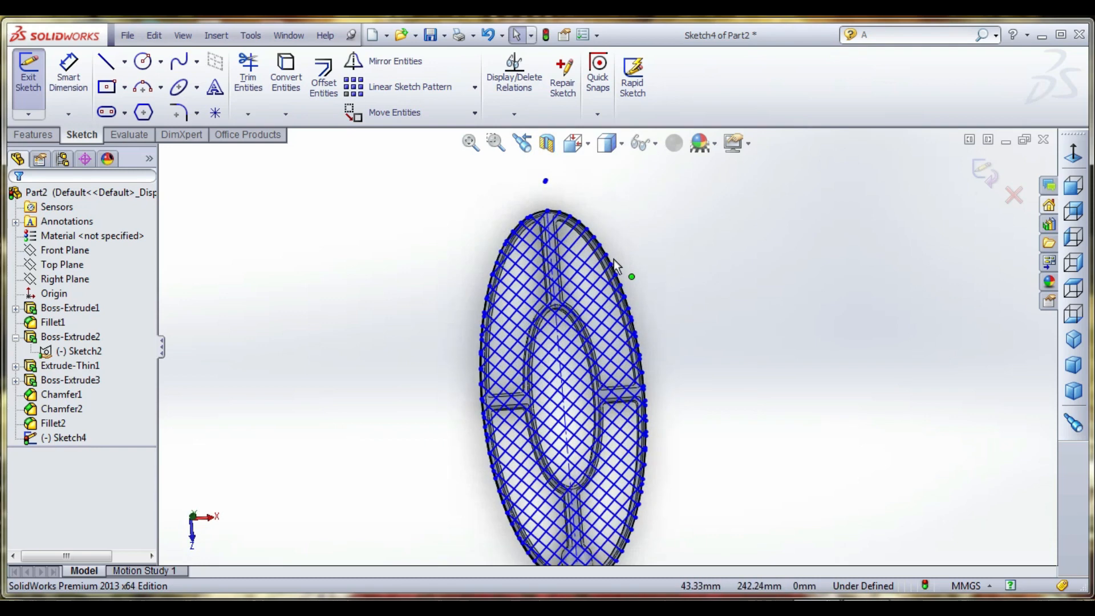
pyautogui.click(49, 135)
pyautogui.moveTo(412, 171); pyautogui.dragTo(542, 220, button='middle')
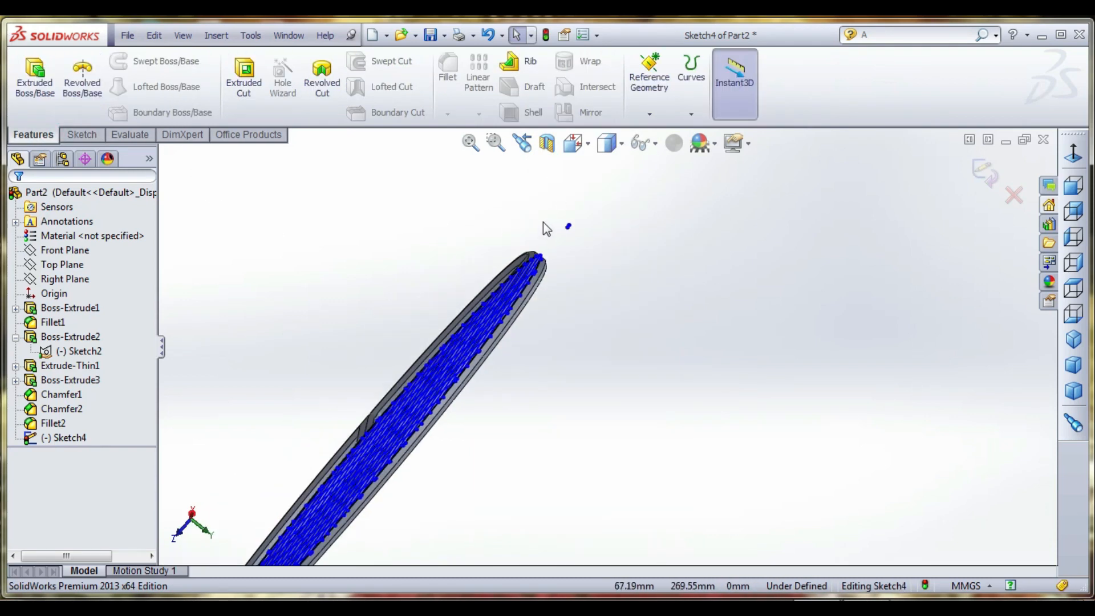
pyautogui.scroll(-2, 543, 220)
pyautogui.moveTo(548, 218); pyautogui.dragTo(628, 268)
pyautogui.press('Delete')
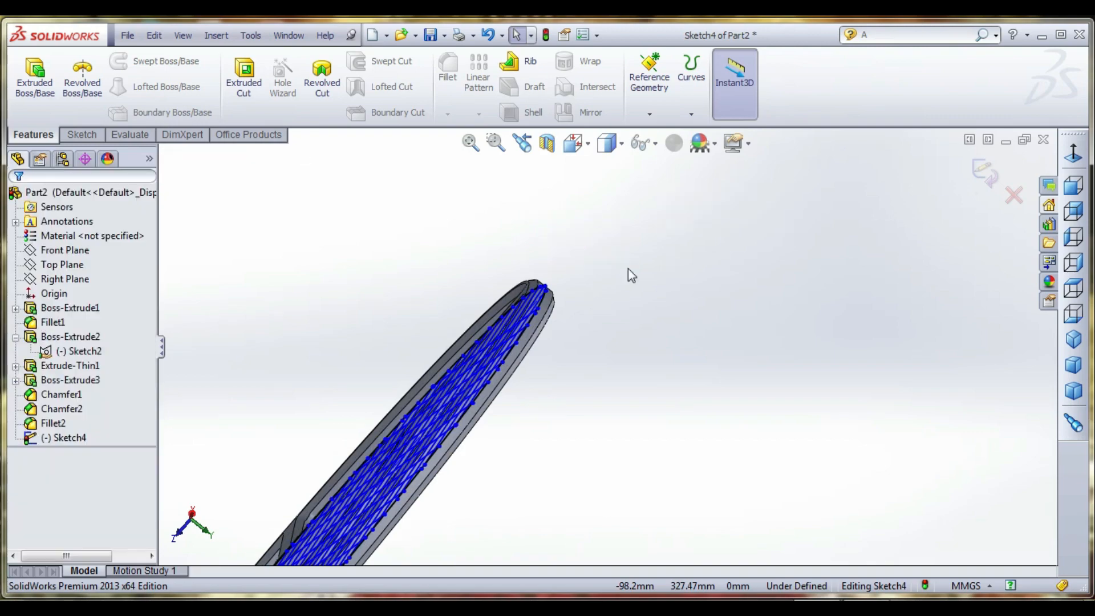
# - Set up a thin extrusion of the mesh sketch, Mid Plane with a 2 mm depth and auto-filleted corners
pyautogui.scroll(5, 628, 268)
pyautogui.moveTo(628, 450); pyautogui.dragTo(488, 409, button='middle')
pyautogui.scroll(-8, 513, 476)
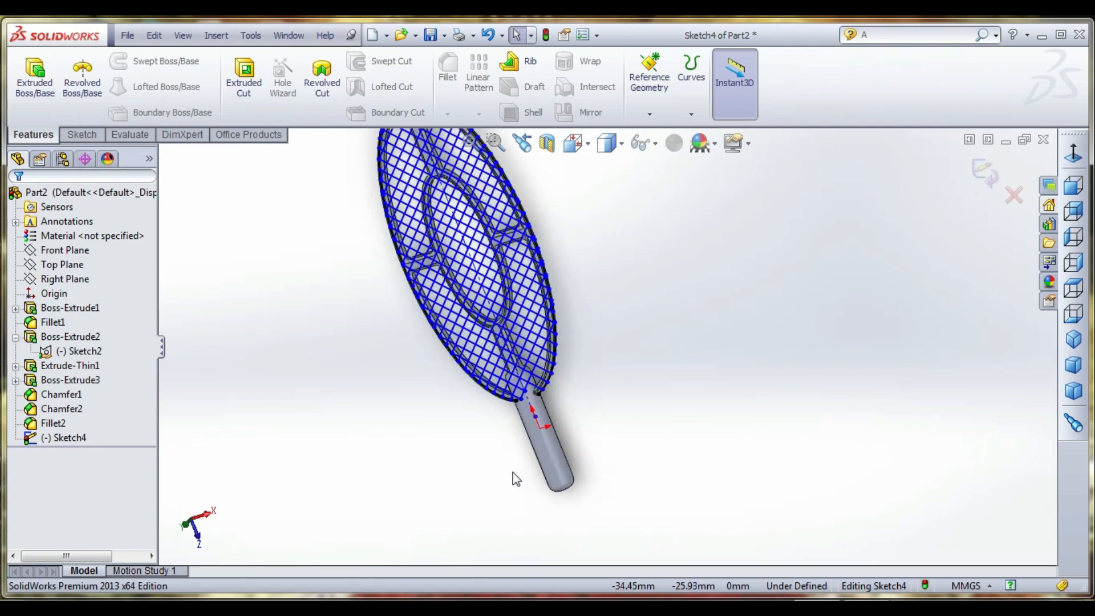
pyautogui.scroll(-4, 649, 256)
pyautogui.scroll(7, 560, 361)
pyautogui.scroll(-3, 570, 210)
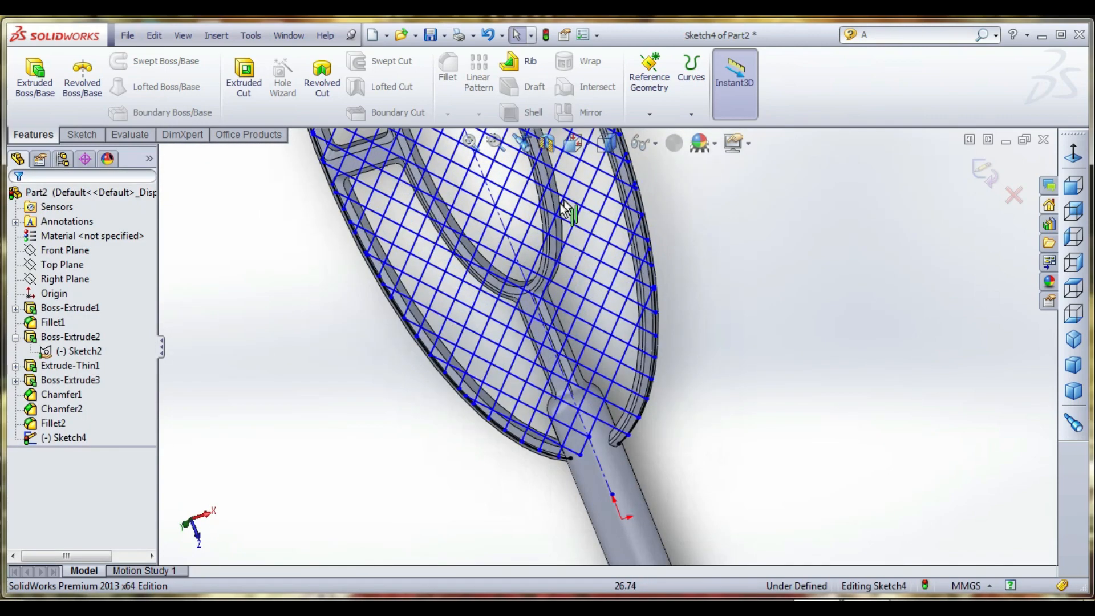
pyautogui.click(32, 78)
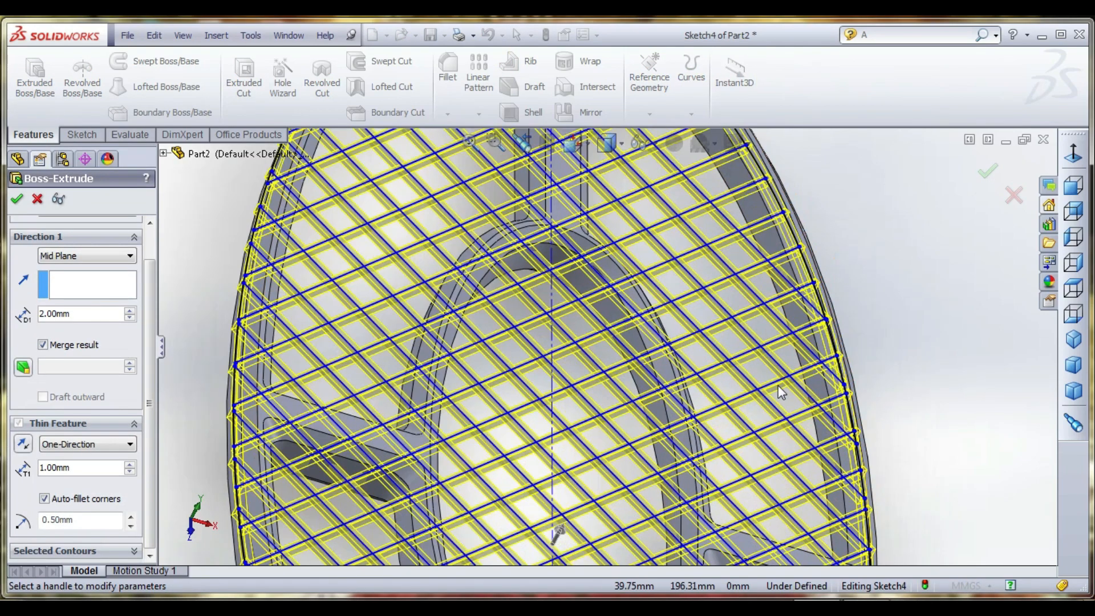
pyautogui.scroll(-2, 779, 385)
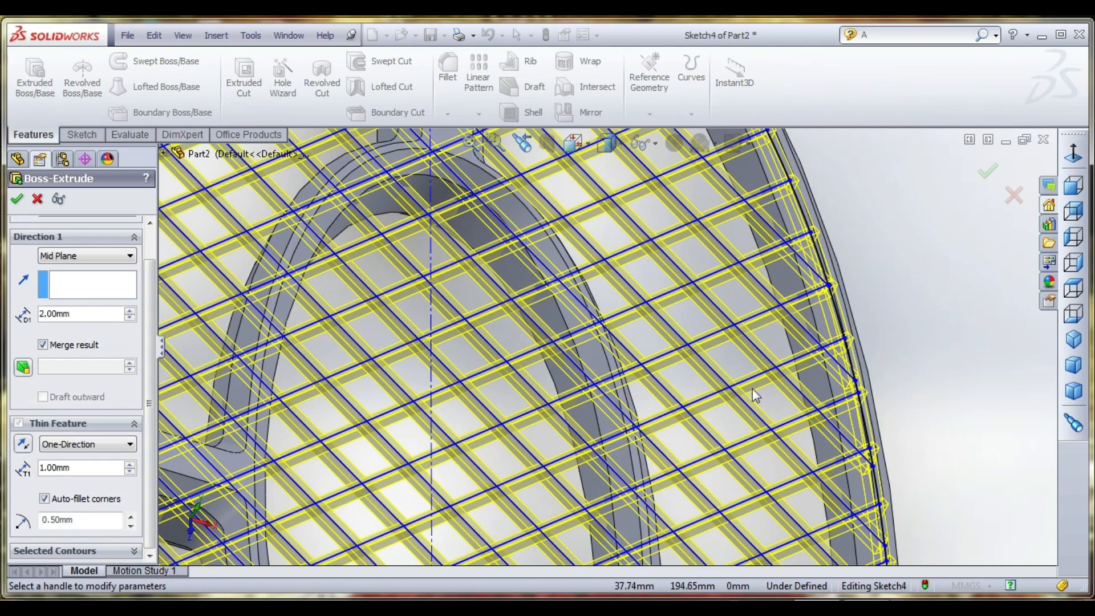
pyautogui.moveTo(751, 389); pyautogui.dragTo(733, 398, button='middle')
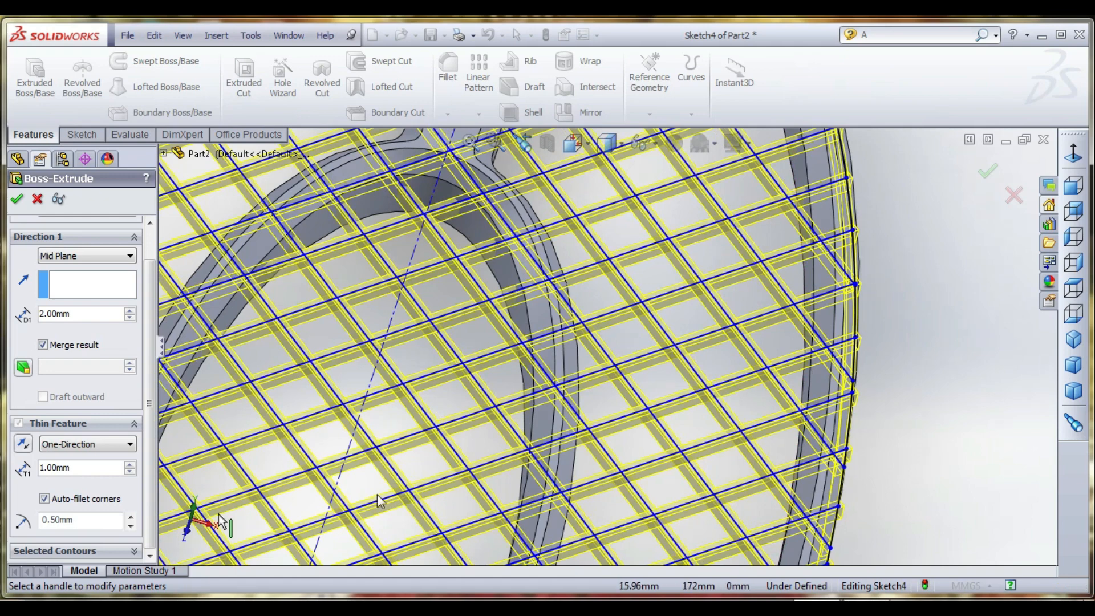
# - Set the mesh's thin wall thickness to 0.5 mm with the Mid-Plane type and complete the extrusion
pyautogui.doubleClick(96, 468)
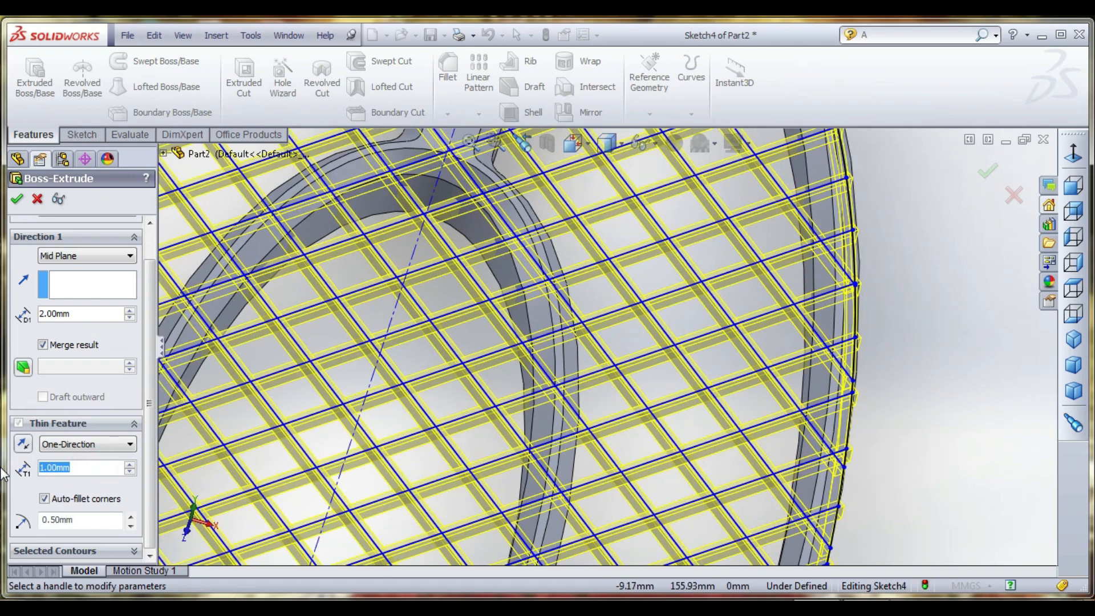
pyautogui.write('.5')
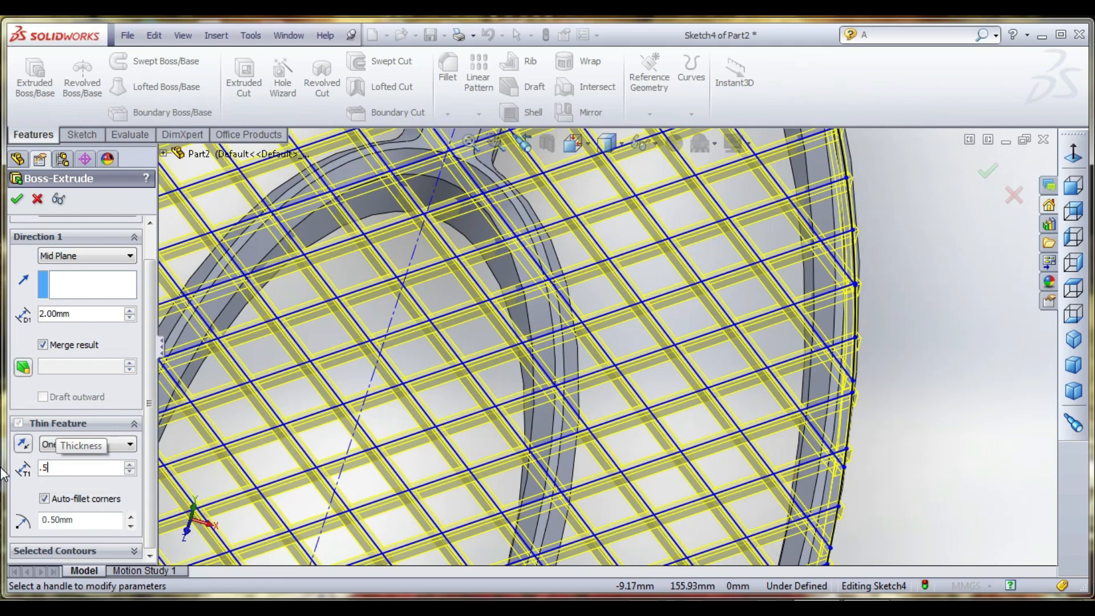
pyautogui.press('Return')
pyautogui.moveTo(587, 402); pyautogui.dragTo(656, 380, button='middle')
pyautogui.scroll(-10, 656, 379)
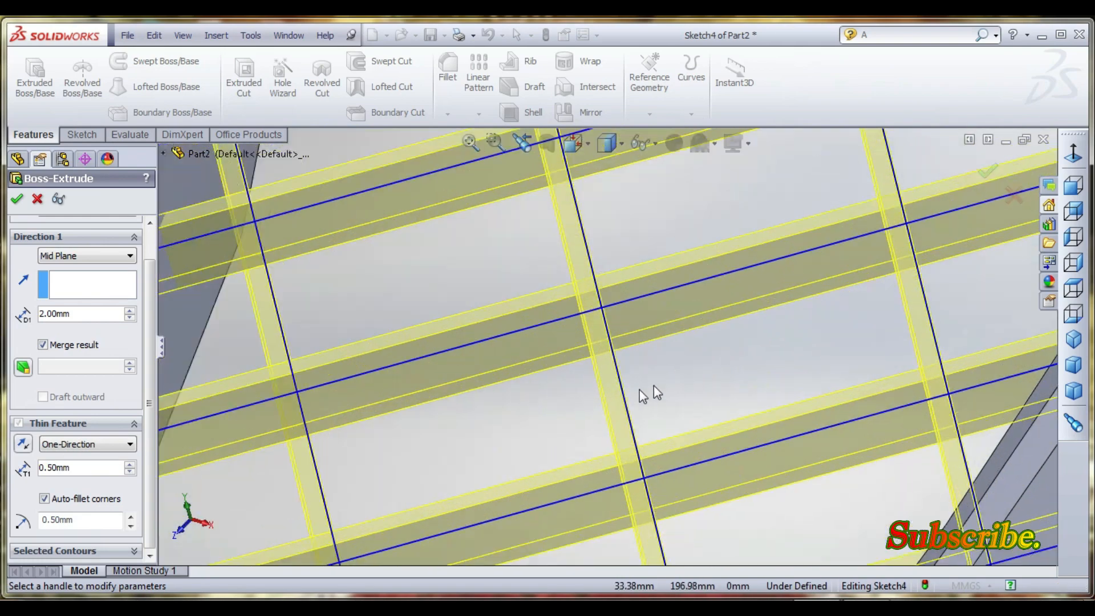
pyautogui.click(90, 449)
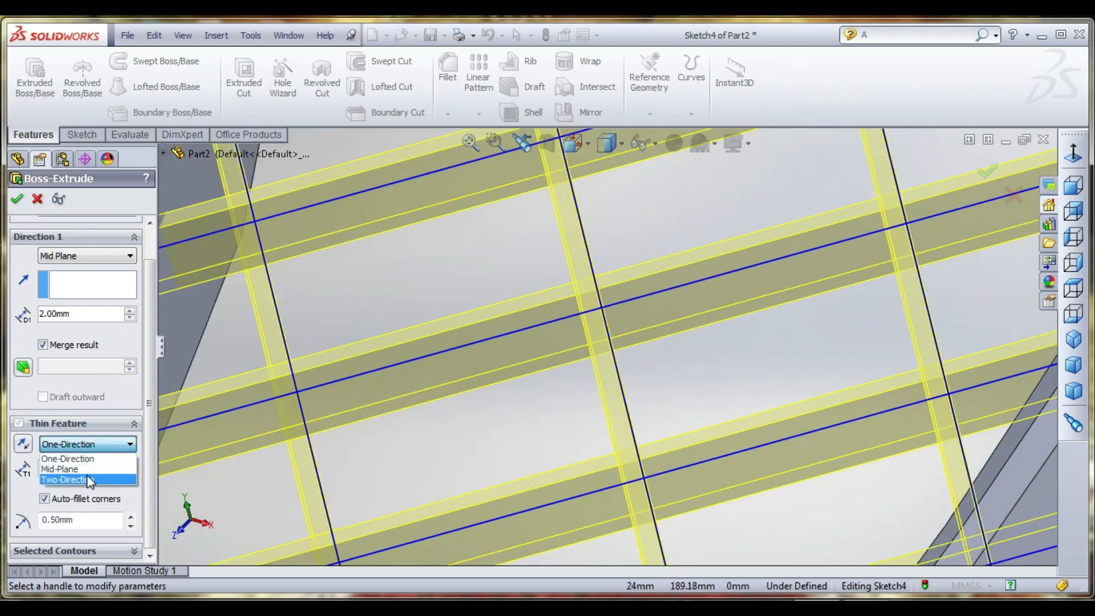
pyautogui.click(85, 465)
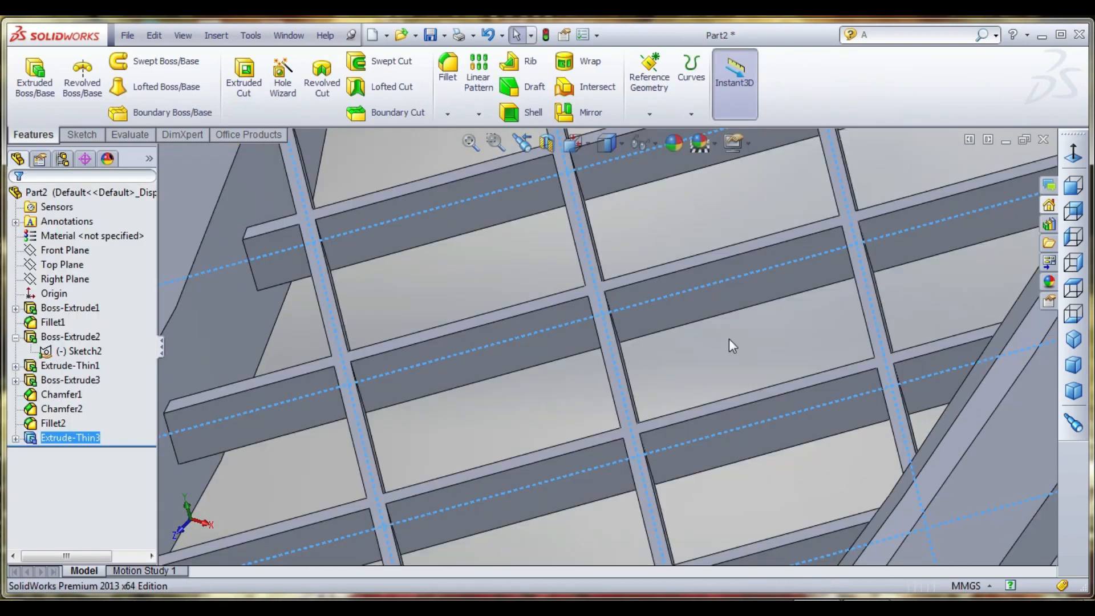
# - Examine the extruded mesh bars and how they meet the inner and outer rings
pyautogui.scroll(5, 639, 313)
pyautogui.moveTo(649, 327)
pyautogui.mouseDown(button='middle')
pyautogui.moveTo(710, 352)
pyautogui.moveTo(696, 344)
pyautogui.moveTo(724, 409)
pyautogui.moveTo(659, 334)
pyautogui.mouseUp(button='middle')
pyautogui.click(711, 351)
pyautogui.scroll(-4, 682, 327)
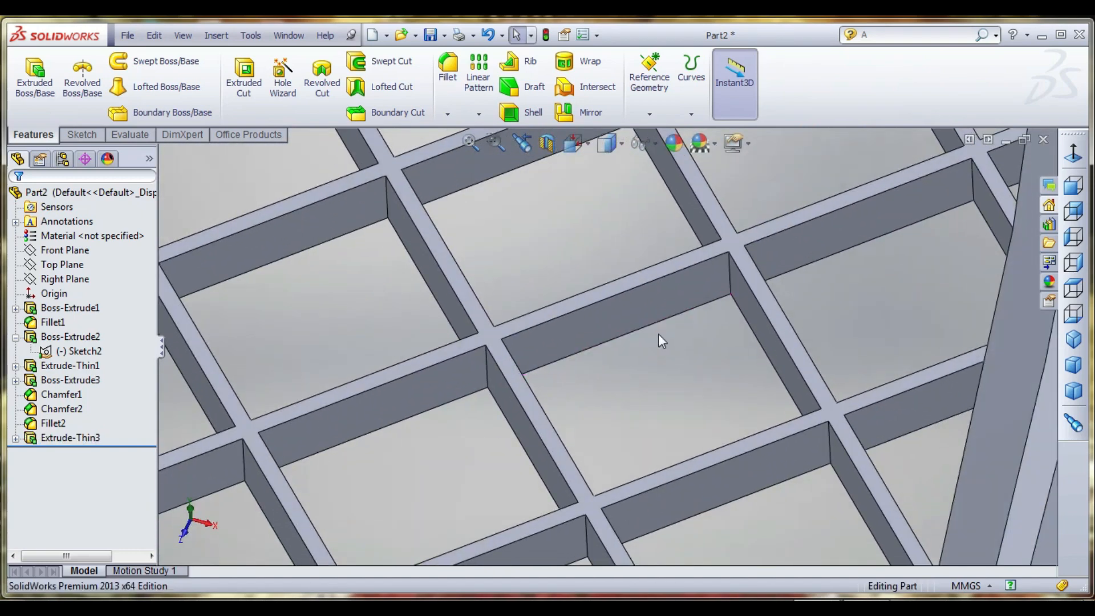
pyautogui.scroll(3, 658, 334)
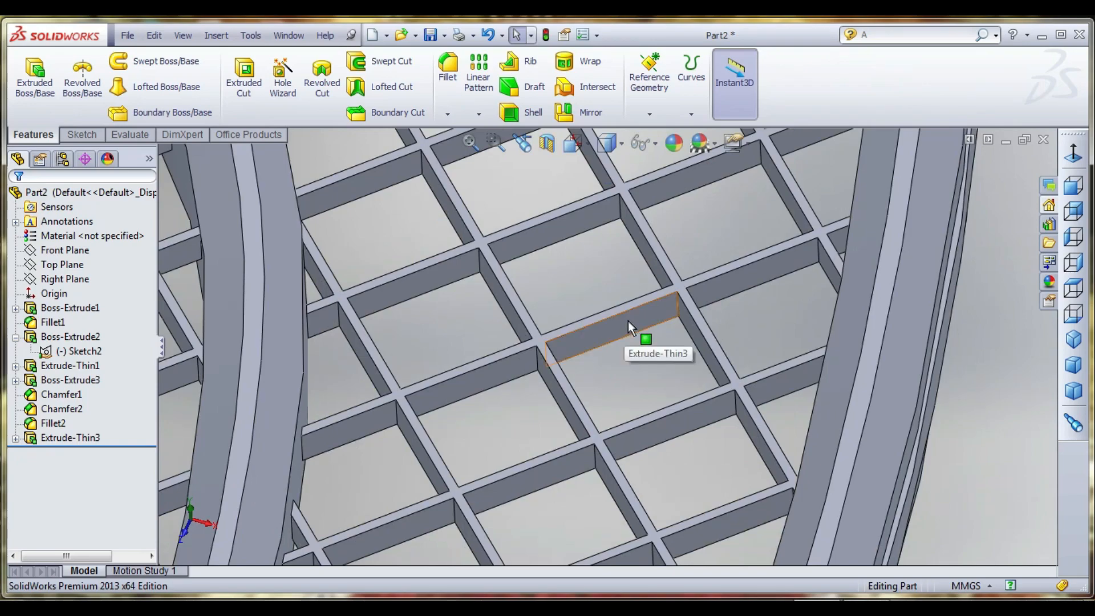
pyautogui.scroll(6, 631, 330)
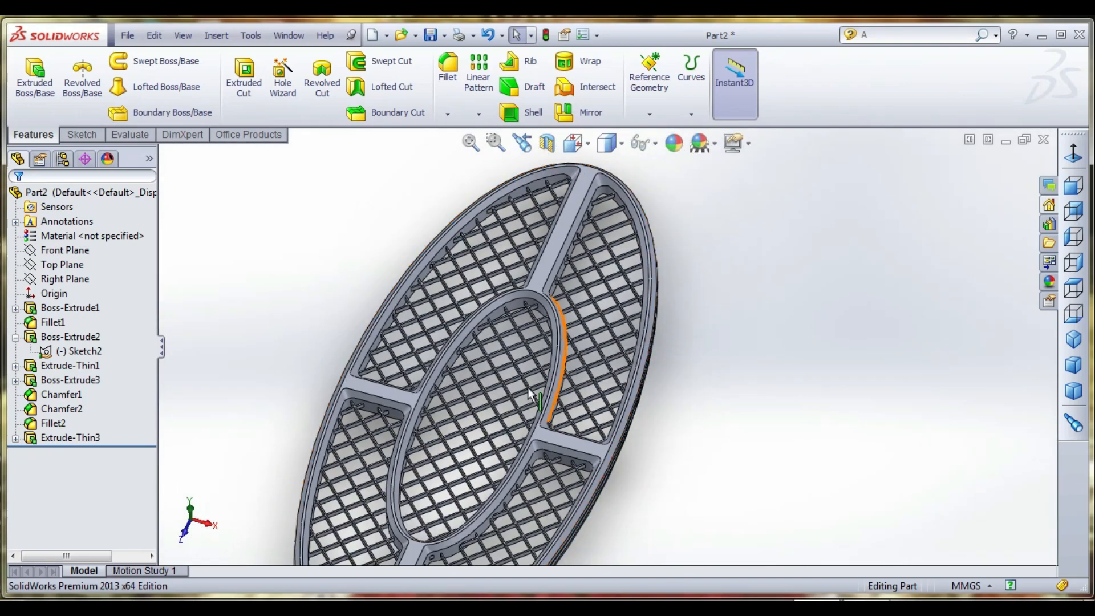
pyautogui.moveTo(529, 394); pyautogui.dragTo(471, 305, button='middle')
pyautogui.scroll(-6, 439, 303)
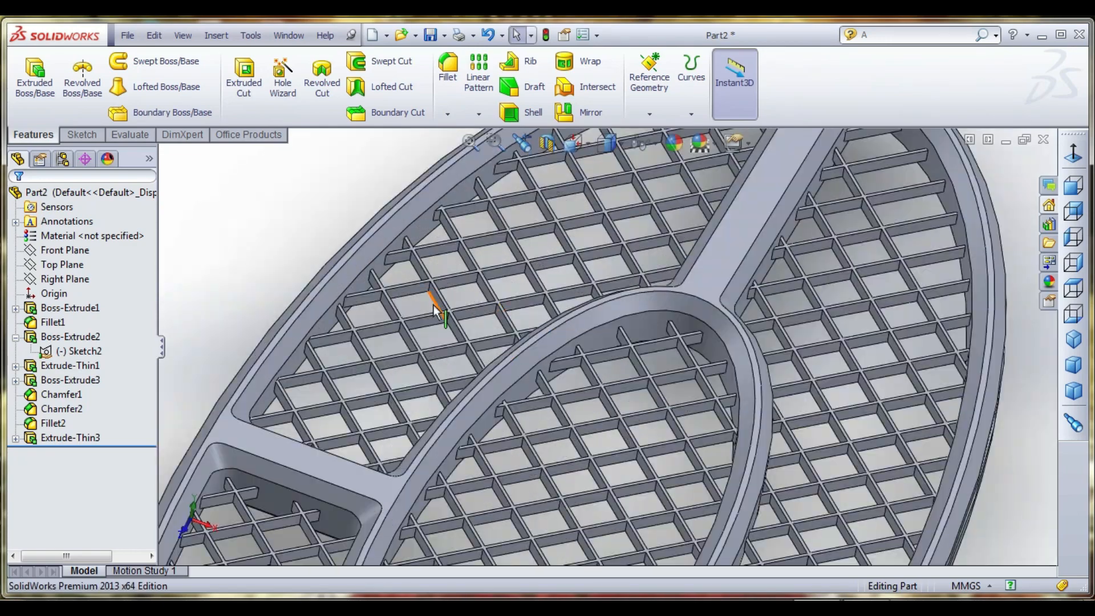
pyautogui.scroll(6, 473, 274)
pyautogui.moveTo(565, 336); pyautogui.dragTo(603, 361, button='middle')
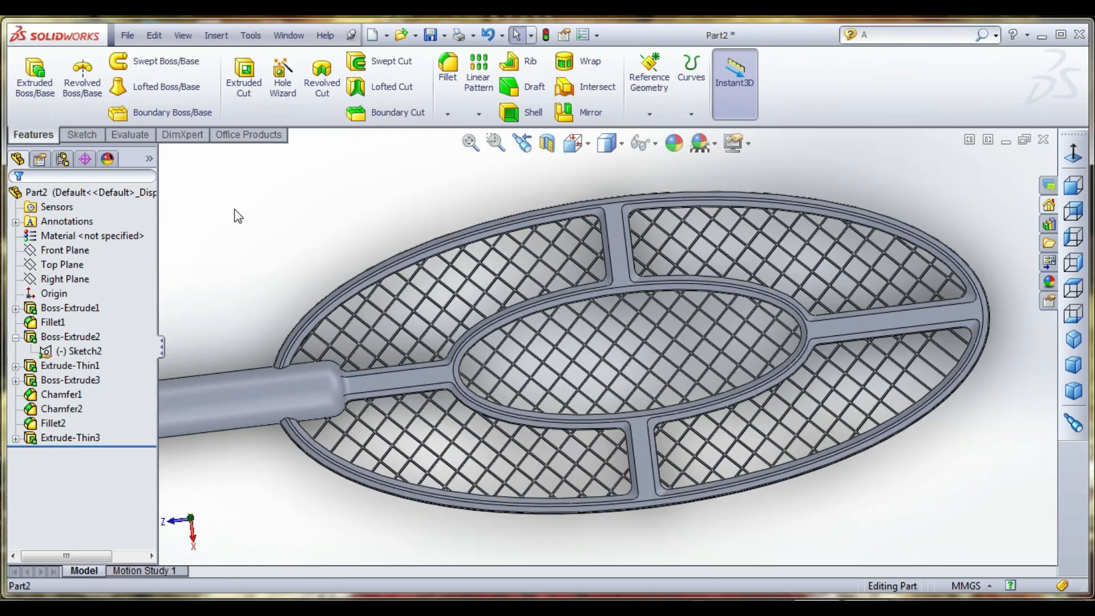
# - Start a new sketch on the Top Plane
pyautogui.click(74, 135)
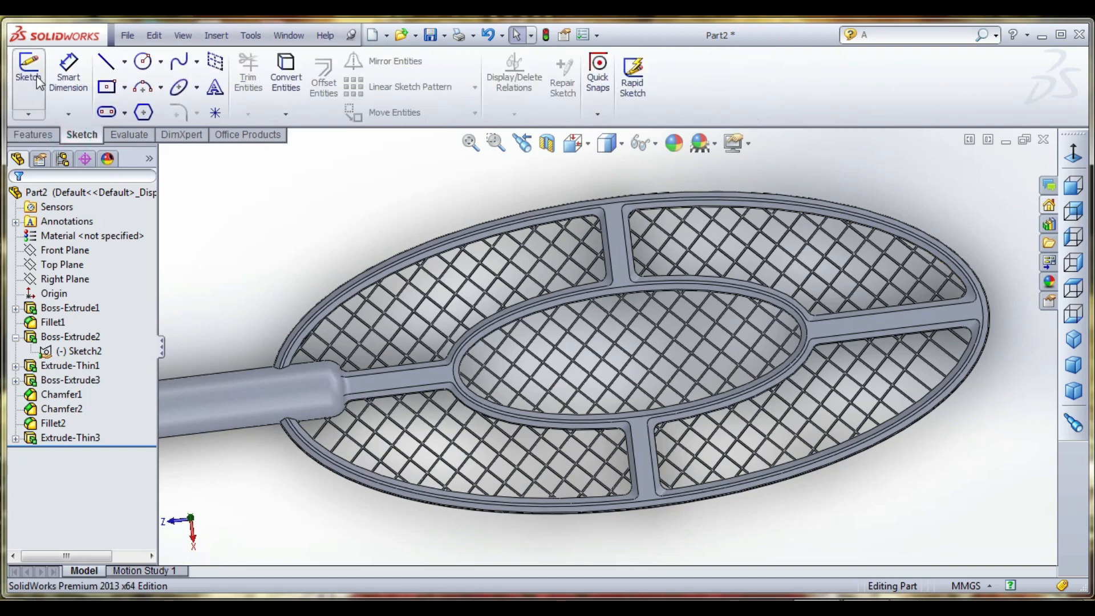
pyautogui.click(31, 75)
pyautogui.click(163, 154)
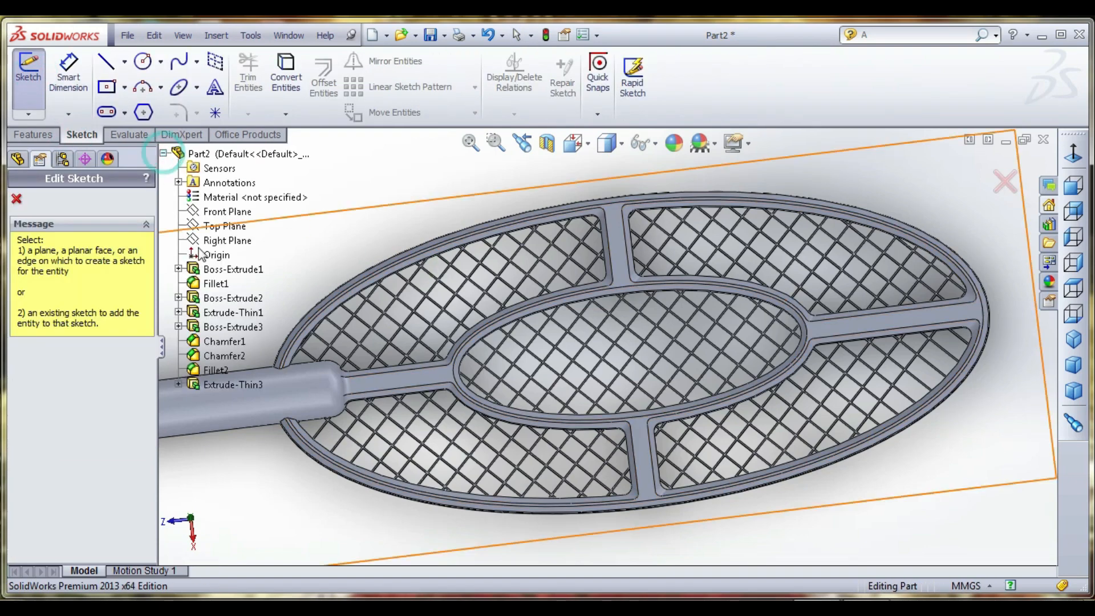
pyautogui.click(223, 234)
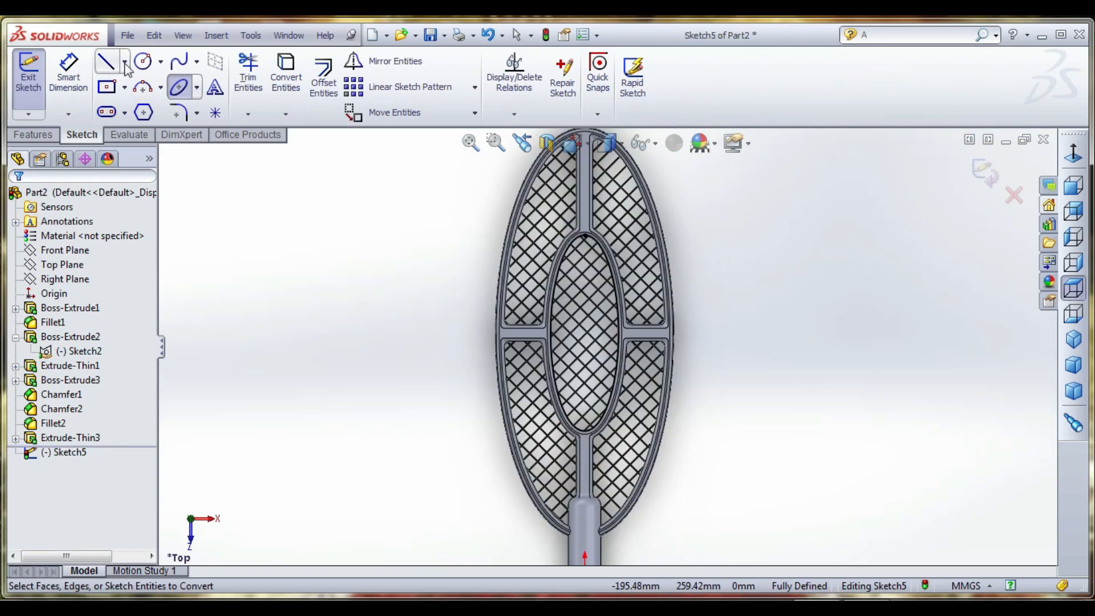
# - Draw a vertical centreline about 290 mm long along the racket's axis, from the handle to beyond the outer ring's far end
pyautogui.click(124, 61)
pyautogui.click(137, 99)
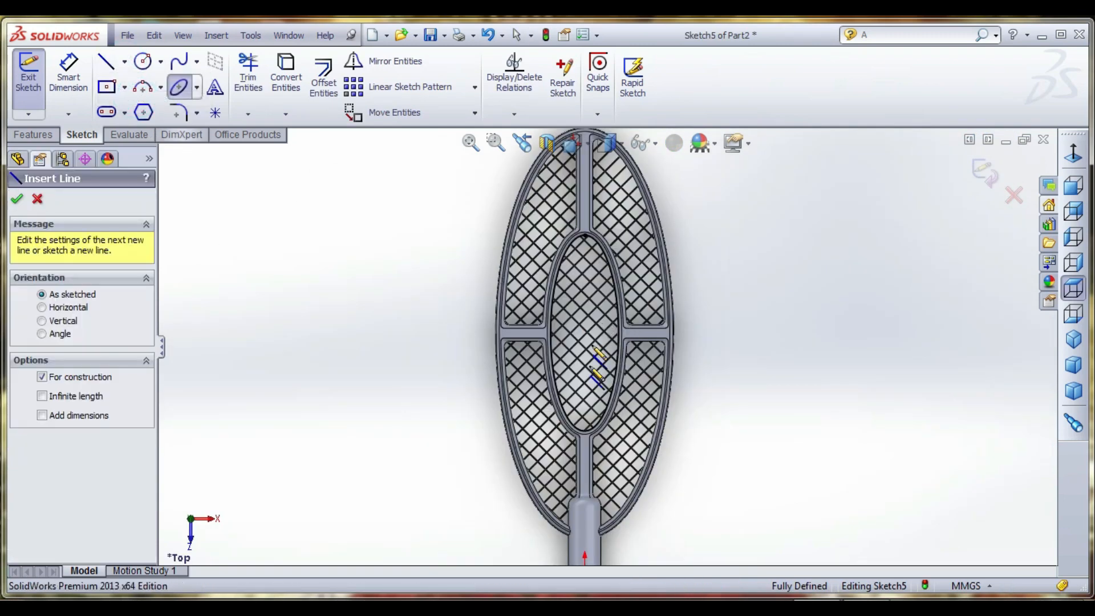
pyautogui.click(585, 518)
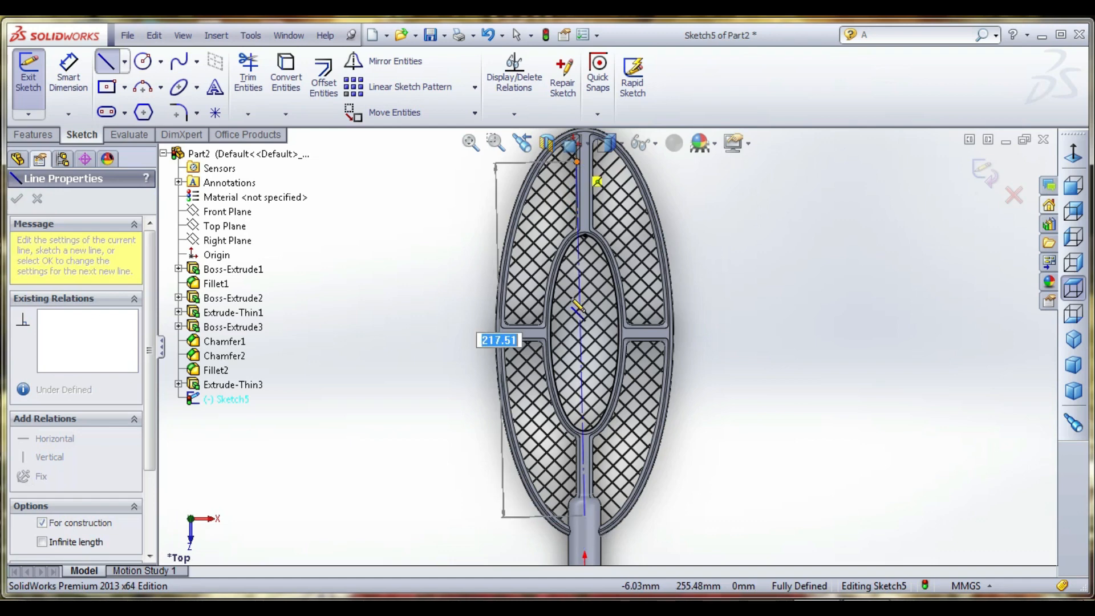
pyautogui.scroll(1, 570, 298)
pyautogui.scroll(2, 593, 308)
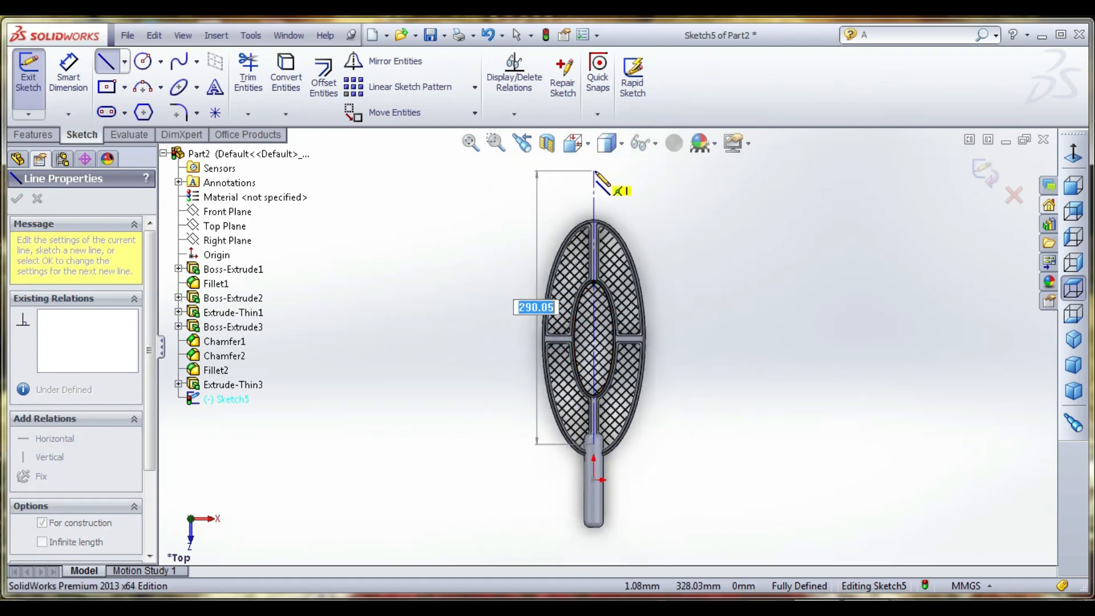
pyautogui.click(594, 171)
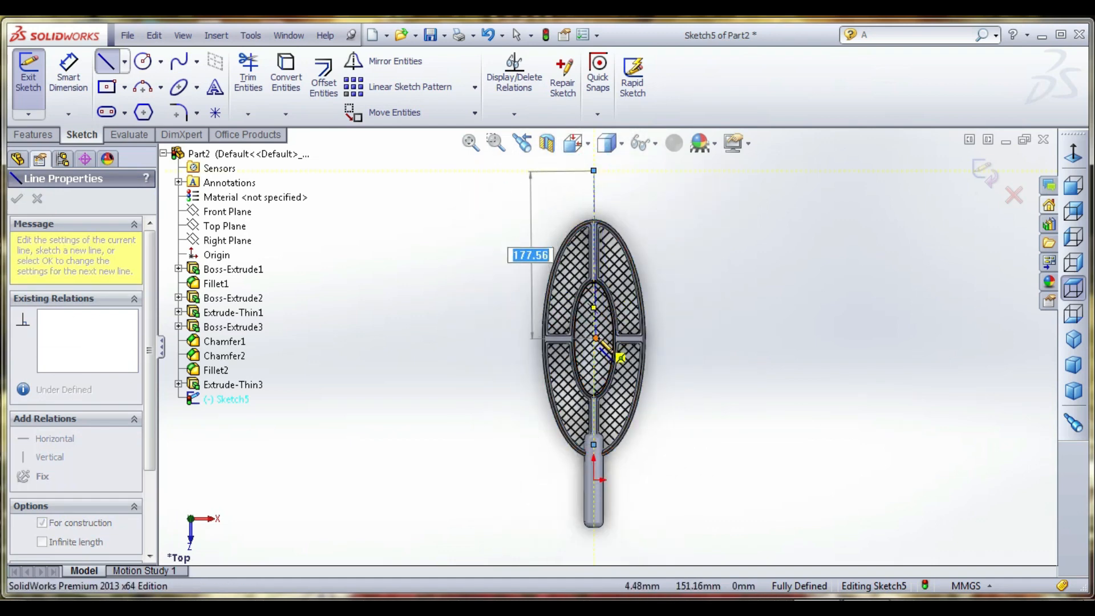
pyautogui.scroll(-1, 597, 348)
pyautogui.scroll(-2, 599, 350)
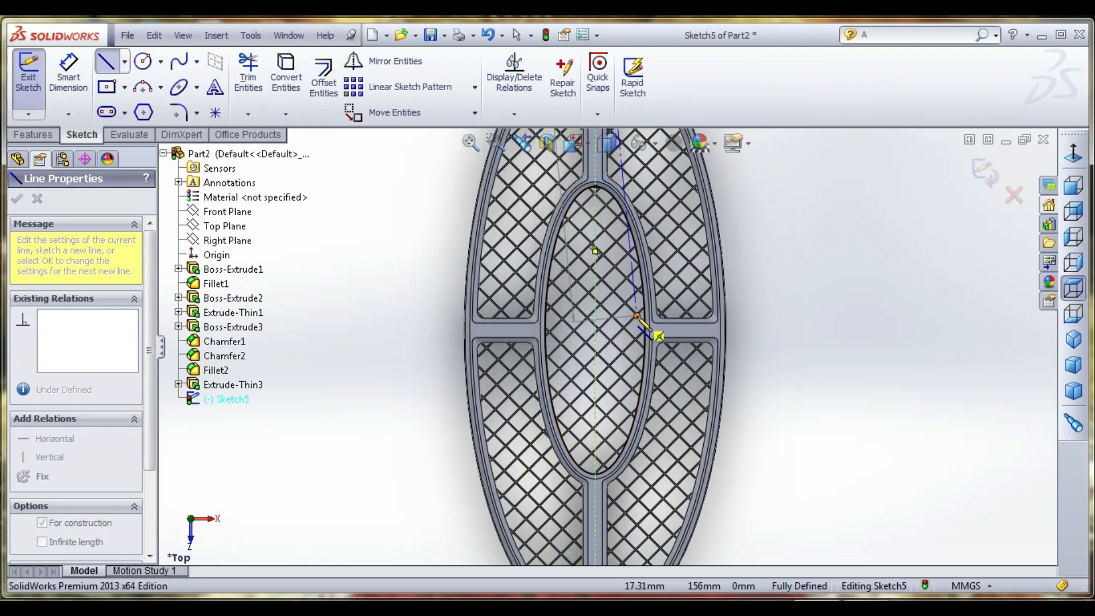
pyautogui.rightClick(637, 317)
pyautogui.click(678, 184)
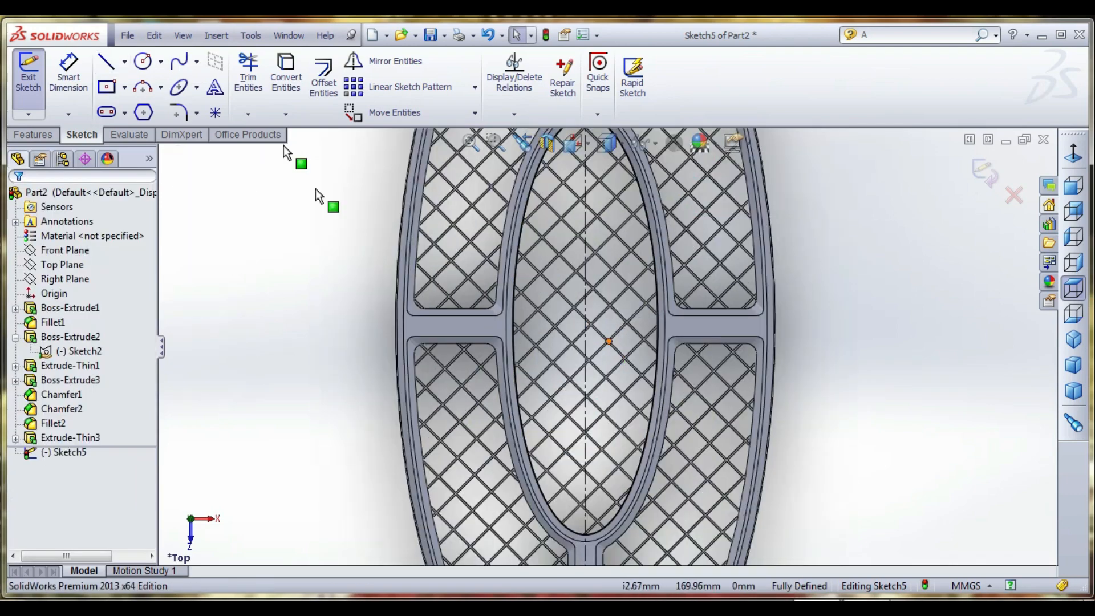
# - Draw a vertical helper line about 6 mm long across the left connecting bar, joining its two edges beside the inner ring
pyautogui.click(124, 62)
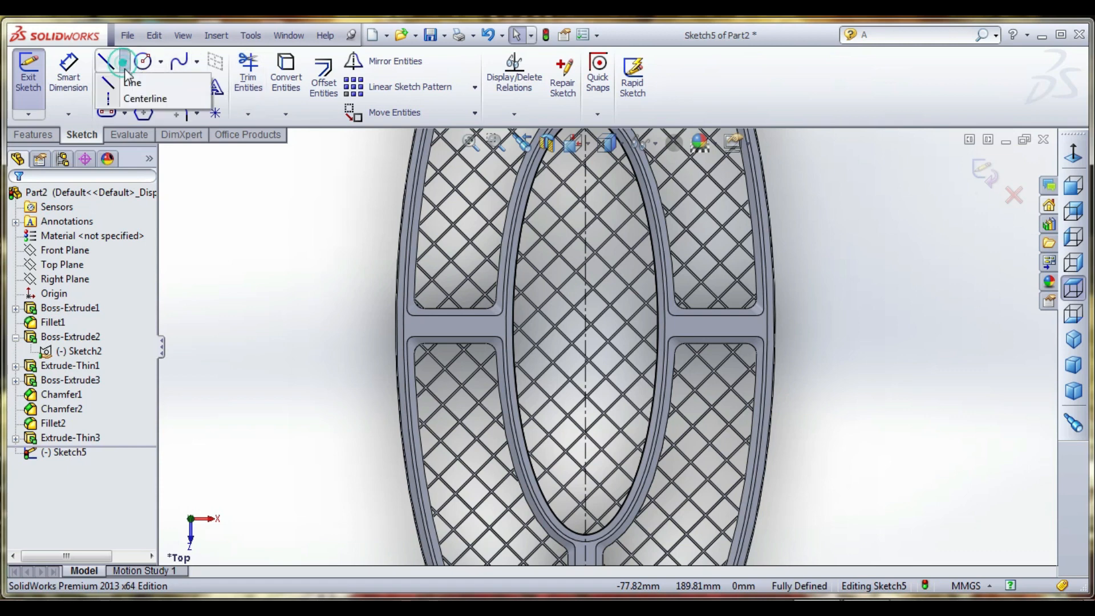
pyautogui.click(140, 98)
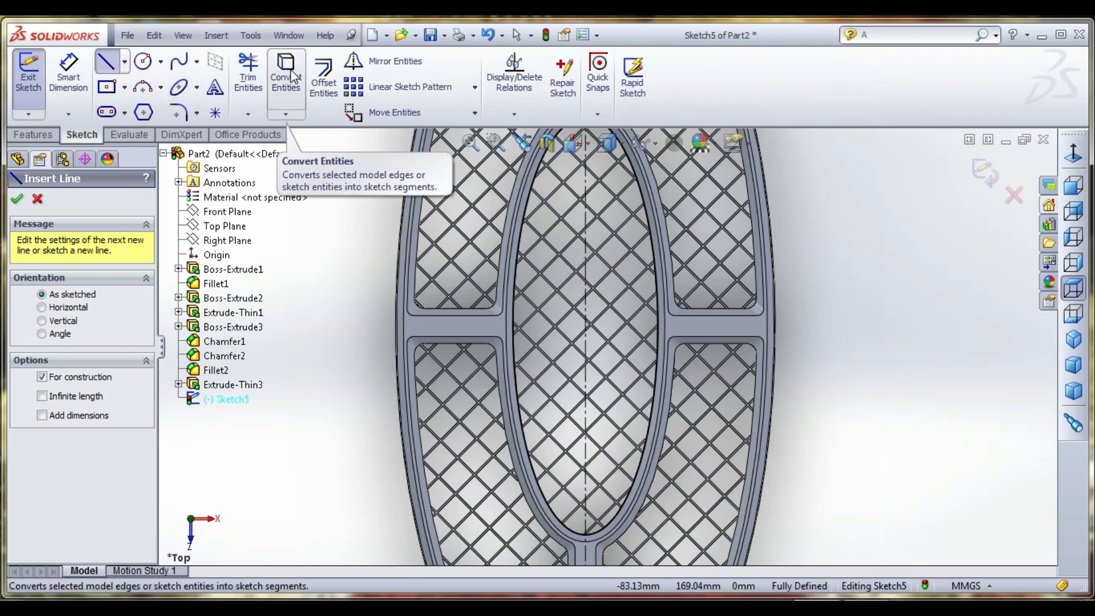
pyautogui.click(106, 61)
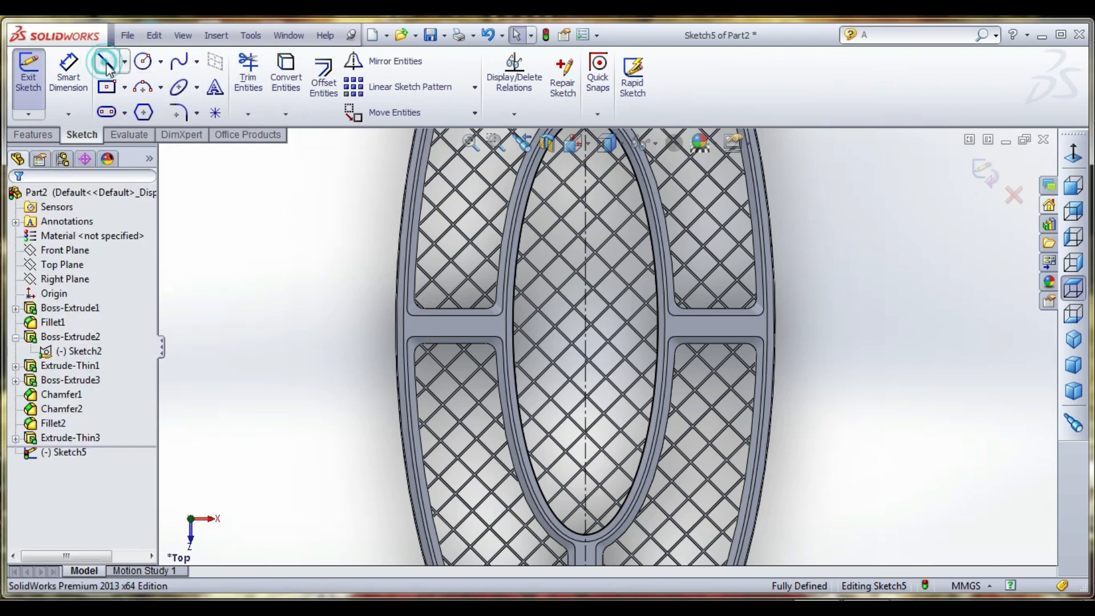
pyautogui.click(495, 316)
pyautogui.press('l')
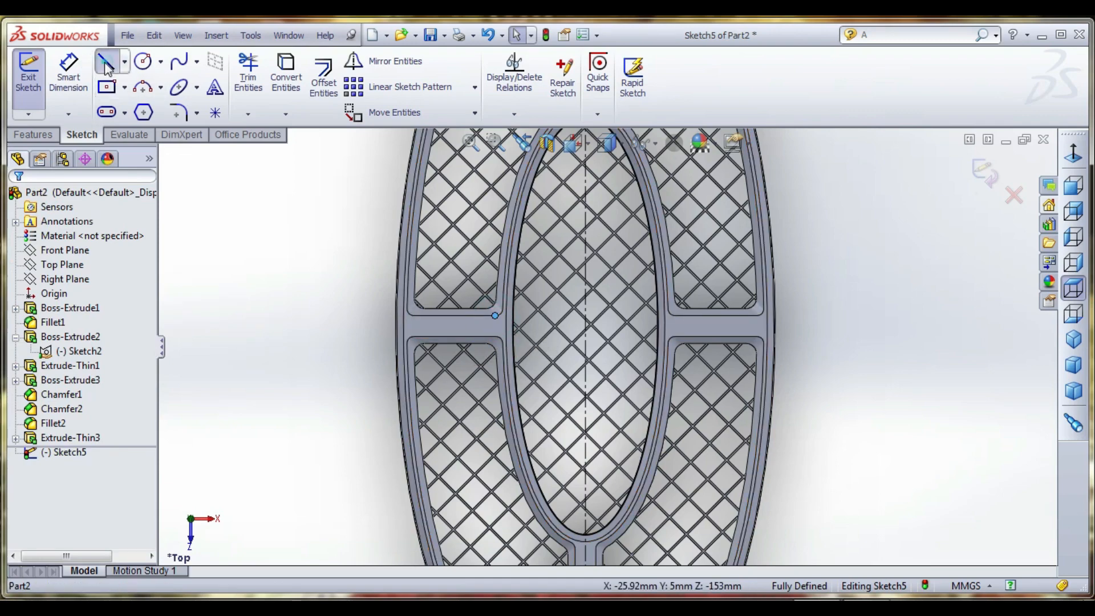
pyautogui.click(495, 316)
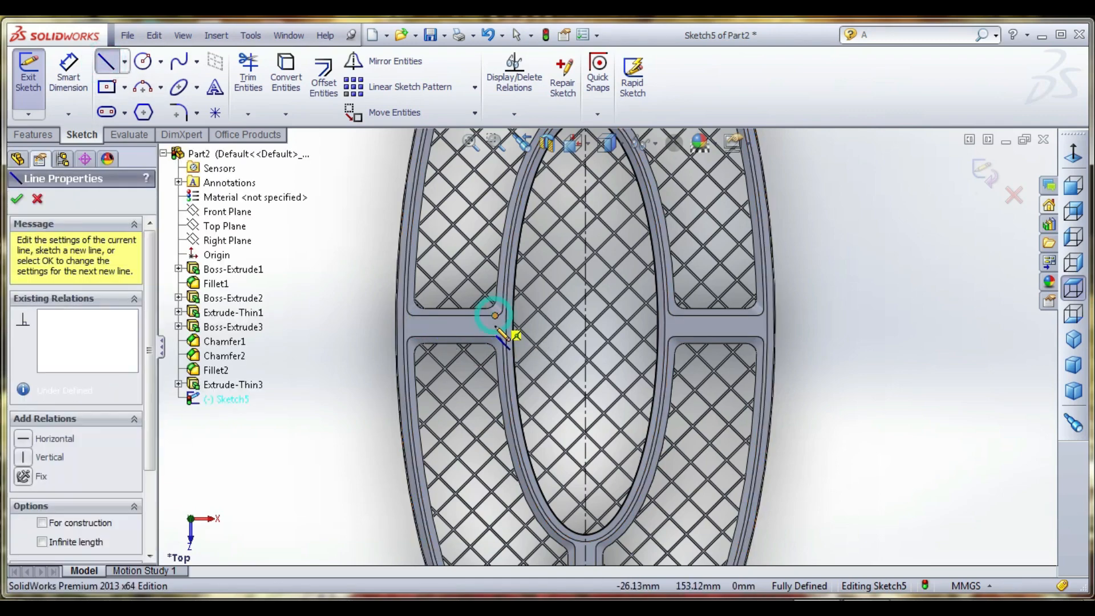
pyautogui.click(495, 336)
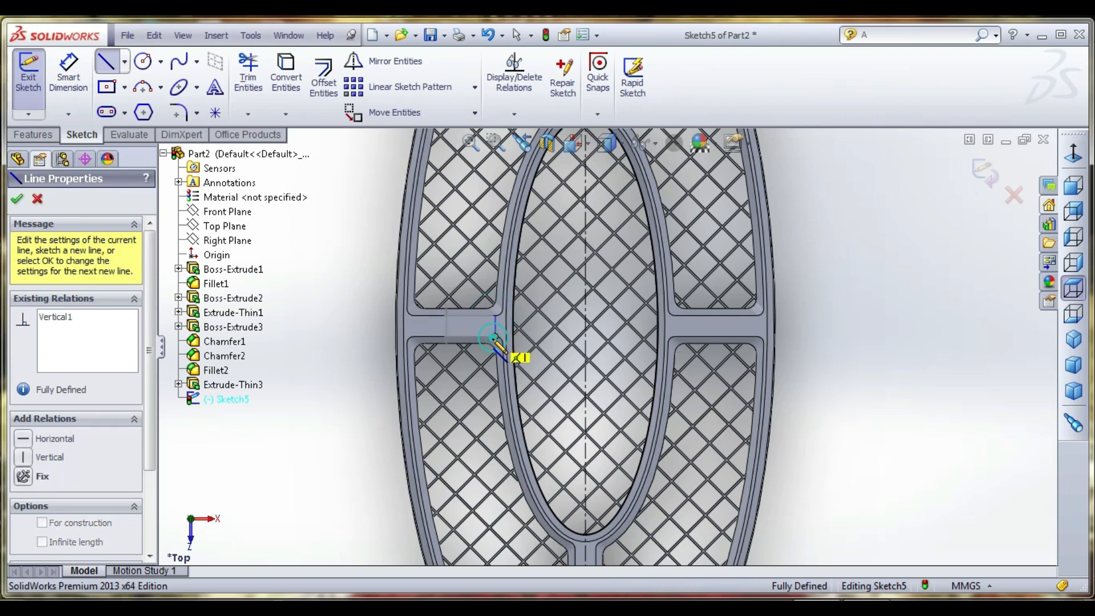
# - Draw a horizontal centreline from the short line's midpoint across the racket to beyond the outer ring's opposite side
pyautogui.click(124, 62)
pyautogui.click(137, 104)
pyautogui.click(495, 326)
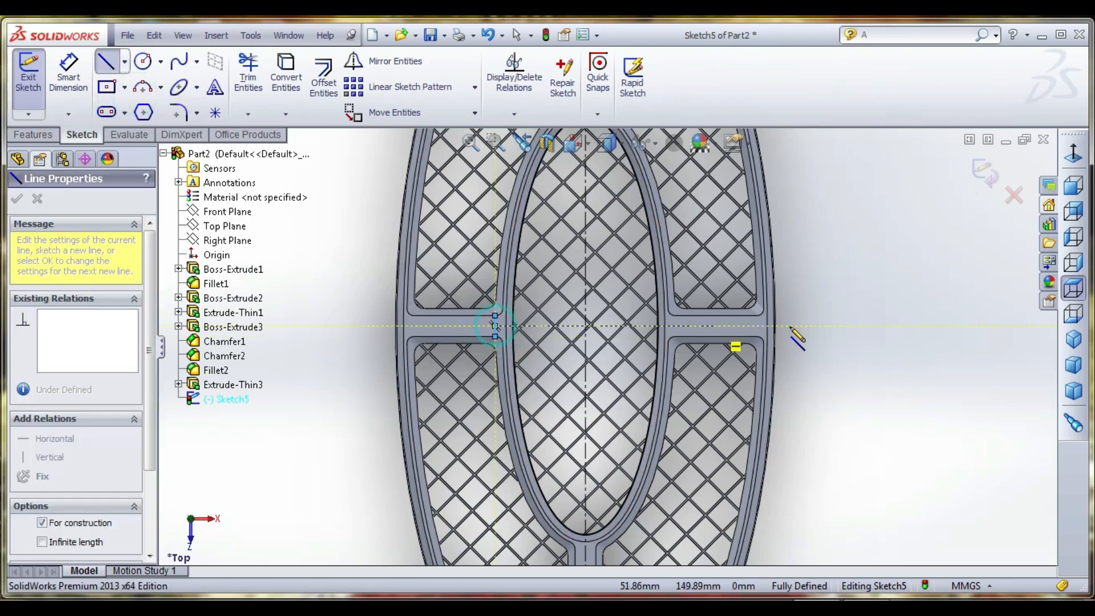
pyautogui.click(811, 327)
pyautogui.rightClick(883, 237)
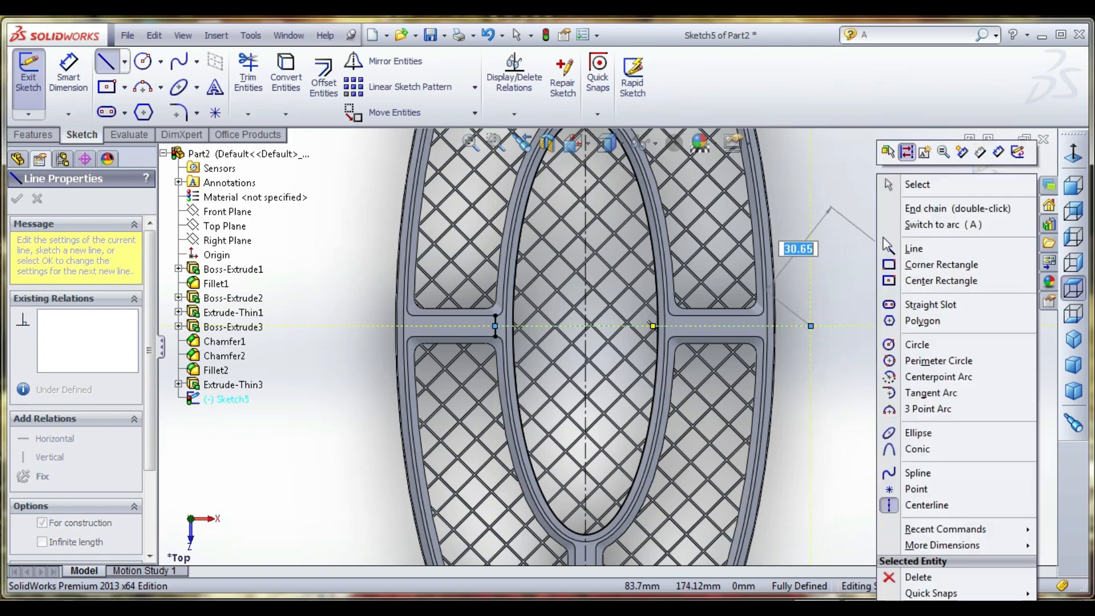
pyautogui.click(918, 184)
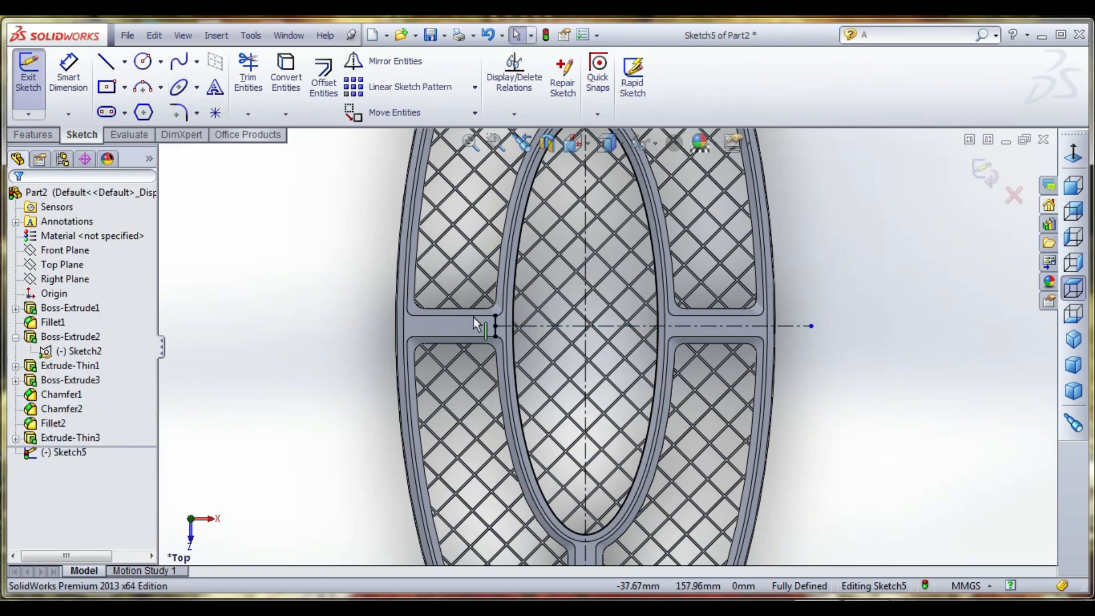
# - Delete the short vertical helper line on the left connecting bar
pyautogui.click(498, 324)
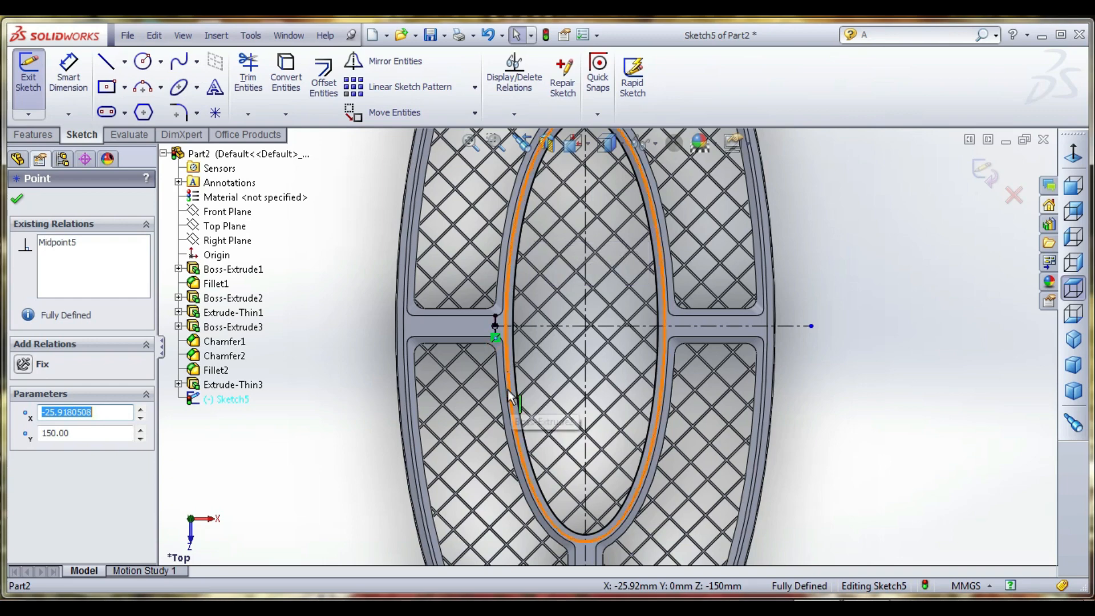
pyautogui.scroll(-5, 498, 310)
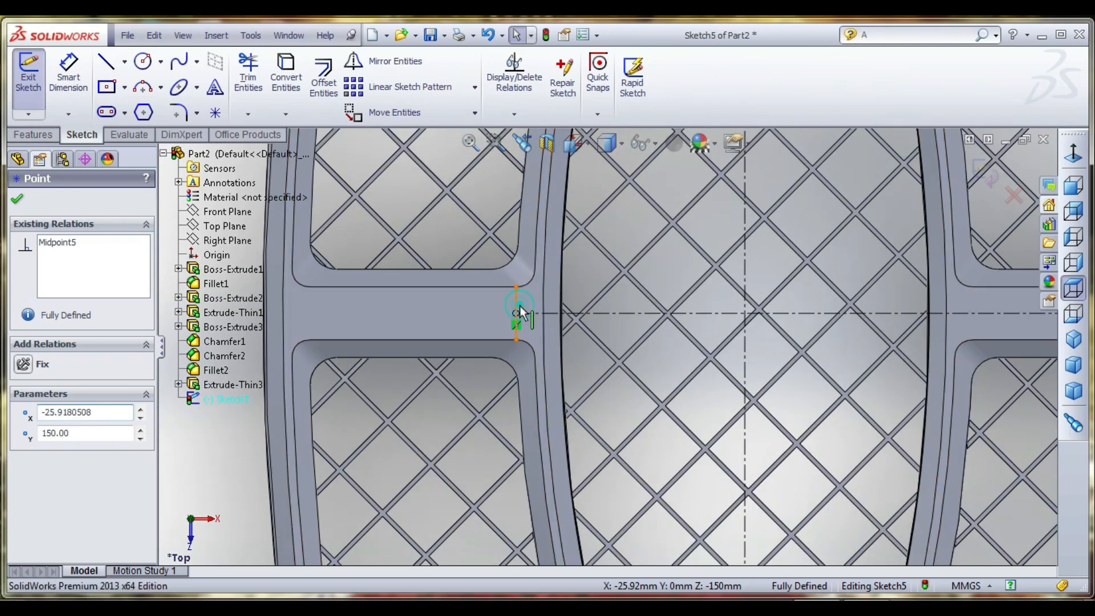
pyautogui.click(519, 306)
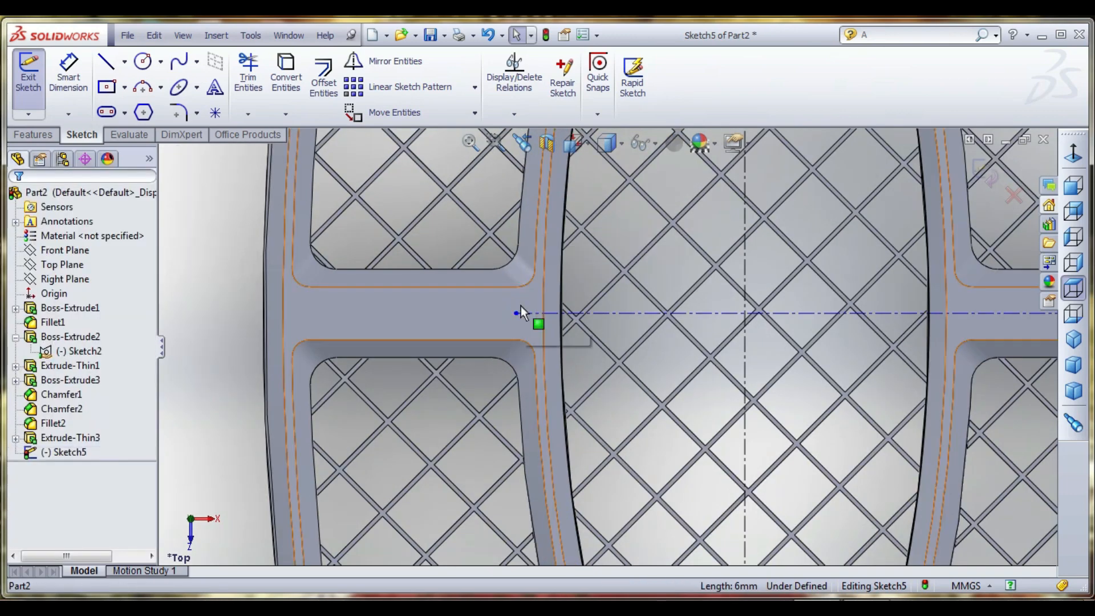
# - Draw an upright ellipse centred on the centrelines' intersection, with semi-axes of about 47.6 mm and 11.6 mm, inside the inner ring
pyautogui.click(184, 94)
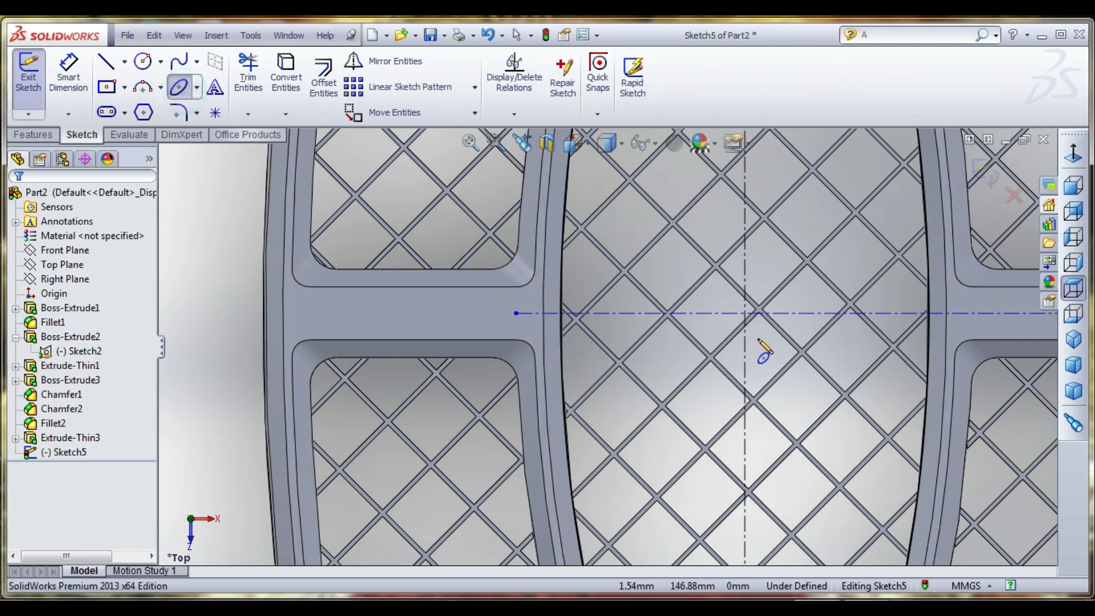
pyautogui.click(766, 334)
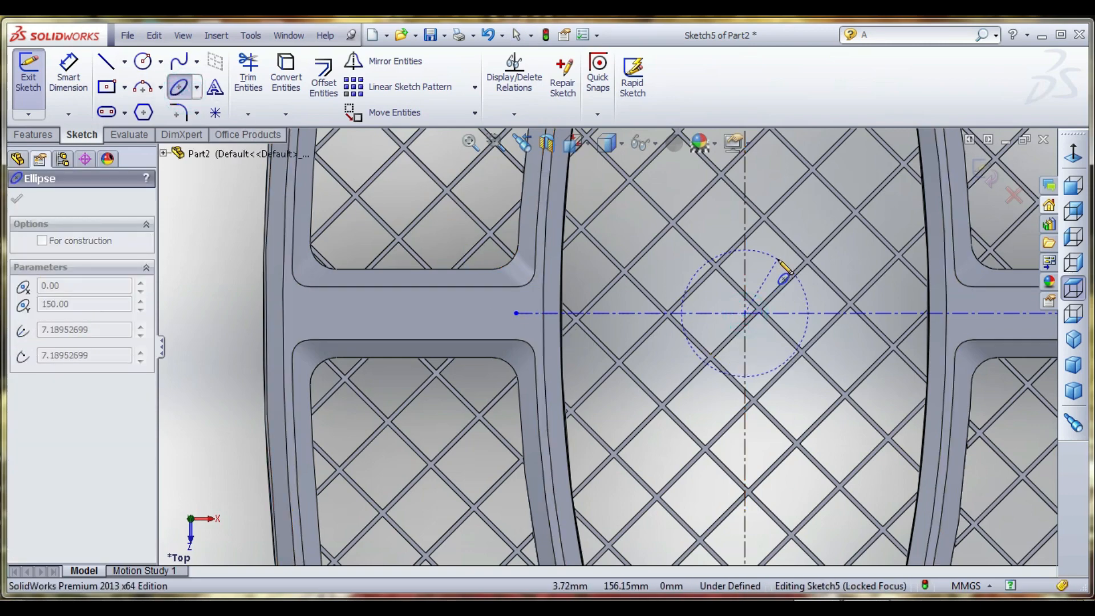
pyautogui.scroll(5, 784, 262)
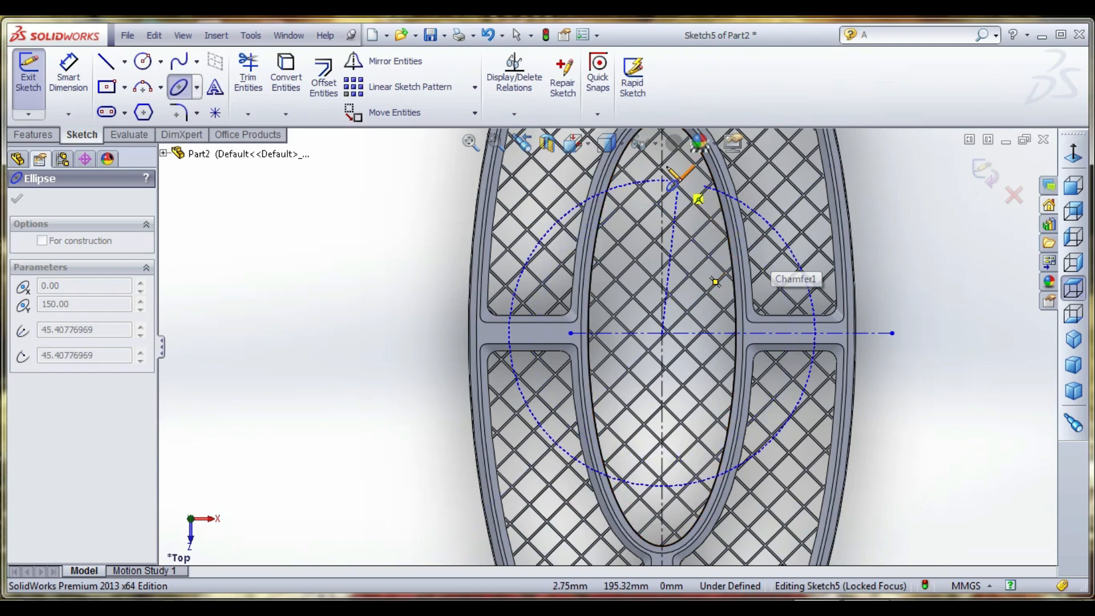
pyautogui.click(662, 166)
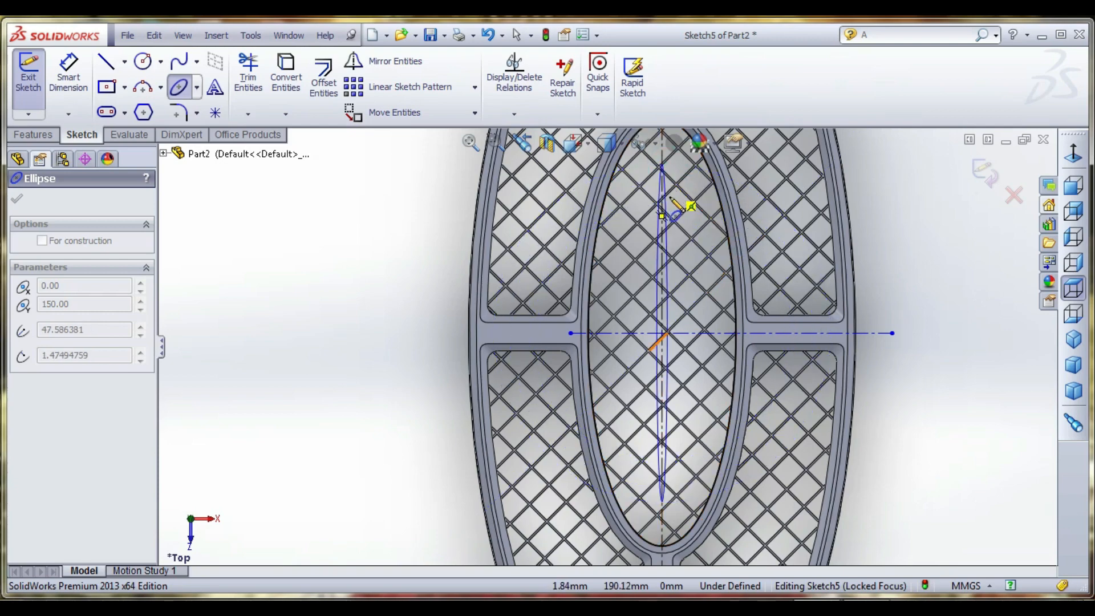
pyautogui.click(706, 209)
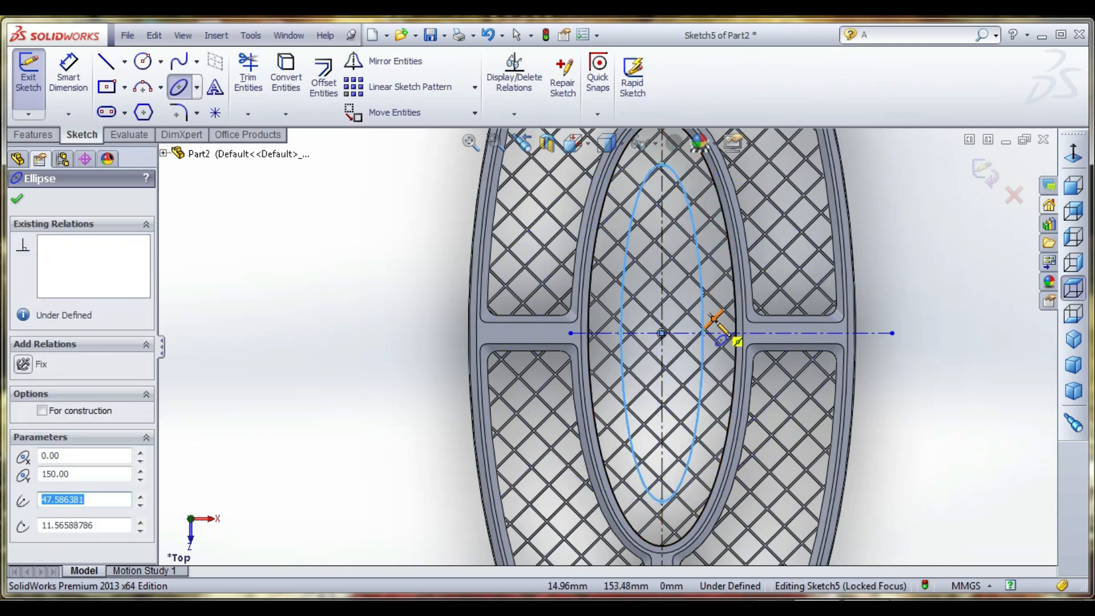
# - Extrude the ellipse 2 mm with the Mid Plane end condition, merged with the mesh
pyautogui.moveTo(713, 326); pyautogui.dragTo(740, 336, button='middle')
pyautogui.moveTo(644, 330); pyautogui.dragTo(675, 361, button='middle')
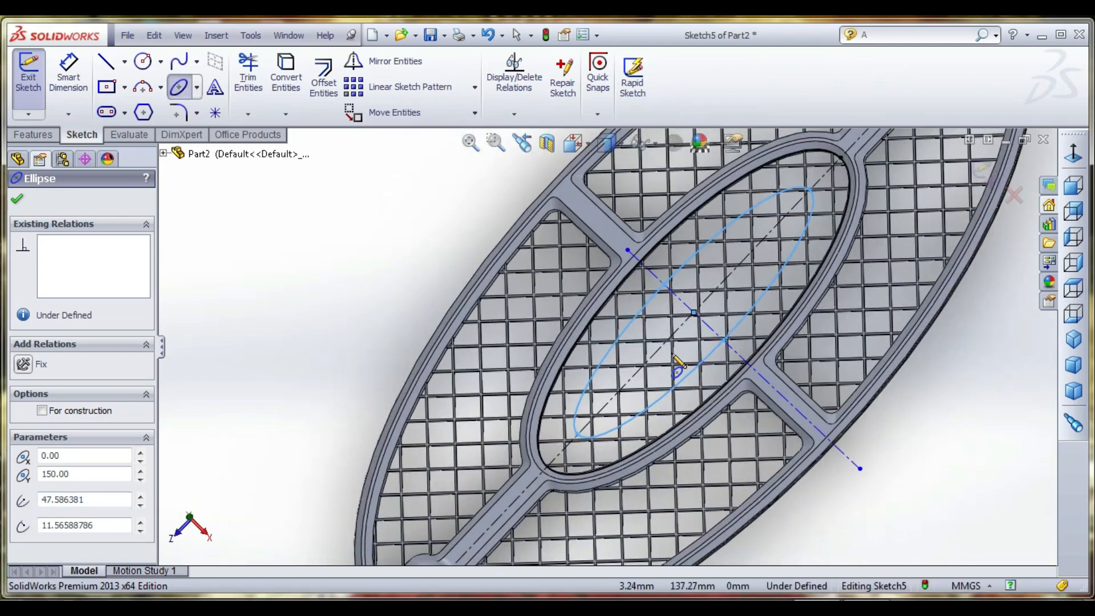
pyautogui.click(46, 135)
pyautogui.click(53, 99)
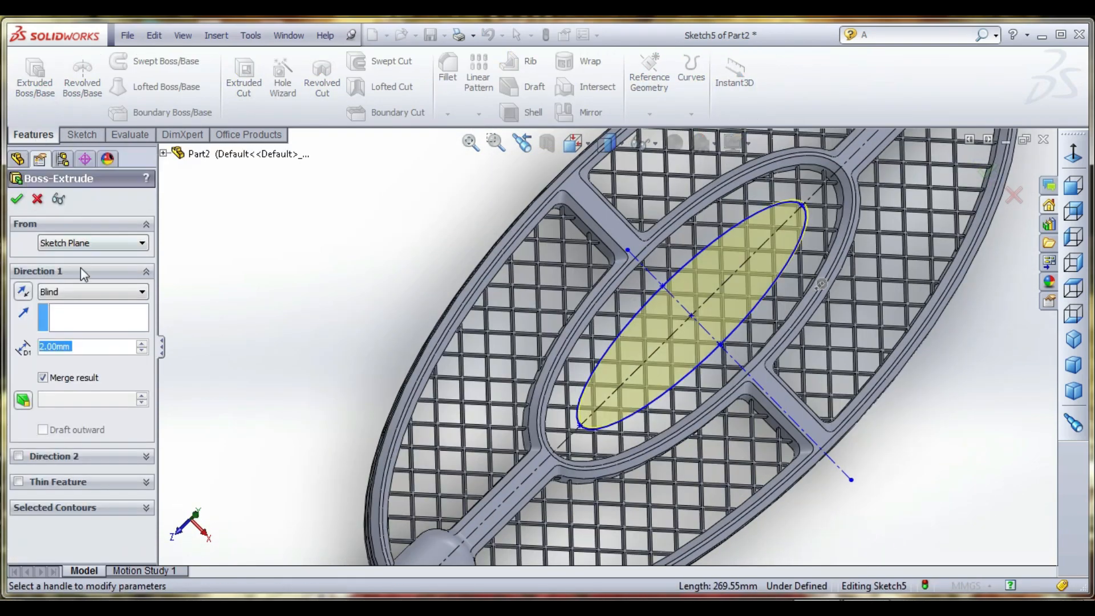
pyautogui.moveTo(575, 340); pyautogui.dragTo(564, 399, button='middle')
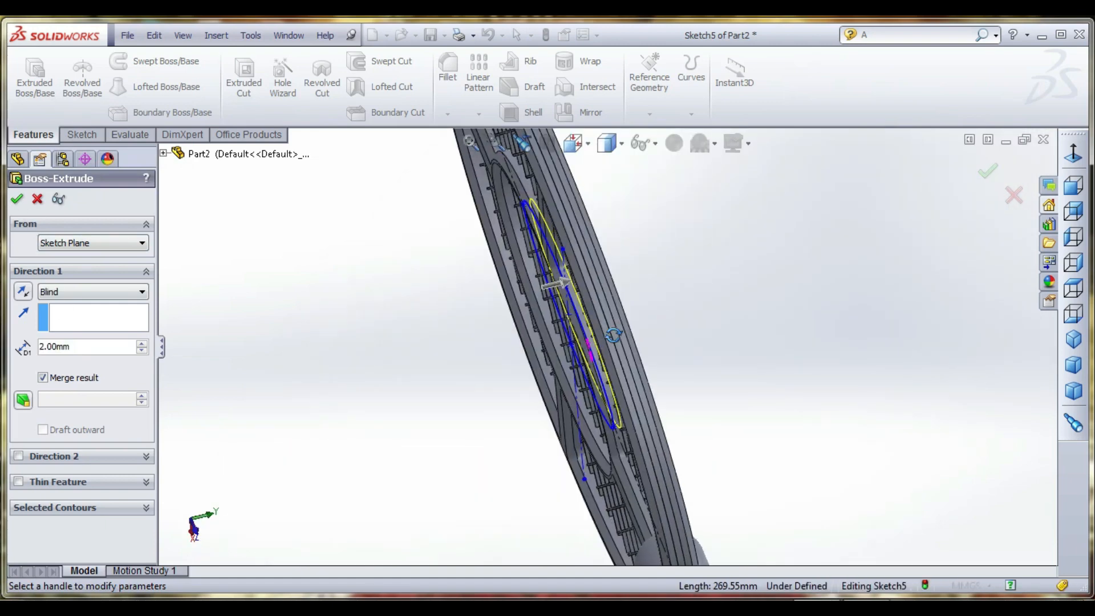
pyautogui.click(86, 292)
pyautogui.click(86, 369)
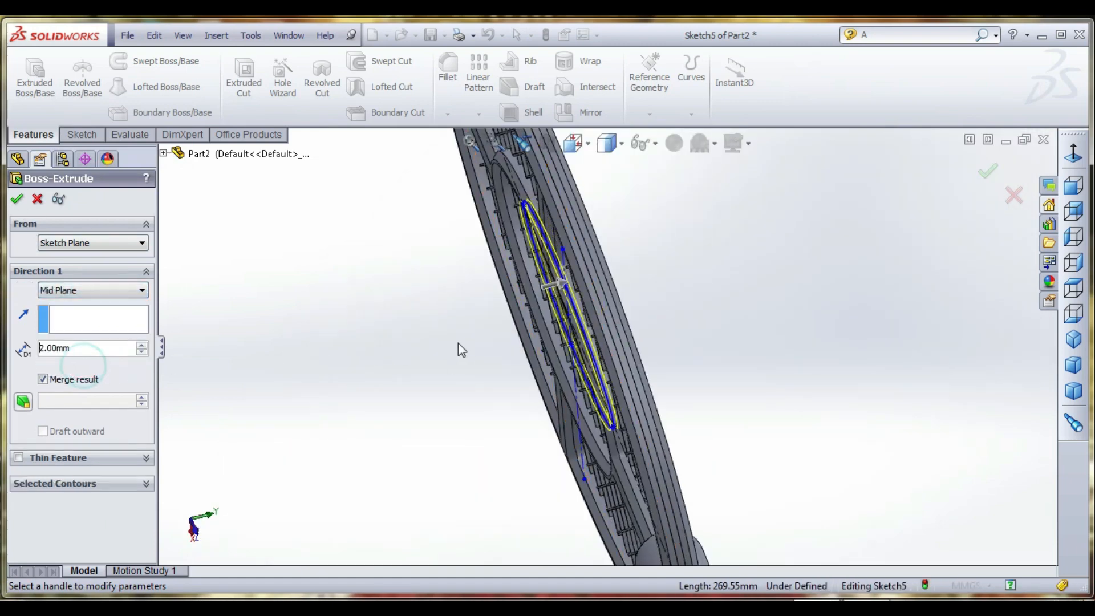
pyautogui.moveTo(403, 337); pyautogui.dragTo(246, 297, button='middle')
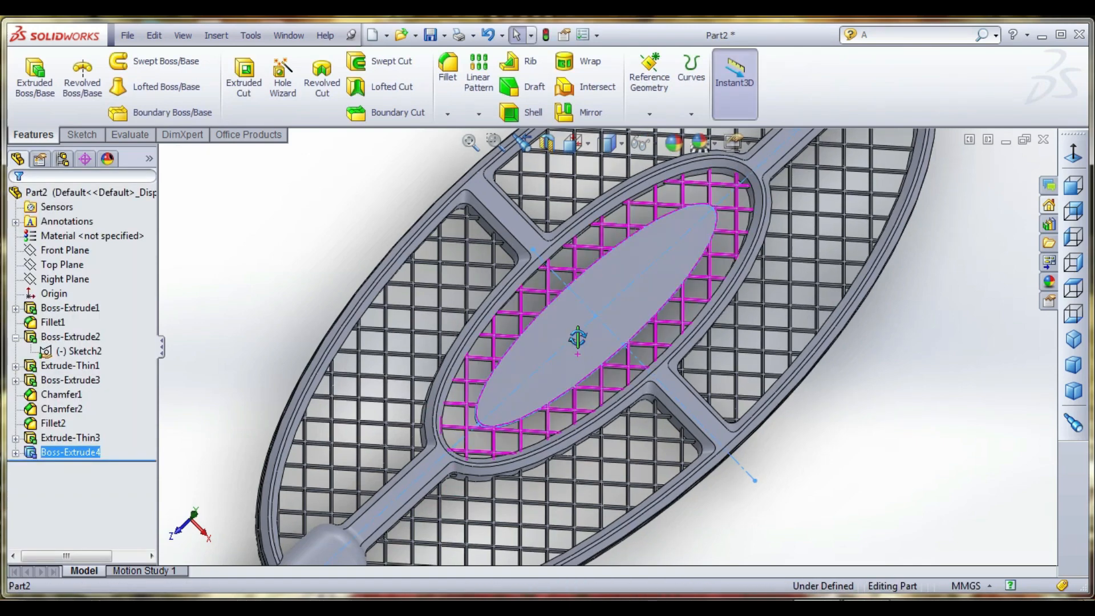
# - Start a new sketch on the flat face of the extruded elliptical plate
pyautogui.moveTo(578, 338); pyautogui.dragTo(533, 318, button='middle')
pyautogui.click(356, 261)
pyautogui.click(573, 350)
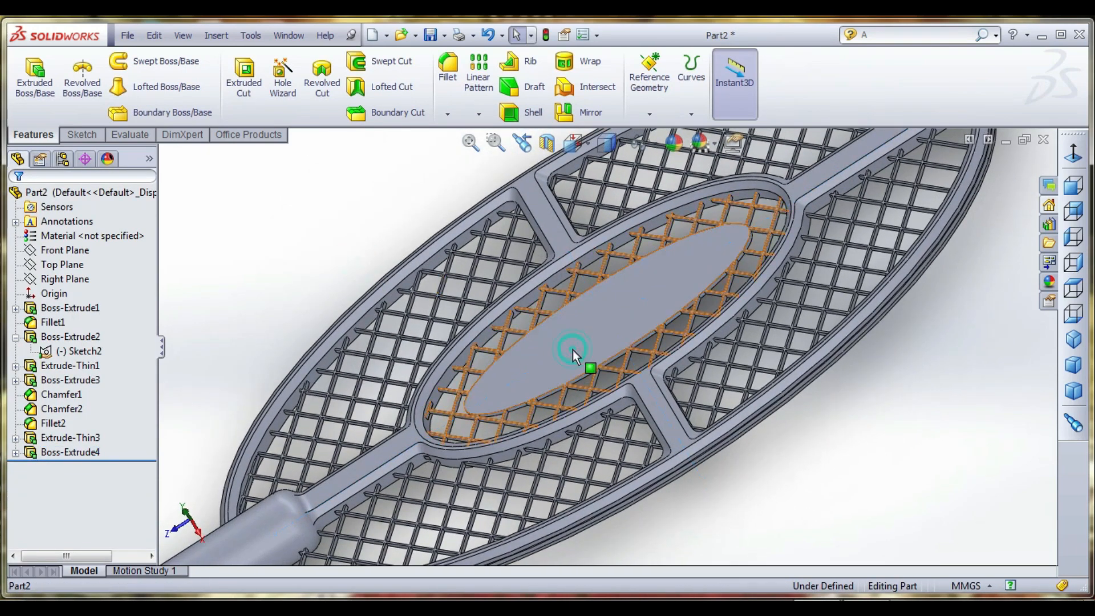
pyautogui.click(93, 137)
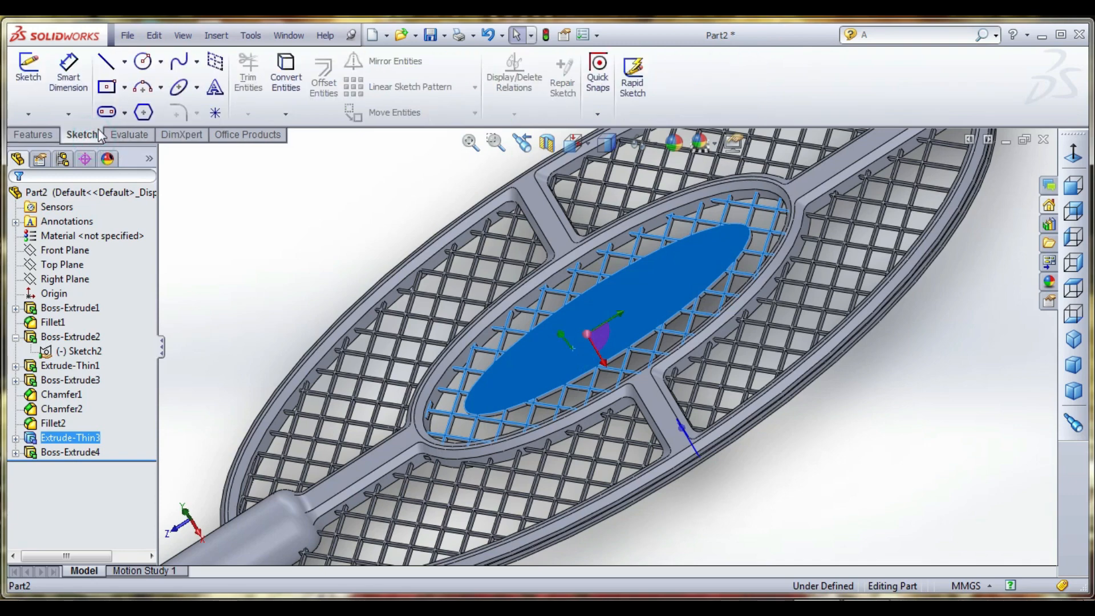
pyautogui.click(27, 68)
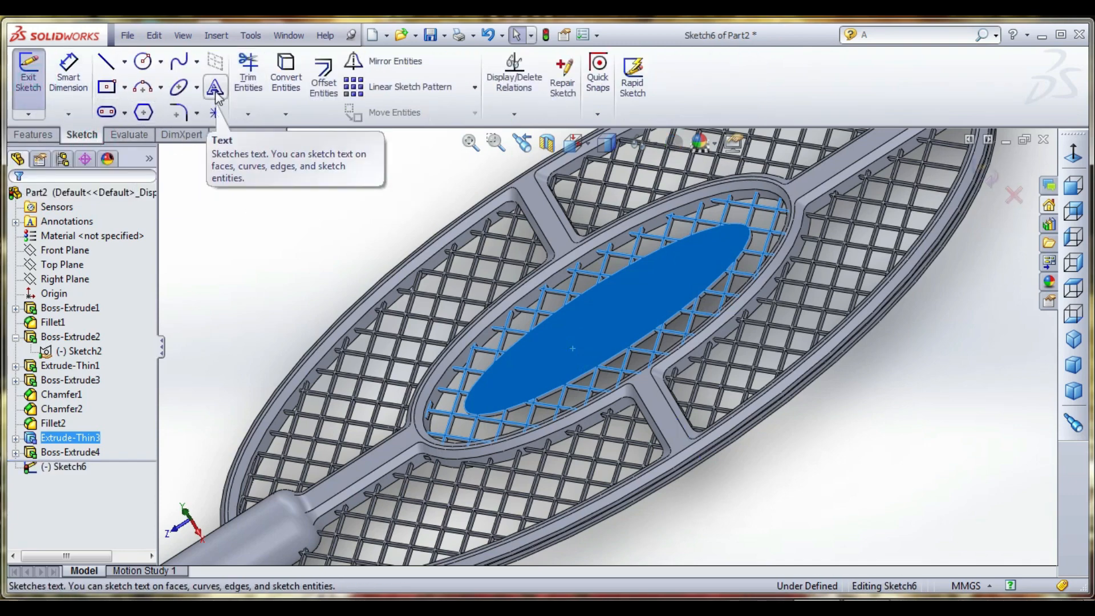
# - Add the sketch text "JR DESIGN EXPERT" in the document font, viewing the racket face-on
pyautogui.click(214, 89)
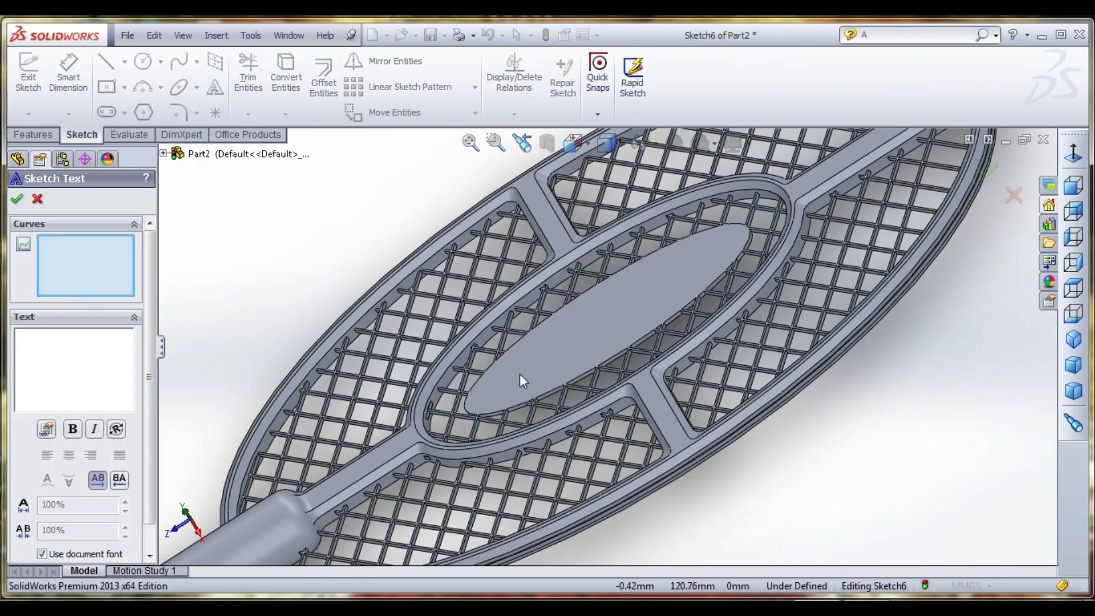
pyautogui.click(574, 143)
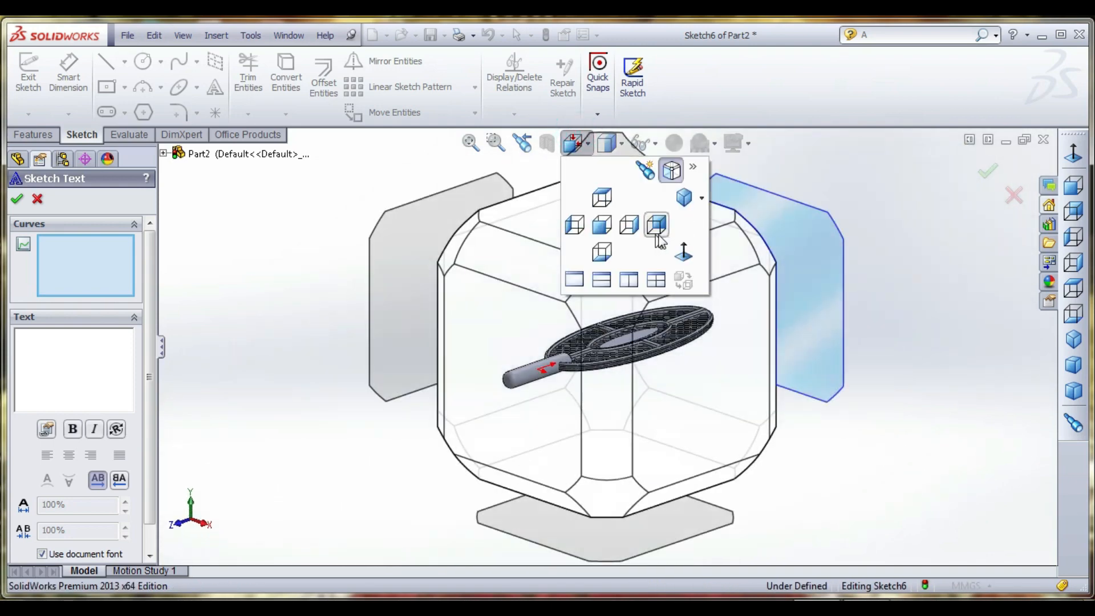
pyautogui.click(681, 248)
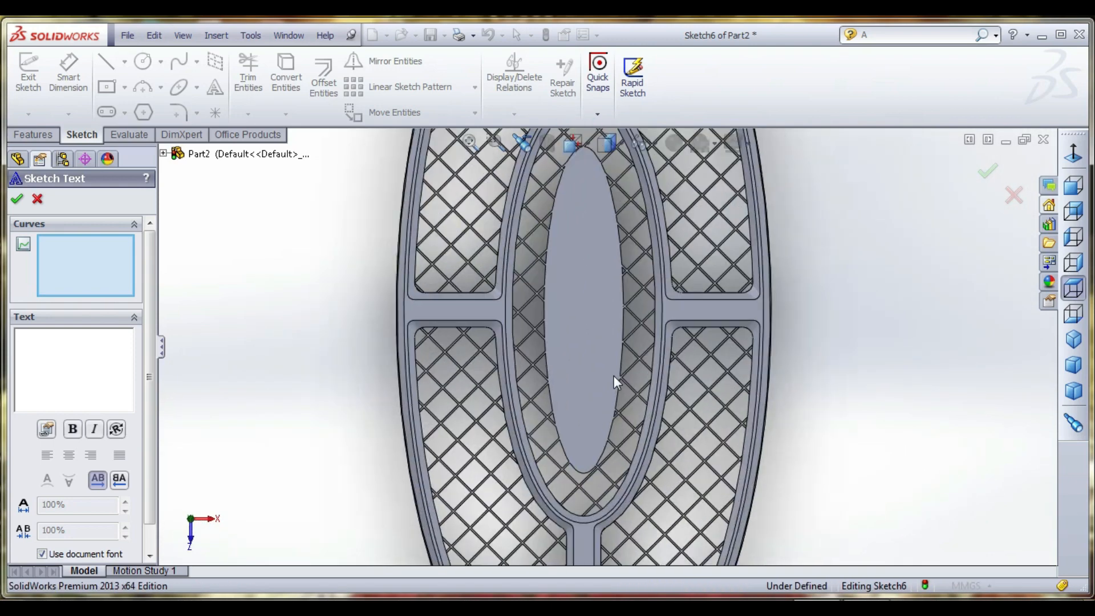
pyautogui.click(75, 343)
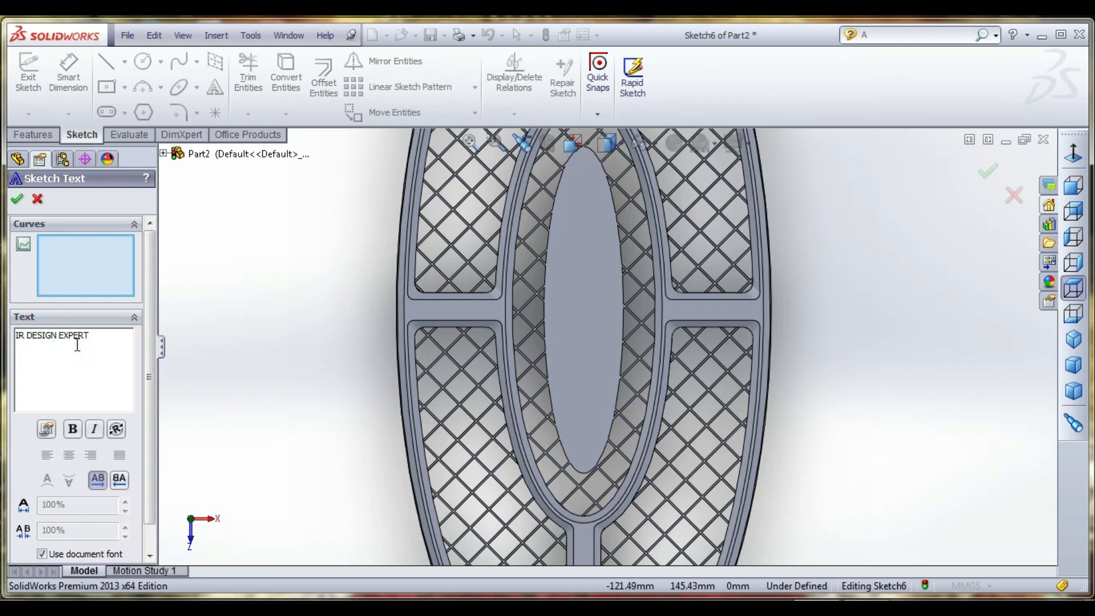
pyautogui.click(17, 200)
# - Move the sketch text from the handle to the empty area beside the racket
pyautogui.scroll(5, 617, 378)
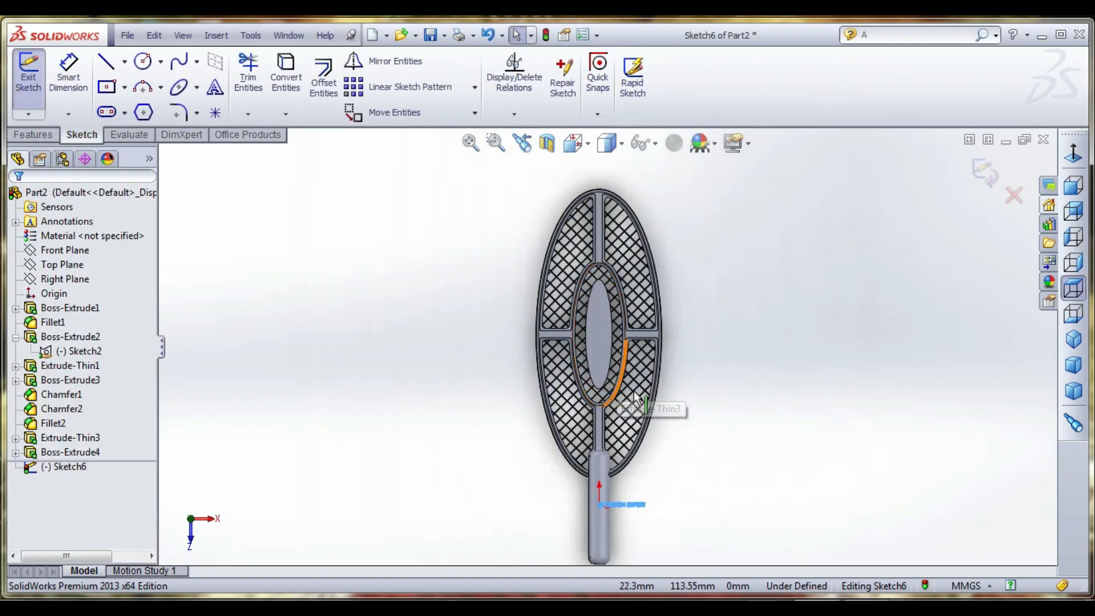
pyautogui.scroll(-2, 630, 467)
pyautogui.moveTo(624, 525)
pyautogui.mouseDown()
pyautogui.moveTo(687, 480)
pyautogui.moveTo(704, 410)
pyautogui.mouseUp()
pyautogui.scroll(-8, 702, 401)
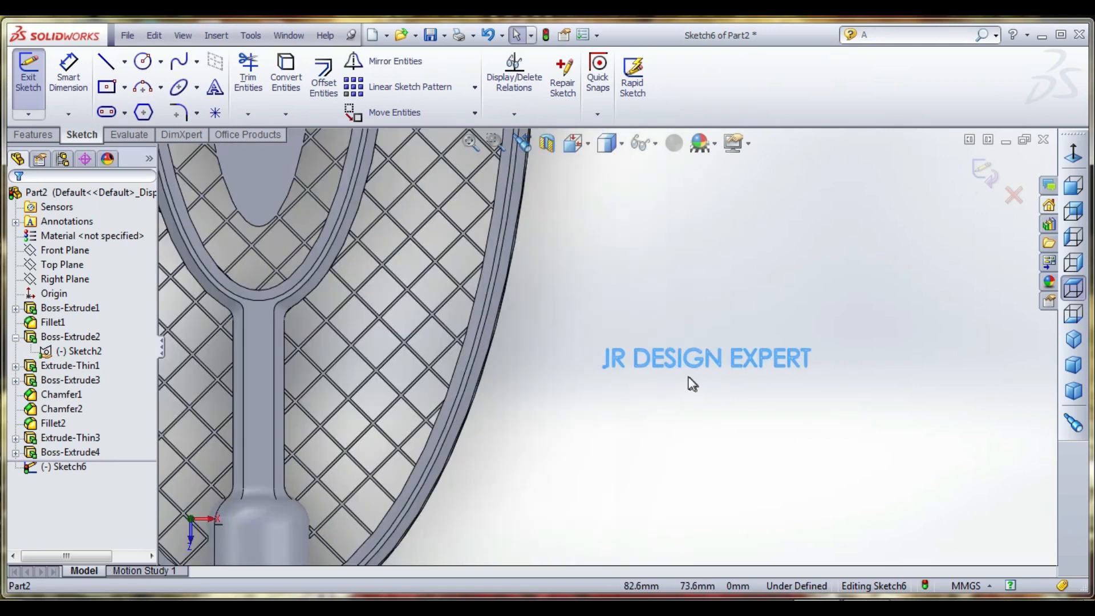
# - Reopen the "JR DESIGN EXPERT" sketch text for editing and make its lettering bold
pyautogui.doubleClick(630, 353)
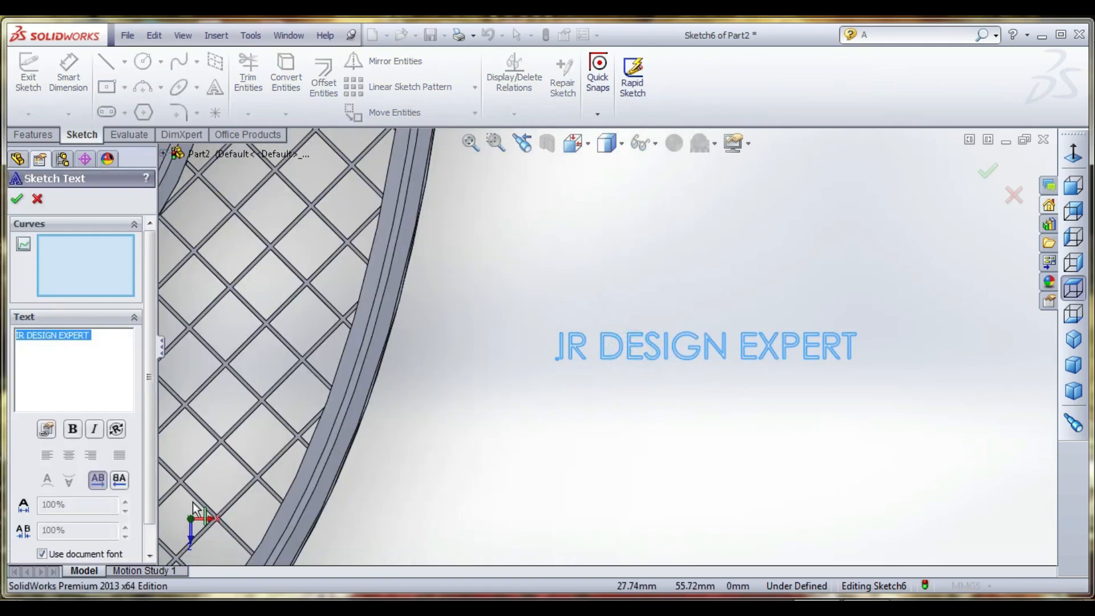
pyautogui.click(72, 430)
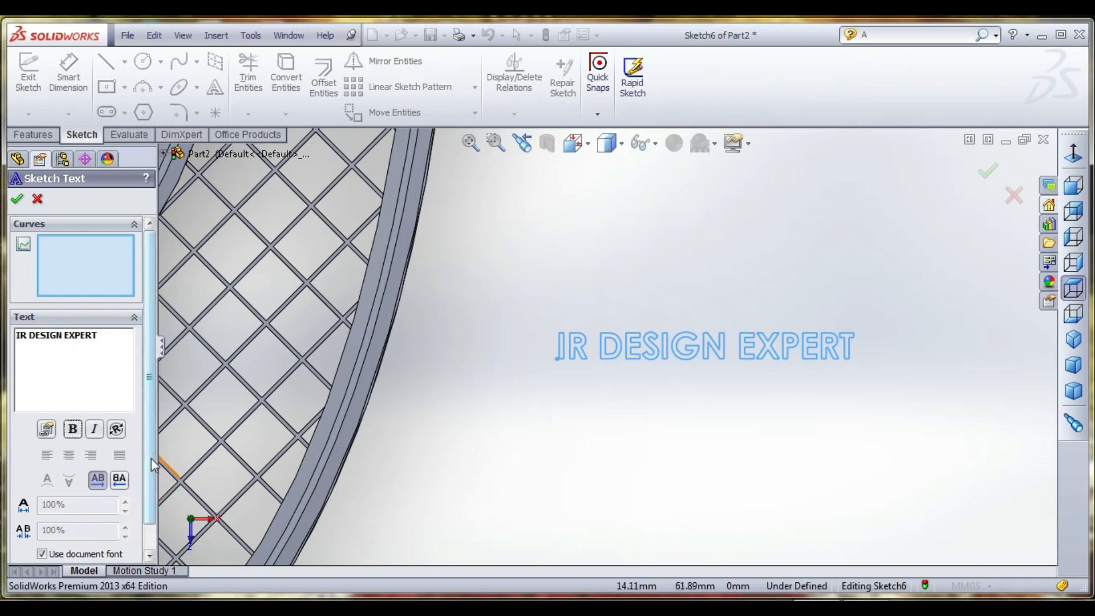
pyautogui.scroll(-1, 156, 502)
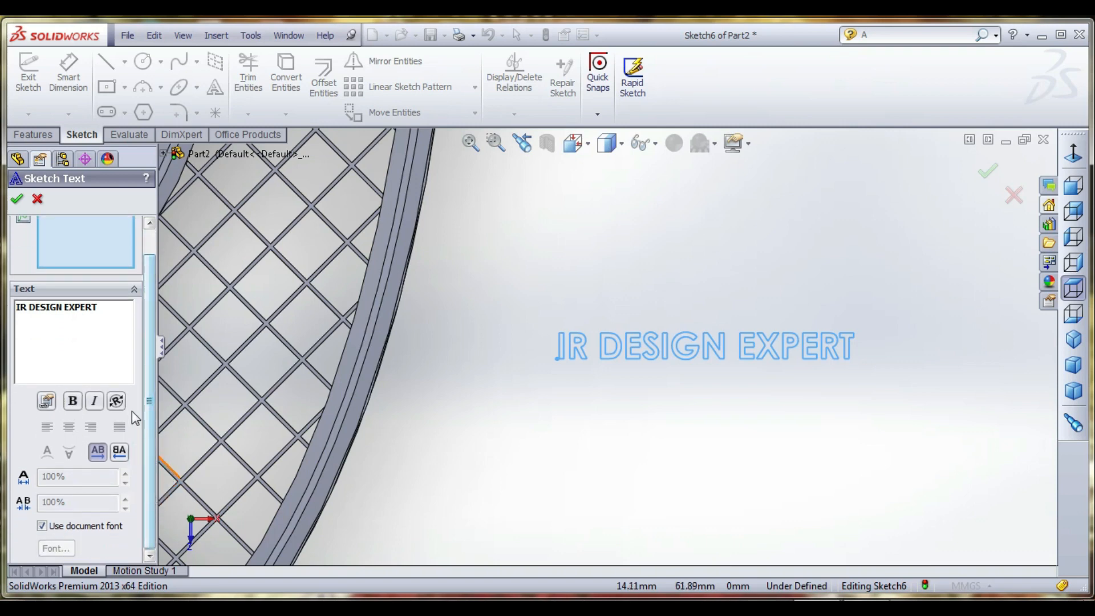
pyautogui.scroll(1, 132, 412)
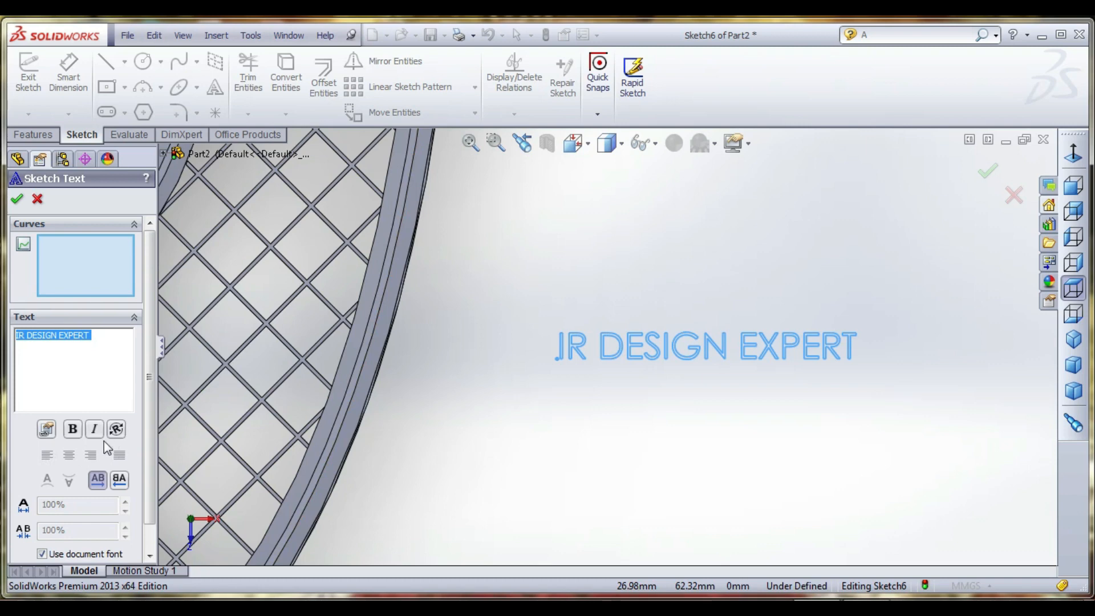
pyautogui.click(76, 430)
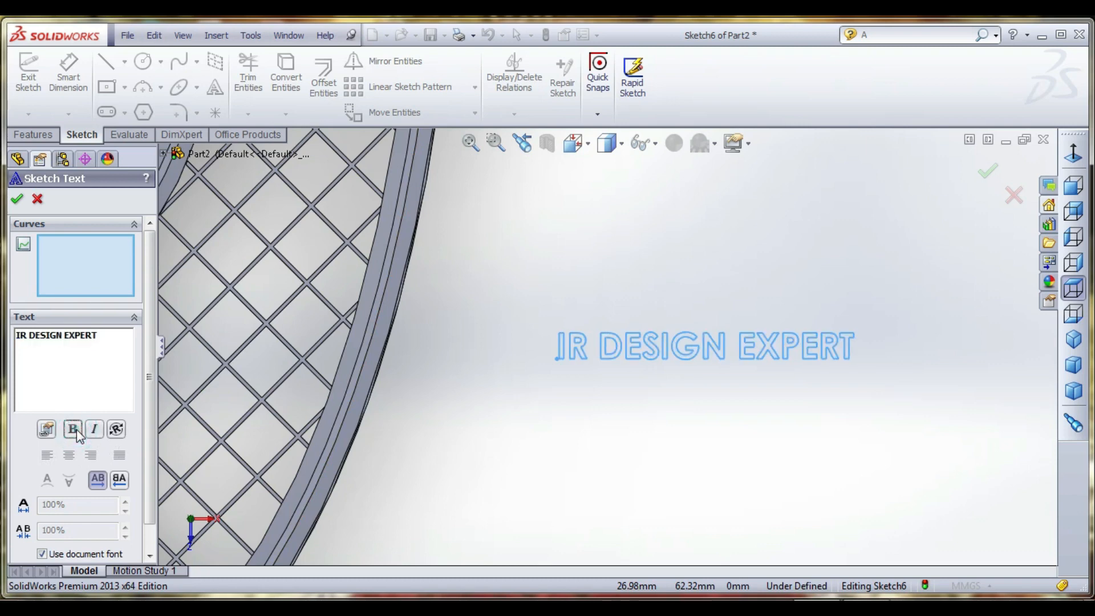
# - Turn off the document font for the sketch text and set its width factor to 120% and its spacing to 110%
pyautogui.moveTo(145, 479); pyautogui.dragTo(146, 527)
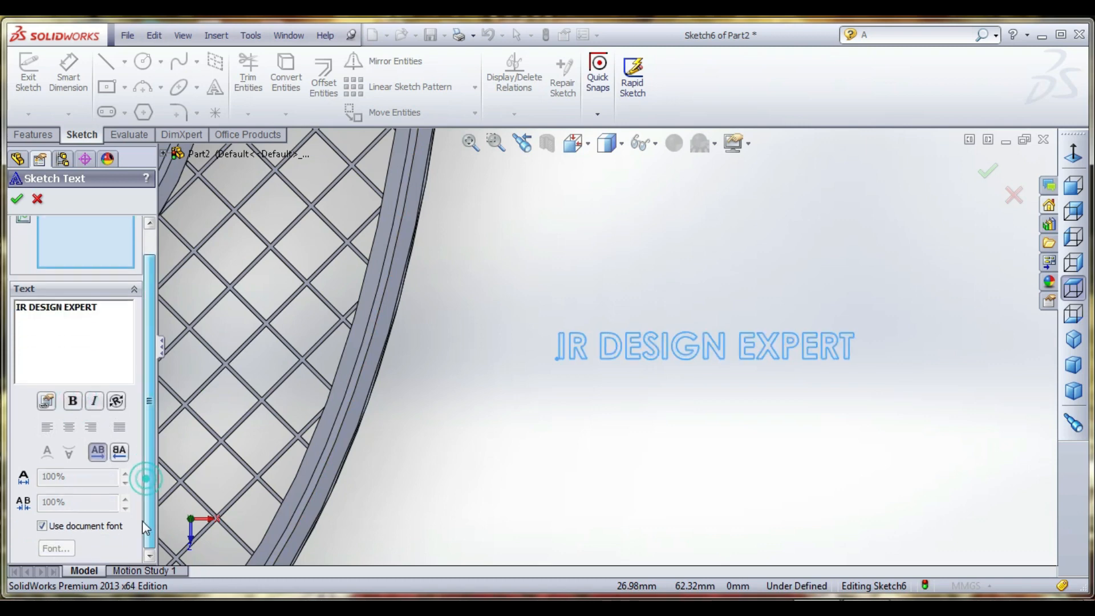
pyautogui.click(84, 526)
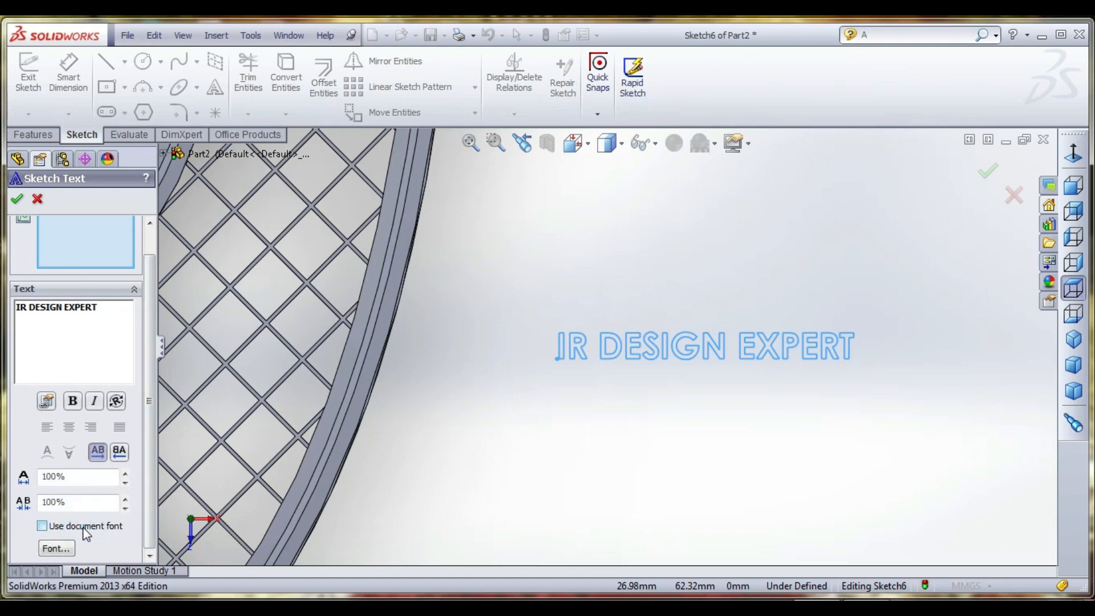
pyautogui.click(125, 473)
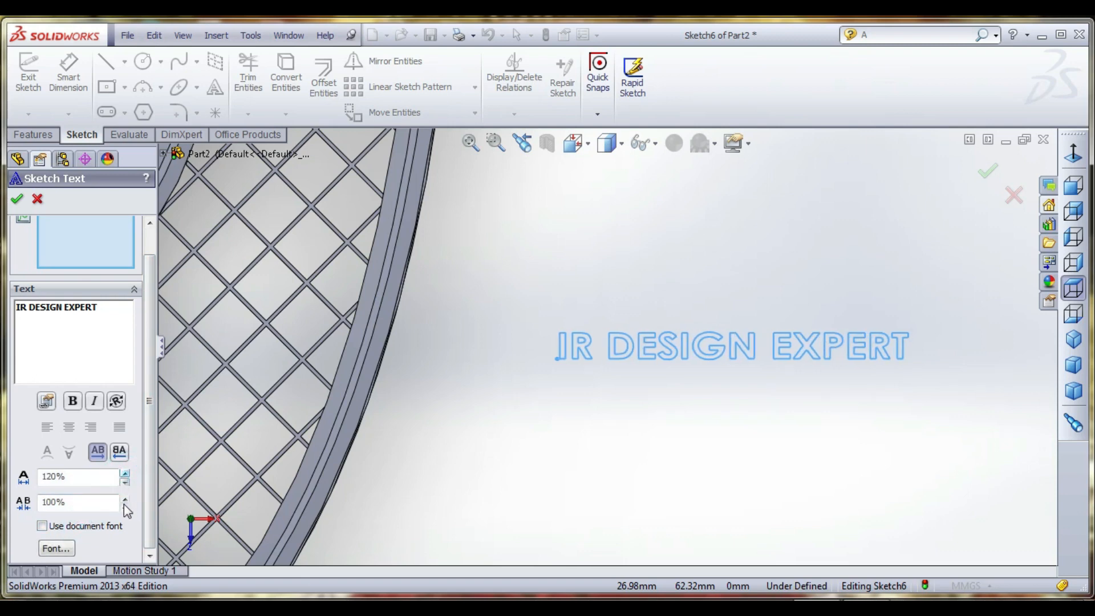
pyautogui.click(125, 500)
pyautogui.click(125, 499)
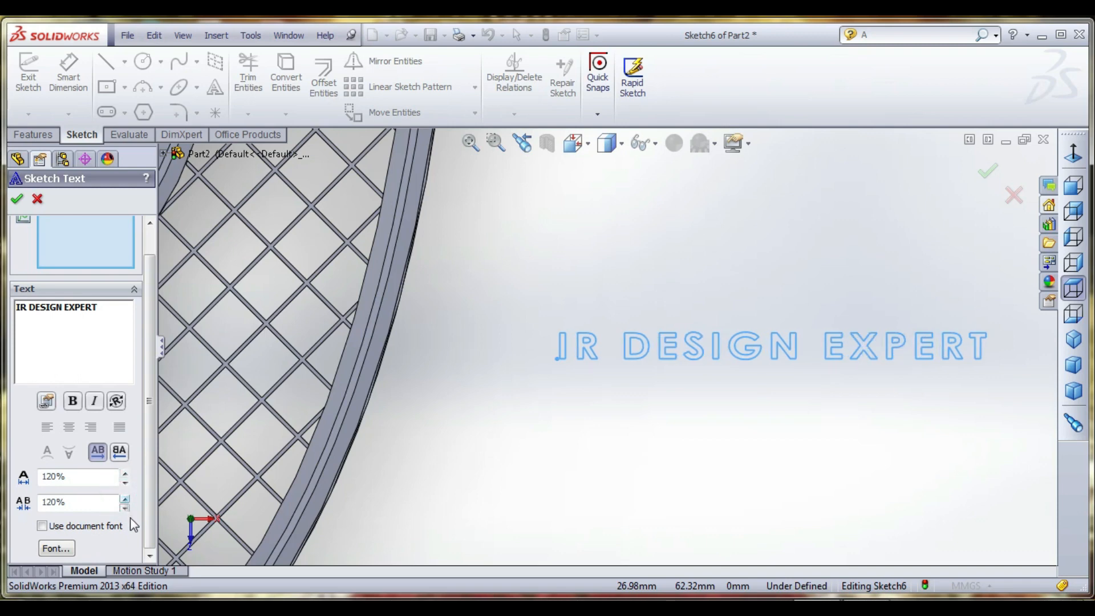
pyautogui.click(125, 508)
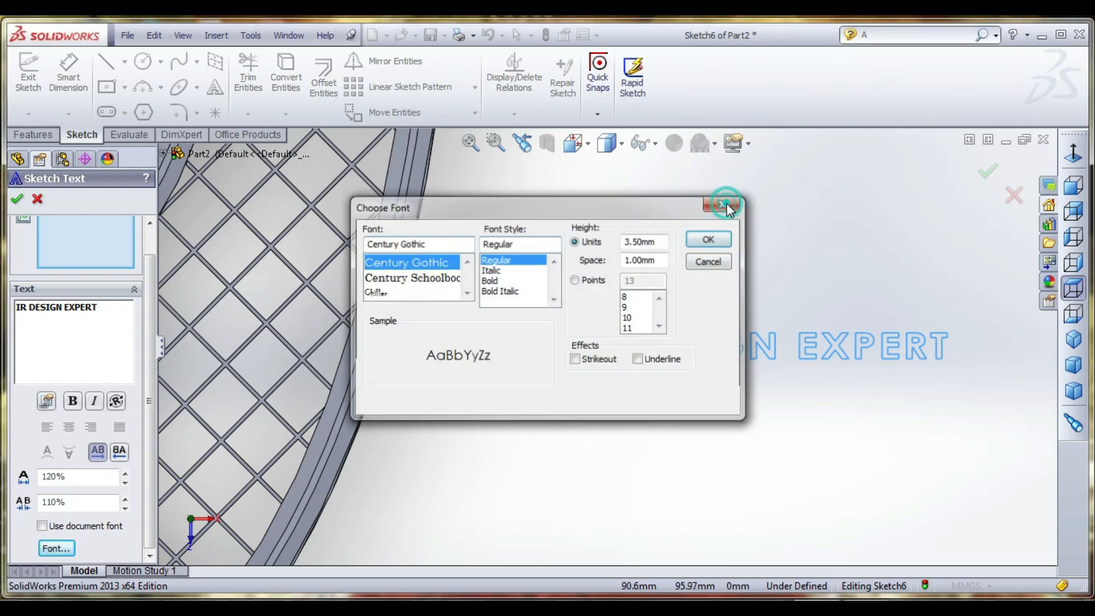
pyautogui.click(725, 203)
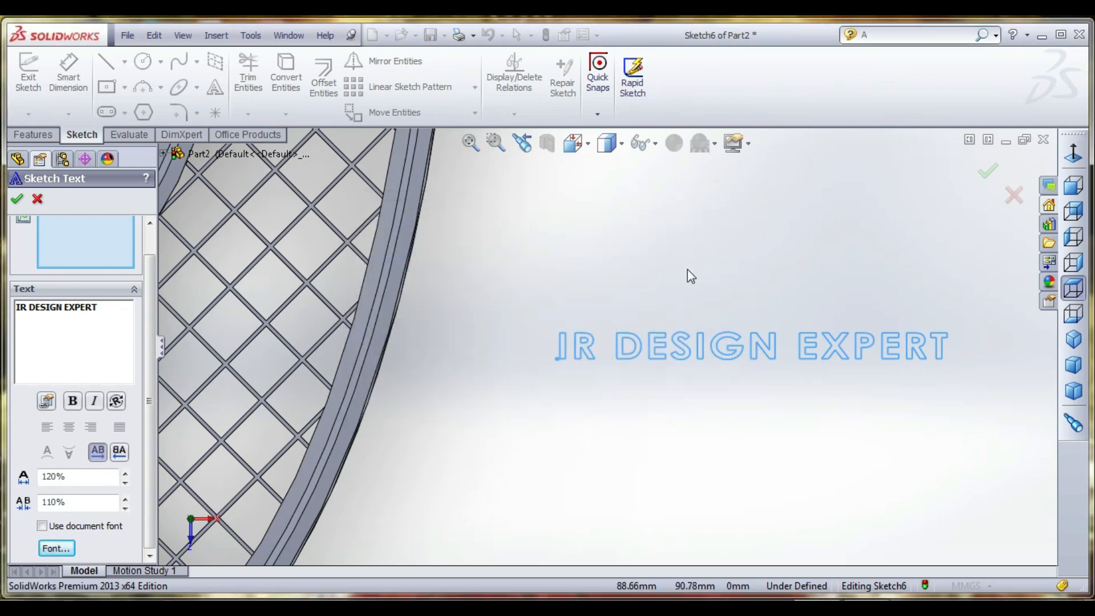
# - Try to apply rotation to the sketch text, and accept the text settings
pyautogui.click(118, 401)
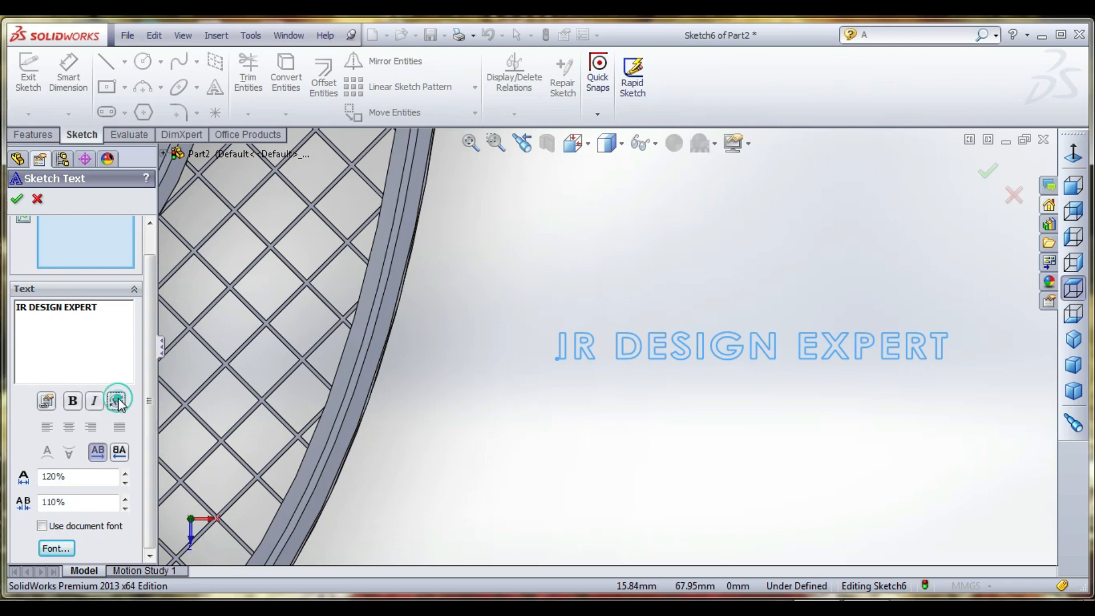
pyautogui.click(118, 336)
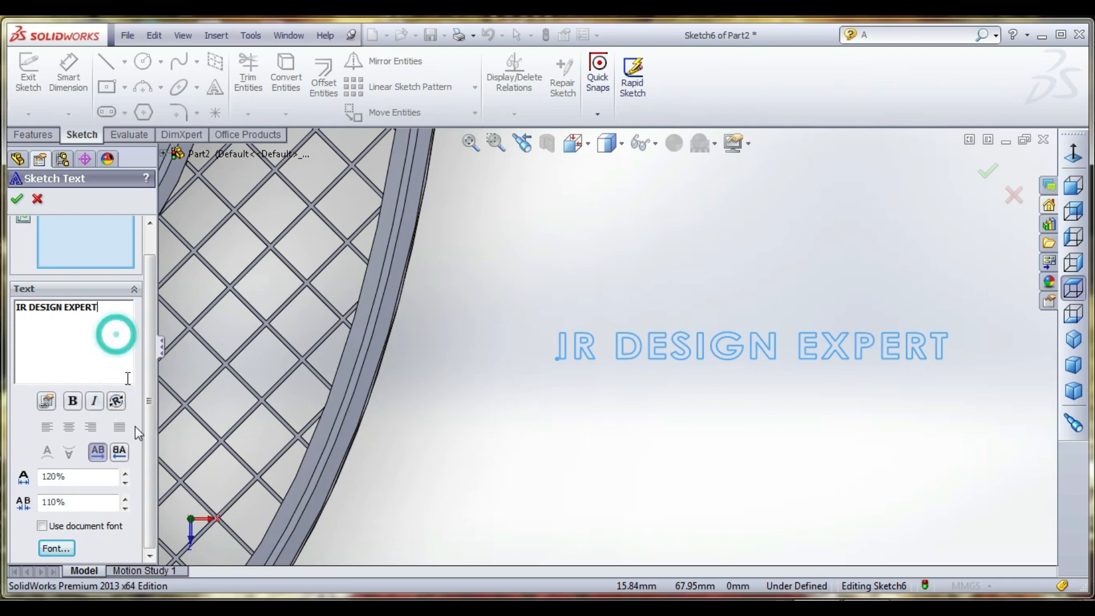
pyautogui.click(116, 403)
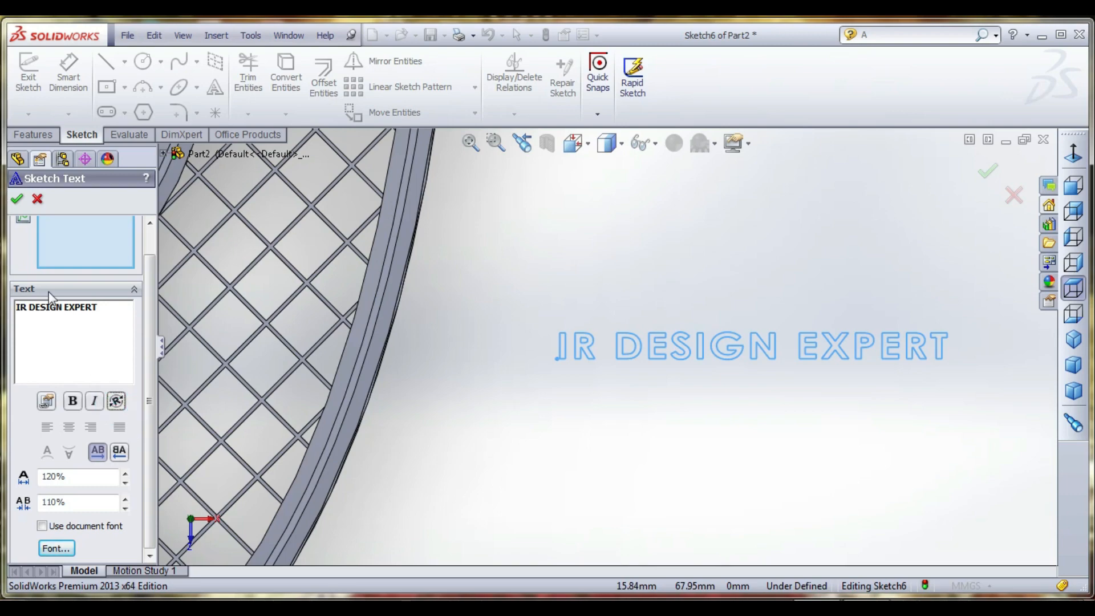
pyautogui.click(17, 202)
# - Move the sketch text from beside the racket onto the central elliptical plate, viewing the racket face-on
pyautogui.scroll(5, 580, 405)
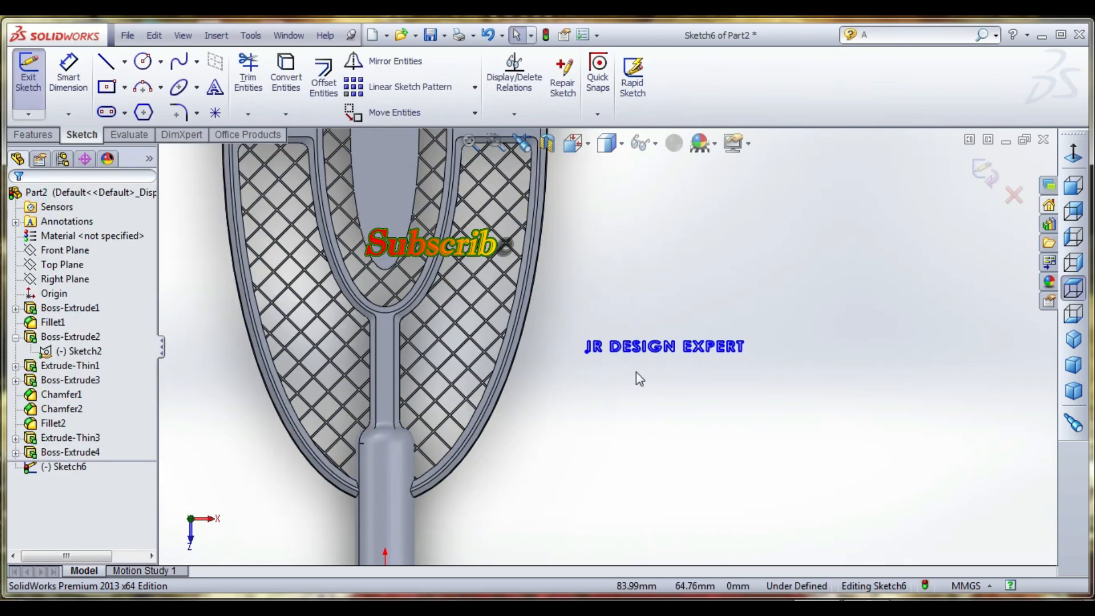
pyautogui.moveTo(648, 349); pyautogui.dragTo(417, 209)
pyautogui.moveTo(421, 406)
pyautogui.mouseDown(button='middle')
pyautogui.moveTo(421, 439)
pyautogui.moveTo(426, 416)
pyautogui.mouseUp(button='middle')
pyautogui.click(573, 142)
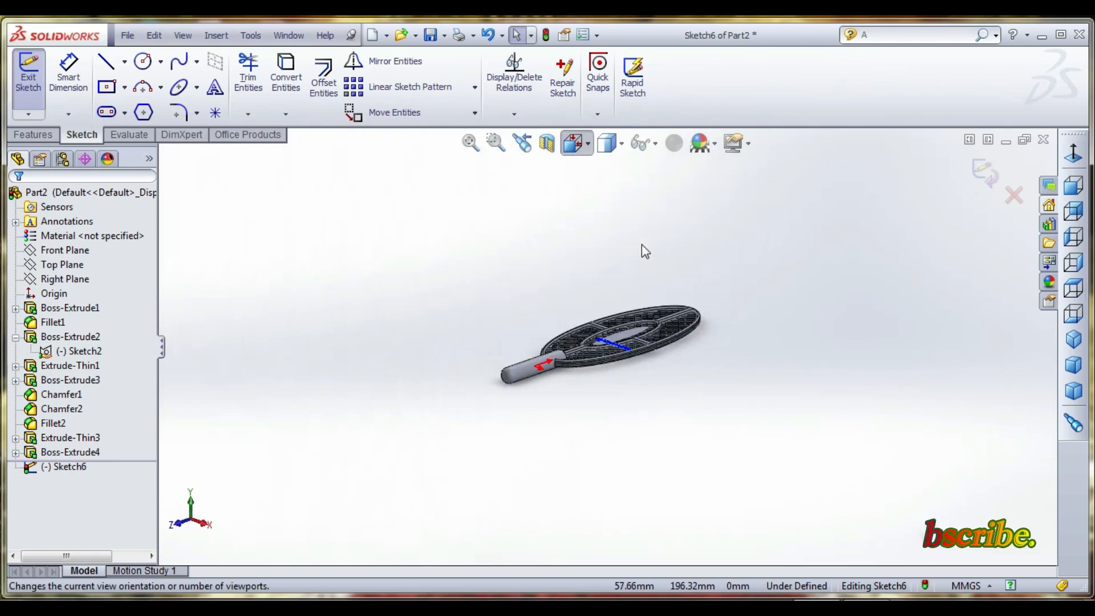
pyautogui.click(682, 253)
pyautogui.scroll(-3, 584, 374)
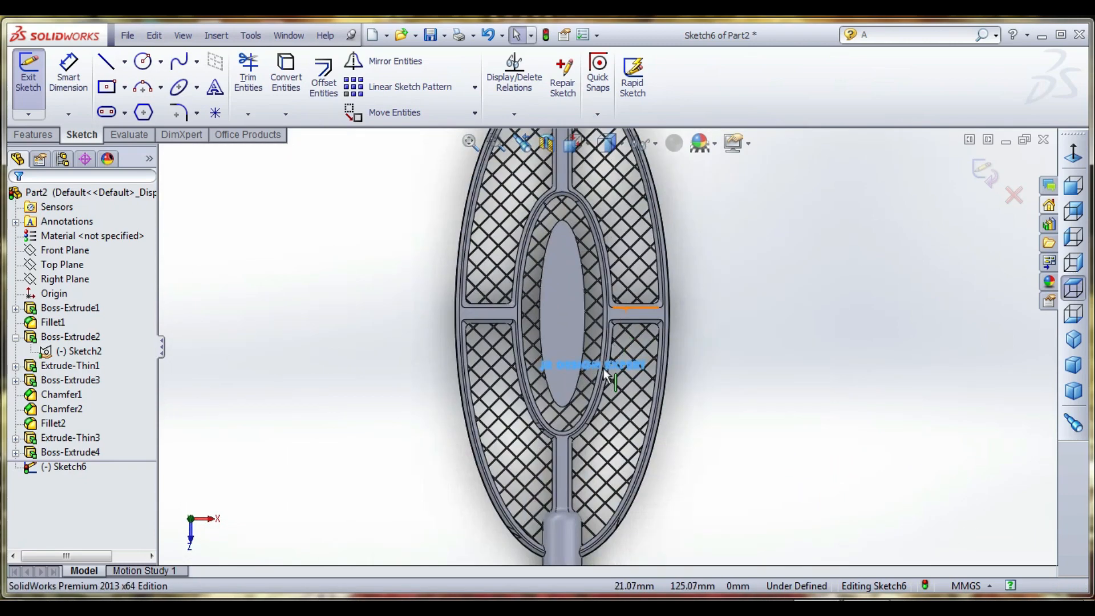
pyautogui.scroll(-2, 624, 276)
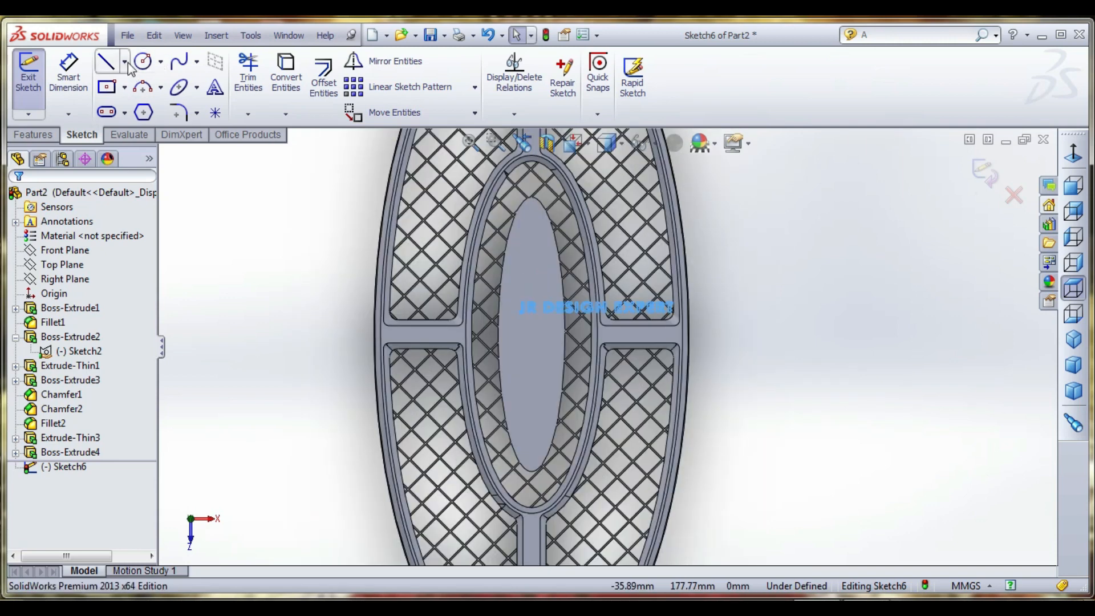
# - Sketch a vertical centerline about 78 mm long along the elliptical plate's long axis
pyautogui.click(124, 62)
pyautogui.click(131, 98)
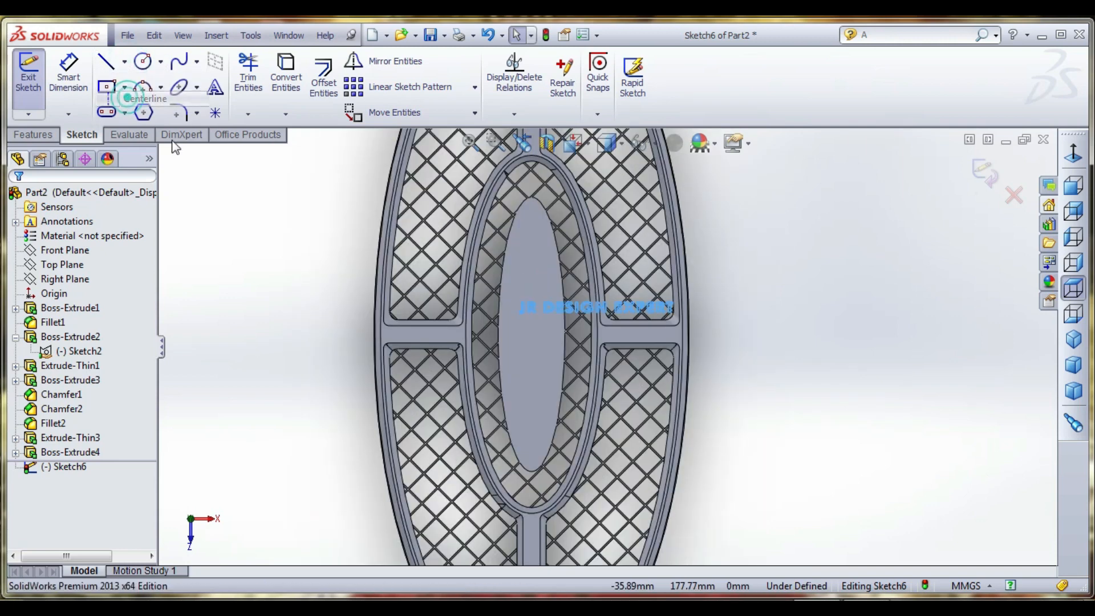
pyautogui.click(531, 457)
pyautogui.click(532, 232)
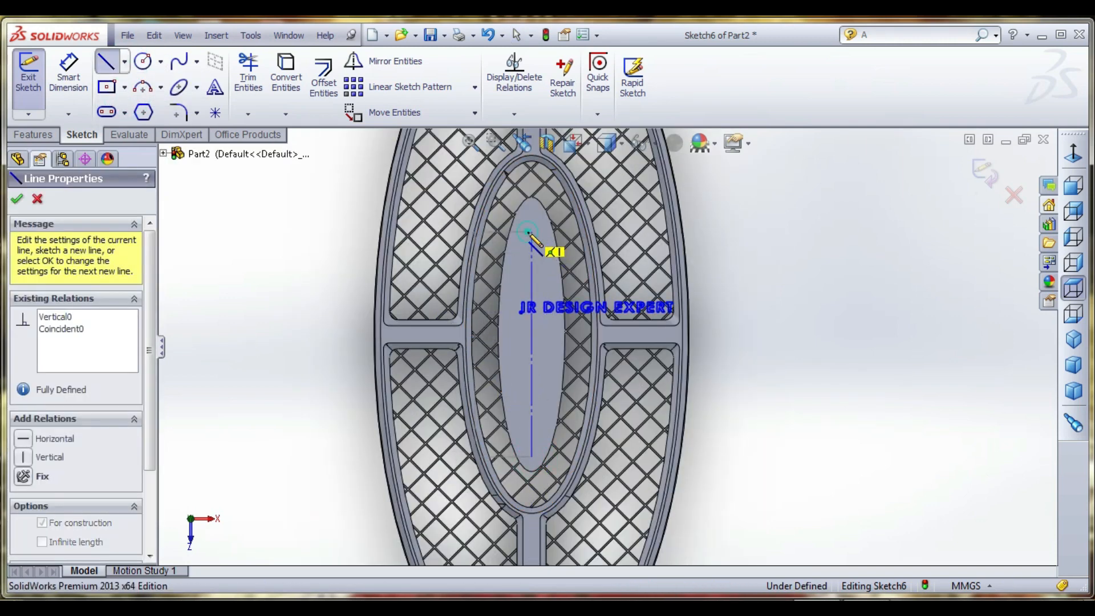
pyautogui.rightClick(194, 224)
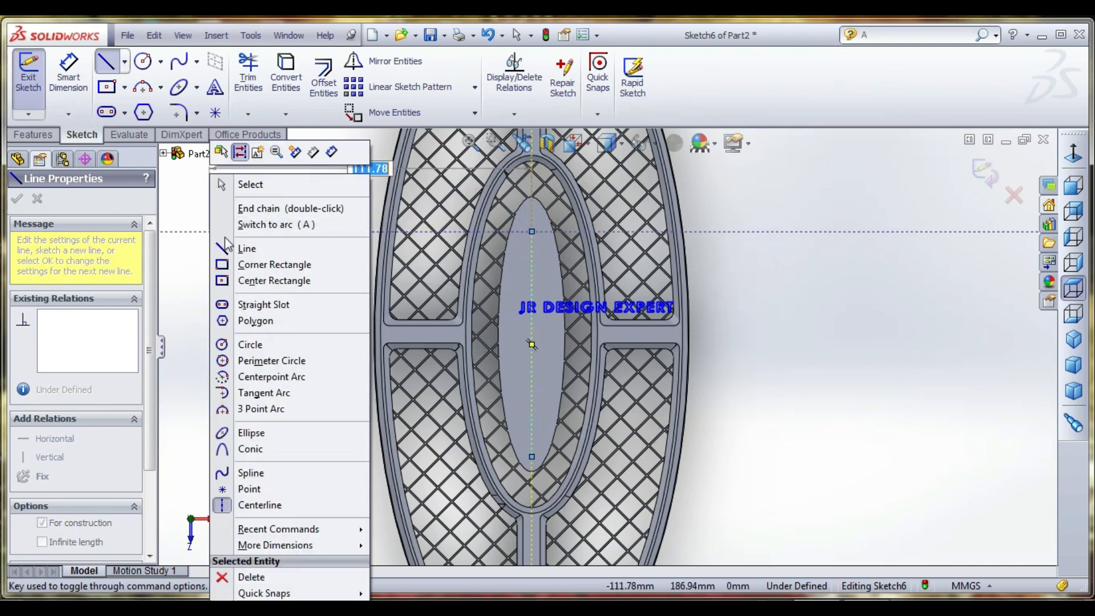
pyautogui.click(238, 185)
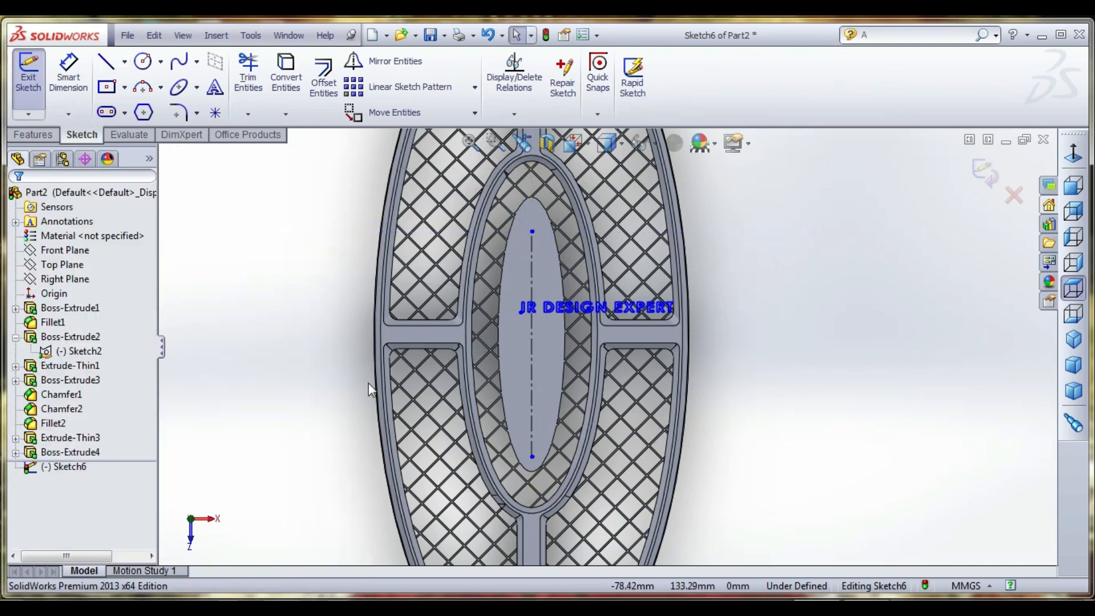
# - Align the sketch text along the plate's vertical centerline by using that line as the text's curve
pyautogui.doubleClick(550, 309)
pyautogui.click(105, 269)
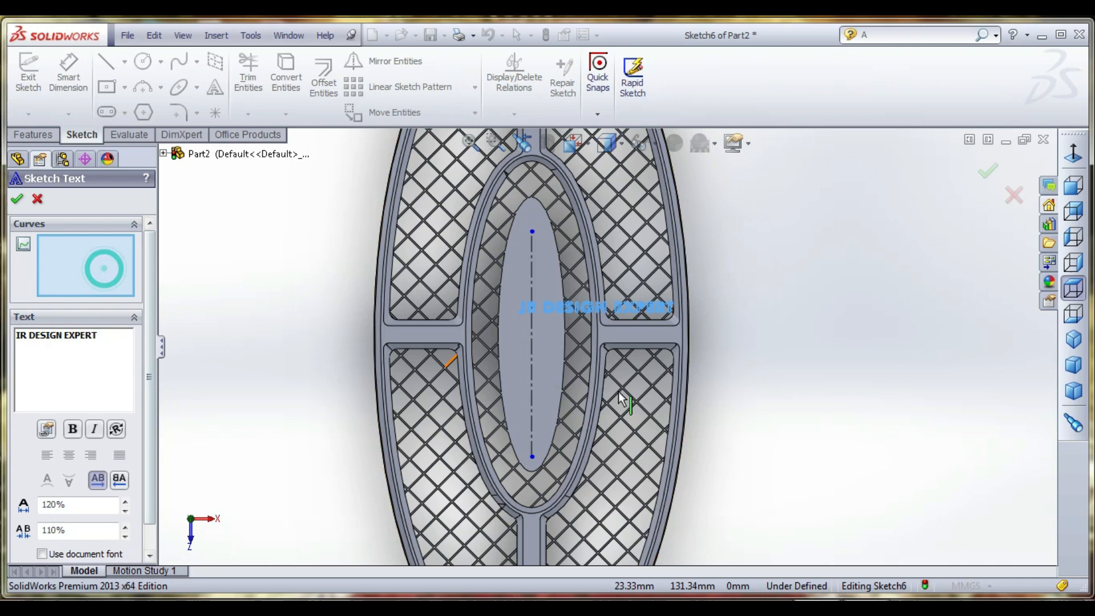
pyautogui.click(532, 365)
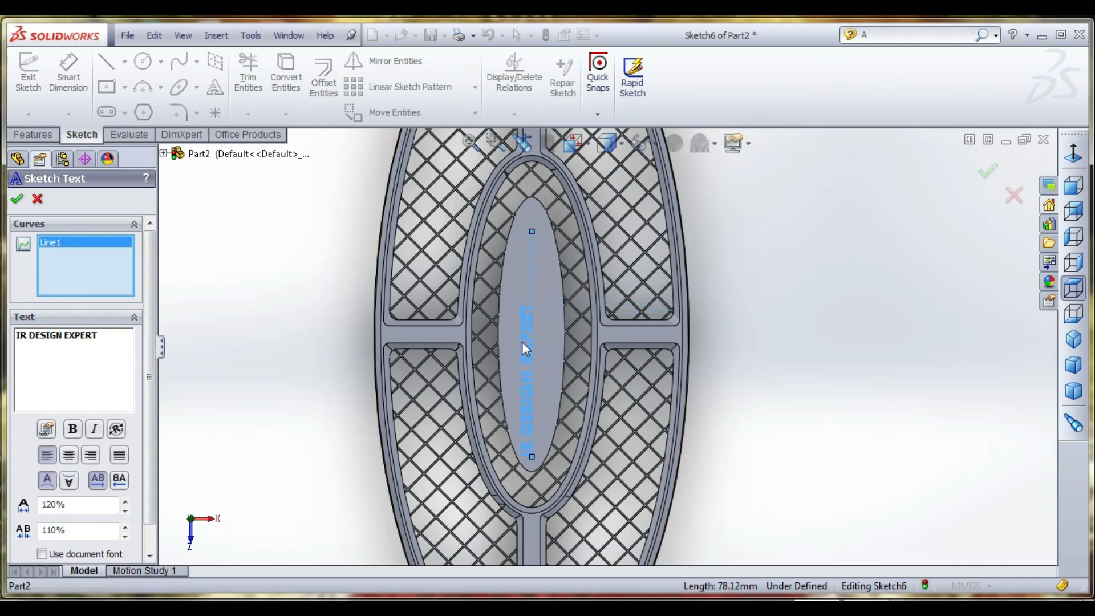
pyautogui.click(532, 344)
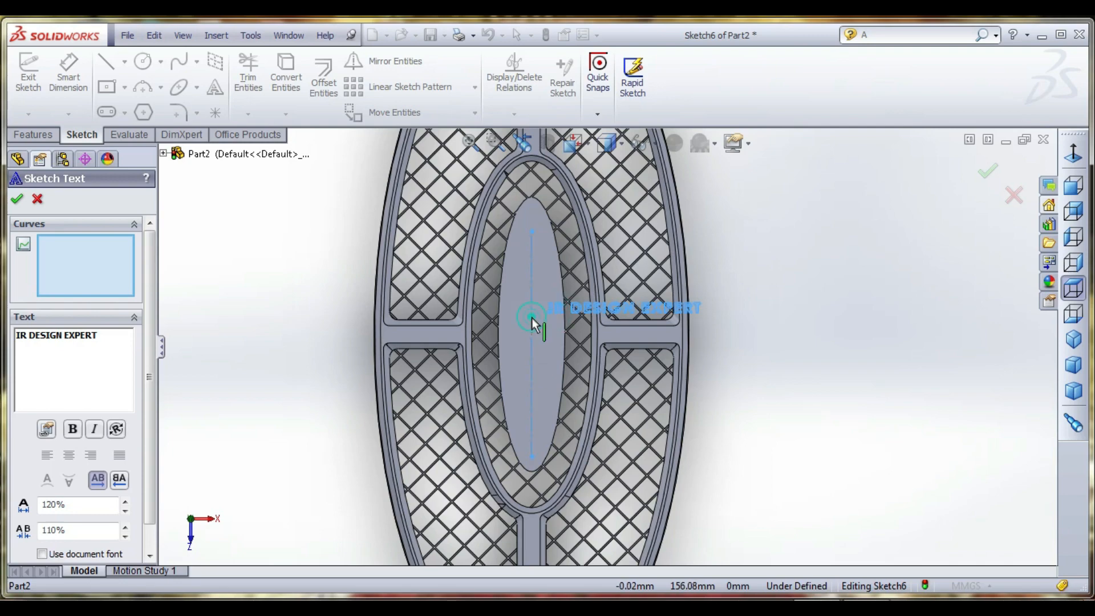
pyautogui.click(531, 318)
pyautogui.click(18, 198)
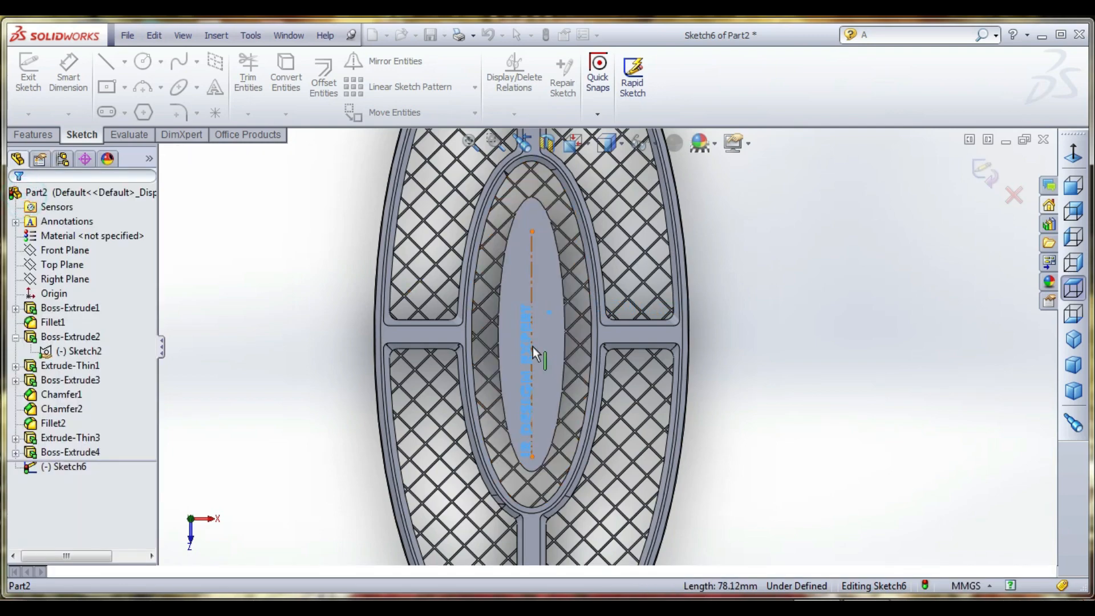
pyautogui.scroll(-5, 532, 342)
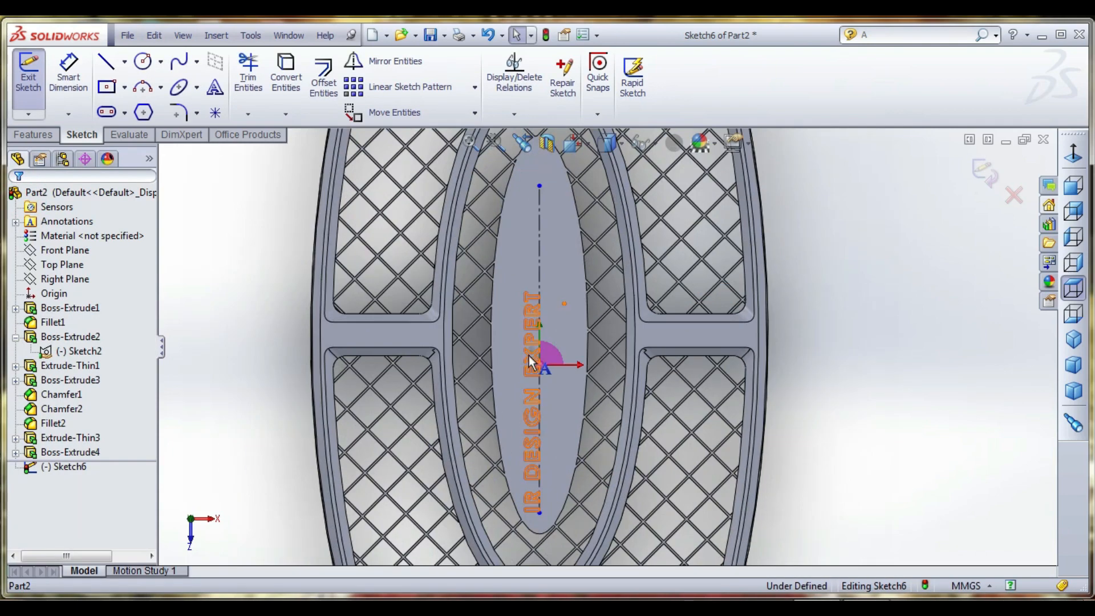
# - Extrude the plate's lettering 5 mm with the Mid Plane end condition, with Merge result on
pyautogui.click(40, 204)
pyautogui.click(42, 100)
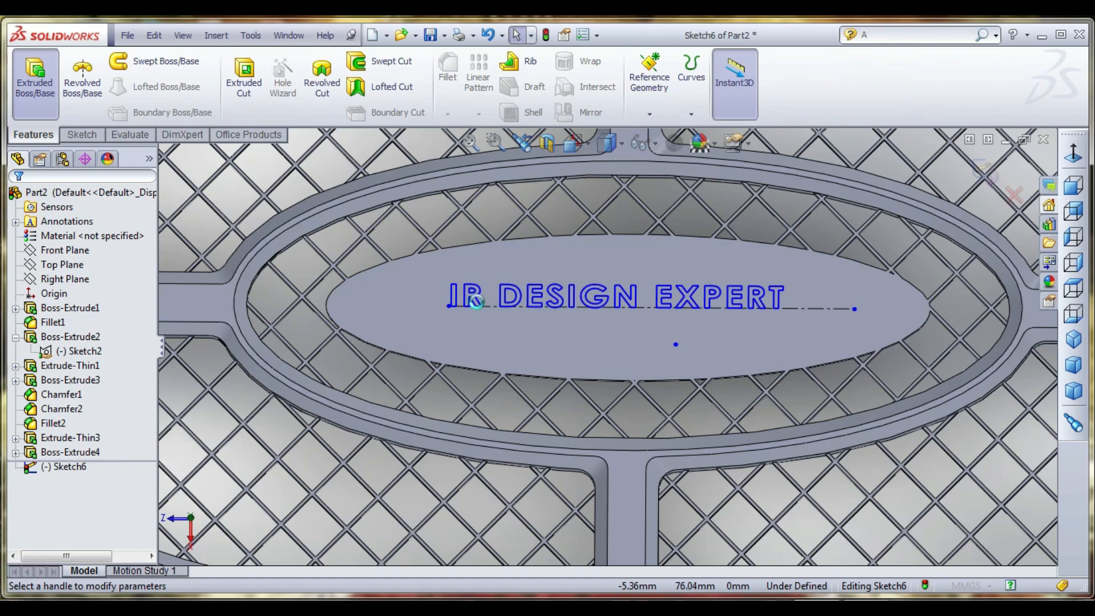
pyautogui.moveTo(510, 335); pyautogui.dragTo(505, 306, button='middle')
pyautogui.scroll(-2, 502, 318)
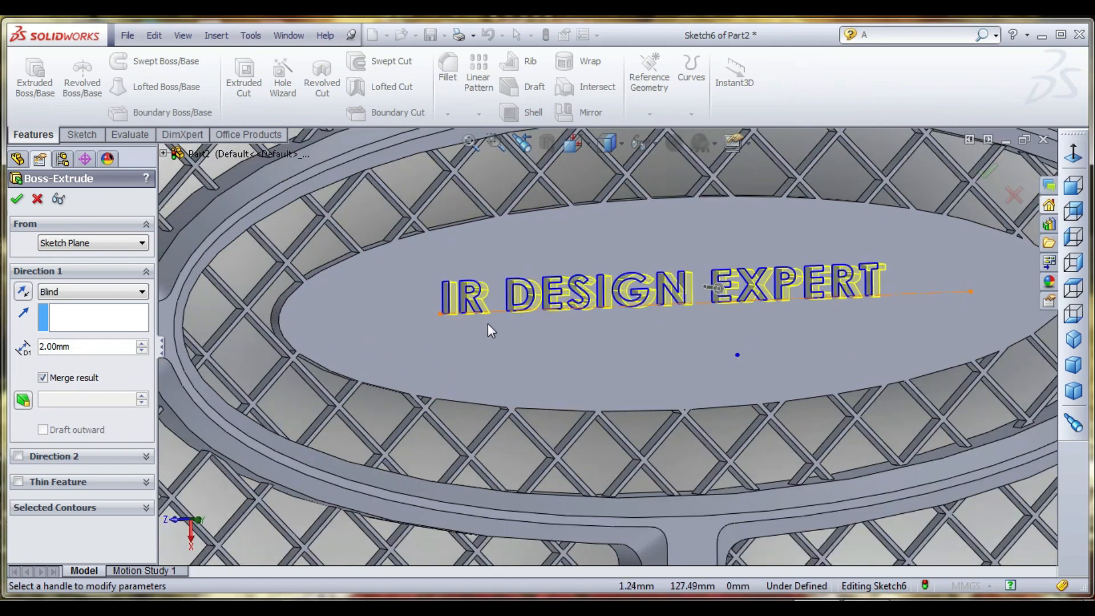
pyautogui.moveTo(474, 331); pyautogui.dragTo(485, 361, button='middle')
pyautogui.click(108, 292)
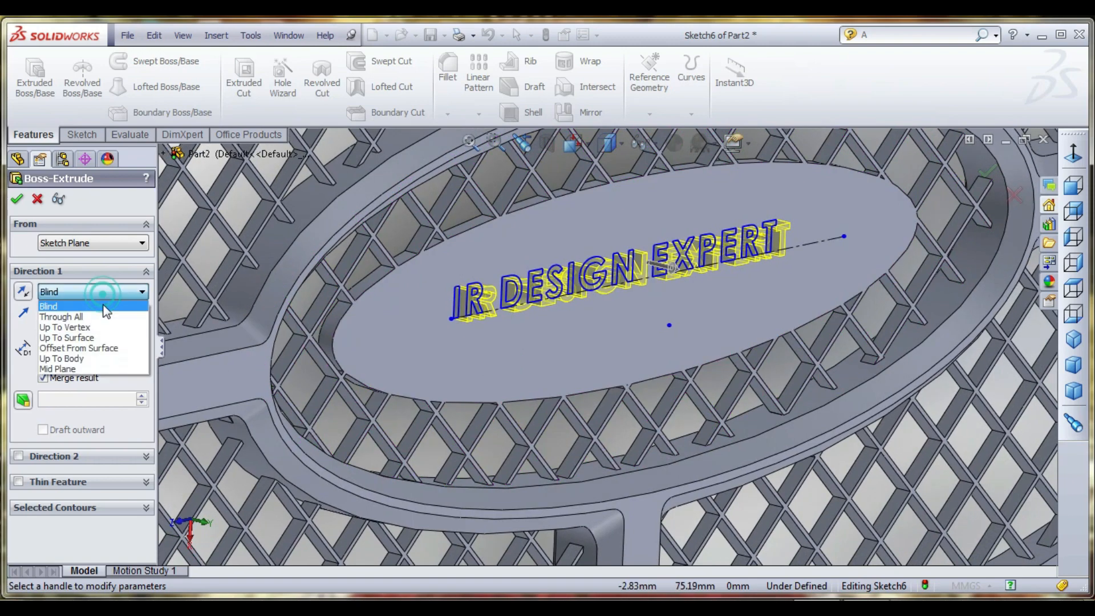
pyautogui.click(93, 368)
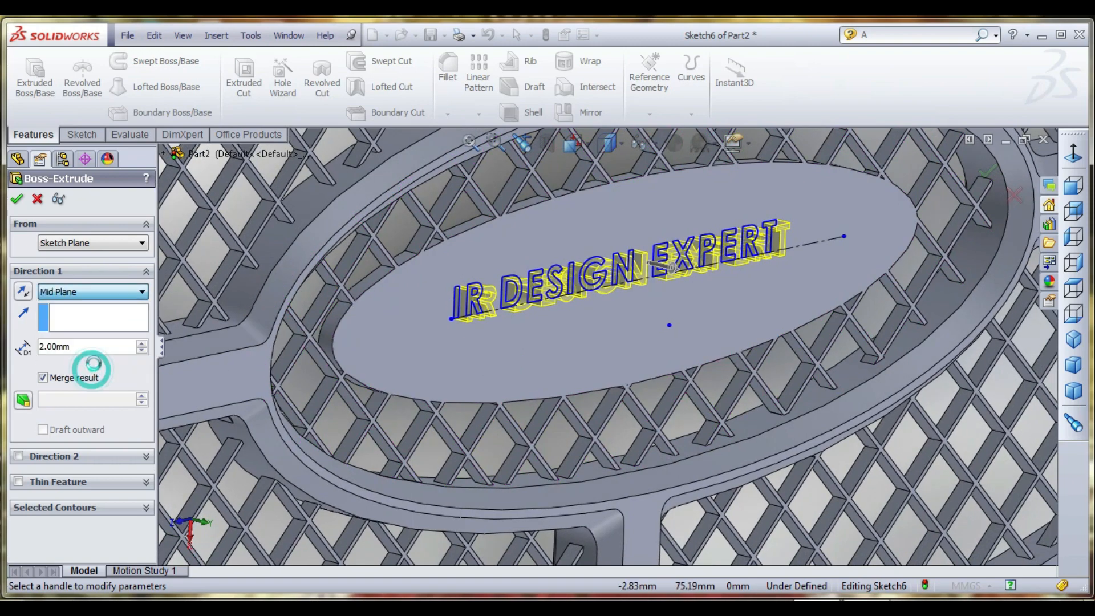
pyautogui.click(141, 345)
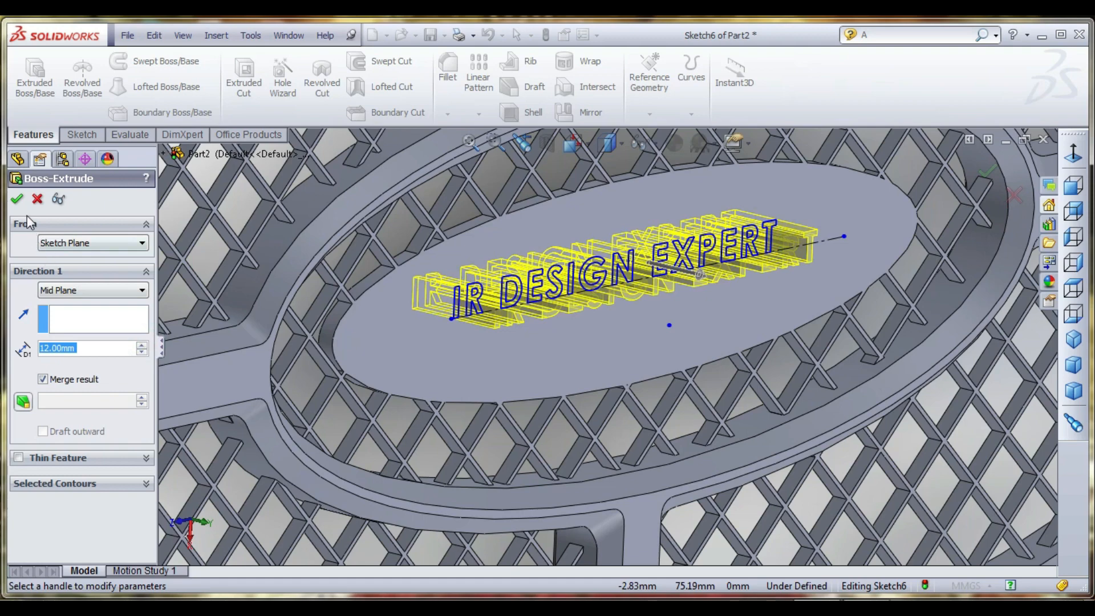
pyautogui.write('5')
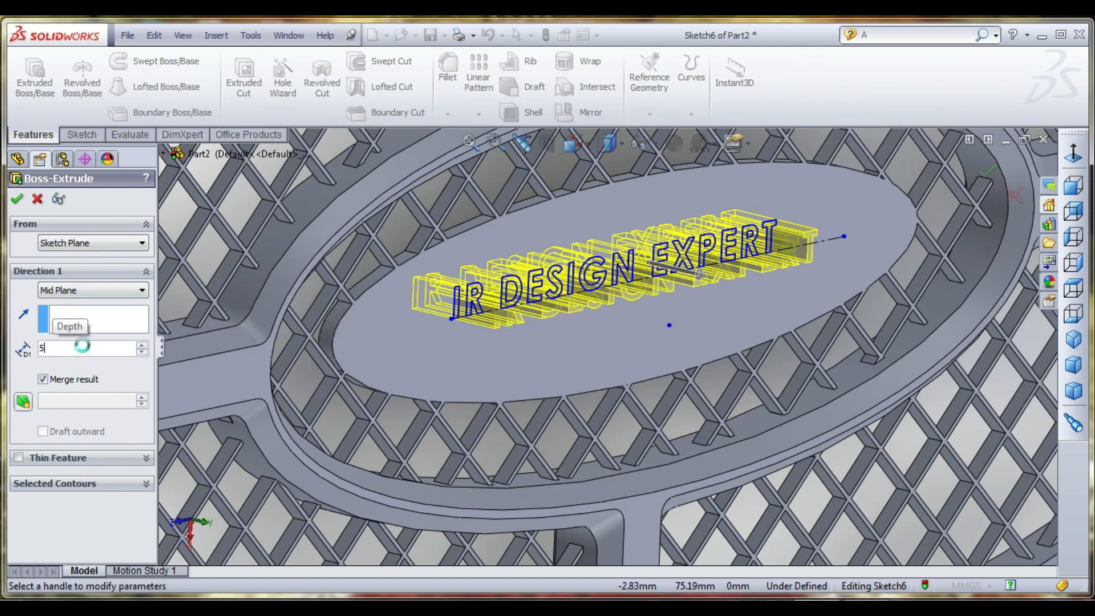
pyautogui.press('Return')
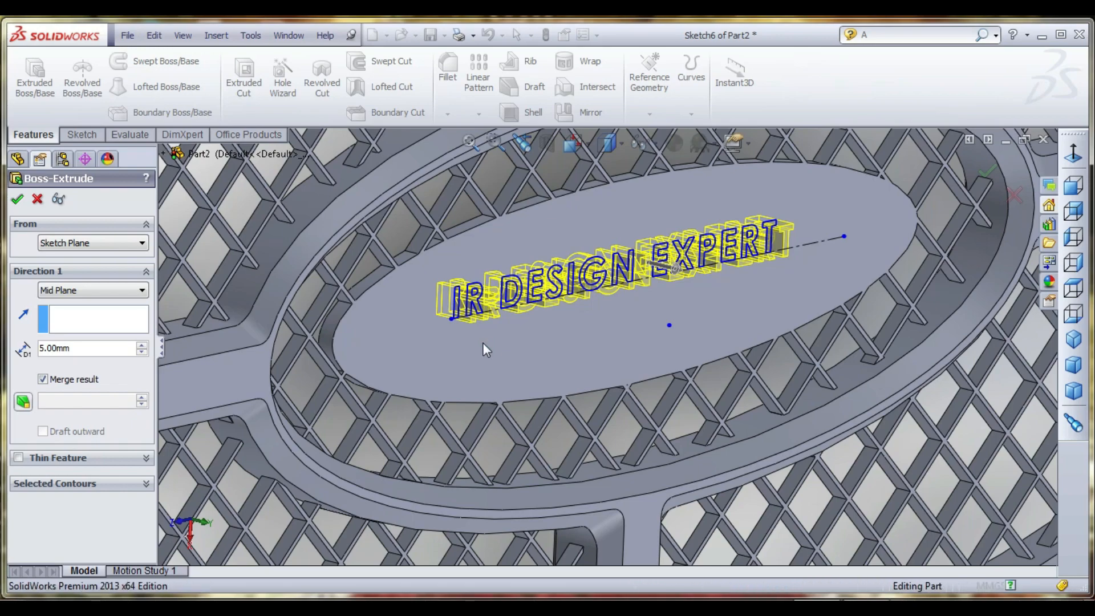
pyautogui.scroll(4, 477, 344)
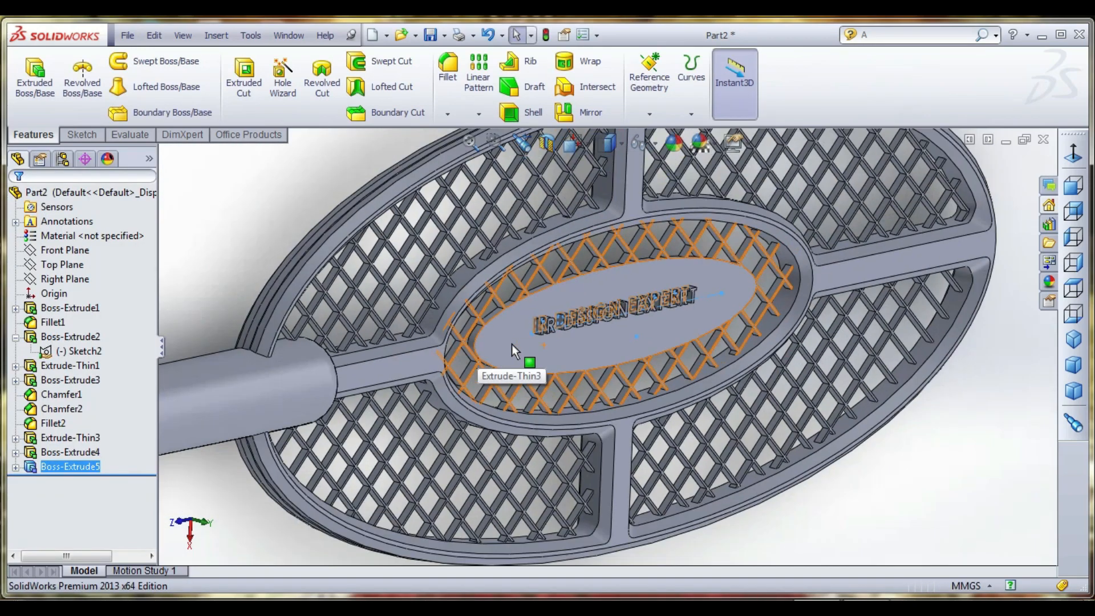
pyautogui.click(915, 469)
pyautogui.moveTo(686, 411); pyautogui.dragTo(643, 359, button='middle')
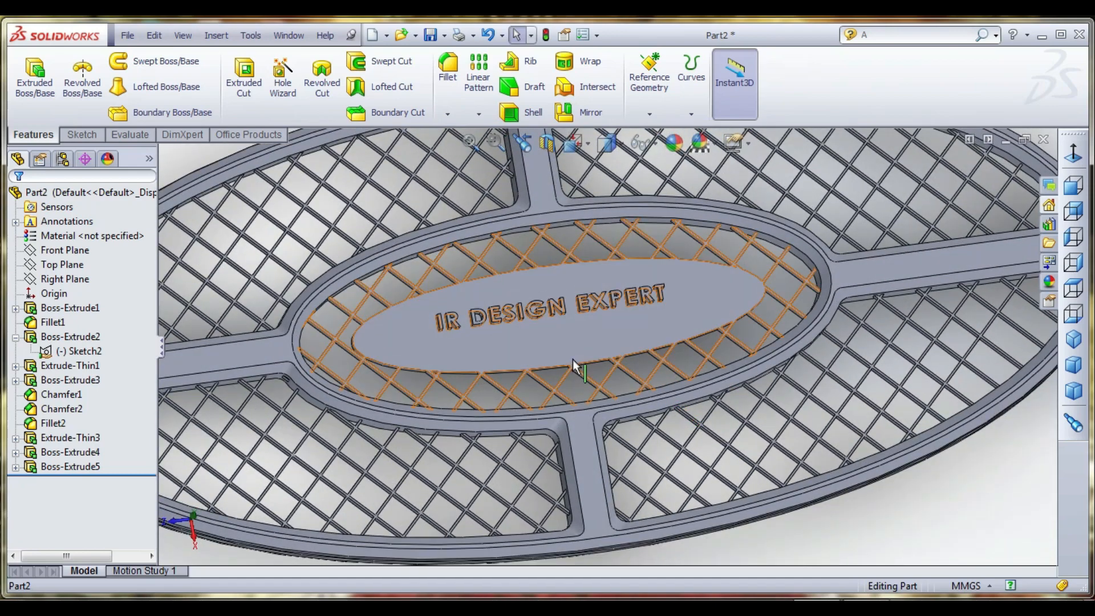
# - Reopen the sketch of the elliptical plate's raised lettering for editing and select its centerline
pyautogui.scroll(-2, 584, 330)
pyautogui.moveTo(587, 331); pyautogui.dragTo(477, 371, button='middle')
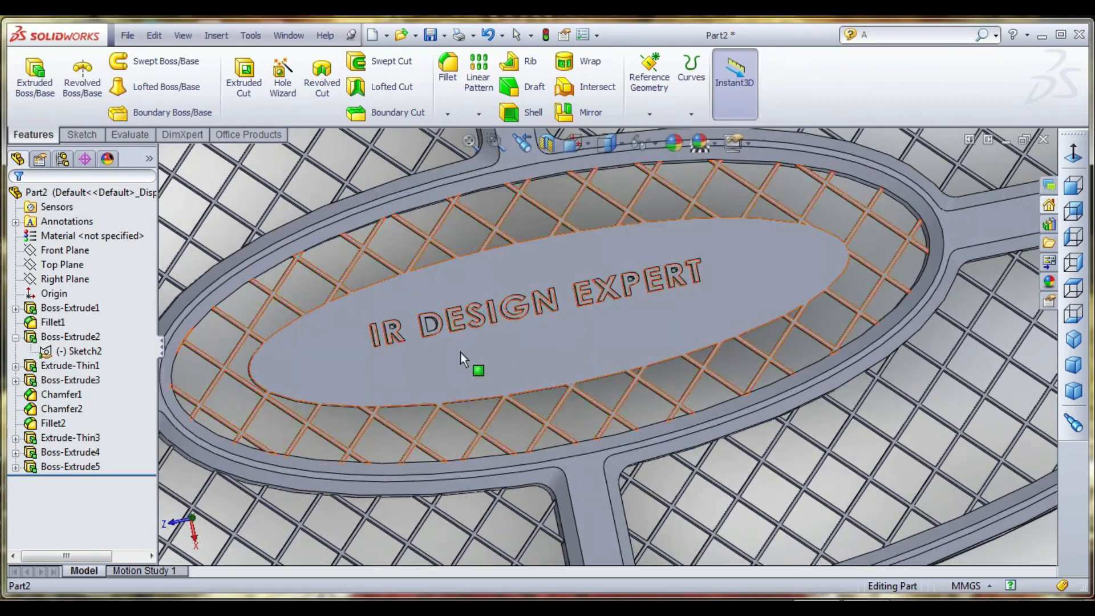
pyautogui.click(16, 467)
pyautogui.rightClick(60, 481)
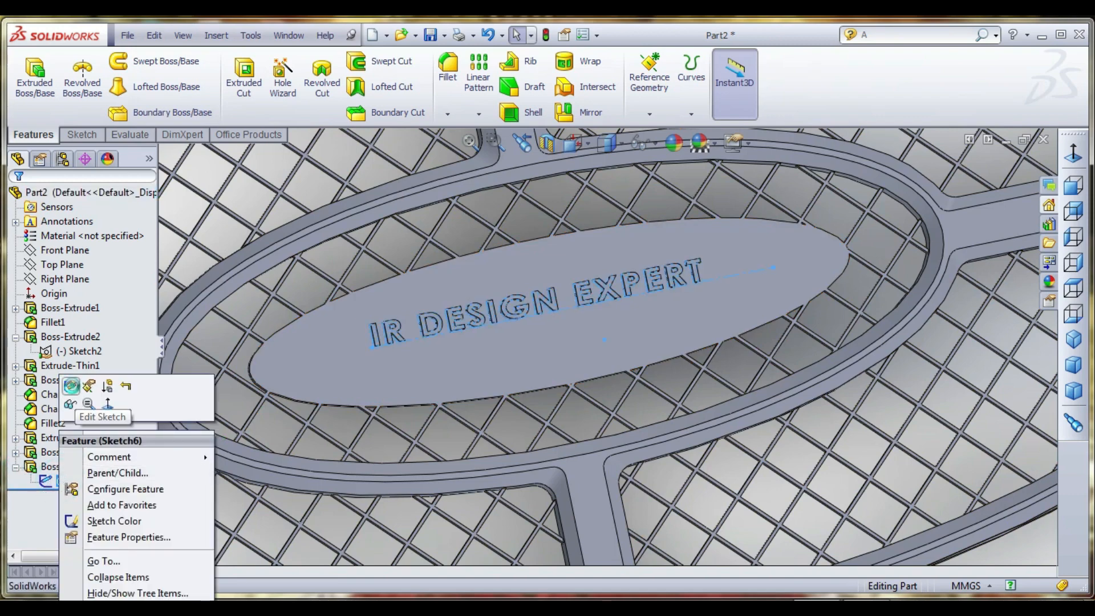
pyautogui.click(74, 404)
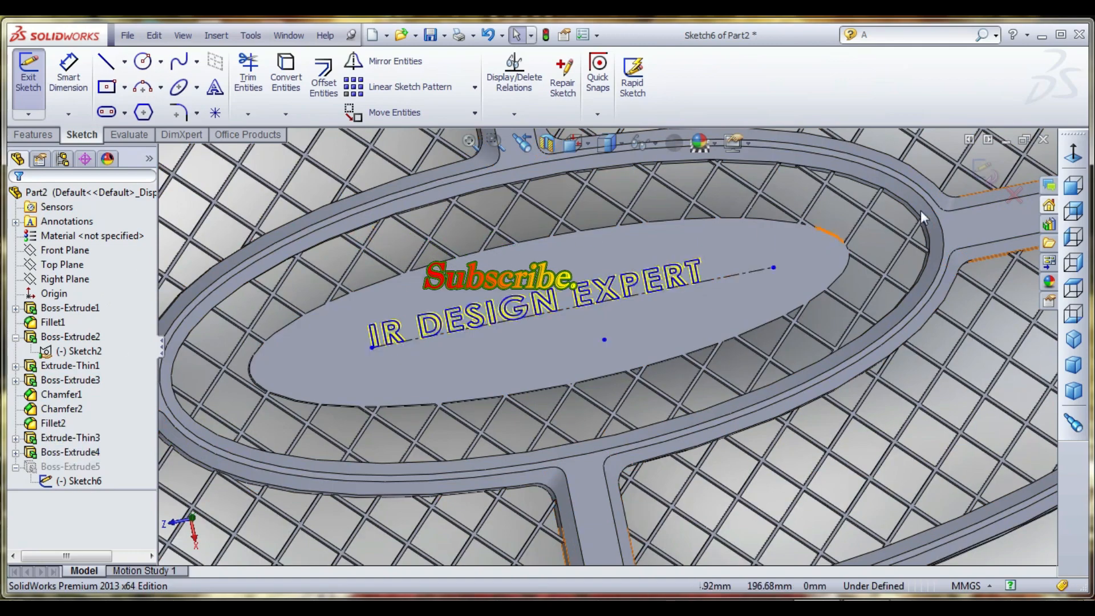
pyautogui.click(579, 146)
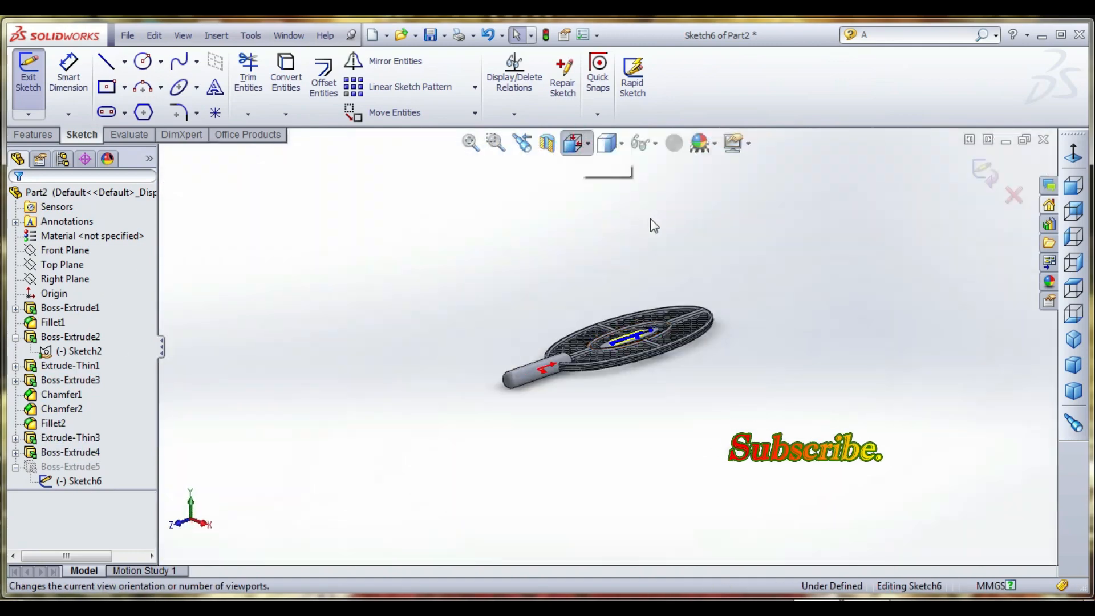
pyautogui.click(682, 248)
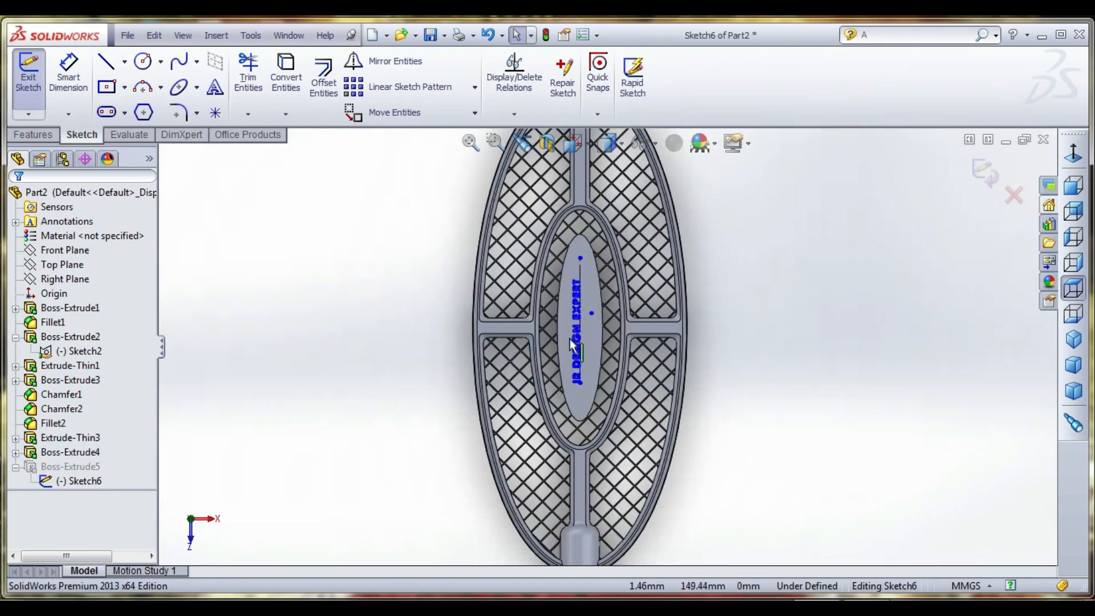
pyautogui.scroll(-5, 588, 336)
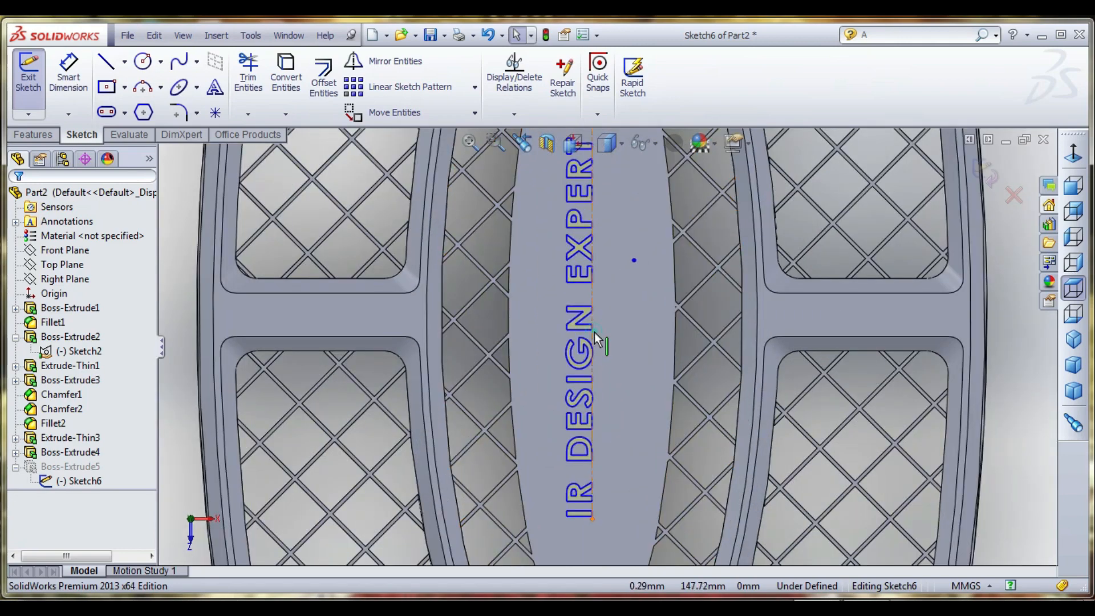
pyautogui.click(595, 340)
pyautogui.moveTo(623, 343); pyautogui.dragTo(621, 334, button='middle')
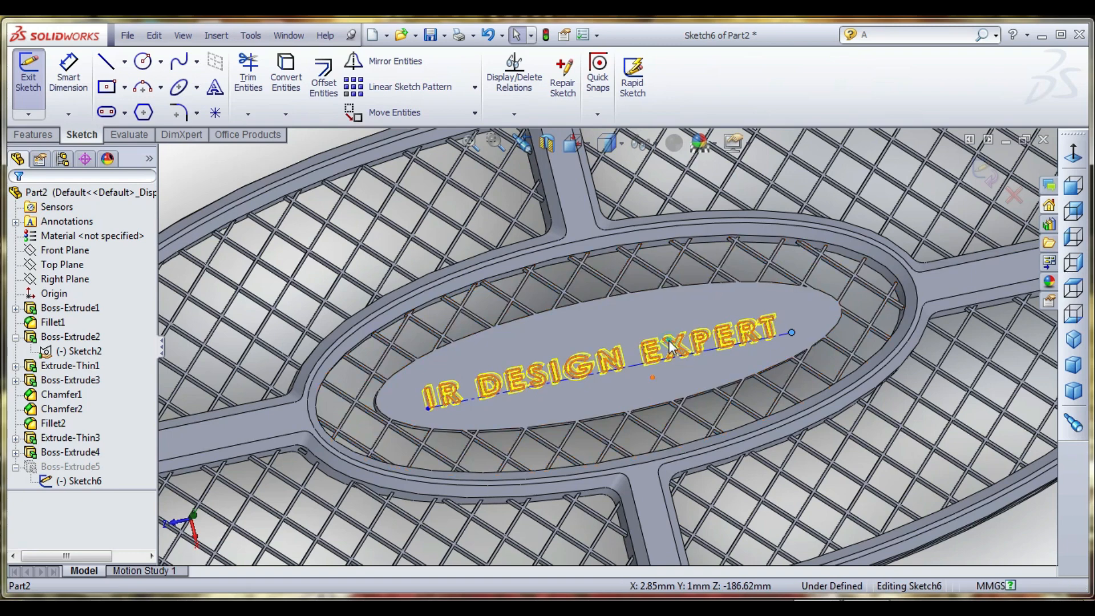
# - Set the font height of the plate's "IR DESIGN EXPERT" sketch text to 4.5 mm
pyautogui.doubleClick(669, 341)
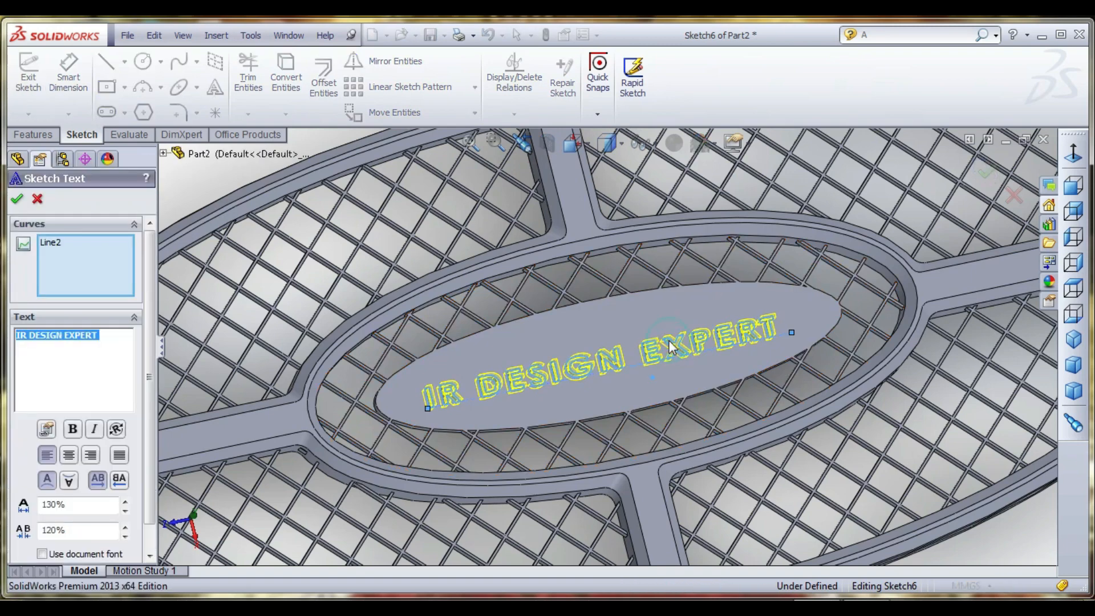
pyautogui.click(153, 516)
pyautogui.click(56, 548)
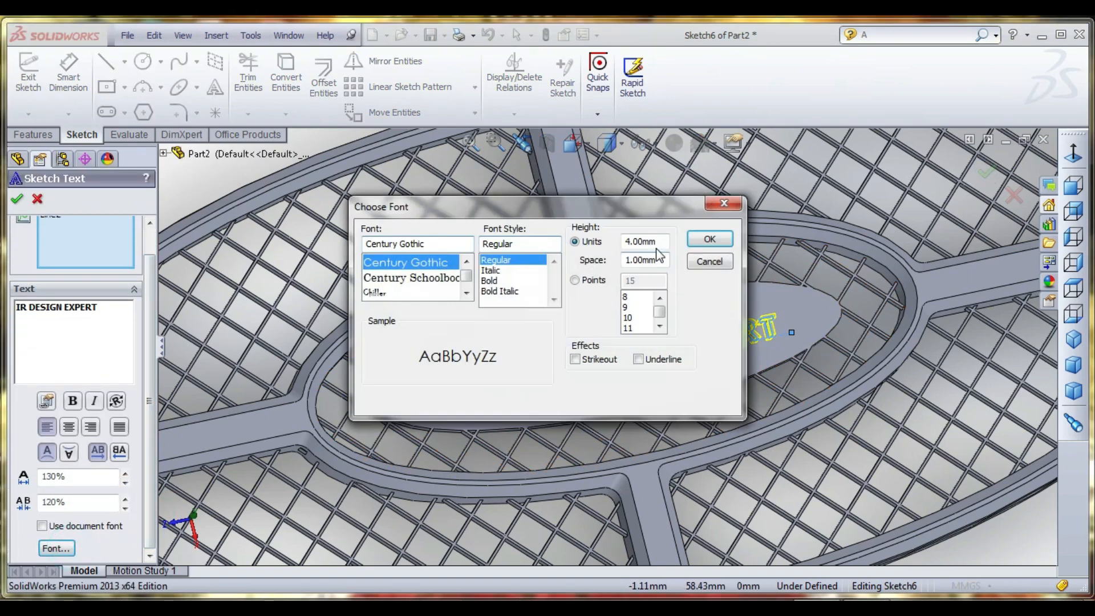
pyautogui.doubleClick(651, 240)
pyautogui.write('4')
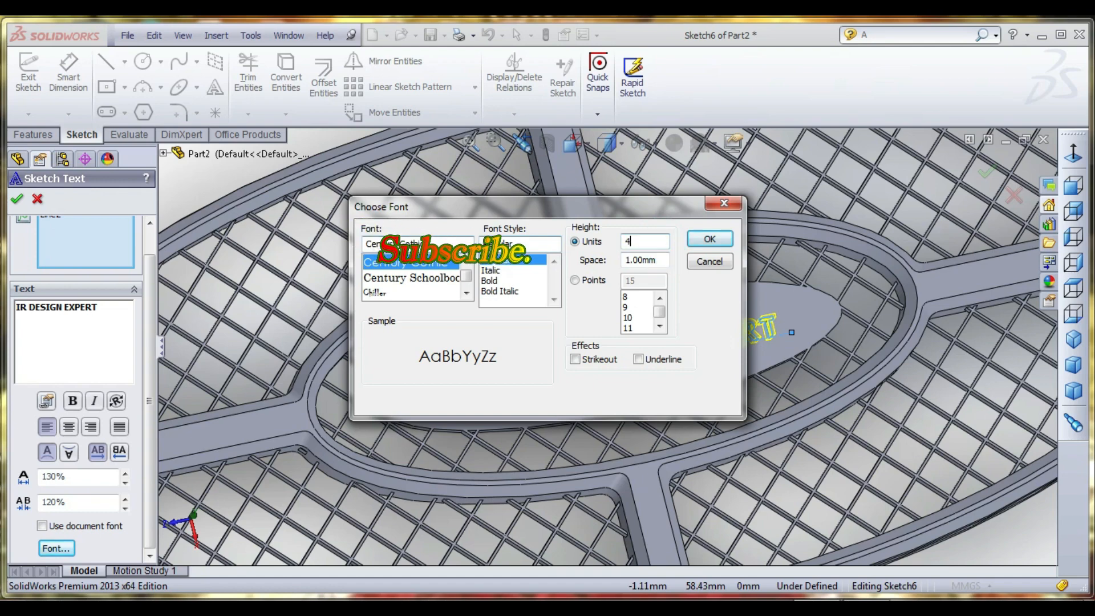
pyautogui.write('.5')
pyautogui.press('Return')
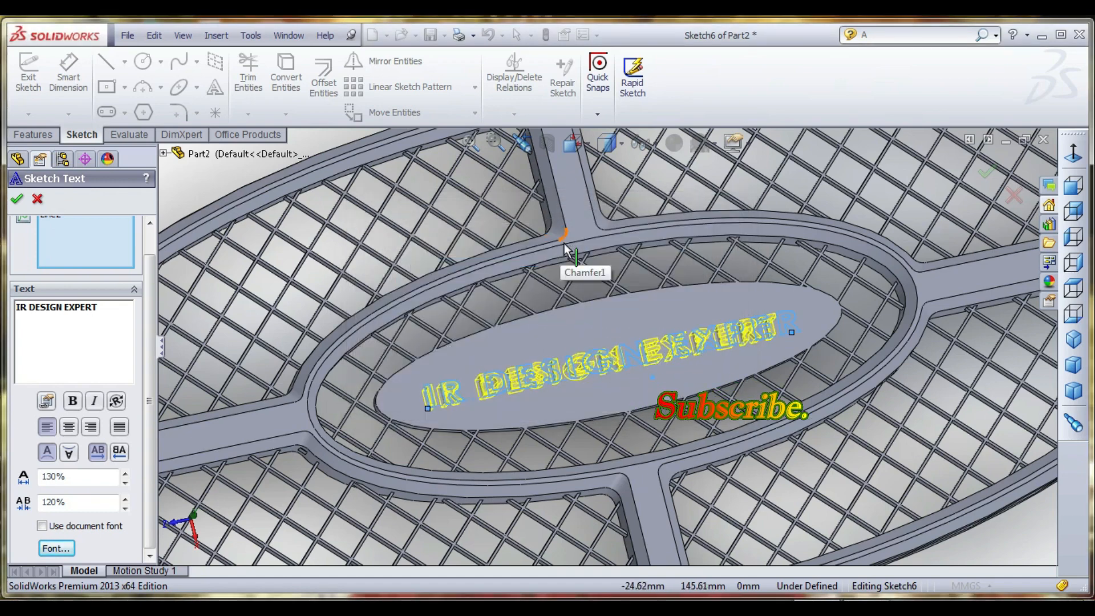
# - Reselect the plate's centerline as the curve for the lettering and accept the sketch text settings
pyautogui.scroll(-3, 757, 370)
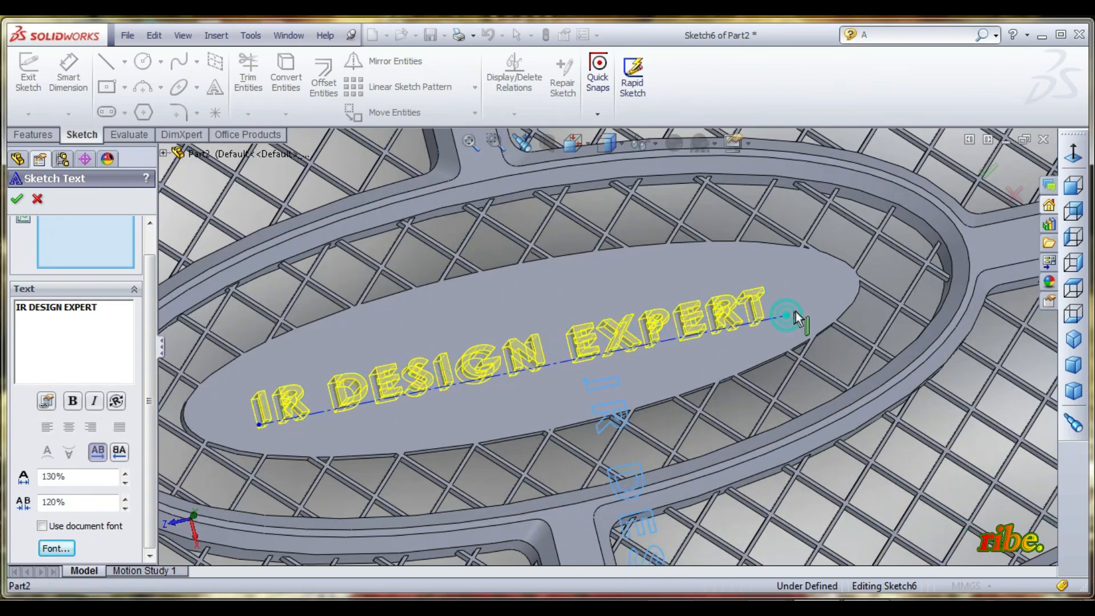
pyautogui.click(780, 317)
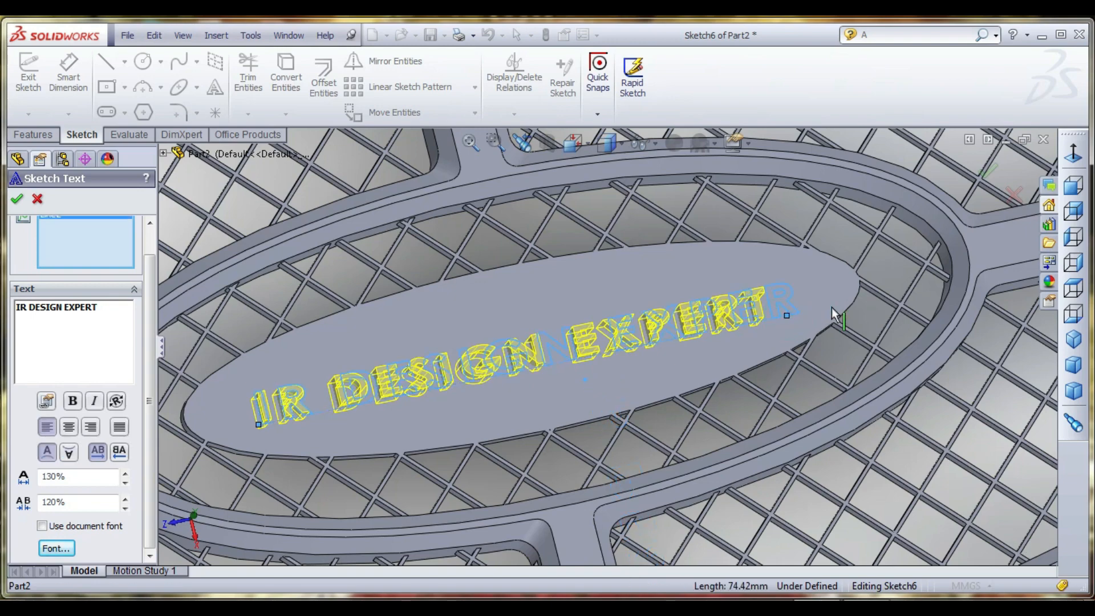
pyautogui.moveTo(787, 316); pyautogui.dragTo(842, 296)
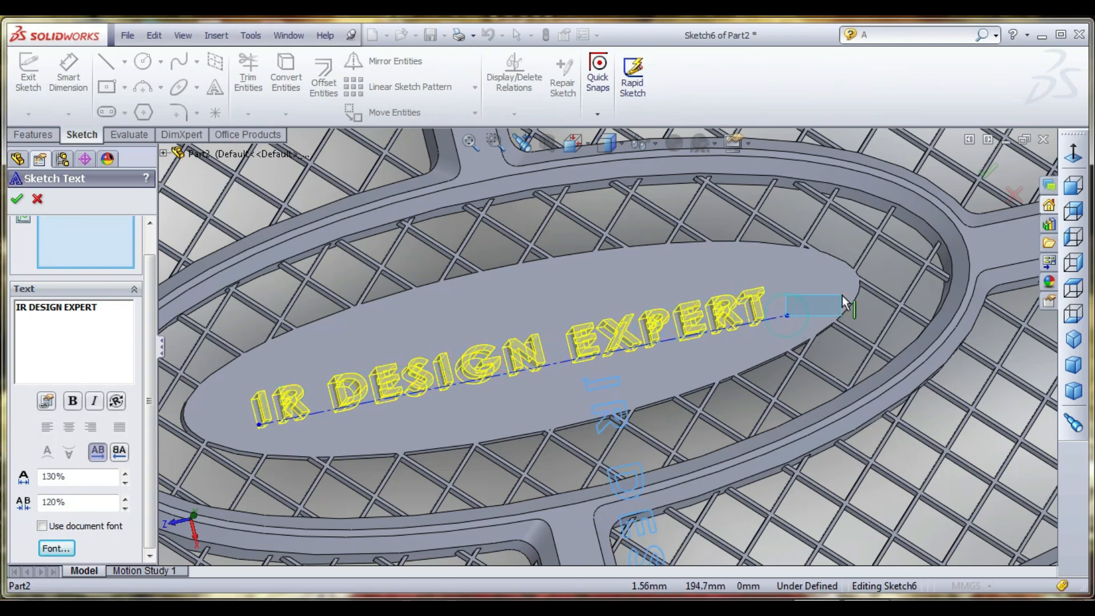
pyautogui.click(783, 317)
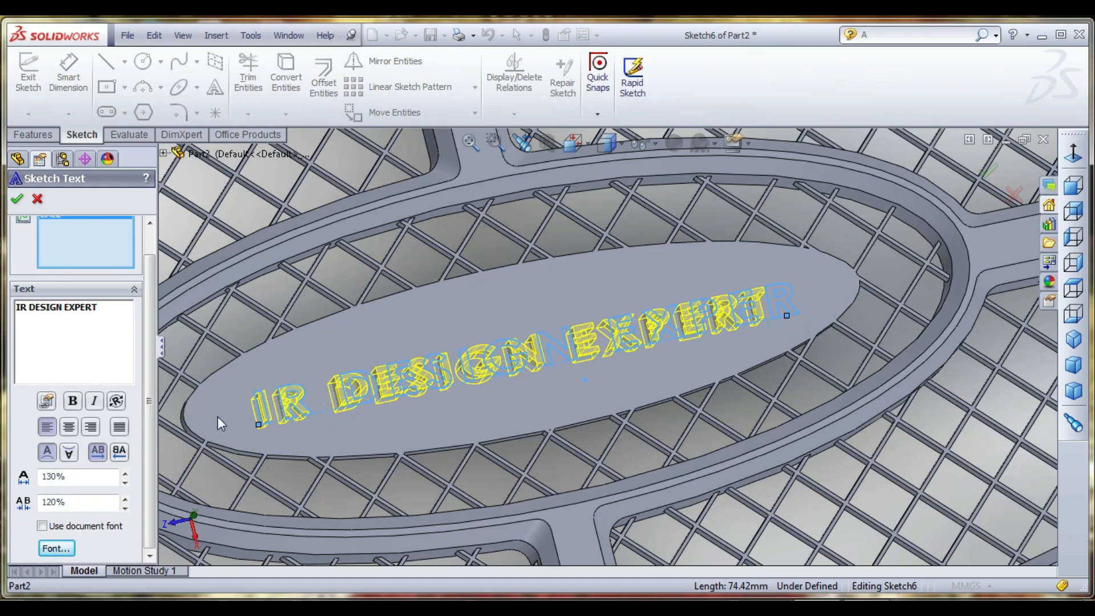
pyautogui.click(17, 200)
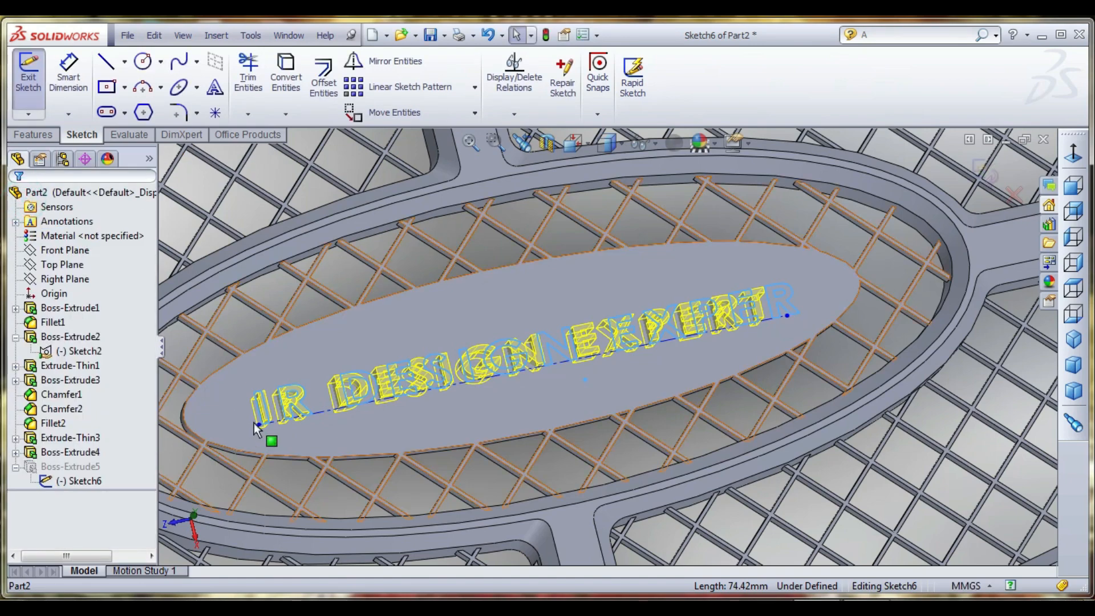
# - Move the centerline's handle-side endpoint outward to about X 2.80, Y 108.68 mm and exit the lettering sketch
pyautogui.moveTo(258, 423); pyautogui.dragTo(235, 430)
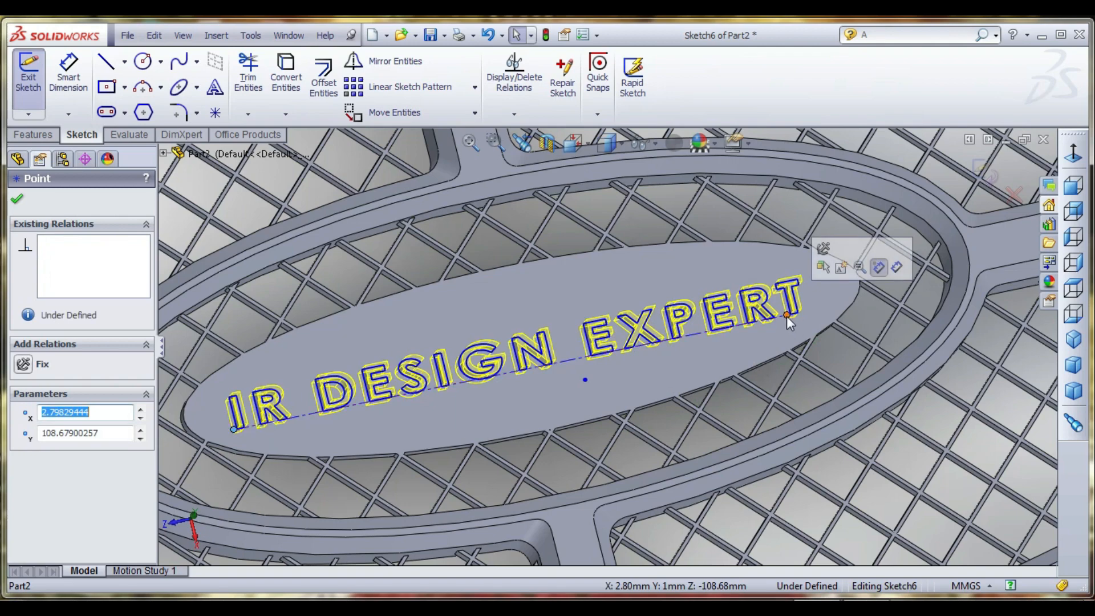
pyautogui.scroll(3, 786, 317)
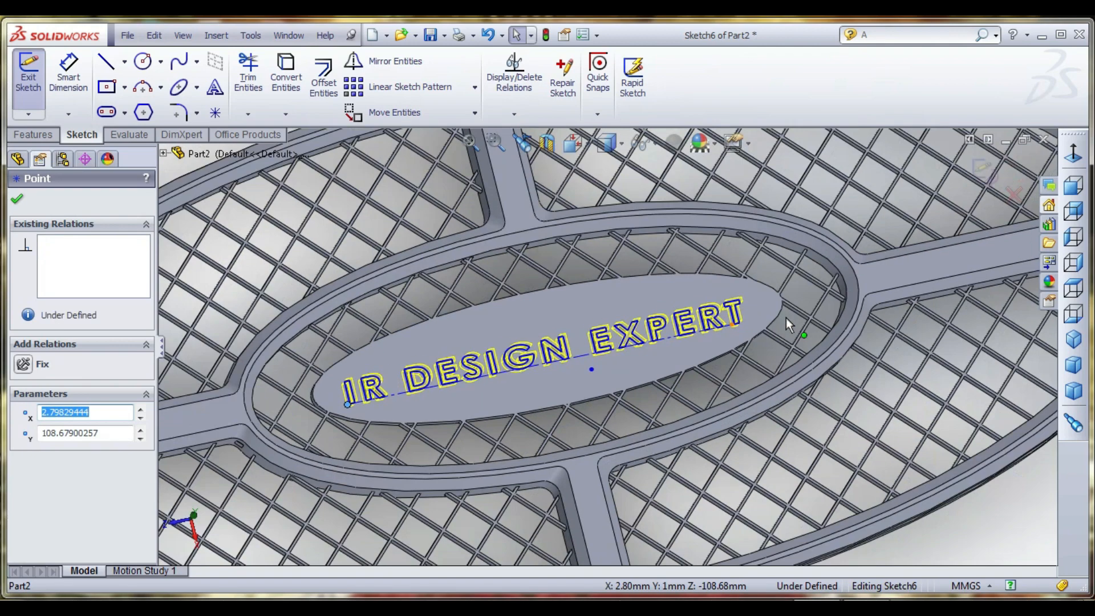
pyautogui.click(984, 166)
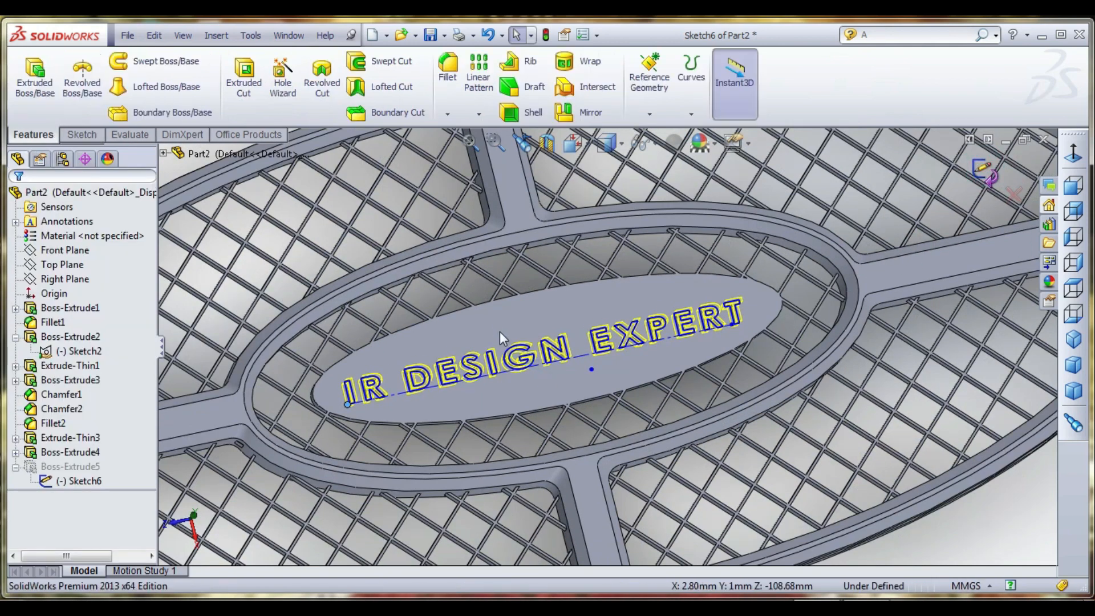
pyautogui.scroll(1, 499, 324)
pyautogui.scroll(3, 498, 324)
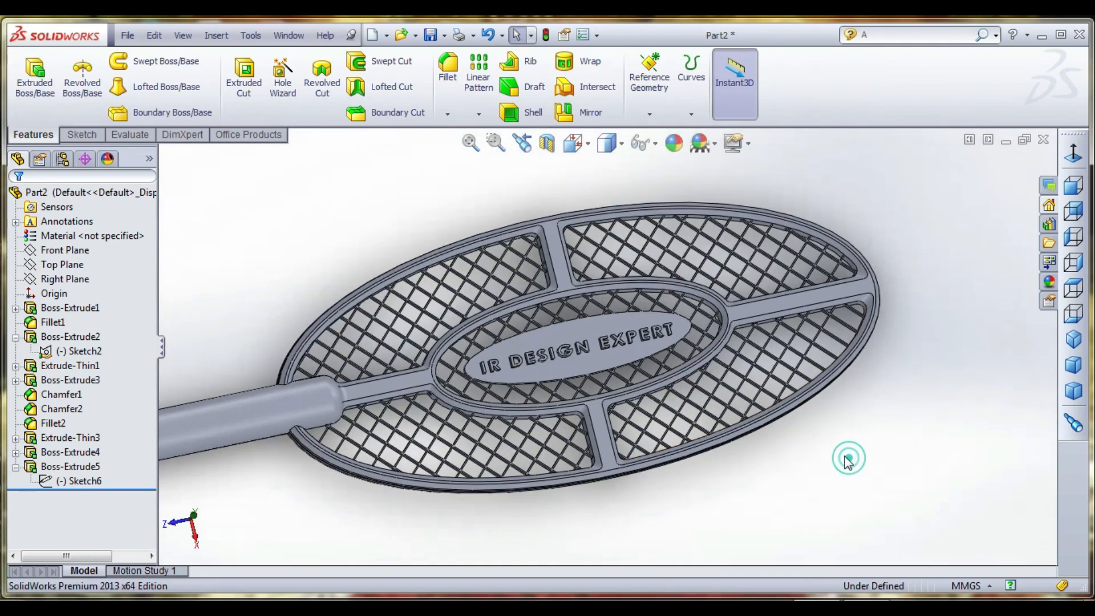
pyautogui.moveTo(847, 458); pyautogui.dragTo(603, 389, button='middle')
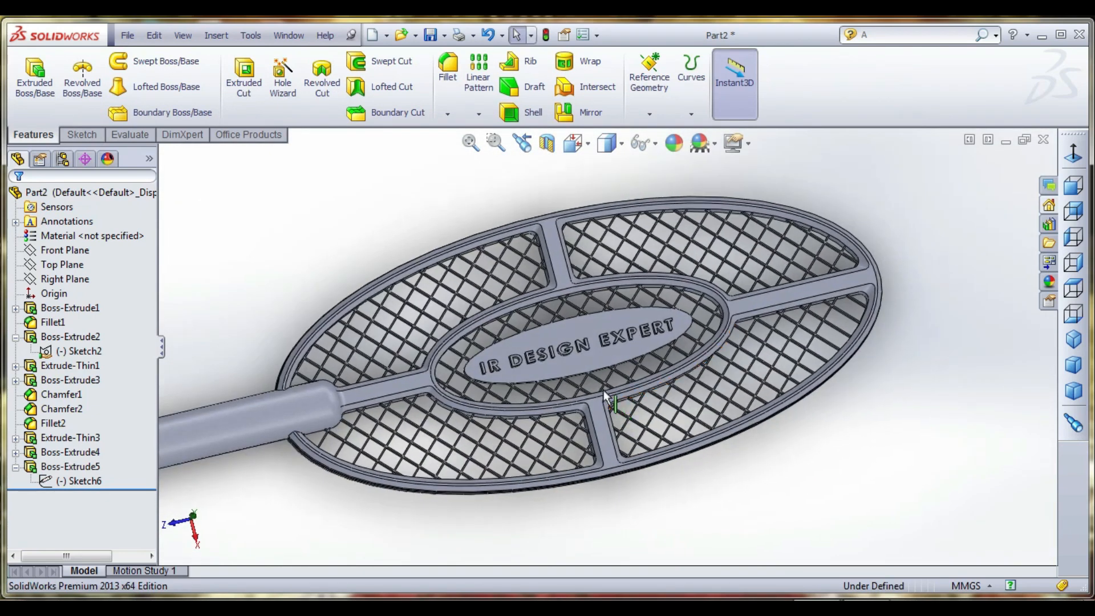
pyautogui.scroll(-2, 605, 379)
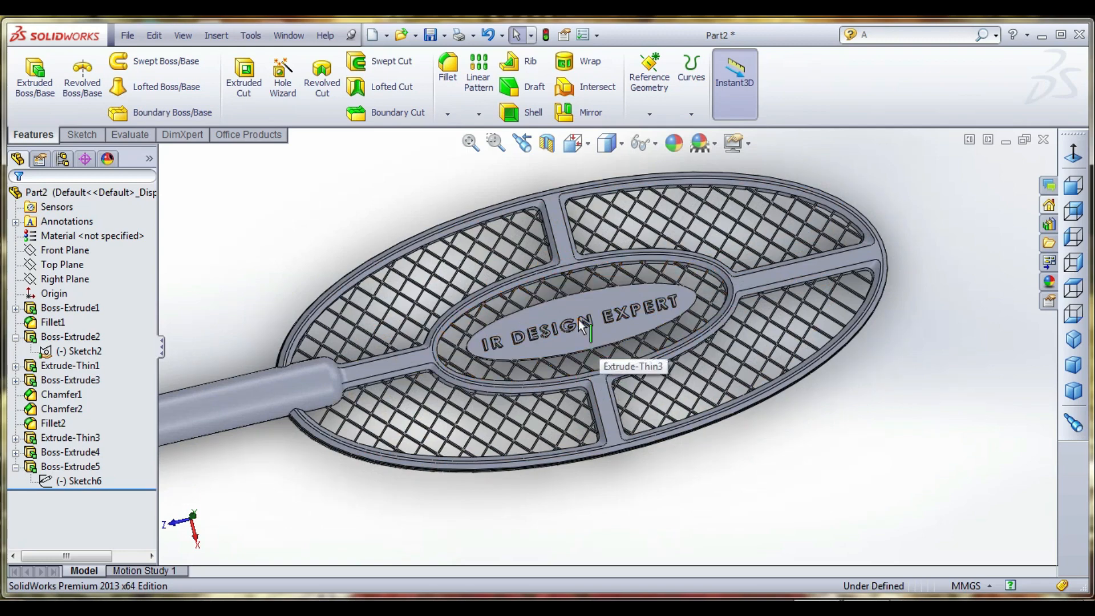
# - Edit the elliptical plate's sketch and set the ellipse's major radius, trying 40 mm before settling on 47 mm
pyautogui.click(16, 452)
pyautogui.rightClick(97, 465)
pyautogui.click(109, 388)
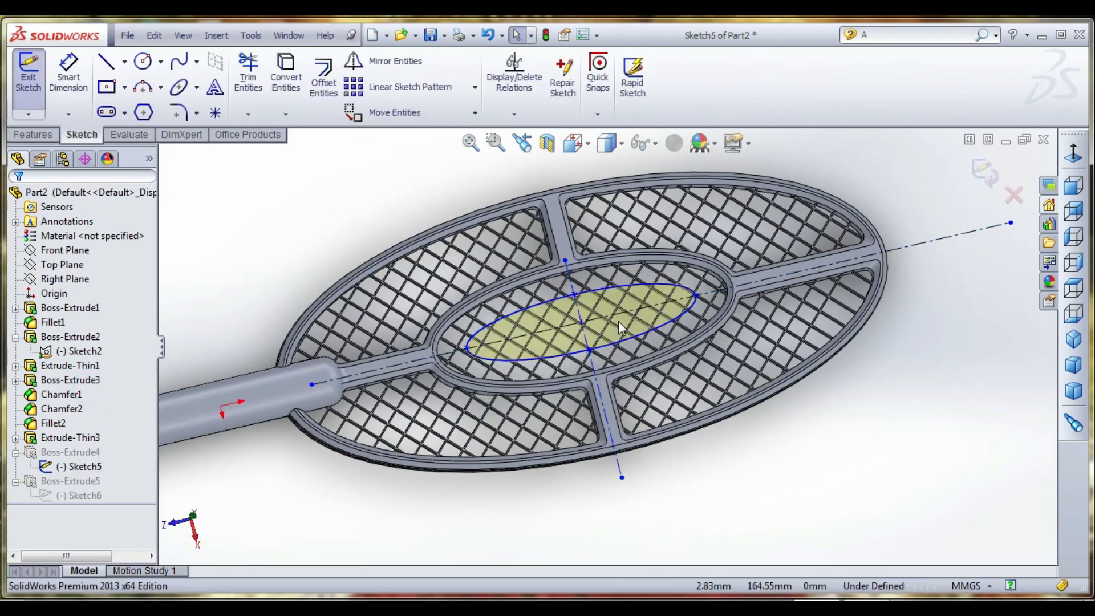
pyautogui.click(550, 302)
pyautogui.moveTo(555, 317); pyautogui.dragTo(560, 330)
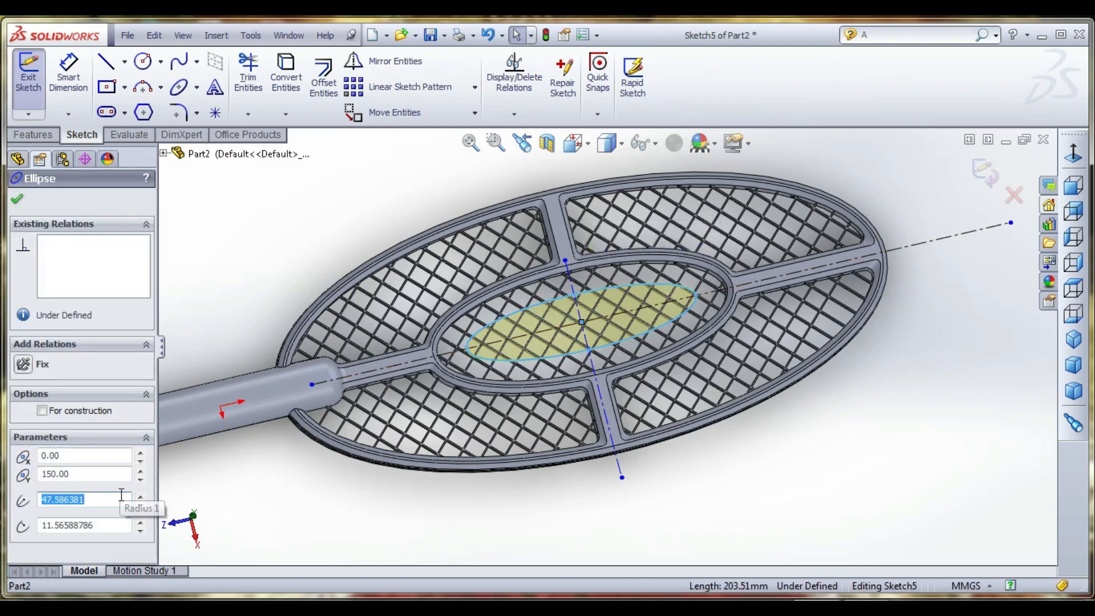
pyautogui.write('40')
pyautogui.press('Return')
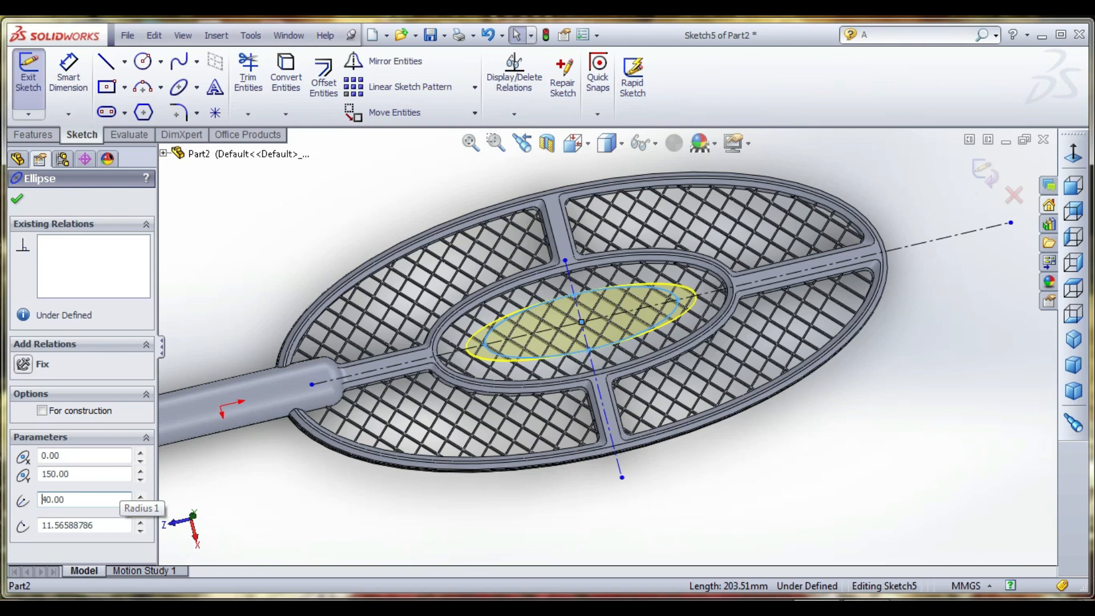
pyautogui.doubleClick(83, 501)
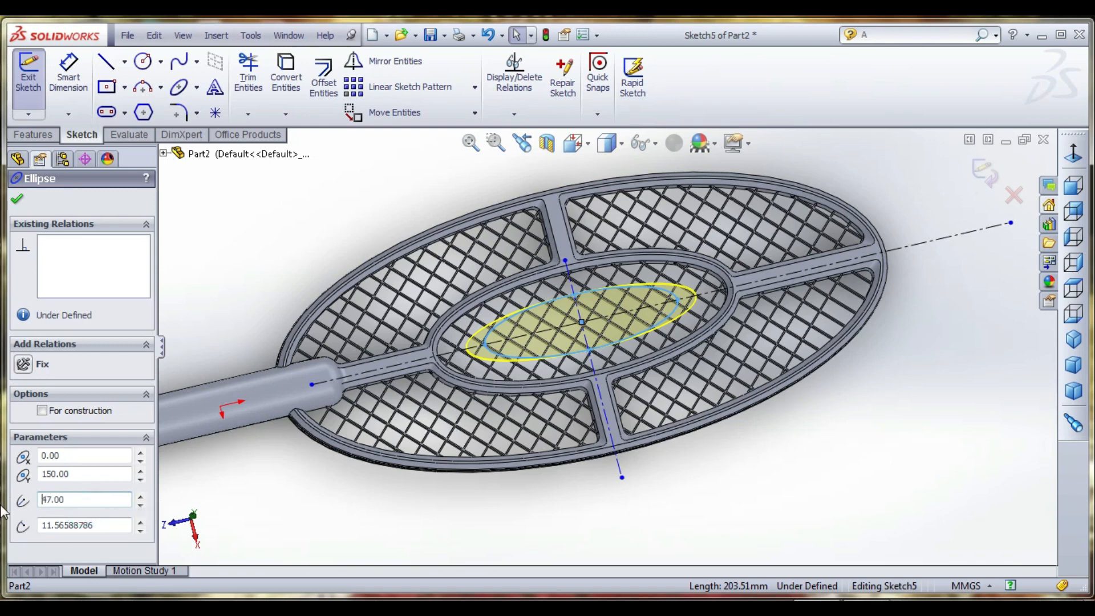
pyautogui.press('Return')
# - Set the plate ellipse's minor radius, trying 7 mm before settling on 8 mm, and exit the sketch
pyautogui.doubleClick(105, 524)
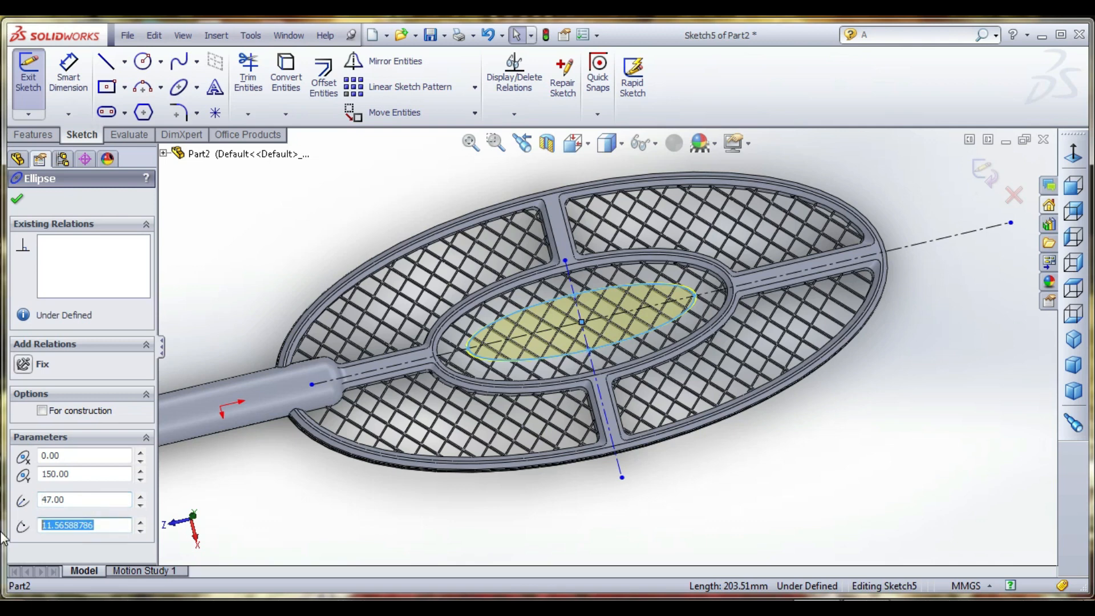
pyautogui.write('7')
pyautogui.press('Return')
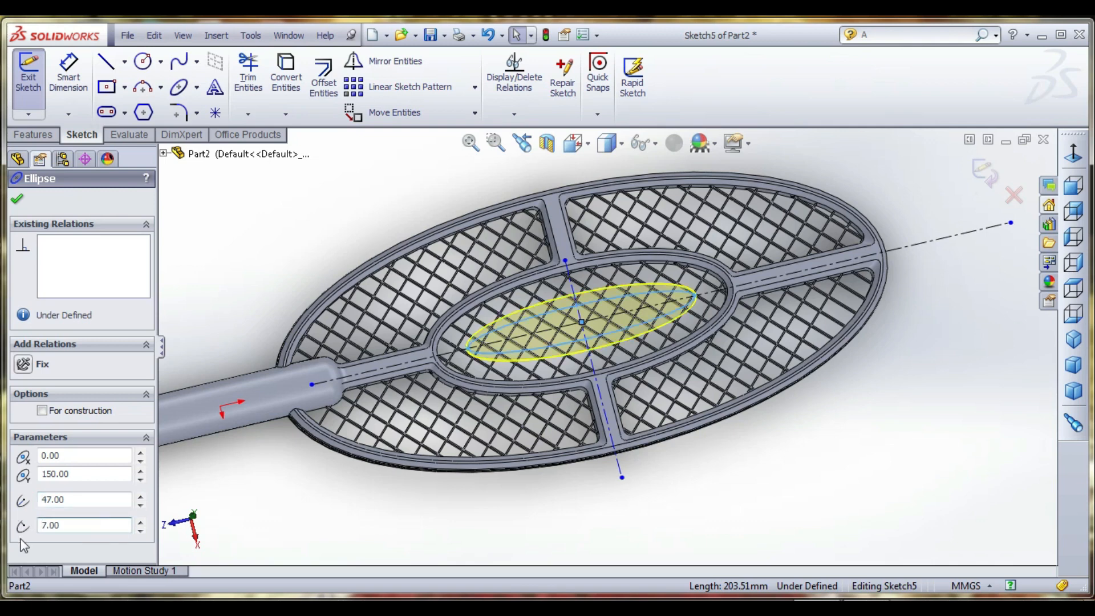
pyautogui.doubleClick(66, 526)
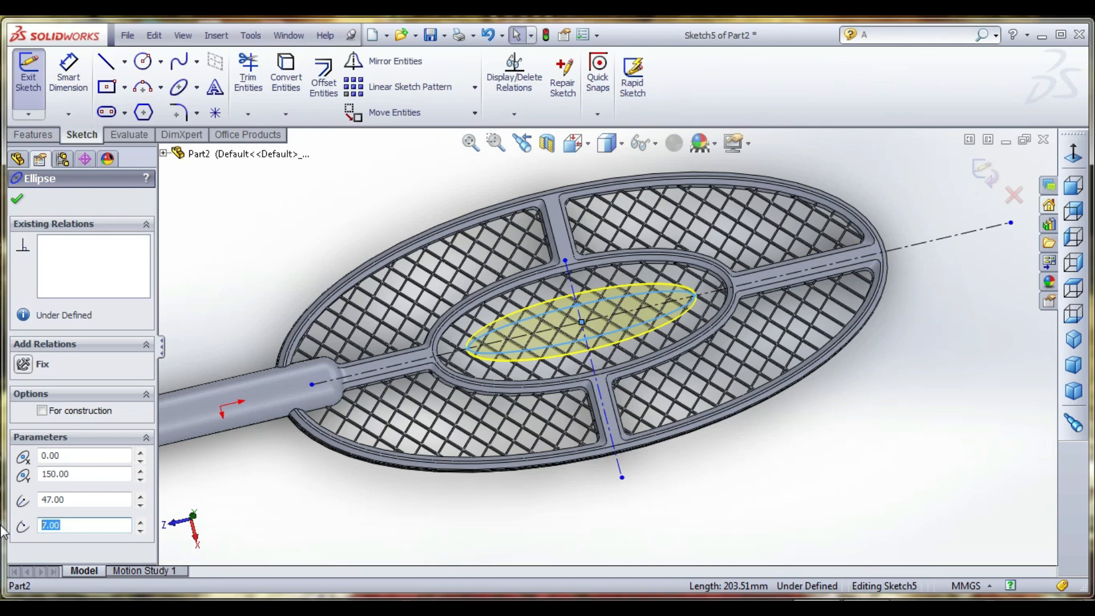
pyautogui.write('8')
pyautogui.press('Return')
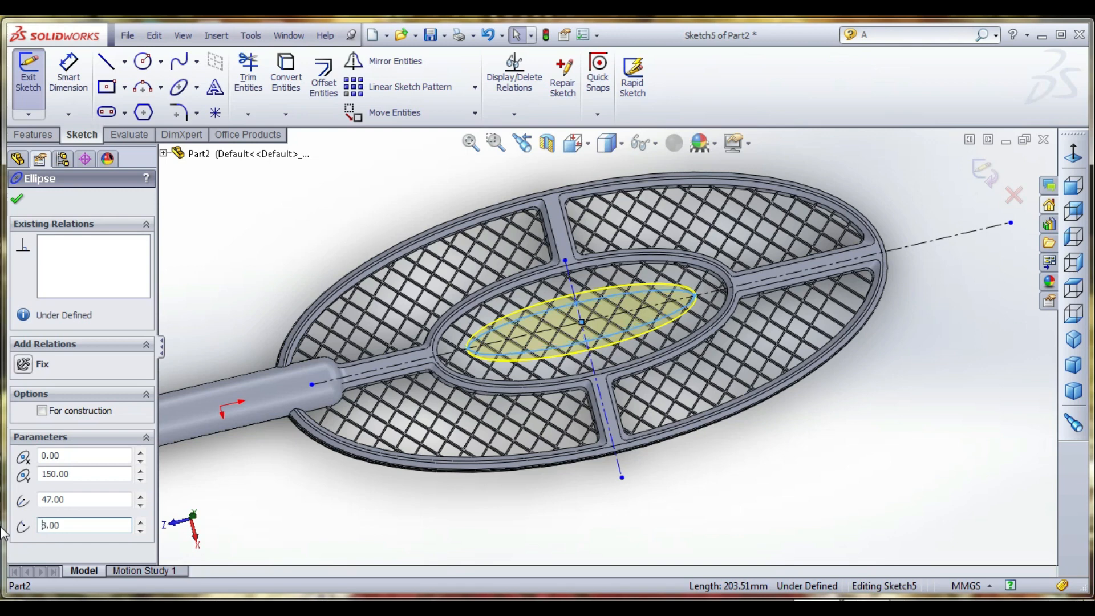
pyautogui.click(18, 199)
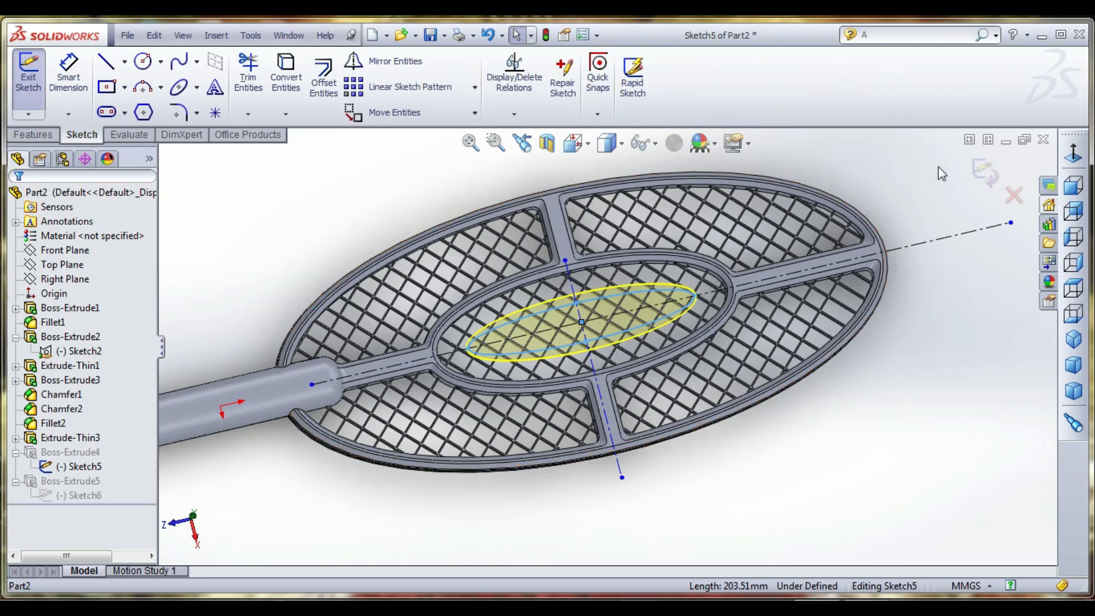
pyautogui.click(982, 173)
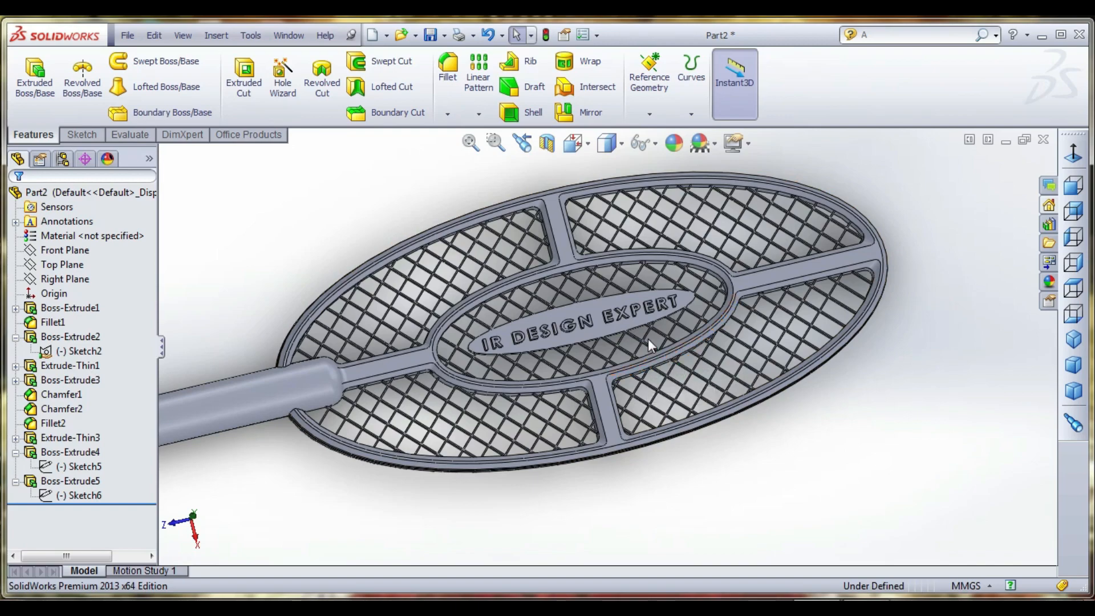
# - Examine how the raised lettering fits on the narrowed elliptical plate and the surrounding mesh
pyautogui.moveTo(648, 338); pyautogui.dragTo(598, 324, button='middle')
pyautogui.click(607, 302)
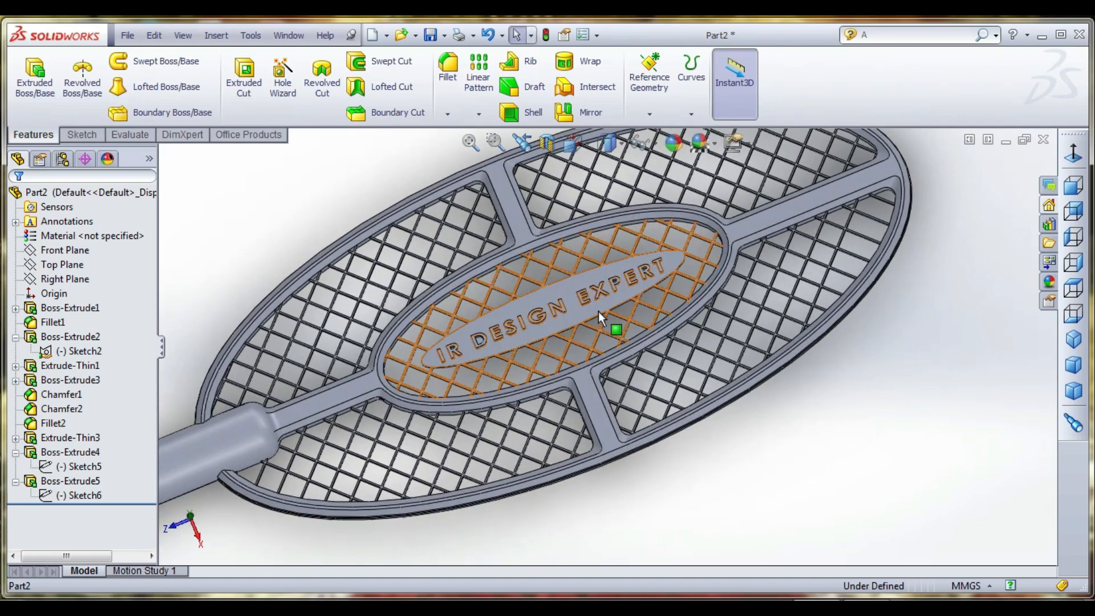
pyautogui.click(583, 279)
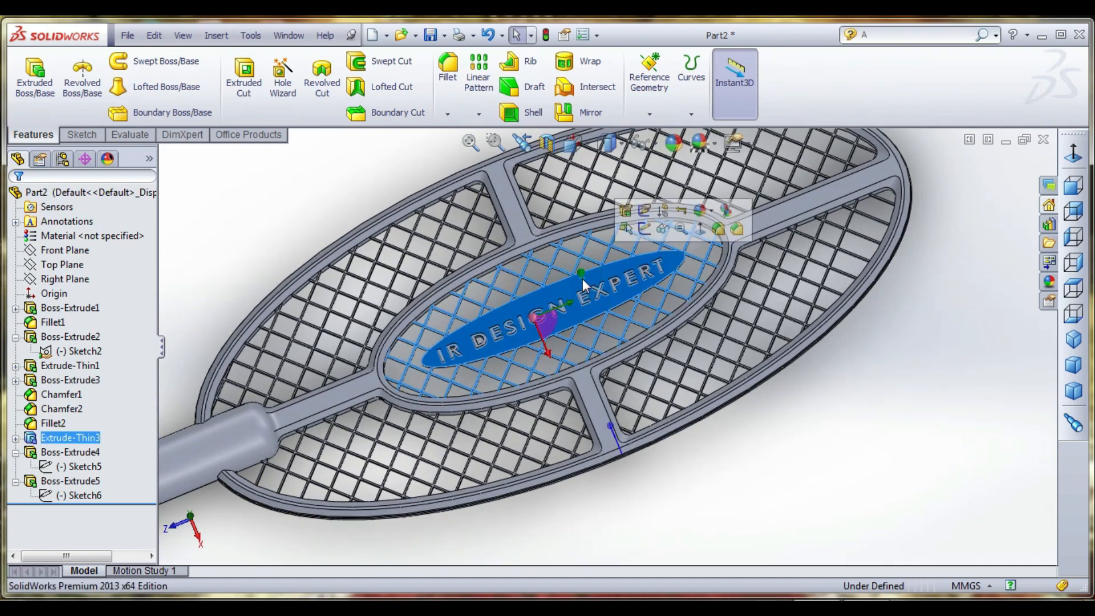
pyautogui.click(933, 434)
pyautogui.scroll(1, 938, 433)
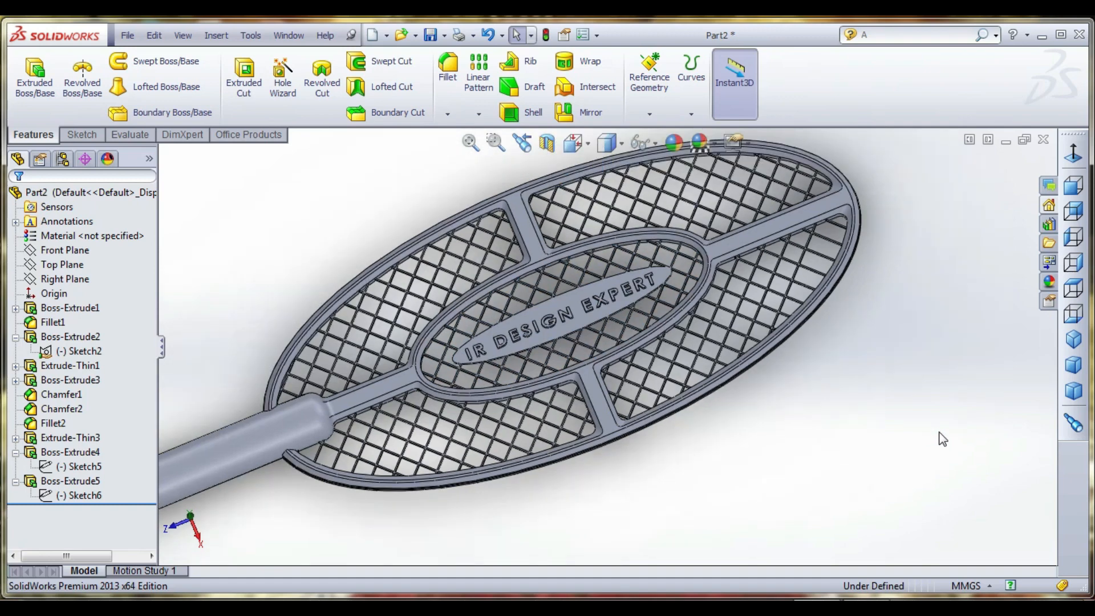
pyautogui.scroll(-3, 555, 334)
pyautogui.scroll(1, 508, 354)
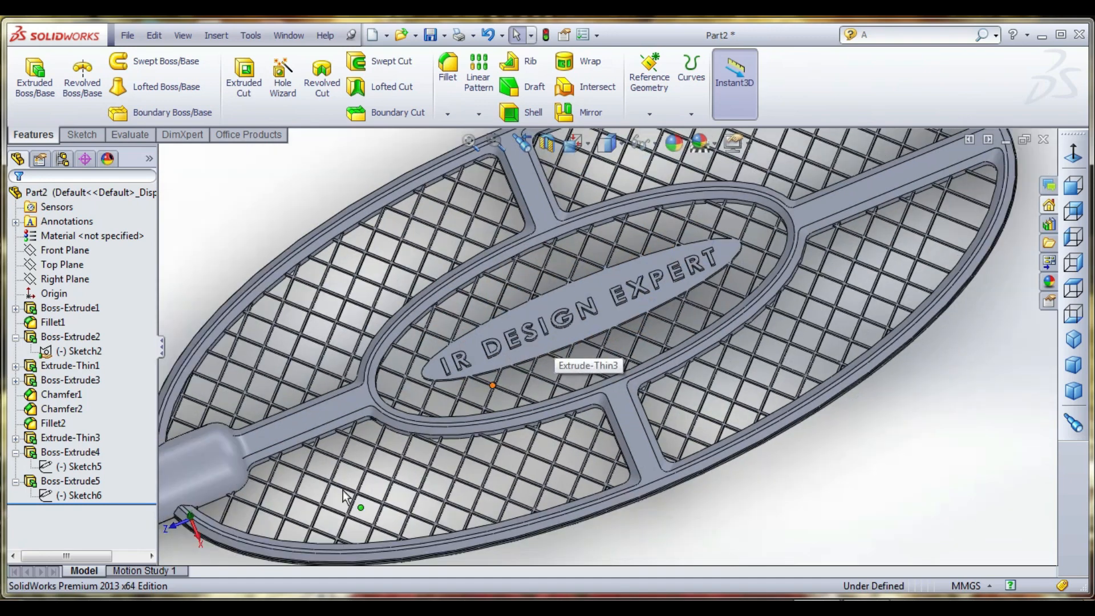
# - Open the raised lettering's sketch and its "IR DESIGN EXPERT" text for editing
pyautogui.click(80, 496)
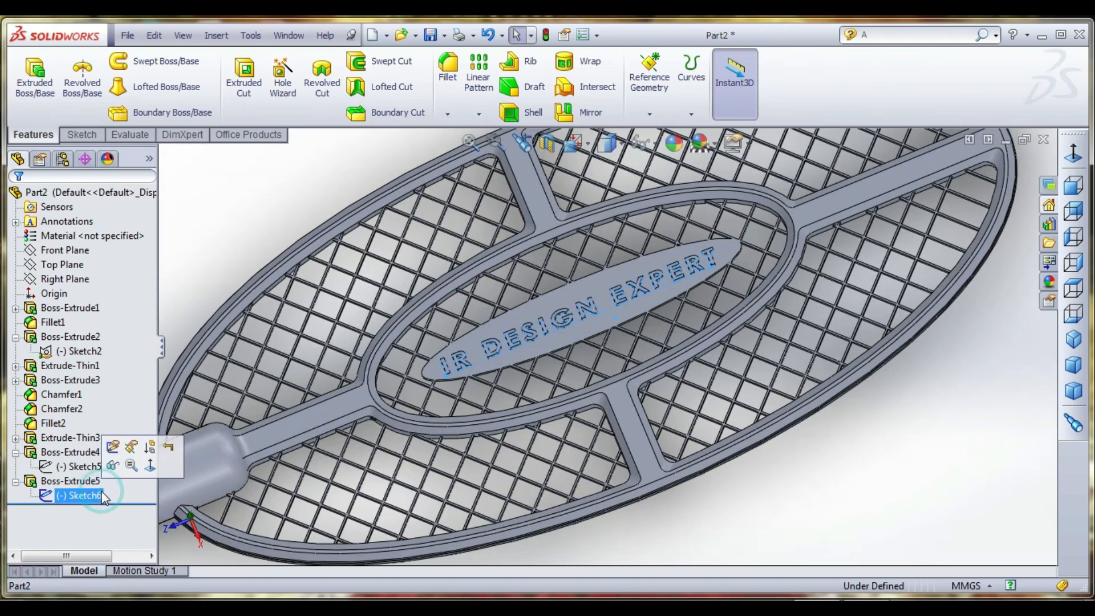
pyautogui.rightClick(104, 497)
pyautogui.click(115, 405)
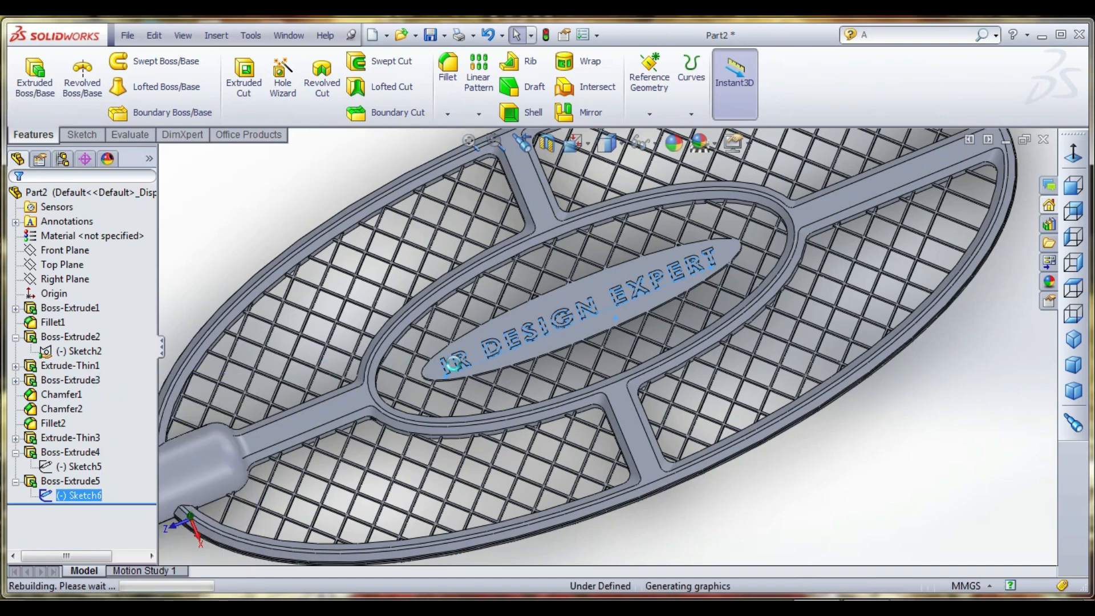
pyautogui.click(499, 348)
pyautogui.doubleClick(499, 348)
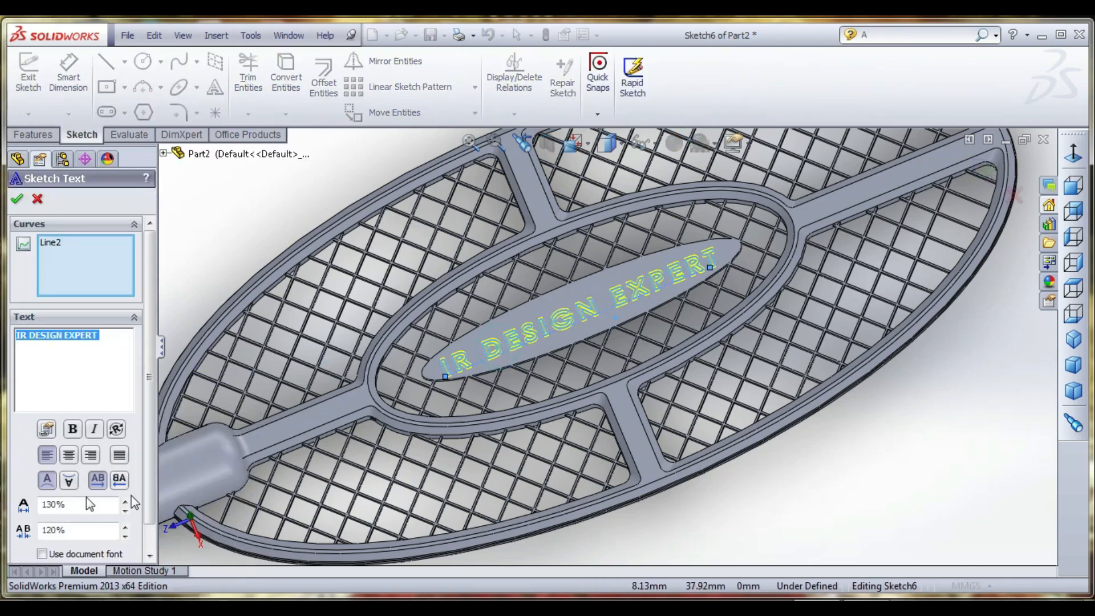
# - Try a 140% width factor and 130% character spacing on the lettering, restoring 130% and 120%
pyautogui.click(124, 501)
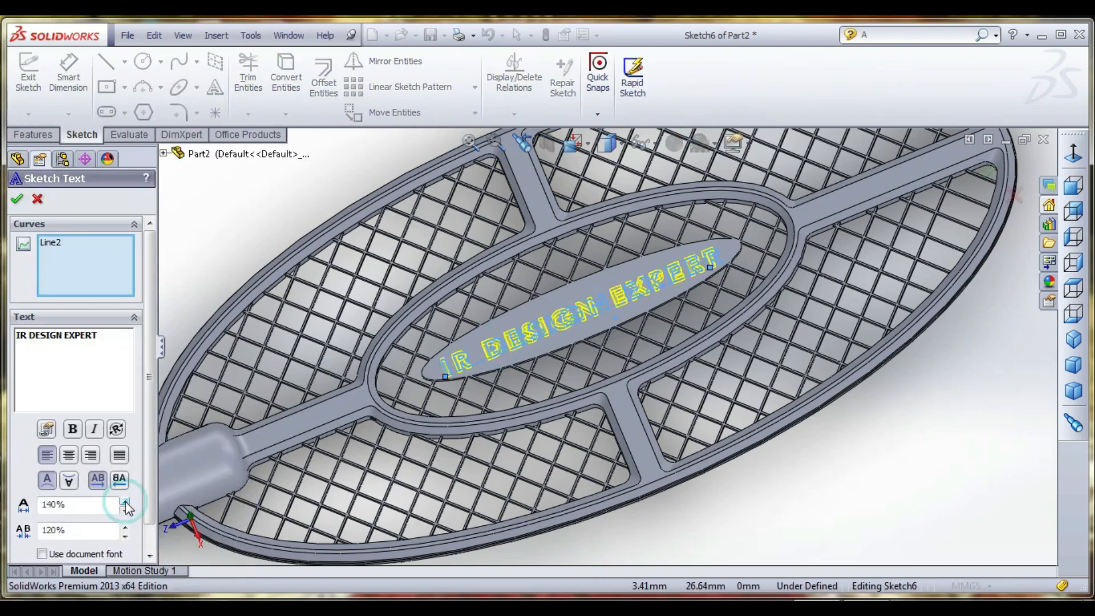
pyautogui.click(125, 510)
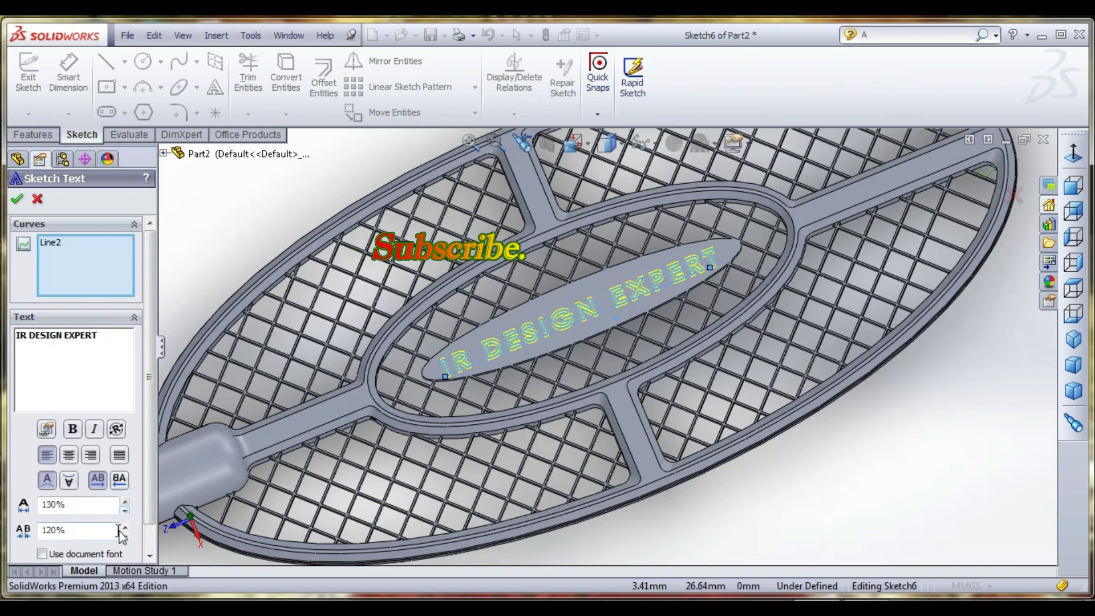
pyautogui.click(124, 527)
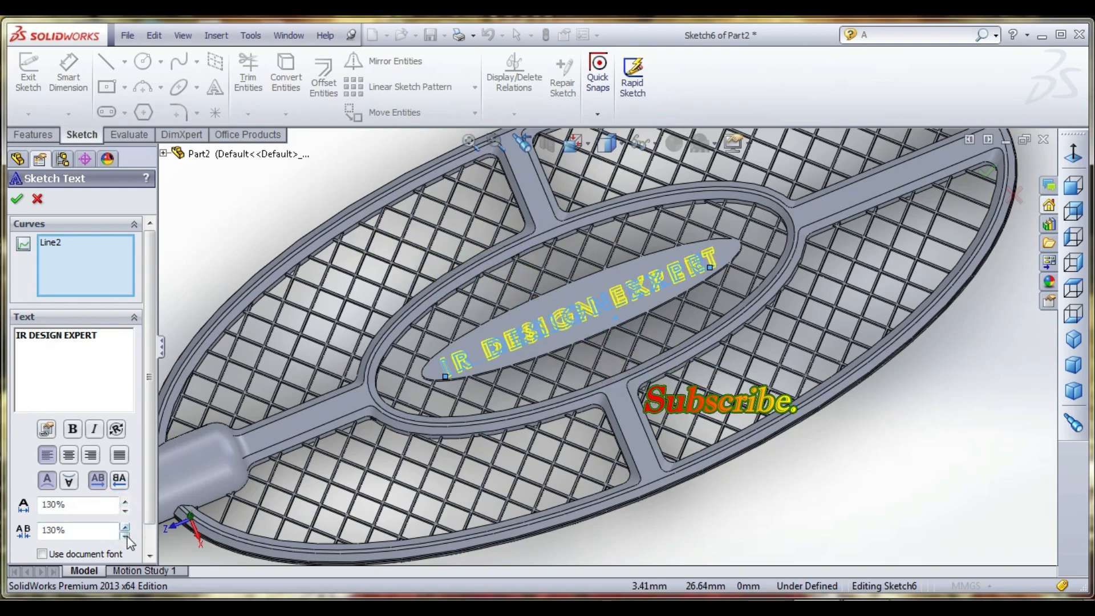
pyautogui.click(125, 536)
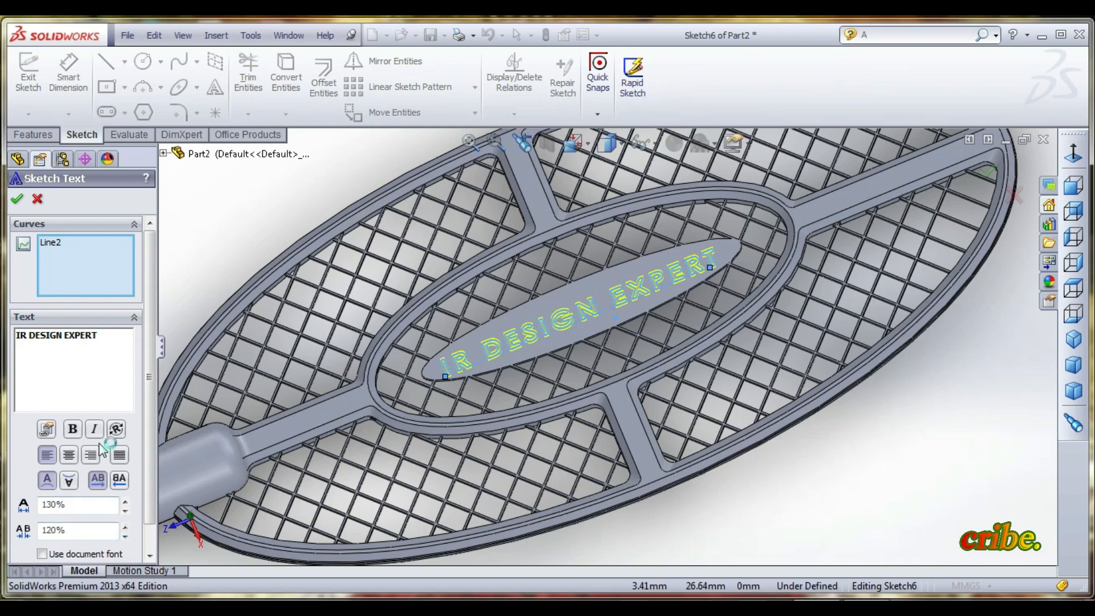
# - Set the lettering's font to Algerian Bold and accept the text edit
pyautogui.scroll(-1, 118, 547)
pyautogui.click(56, 549)
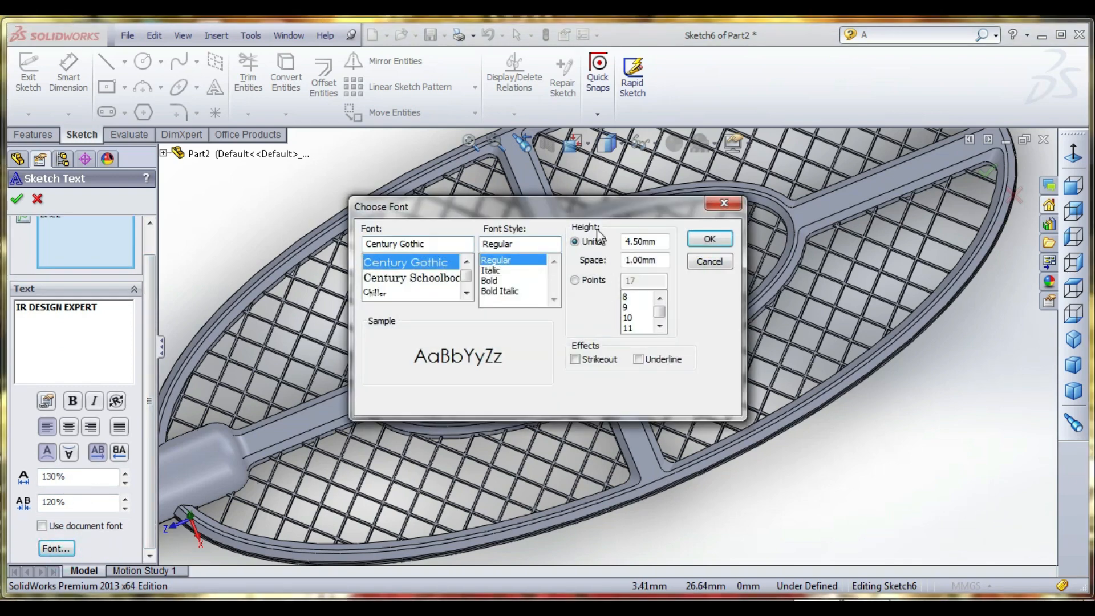
pyautogui.moveTo(594, 211)
pyautogui.mouseDown()
pyautogui.moveTo(257, 128)
pyautogui.moveTo(274, 118)
pyautogui.mouseUp()
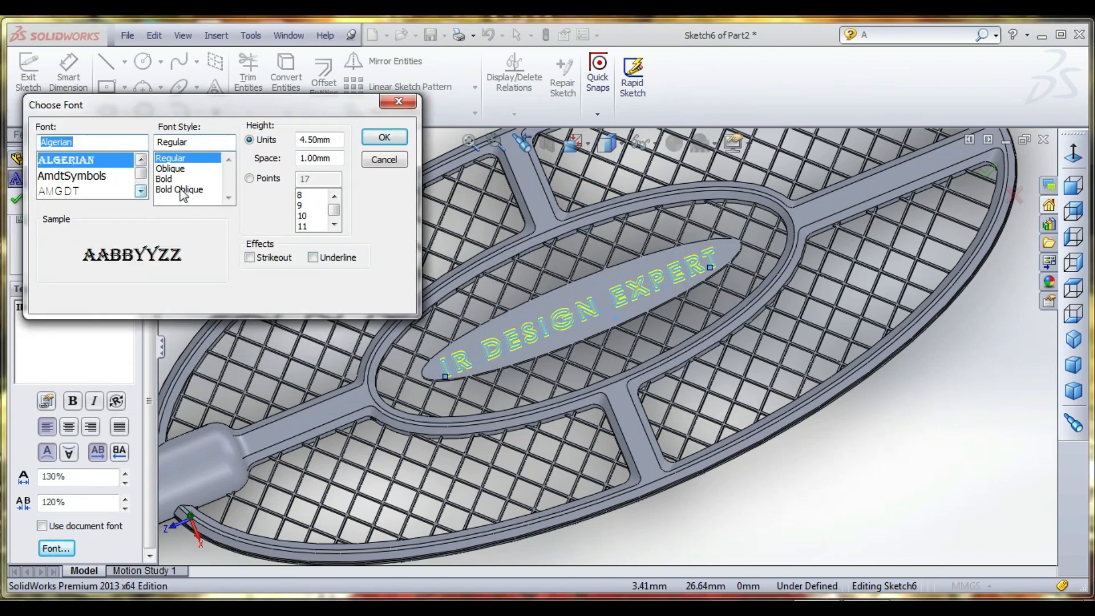
pyautogui.click(166, 179)
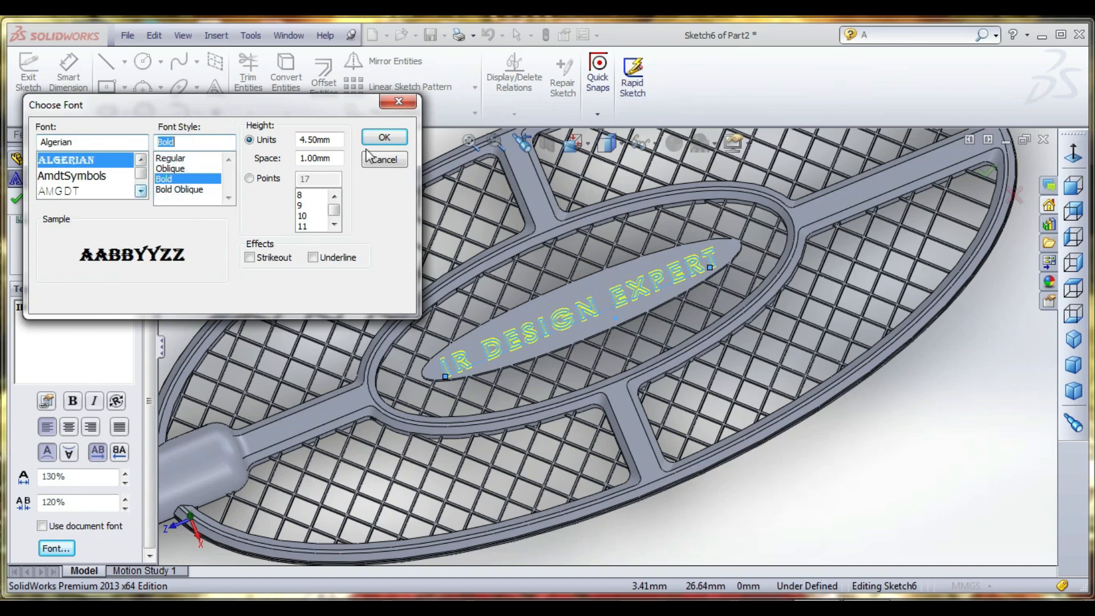
pyautogui.click(384, 137)
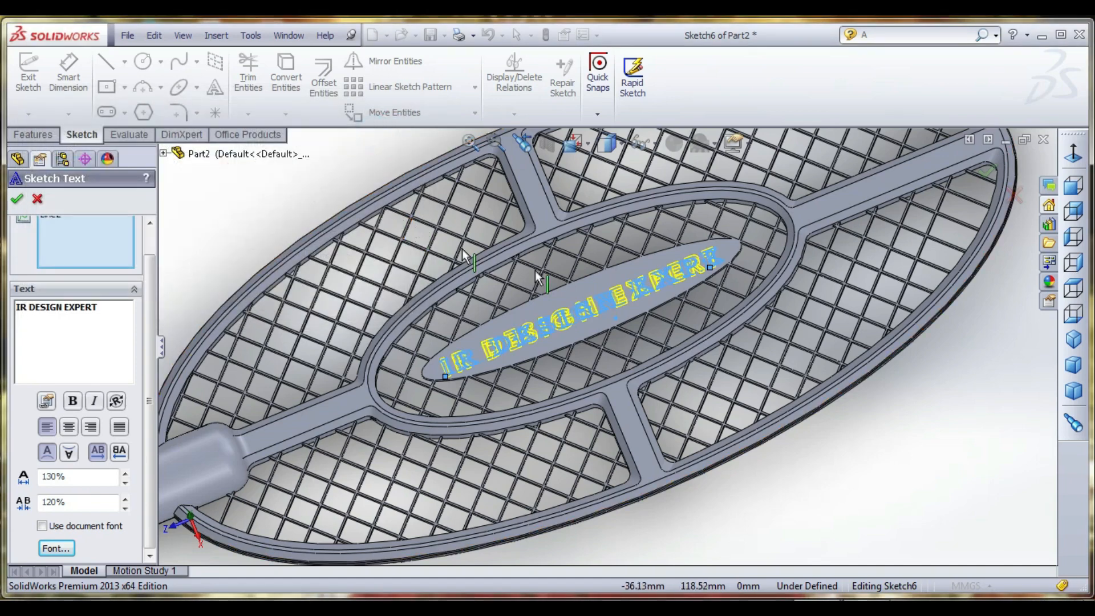
pyautogui.scroll(-6, 720, 269)
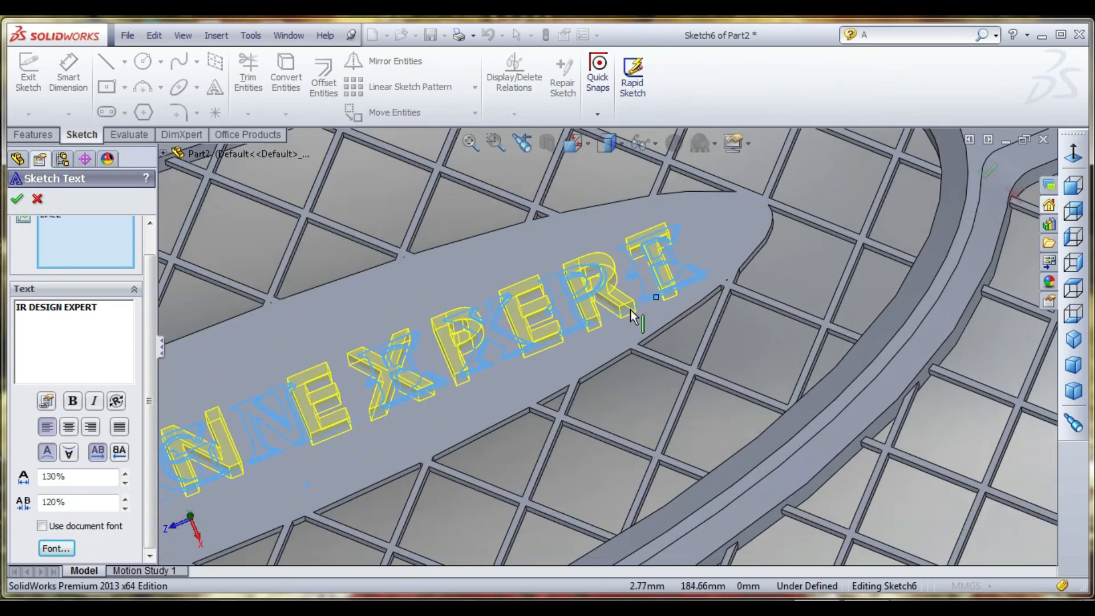
pyautogui.scroll(-2, 631, 310)
pyautogui.scroll(8, 644, 297)
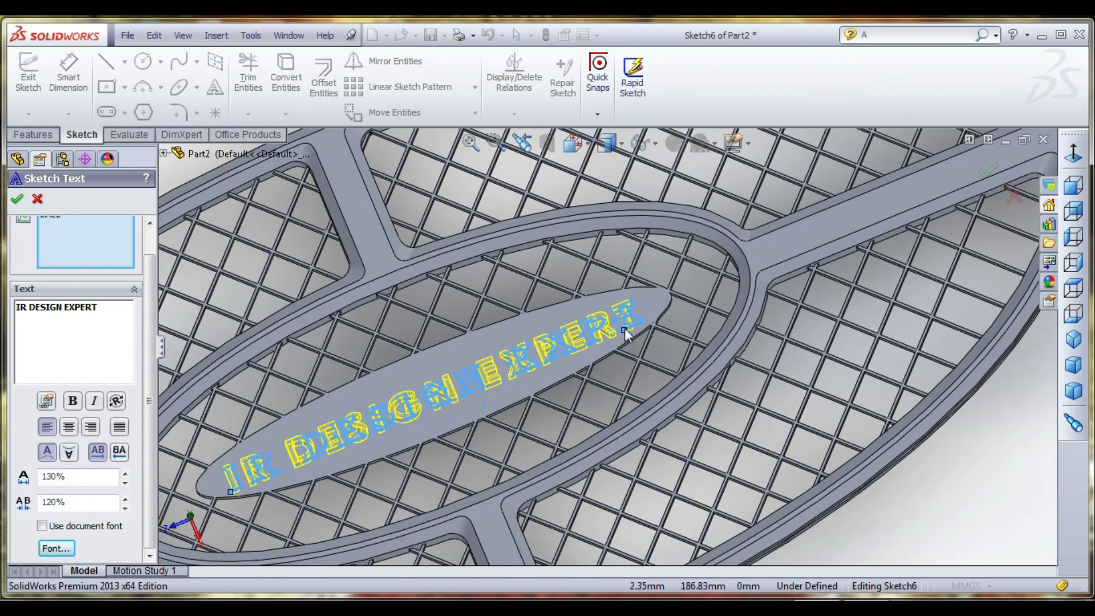
pyautogui.click(17, 200)
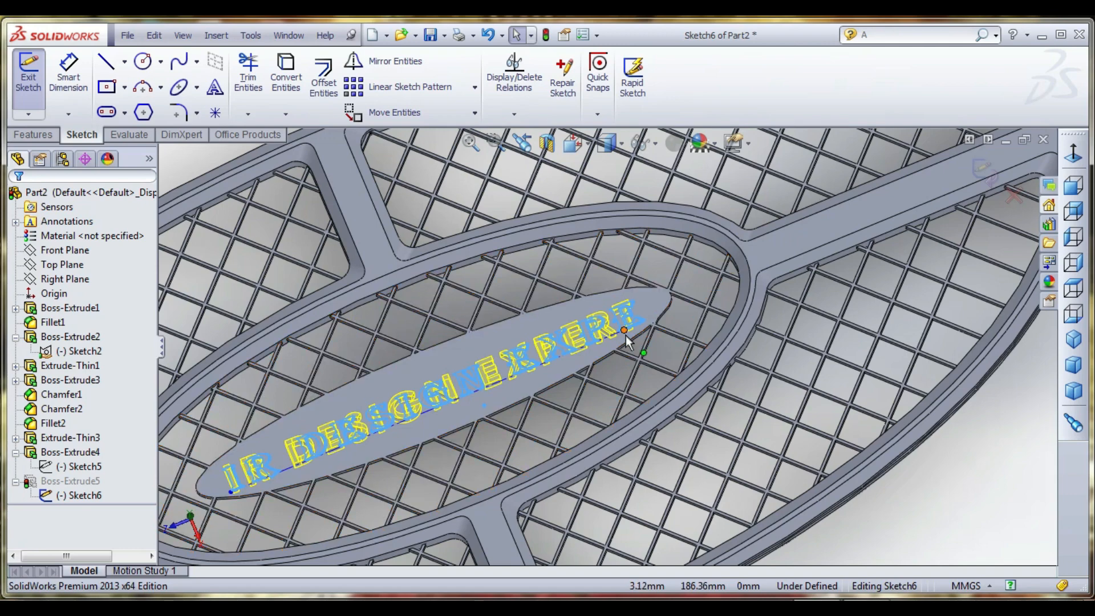
# - Reopen the lettering text to set its width factor to 115% and change its font, and exit the sketch
pyautogui.scroll(-2, 625, 336)
pyautogui.doubleClick(625, 332)
pyautogui.scroll(3, 628, 328)
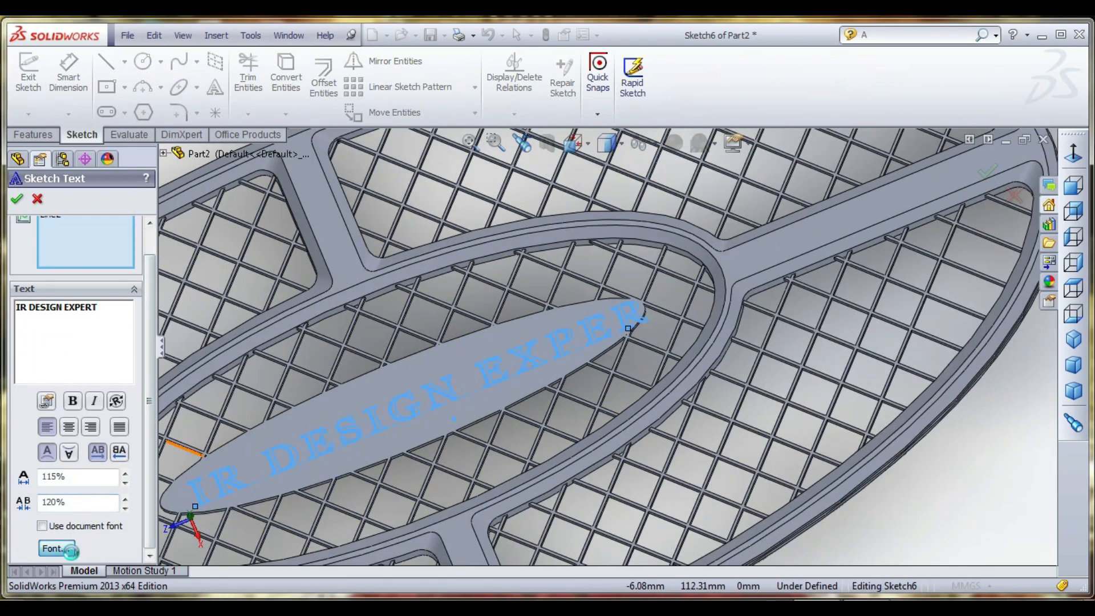
pyautogui.click(466, 293)
pyautogui.click(410, 277)
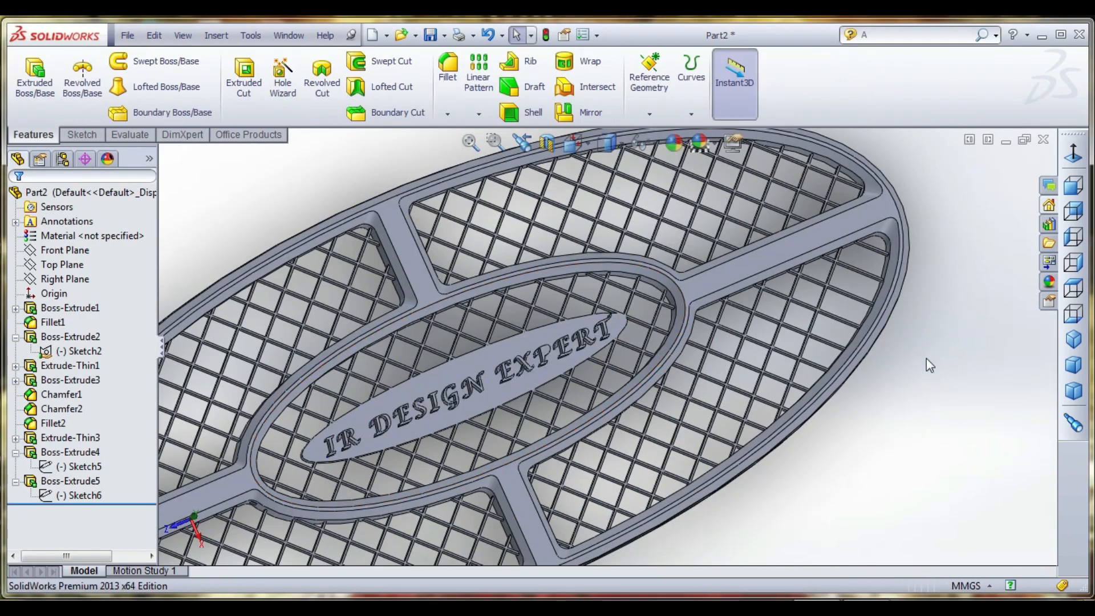
# - Examine how the restyled raised lettering sits on the elliptical plate and within the whole racket
pyautogui.moveTo(615, 433); pyautogui.dragTo(585, 425, button='middle')
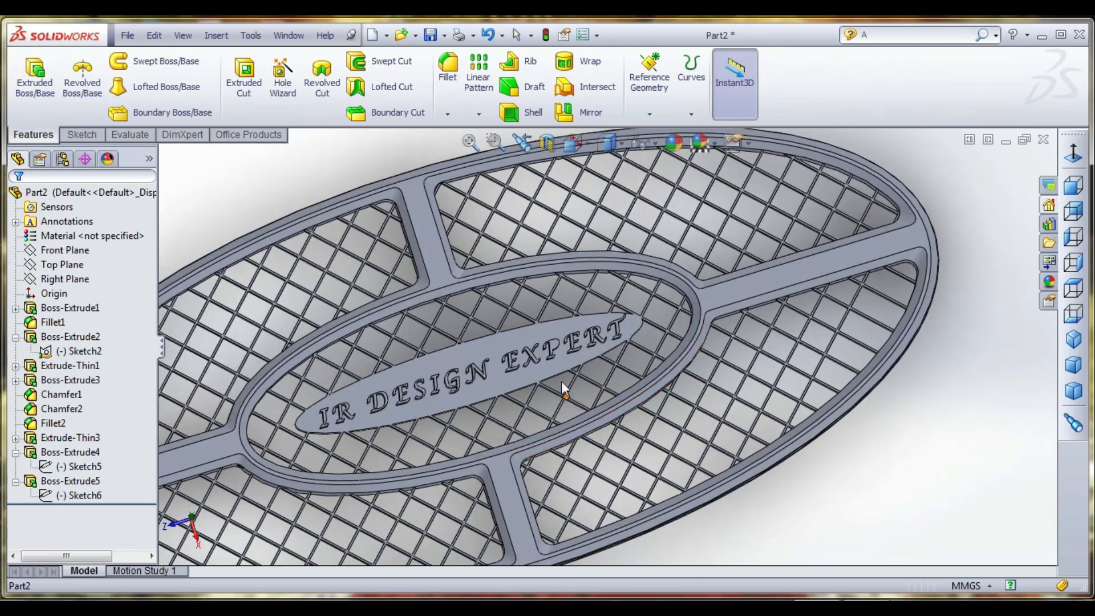
pyautogui.scroll(-4, 561, 382)
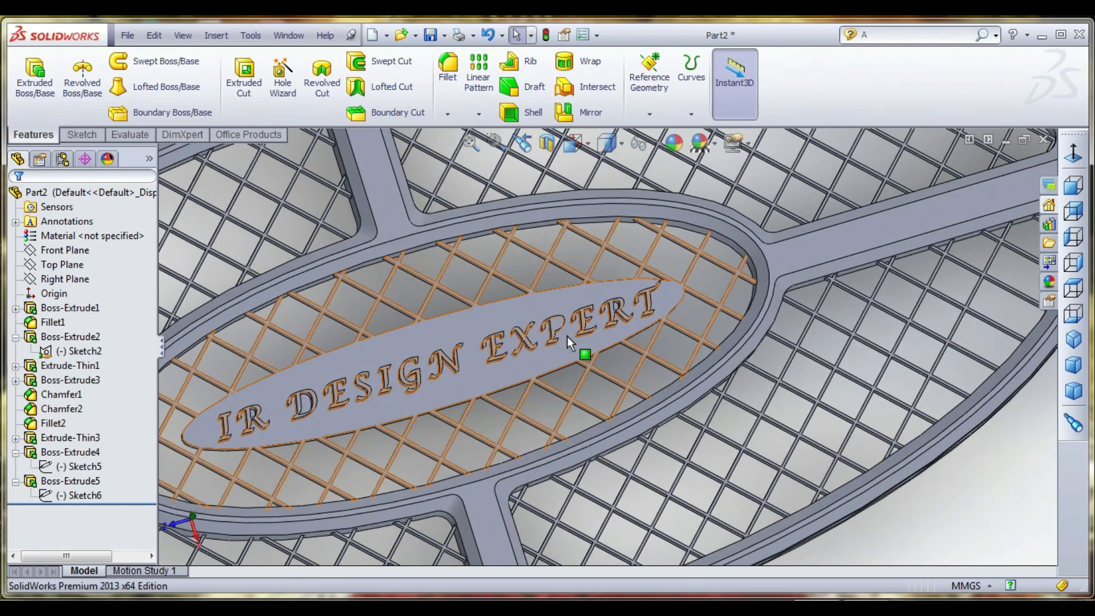
pyautogui.click(557, 322)
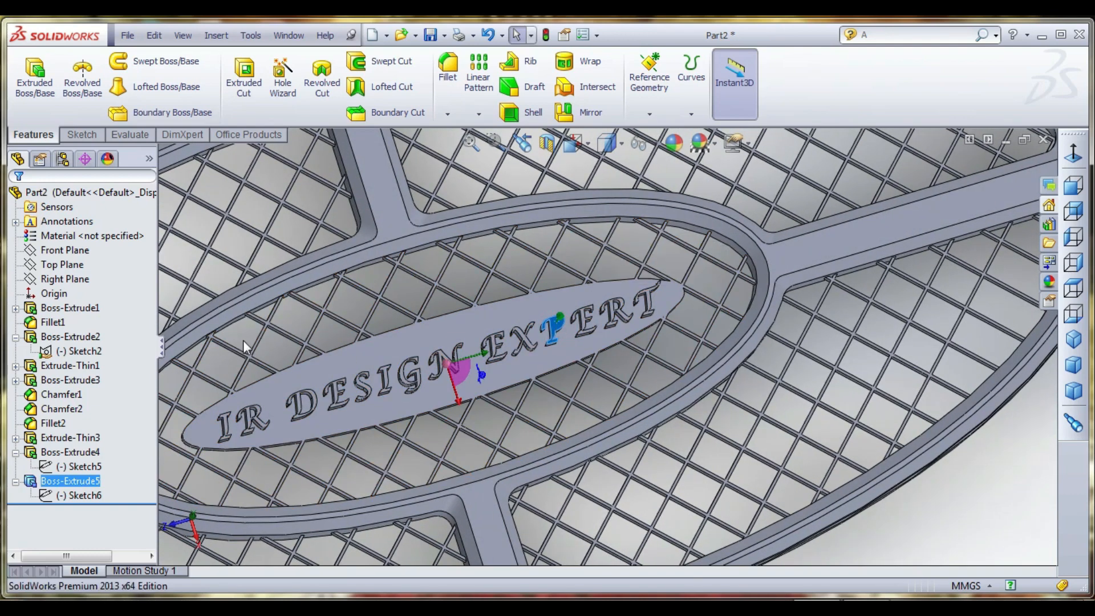
pyautogui.scroll(1, 266, 376)
pyautogui.click(265, 382)
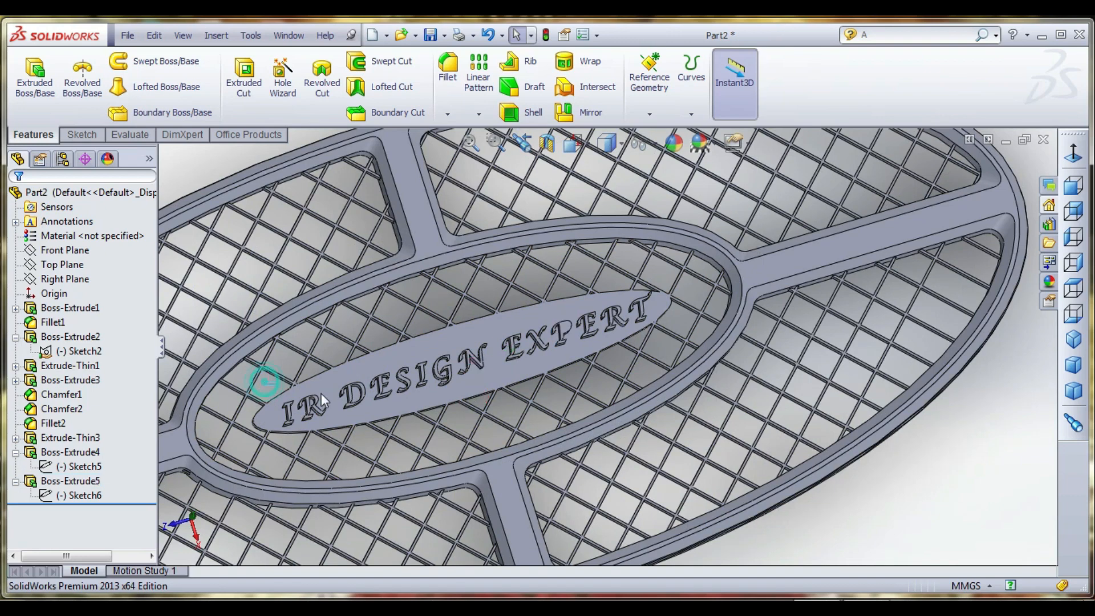
pyautogui.moveTo(526, 408); pyautogui.dragTo(527, 408)
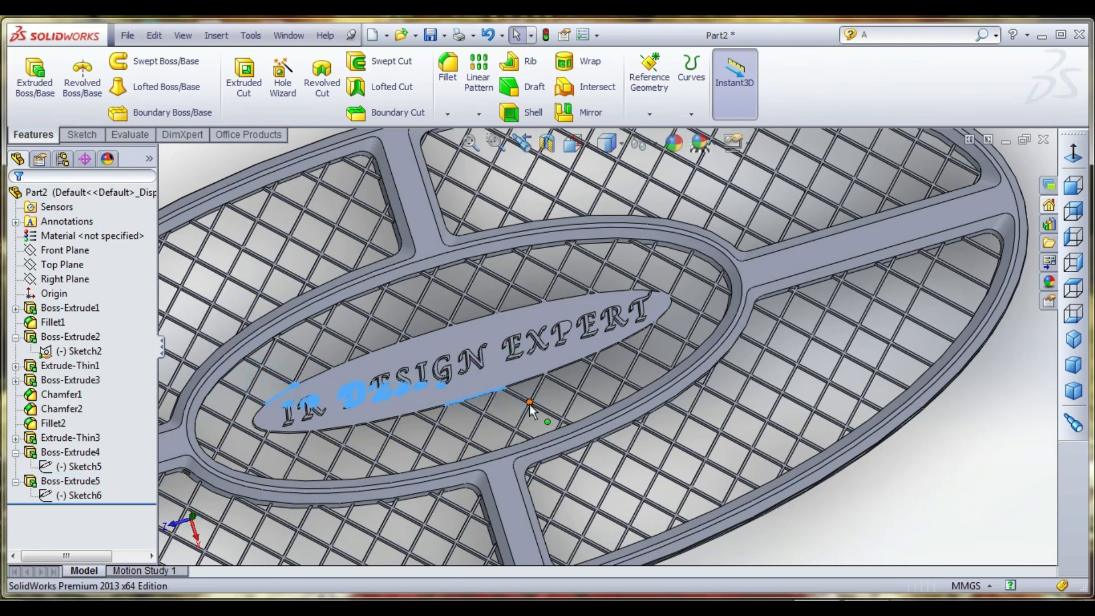
pyautogui.click(954, 461)
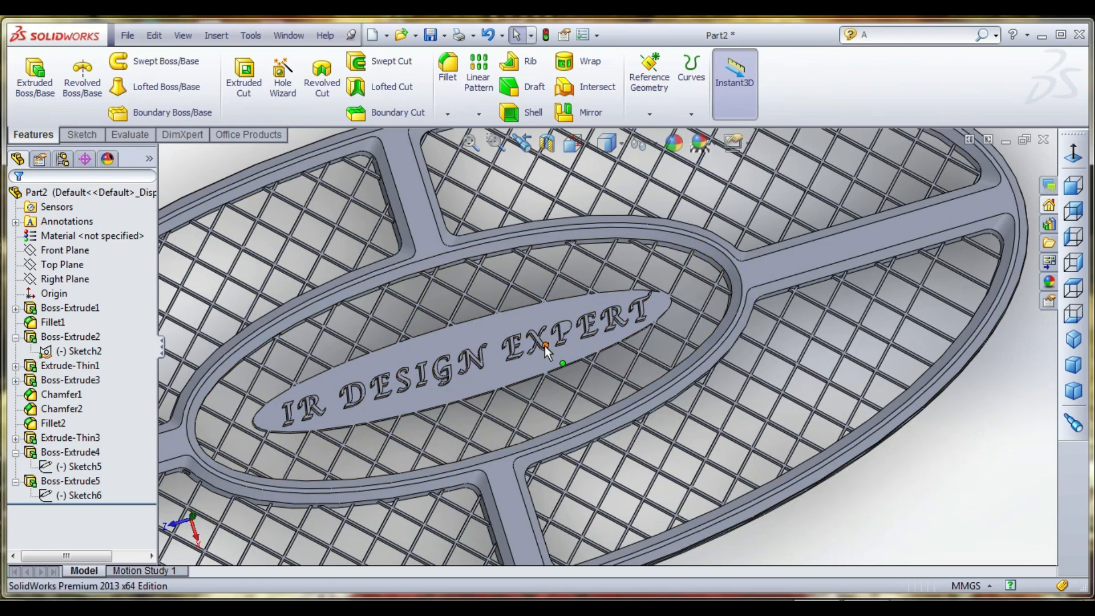
pyautogui.scroll(3, 601, 388)
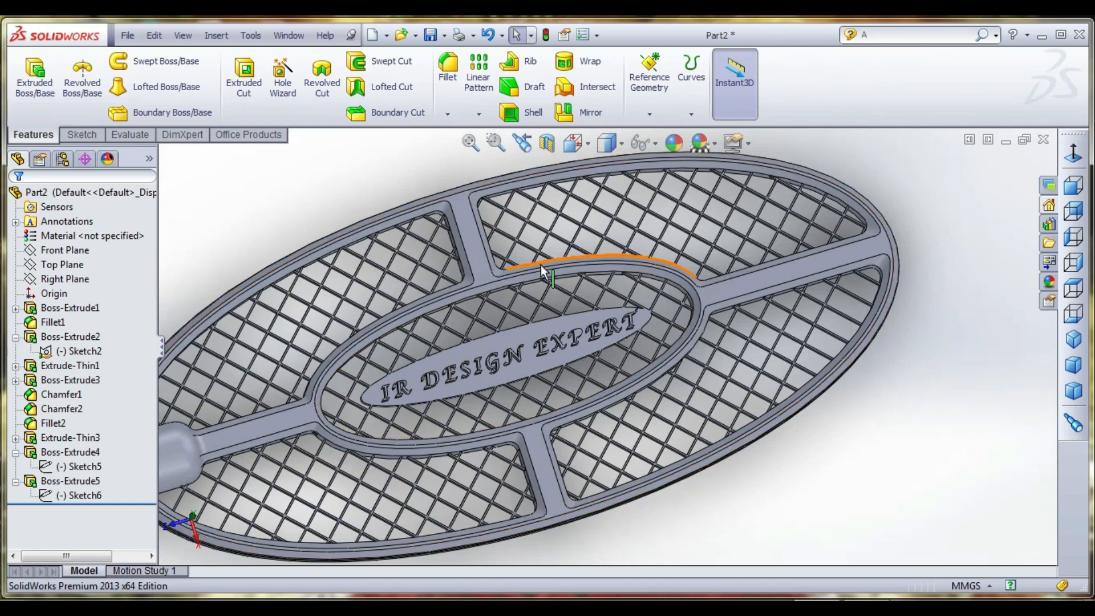
pyautogui.scroll(5, 543, 273)
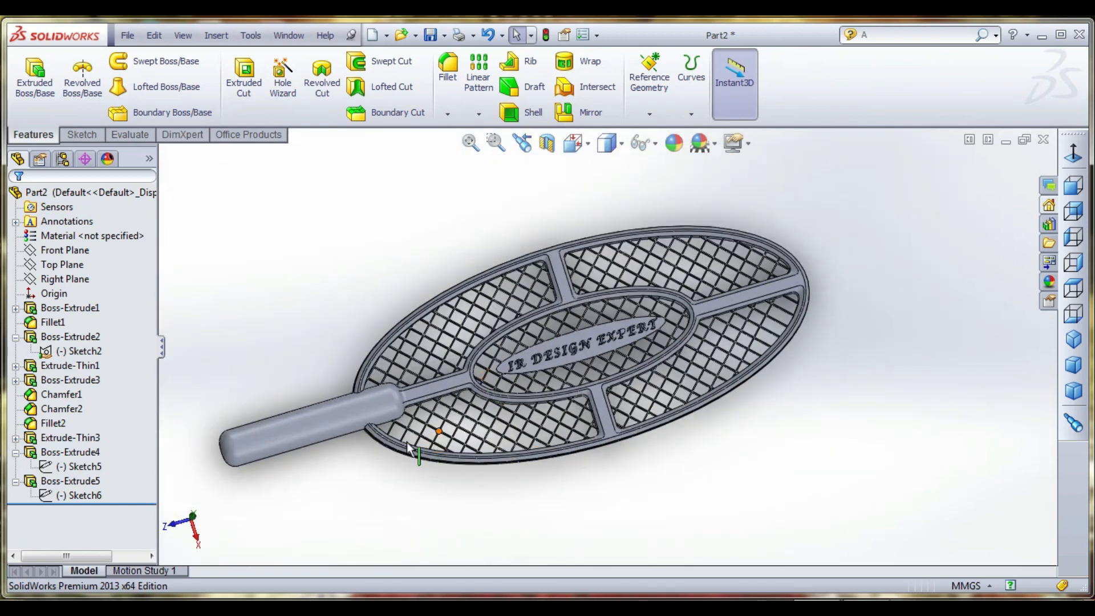
# - Start a new sketch on the Right Plane and view it face-on at the handle
pyautogui.moveTo(439, 432); pyautogui.dragTo(306, 402, button='middle')
pyautogui.scroll(-2, 354, 456)
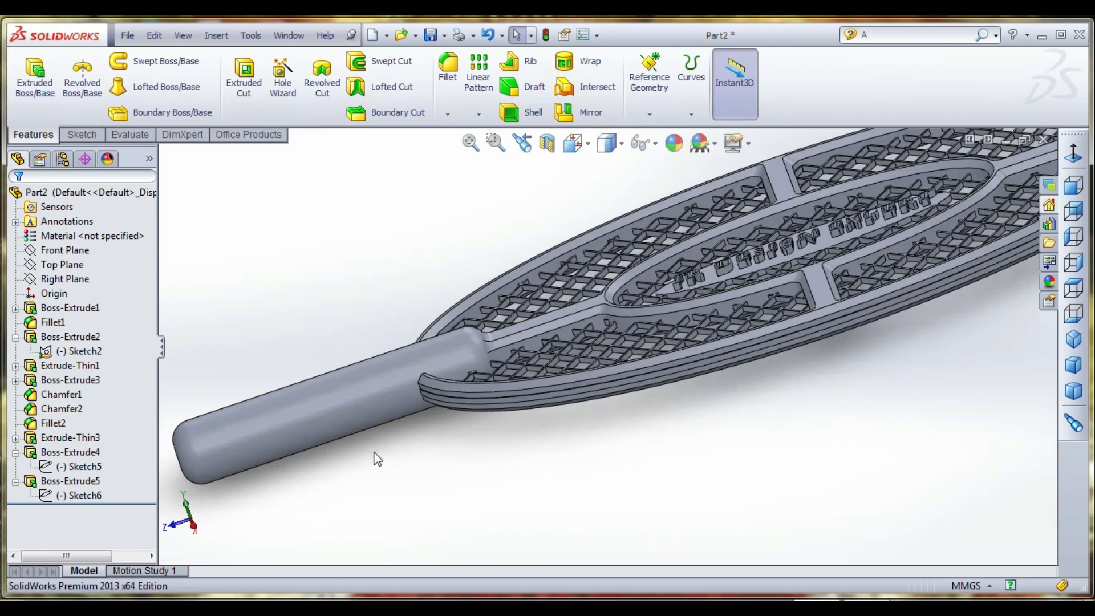
pyautogui.scroll(2, 365, 453)
pyautogui.click(63, 282)
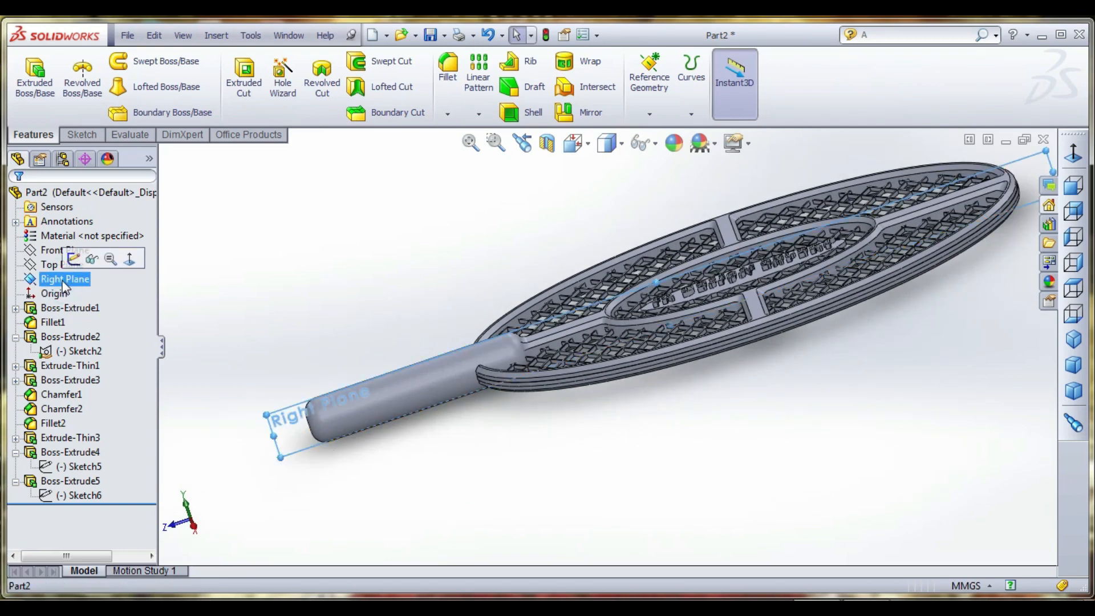
pyautogui.click(80, 135)
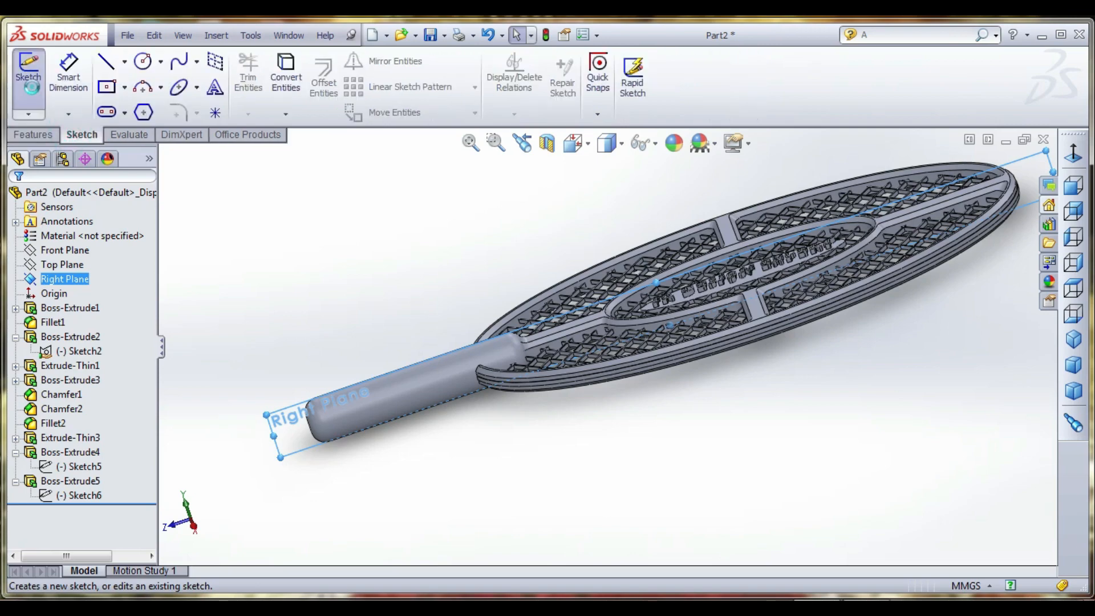
pyautogui.click(28, 75)
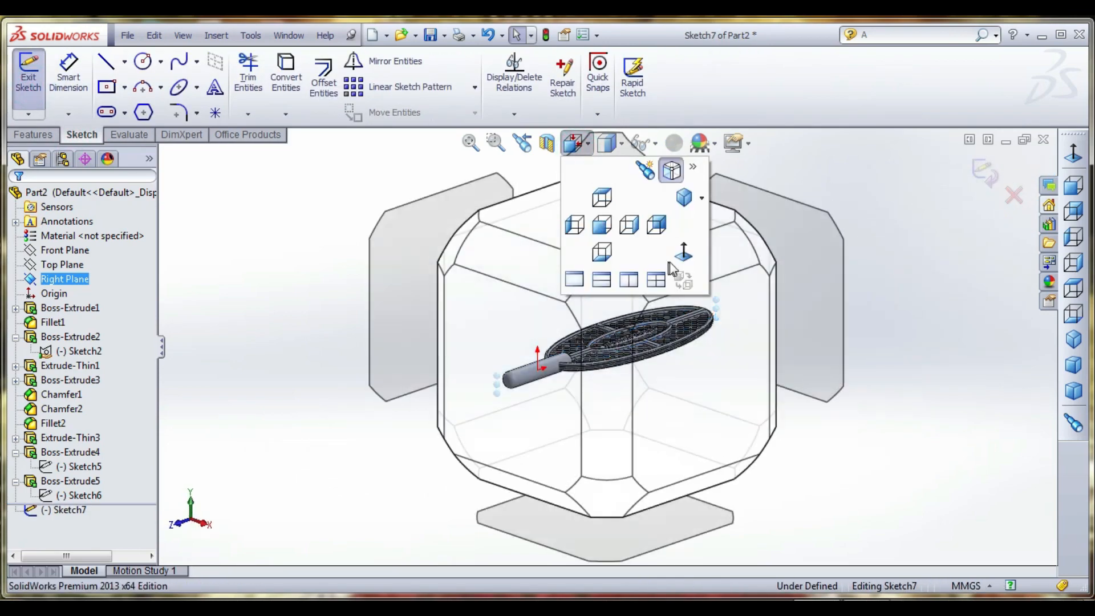
pyautogui.click(670, 262)
pyautogui.scroll(-4, 447, 364)
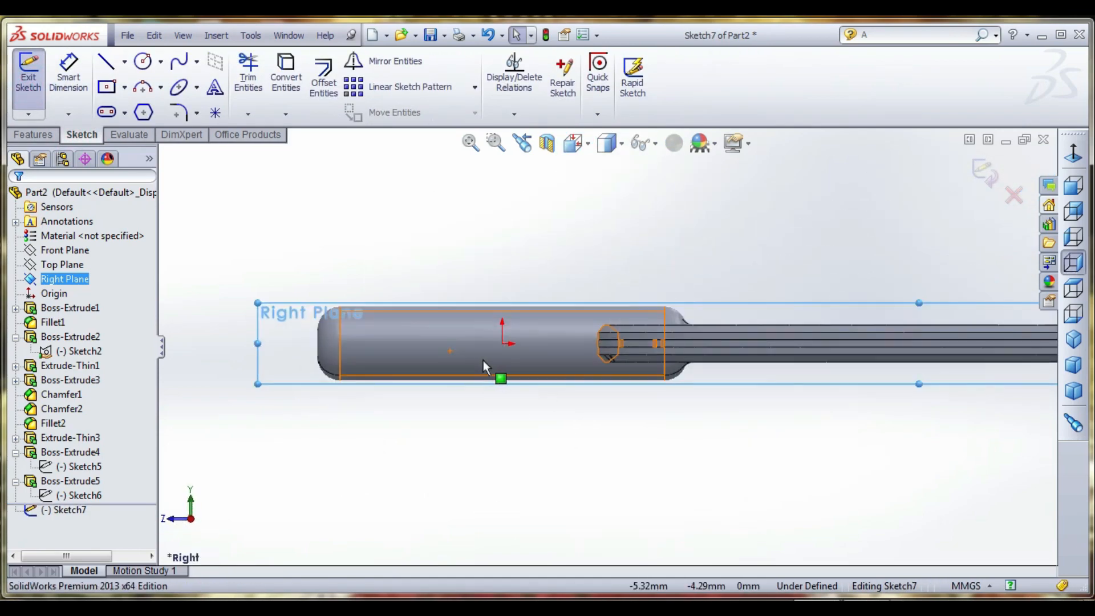
pyautogui.click(146, 63)
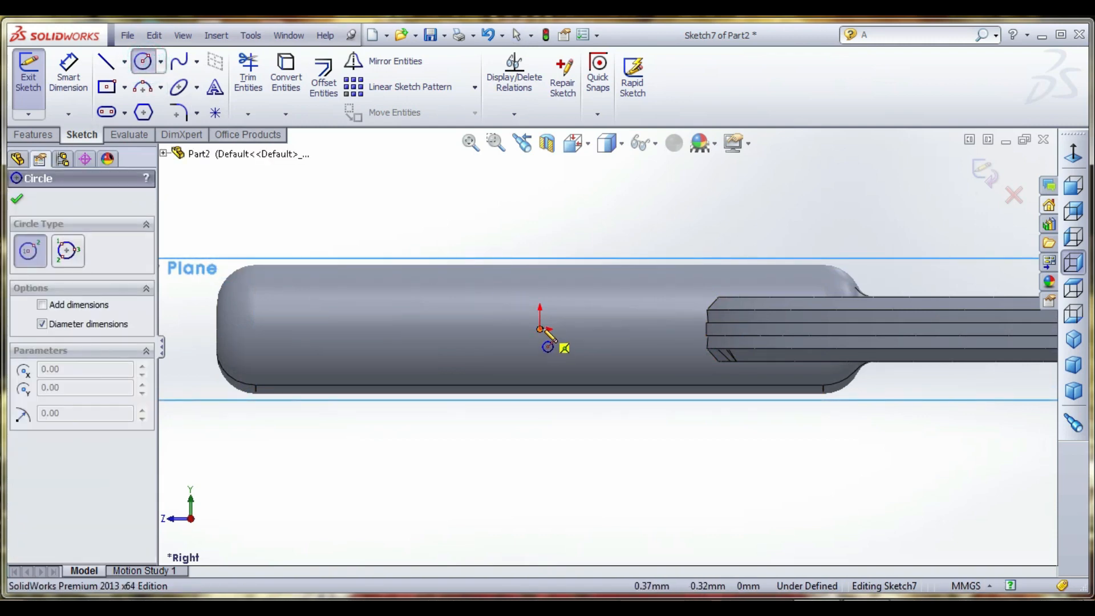
pyautogui.click(97, 89)
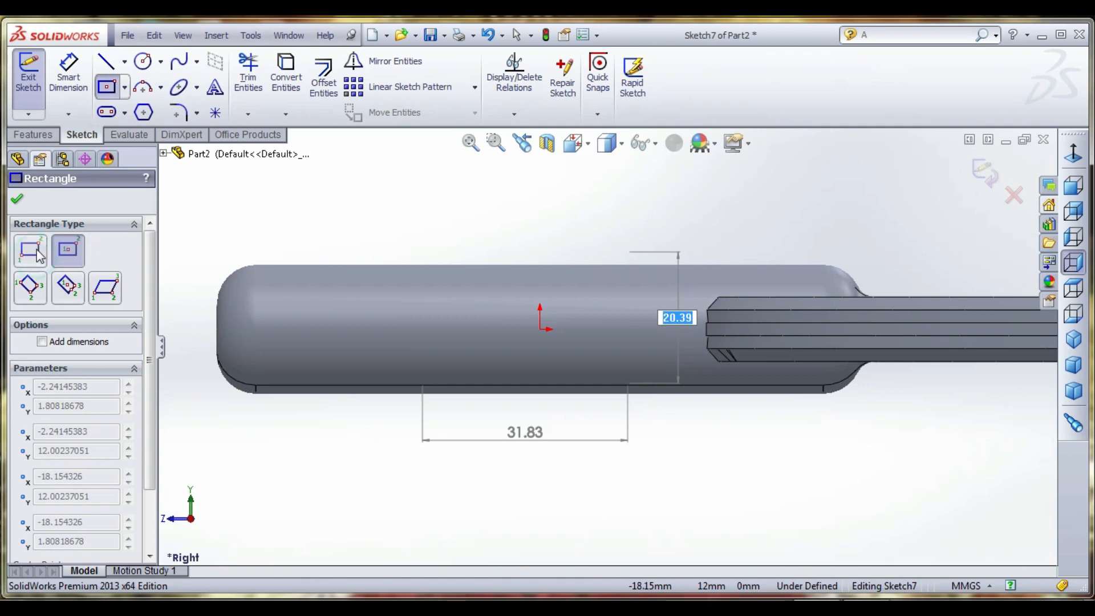
pyautogui.rightClick(339, 227)
pyautogui.click(359, 237)
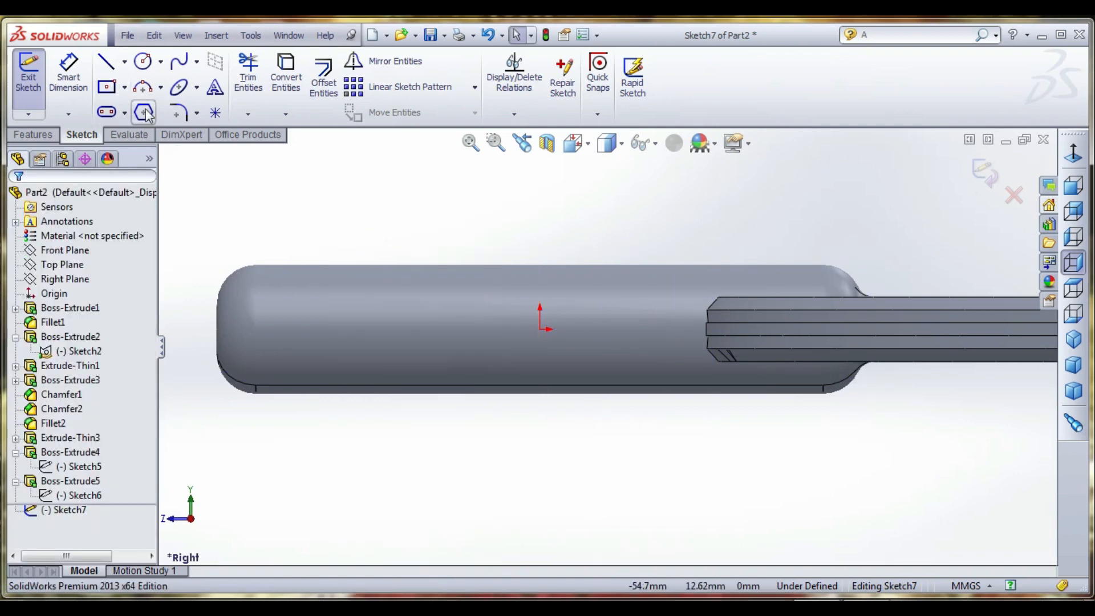
# - Sketch a center rectangle about 13 mm long and 3.4 mm high on the handle, centered on the origin
pyautogui.click(103, 89)
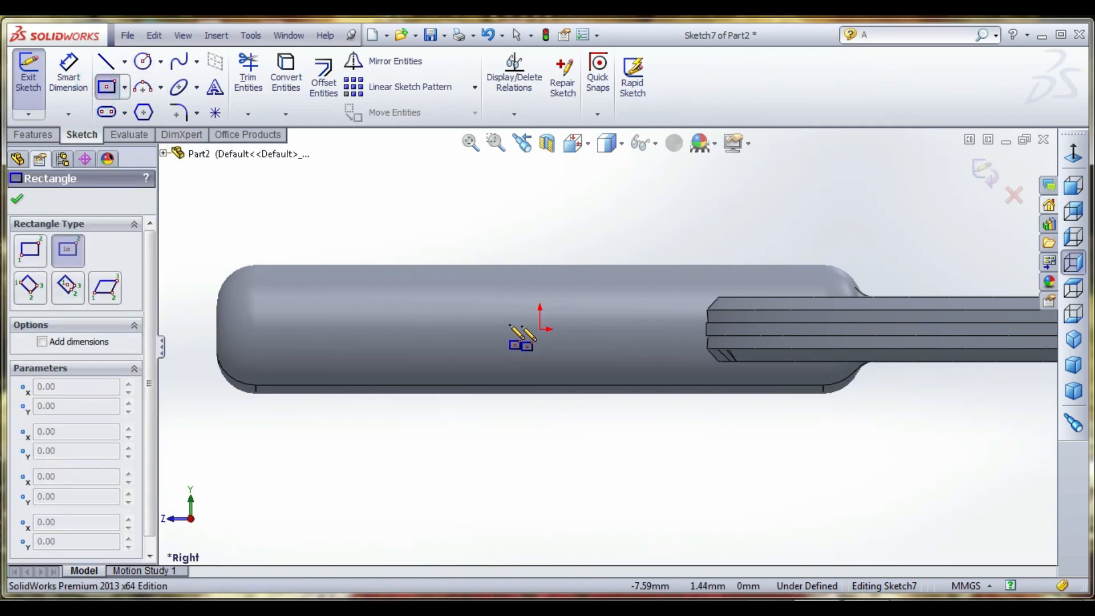
pyautogui.click(540, 329)
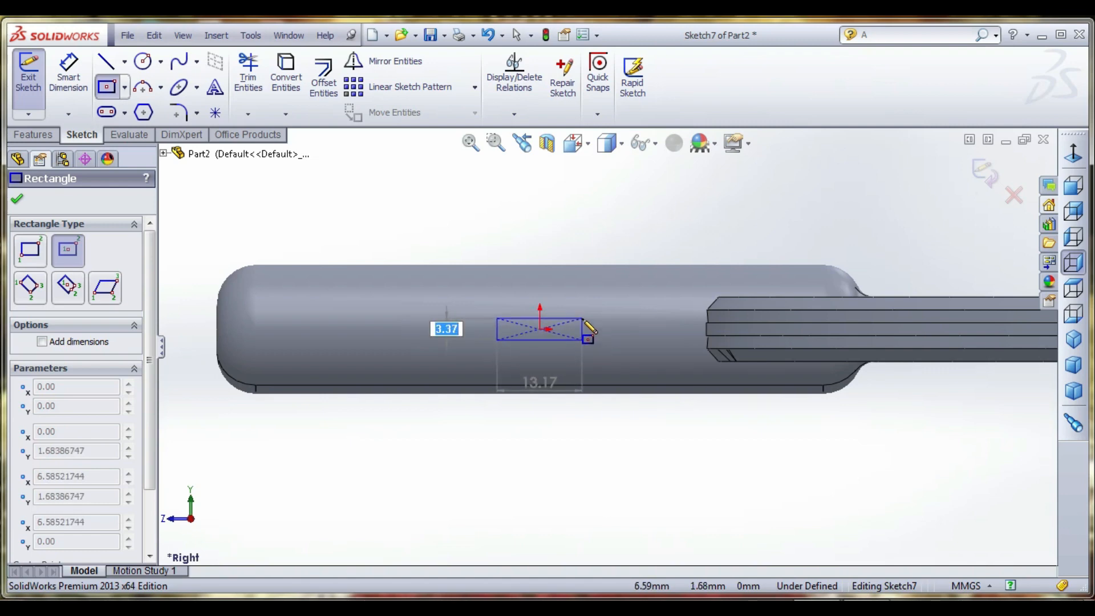
pyautogui.click(583, 340)
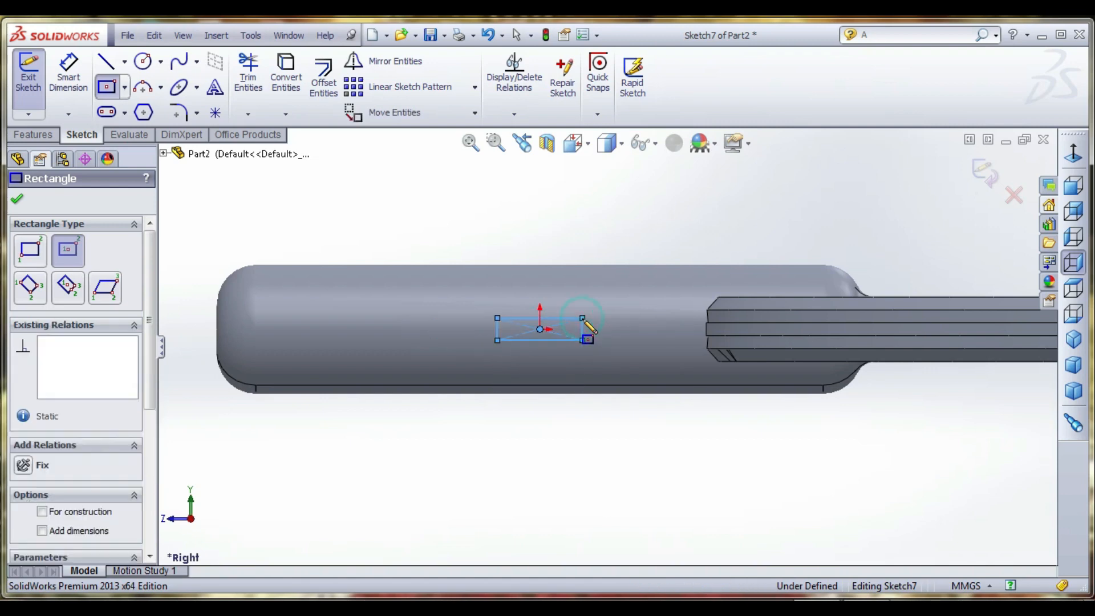
# - Sketch a circle level with the rectangle, toward the handle's free end, and set its diameter to 5 mm
pyautogui.click(17, 201)
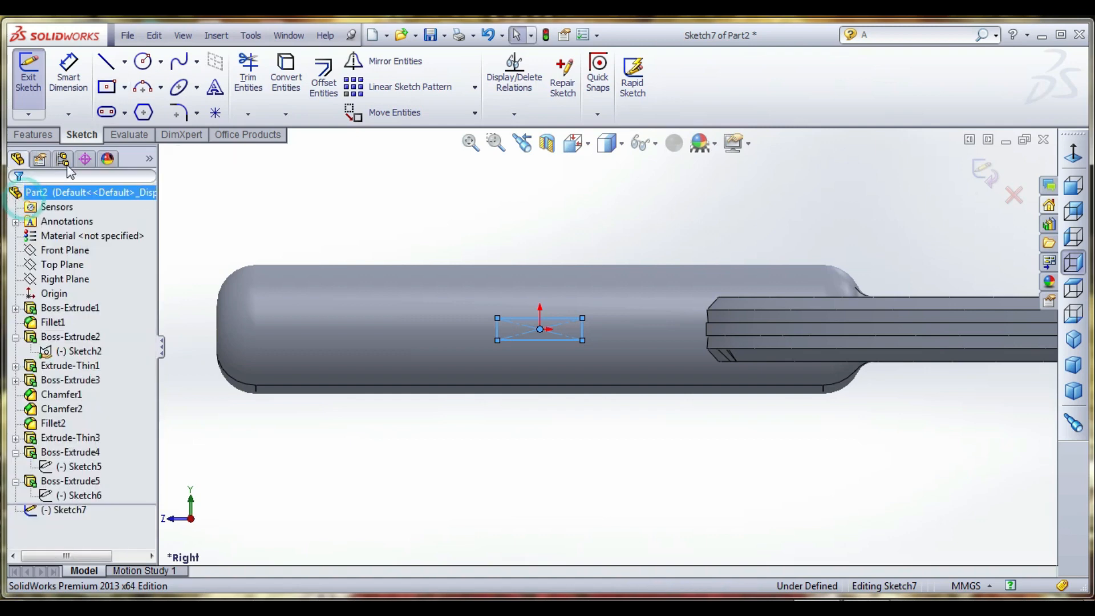
pyautogui.click(143, 63)
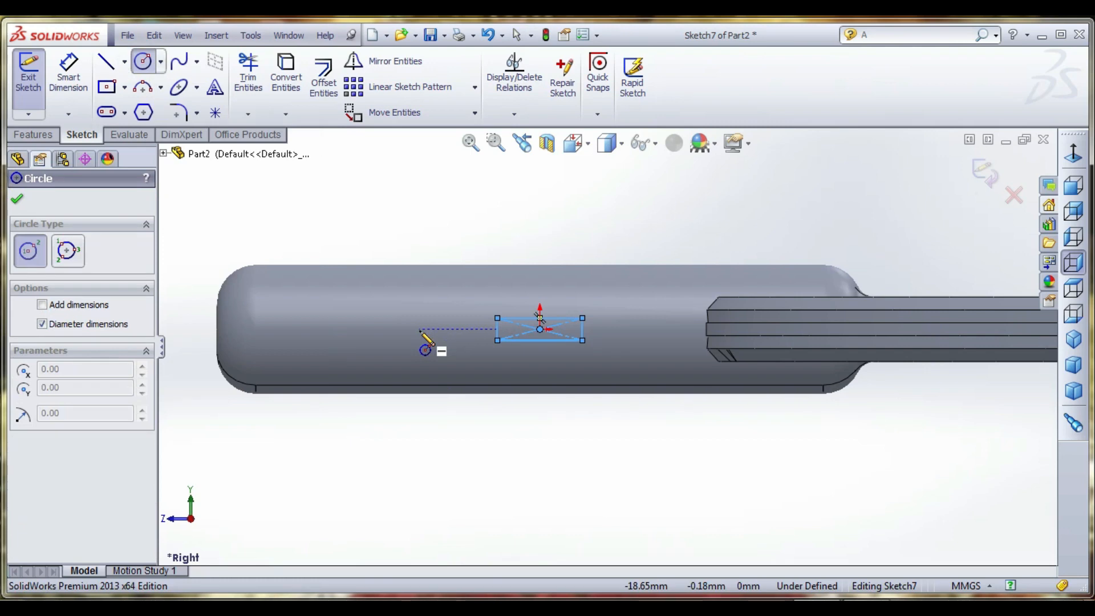
pyautogui.click(420, 330)
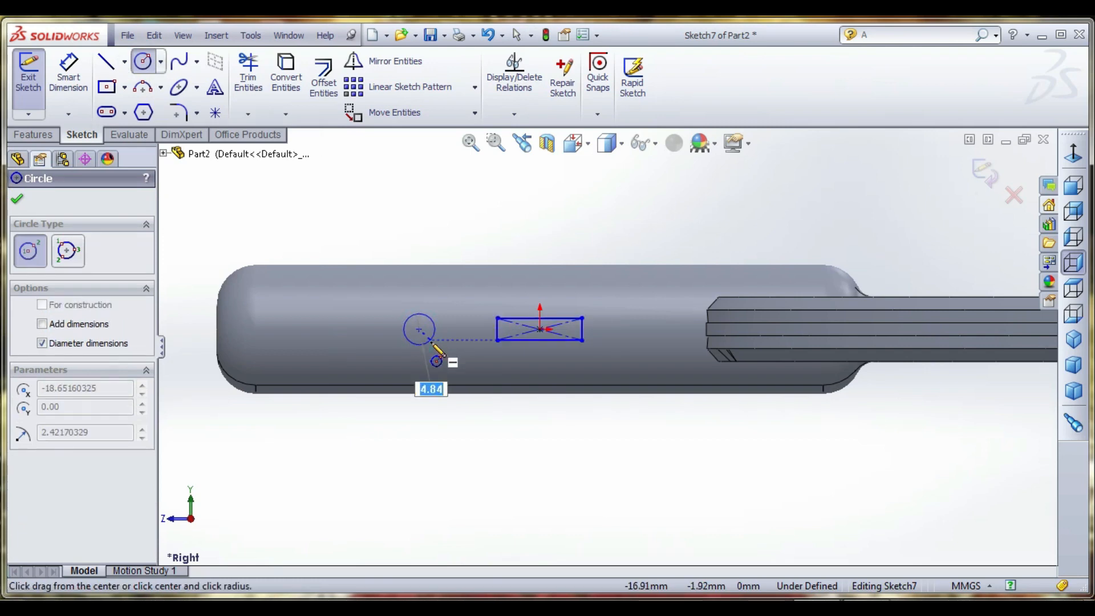
pyautogui.click(433, 343)
pyautogui.click(73, 80)
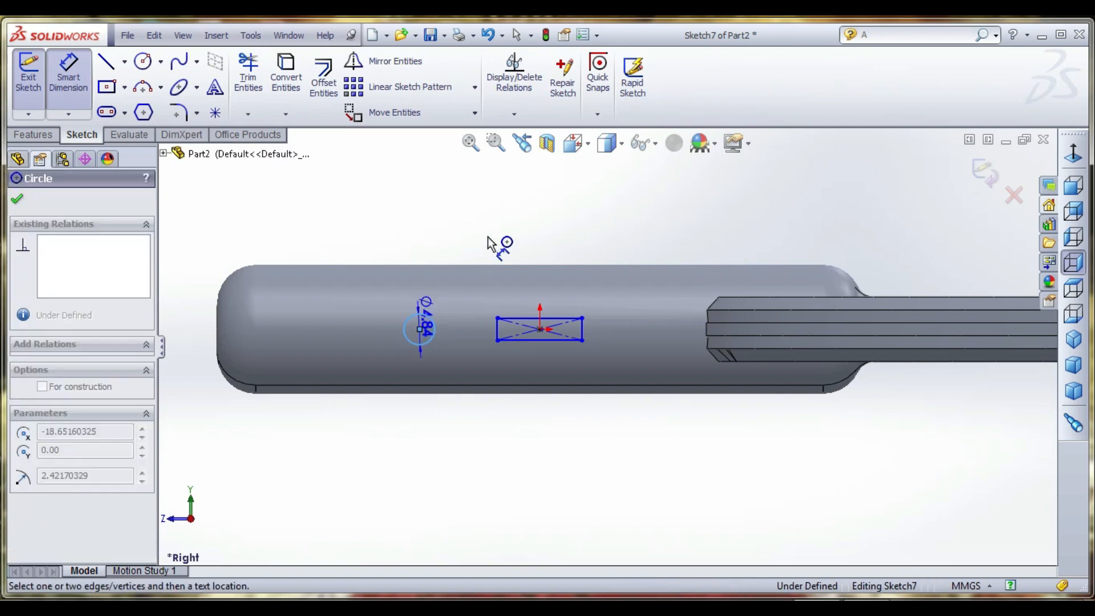
pyautogui.click(516, 233)
pyautogui.write('5')
pyautogui.press('Return')
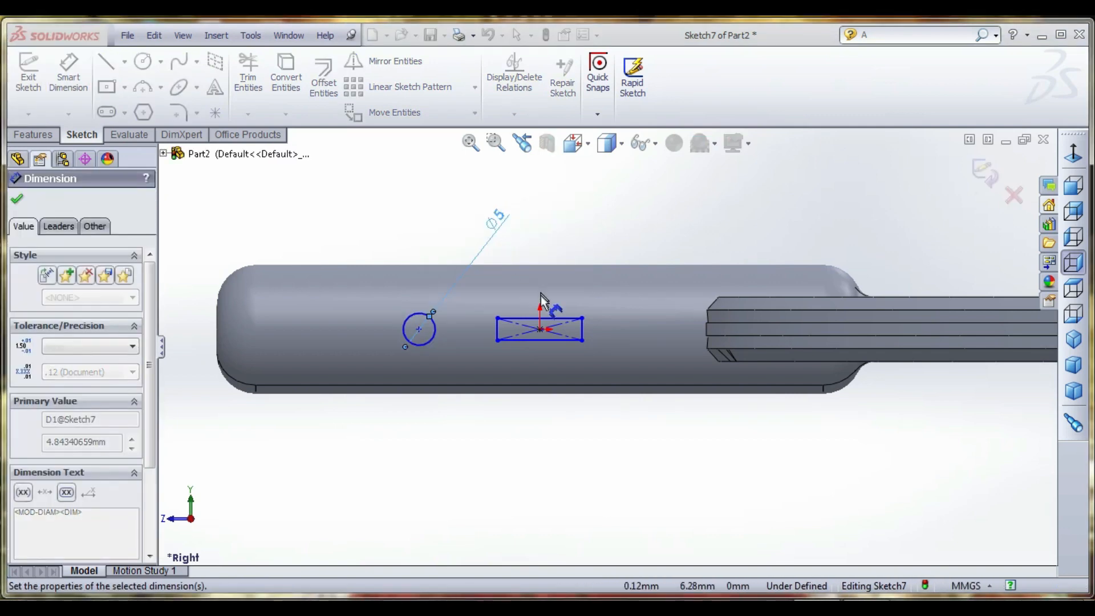
# - Dimension the center rectangle on the handle to 10 mm long and 3 mm high
pyautogui.moveTo(549, 317); pyautogui.dragTo(558, 234)
pyautogui.click(556, 230)
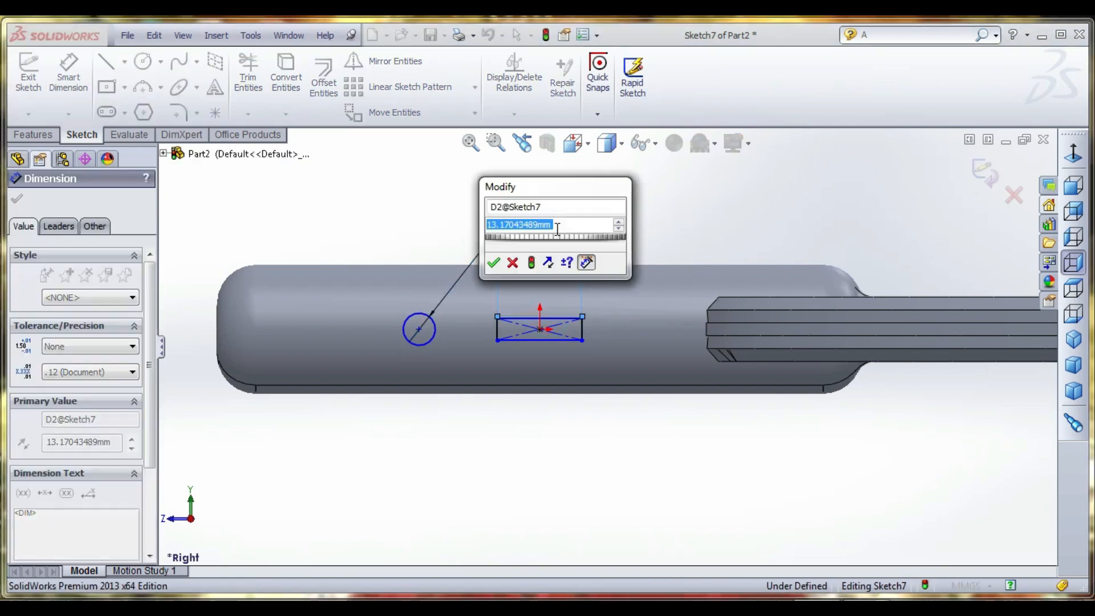
pyautogui.write('10')
pyautogui.press('Return')
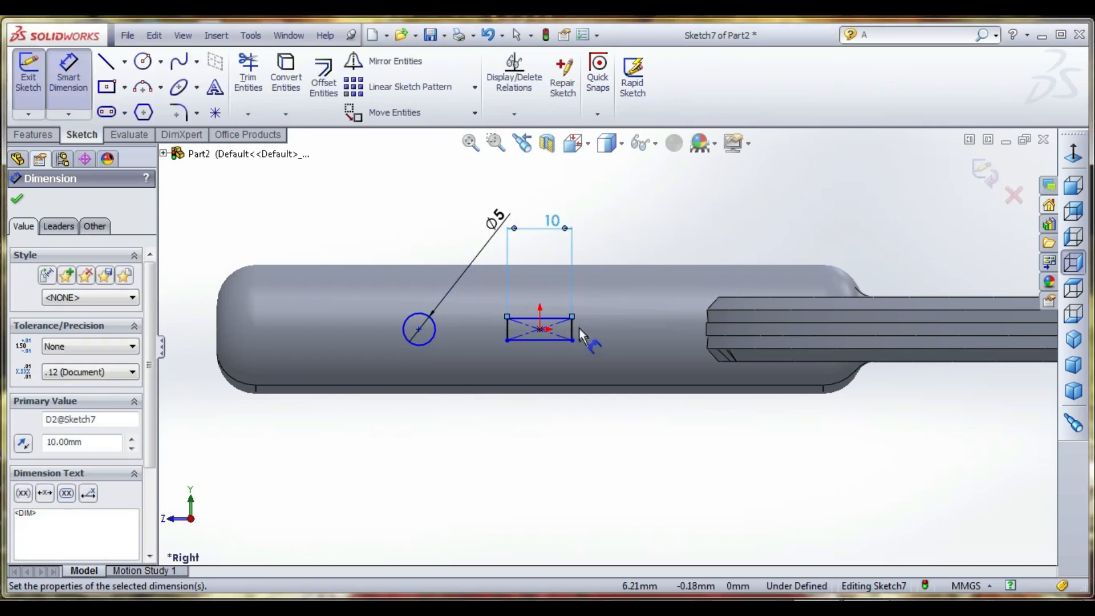
pyautogui.click(572, 329)
pyautogui.click(584, 326)
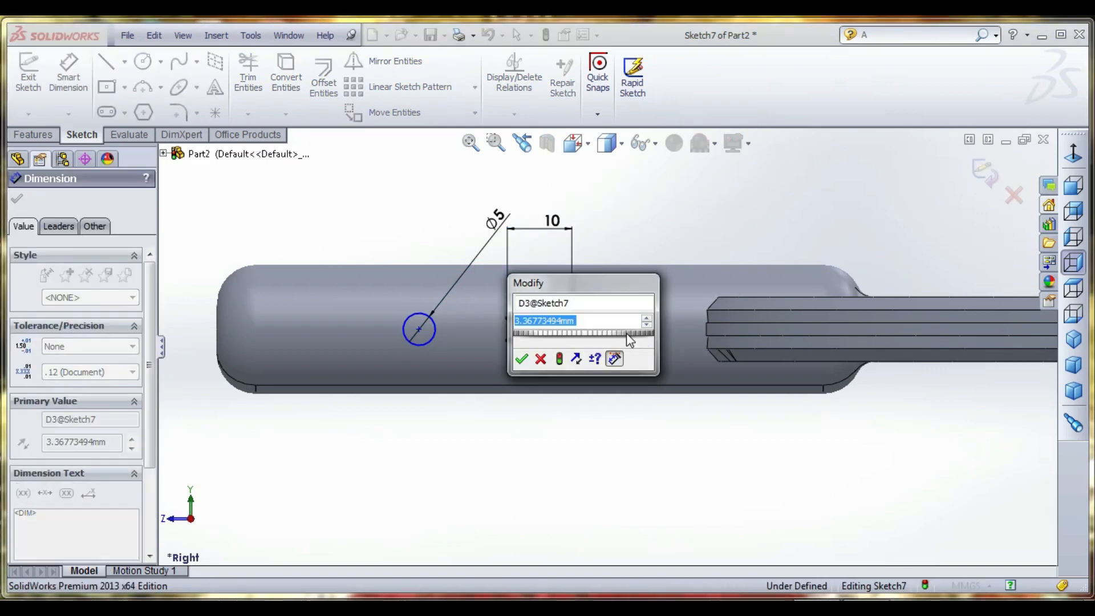
pyautogui.write('3')
pyautogui.press('Return')
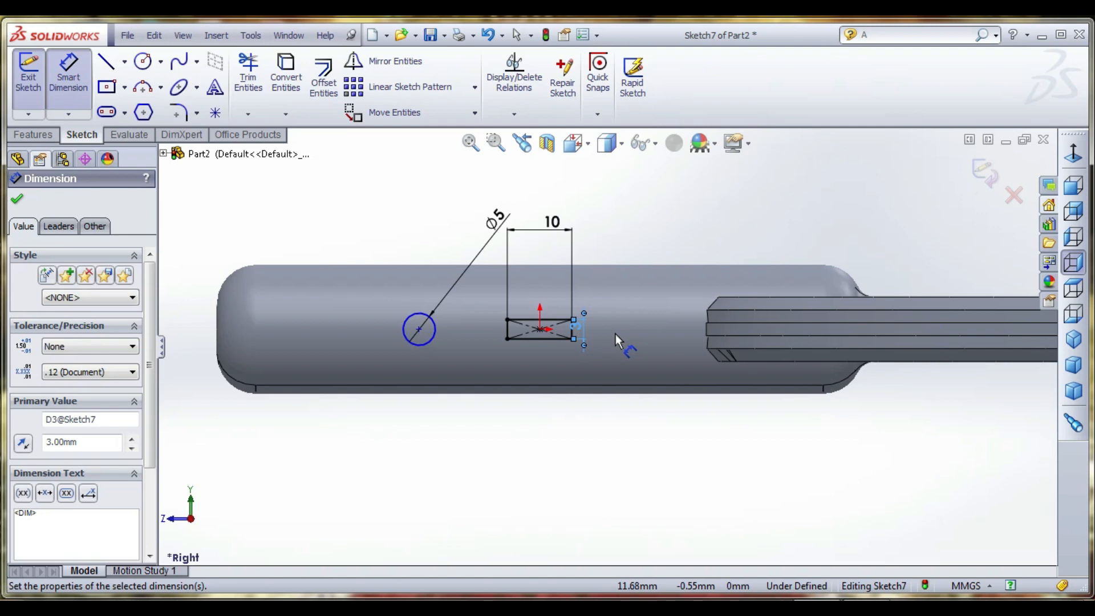
pyautogui.click(671, 227)
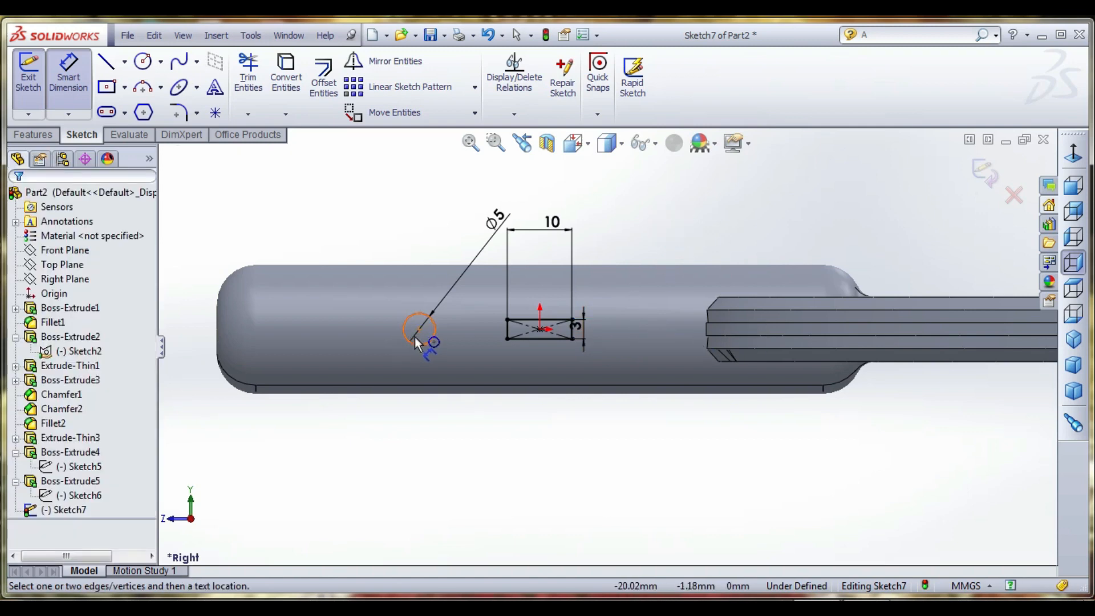
# - Set the distance between the circle's center and the origin to 20 mm and exit the sketch
pyautogui.click(494, 218)
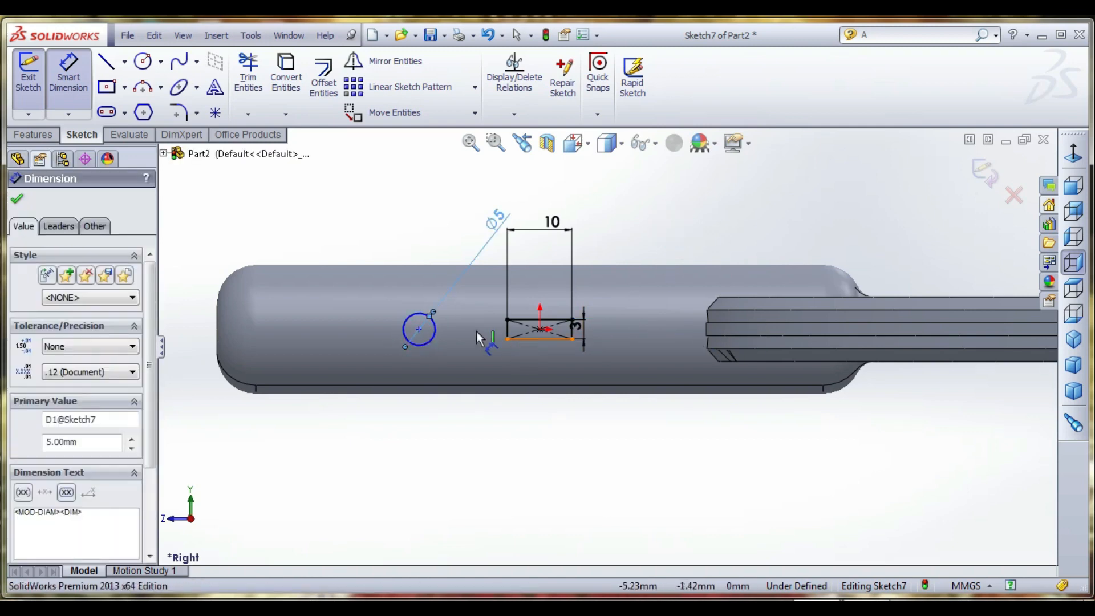
pyautogui.click(419, 330)
pyautogui.click(539, 330)
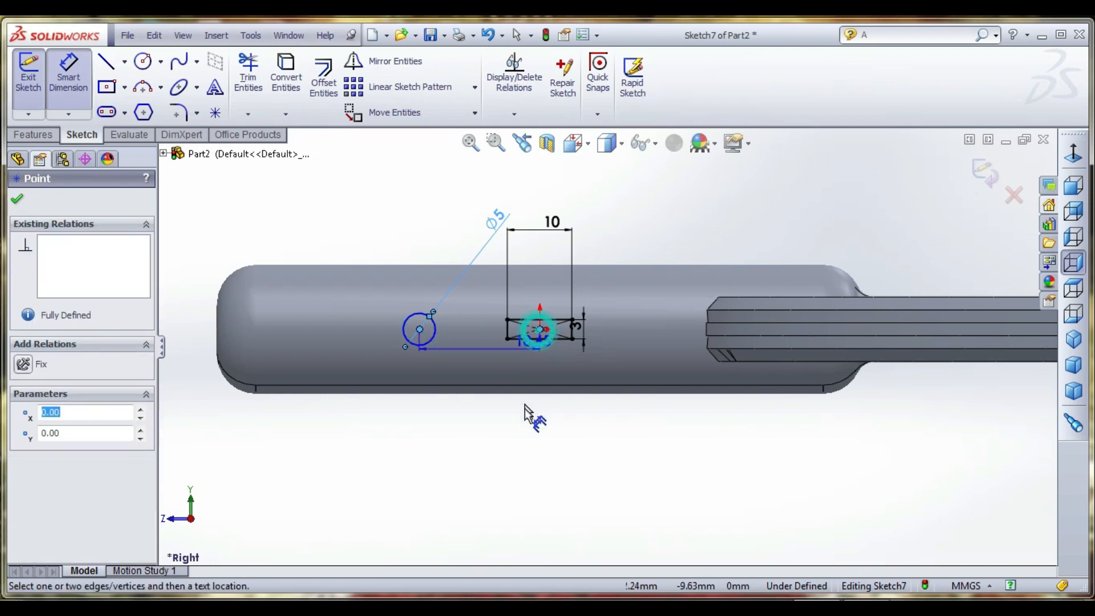
pyautogui.click(526, 409)
pyautogui.write('1')
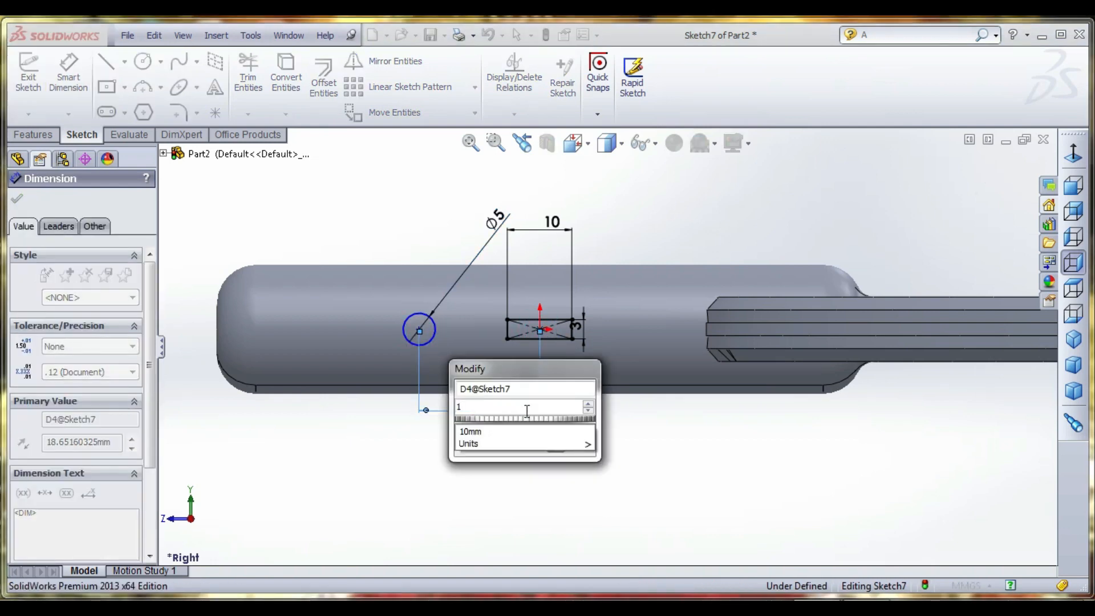
pyautogui.press('BackSpace')
pyautogui.write('20')
pyautogui.press('Return')
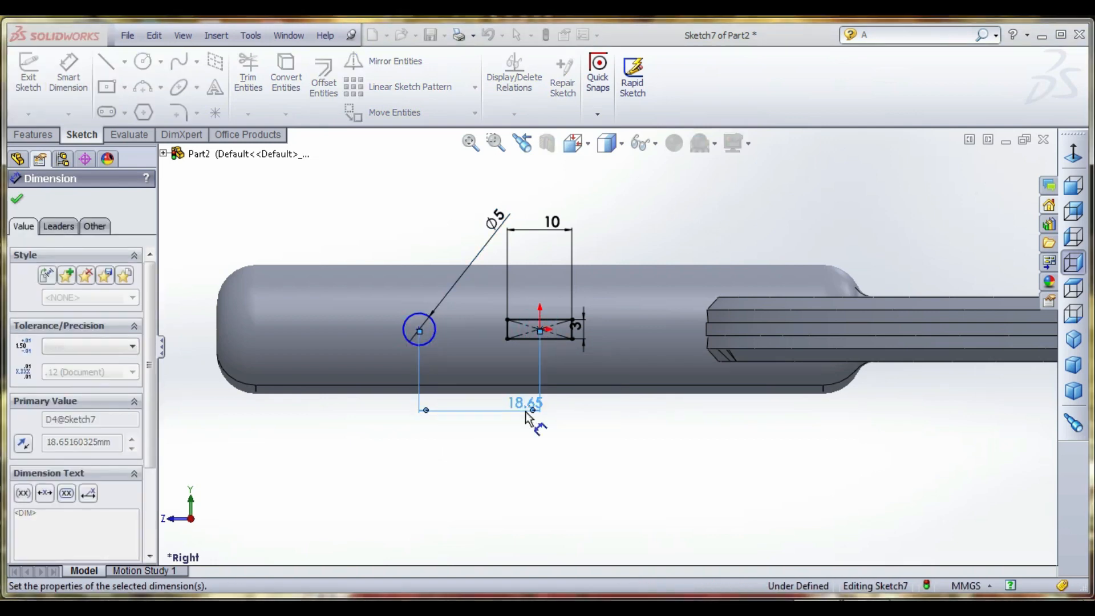
pyautogui.click(988, 184)
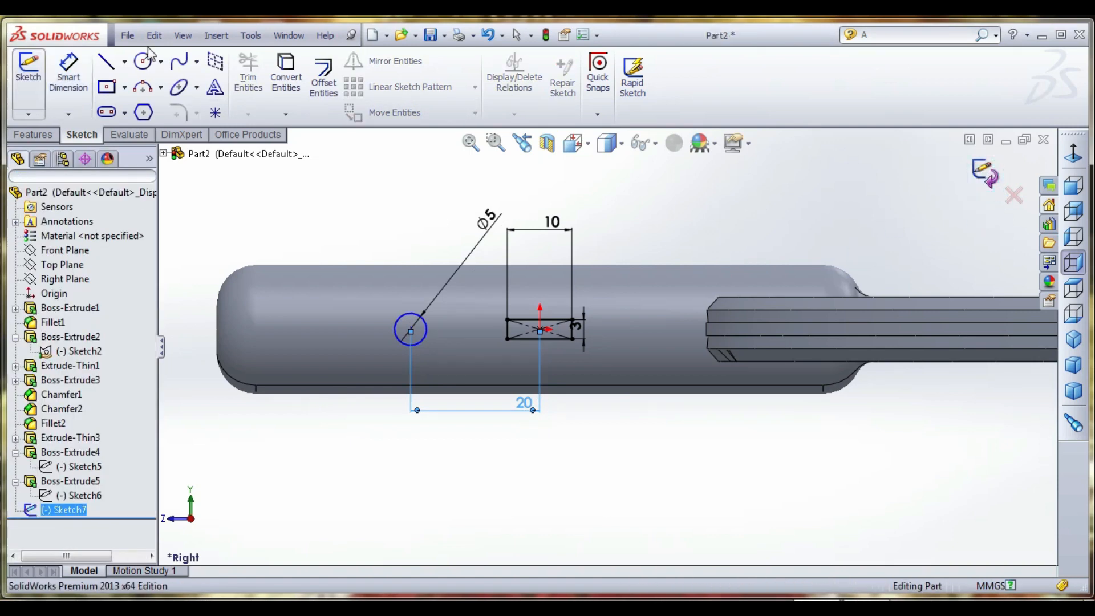
# - Cut-extrude the circle and rectangle 3 mm deep, starting from the handle's cylindrical face with a Blind end condition
pyautogui.click(33, 135)
pyautogui.click(244, 80)
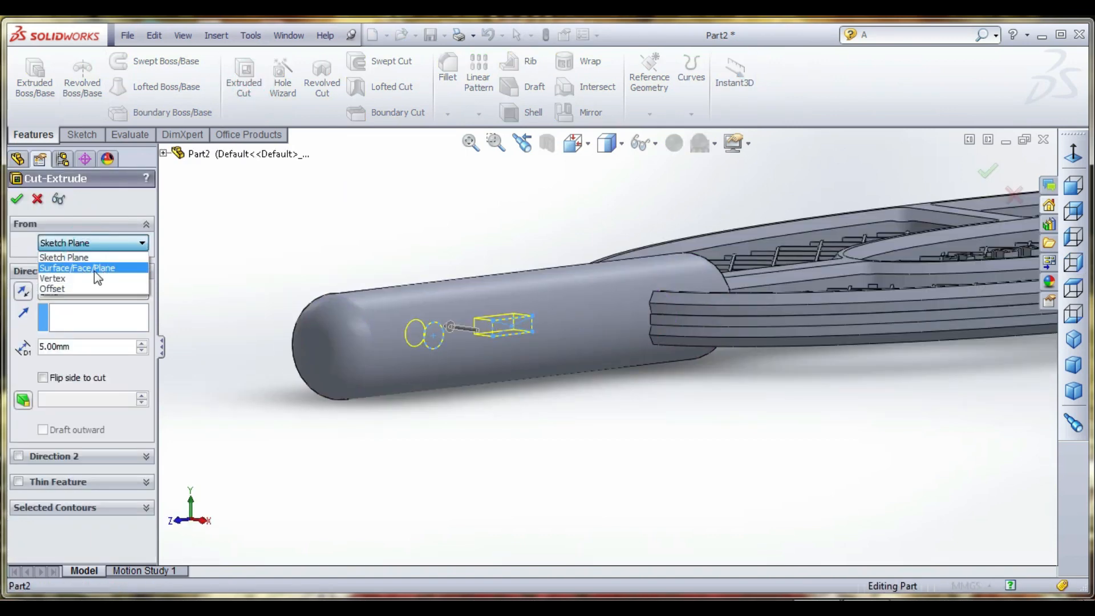
pyautogui.click(94, 272)
pyautogui.click(543, 337)
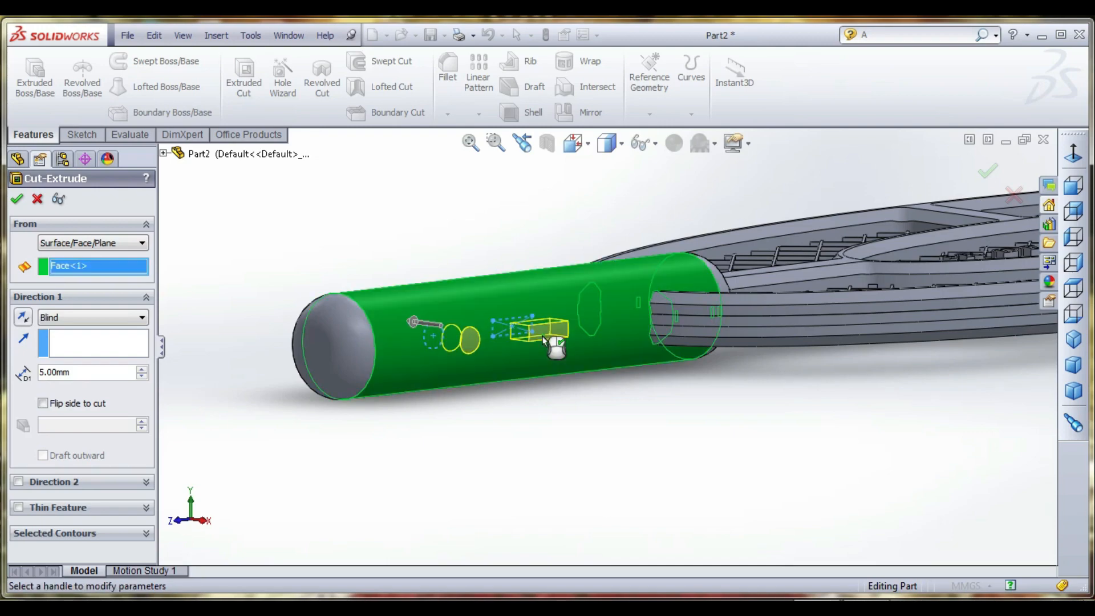
pyautogui.moveTo(535, 368); pyautogui.dragTo(566, 402, button='middle')
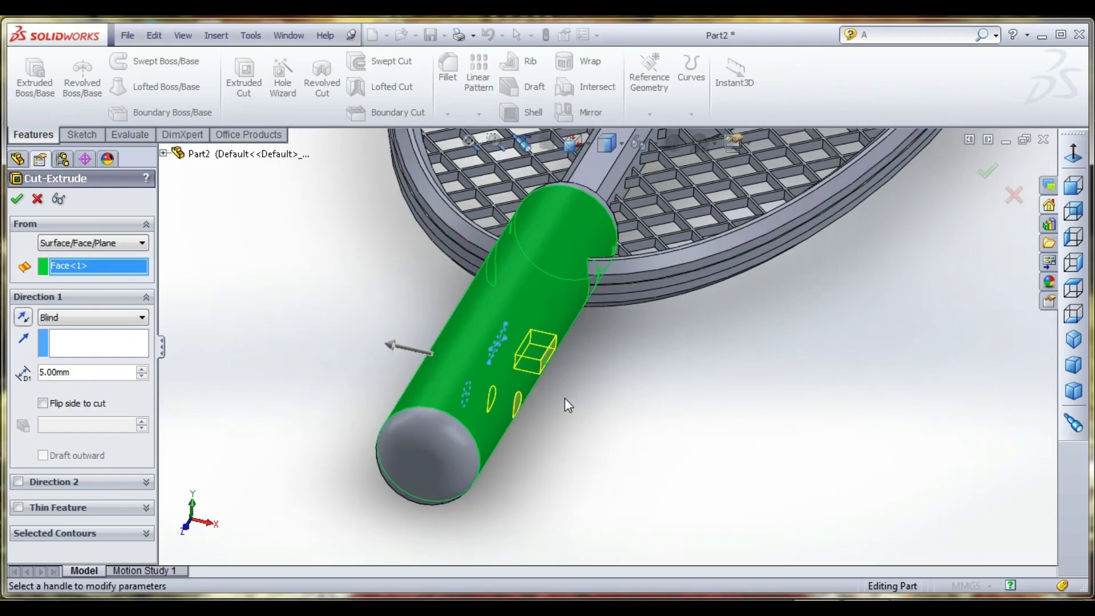
pyautogui.moveTo(109, 369); pyautogui.dragTo(6, 372)
pyautogui.write('3')
pyautogui.press('Return')
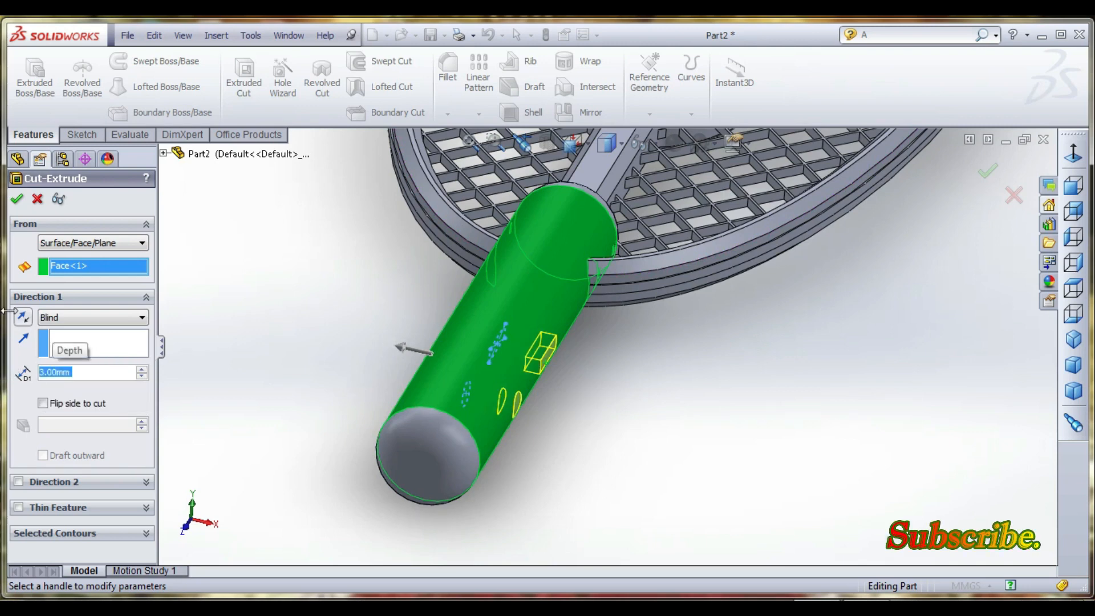
pyautogui.click(17, 201)
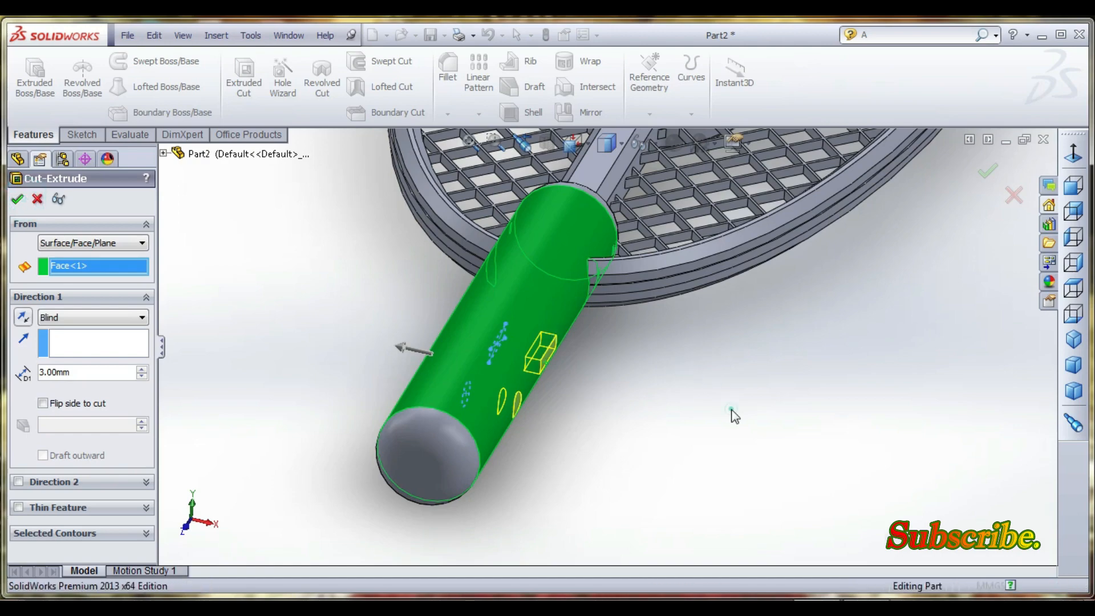
# - Select the floor of the rectangular recess in the handle and try to view it face-on
pyautogui.moveTo(697, 418); pyautogui.dragTo(621, 358, button='middle')
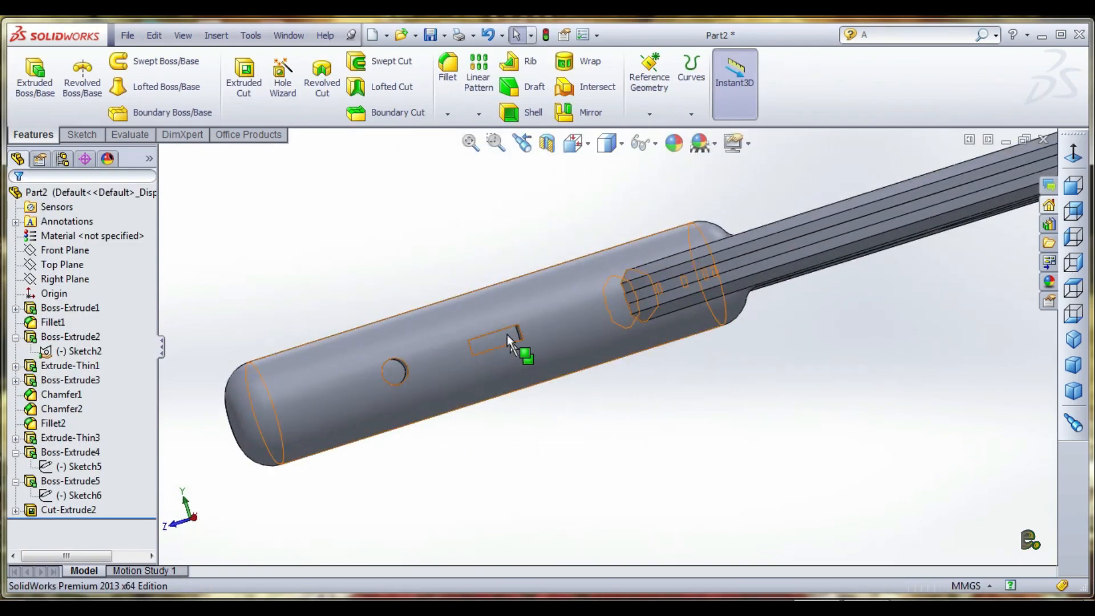
pyautogui.moveTo(536, 359); pyautogui.dragTo(519, 362, button='middle')
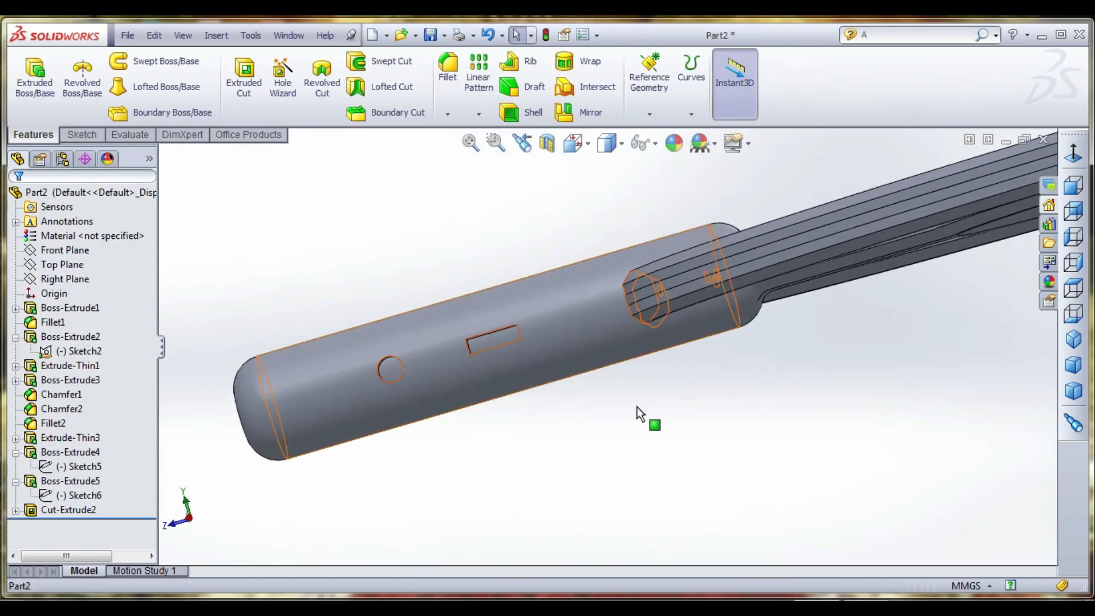
pyautogui.scroll(-3, 497, 345)
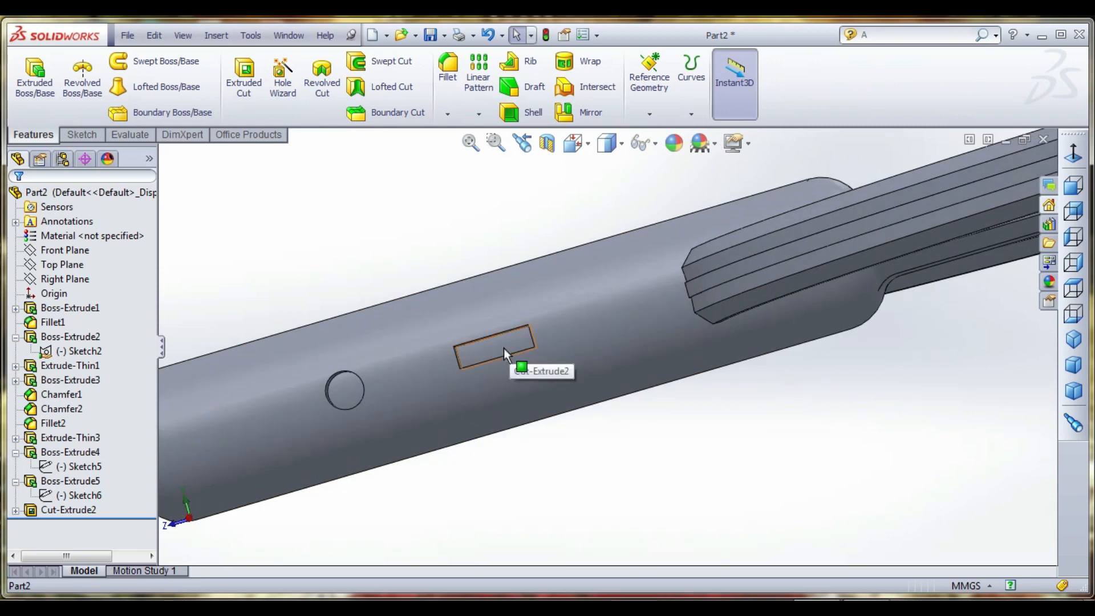
pyautogui.click(504, 348)
pyautogui.click(565, 279)
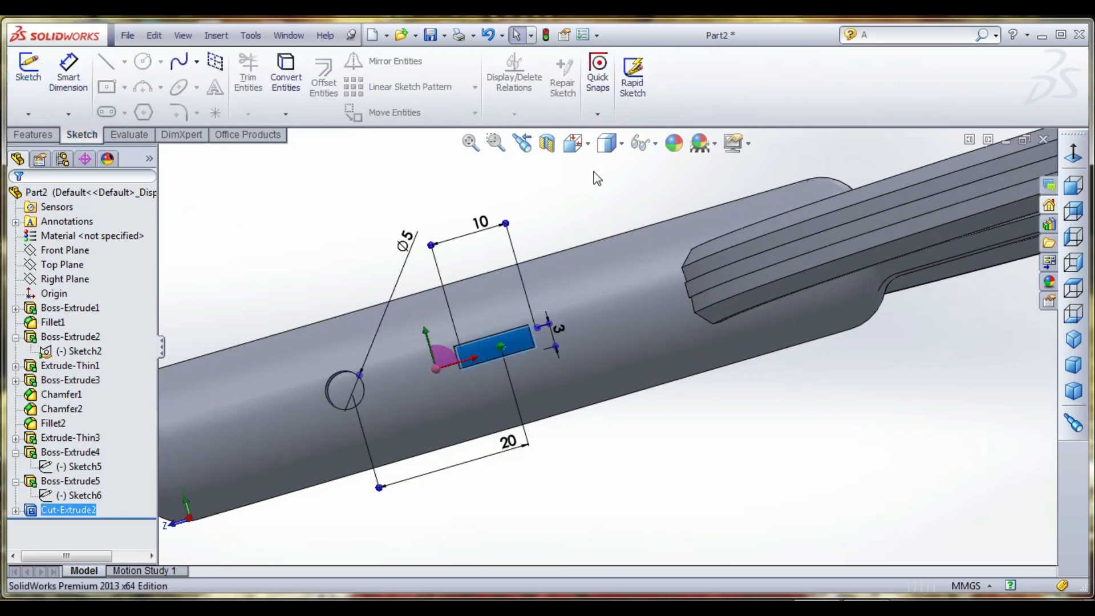
pyautogui.click(573, 142)
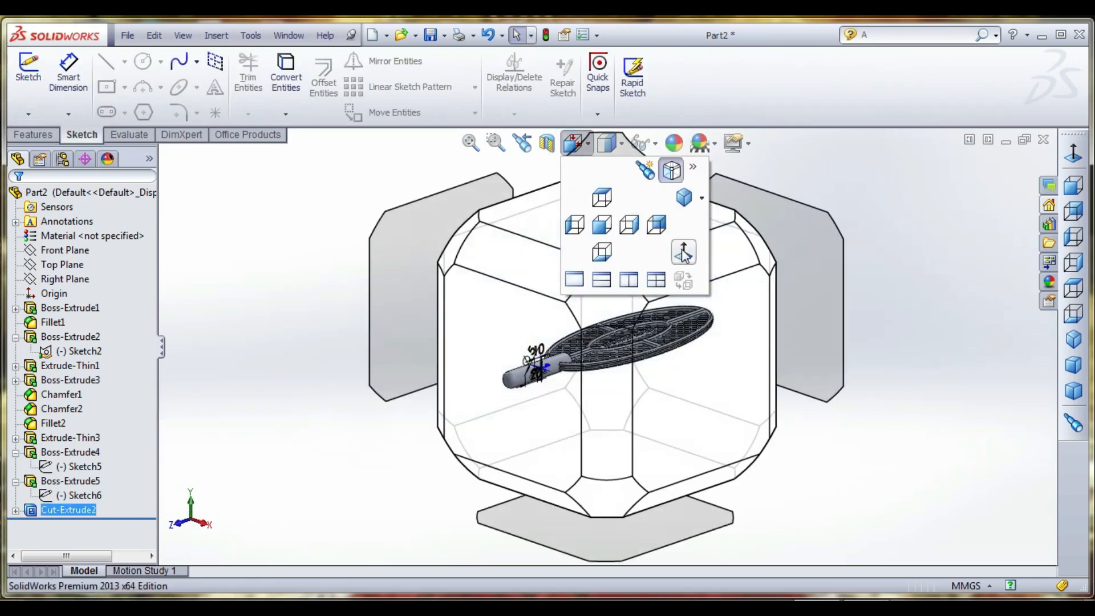
pyautogui.click(683, 252)
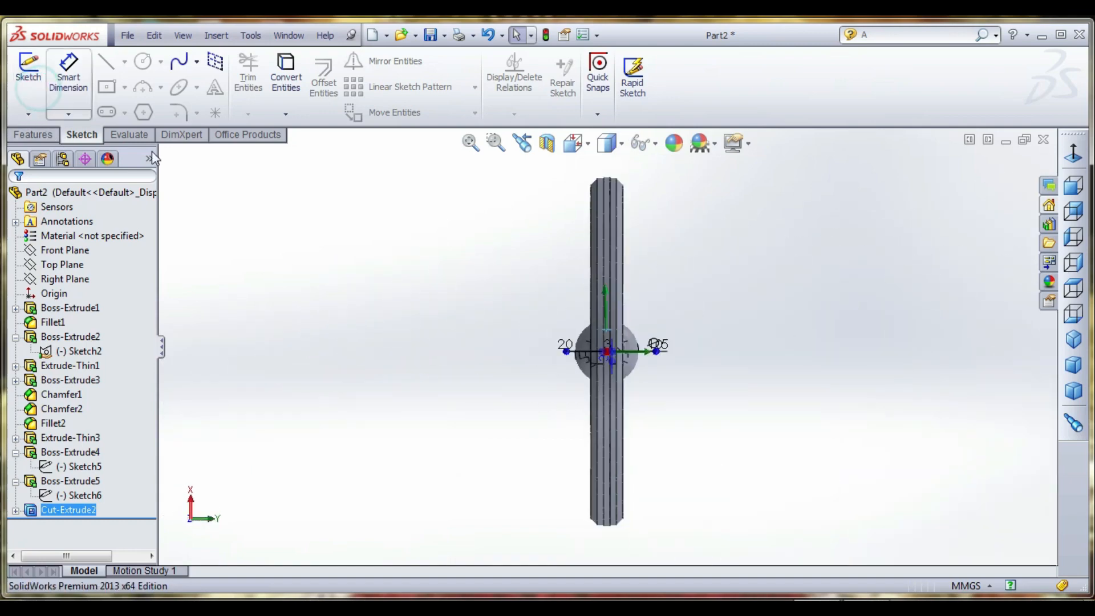
pyautogui.moveTo(514, 399); pyautogui.dragTo(569, 466, button='middle')
pyautogui.moveTo(580, 381); pyautogui.dragTo(611, 420, button='middle')
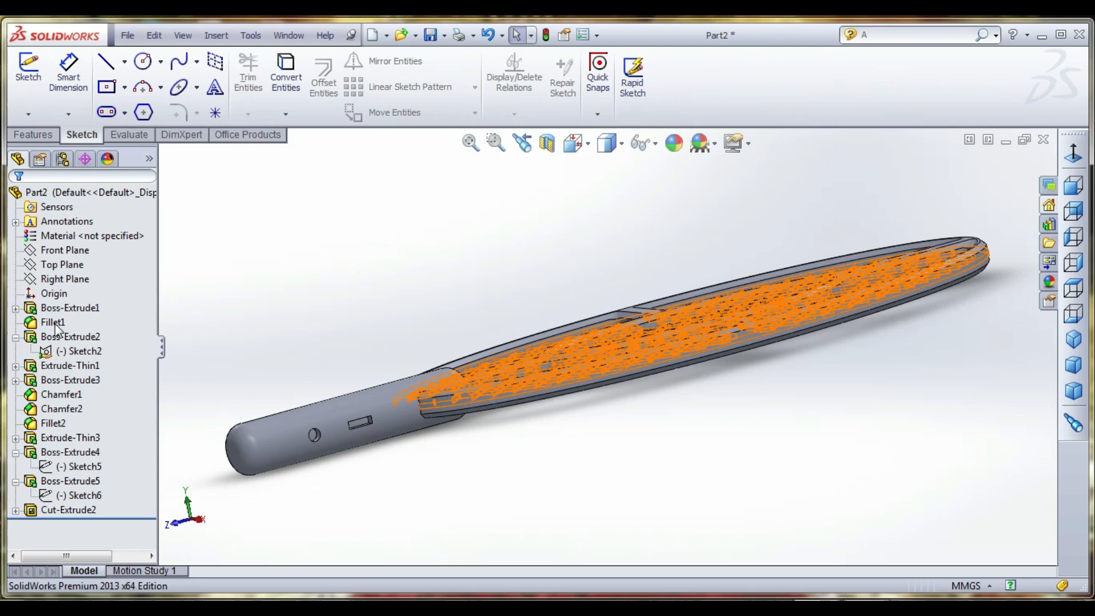
# - Start another sketch on the Right Plane and view the plane face-on
pyautogui.click(60, 262)
pyautogui.keyDown('ctrl'); pyautogui.click(63, 279); pyautogui.keyUp('ctrl')
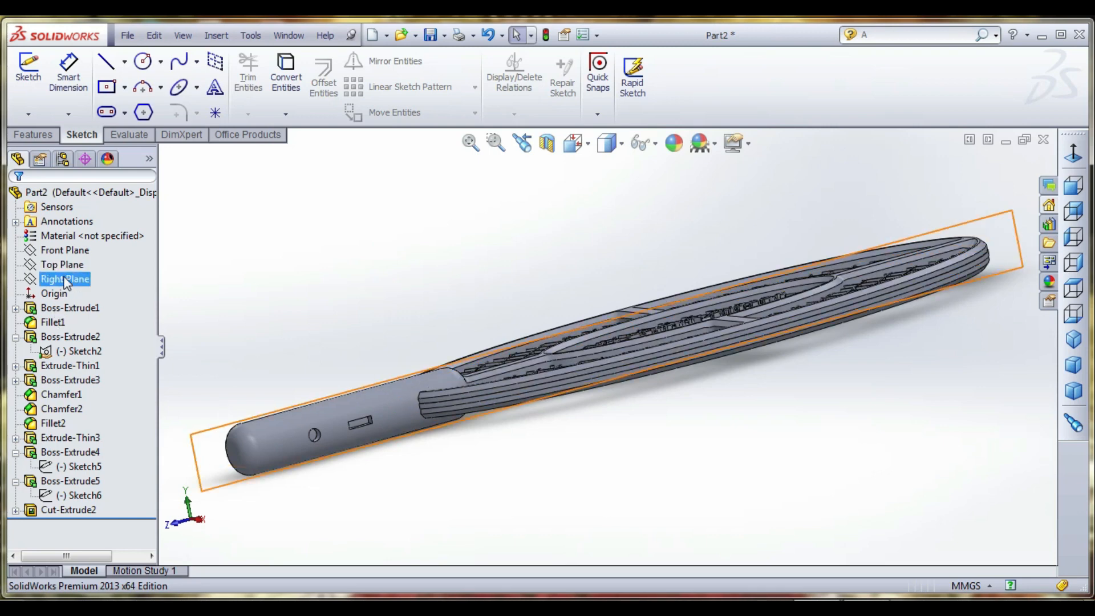
pyautogui.click(42, 93)
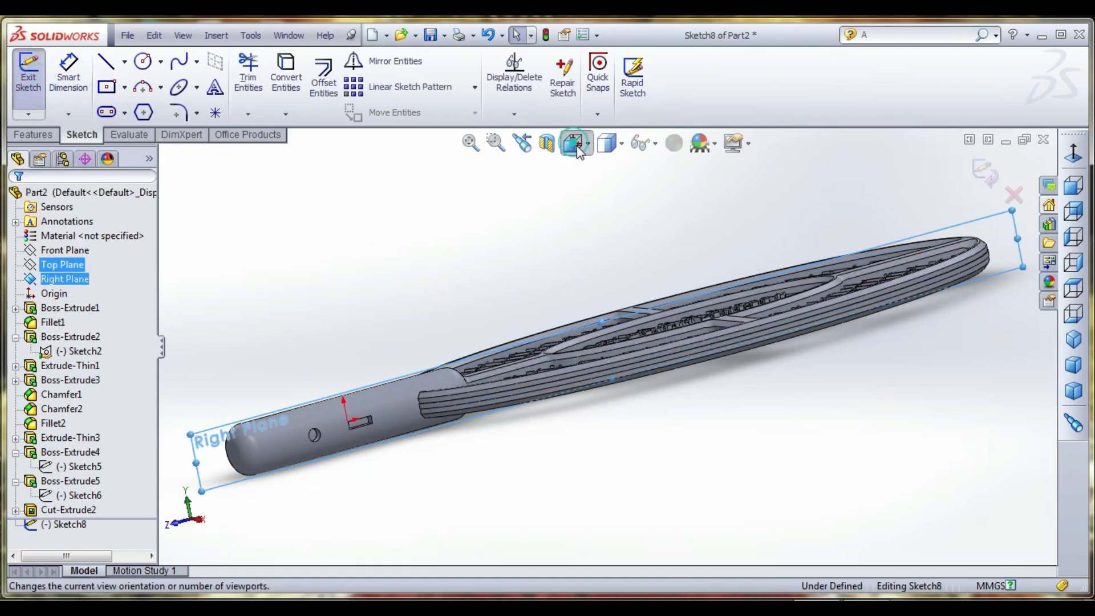
pyautogui.click(683, 250)
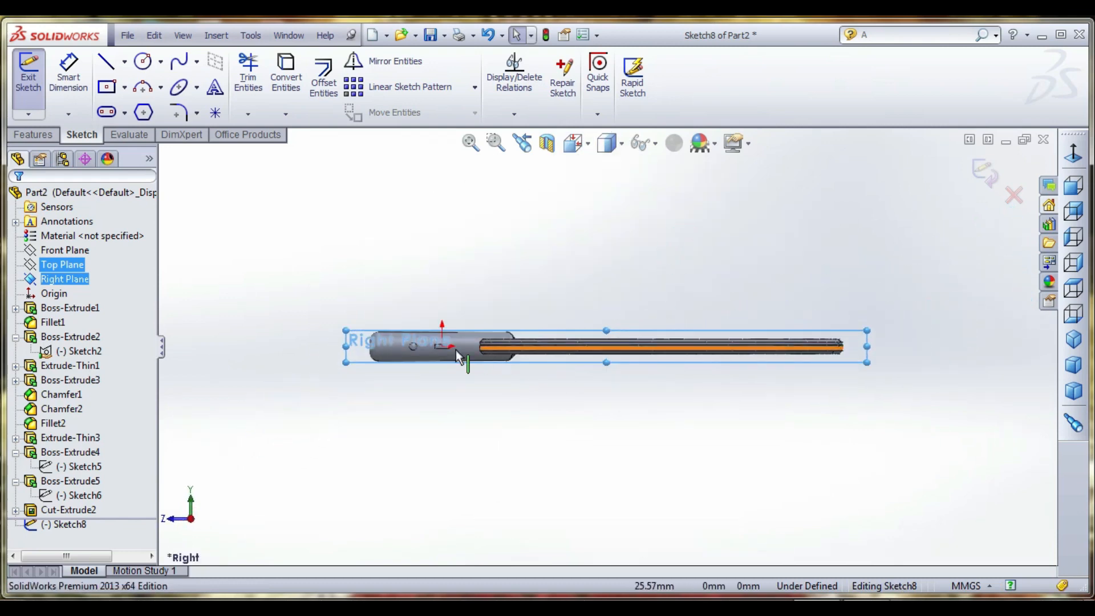
# - Sketch a center rectangle from the origin, spanning the rectangular recess's full height and roughly a quarter of its length
pyautogui.scroll(-4, 458, 349)
pyautogui.scroll(-6, 476, 335)
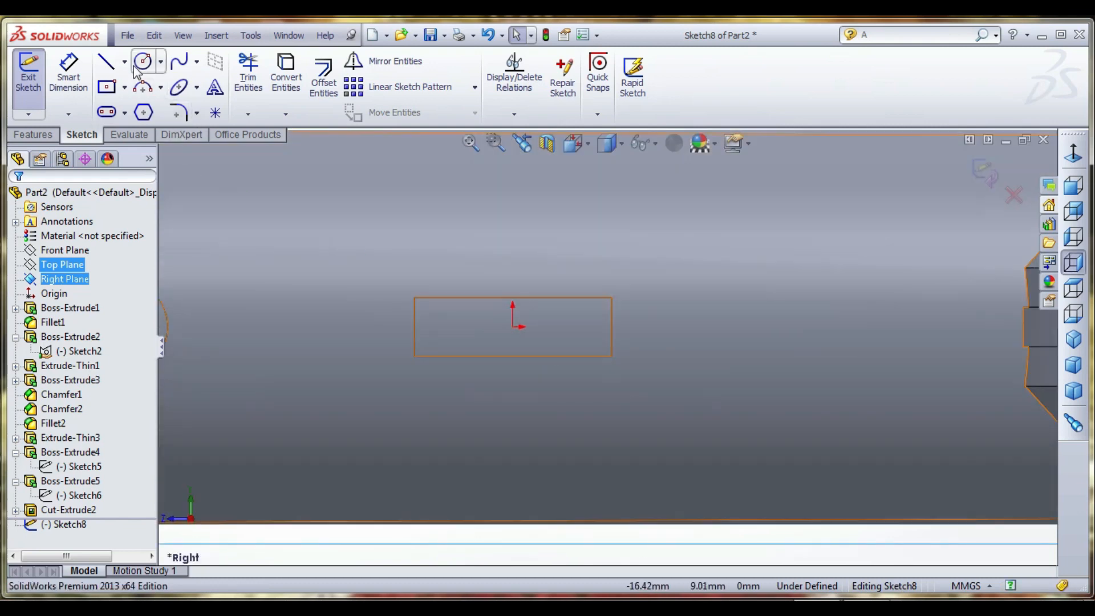
pyautogui.click(108, 87)
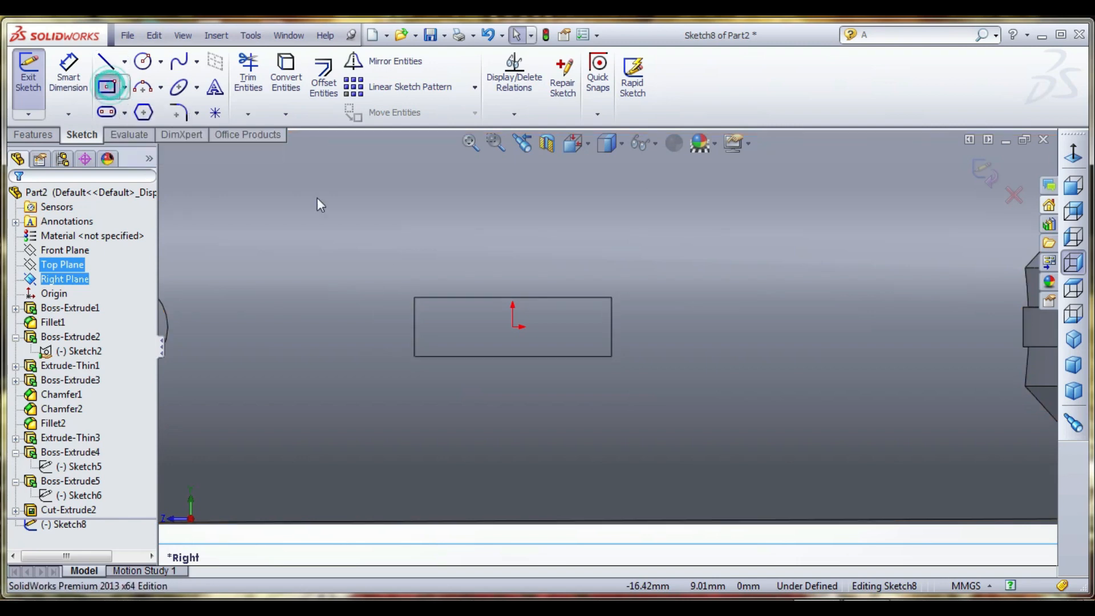
pyautogui.click(513, 326)
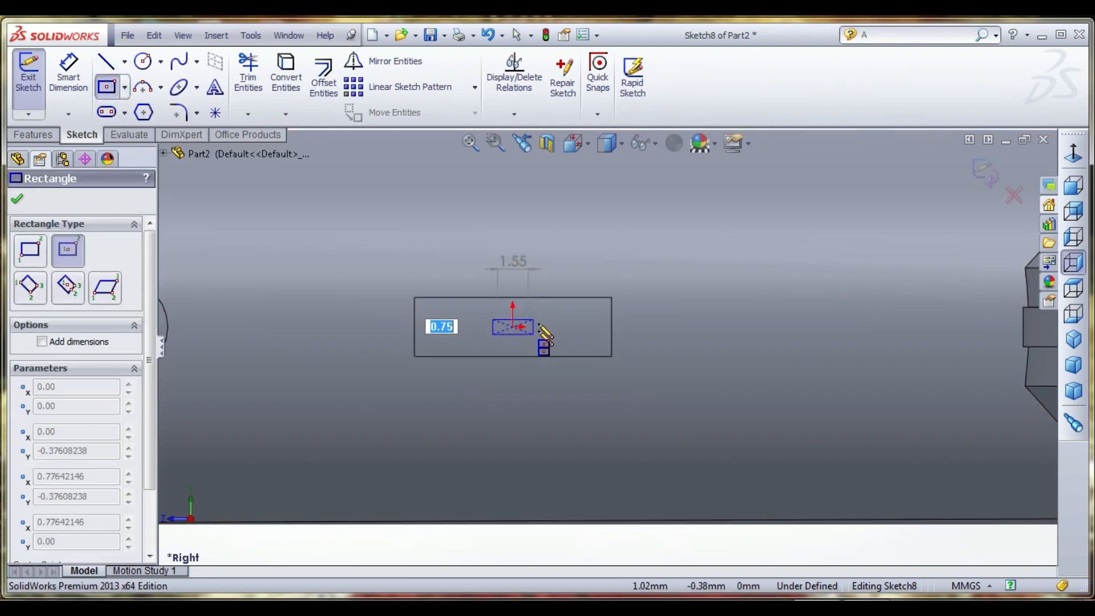
pyautogui.click(539, 298)
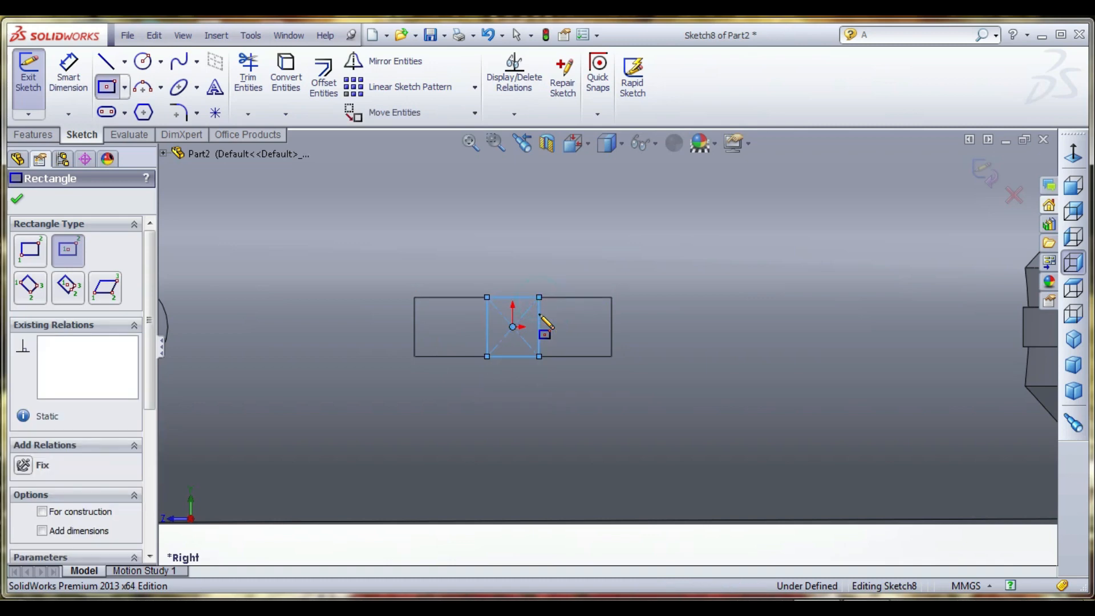
pyautogui.click(69, 75)
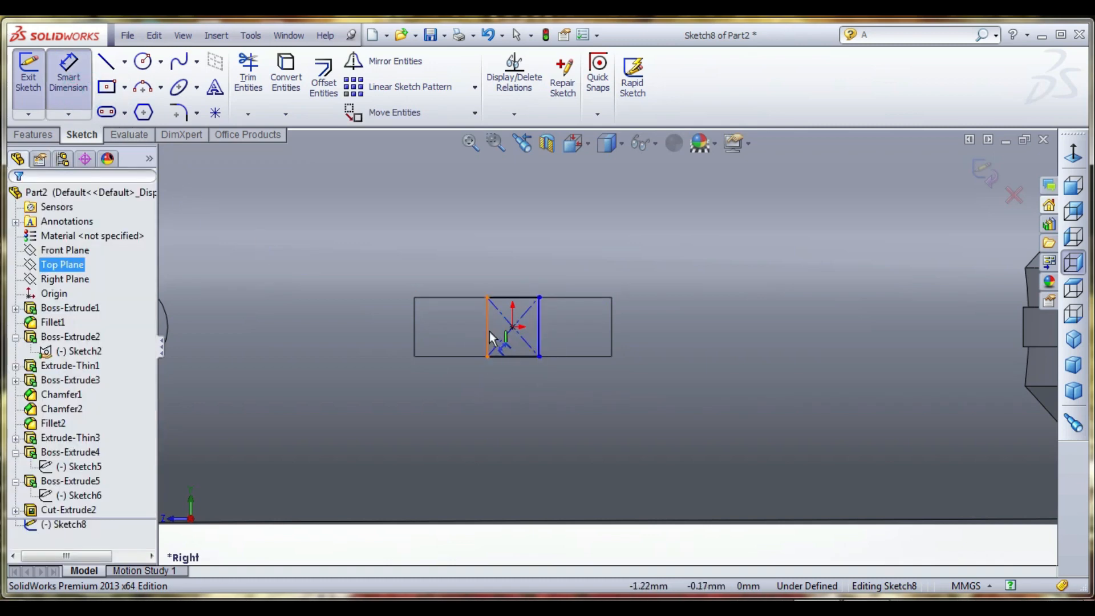
pyautogui.click(488, 331)
pyautogui.click(470, 330)
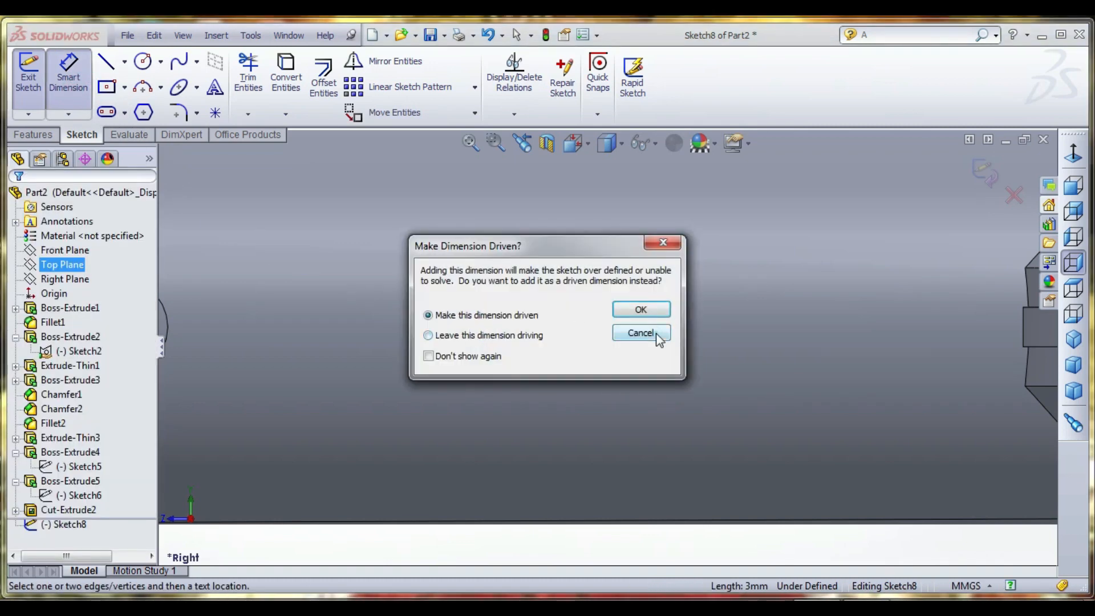
pyautogui.click(641, 333)
# - Dimension the horizontal width of the small center rectangle inside the rectangular recess and set it to 3 mm
pyautogui.scroll(3, 716, 334)
pyautogui.scroll(-3, 502, 364)
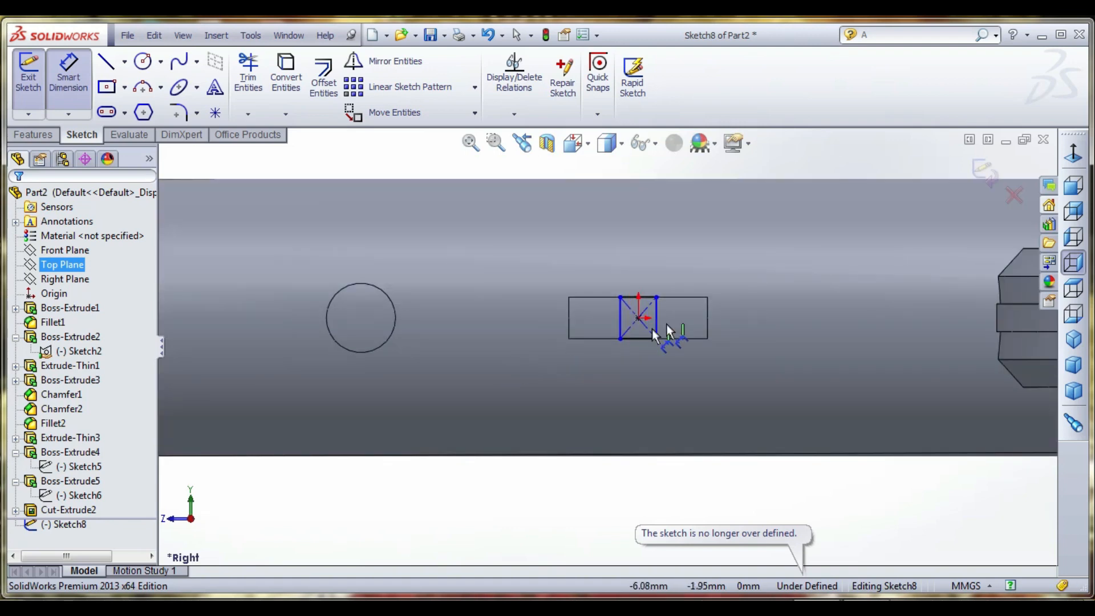
pyautogui.click(641, 289)
pyautogui.click(642, 283)
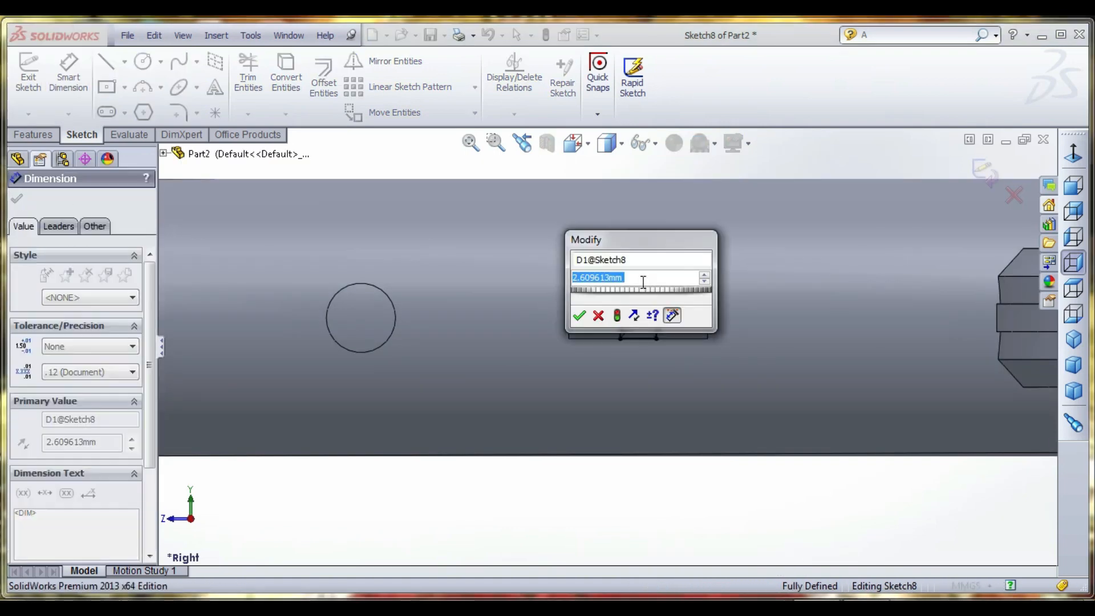
pyautogui.write('3')
pyautogui.press('Return')
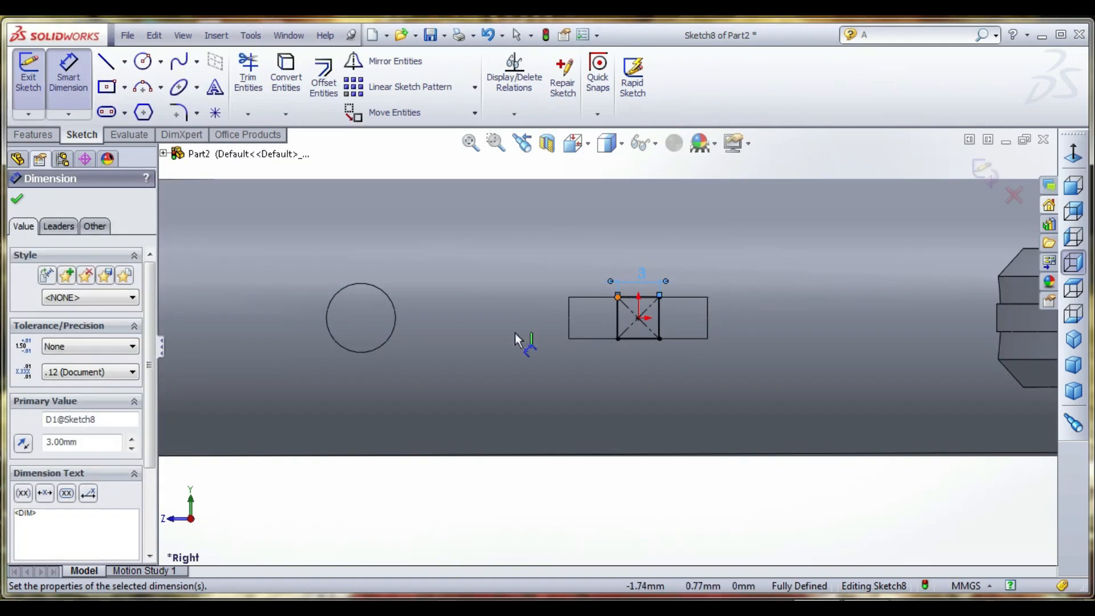
# - Convert the circular recess's edge into a sketch circle and exit the sketch
pyautogui.click(143, 61)
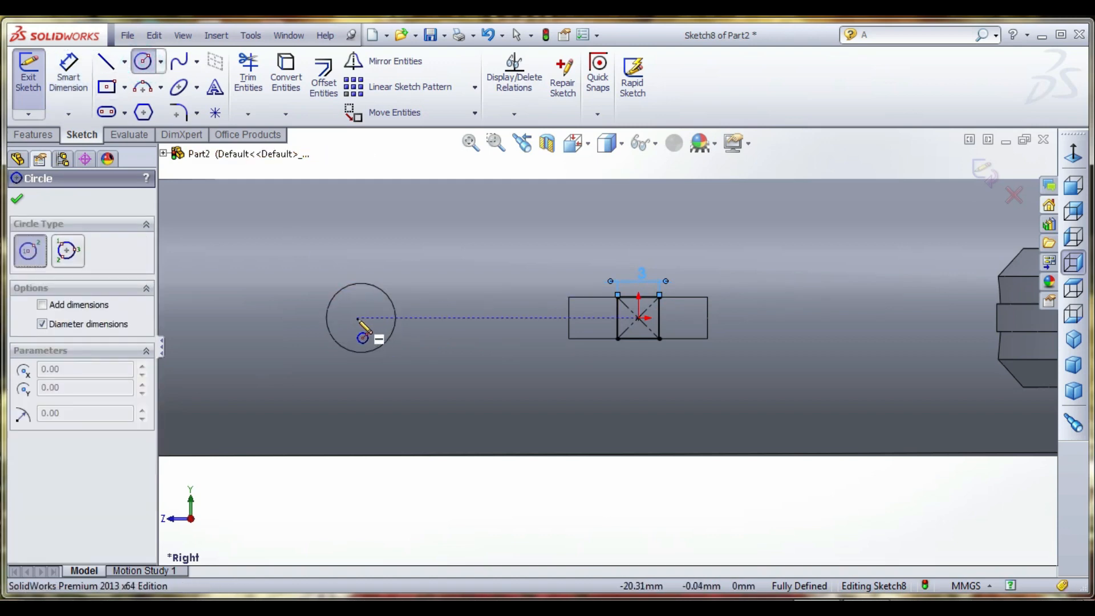
pyautogui.click(285, 80)
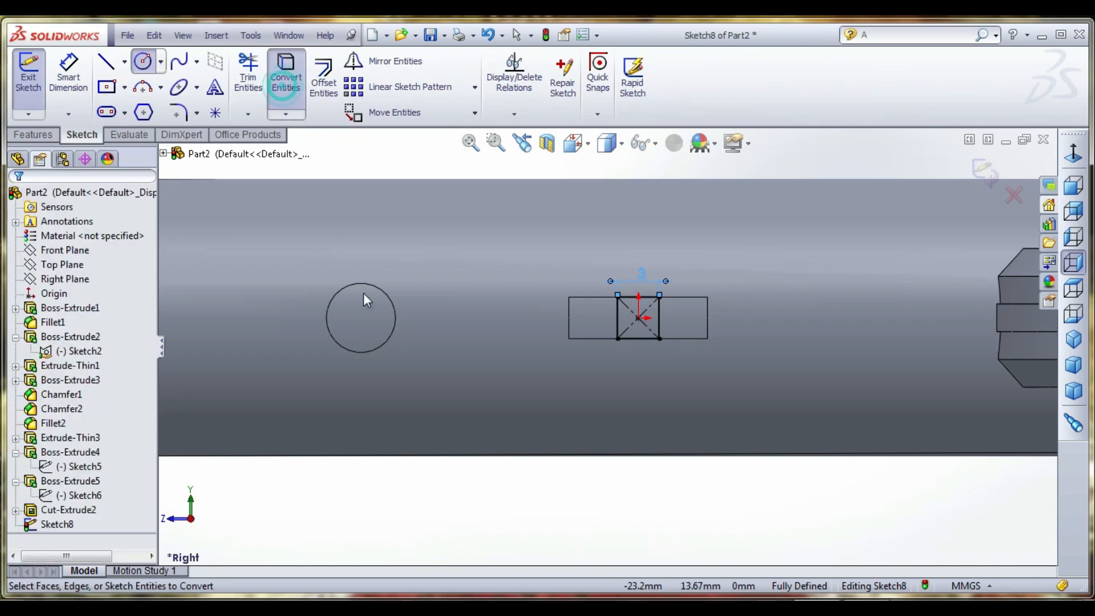
pyautogui.click(382, 291)
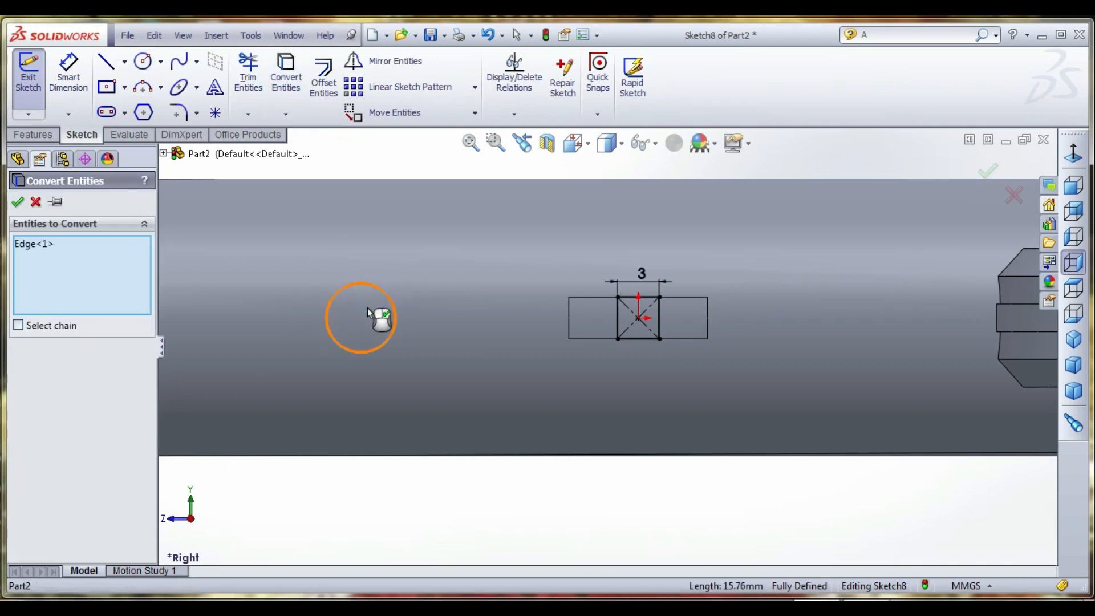
pyautogui.click(18, 202)
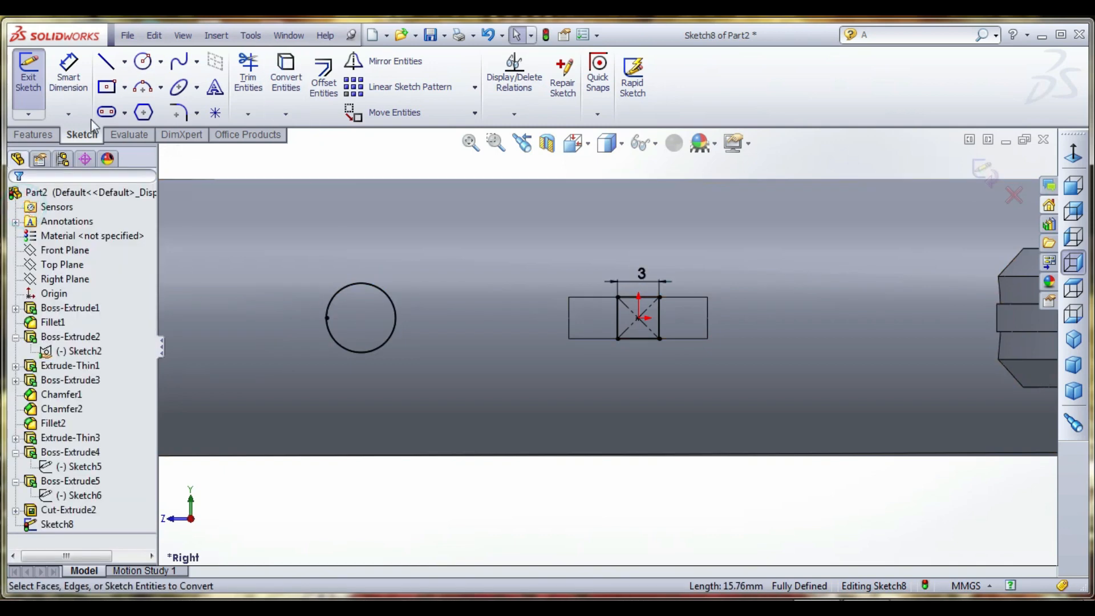
pyautogui.click(144, 63)
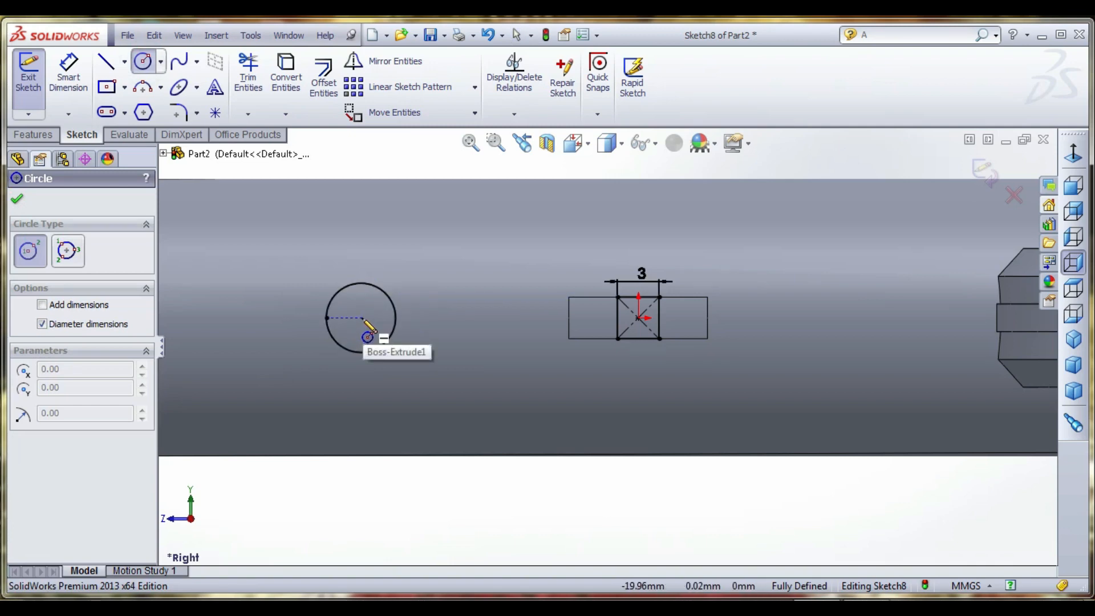
pyautogui.press('Escape')
pyautogui.scroll(1, 832, 333)
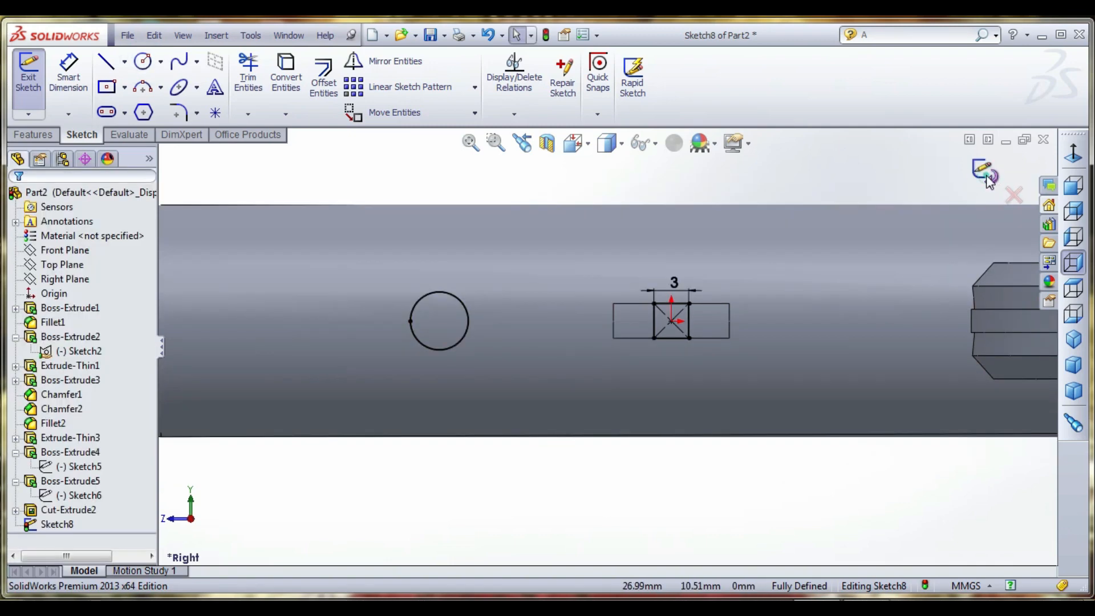
pyautogui.click(990, 182)
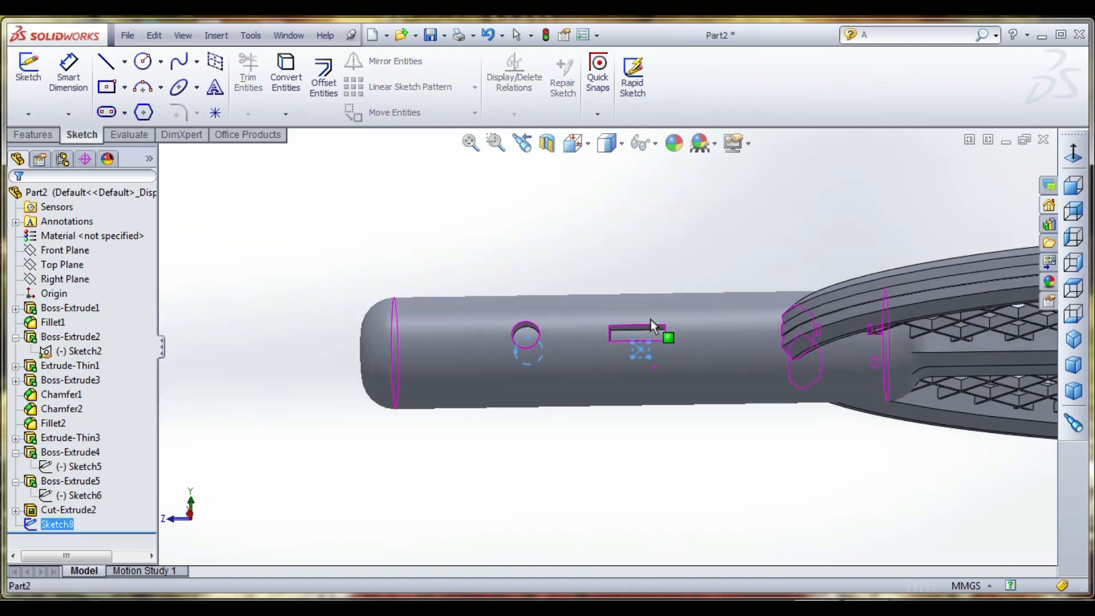
# - Set up a Boss-Extrude of the circle and small rectangle that starts from the handle's cylindrical face
pyautogui.click(43, 134)
pyautogui.click(50, 90)
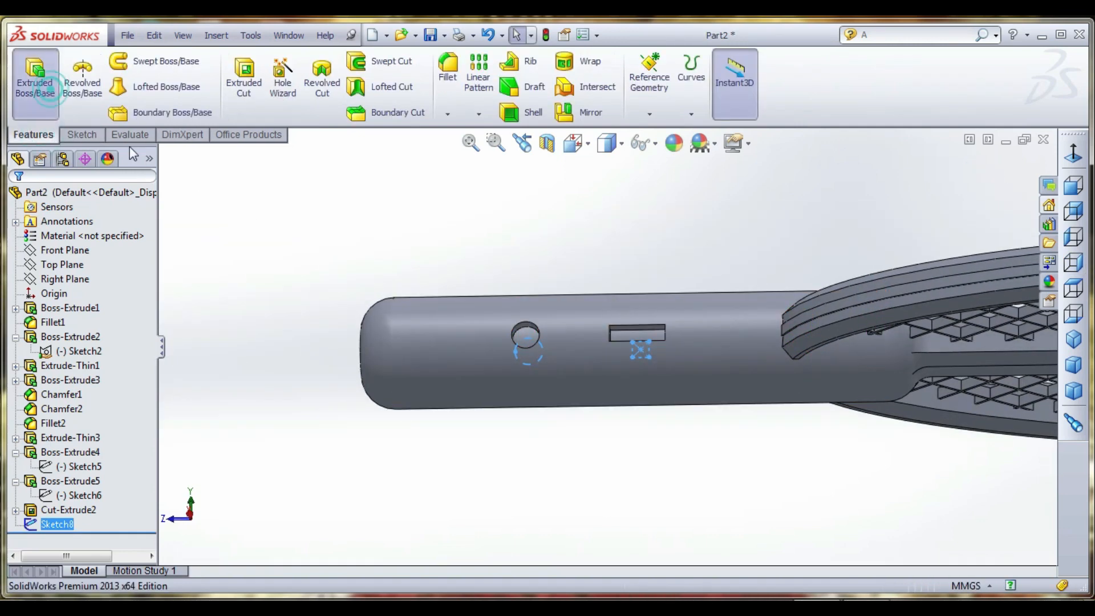
pyautogui.moveTo(604, 361); pyautogui.dragTo(569, 370, button='middle')
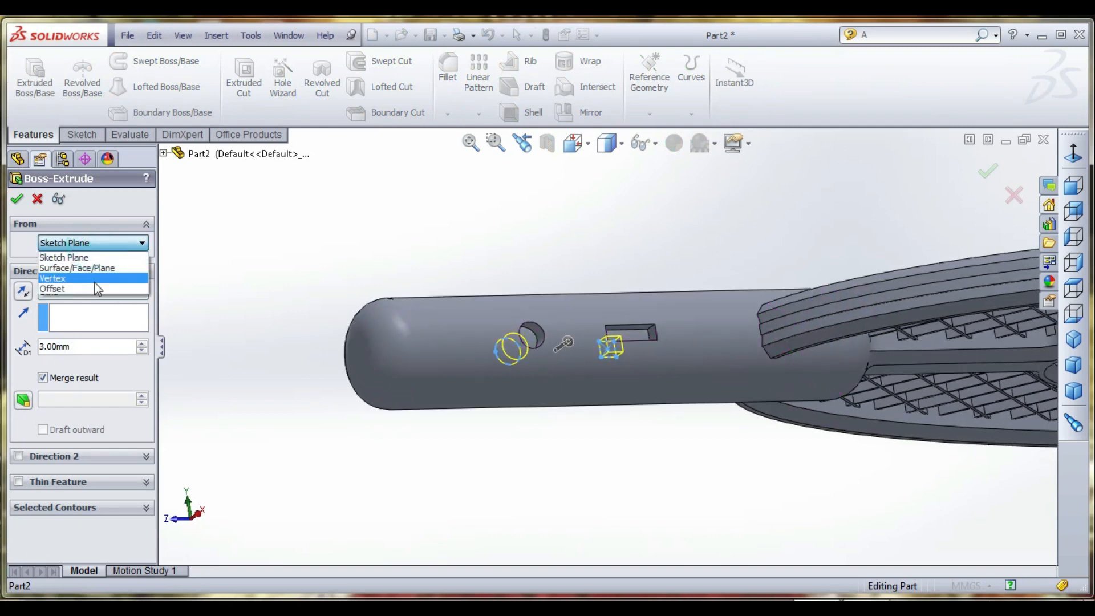
pyautogui.click(91, 286)
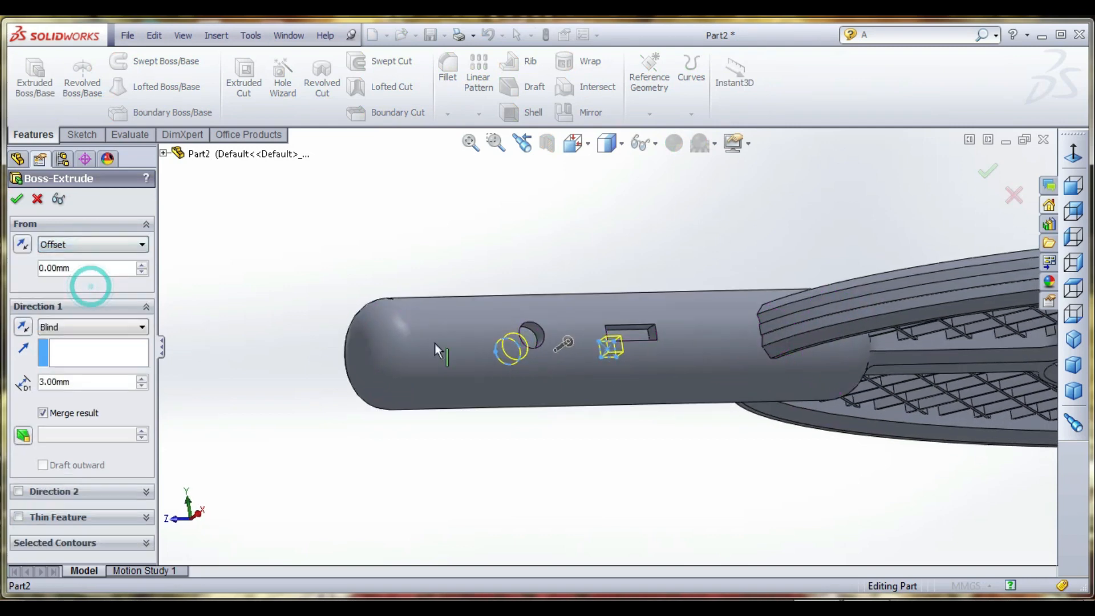
pyautogui.click(94, 244)
pyautogui.click(86, 265)
pyautogui.click(566, 323)
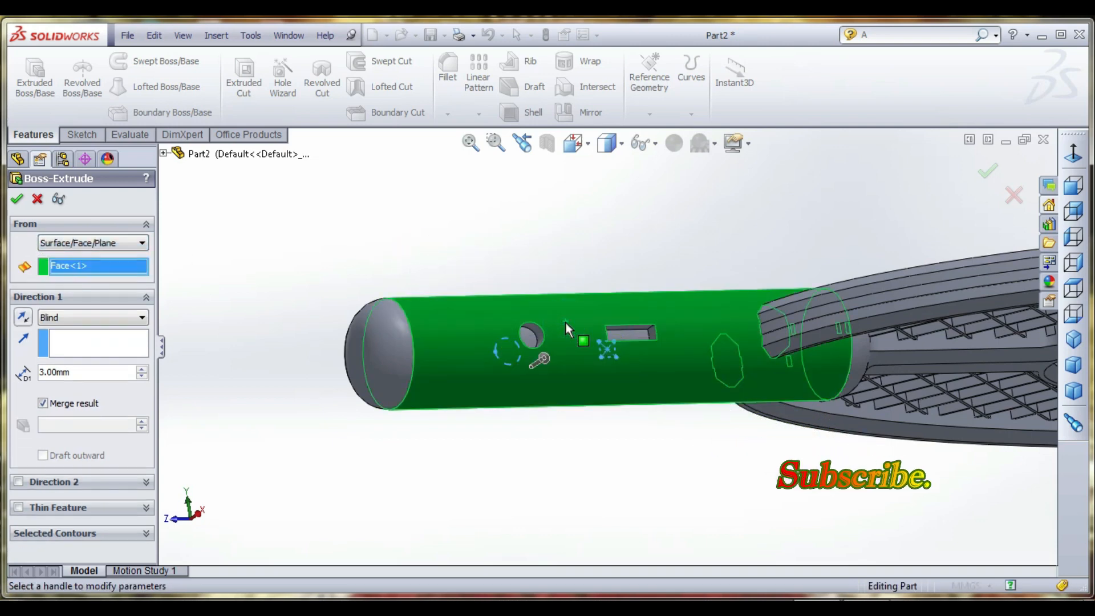
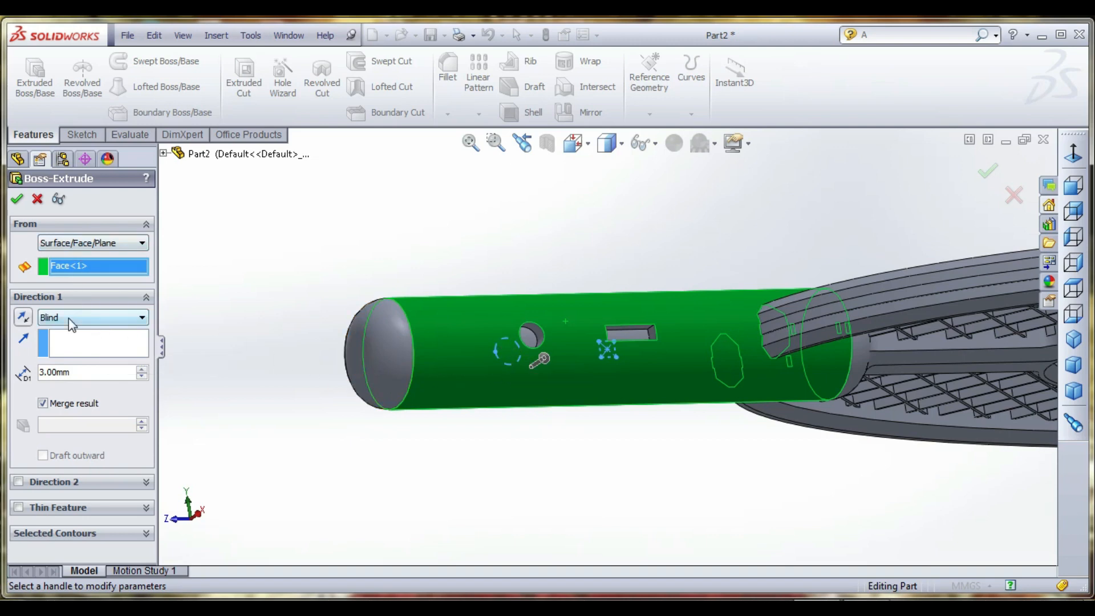
# - Set up a Boss-Extrude of only the sketch circle, starting from the handle's cylindrical face
pyautogui.click(17, 199)
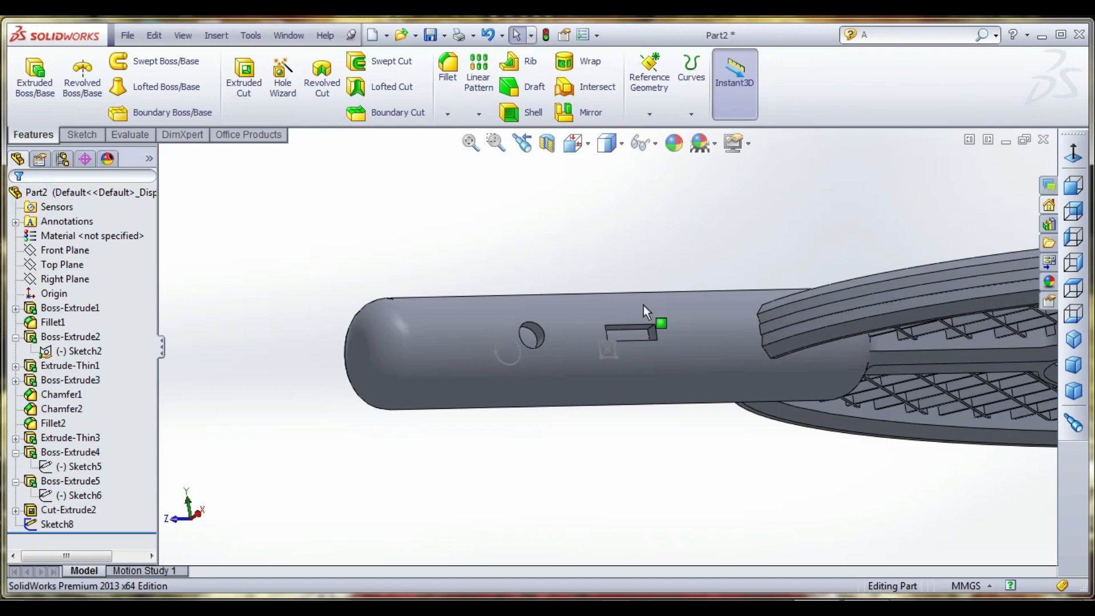
pyautogui.click(57, 94)
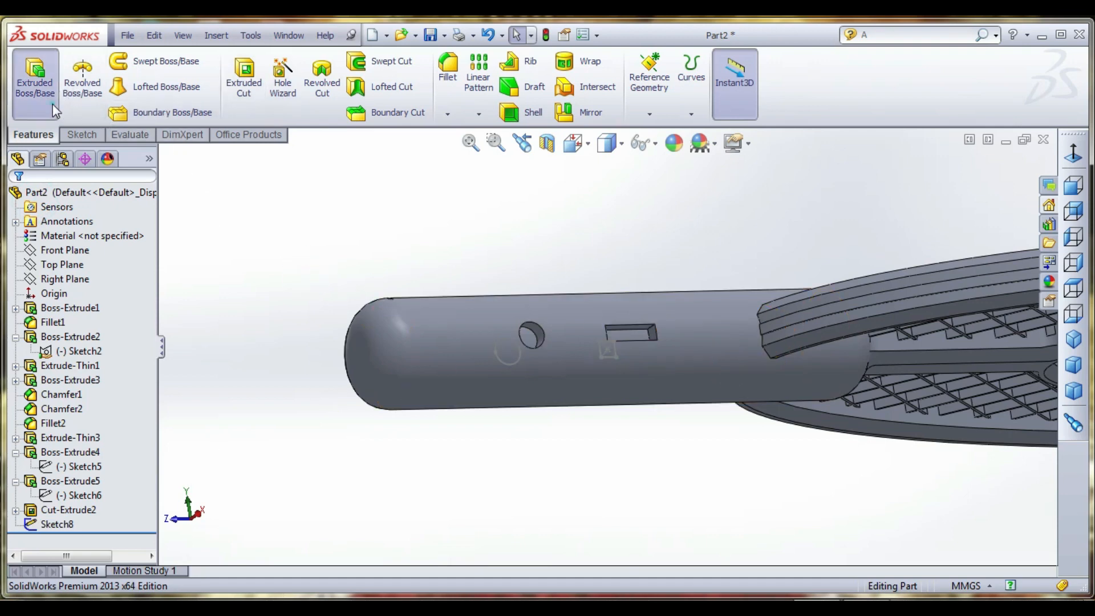
pyautogui.click(512, 364)
pyautogui.scroll(-3, 526, 361)
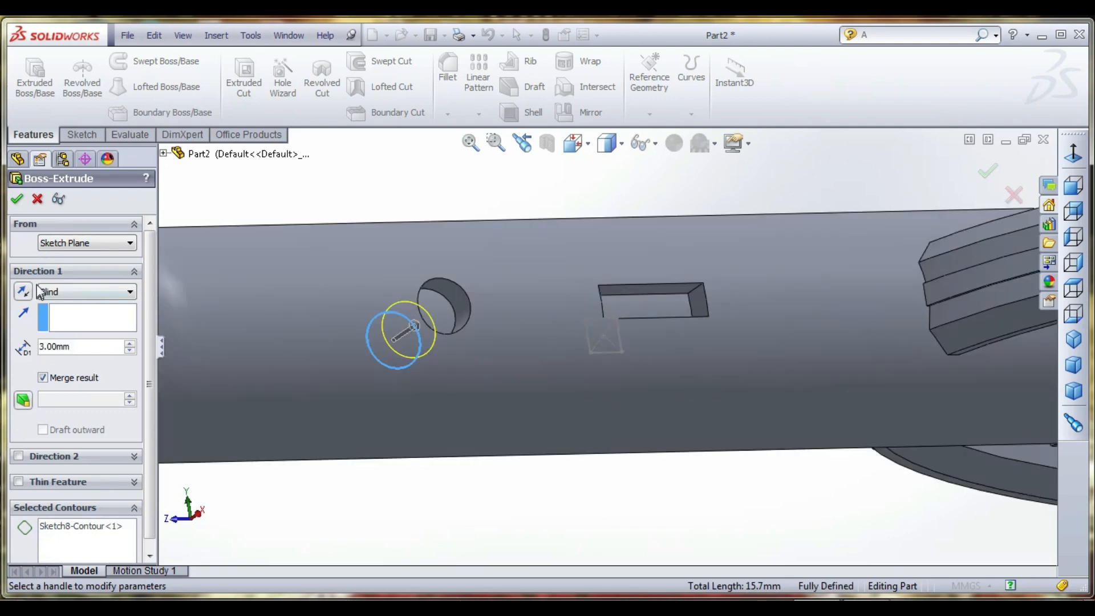
pyautogui.click(70, 244)
pyautogui.click(77, 268)
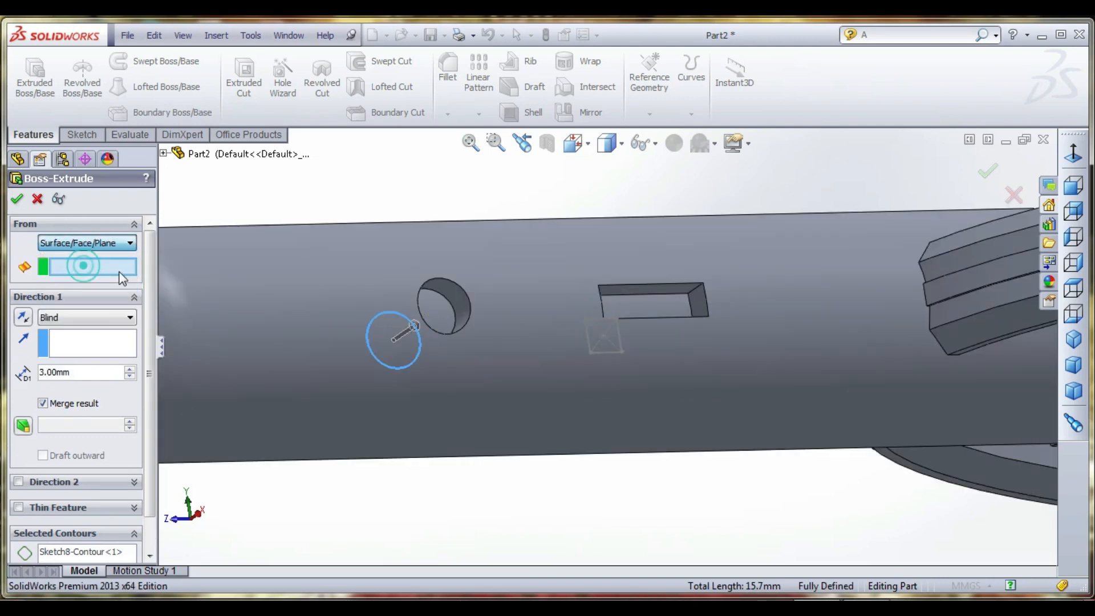
pyautogui.click(542, 283)
# - Set the circle's blind extrusion depth to 2 mm and create the round button
pyautogui.moveTo(504, 314); pyautogui.dragTo(505, 344, button='middle')
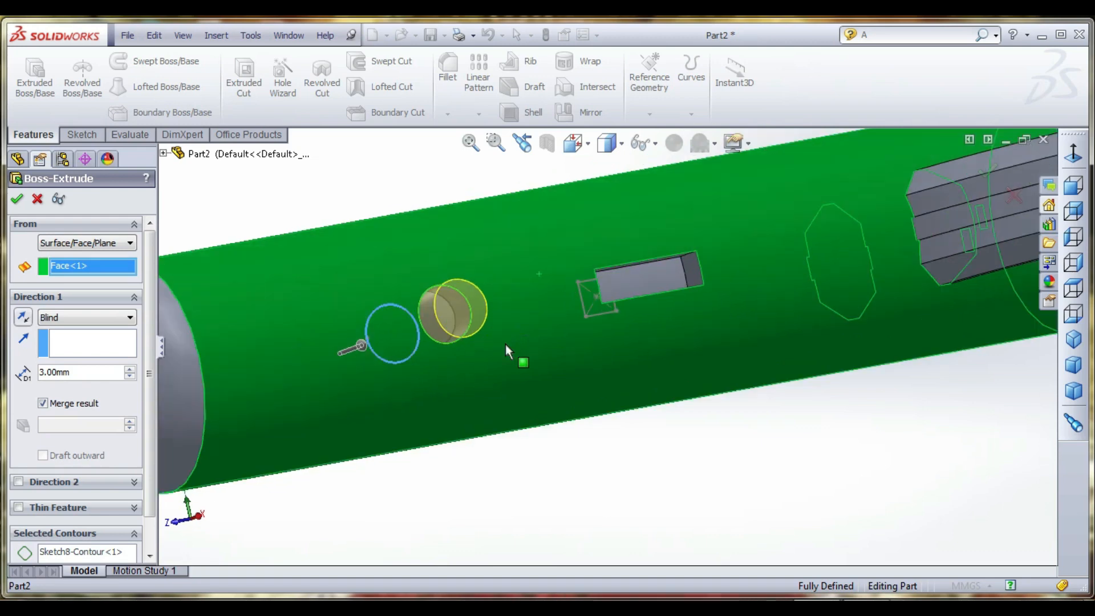
pyautogui.click(96, 372)
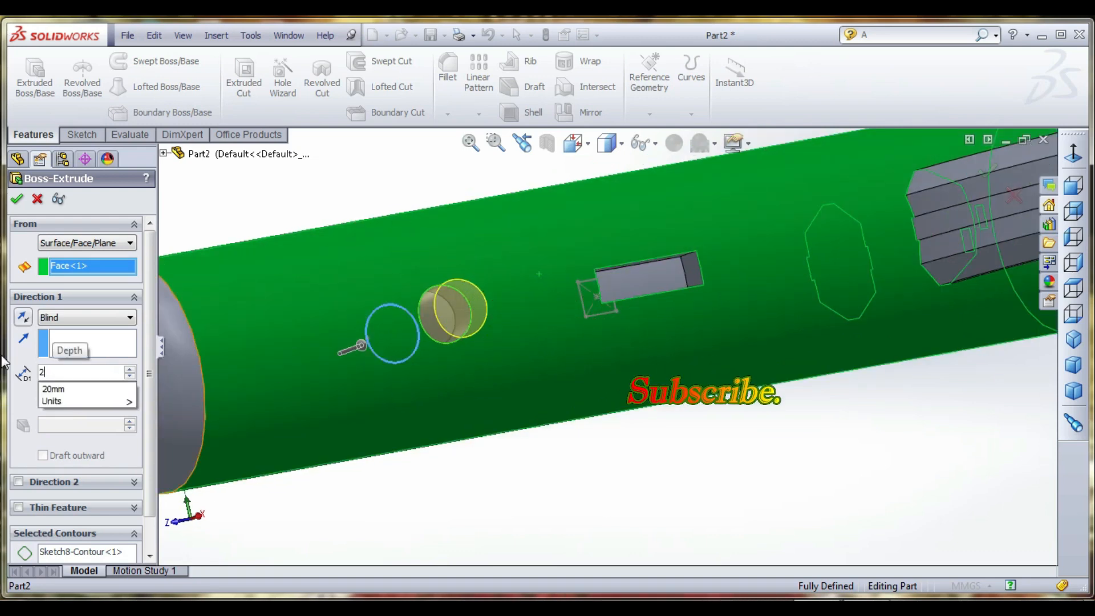
pyautogui.write('2')
pyautogui.press('Return')
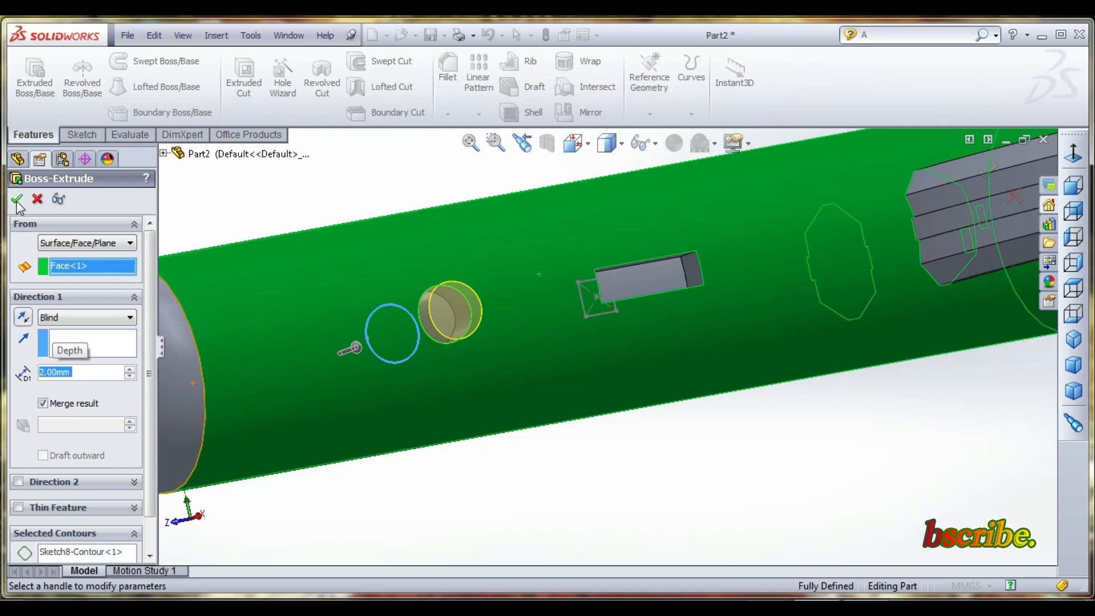
pyautogui.click(17, 201)
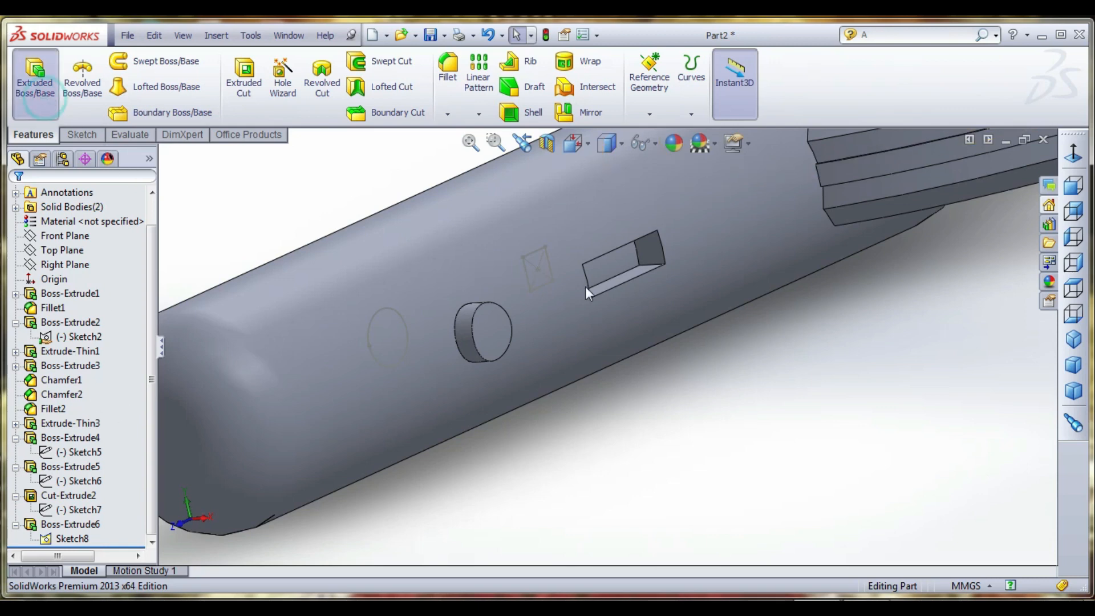
# - Extrude the small rectangle 11 mm from its sketch plane to form a button in the rectangular recess
pyautogui.click(545, 284)
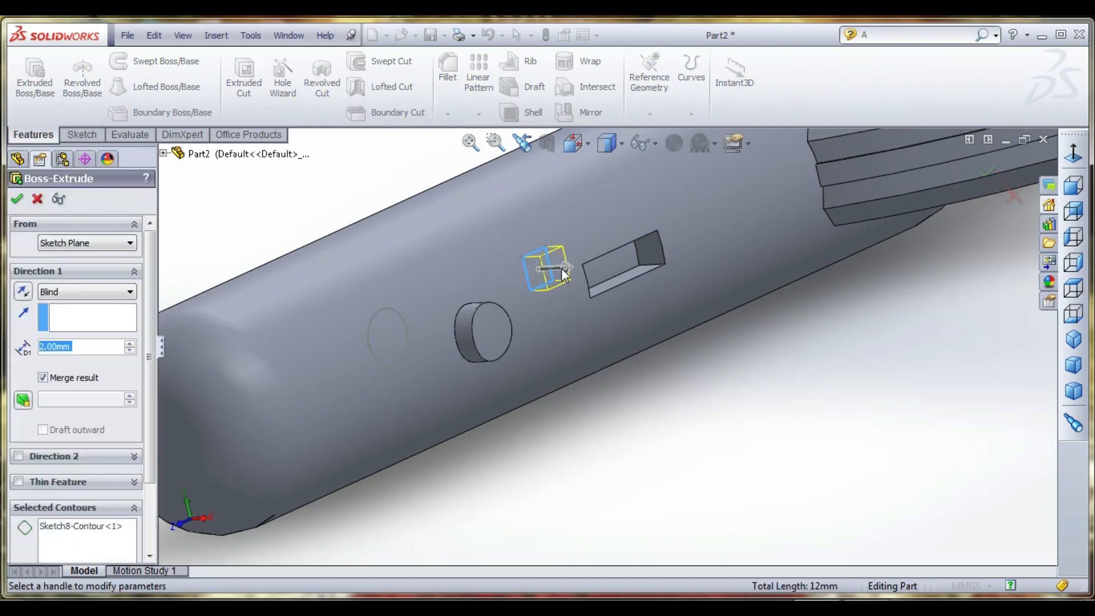
pyautogui.moveTo(563, 269); pyautogui.dragTo(624, 289)
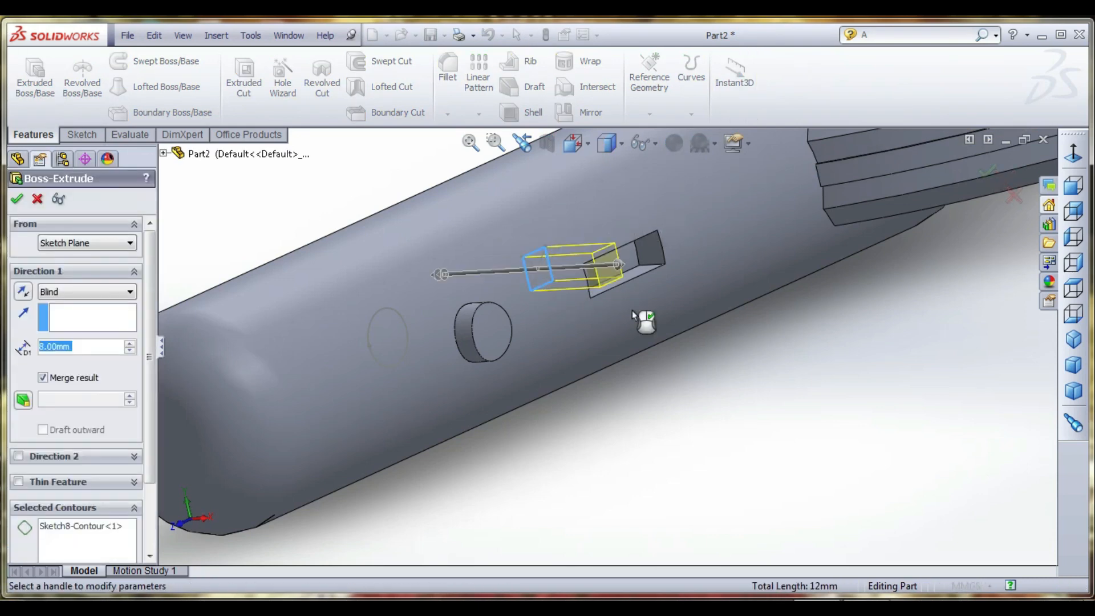
pyautogui.moveTo(632, 311); pyautogui.dragTo(587, 262, button='middle')
pyautogui.moveTo(625, 268); pyautogui.dragTo(633, 257)
pyautogui.moveTo(639, 278); pyautogui.dragTo(678, 313, button='middle')
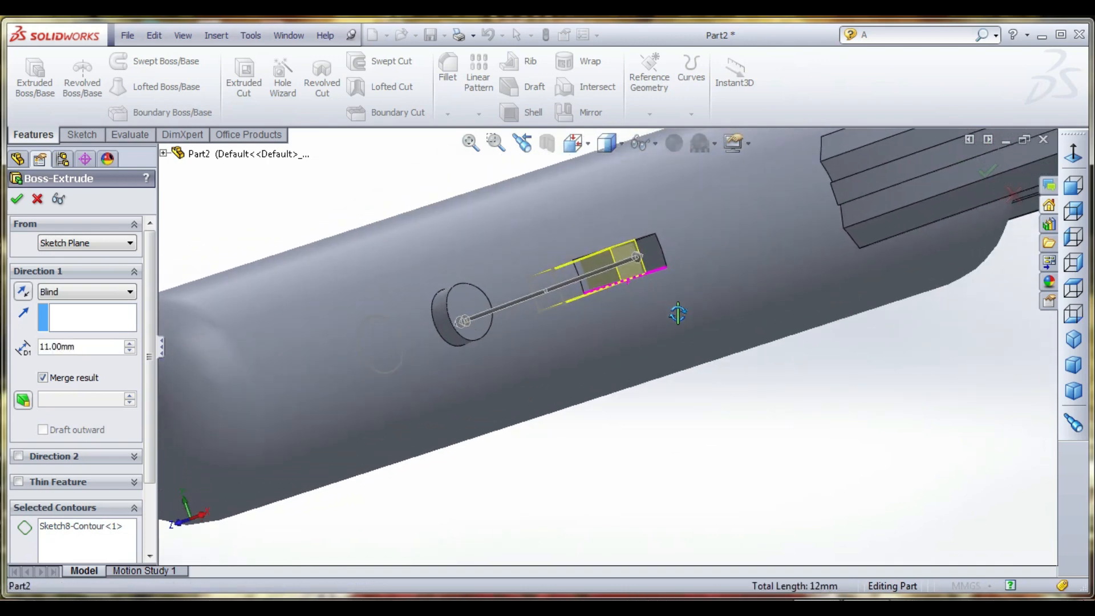
pyautogui.moveTo(672, 274); pyautogui.dragTo(641, 178, button='middle')
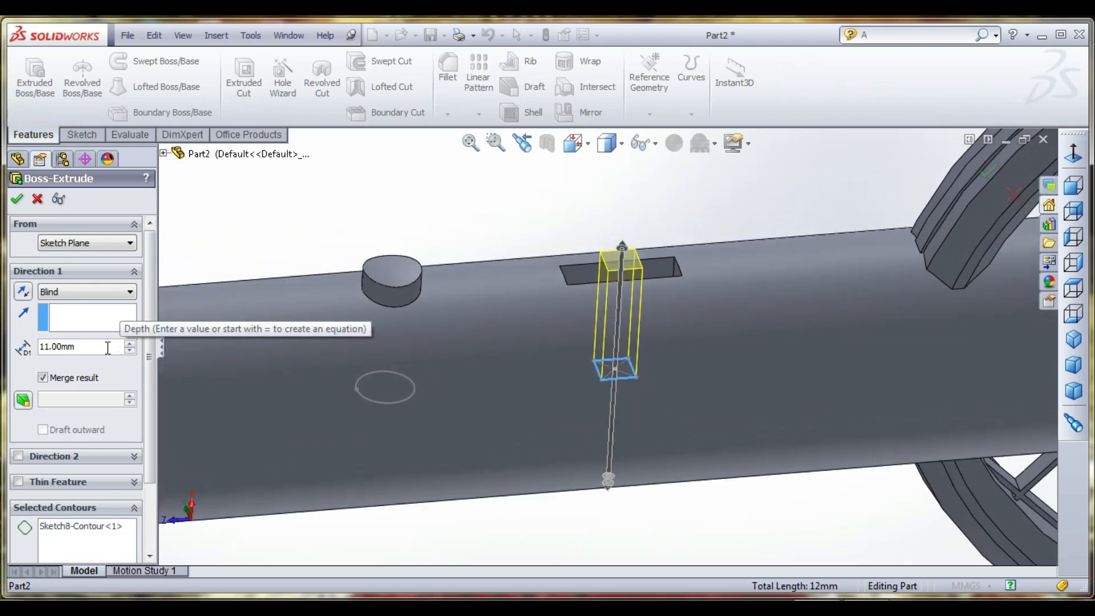
pyautogui.click(17, 199)
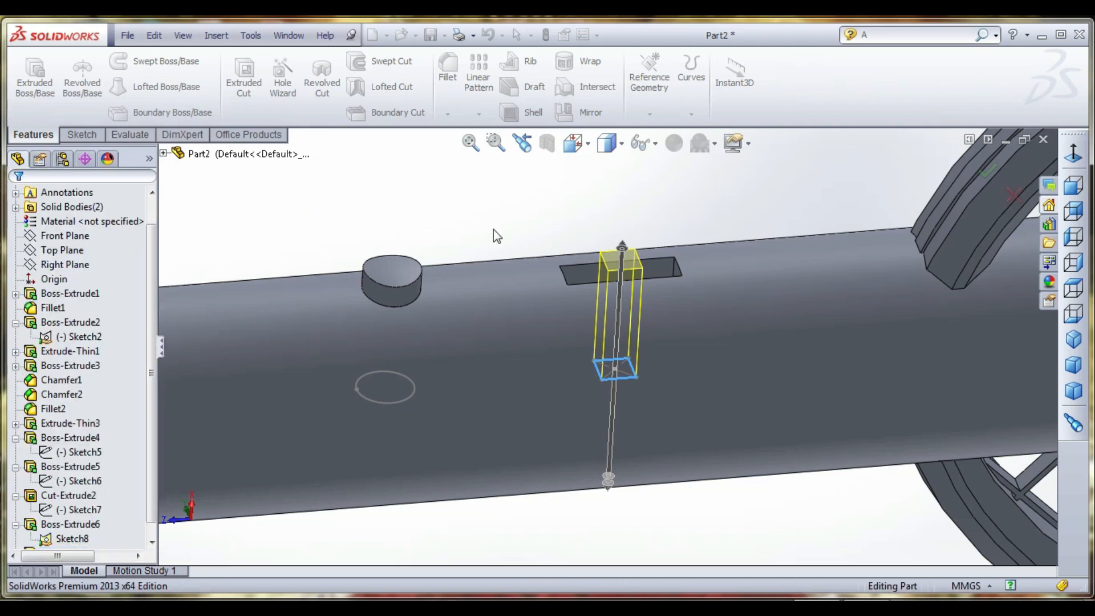
# - Hide the sketch that contains the button circle and small rectangle
pyautogui.moveTo(528, 228); pyautogui.dragTo(532, 361, button='middle')
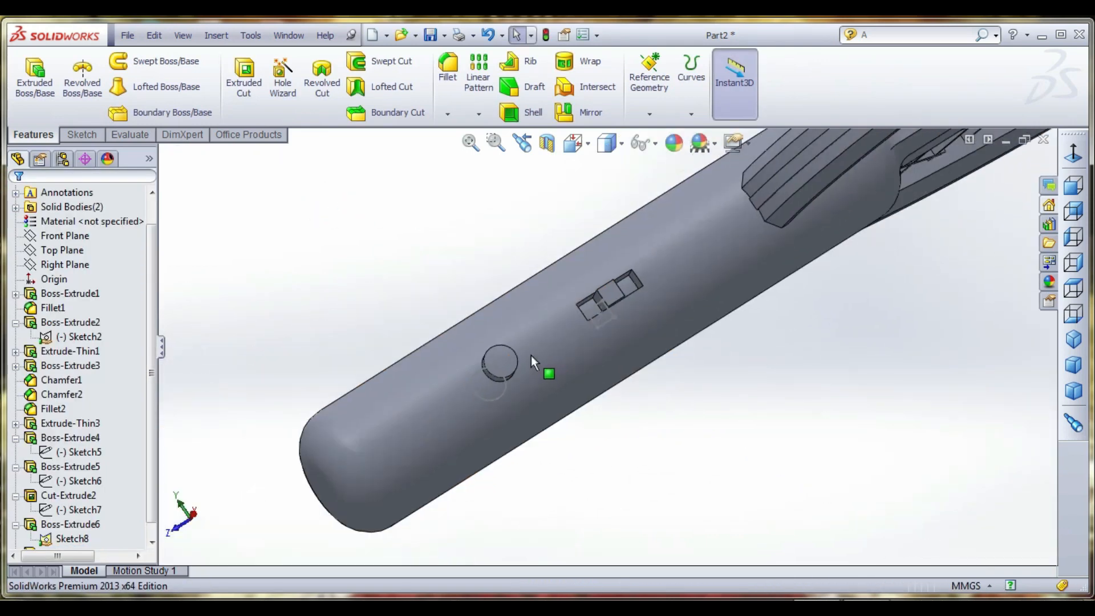
pyautogui.scroll(5, 531, 355)
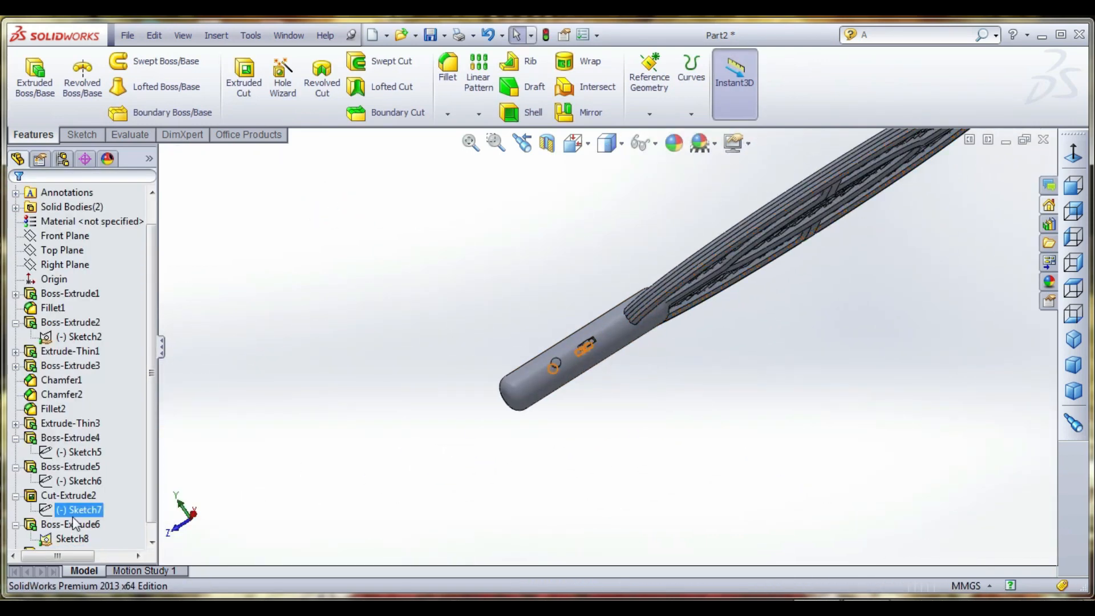
pyautogui.click(72, 539)
pyautogui.rightClick(72, 539)
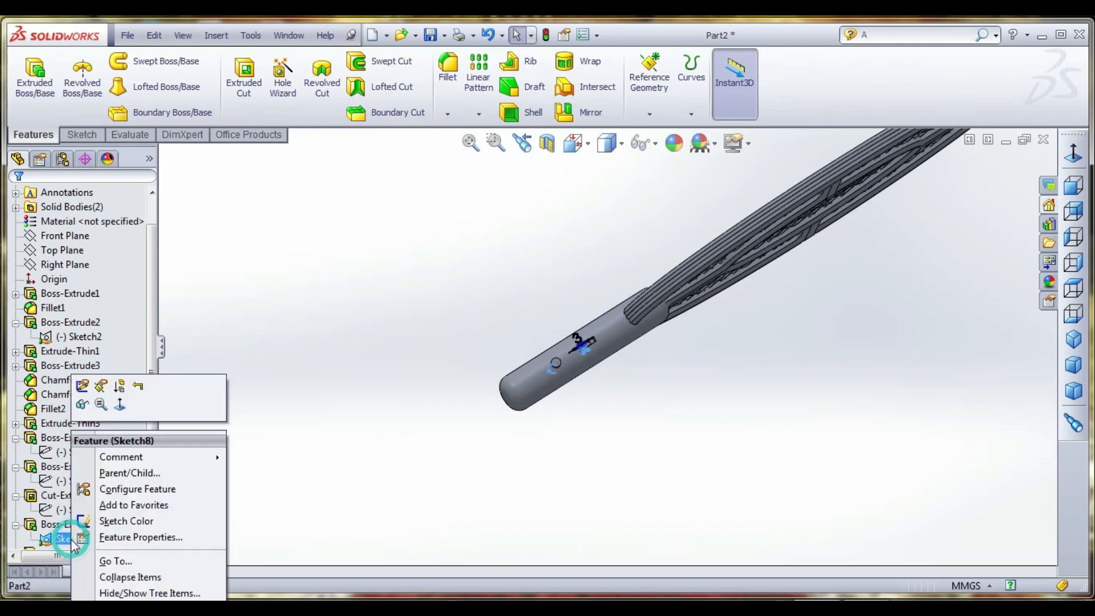
pyautogui.click(84, 406)
# - Open the painted appearances in the appearance library and pick candy apple red
pyautogui.moveTo(413, 340)
pyautogui.mouseDown(button='middle')
pyautogui.moveTo(508, 352)
pyautogui.moveTo(765, 315)
pyautogui.mouseUp(button='middle')
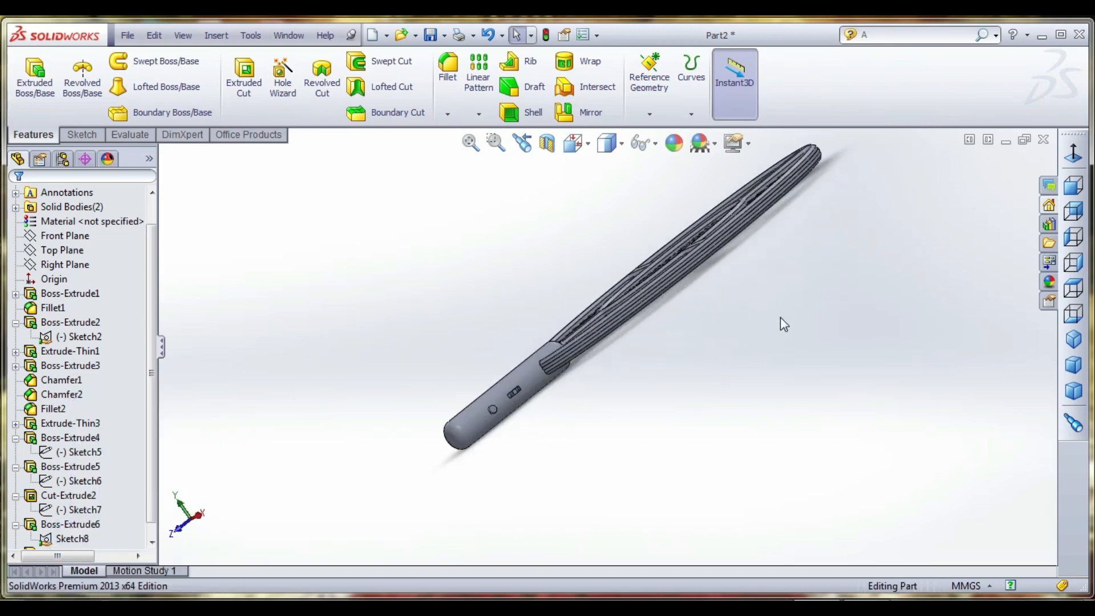
pyautogui.hotkey('ctrl', '1')
pyautogui.scroll(-5, 591, 254)
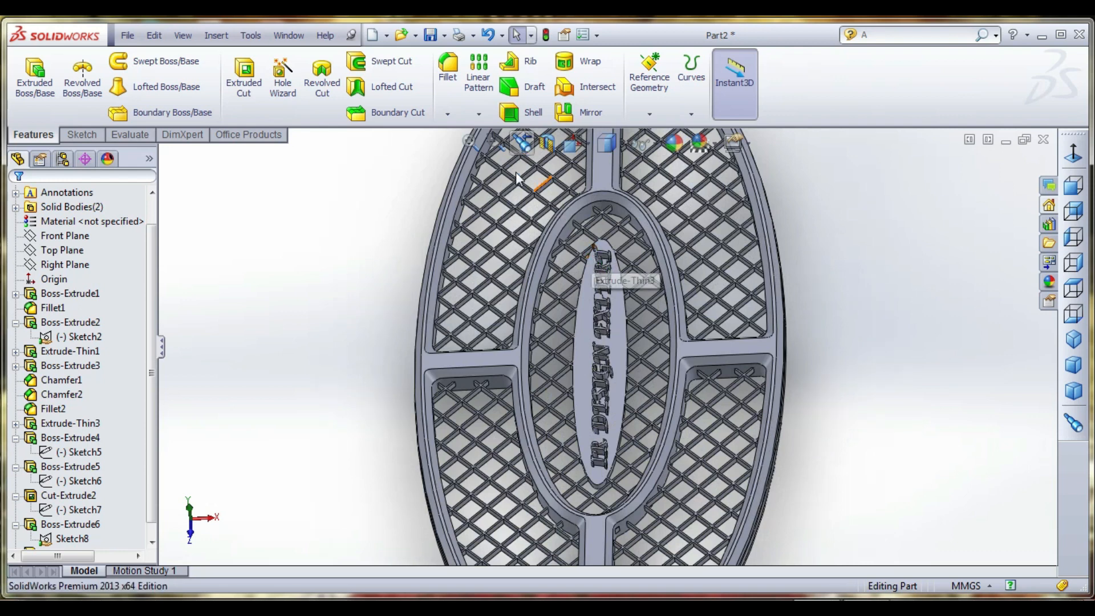
pyautogui.click(1048, 283)
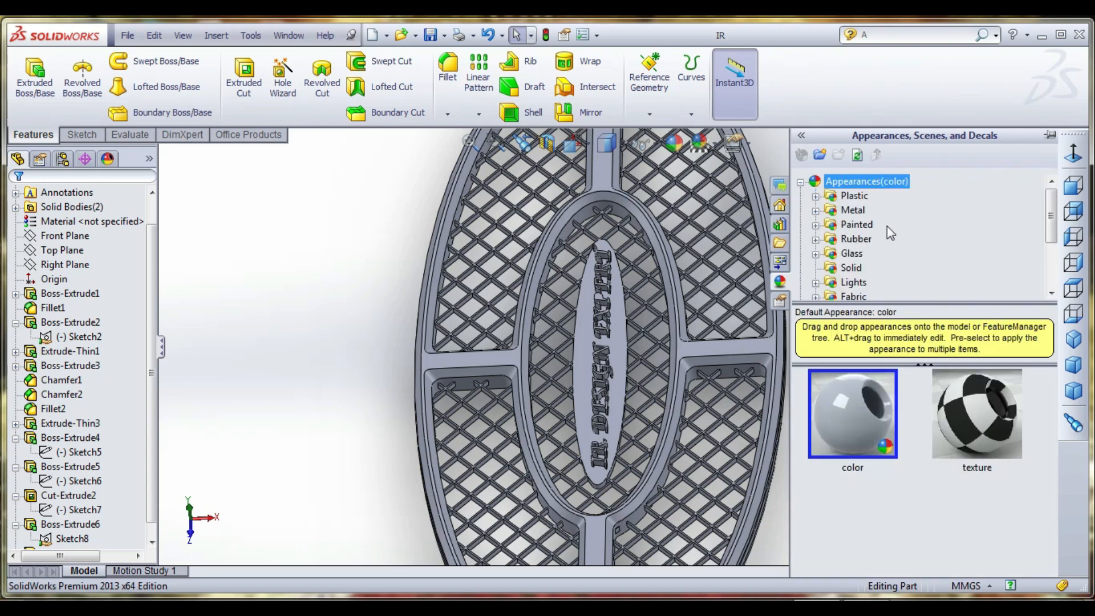
pyautogui.click(859, 226)
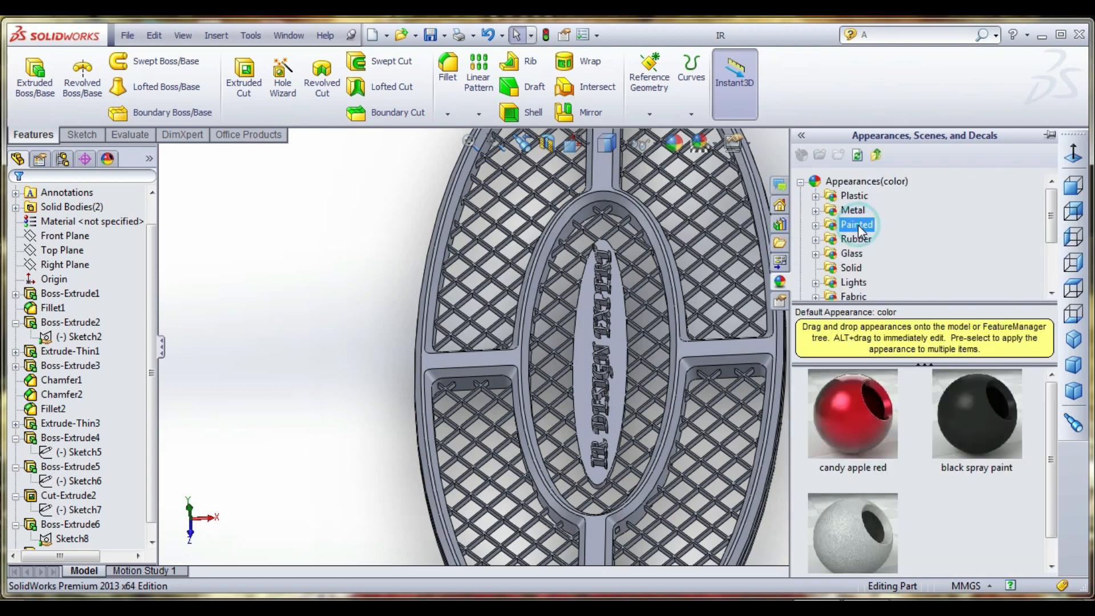
pyautogui.moveTo(861, 408); pyautogui.dragTo(781, 405)
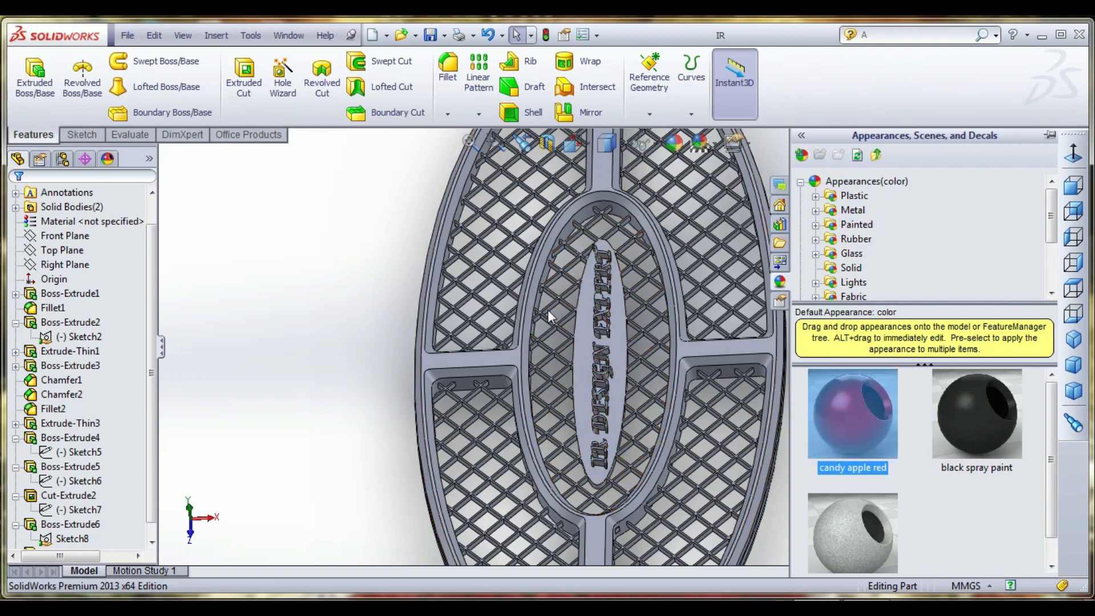
# - Select the top faces of the raised letters I, R, D, E and S on the central plate
pyautogui.scroll(4, 614, 349)
pyautogui.scroll(-10, 636, 369)
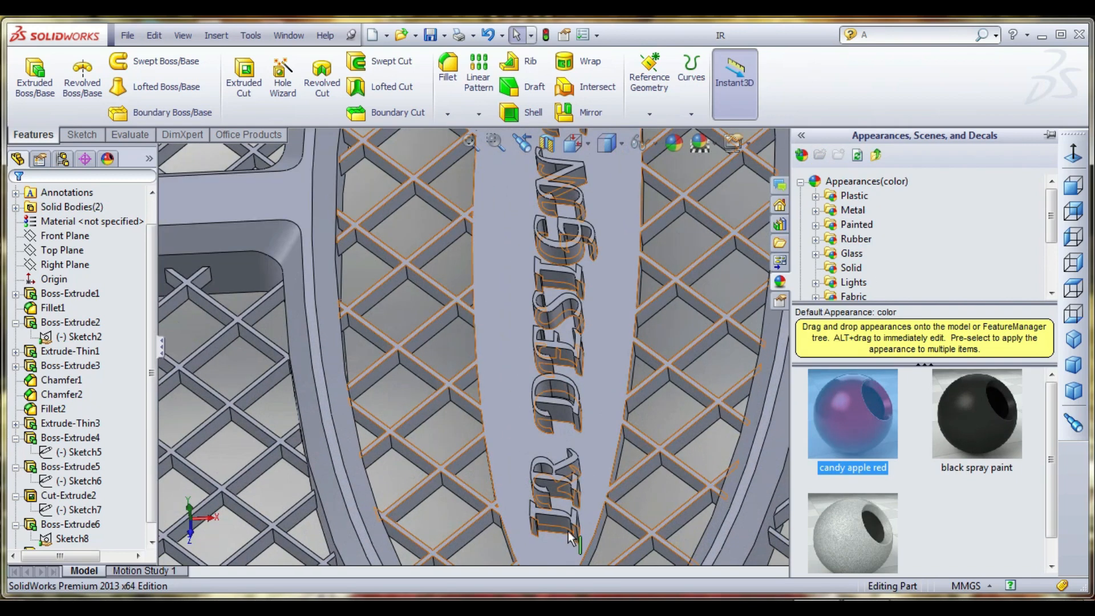
pyautogui.scroll(-2, 571, 537)
pyautogui.click(532, 484)
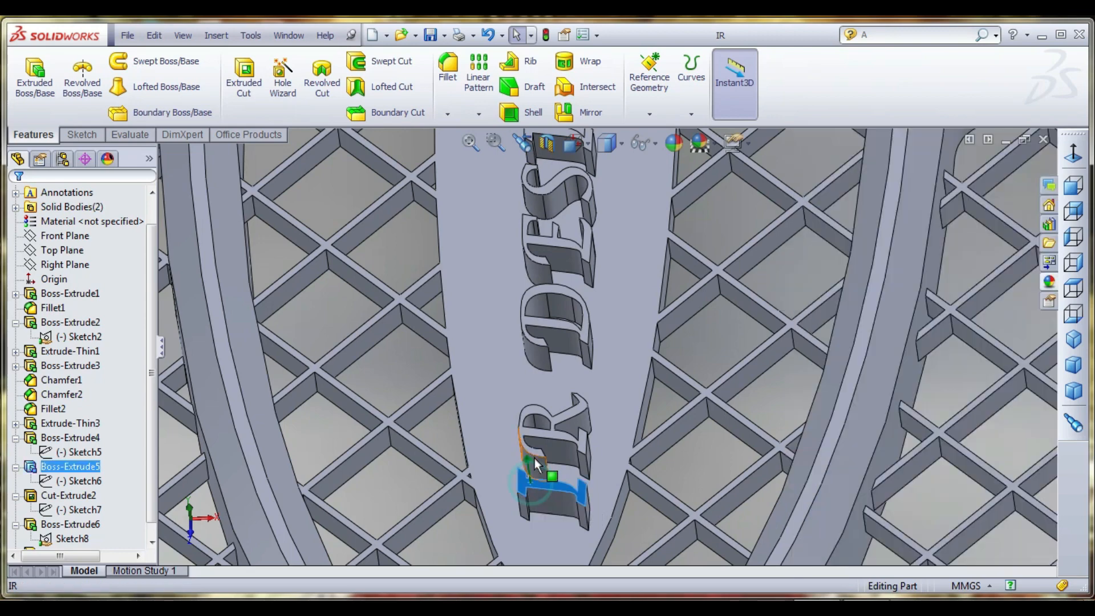
pyautogui.keyDown('ctrl'); pyautogui.click(542, 434); pyautogui.keyUp('ctrl')
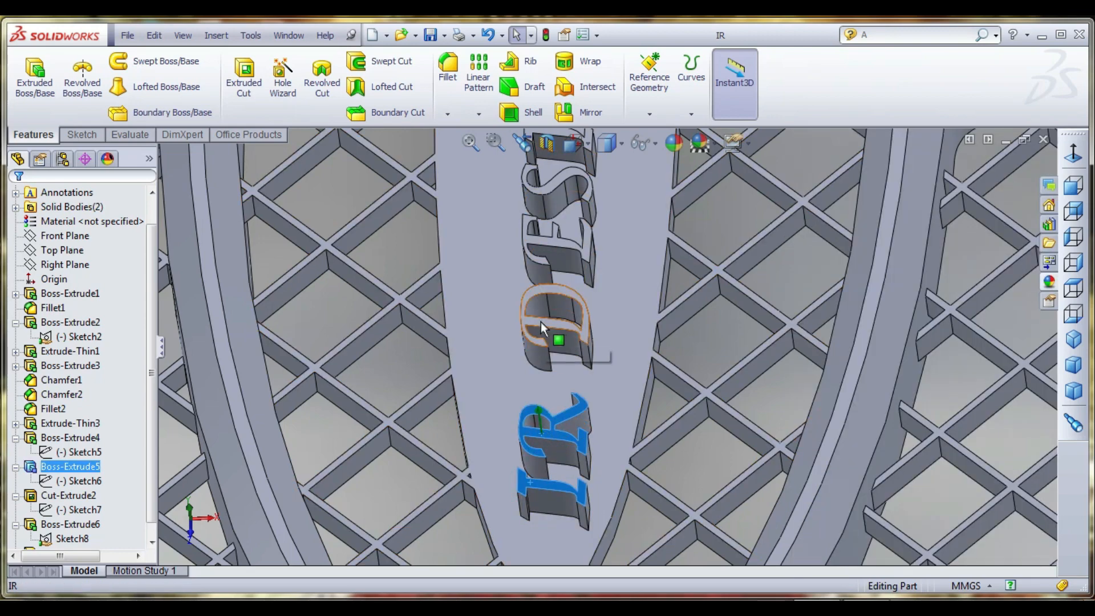
pyautogui.keyDown('ctrl'); pyautogui.click(541, 322); pyautogui.keyUp('ctrl')
pyautogui.keyDown('ctrl'); pyautogui.click(537, 259); pyautogui.keyUp('ctrl')
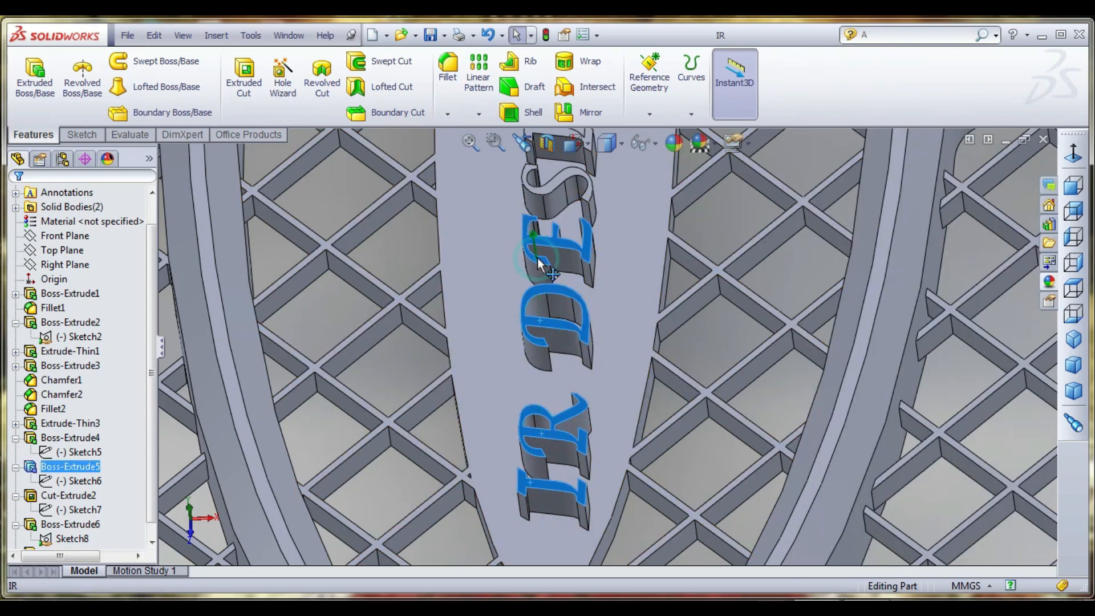
pyautogui.keyDown('ctrl'); pyautogui.click(550, 192); pyautogui.keyUp('ctrl')
pyautogui.scroll(3, 553, 343)
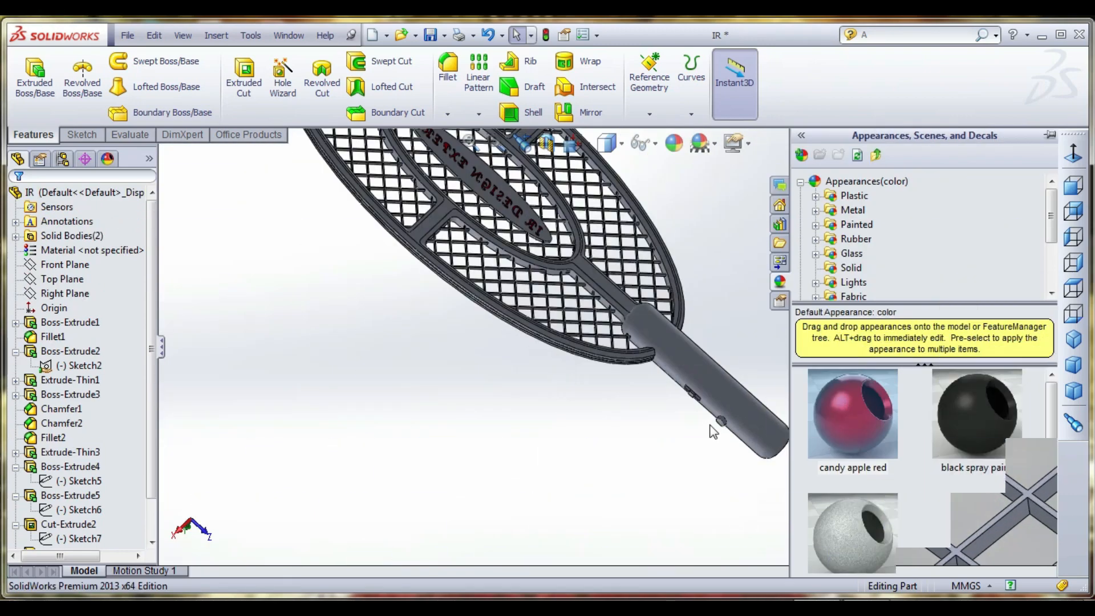
# - Select the exposed top and side faces of the small block in the handle's rectangular recess
pyautogui.scroll(-5, 713, 411)
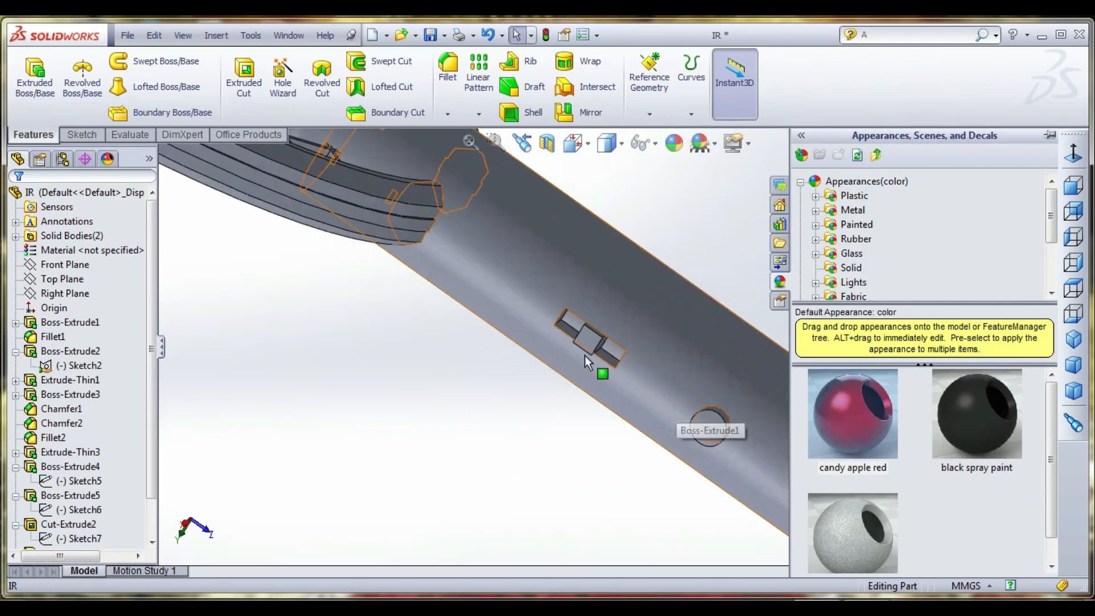
pyautogui.click(587, 340)
pyautogui.scroll(-4, 604, 353)
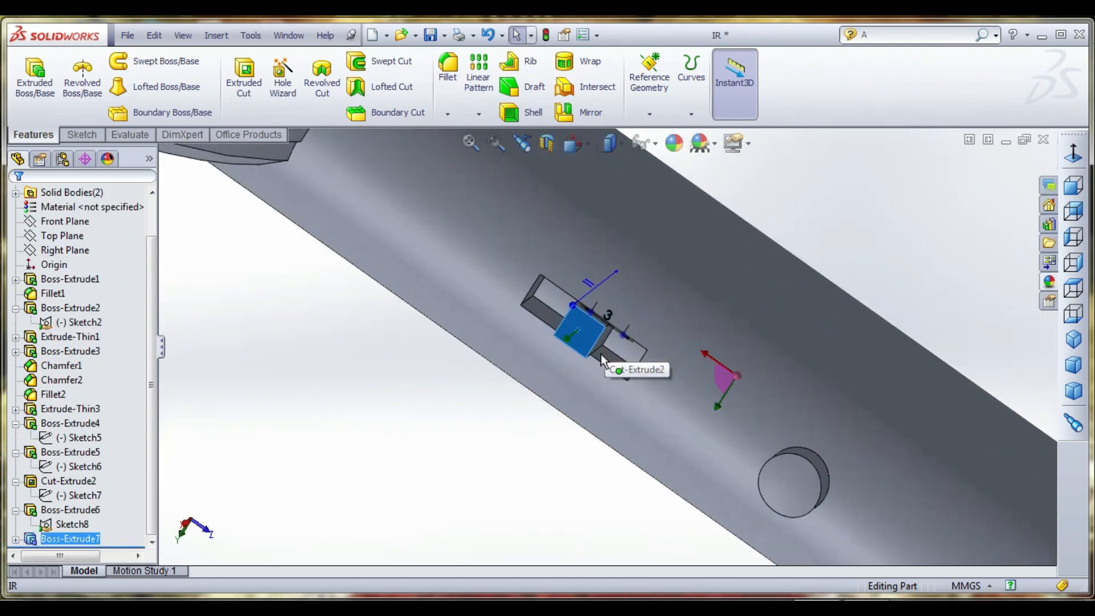
pyautogui.scroll(-3, 603, 327)
pyautogui.scroll(-2, 599, 290)
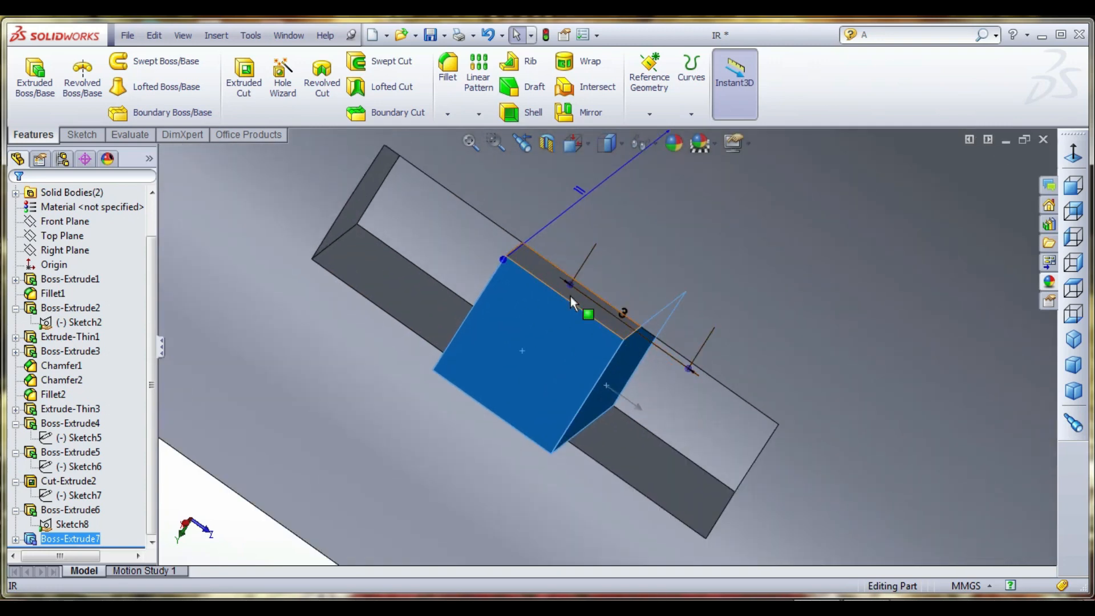
pyautogui.click(550, 278)
pyautogui.moveTo(549, 276); pyautogui.dragTo(446, 406, button='middle')
pyautogui.moveTo(561, 408); pyautogui.dragTo(568, 327, button='middle')
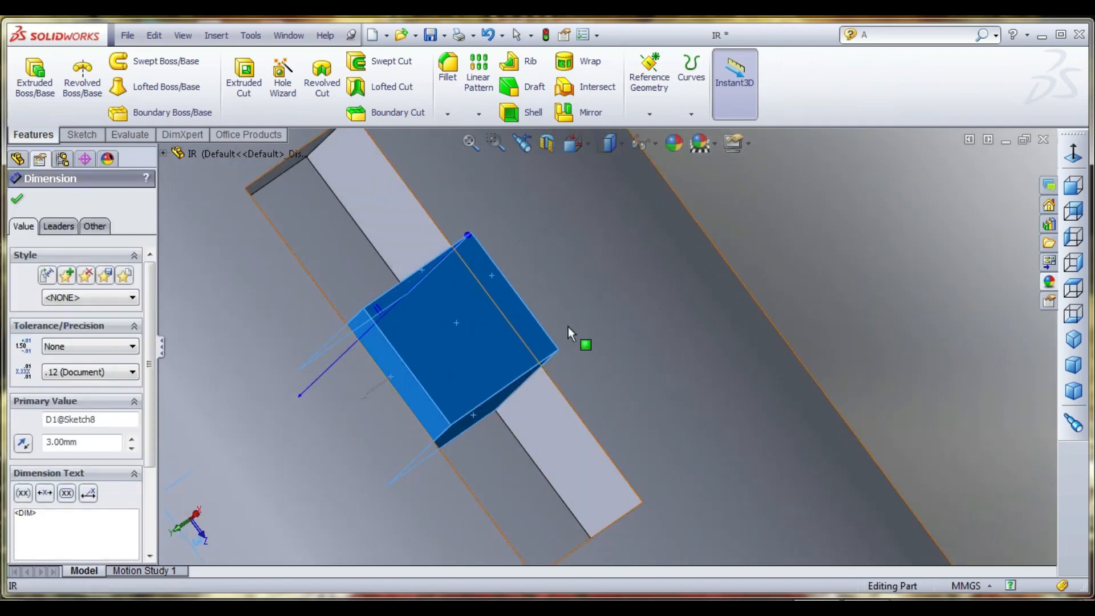
# - Add the round button's faces to the selection and apply the candy apple red appearance to both buttons
pyautogui.scroll(5, 587, 338)
pyautogui.scroll(-2, 690, 492)
pyautogui.click(637, 400)
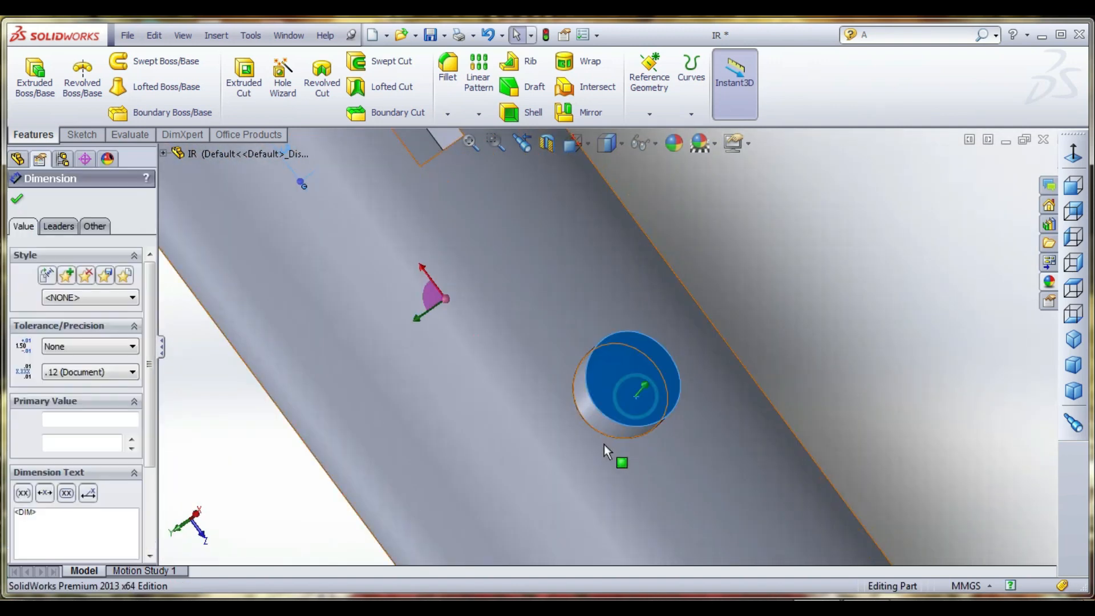
pyautogui.click(1049, 282)
pyautogui.moveTo(866, 415); pyautogui.dragTo(630, 393)
pyautogui.scroll(5, 645, 433)
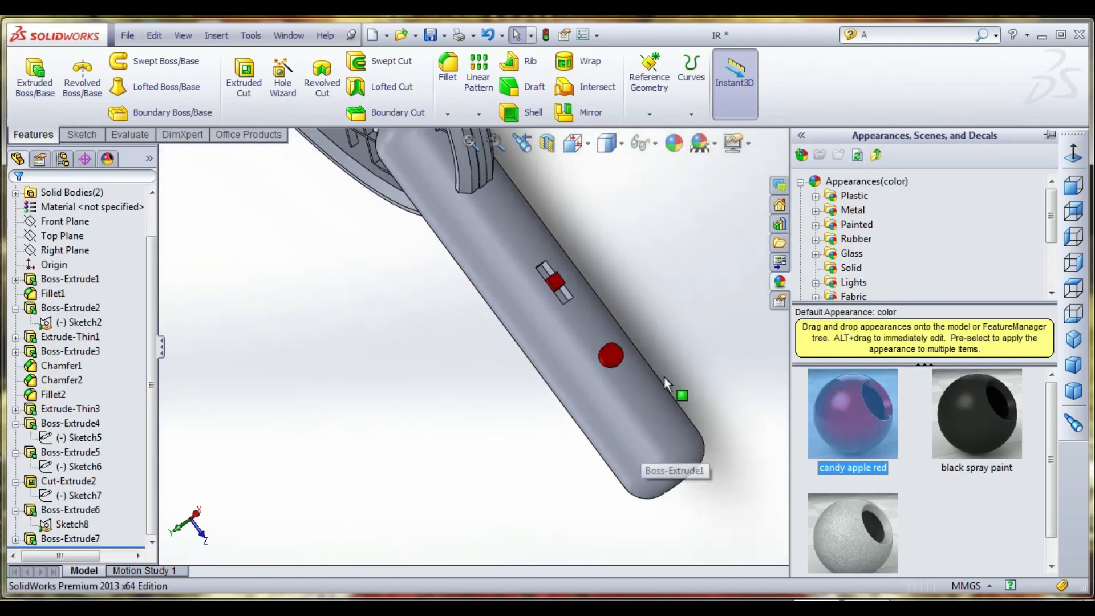
# - Start a constant-radius fillet on the frame's inner edge along the upper spine and set its radius to 2 mm
pyautogui.scroll(5, 664, 377)
pyautogui.moveTo(604, 354); pyautogui.dragTo(653, 337, button='middle')
pyautogui.scroll(3, 647, 349)
pyautogui.scroll(-5, 626, 321)
pyautogui.scroll(7, 622, 502)
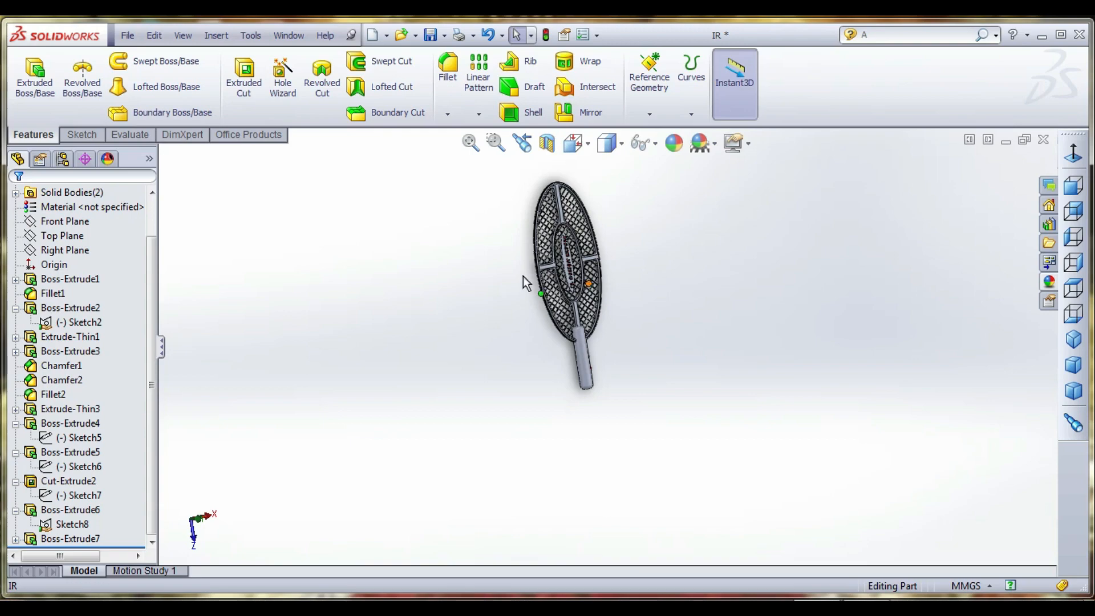
pyautogui.scroll(-8, 522, 276)
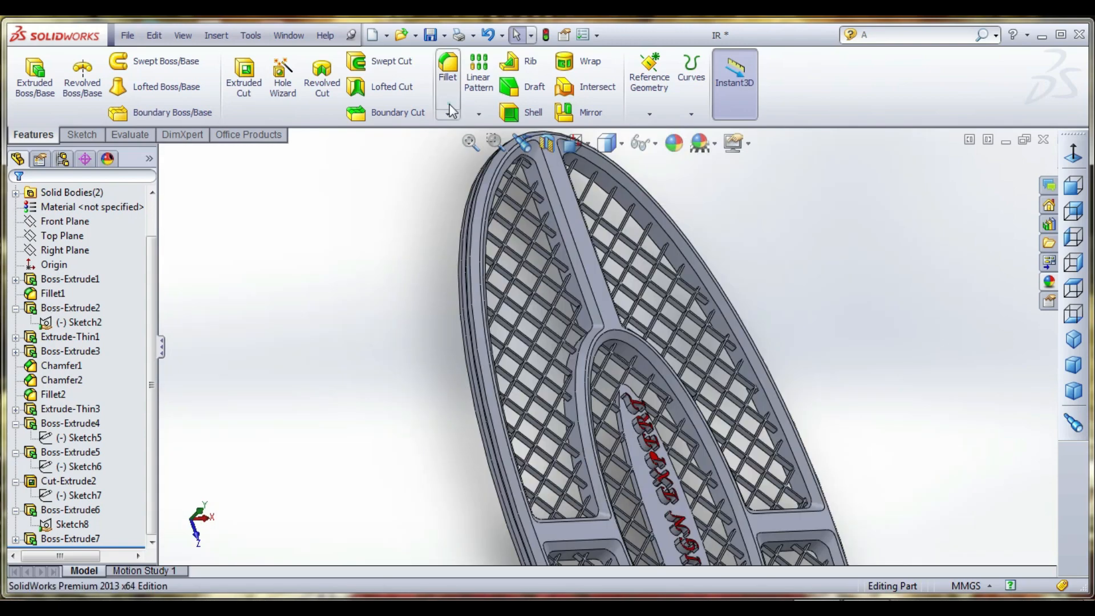
pyautogui.click(447, 68)
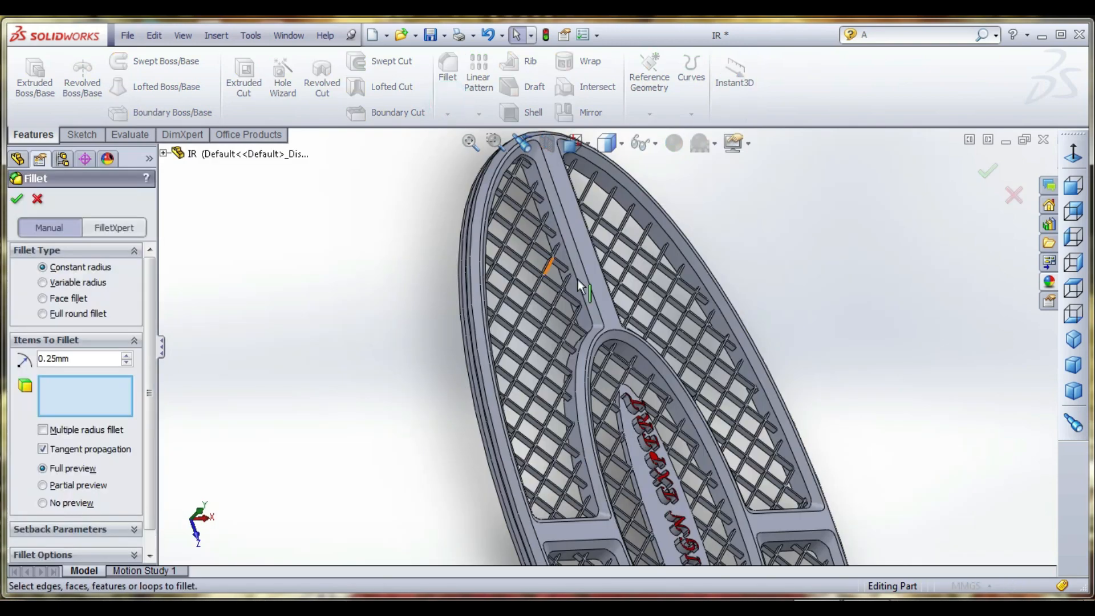
pyautogui.scroll(-3, 593, 309)
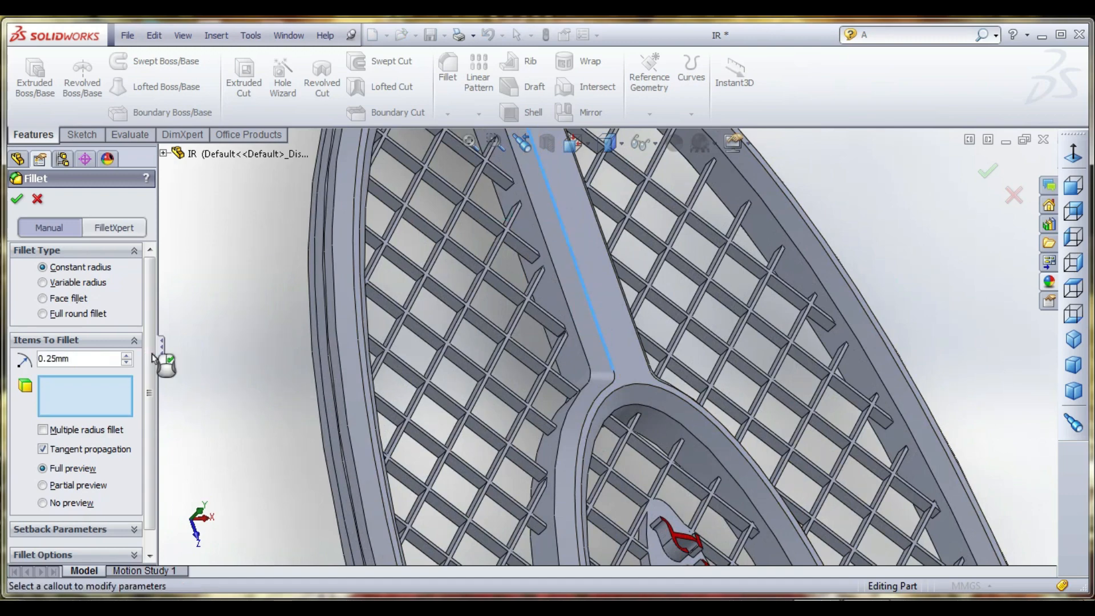
pyautogui.click(94, 359)
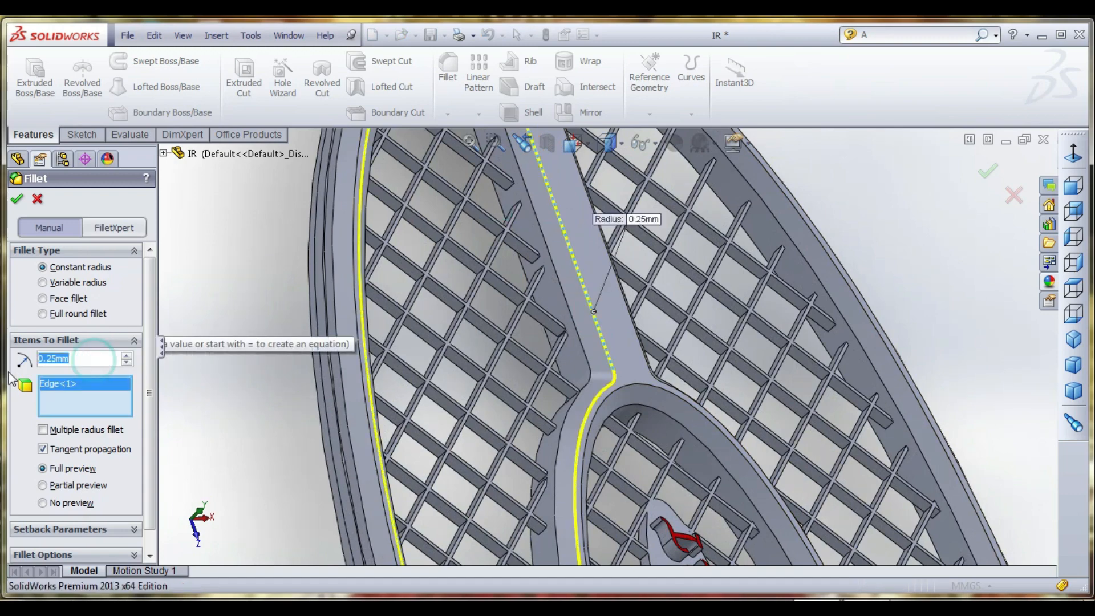
pyautogui.write('.5')
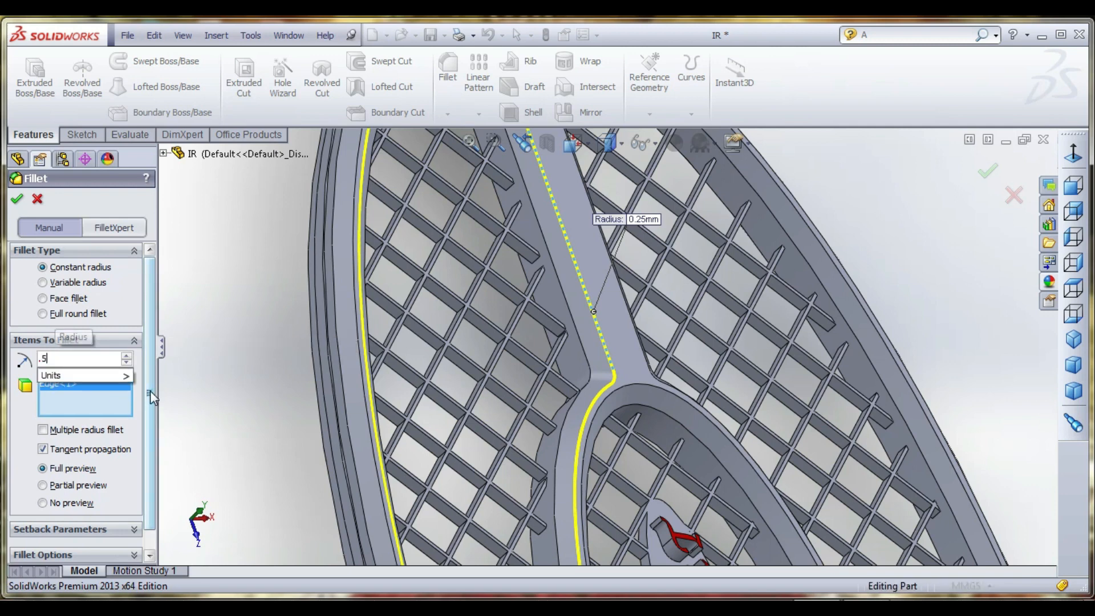
pyautogui.press('Return')
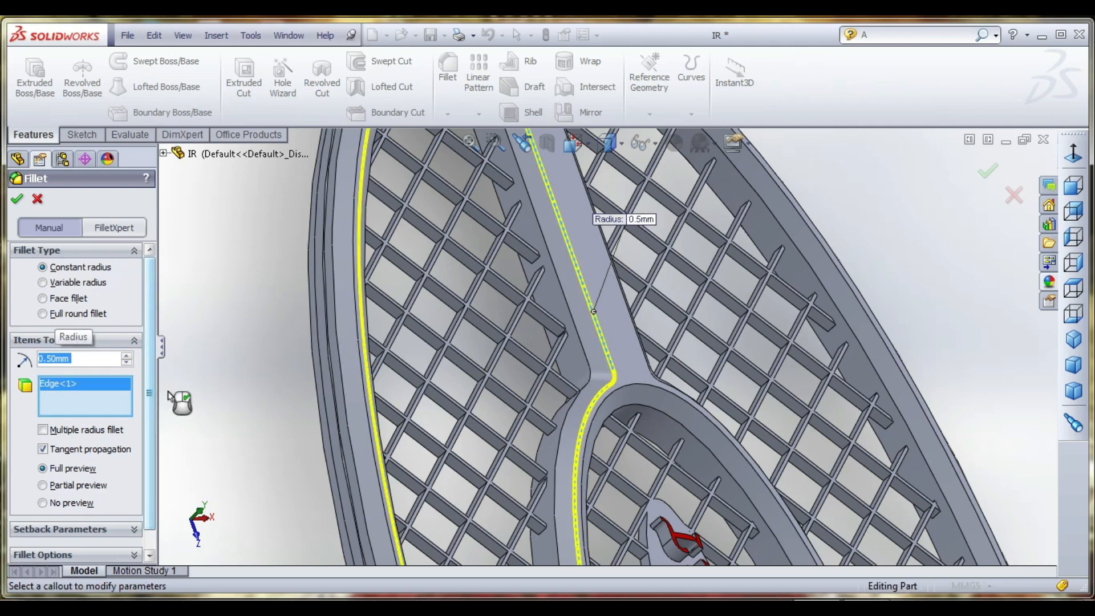
pyautogui.write('1')
pyautogui.press('Return')
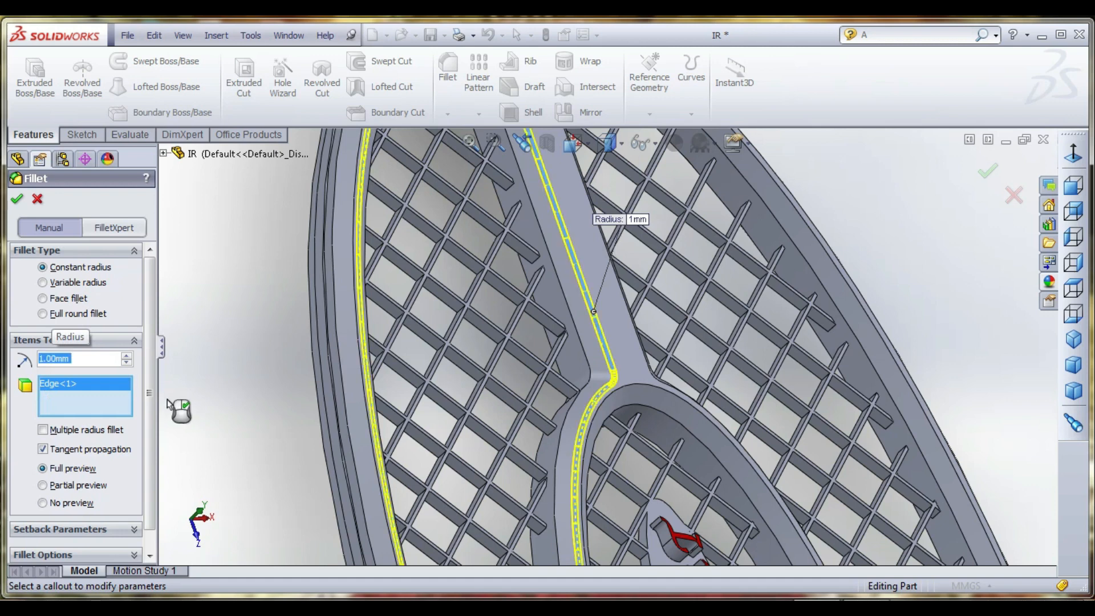
pyautogui.write('2')
pyautogui.press('Return')
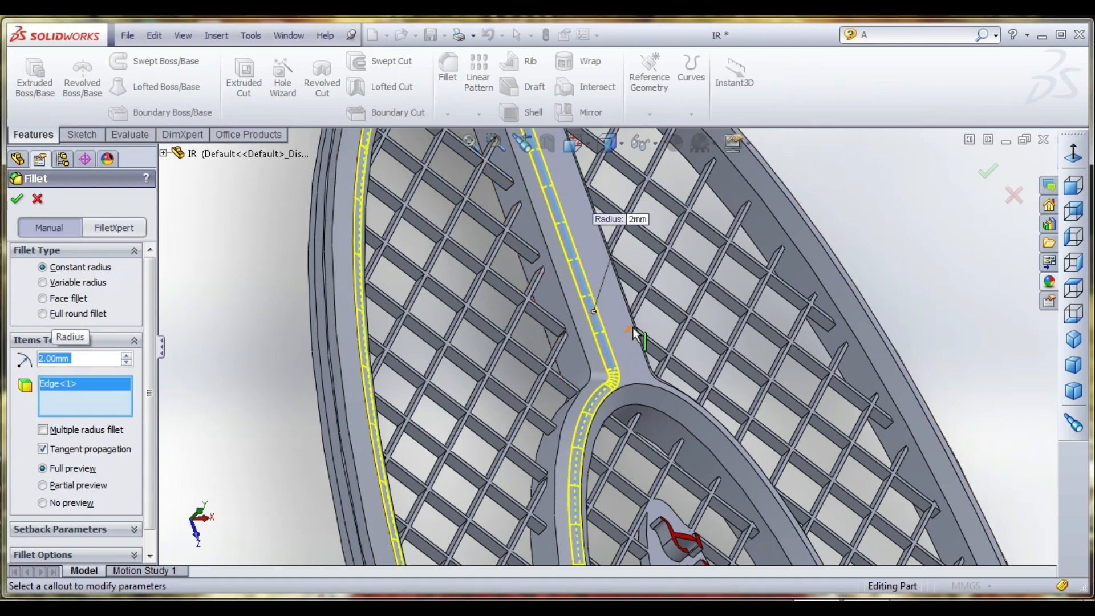
# - Add the remaining opening edges on the front and back of the racket frame and apply the 2 mm fillet
pyautogui.click(588, 361)
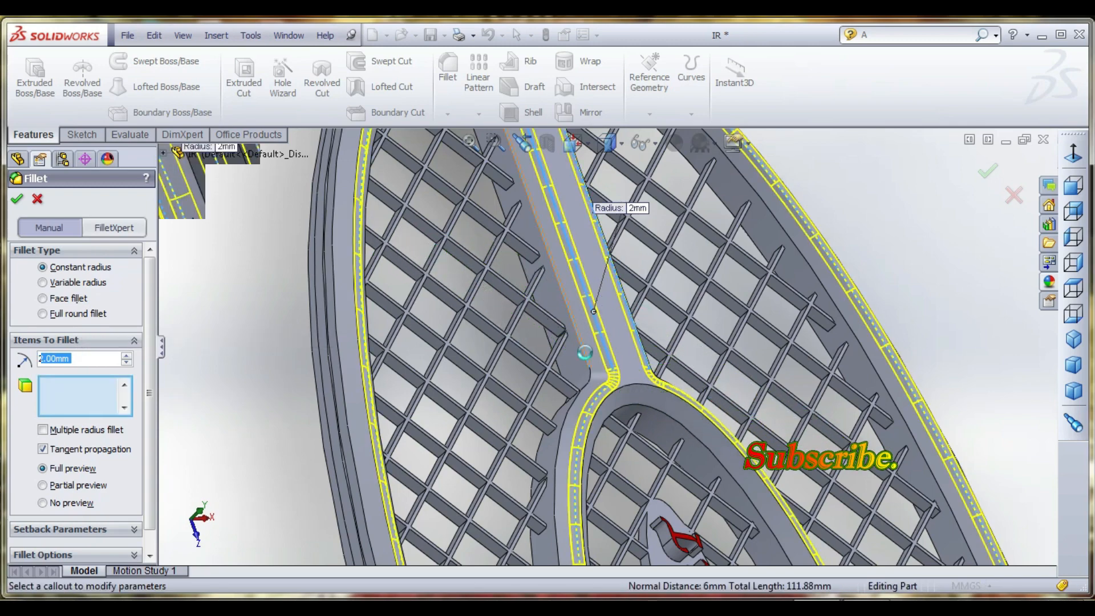
pyautogui.moveTo(585, 352); pyautogui.dragTo(705, 209, button='middle')
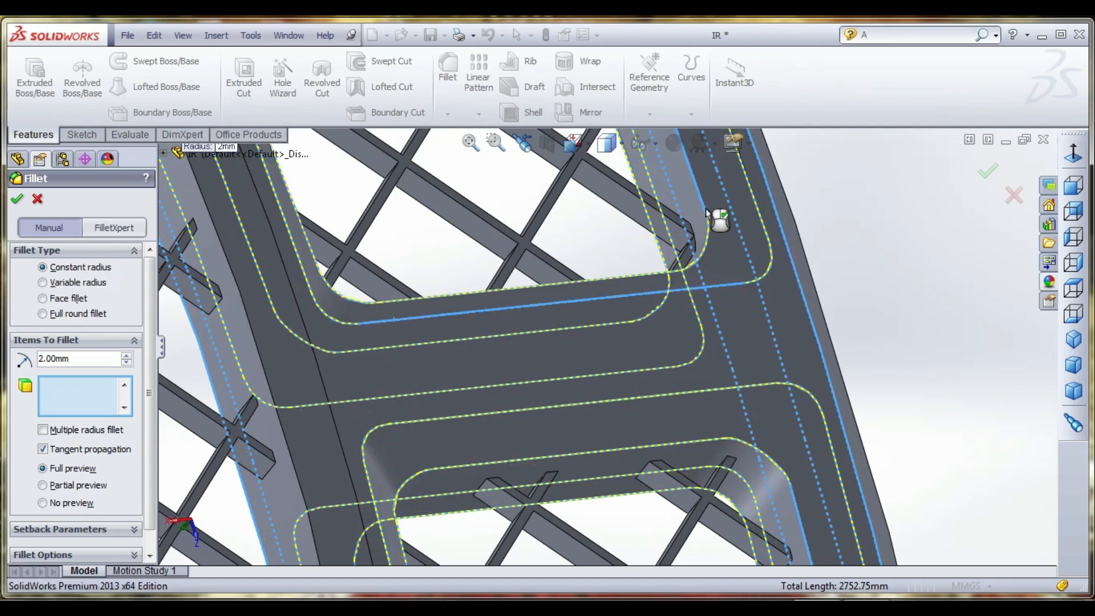
pyautogui.click(706, 209)
pyautogui.scroll(10, 716, 210)
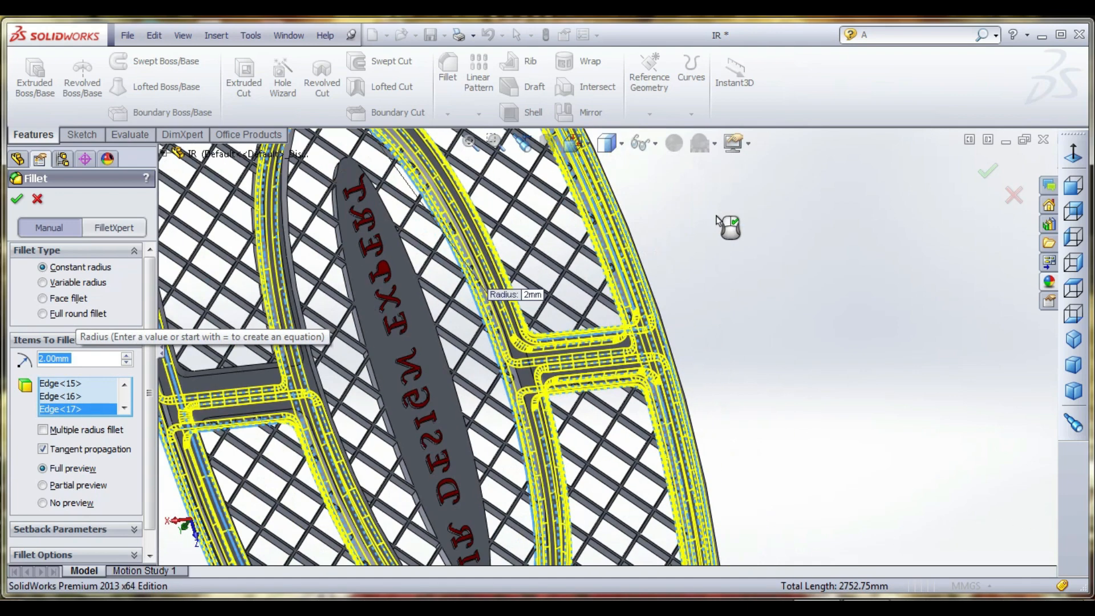
pyautogui.click(15, 200)
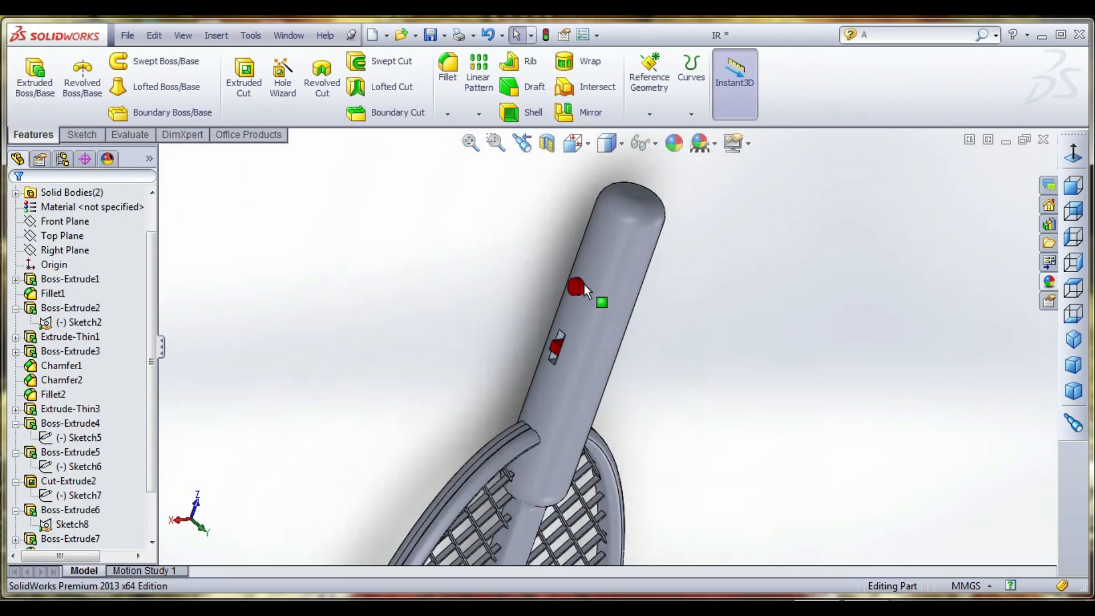
# - Examine the rounded frame, cross ribs and central lettering from the front and at an angle
pyautogui.scroll(7, 599, 328)
pyautogui.moveTo(601, 332); pyautogui.dragTo(656, 450, button='middle')
pyautogui.scroll(-4, 573, 480)
pyautogui.moveTo(573, 480); pyautogui.dragTo(756, 385, button='middle')
pyautogui.scroll(-3, 548, 502)
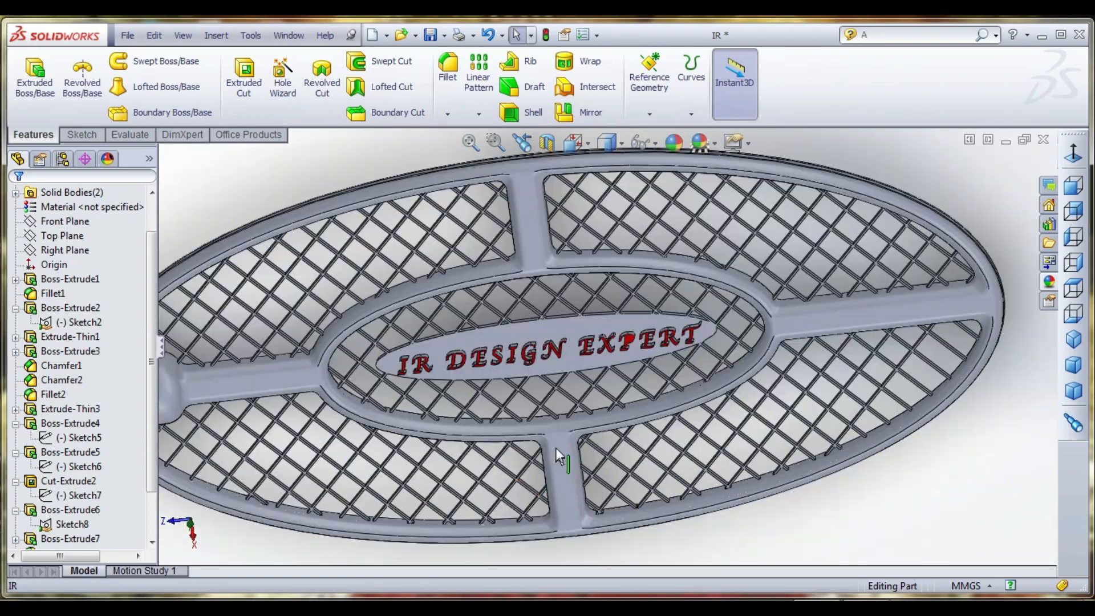
pyautogui.moveTo(556, 447); pyautogui.dragTo(545, 438, button='middle')
pyautogui.scroll(1, 508, 430)
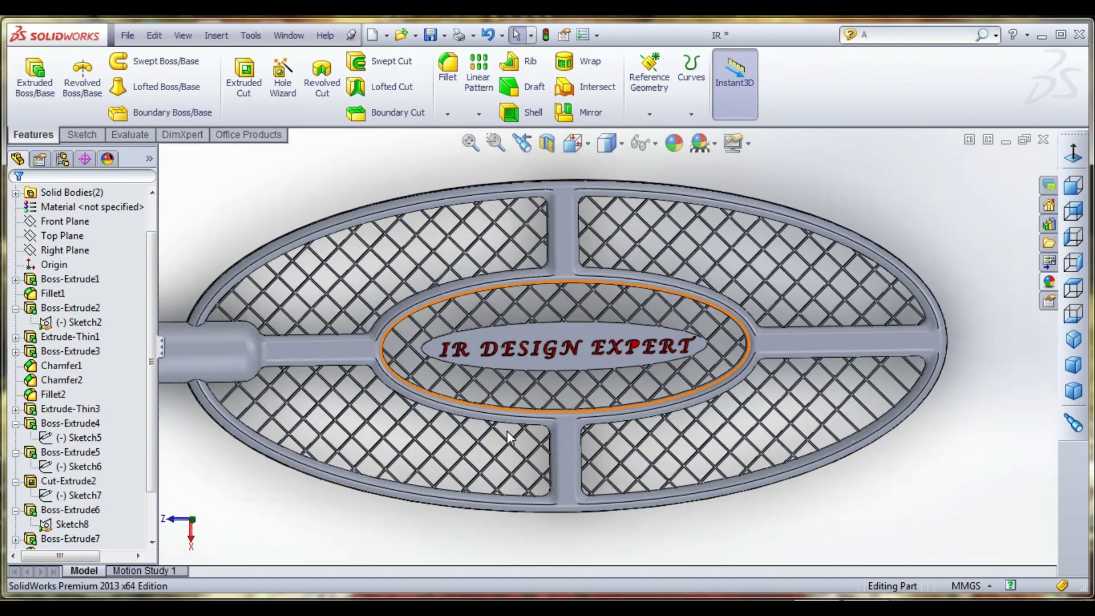
pyautogui.scroll(-3, 507, 430)
pyautogui.scroll(3, 531, 420)
# - Fillet the front and back outline edges of the central lettering plate with a 1 mm radius
pyautogui.moveTo(530, 420); pyautogui.dragTo(515, 366, button='middle')
pyautogui.scroll(-4, 514, 365)
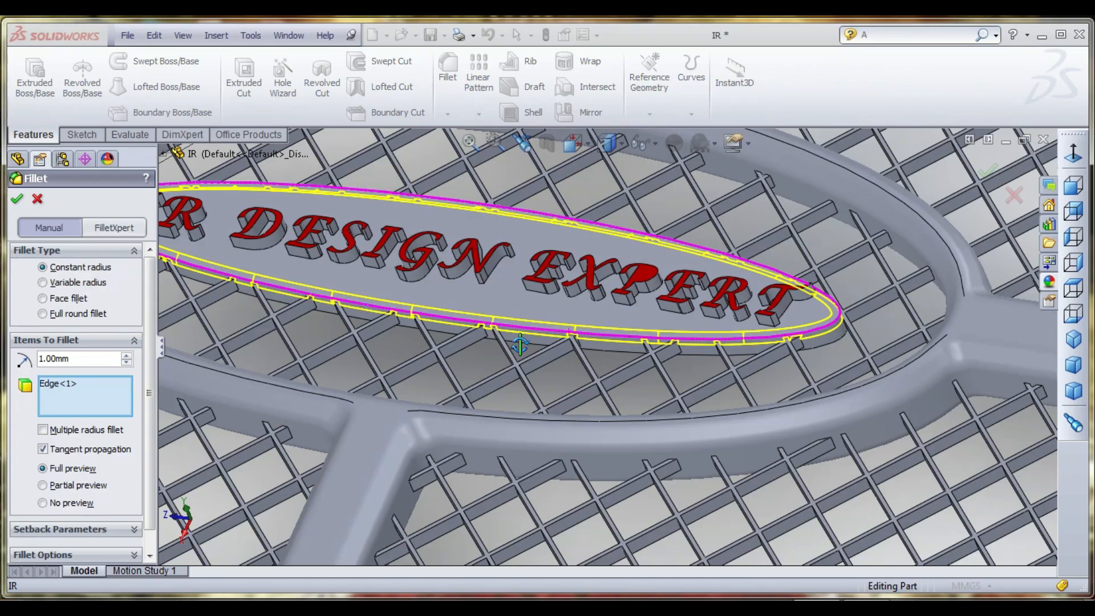
pyautogui.moveTo(513, 365); pyautogui.dragTo(574, 342, button='middle')
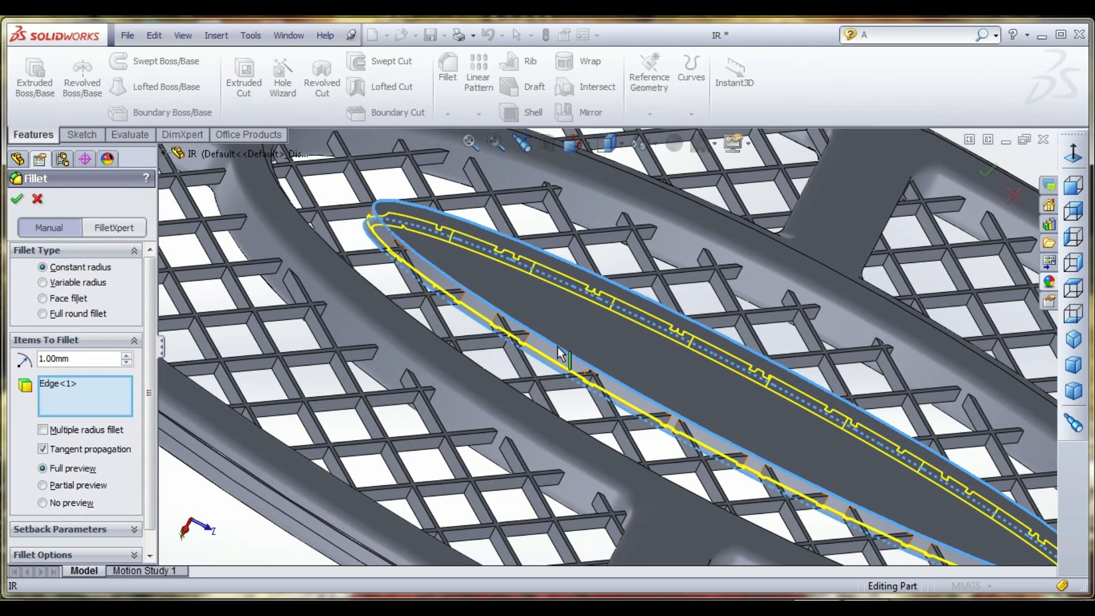
pyautogui.click(561, 355)
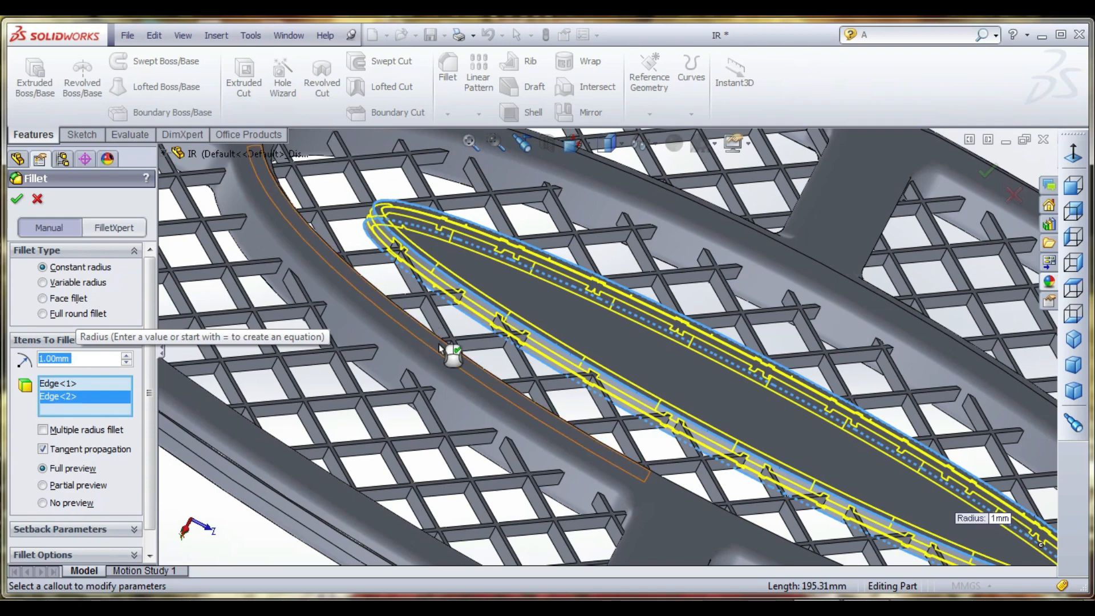
pyautogui.click(17, 198)
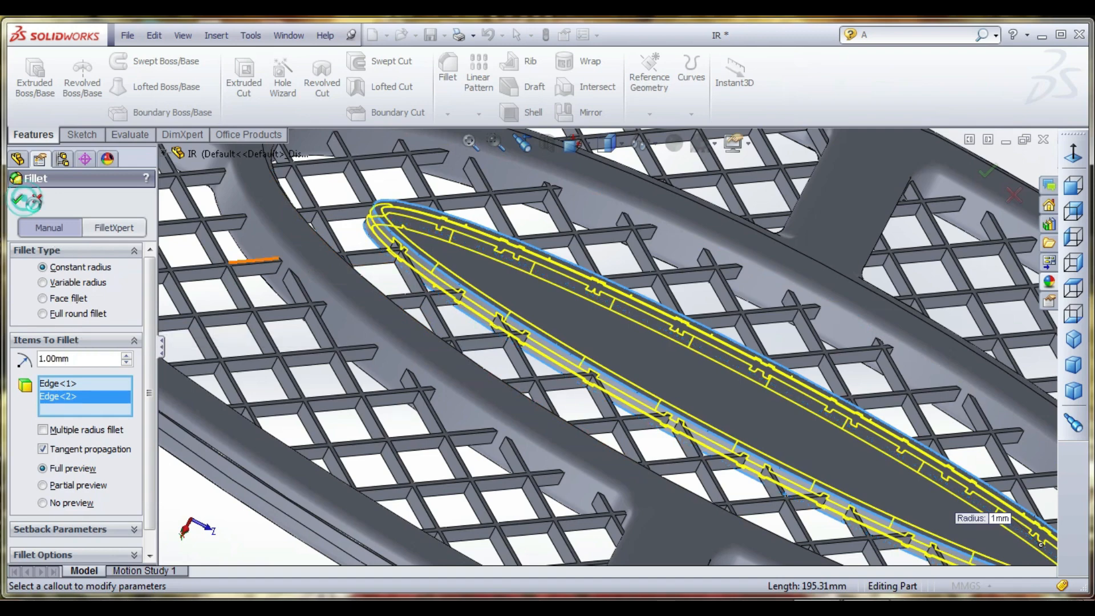
# - Create a reference plane offset 3 mm from the Top Plane
pyautogui.scroll(8, 546, 273)
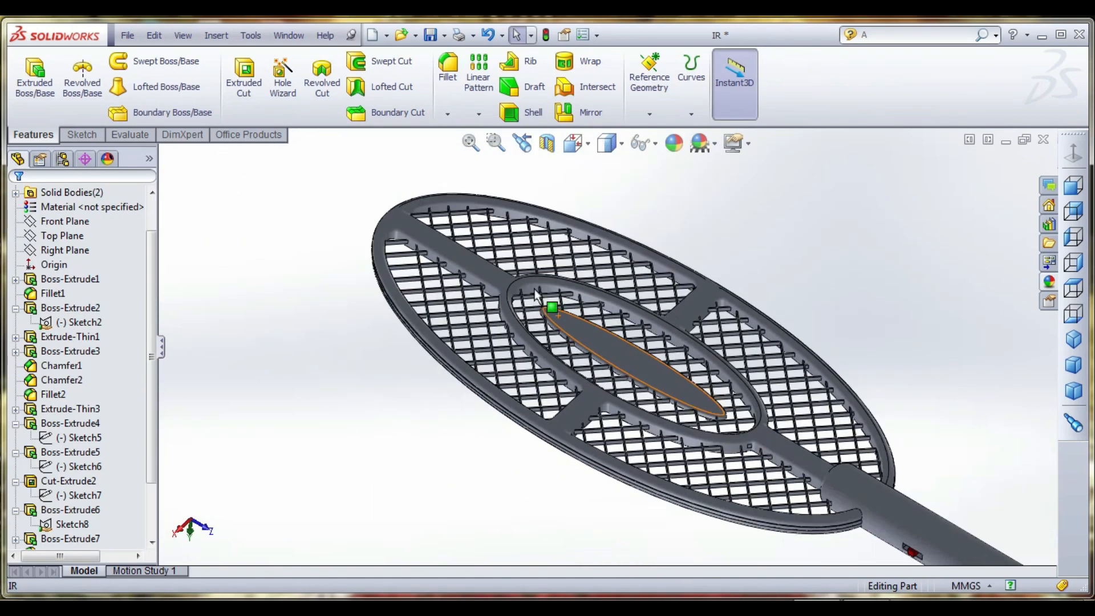
pyautogui.scroll(-1, 515, 275)
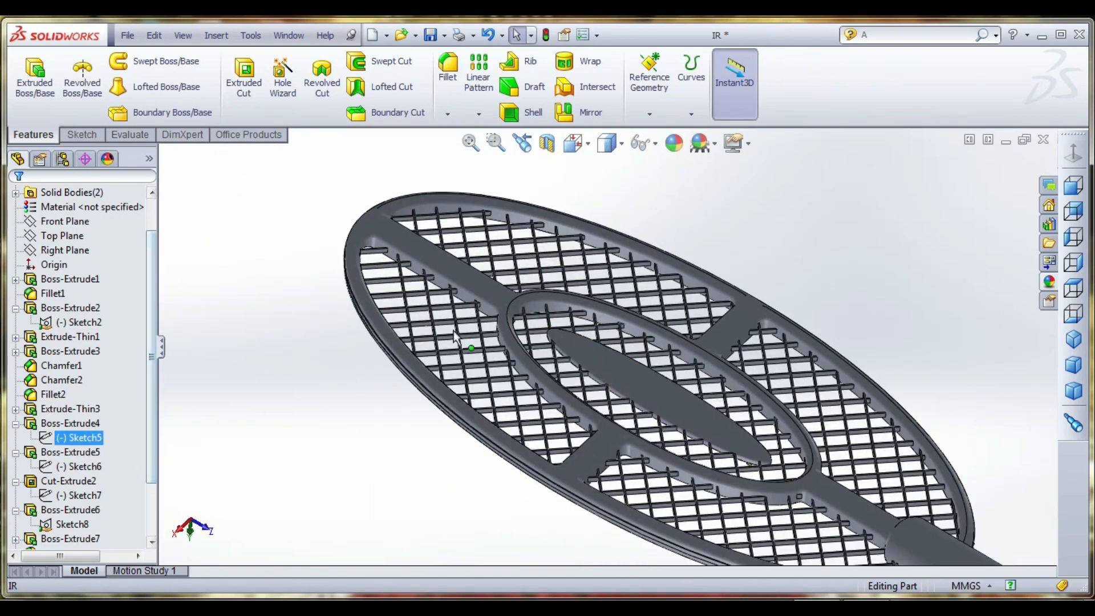
pyautogui.click(74, 235)
pyautogui.moveTo(230, 300); pyautogui.dragTo(410, 275, button='middle')
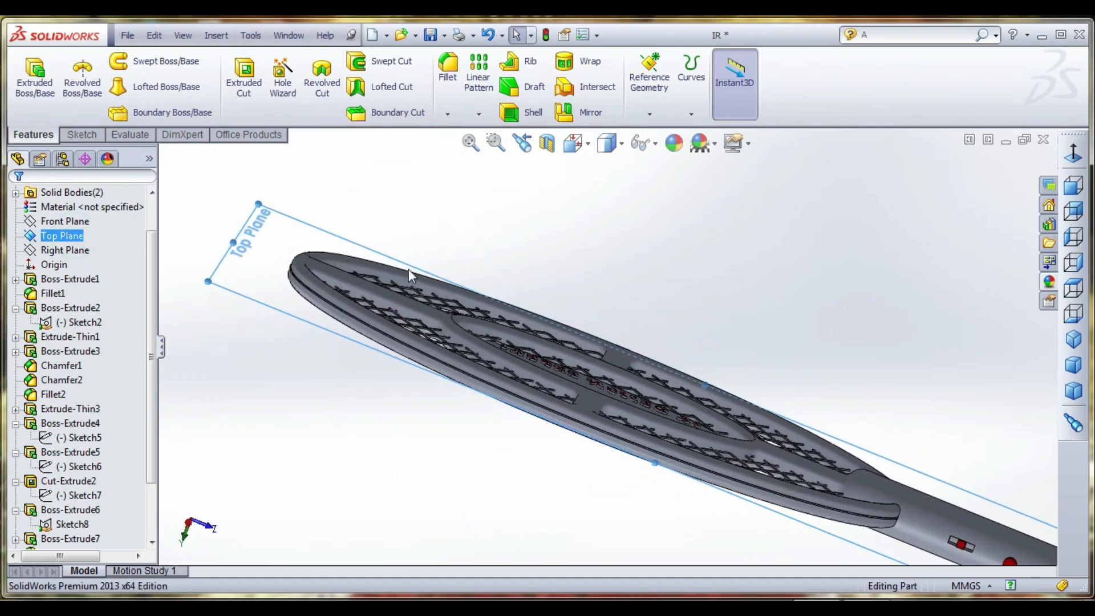
pyautogui.click(83, 136)
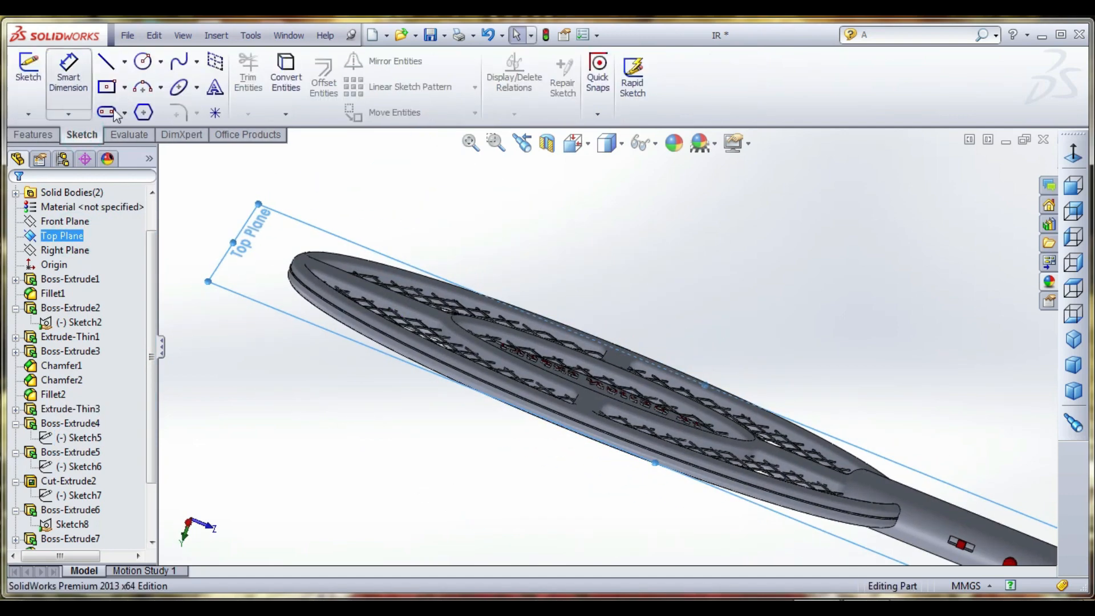
pyautogui.click(51, 136)
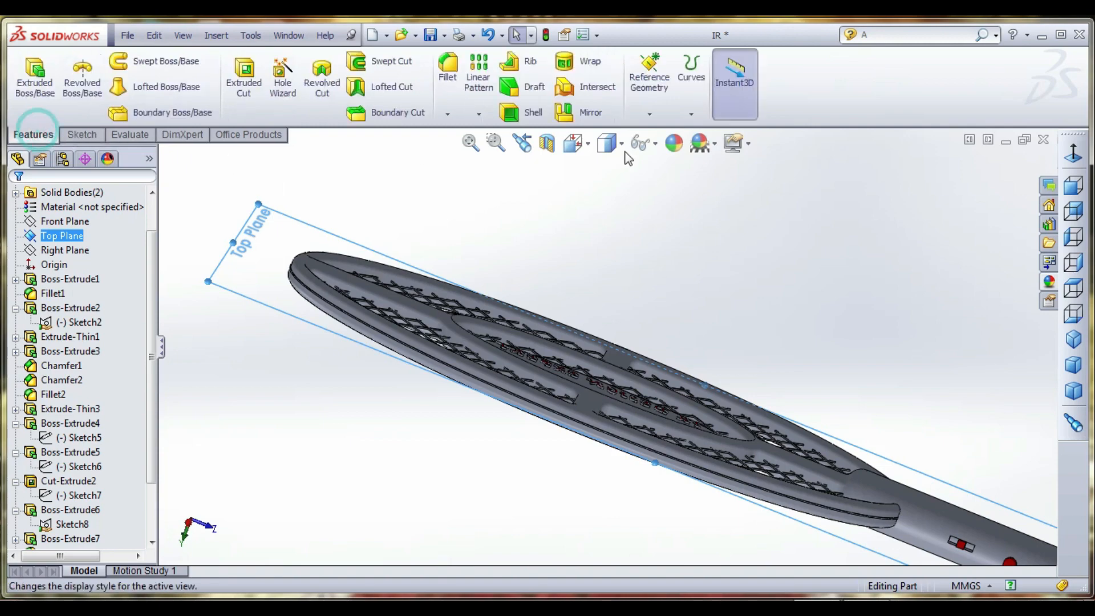
pyautogui.click(650, 114)
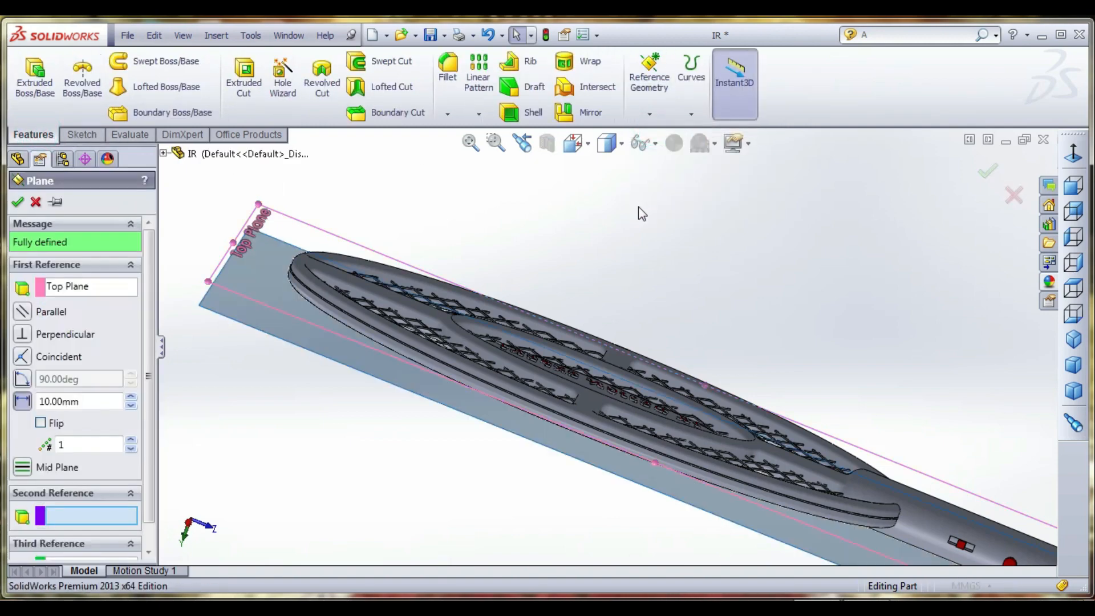
pyautogui.moveTo(462, 343); pyautogui.dragTo(465, 296, button='middle')
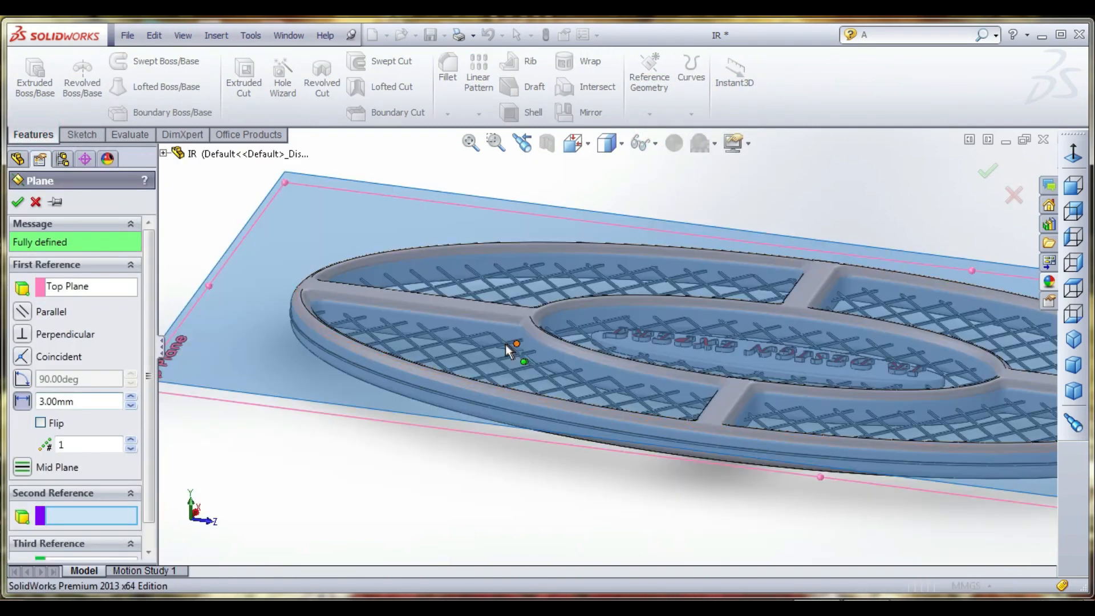
pyautogui.moveTo(507, 342); pyautogui.dragTo(530, 275, button='middle')
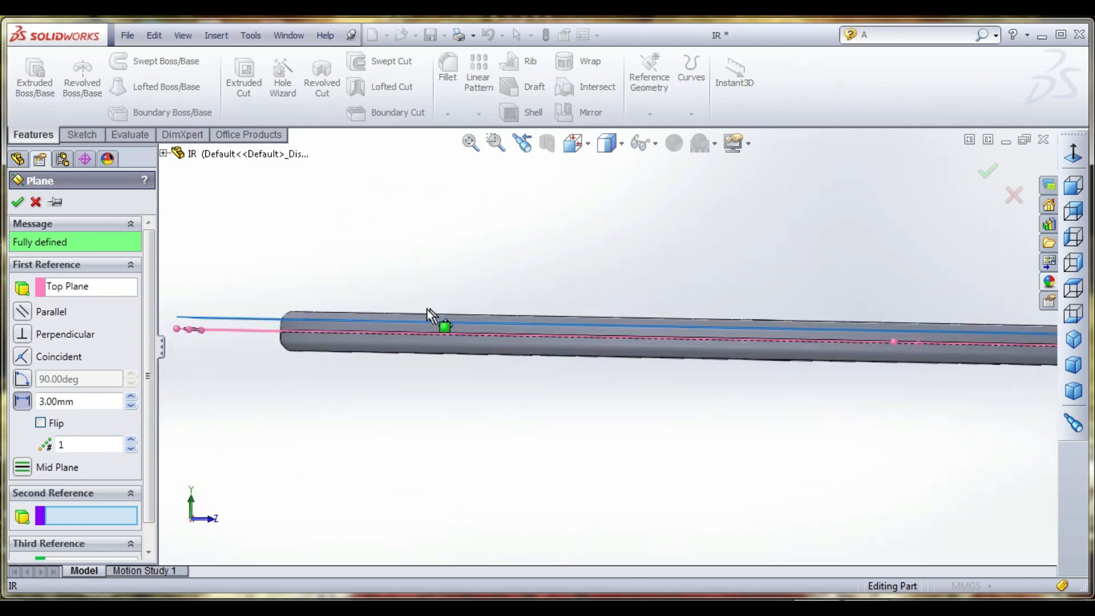
pyautogui.click(17, 202)
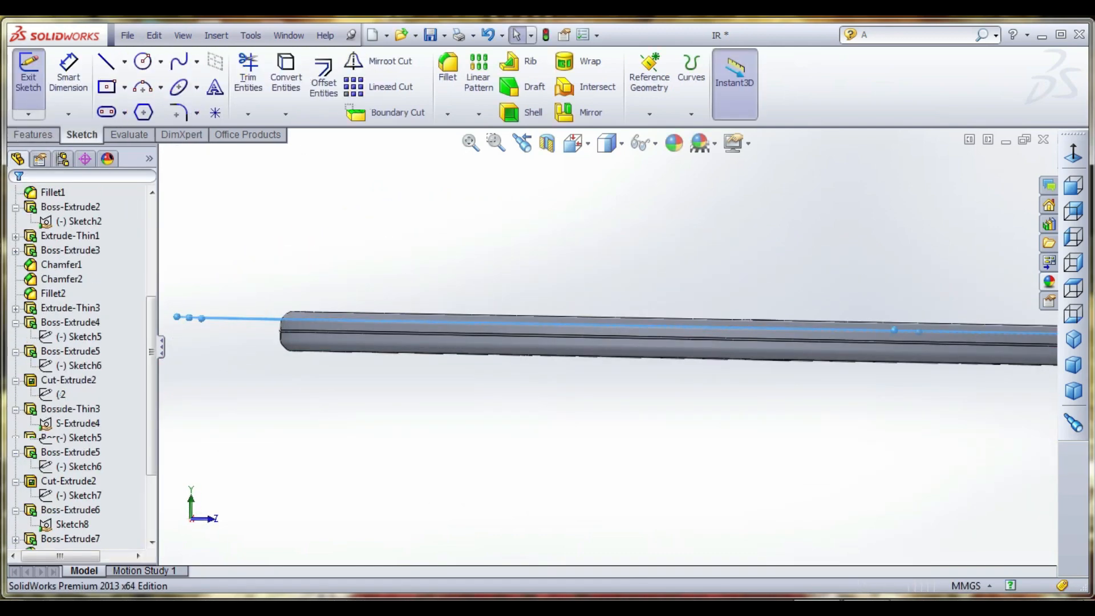
# - Start a sketch on the new offset plane and convert the racket head's outer elliptical edge into it
pyautogui.click(1074, 288)
pyautogui.scroll(-3, 566, 178)
pyautogui.click(287, 78)
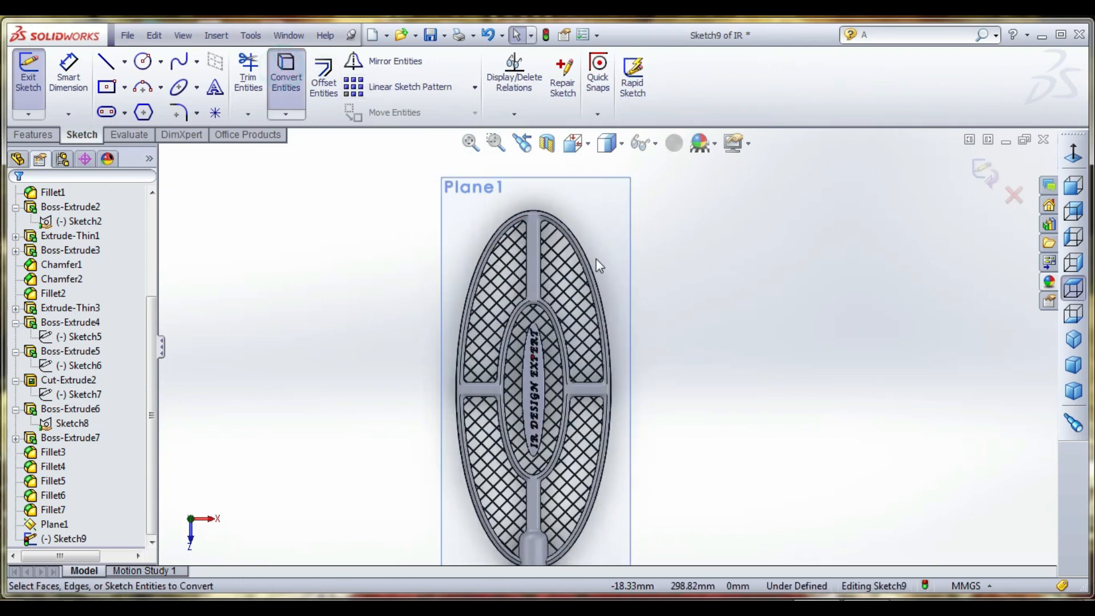
pyautogui.scroll(-1, 599, 265)
pyautogui.click(589, 265)
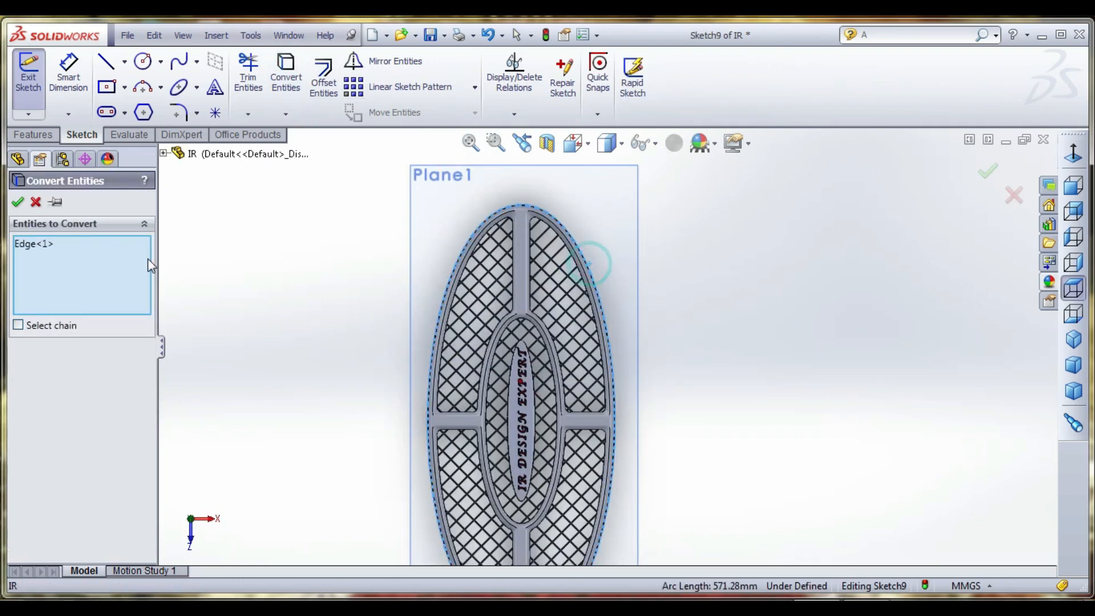
pyautogui.click(18, 201)
# - Draw a vertical centerline along the racket's axis, from above the head's tip about 269 mm down to the handle joint
pyautogui.click(107, 61)
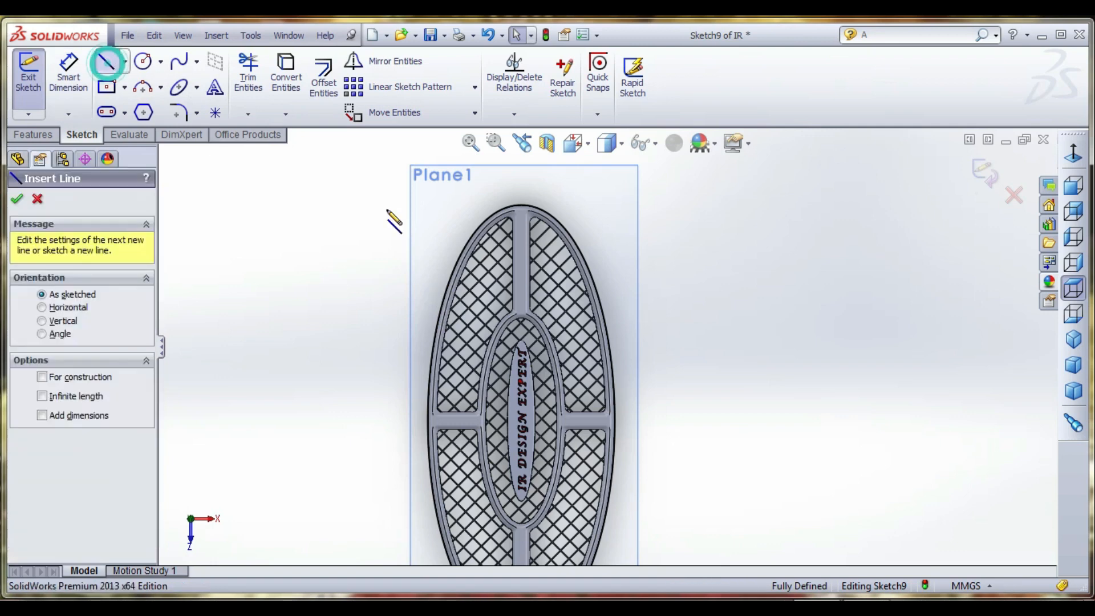
pyautogui.scroll(-3, 502, 211)
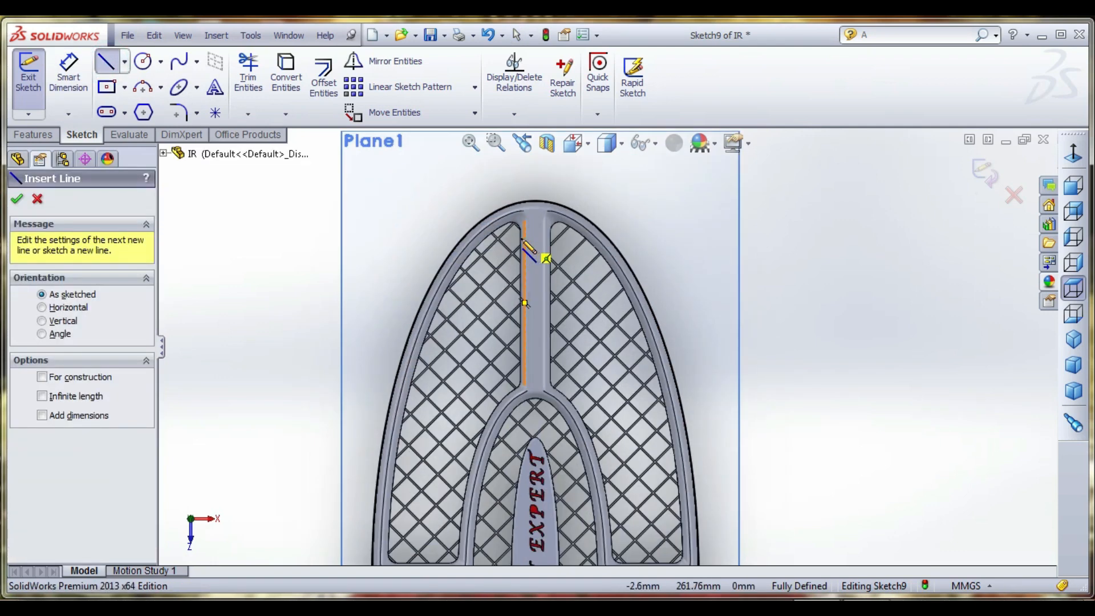
pyautogui.click(125, 61)
pyautogui.click(128, 98)
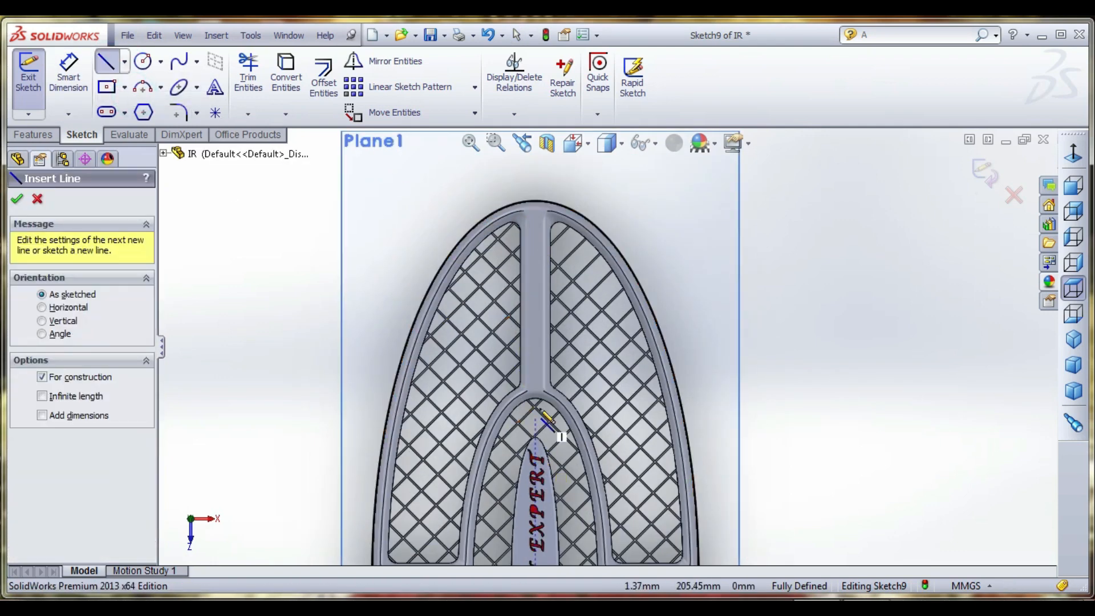
pyautogui.click(536, 347)
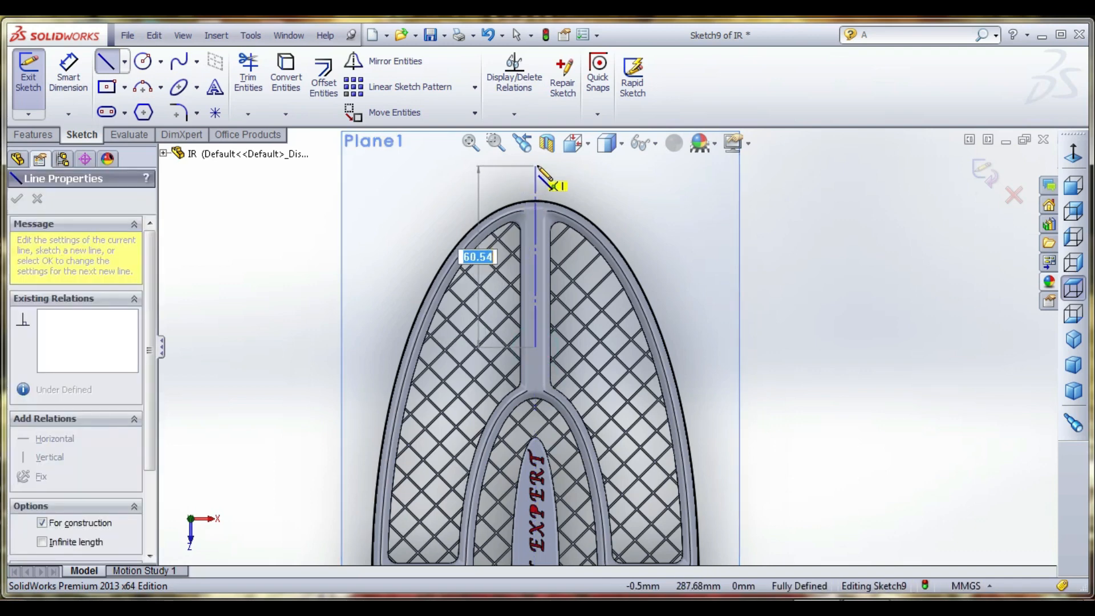
pyautogui.click(536, 158)
pyautogui.scroll(5, 570, 343)
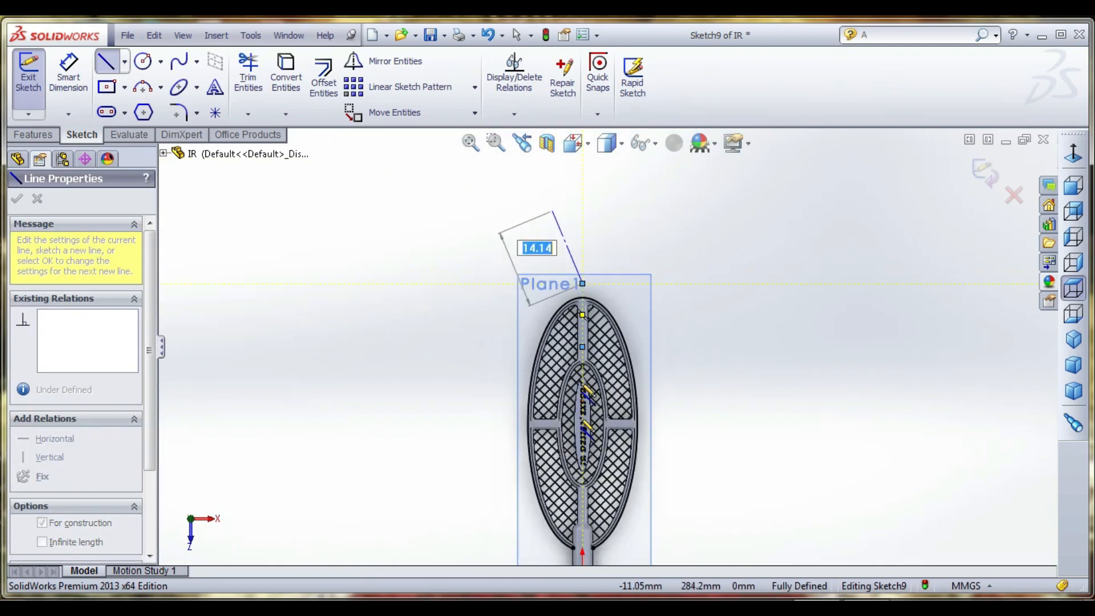
pyautogui.click(582, 556)
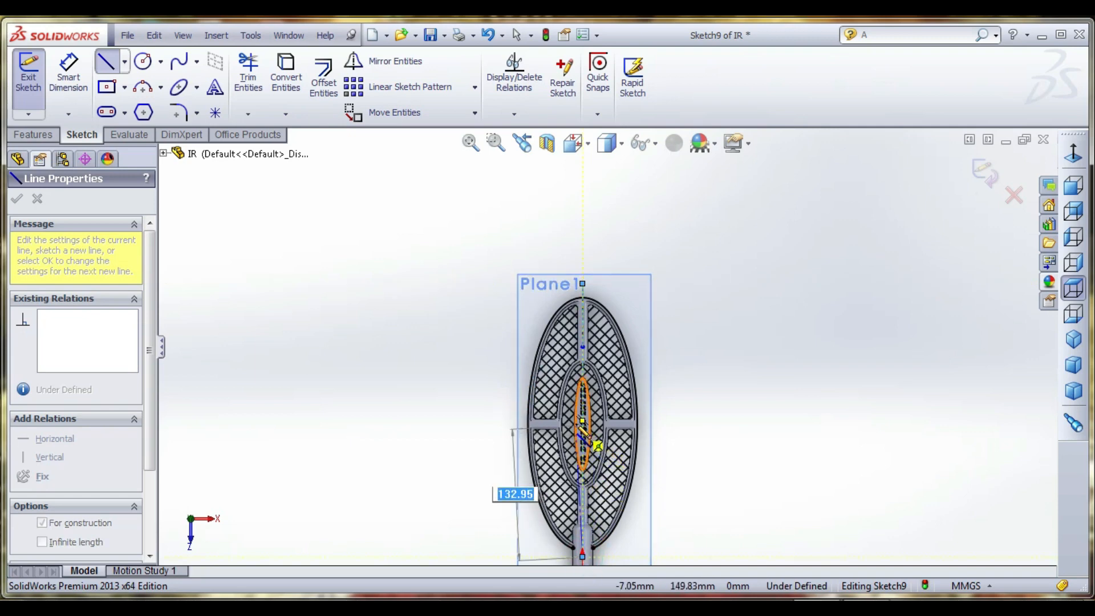
# - Draw a short vertical helper line about 5 mm long across the crossbar on the left half of the head
pyautogui.press('Escape')
pyautogui.scroll(-5, 599, 456)
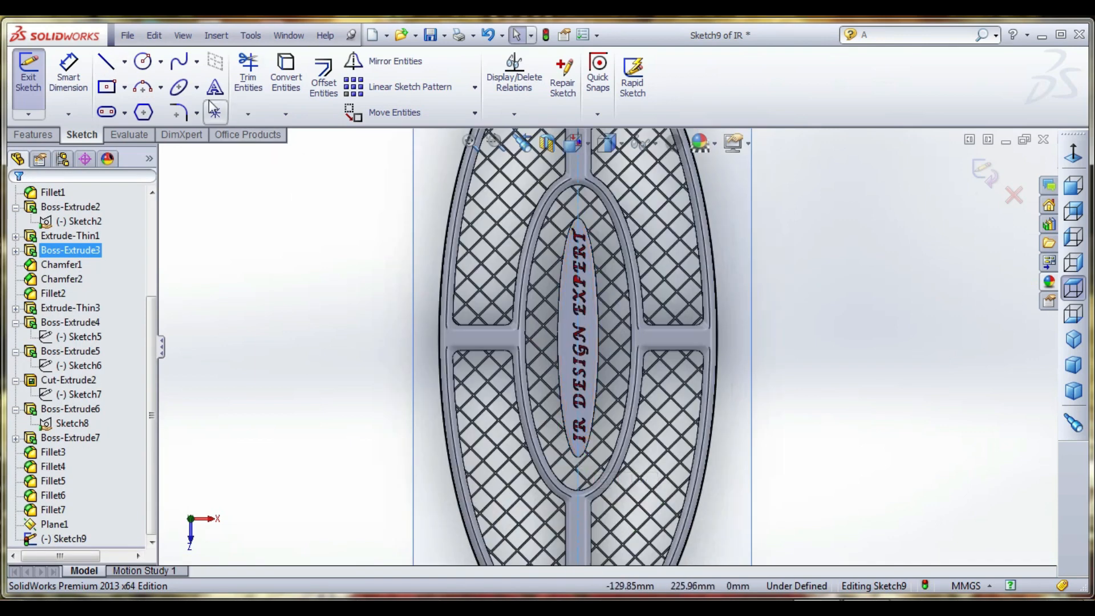
pyautogui.click(124, 62)
pyautogui.click(139, 100)
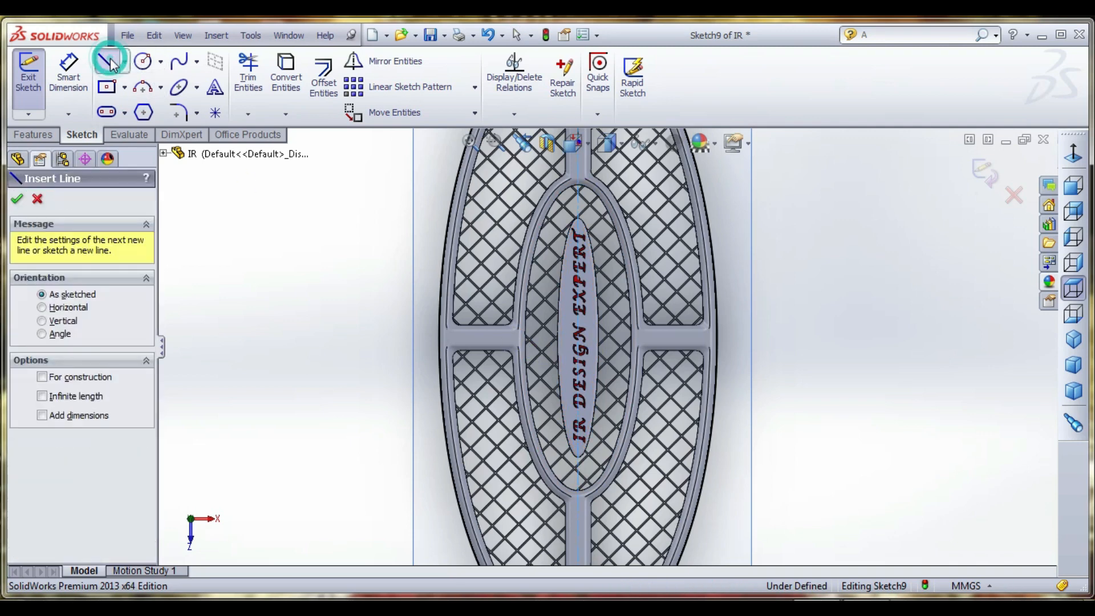
pyautogui.scroll(-3, 534, 355)
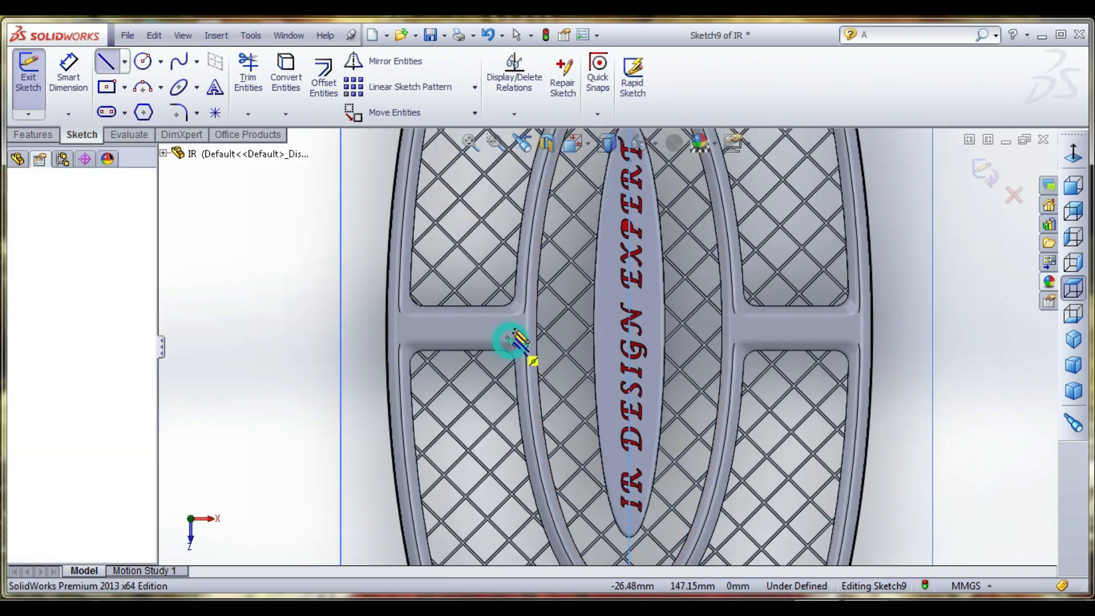
pyautogui.click(511, 341)
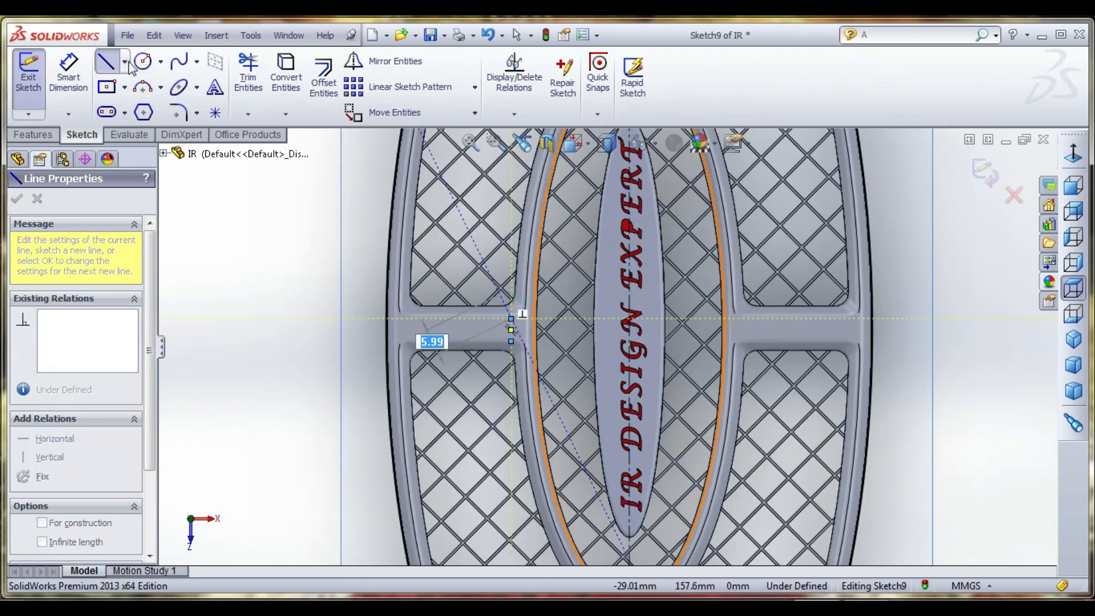
pyautogui.click(161, 61)
# - Draw a horizontal centerline through the helper line's midpoint, extending past both sides of the head, and delete the helper line
pyautogui.click(125, 61)
pyautogui.click(136, 98)
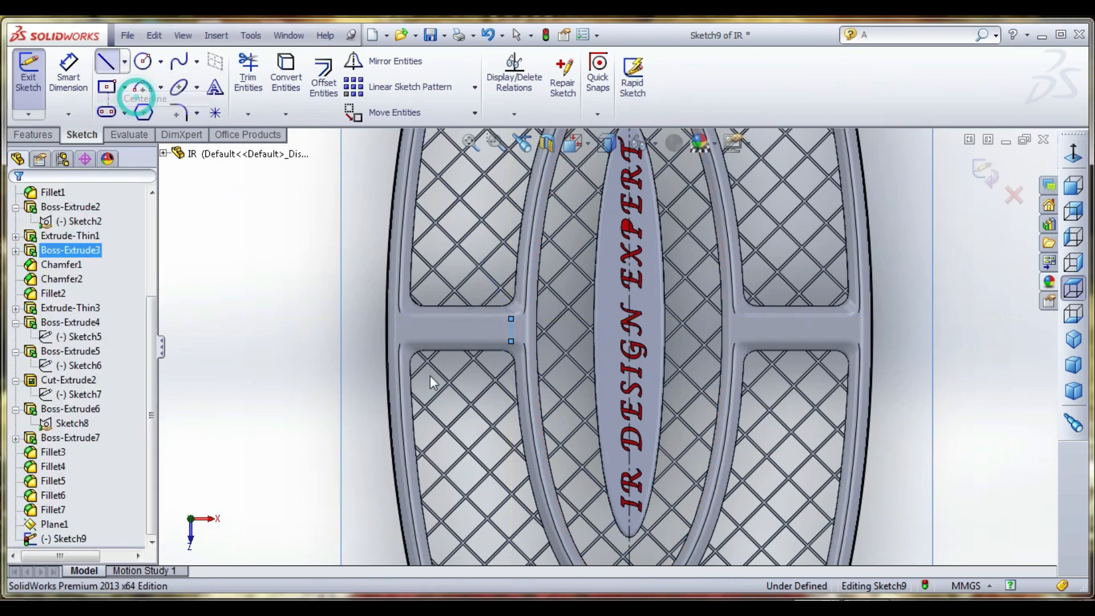
pyautogui.click(512, 329)
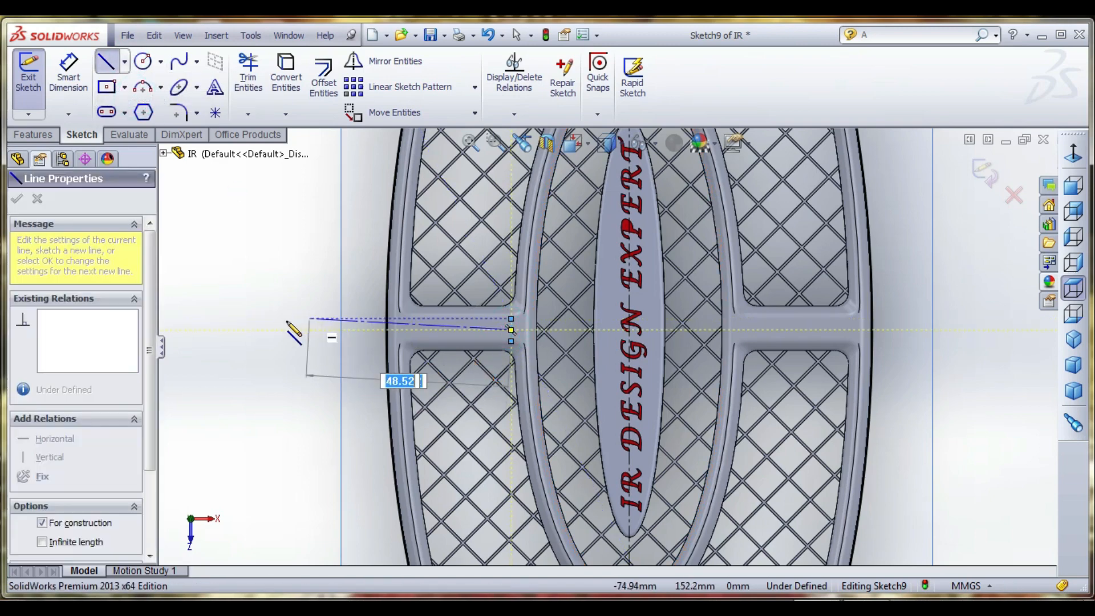
pyautogui.click(261, 330)
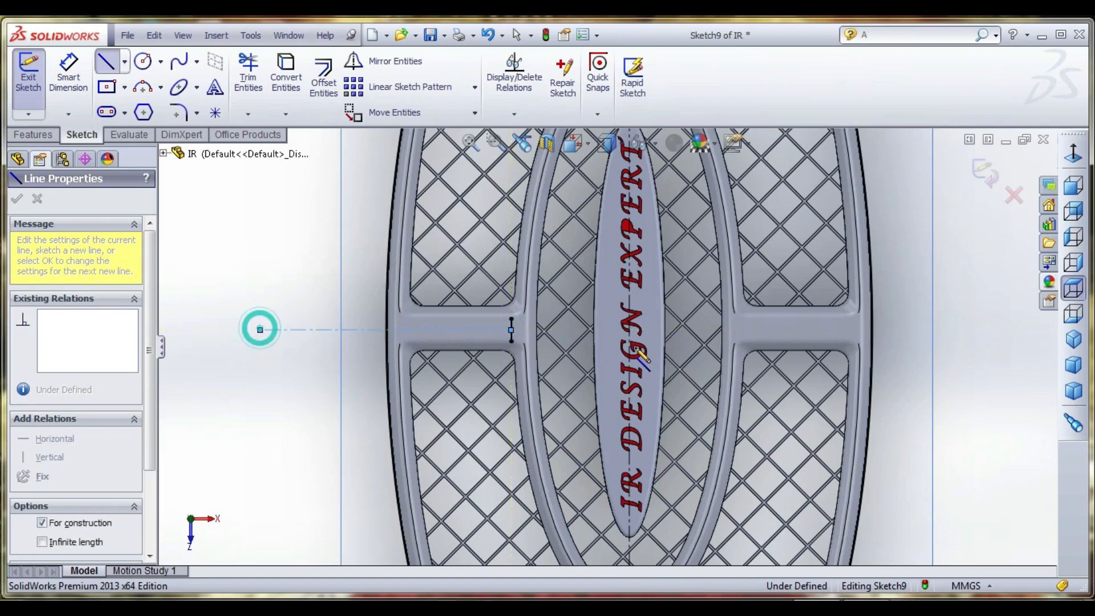
pyautogui.doubleClick(981, 331)
pyautogui.press('Escape')
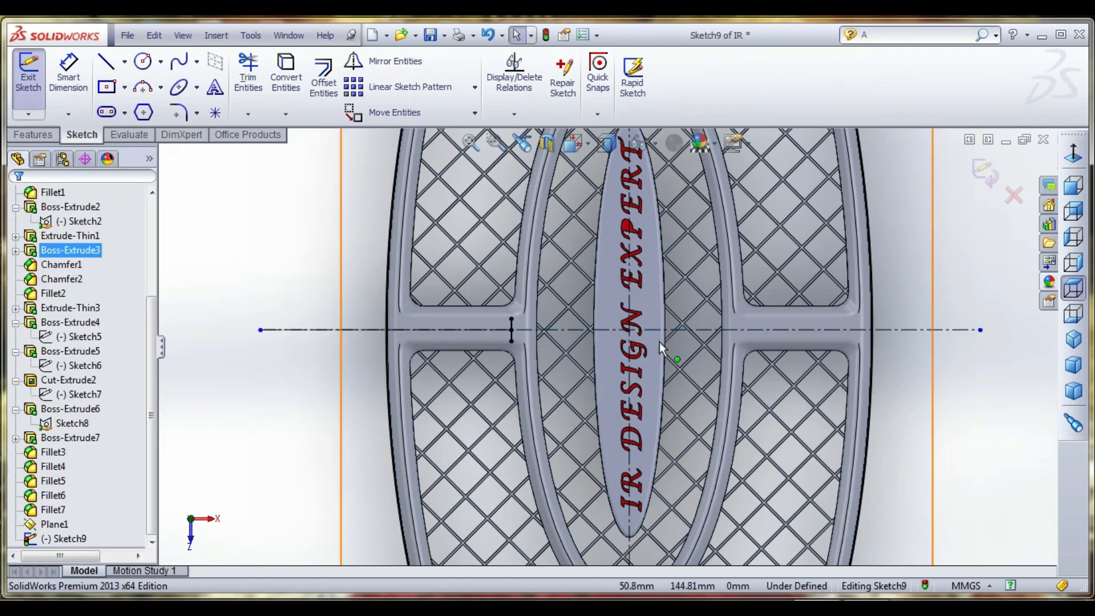
pyautogui.click(512, 331)
pyautogui.press('Escape')
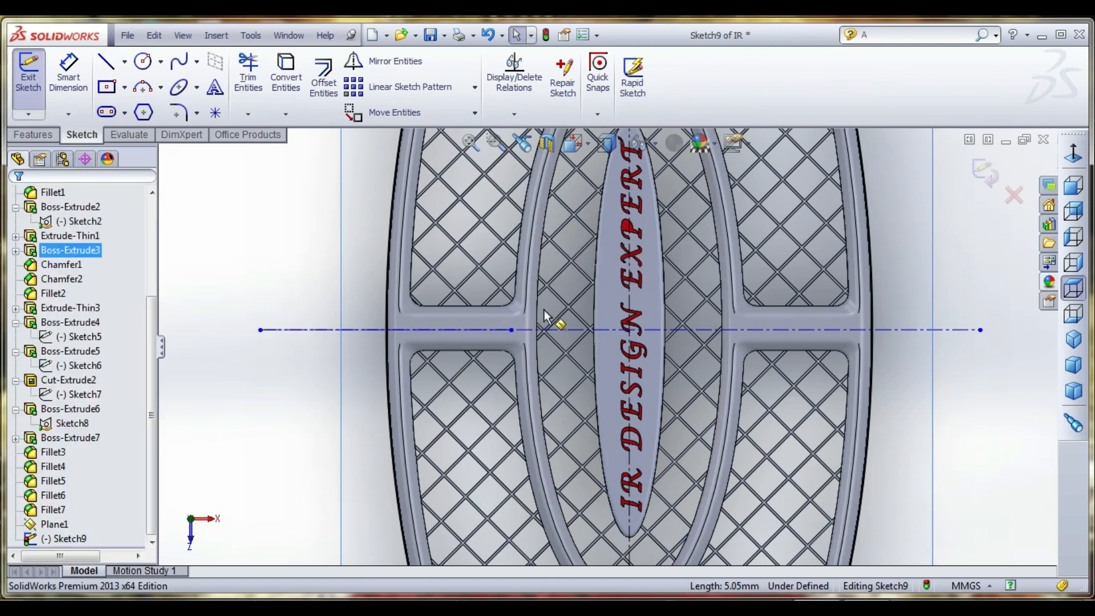
# - Draw a line sloping down from the upper left of the head's tip and extend its lower end to about X 113, Y 219 mm
pyautogui.scroll(3, 578, 352)
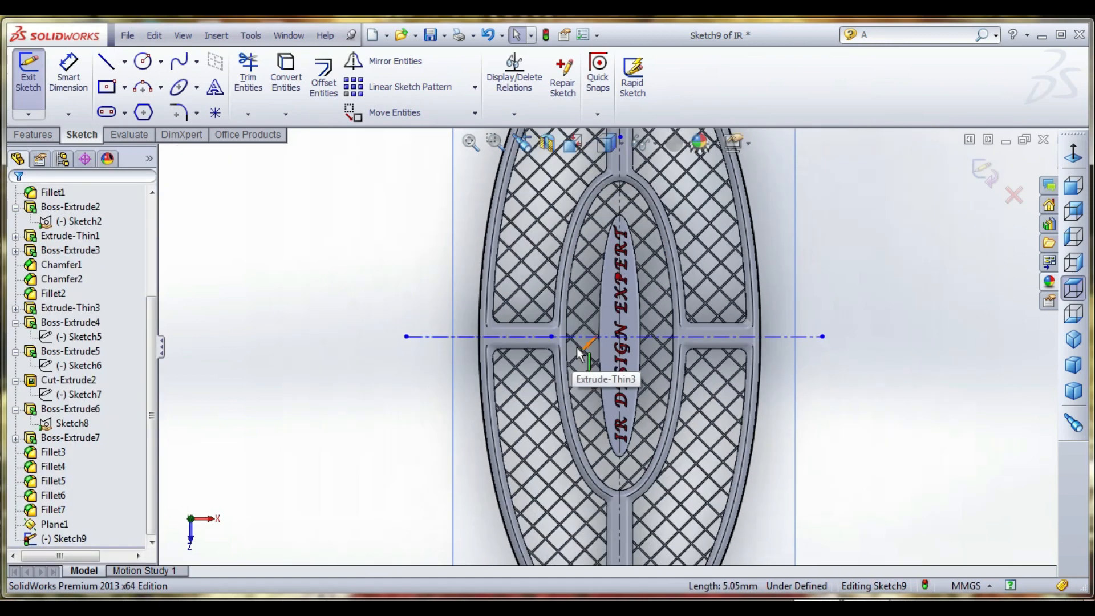
pyautogui.scroll(1, 578, 352)
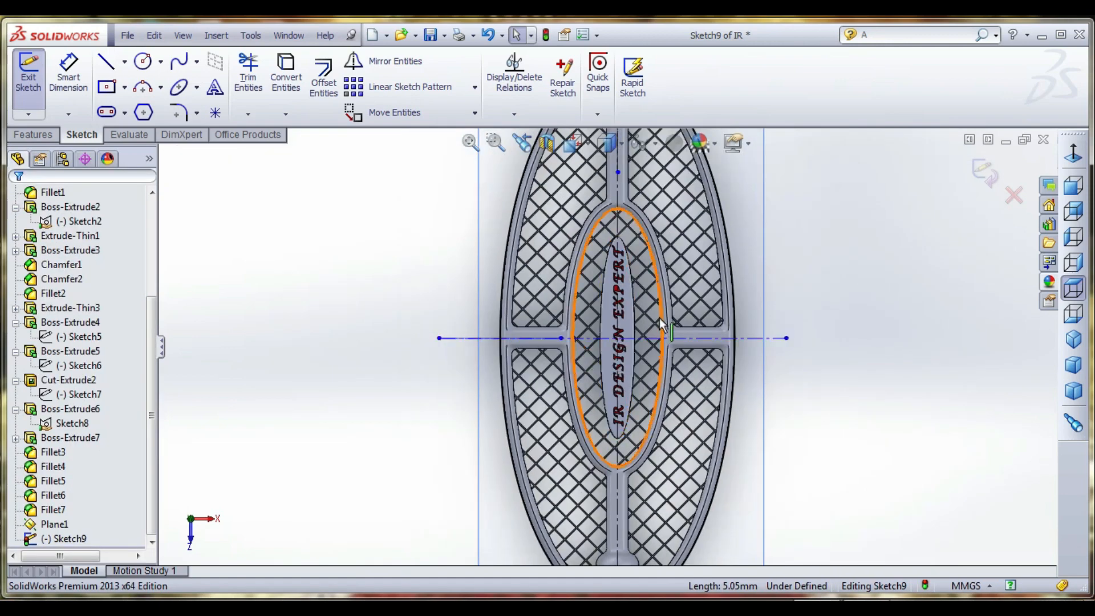
pyautogui.scroll(2, 662, 319)
pyautogui.scroll(-4, 659, 193)
pyautogui.scroll(-1, 659, 193)
pyautogui.press('l')
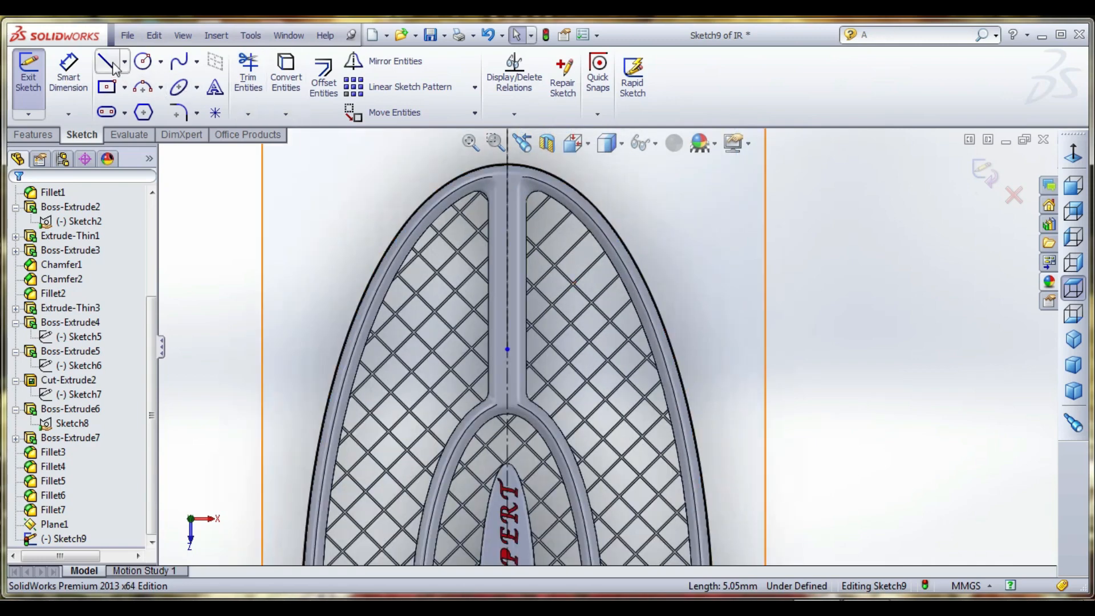
pyautogui.click(437, 164)
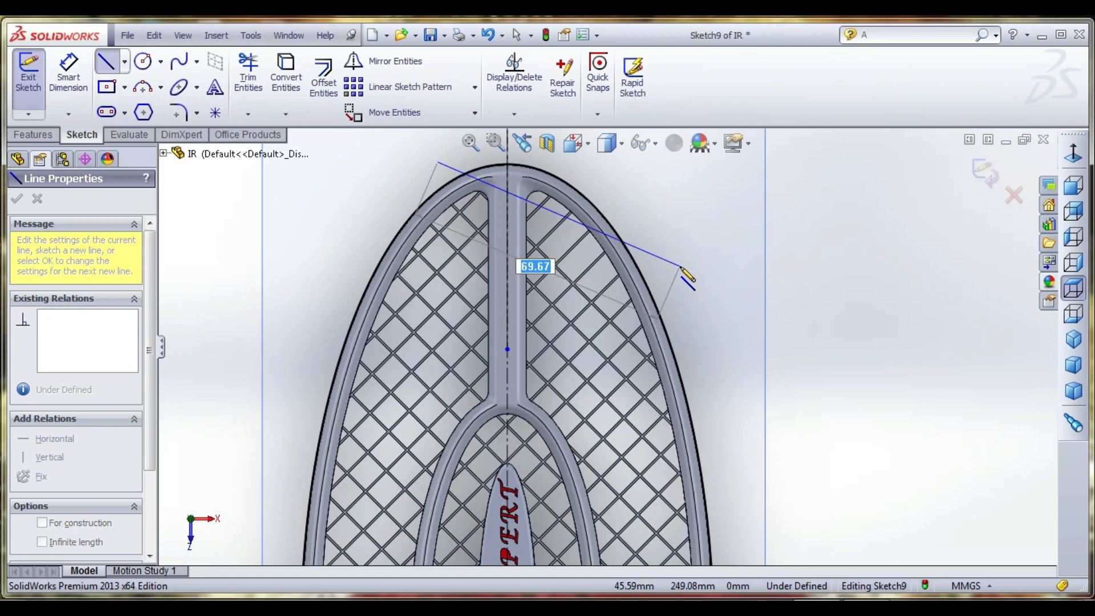
pyautogui.click(681, 266)
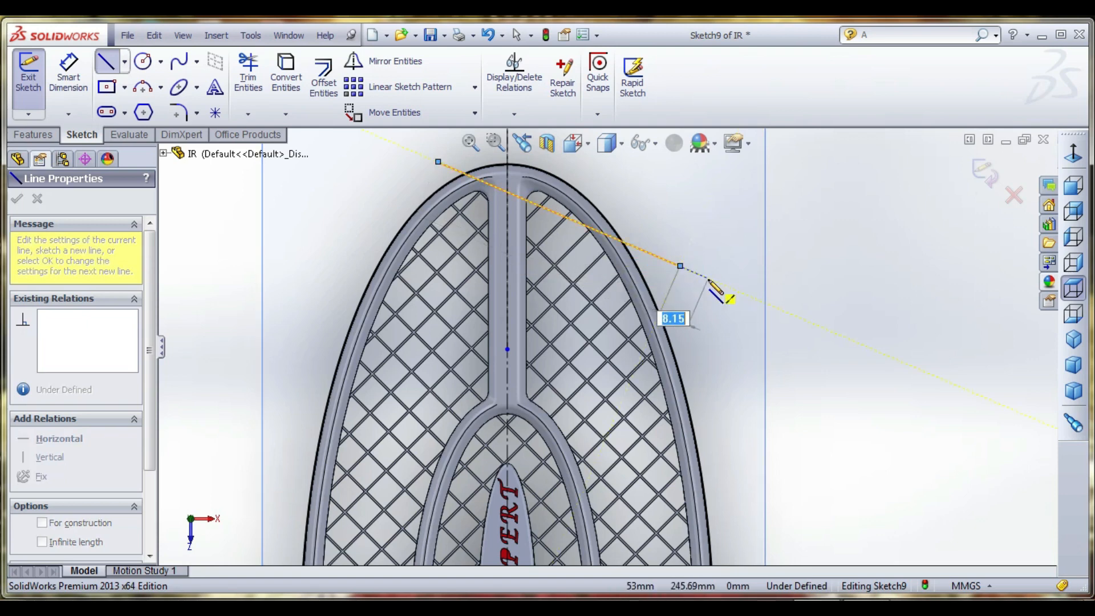
pyautogui.press('Escape')
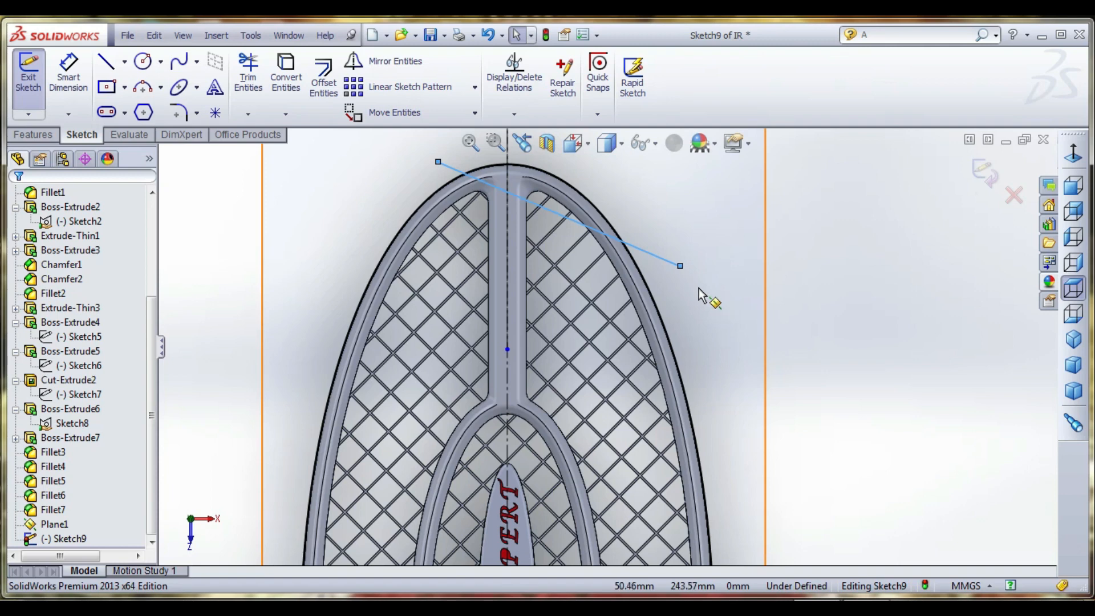
pyautogui.moveTo(680, 265); pyautogui.dragTo(935, 381)
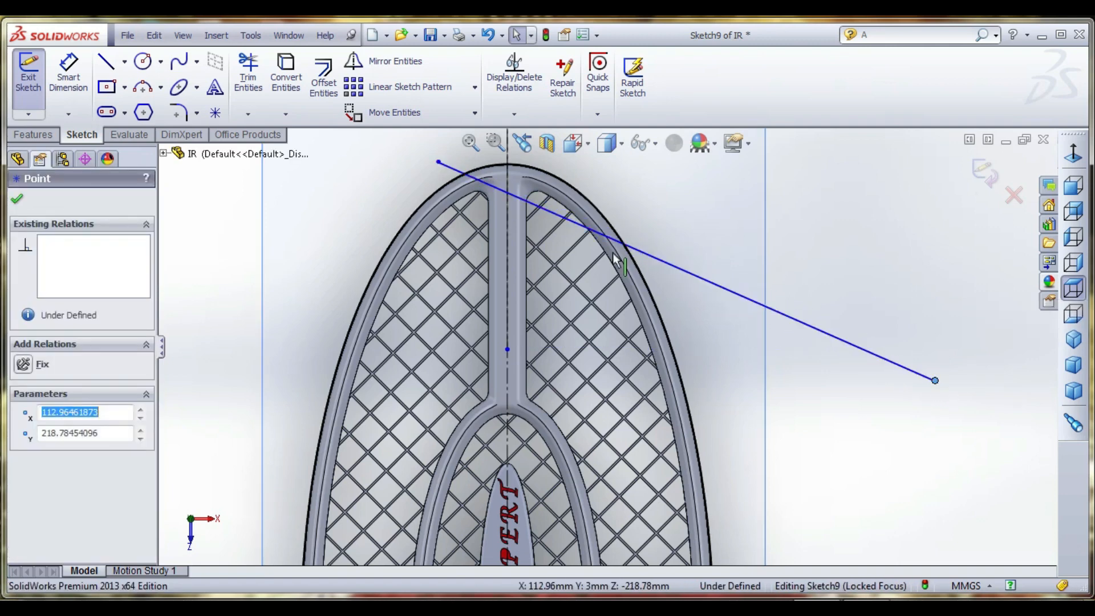
# - Dimension the angle between the vertical centerline and the upper sloping line as 120 degrees
pyautogui.click(69, 71)
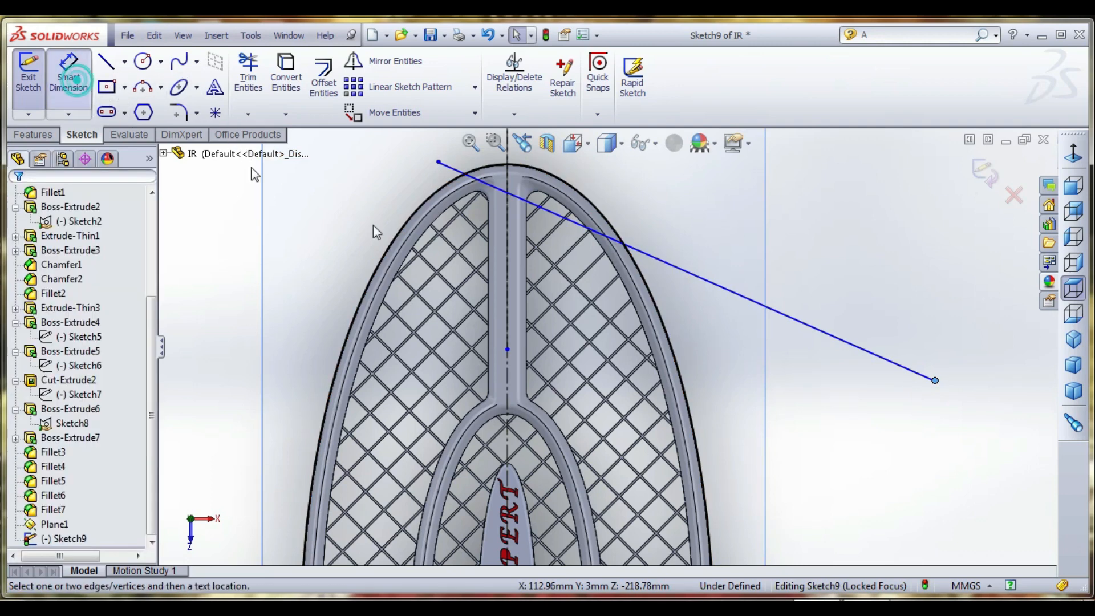
pyautogui.click(506, 227)
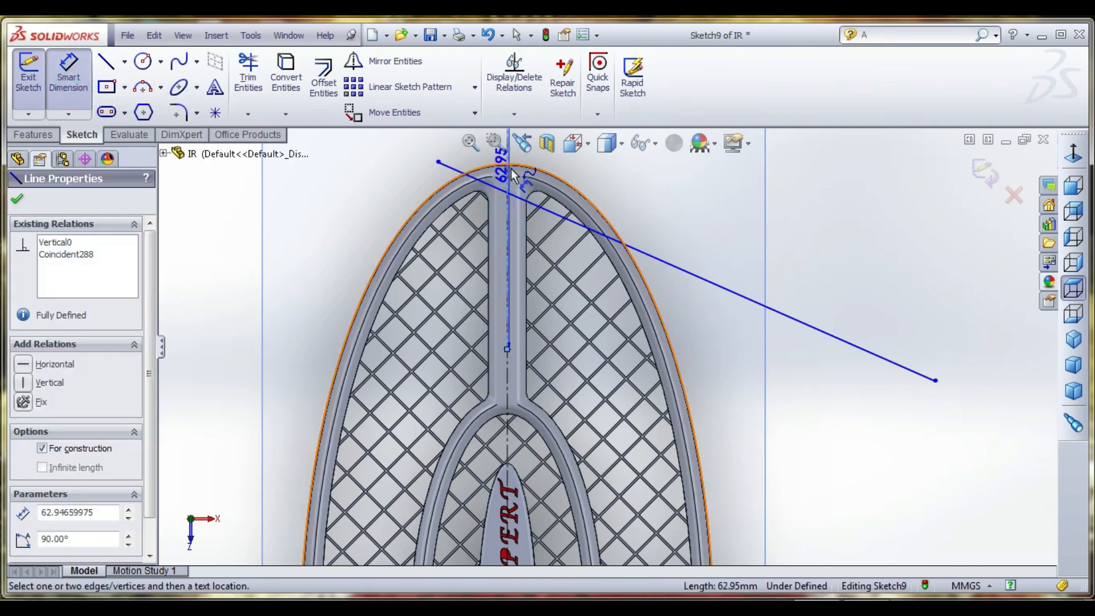
pyautogui.click(546, 214)
pyautogui.click(566, 199)
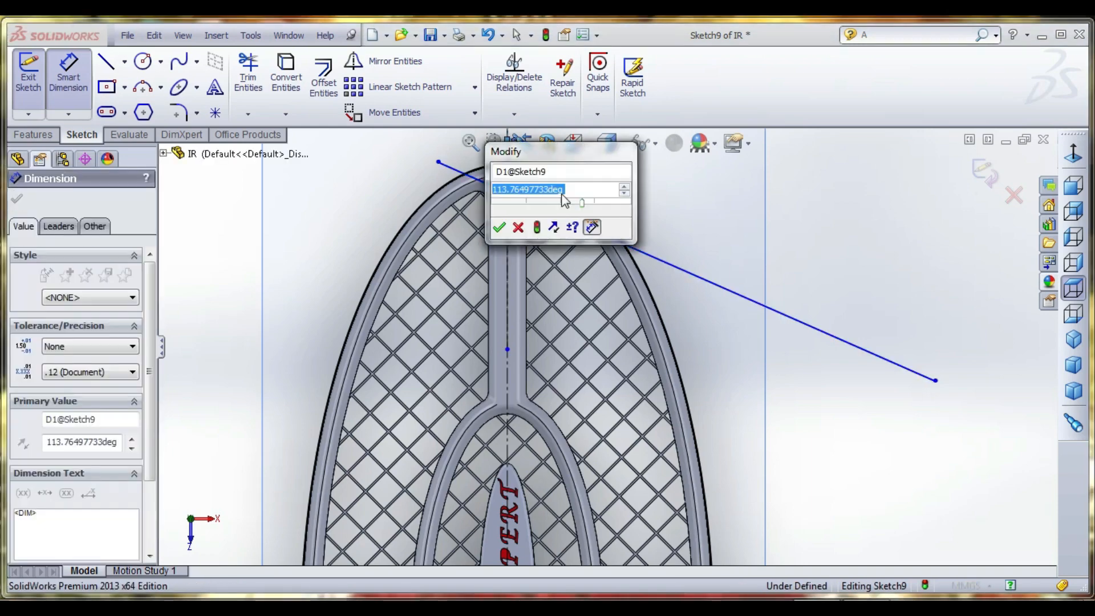
pyautogui.write('120')
pyautogui.press('Return')
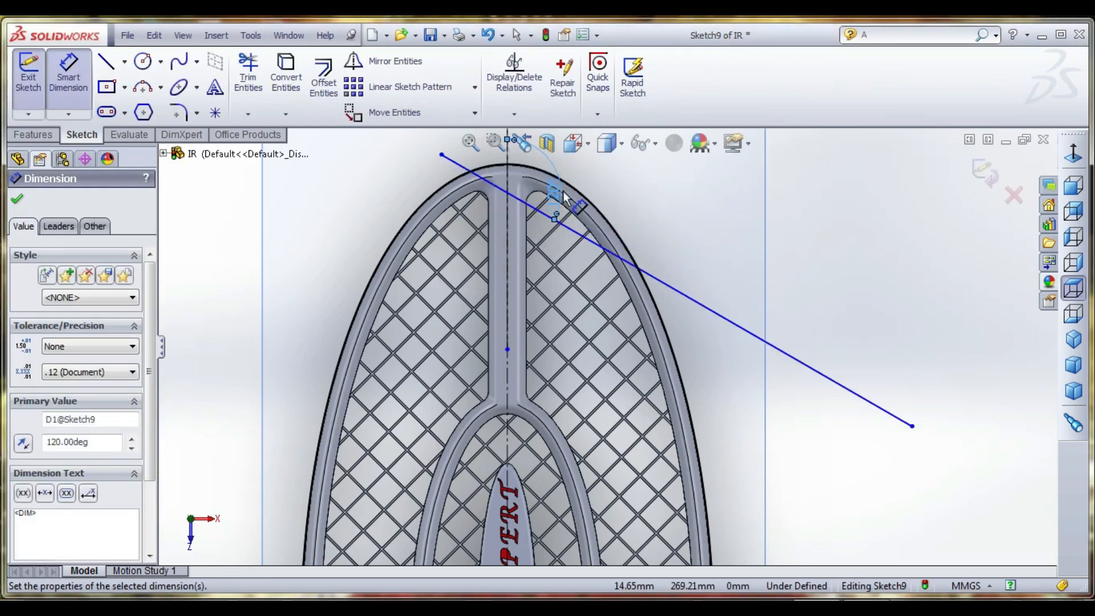
# - Draw a second line about 213 mm long, sloping down from left to right across the lower head near the handle joint
pyautogui.scroll(3, 591, 283)
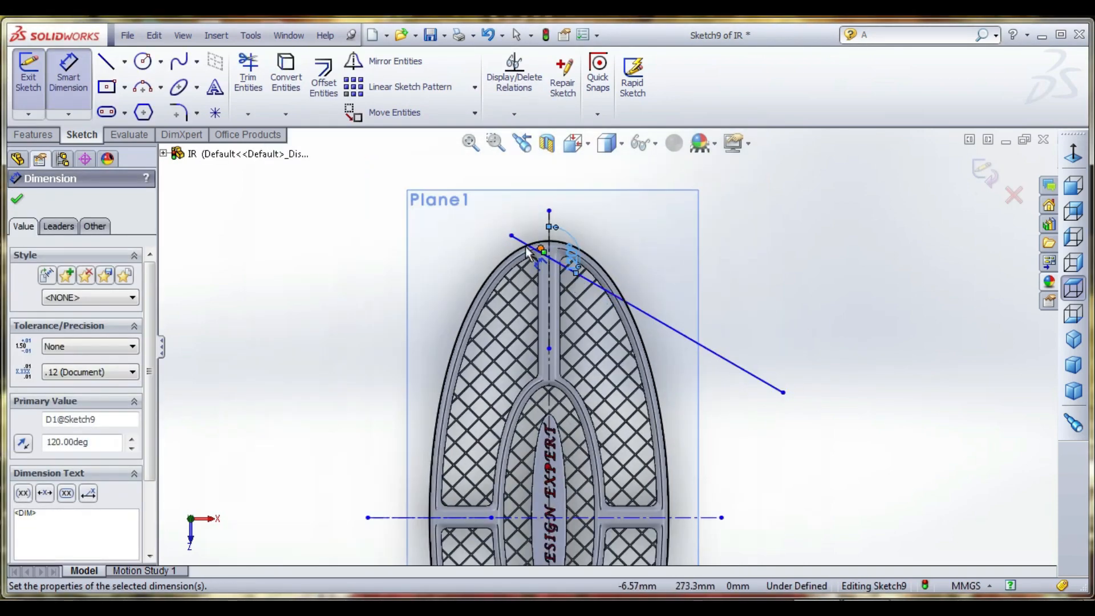
pyautogui.scroll(5, 581, 290)
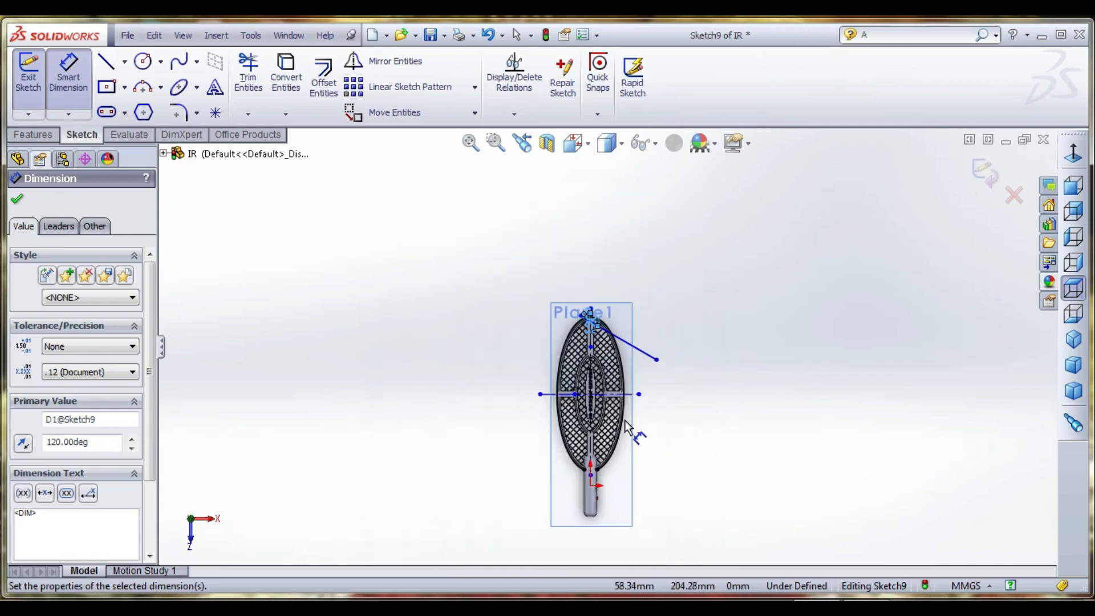
pyautogui.scroll(-6, 607, 464)
pyautogui.scroll(-3, 512, 373)
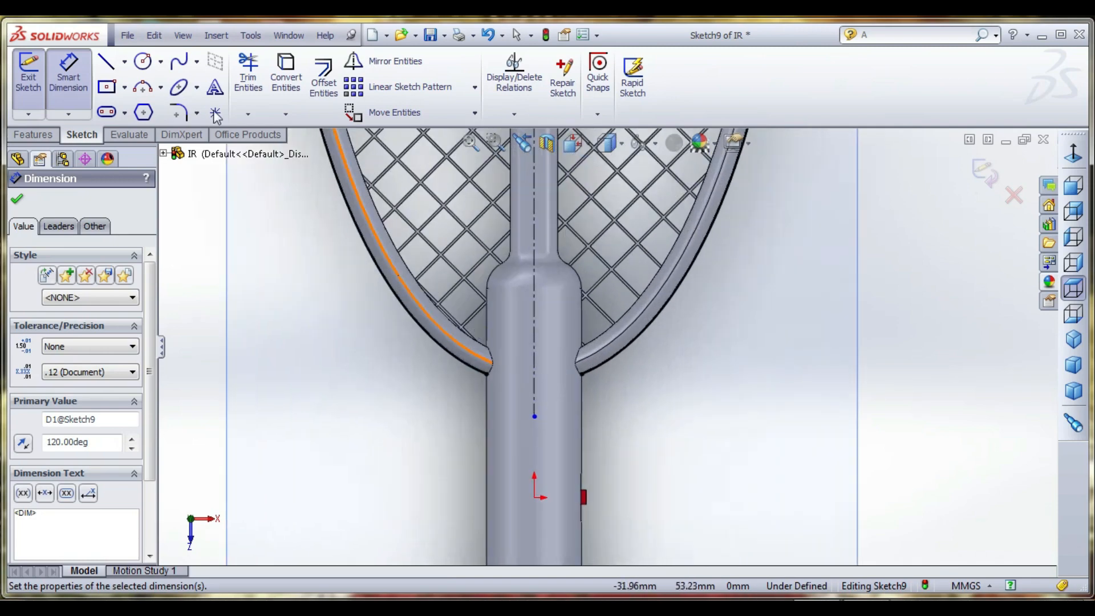
pyautogui.click(105, 61)
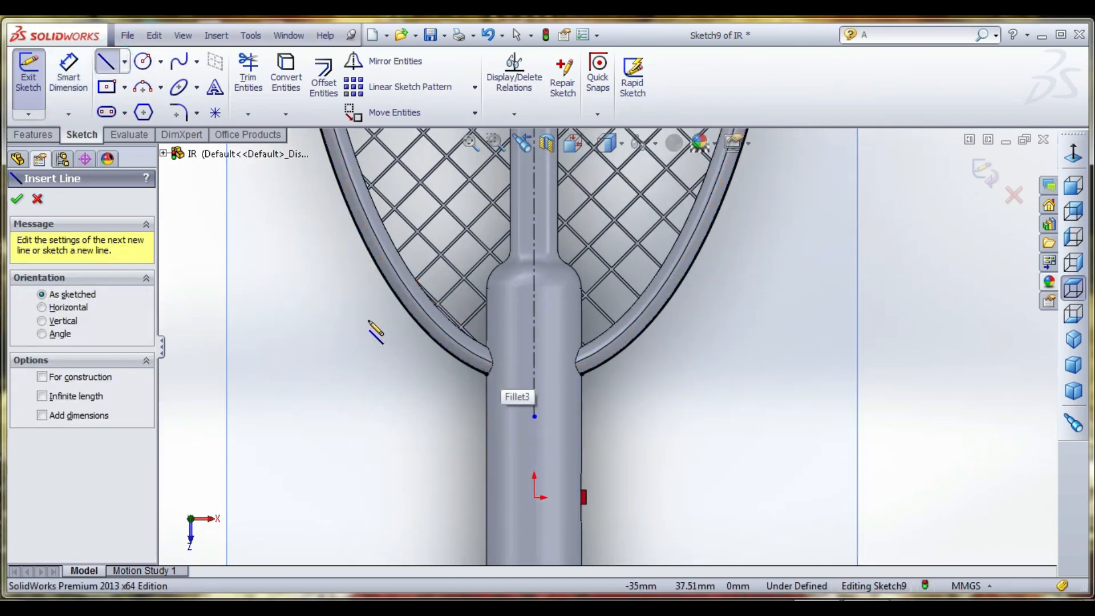
pyautogui.scroll(6, 420, 374)
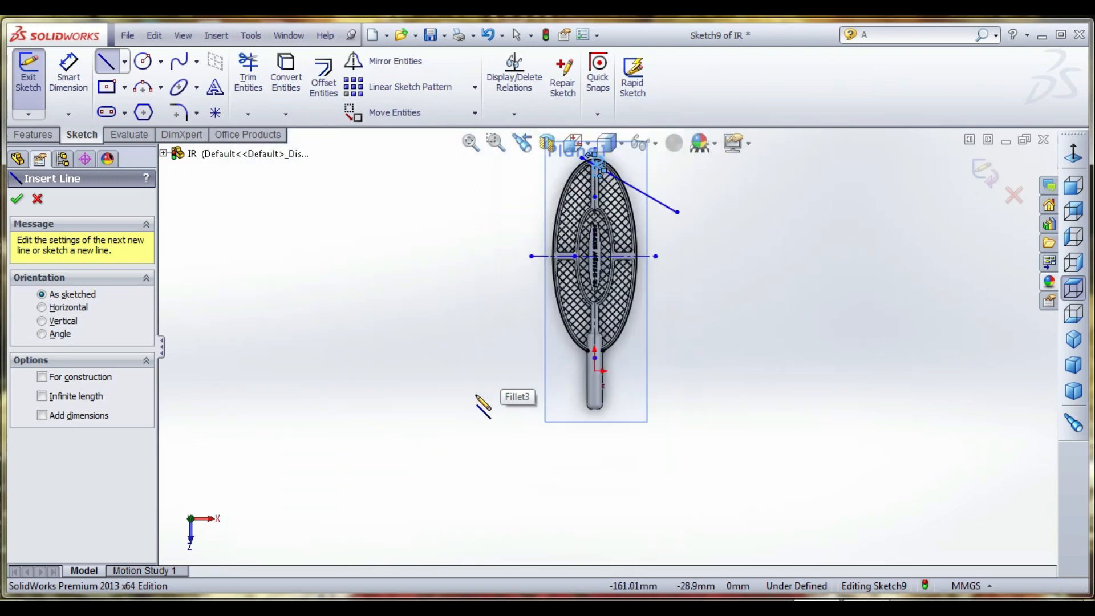
pyautogui.click(511, 296)
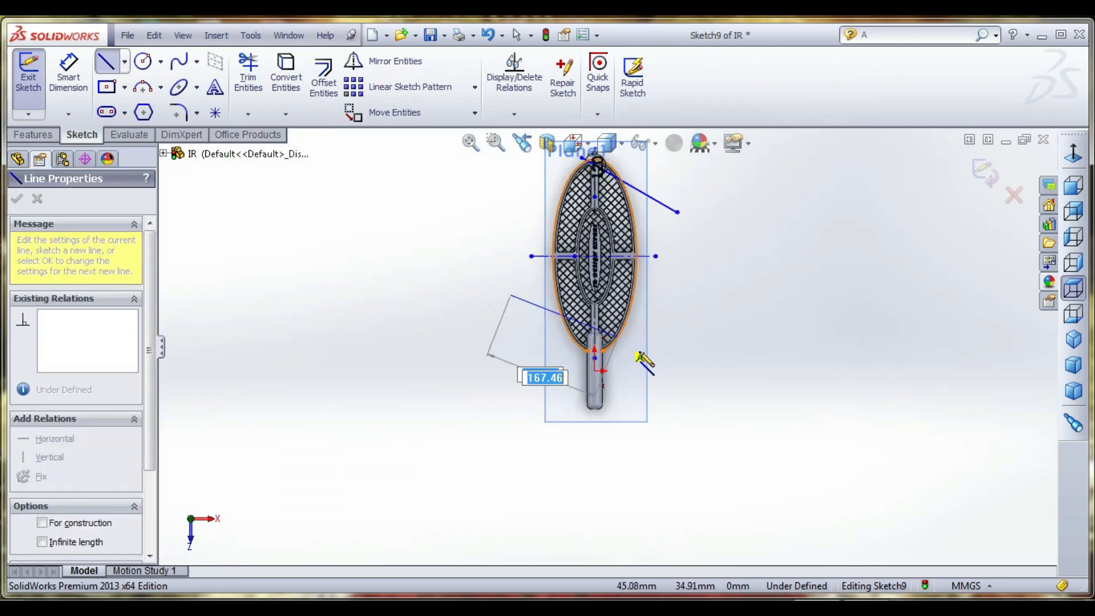
pyautogui.click(653, 365)
# - Dimension the angle between the vertical centerline and the lower sloping line as 45 degrees
pyautogui.scroll(-4, 628, 348)
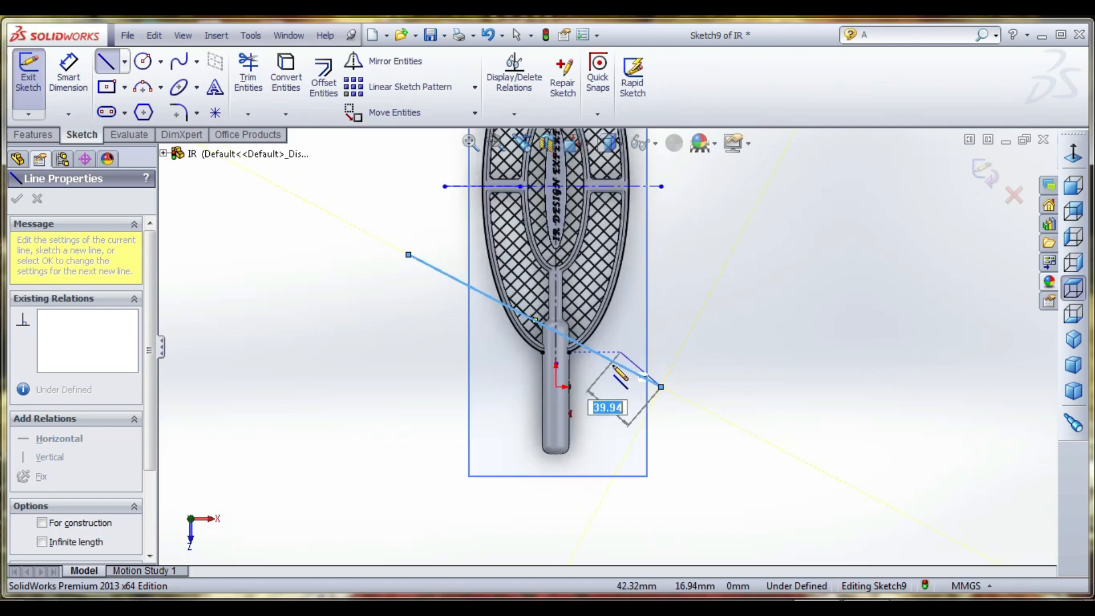
pyautogui.click(68, 73)
pyautogui.scroll(-2, 556, 330)
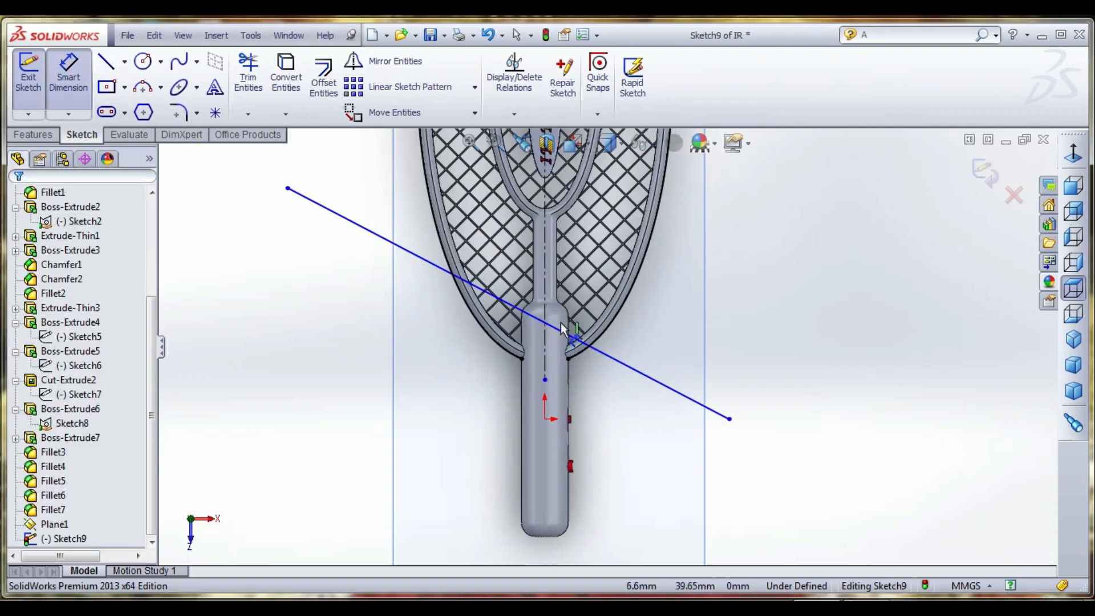
pyautogui.click(546, 304)
pyautogui.click(519, 309)
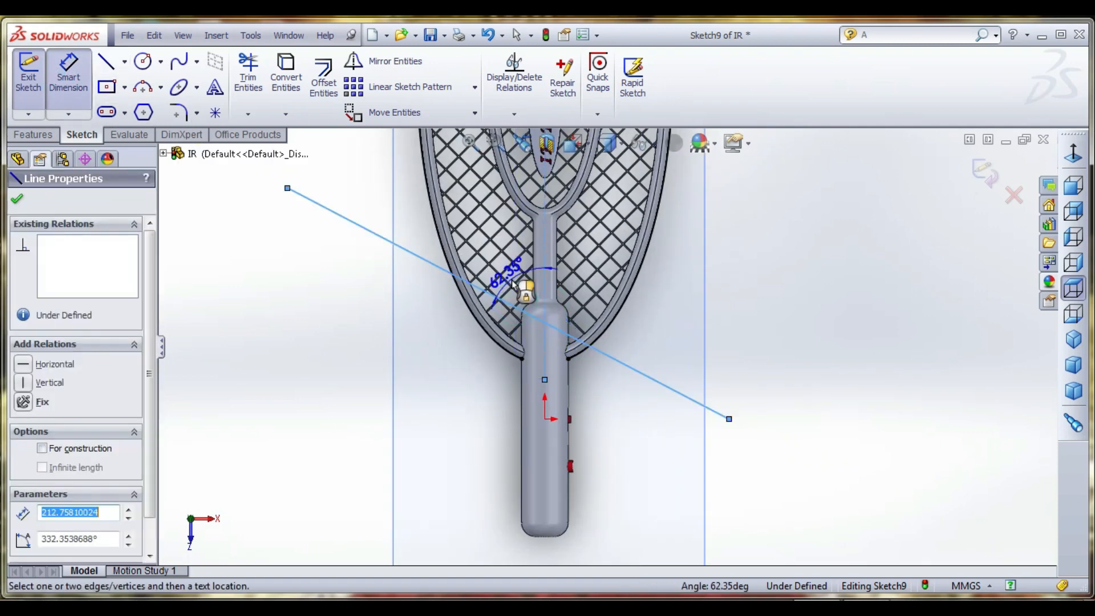
pyautogui.click(513, 282)
pyautogui.write('45')
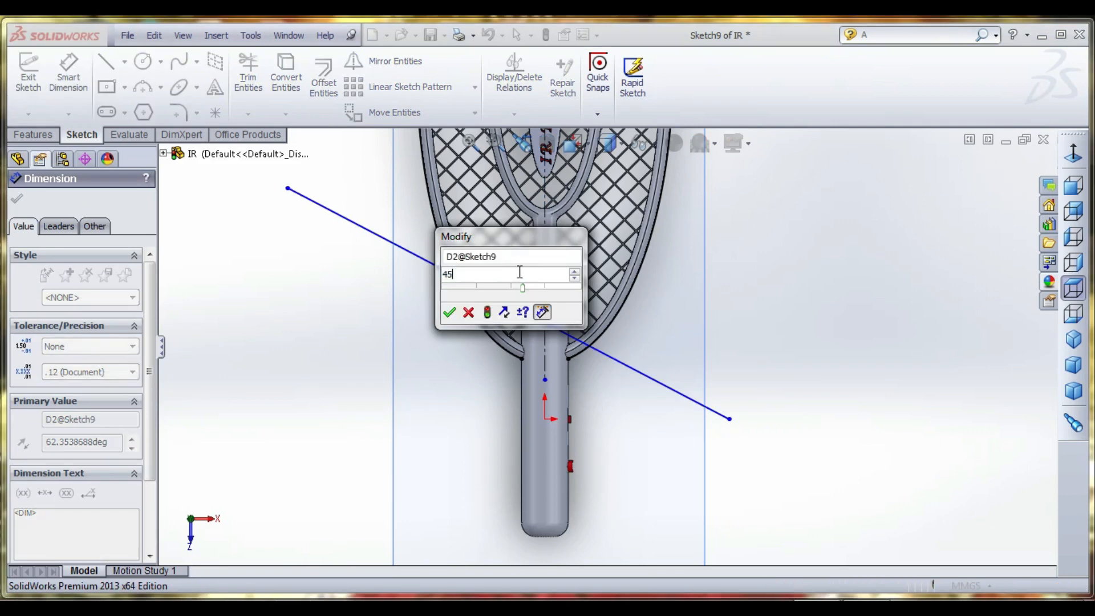
pyautogui.press('Return')
# - Change the lower sloping line's angle to the vertical centerline to 120 degrees
pyautogui.scroll(2, 572, 355)
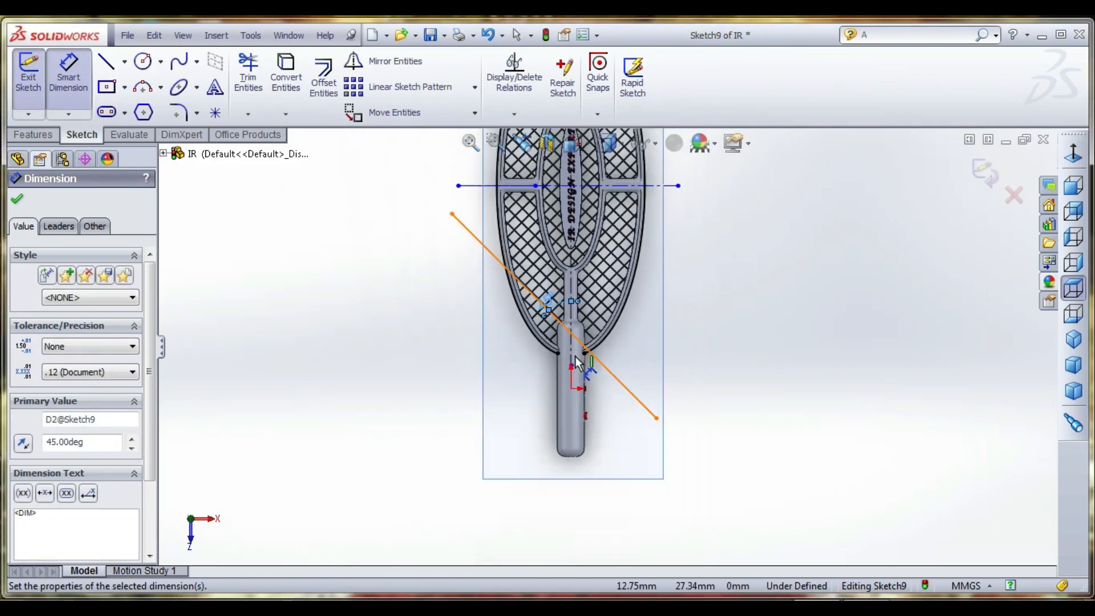
pyautogui.scroll(-2, 576, 352)
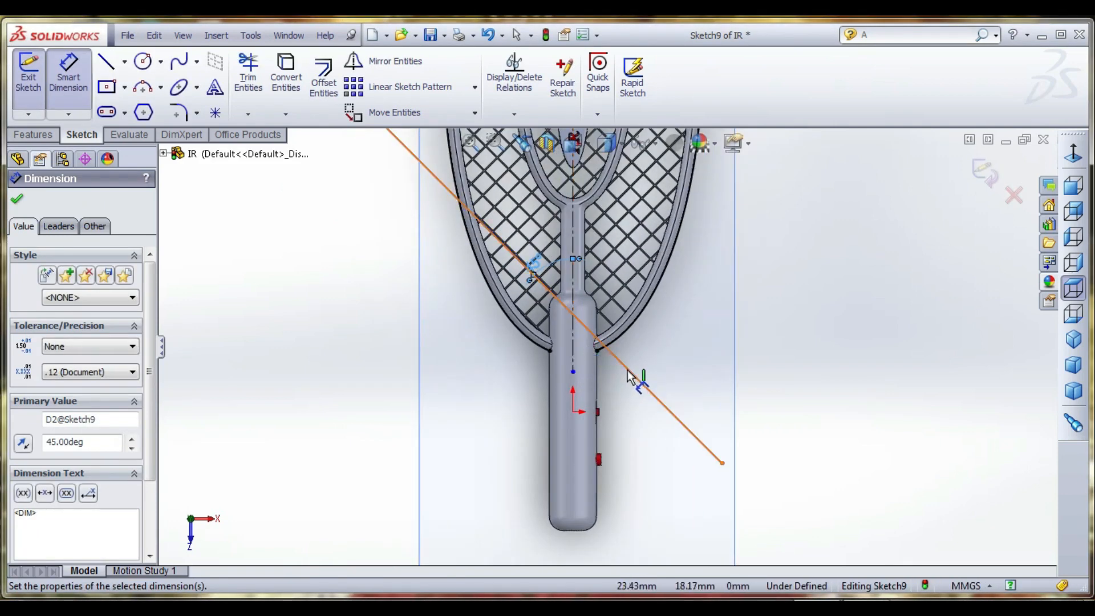
pyautogui.doubleClick(536, 264)
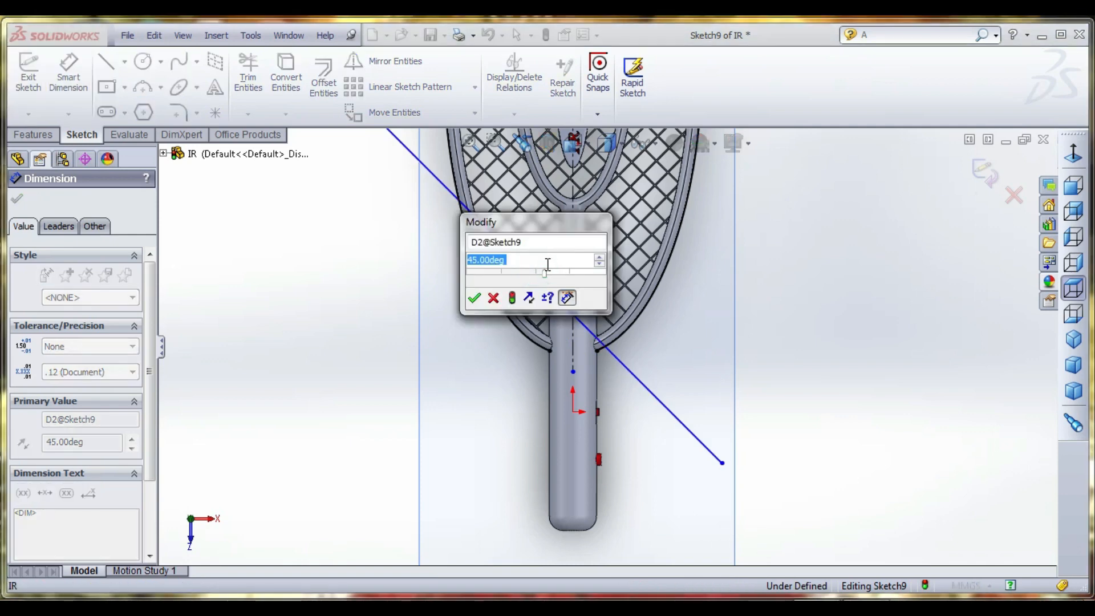
pyautogui.write('120')
pyautogui.press('Return')
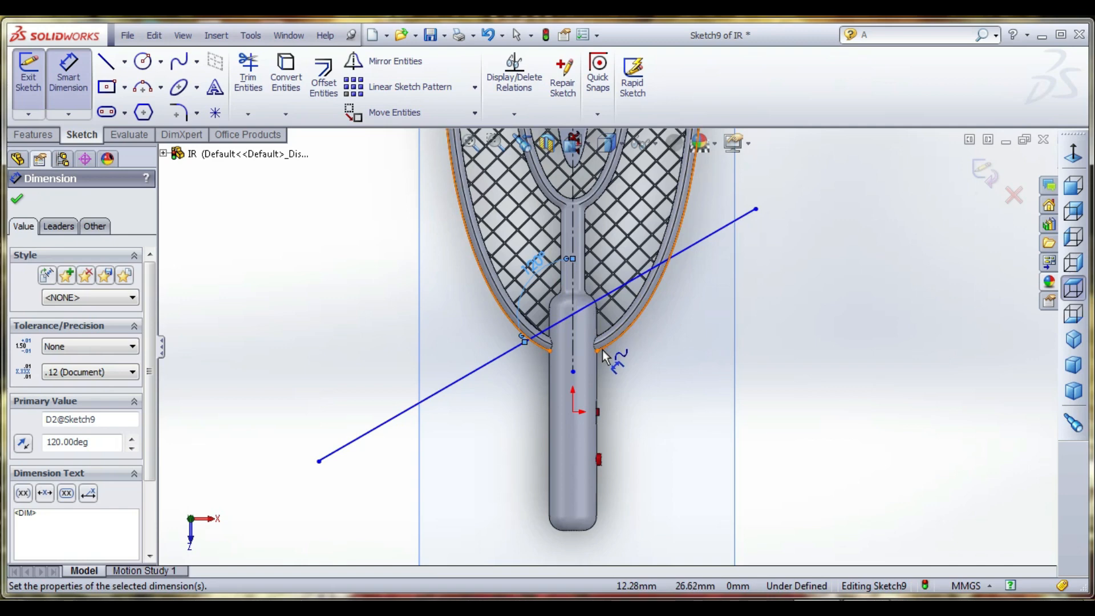
pyautogui.scroll(-2, 599, 308)
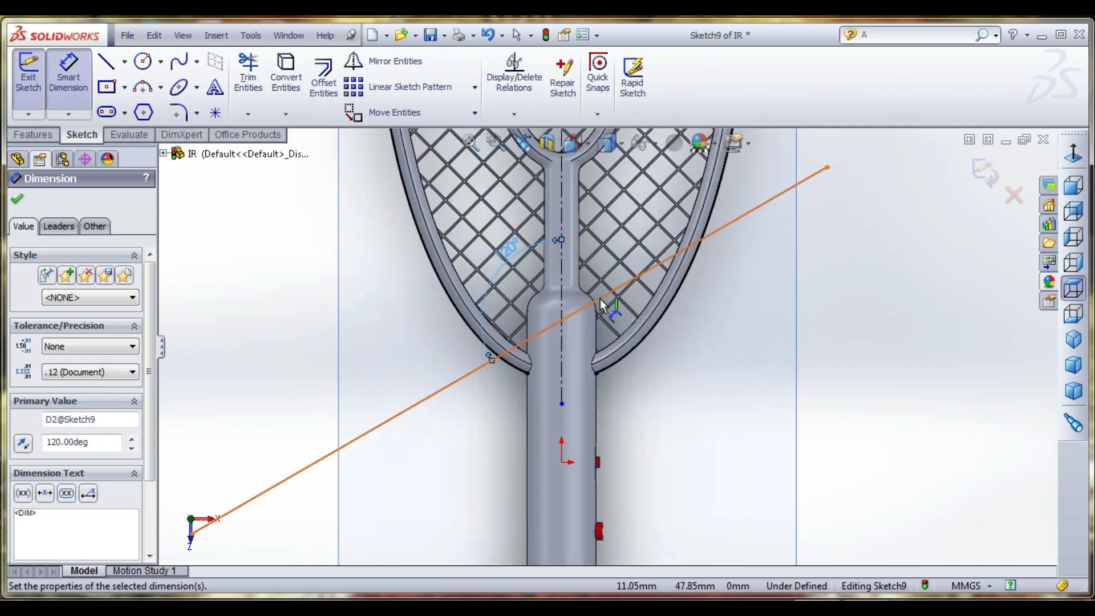
pyautogui.click(600, 299)
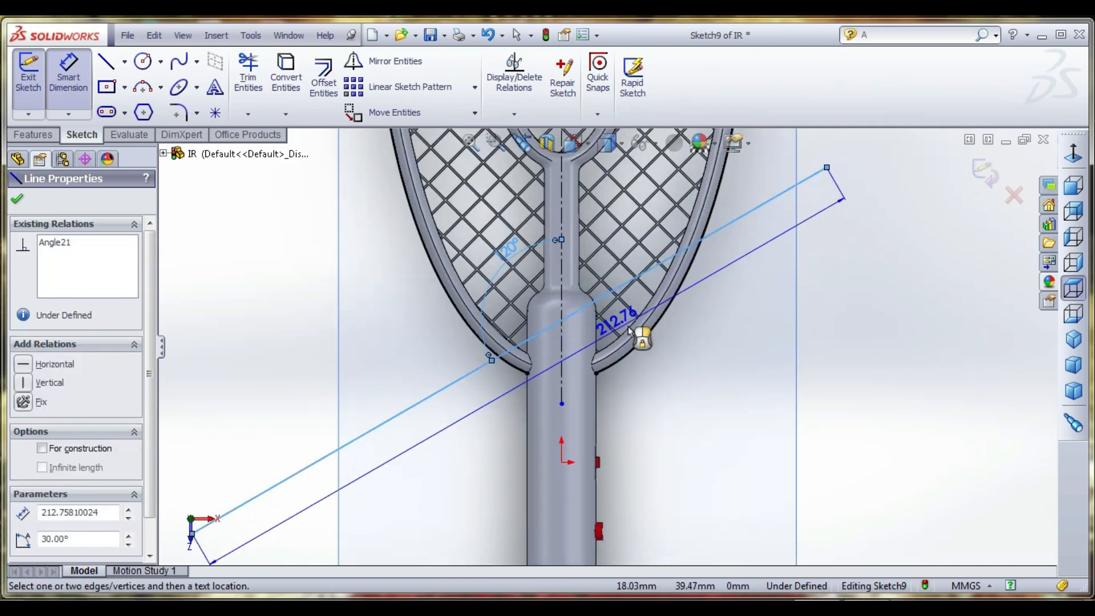
pyautogui.press('Escape')
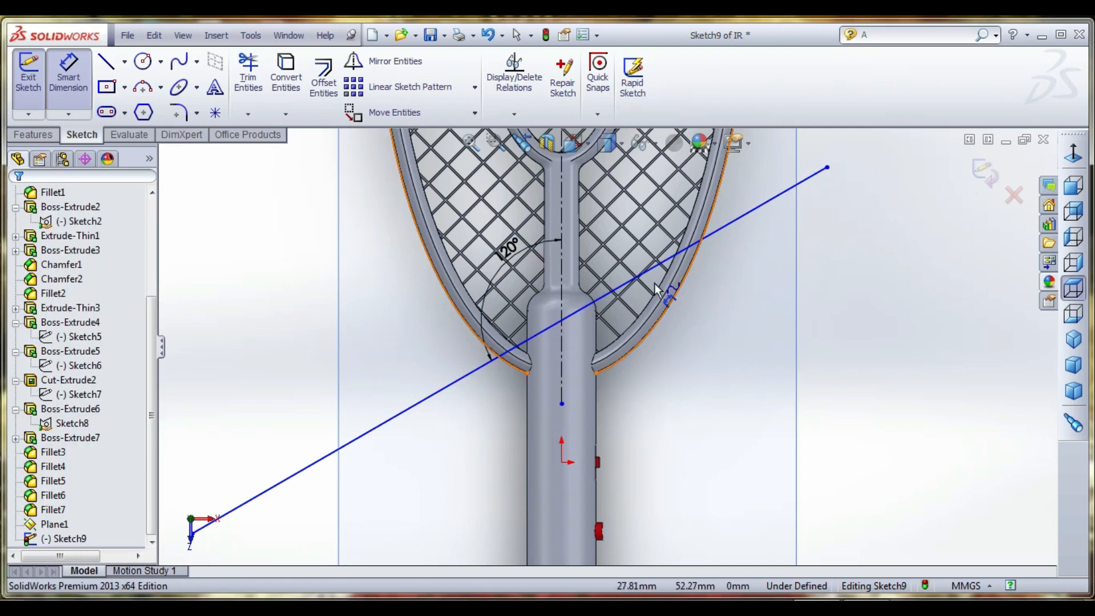
pyautogui.press('Escape')
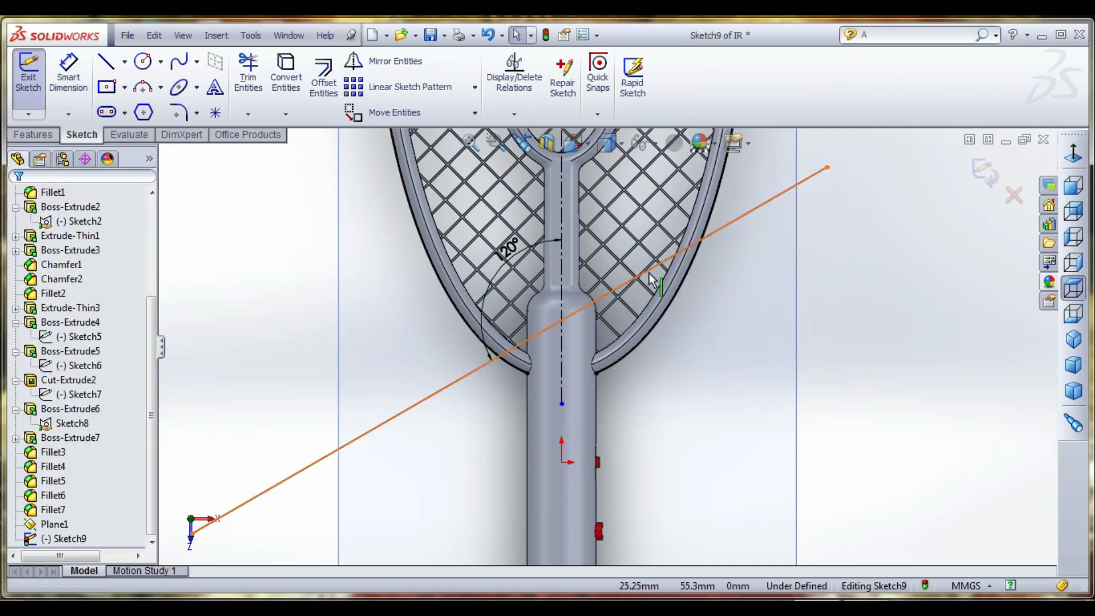
# - Shift the lower sloping line slightly down toward the handle and extend its upper end to make it about 276 mm long
pyautogui.moveTo(654, 278); pyautogui.dragTo(664, 299)
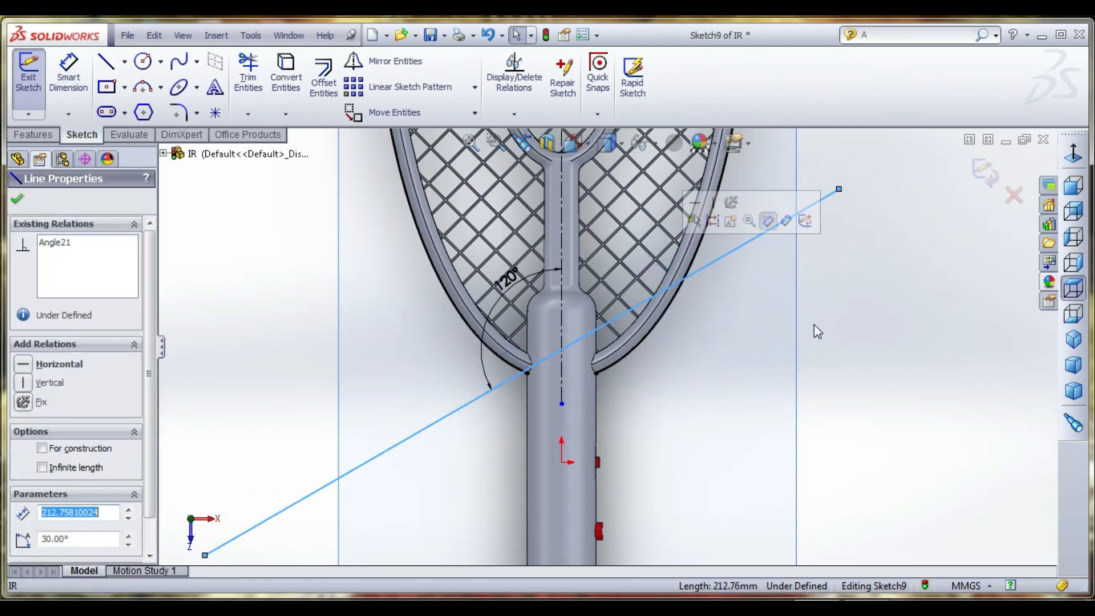
pyautogui.click(899, 330)
pyautogui.scroll(5, 747, 413)
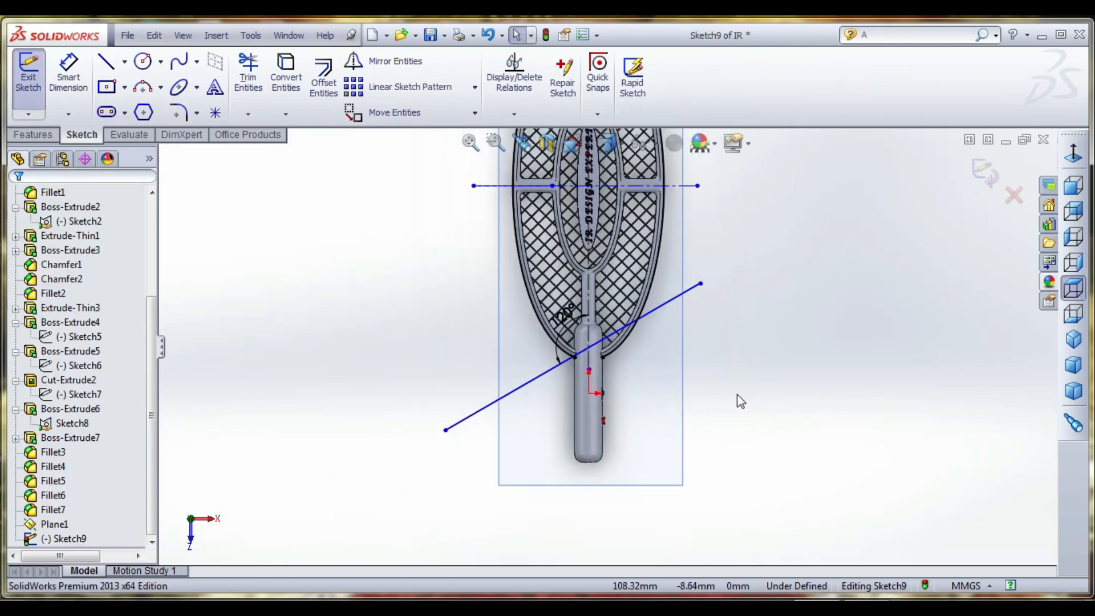
pyautogui.moveTo(701, 283); pyautogui.dragTo(780, 244)
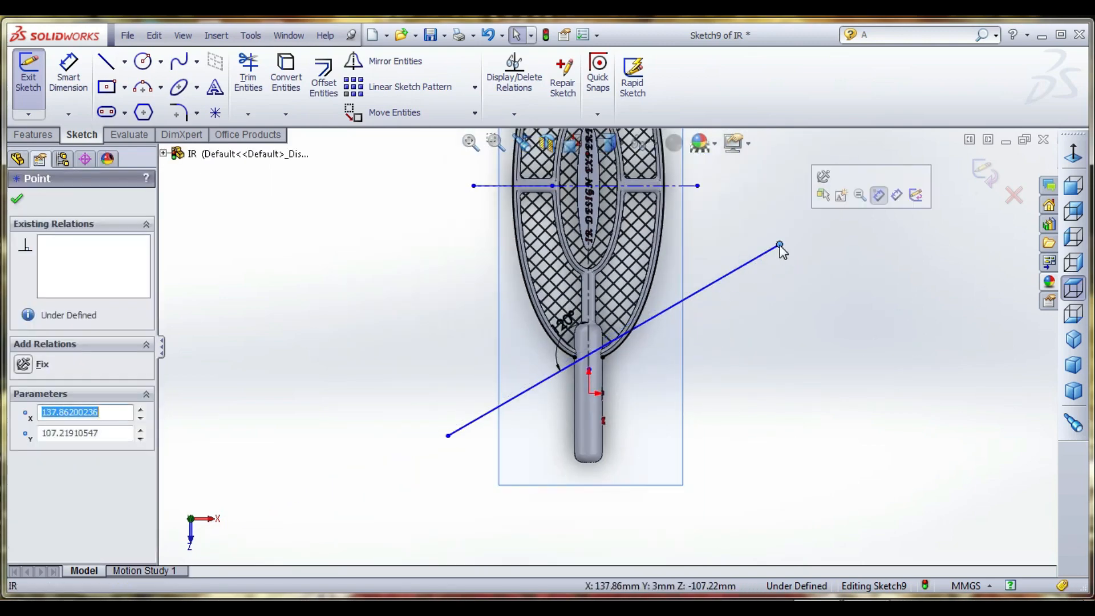
pyautogui.scroll(-6, 551, 364)
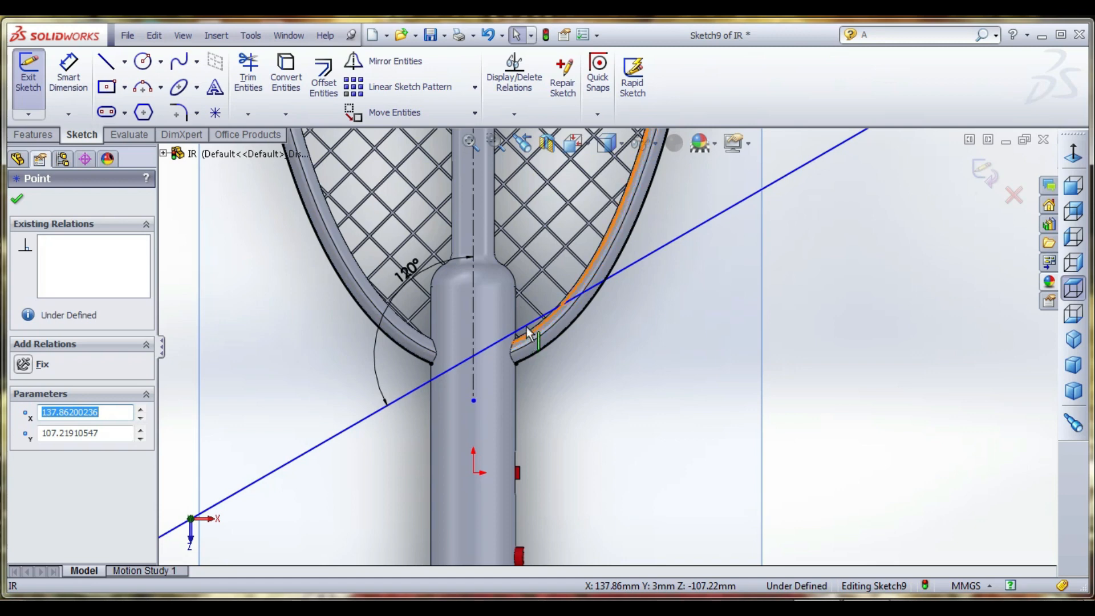
pyautogui.click(525, 318)
pyautogui.click(529, 320)
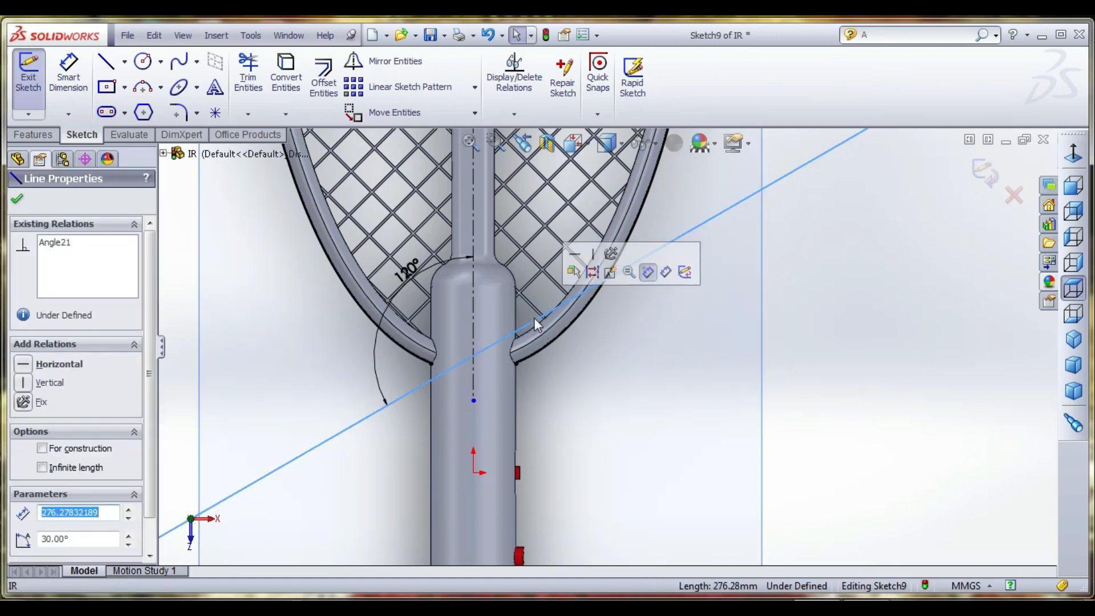
pyautogui.click(855, 355)
# - Extend the upper sloping line beyond the tip of the head to a length of about 224 mm
pyautogui.scroll(4, 685, 423)
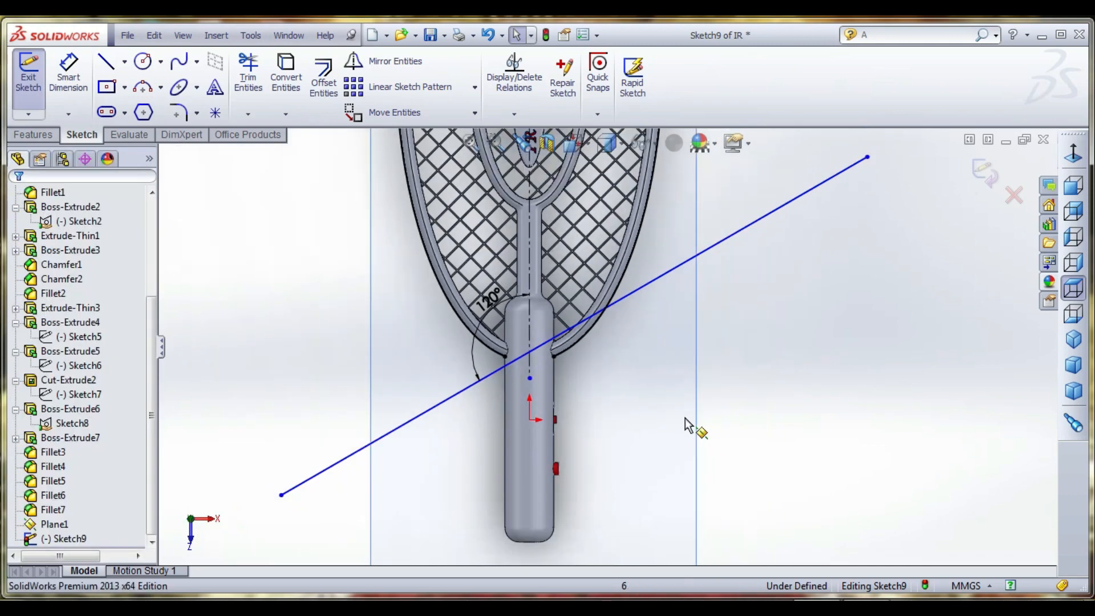
pyautogui.scroll(5, 686, 419)
pyautogui.scroll(1, 621, 234)
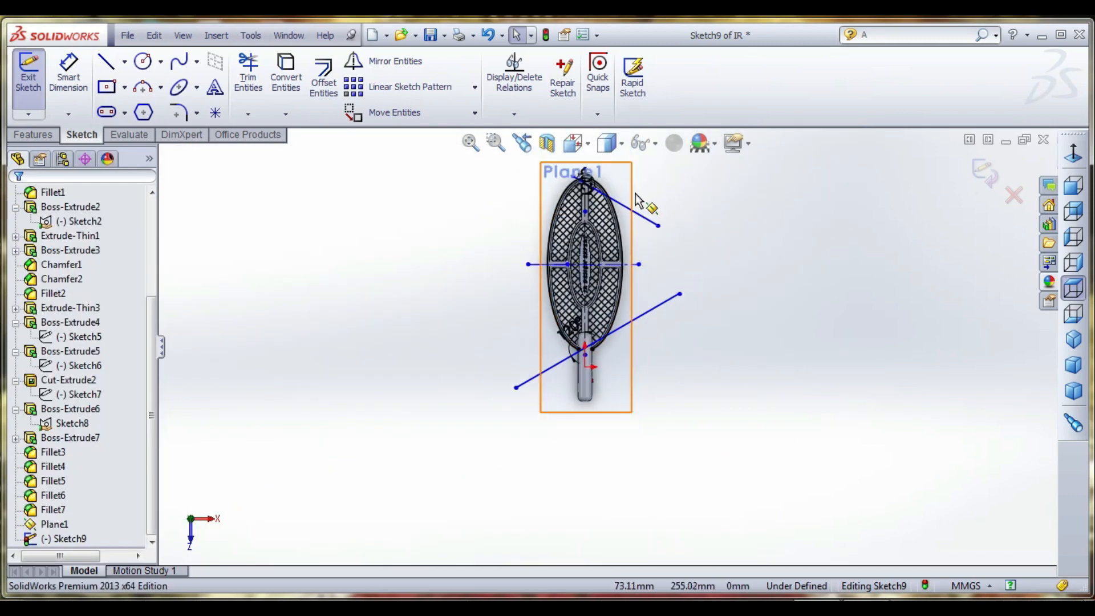
pyautogui.scroll(-3, 638, 201)
pyautogui.moveTo(541, 194); pyautogui.dragTo(458, 149)
pyautogui.click(887, 285)
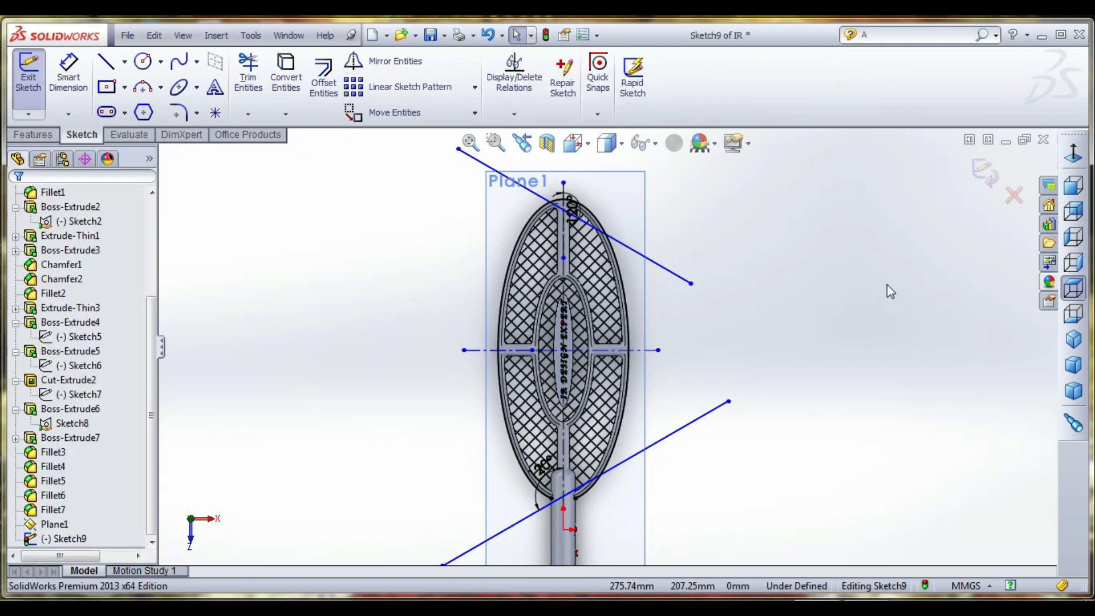
# - Start a linear sketch pattern of the upper sloping line along the reversed X-axis with 30 mm spacing
pyautogui.click(662, 266)
pyautogui.click(397, 87)
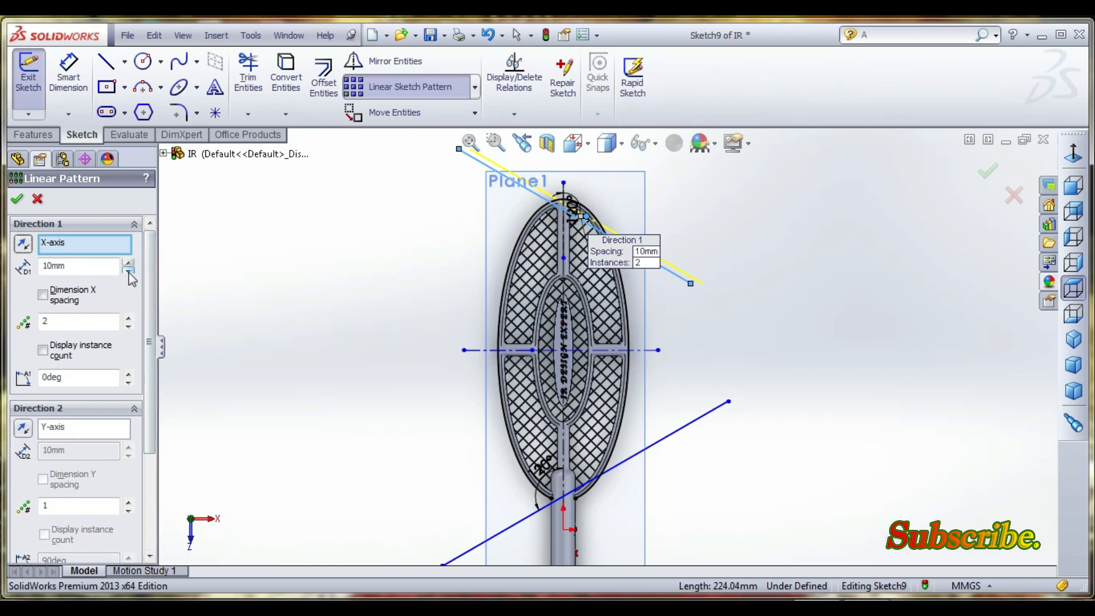
pyautogui.click(23, 244)
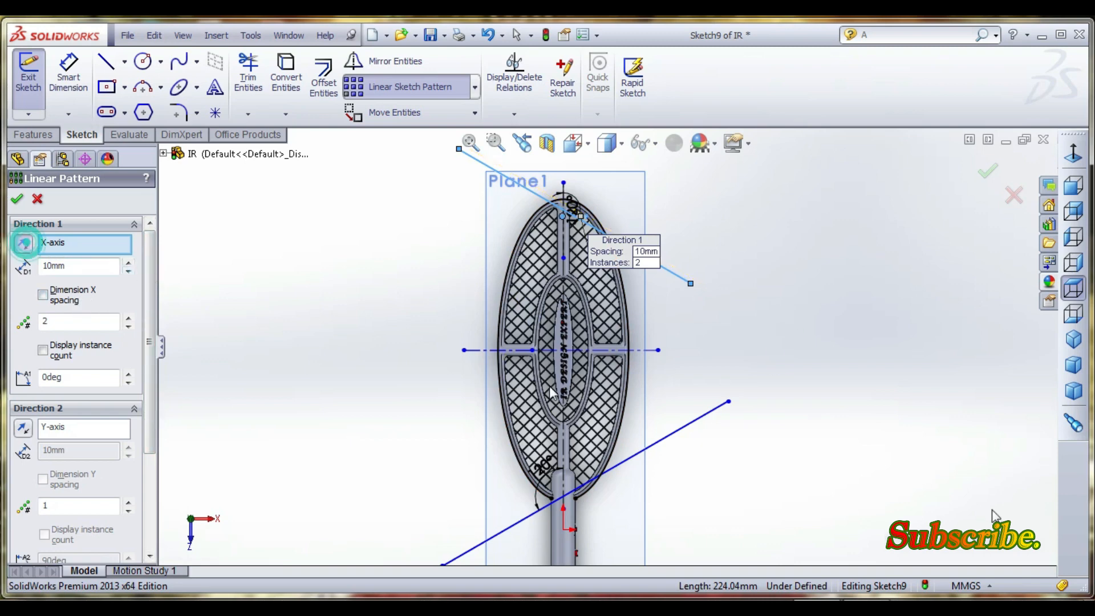
pyautogui.click(129, 263)
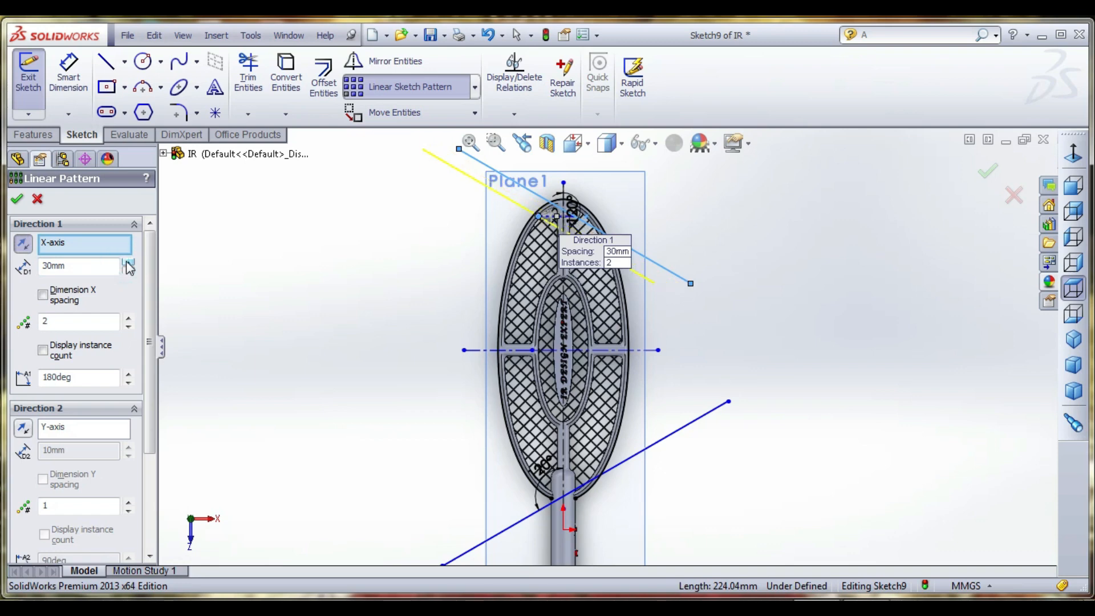
# - Create the pattern with 19 instances and stretch the patterned lines down across the head to below the handle
pyautogui.click(129, 318)
pyautogui.click(129, 318)
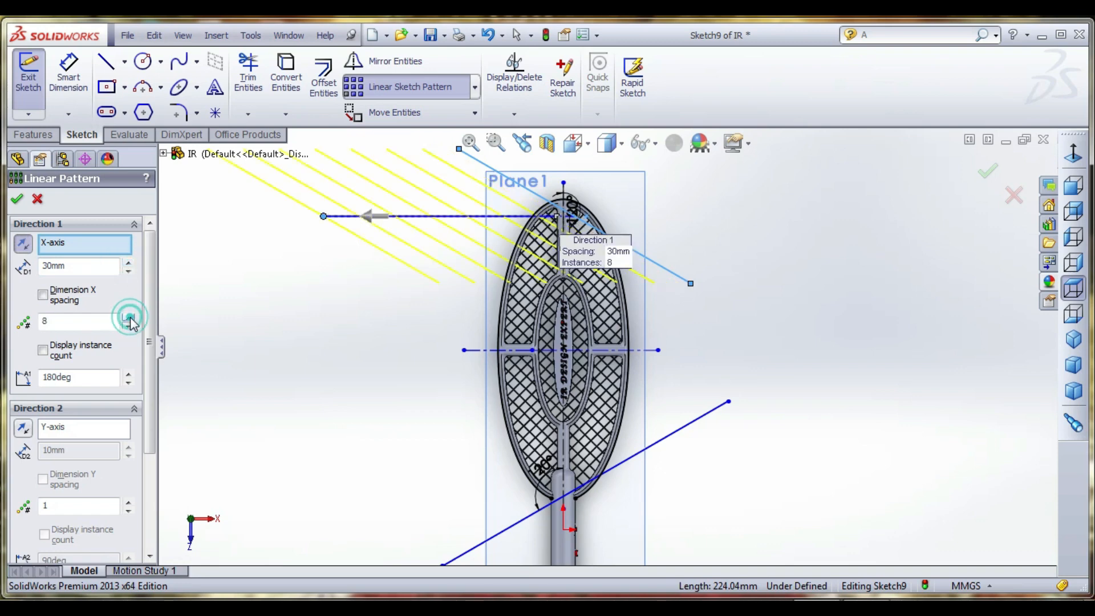
pyautogui.click(129, 318)
pyautogui.click(129, 318)
pyautogui.click(129, 318)
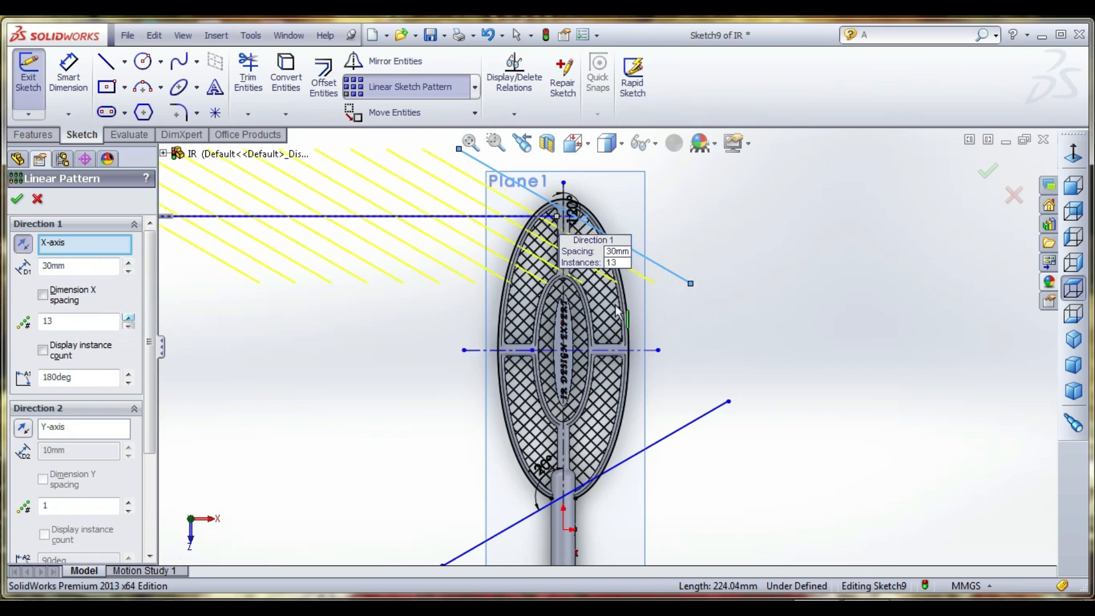
pyautogui.scroll(3, 613, 328)
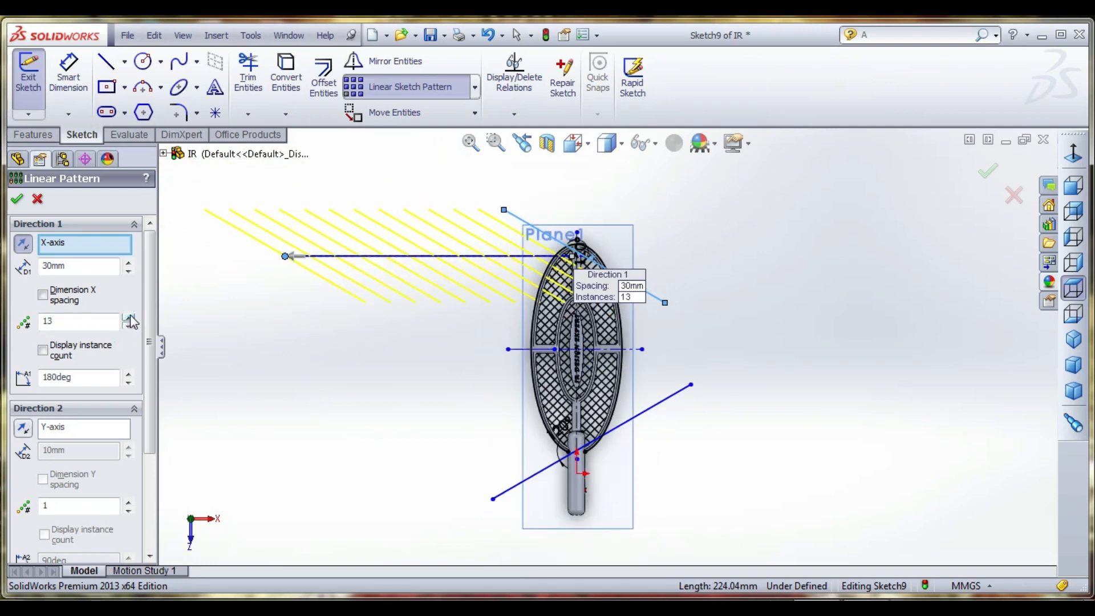
pyautogui.click(129, 318)
pyautogui.click(129, 318)
pyautogui.click(129, 318)
pyautogui.click(129, 318)
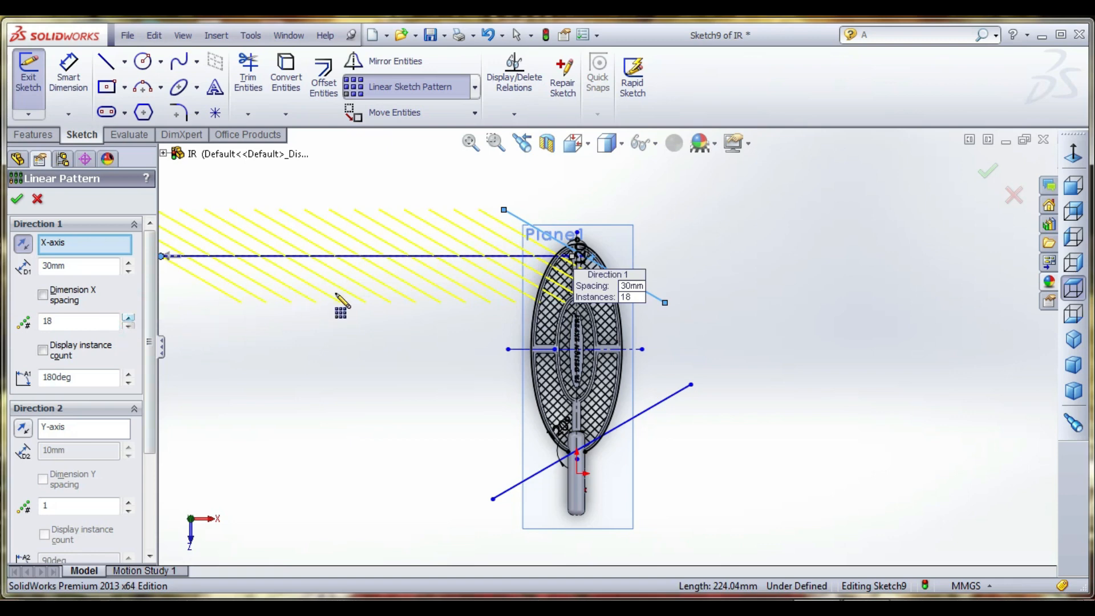
pyautogui.scroll(1, 361, 263)
pyautogui.click(130, 318)
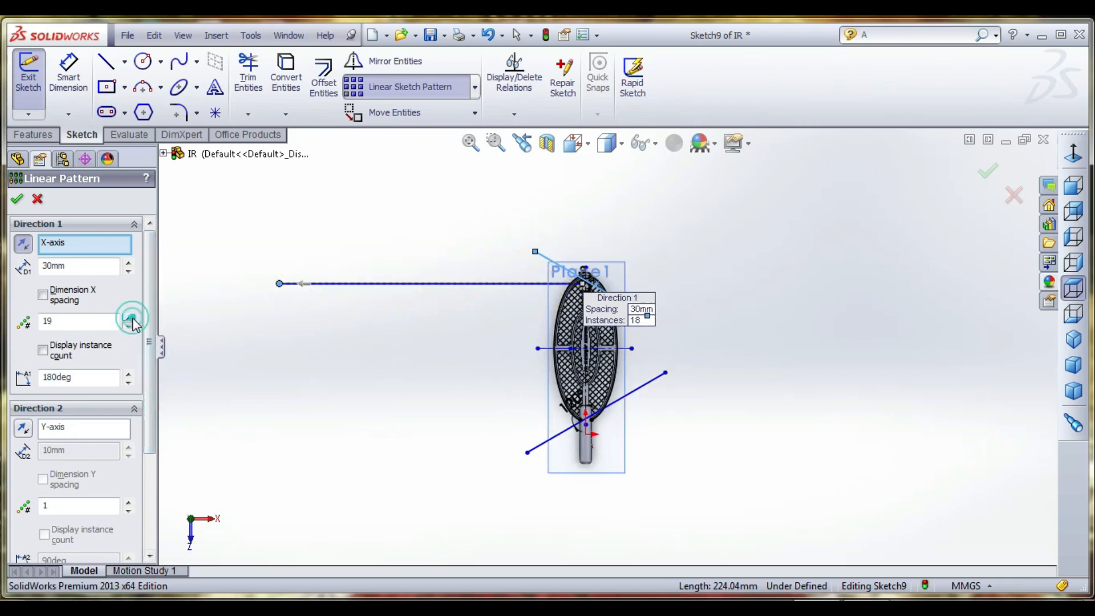
pyautogui.click(18, 200)
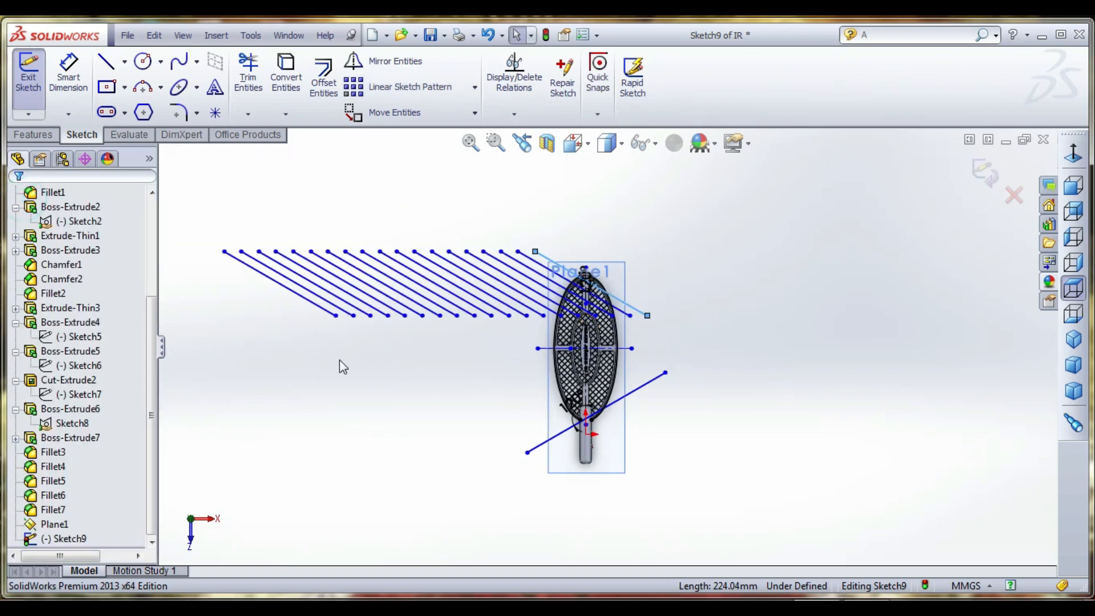
pyautogui.moveTo(335, 317); pyautogui.dragTo(580, 484)
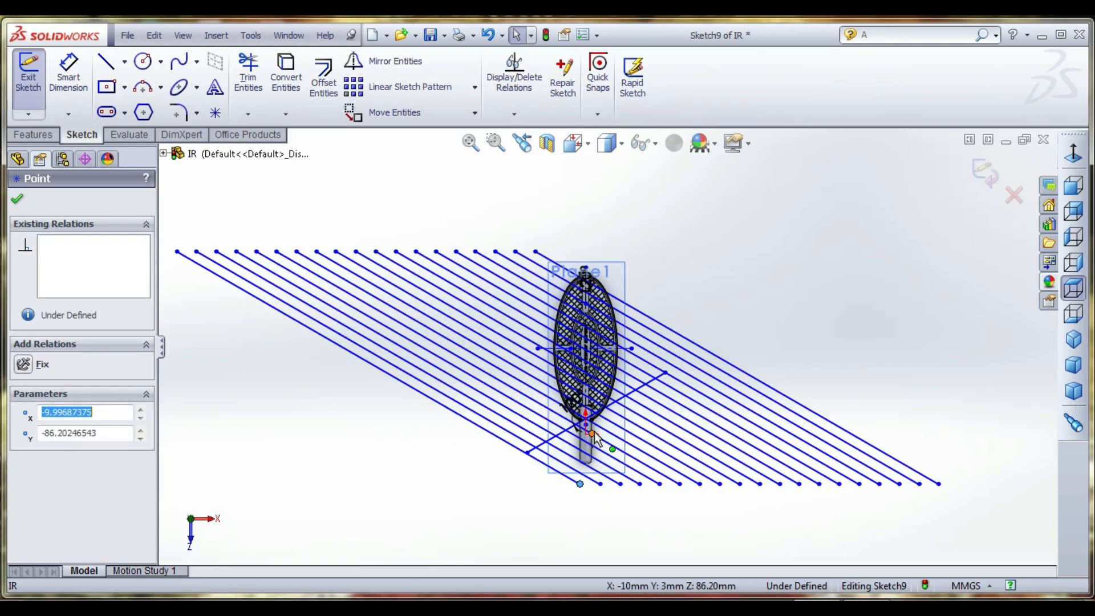
pyautogui.scroll(-1, 591, 432)
# - Pattern the lower sloping line linearly along the reversed X-axis with 30 mm spacing and about 20 instances
pyautogui.click(648, 378)
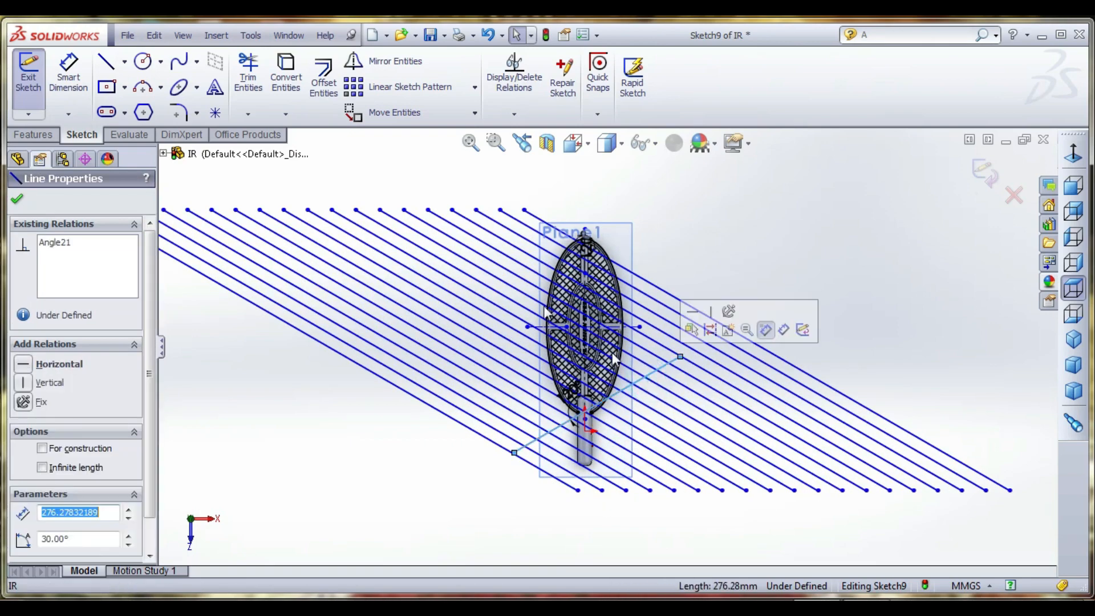
pyautogui.click(399, 87)
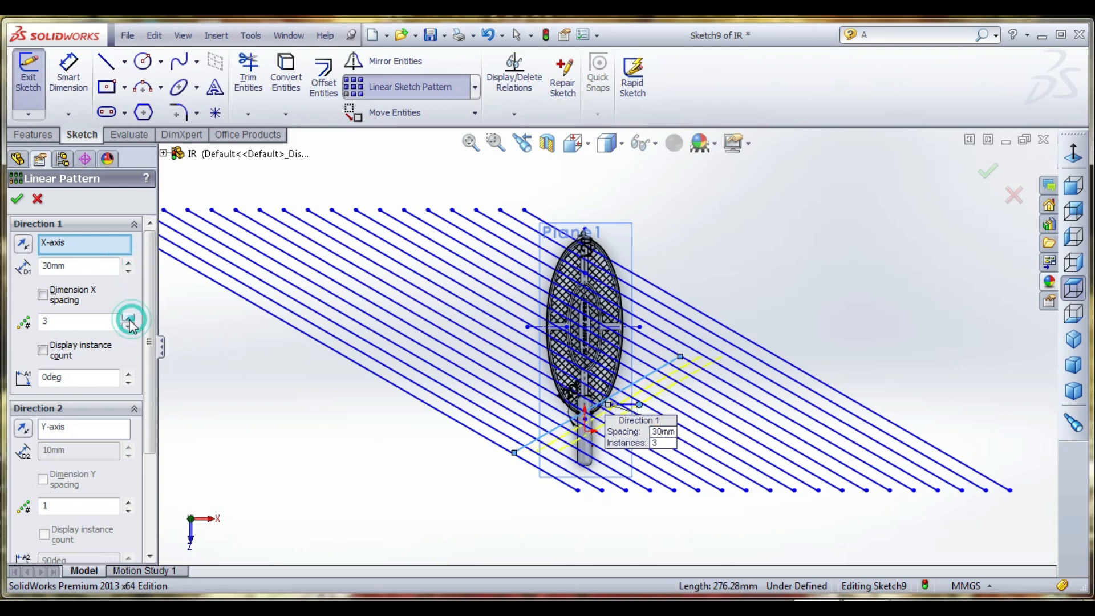
pyautogui.click(24, 243)
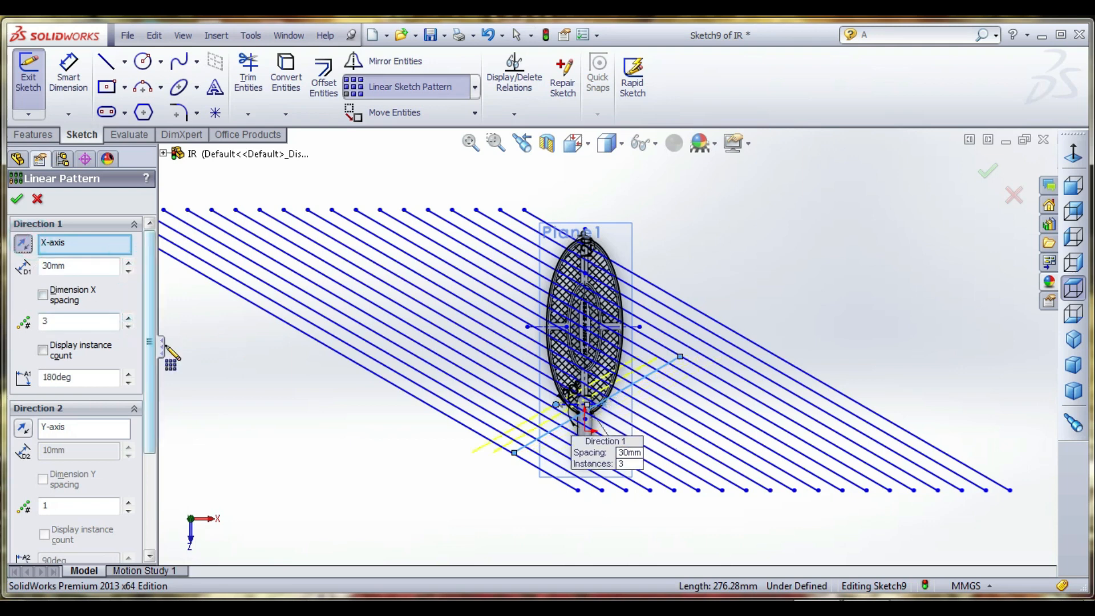
pyautogui.click(128, 317)
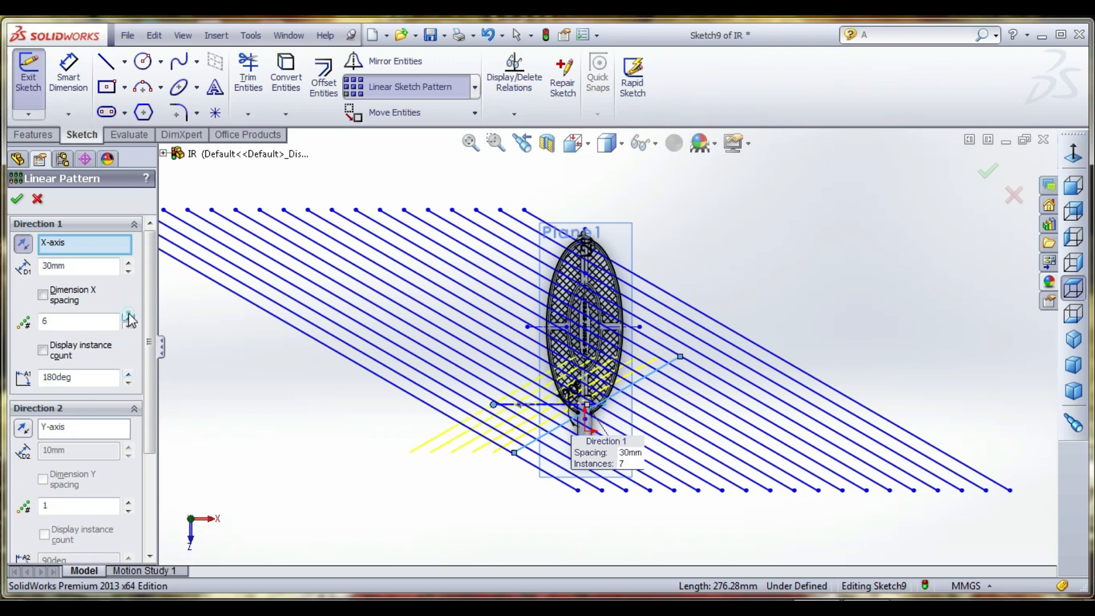
pyautogui.click(128, 316)
pyautogui.click(129, 317)
pyautogui.click(128, 317)
pyautogui.click(129, 317)
pyautogui.click(128, 317)
pyautogui.click(128, 317)
pyautogui.click(128, 316)
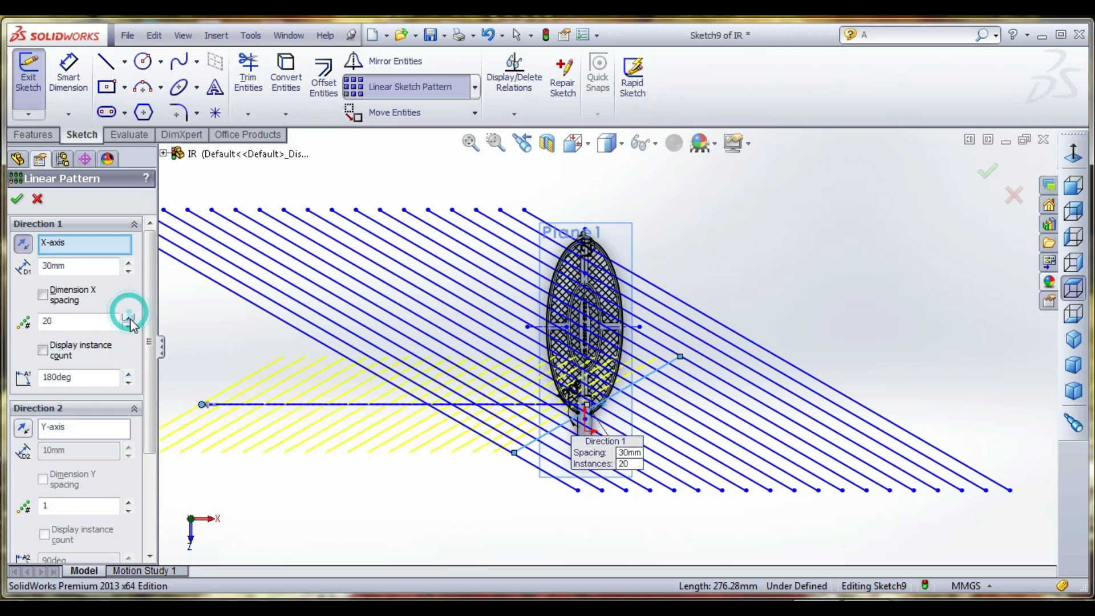
pyautogui.click(20, 201)
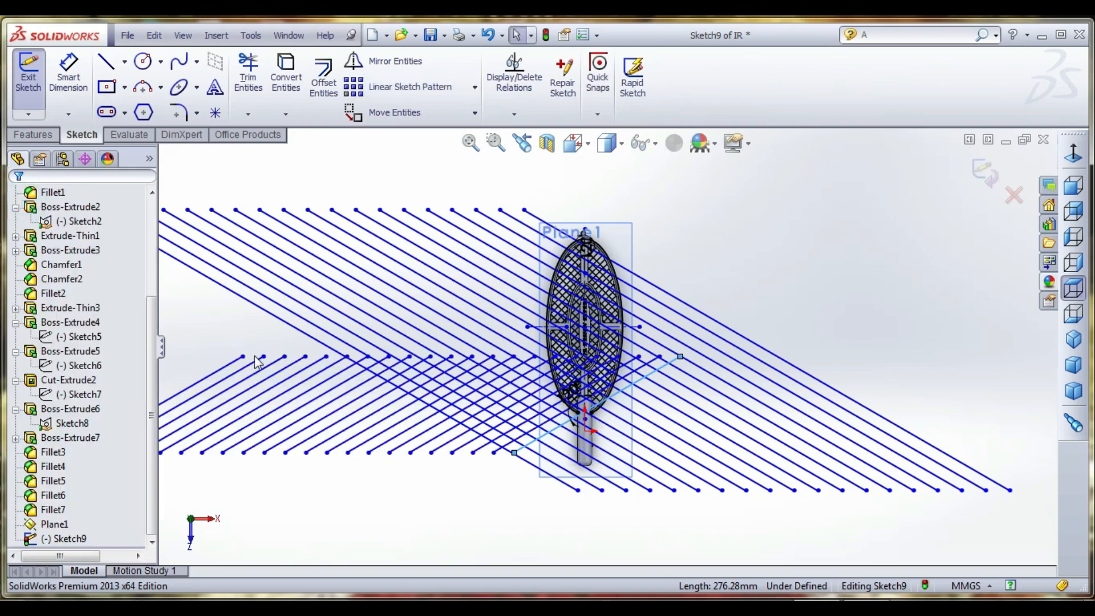
# - Stretch the second set of patterned lines up past the tip of the head so both sets cross over it
pyautogui.moveTo(243, 355); pyautogui.dragTo(501, 210)
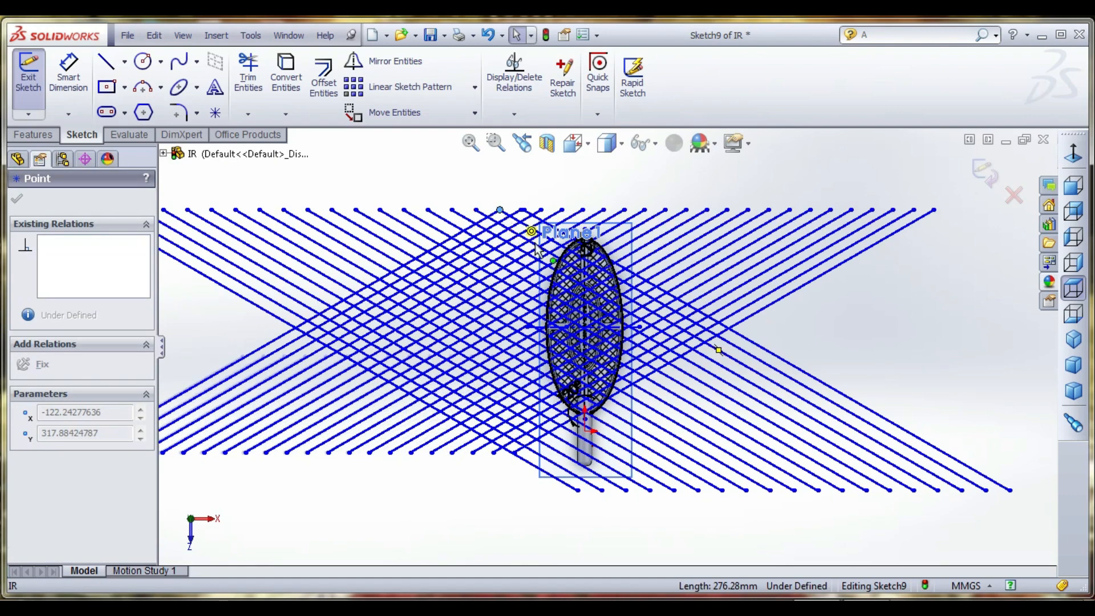
pyautogui.scroll(-3, 623, 254)
pyautogui.scroll(-1, 624, 280)
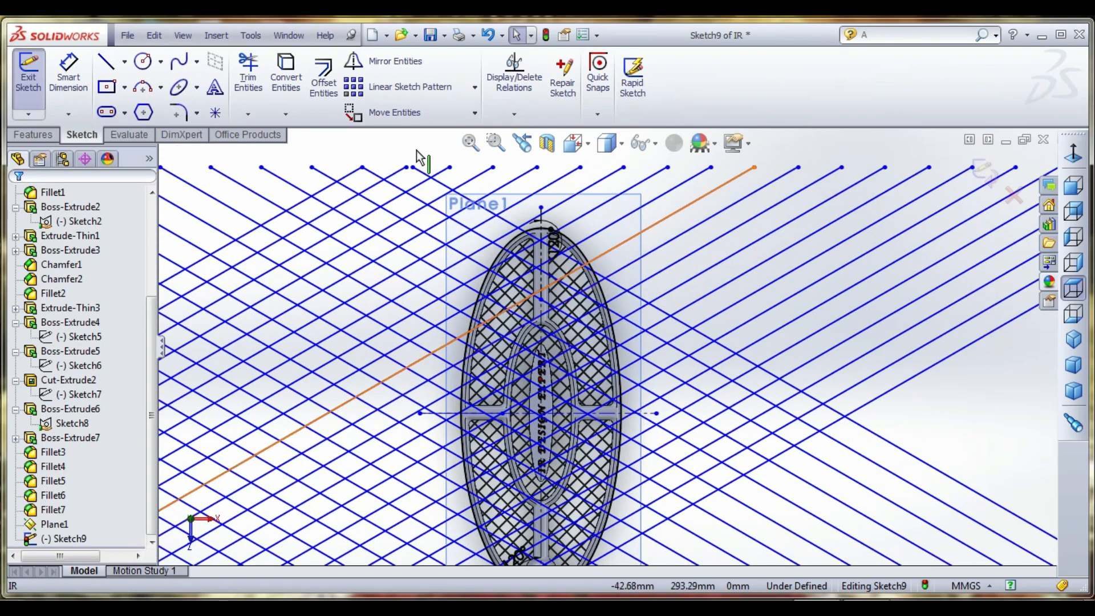
# - Power trim the crossing lines just outside the head's left edge, from near the tip down towards the horizontal rib
pyautogui.click(249, 75)
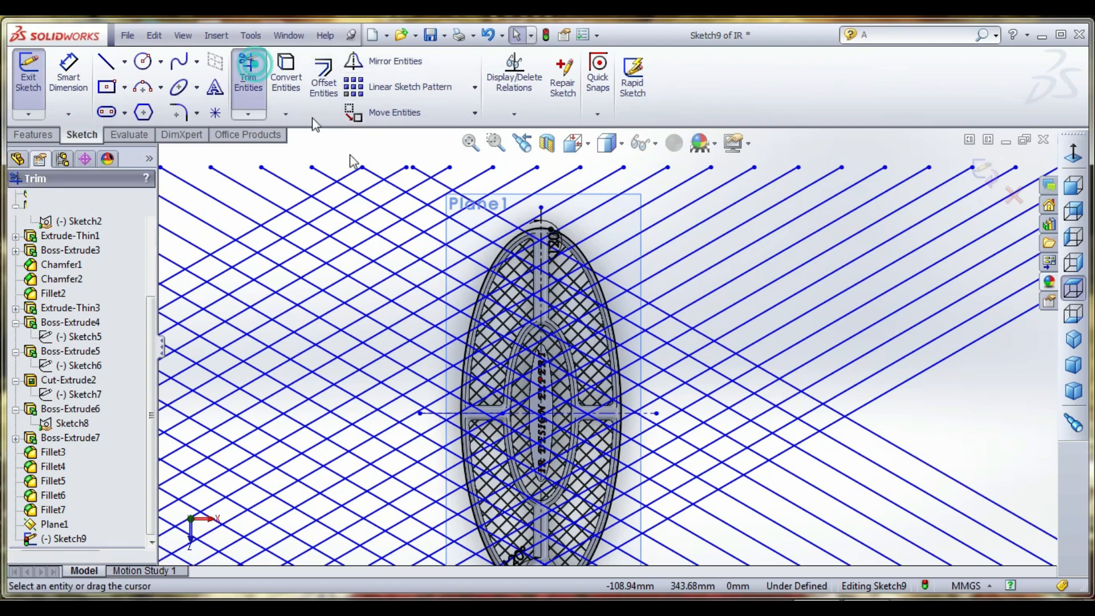
pyautogui.scroll(-4, 545, 220)
pyautogui.scroll(-2, 536, 228)
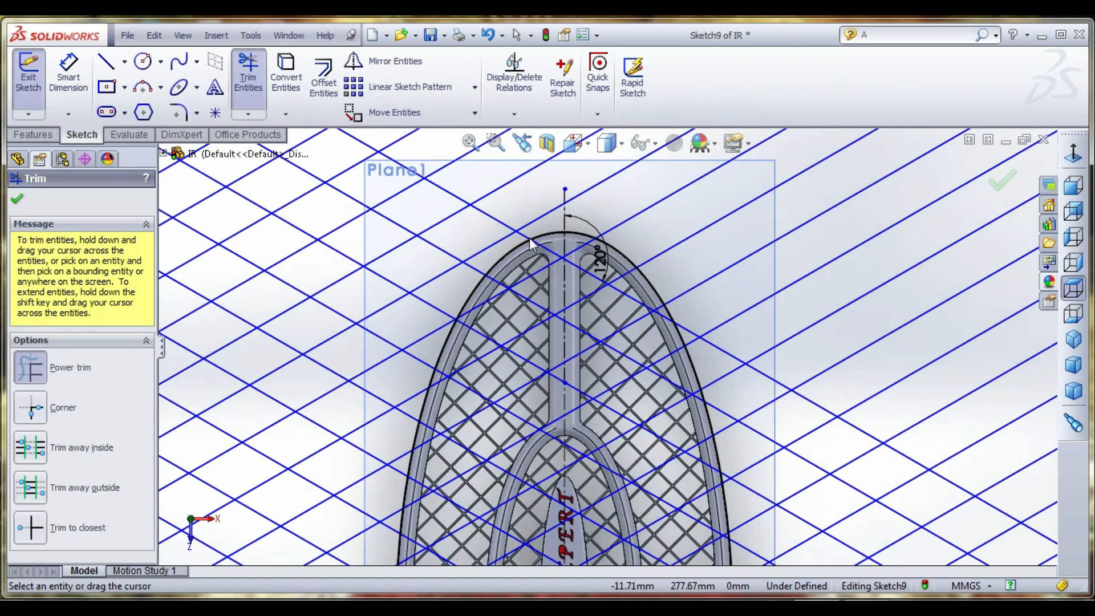
pyautogui.moveTo(507, 248)
pyautogui.mouseDown()
pyautogui.moveTo(468, 286)
pyautogui.moveTo(409, 396)
pyautogui.moveTo(374, 514)
pyautogui.moveTo(381, 539)
pyautogui.mouseUp()
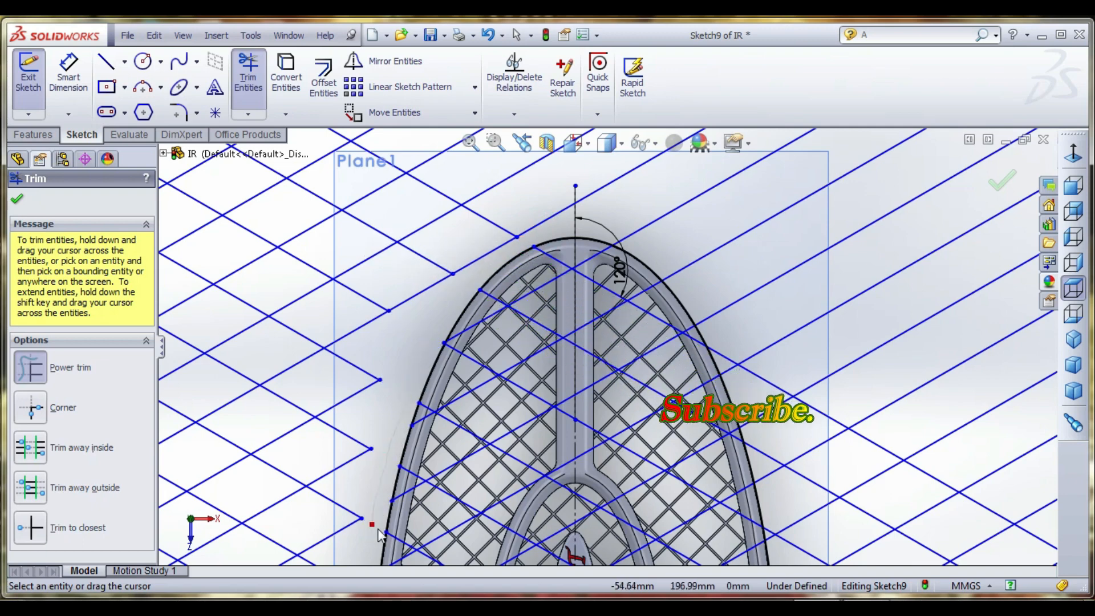
pyautogui.scroll(-1, 473, 364)
pyautogui.scroll(5, 474, 364)
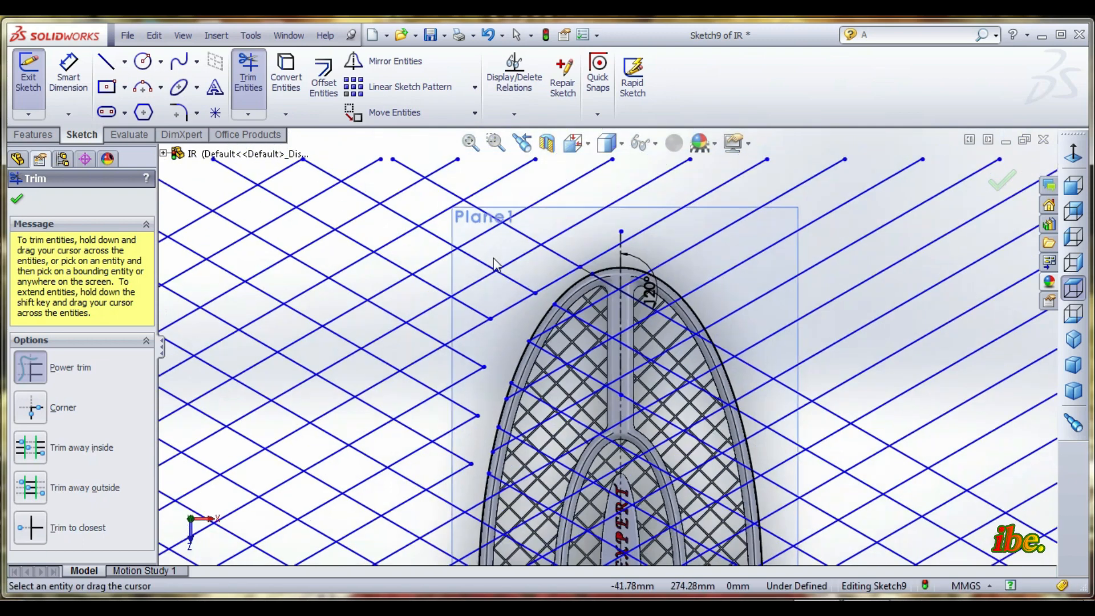
pyautogui.scroll(-2, 580, 360)
pyautogui.scroll(-6, 580, 361)
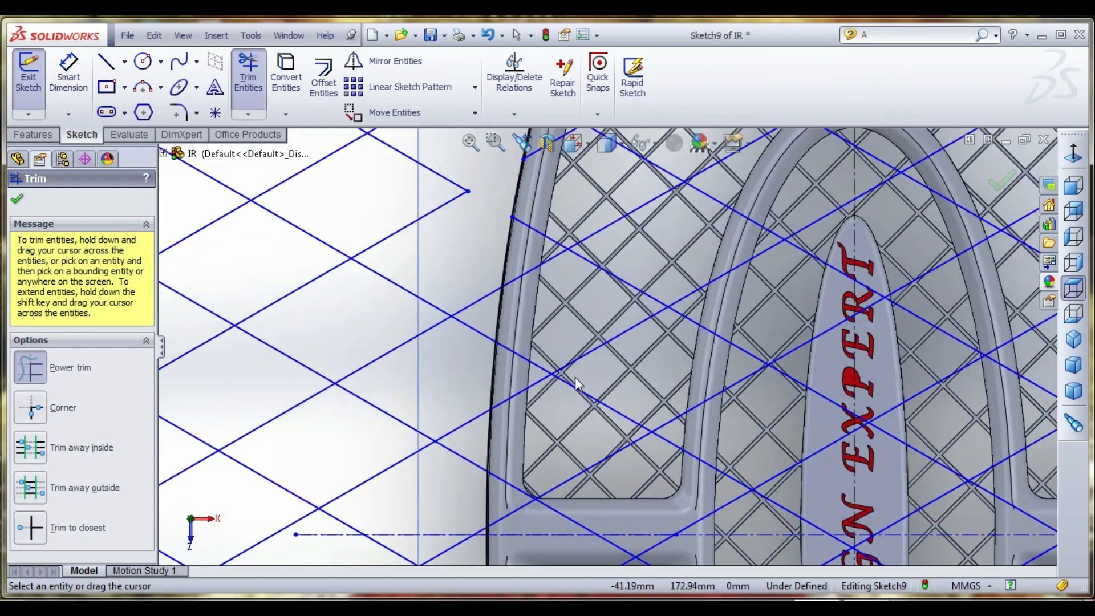
pyautogui.moveTo(456, 294); pyautogui.dragTo(435, 469)
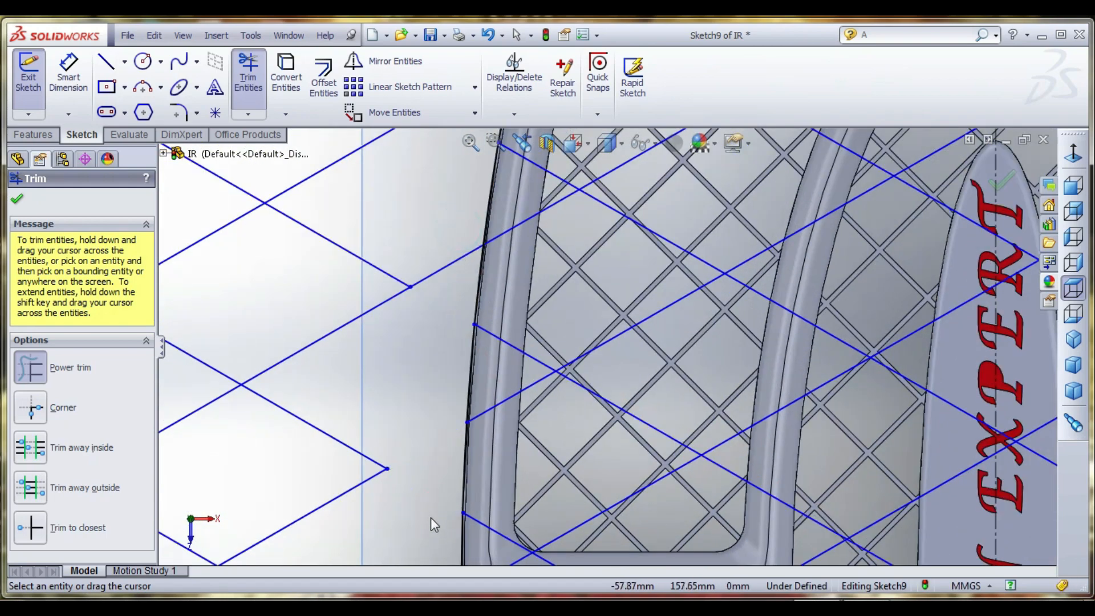
# - Power trim the lines outside the head's left edge from the horizontal rib down towards the handle
pyautogui.scroll(2, 464, 320)
pyautogui.scroll(4, 496, 262)
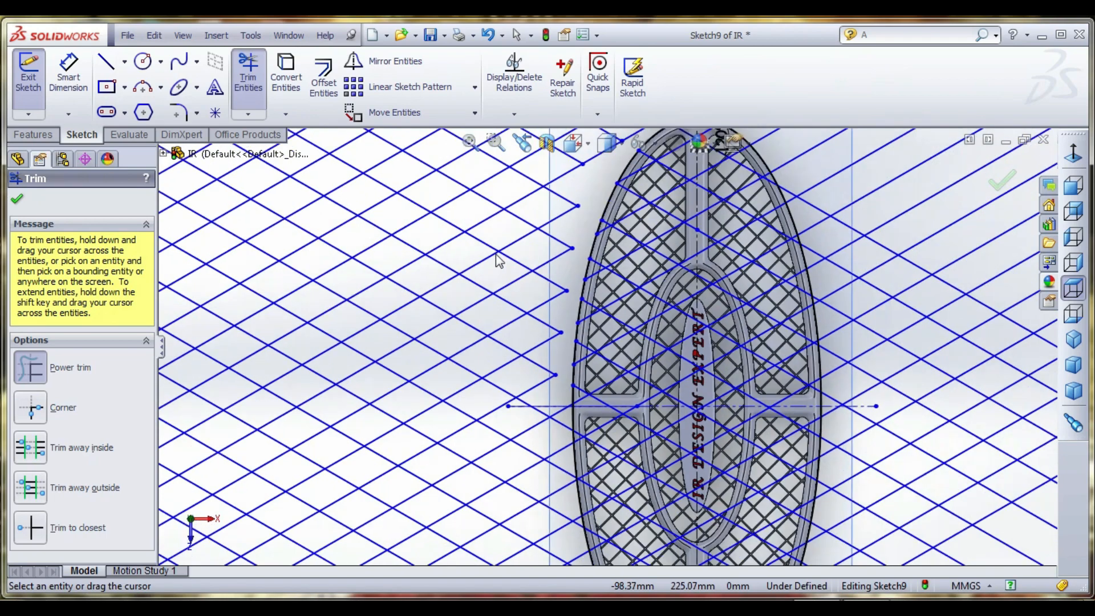
pyautogui.scroll(-5, 563, 341)
pyautogui.moveTo(534, 262); pyautogui.dragTo(536, 419)
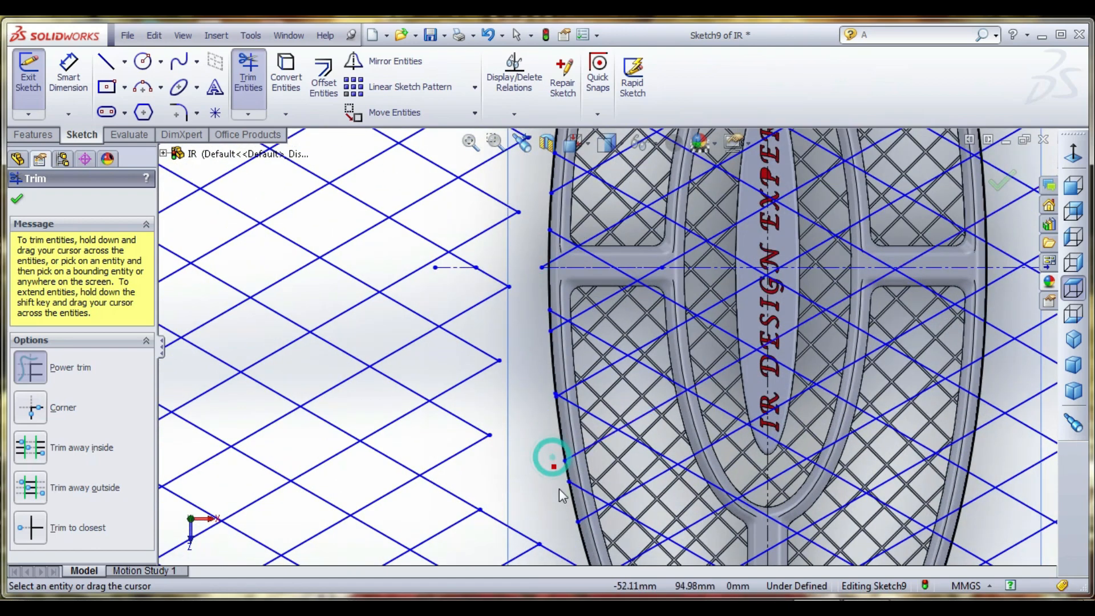
pyautogui.scroll(5, 667, 467)
pyautogui.scroll(-6, 667, 467)
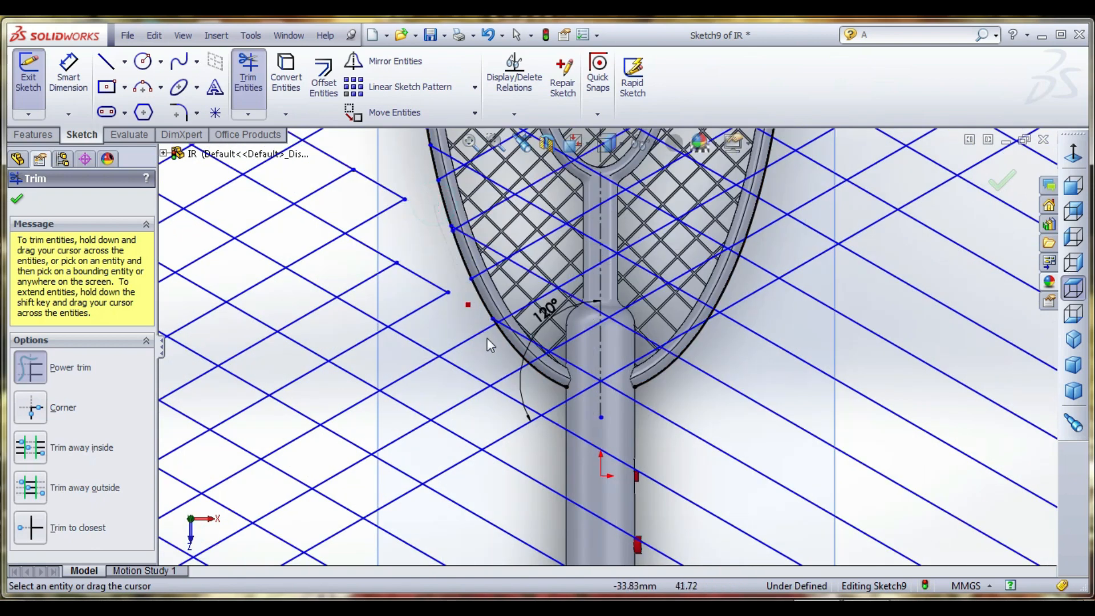
# - Power trim the lines across the handle neck and around the lower right edge of the head
pyautogui.moveTo(562, 418)
pyautogui.mouseDown()
pyautogui.moveTo(606, 424)
pyautogui.moveTo(648, 405)
pyautogui.mouseUp()
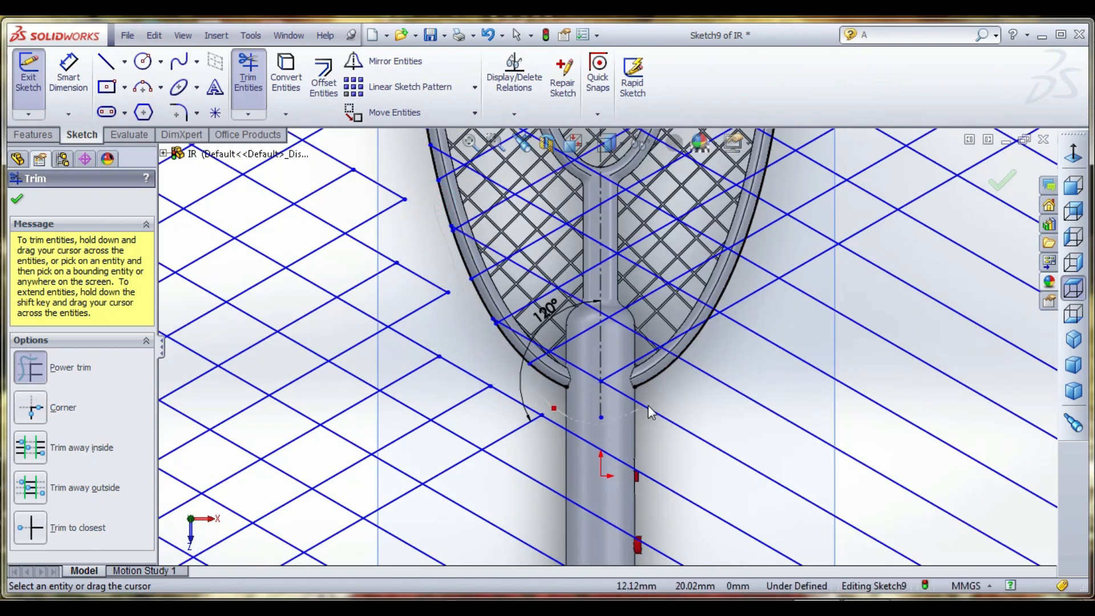
pyautogui.moveTo(699, 381); pyautogui.dragTo(749, 344)
pyautogui.scroll(-5, 758, 314)
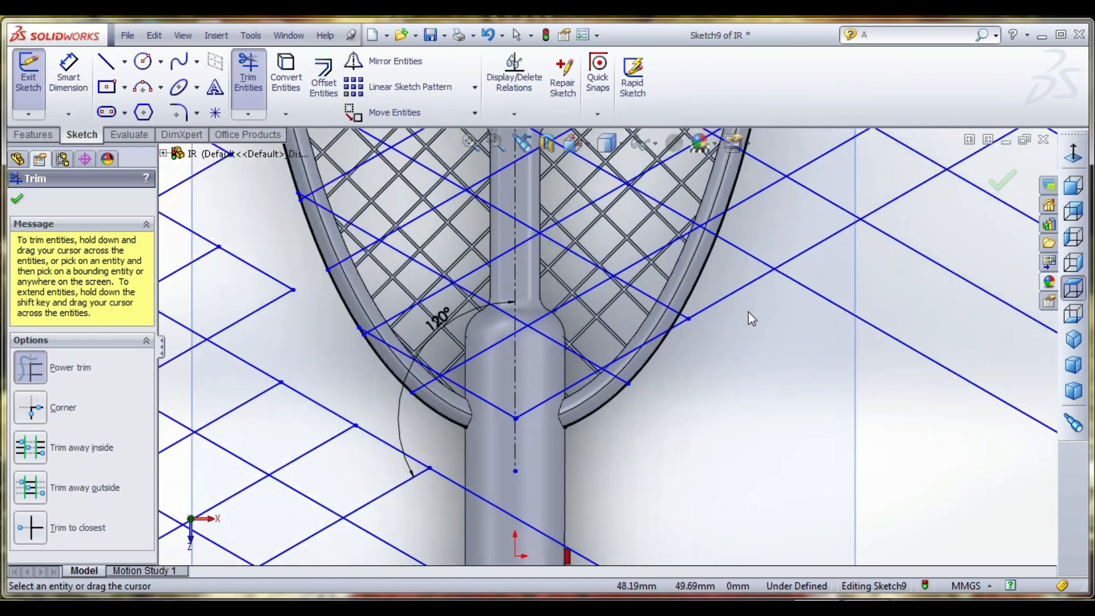
pyautogui.scroll(5, 658, 323)
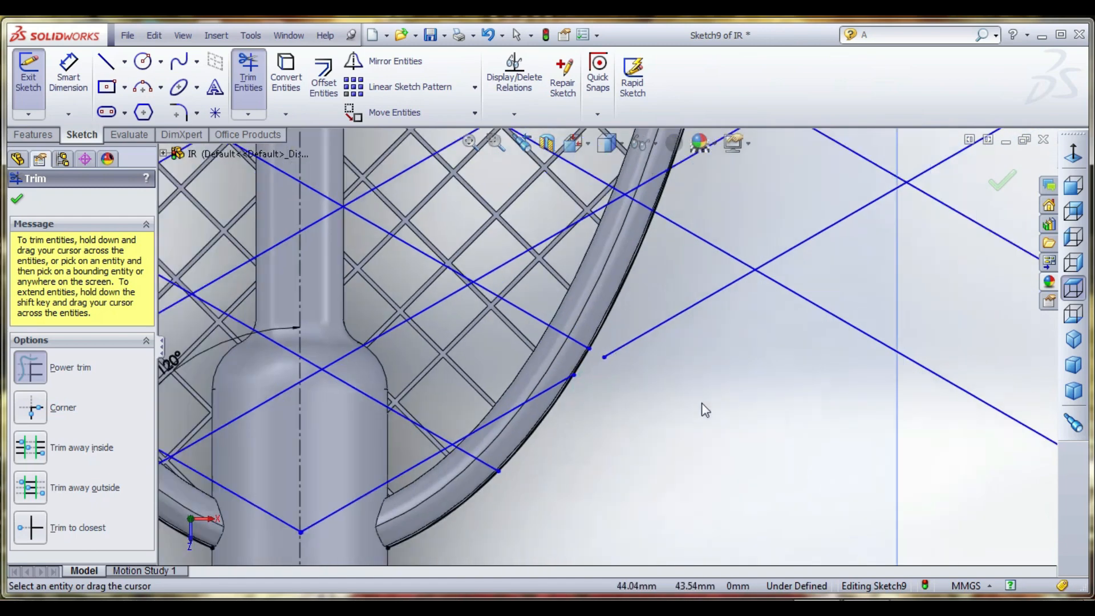
pyautogui.scroll(-6, 546, 336)
pyautogui.moveTo(483, 514); pyautogui.dragTo(572, 279)
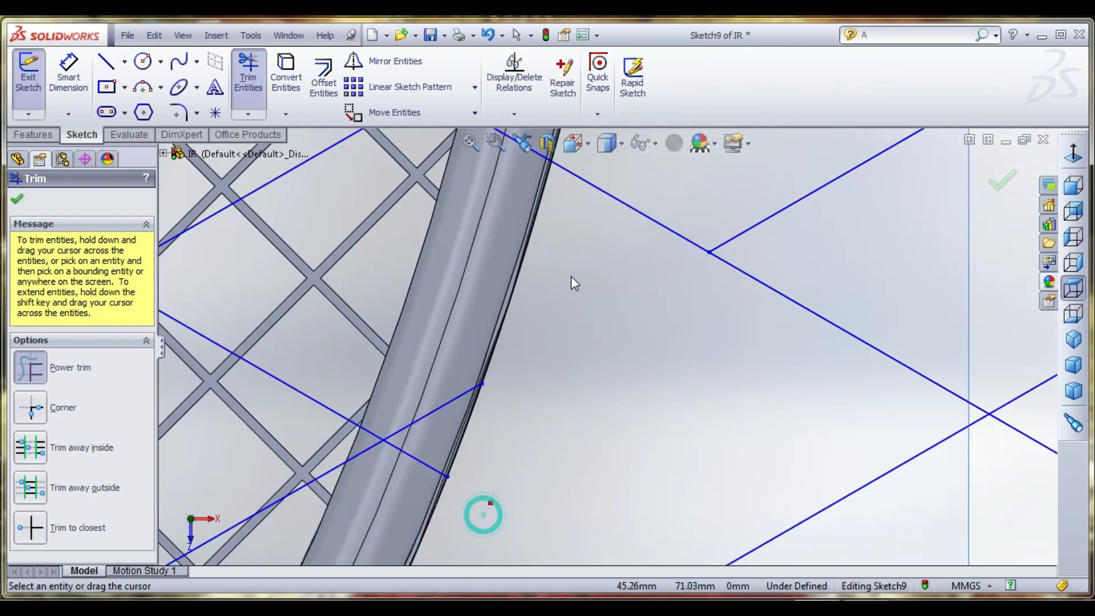
# - Power trim the lines just outside the head's right edge, from the lower part up past the horizontal rib
pyautogui.scroll(5, 604, 446)
pyautogui.scroll(-5, 631, 202)
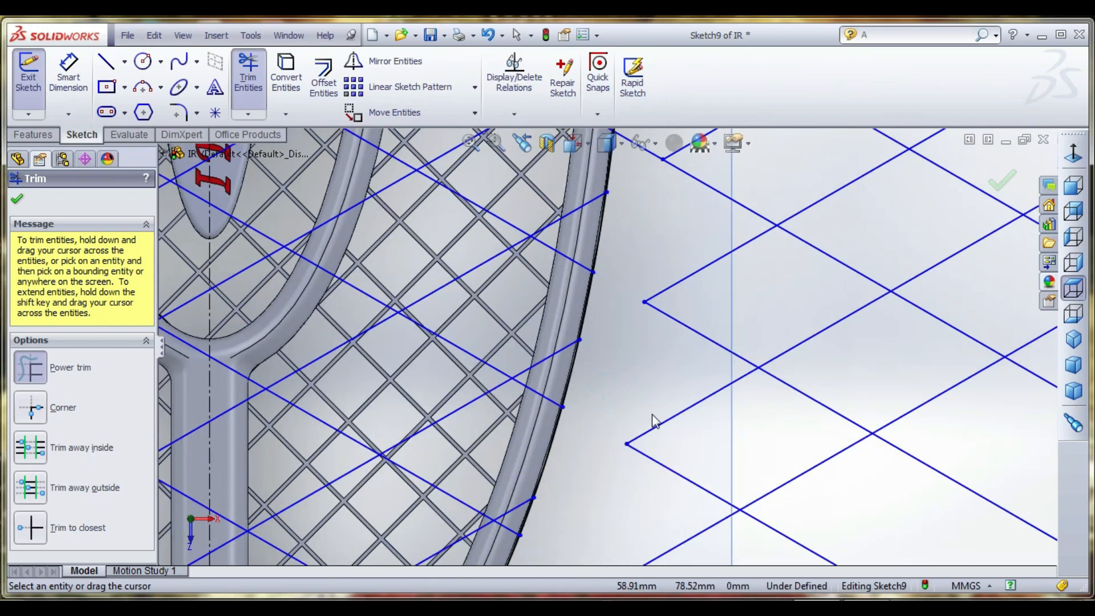
pyautogui.scroll(5, 654, 420)
pyautogui.scroll(-4, 617, 245)
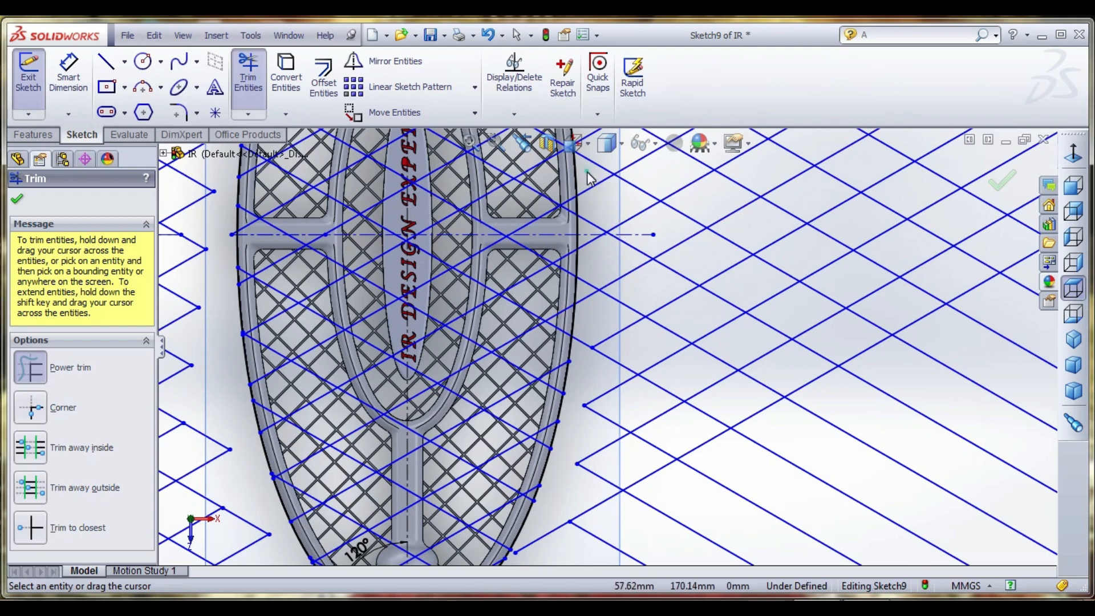
pyautogui.scroll(5, 609, 428)
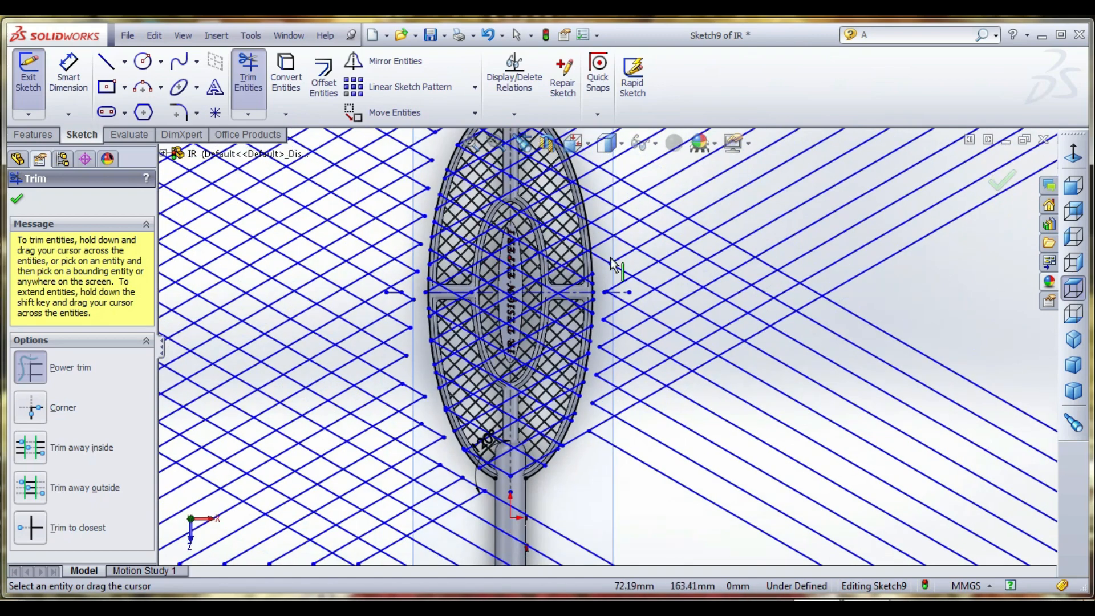
pyautogui.scroll(-5, 604, 256)
pyautogui.scroll(5, 604, 255)
pyautogui.scroll(-5, 575, 253)
pyautogui.click(574, 250)
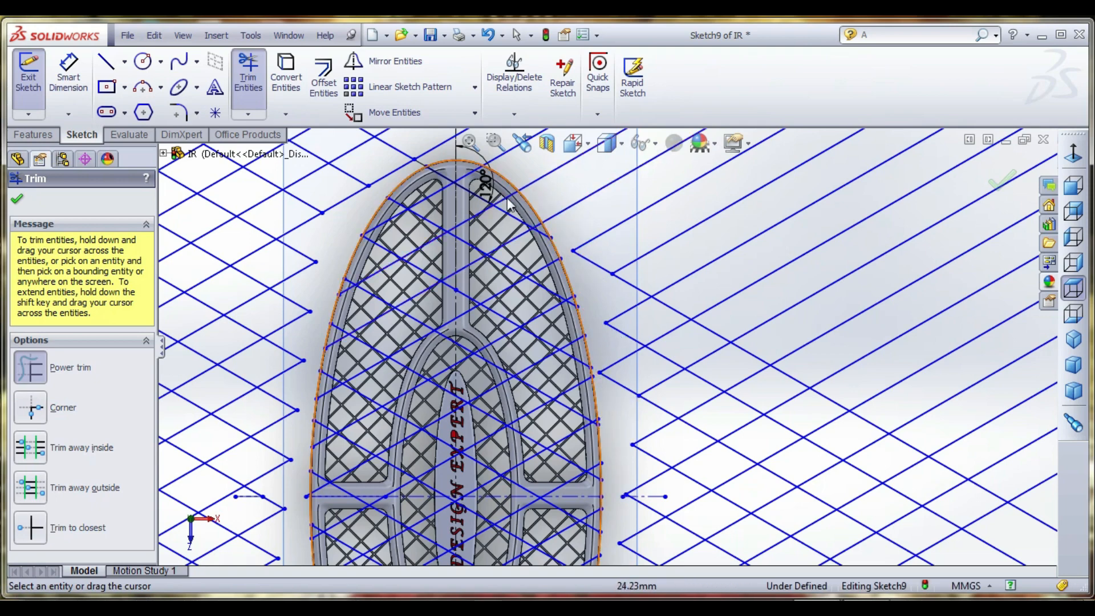
# - Power trim the lines around the tip of the head and its upper right edge
pyautogui.click(410, 166)
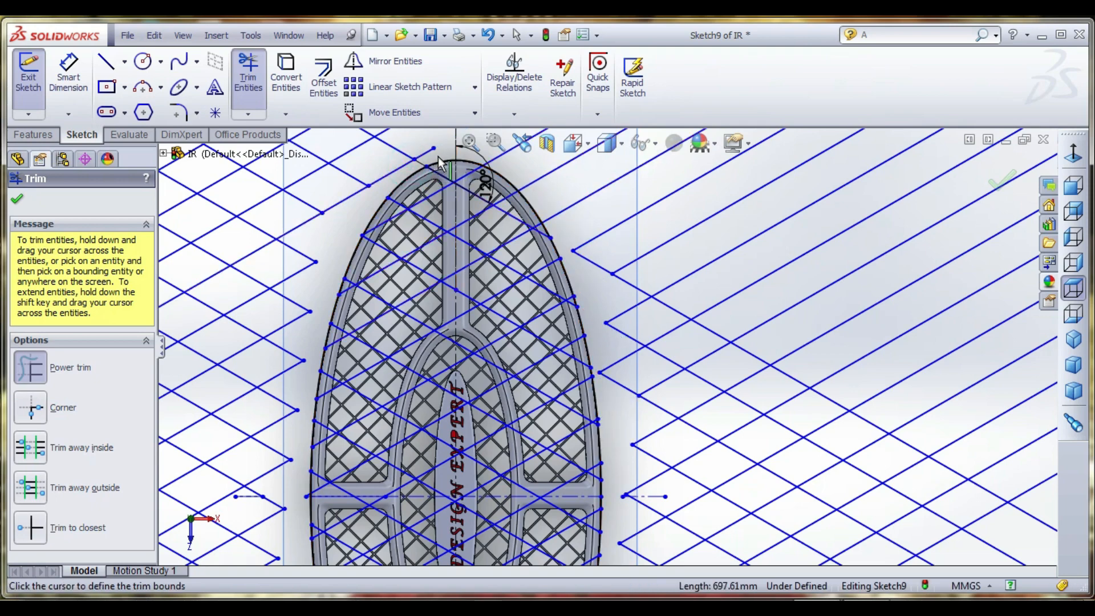
pyautogui.scroll(-3, 438, 157)
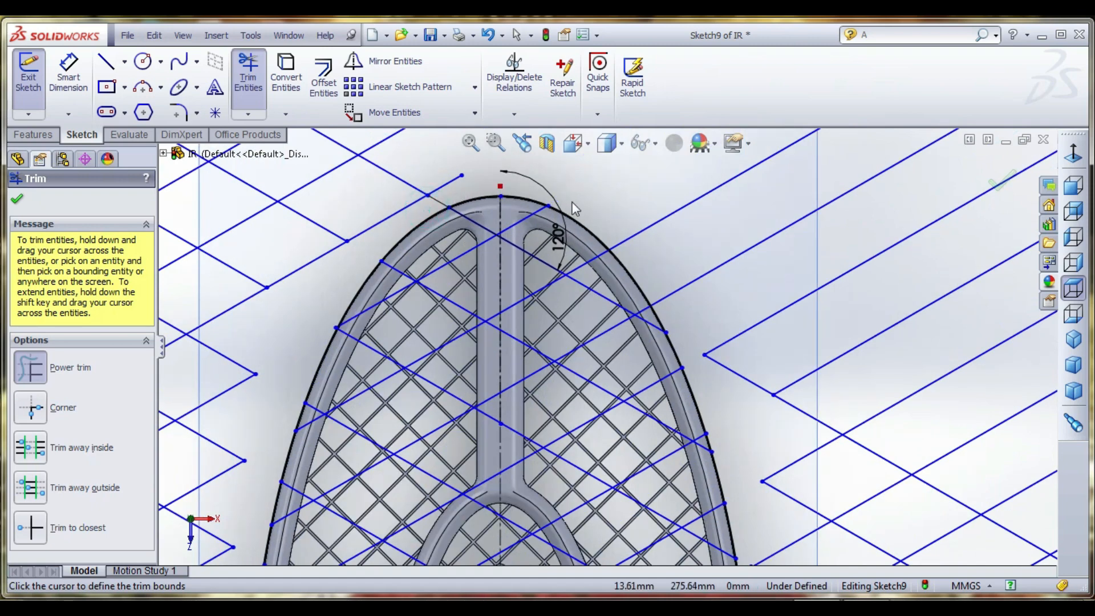
pyautogui.moveTo(644, 261); pyautogui.dragTo(684, 320)
pyautogui.scroll(10, 686, 296)
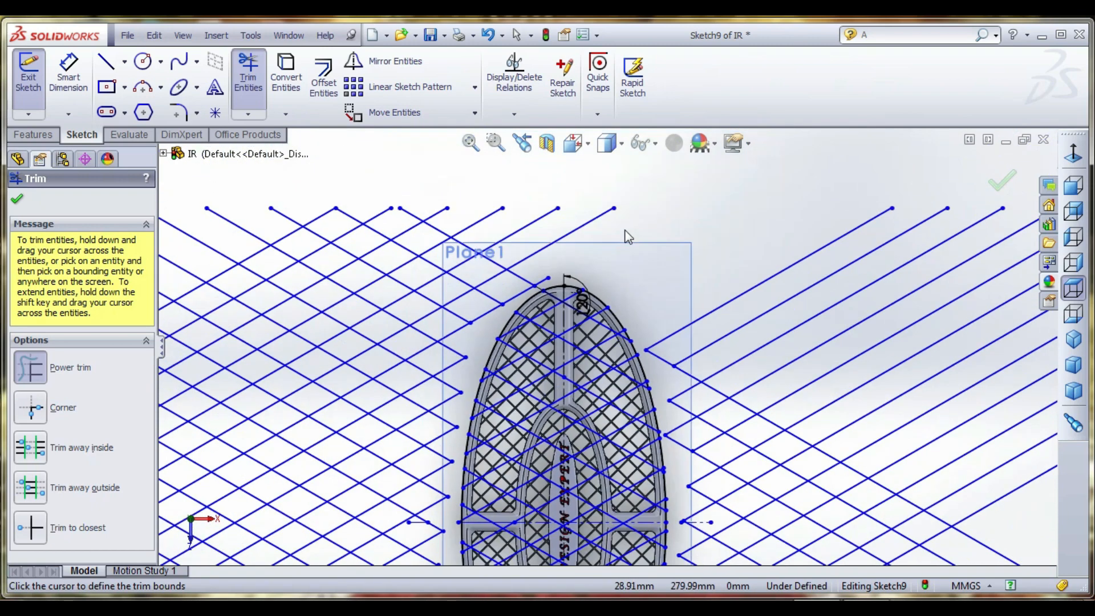
# - Exit the trim and delete the detached leftover pattern lines on the left side of the racket
pyautogui.rightClick(538, 237)
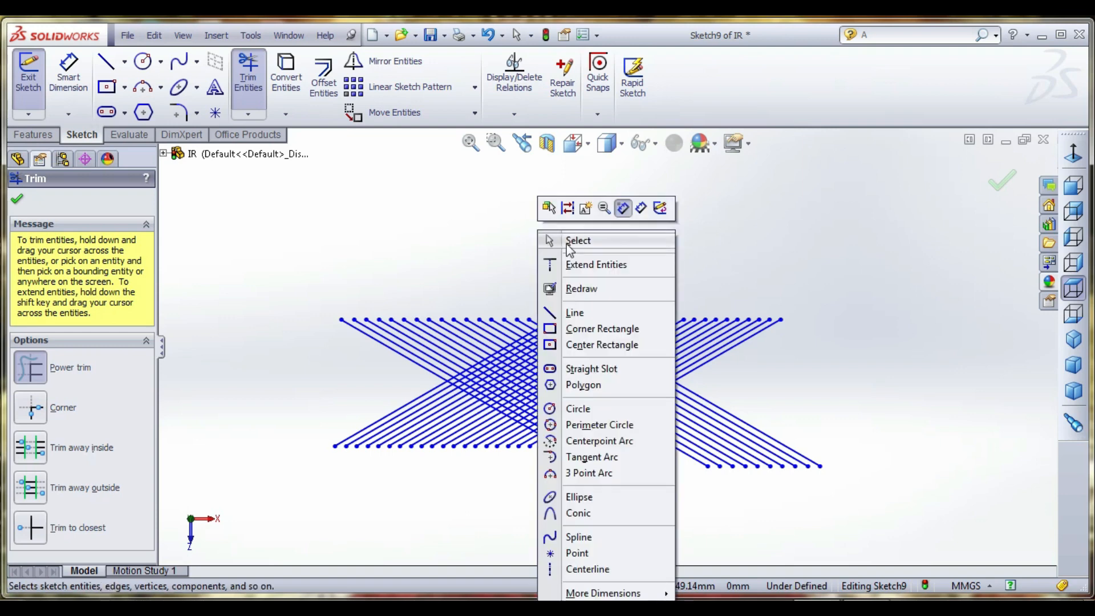
pyautogui.click(566, 242)
pyautogui.moveTo(342, 246); pyautogui.dragTo(557, 507)
pyautogui.moveTo(424, 273); pyautogui.dragTo(558, 506)
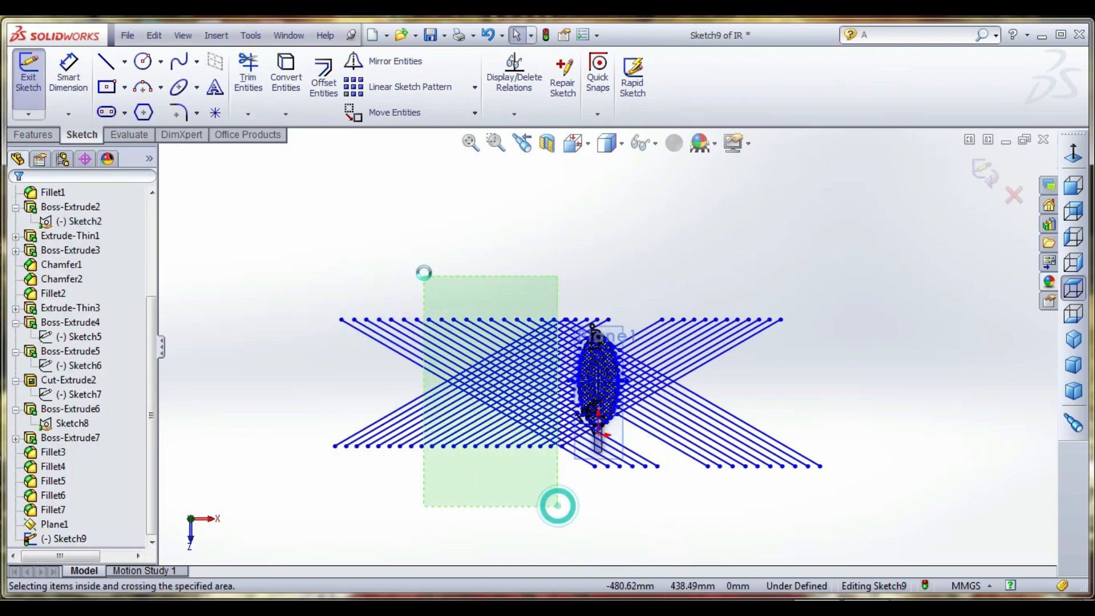
pyautogui.moveTo(424, 273); pyautogui.dragTo(424, 273)
pyautogui.press('Delete')
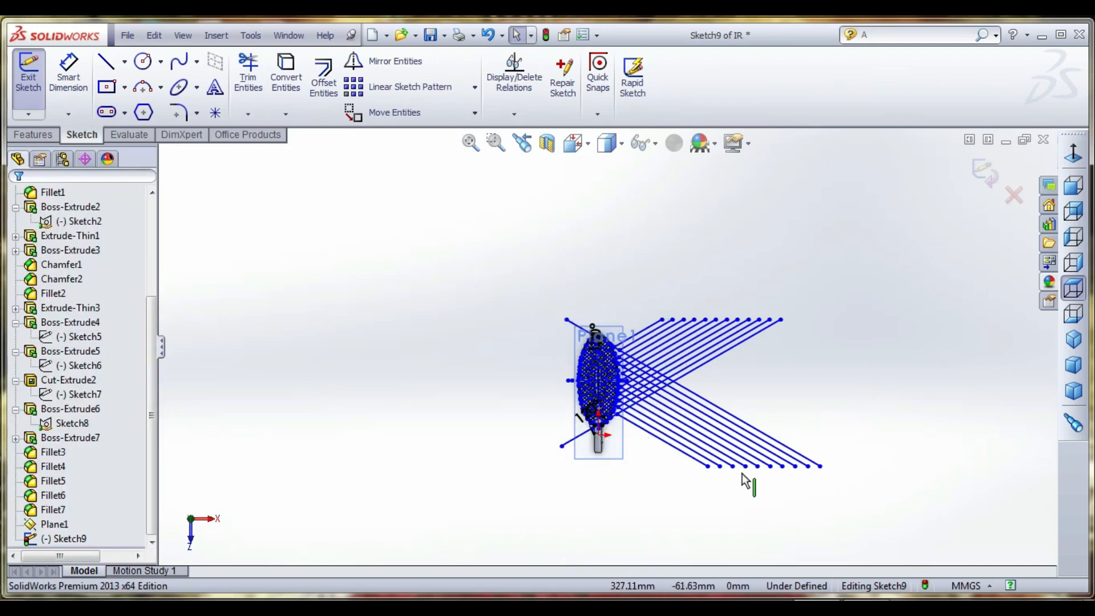
# - Delete the detached leftover pattern lines on the right side of the racket
pyautogui.moveTo(800, 509); pyautogui.dragTo(682, 262)
pyautogui.press('Delete')
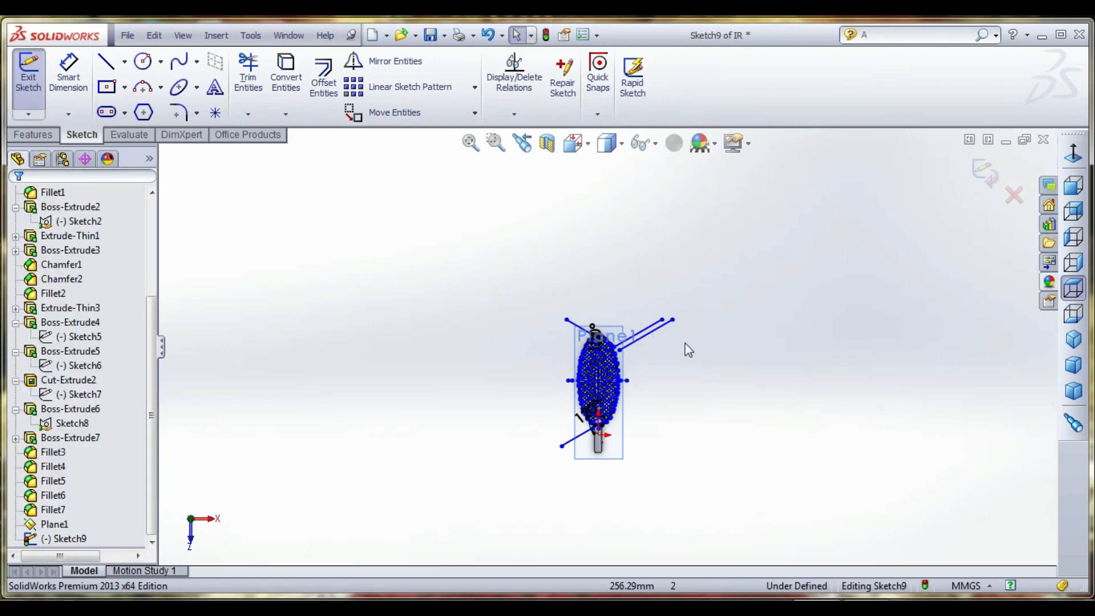
pyautogui.moveTo(681, 349); pyautogui.dragTo(624, 285)
pyautogui.press('Delete')
# - Delete the leftover sloping line above the tip of the head, including its associated dimension
pyautogui.click(577, 330)
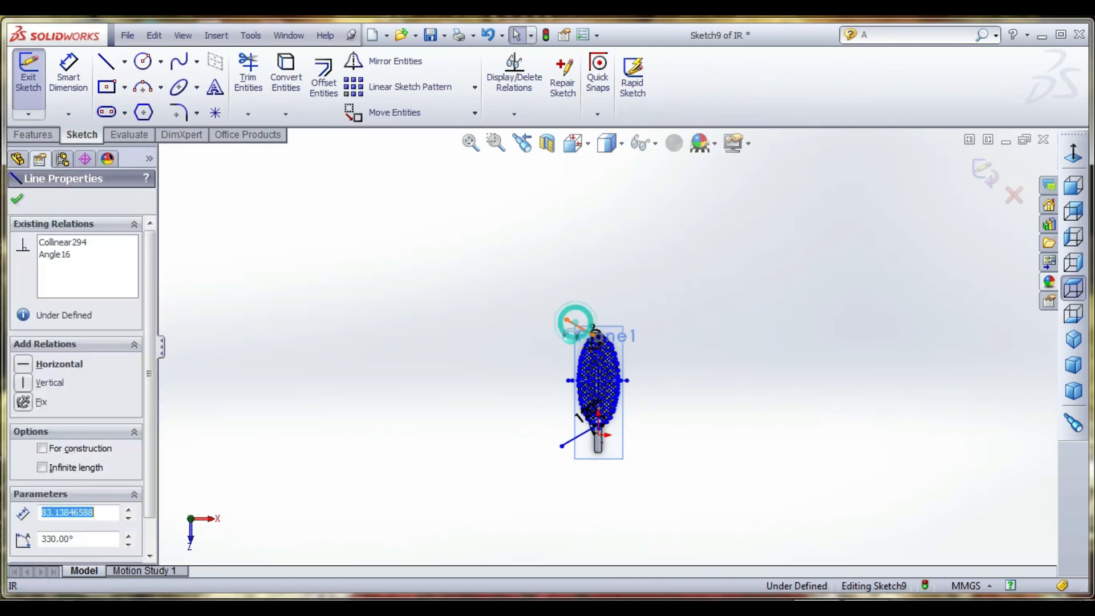
pyautogui.press('Delete')
pyautogui.click(659, 257)
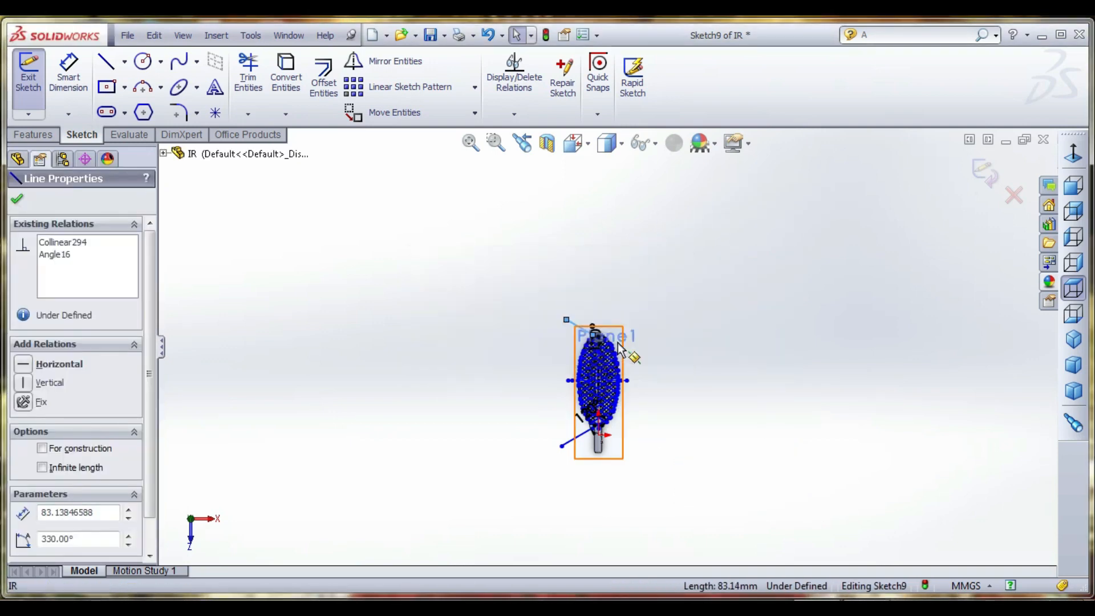
pyautogui.scroll(-8, 565, 354)
pyautogui.press('Delete')
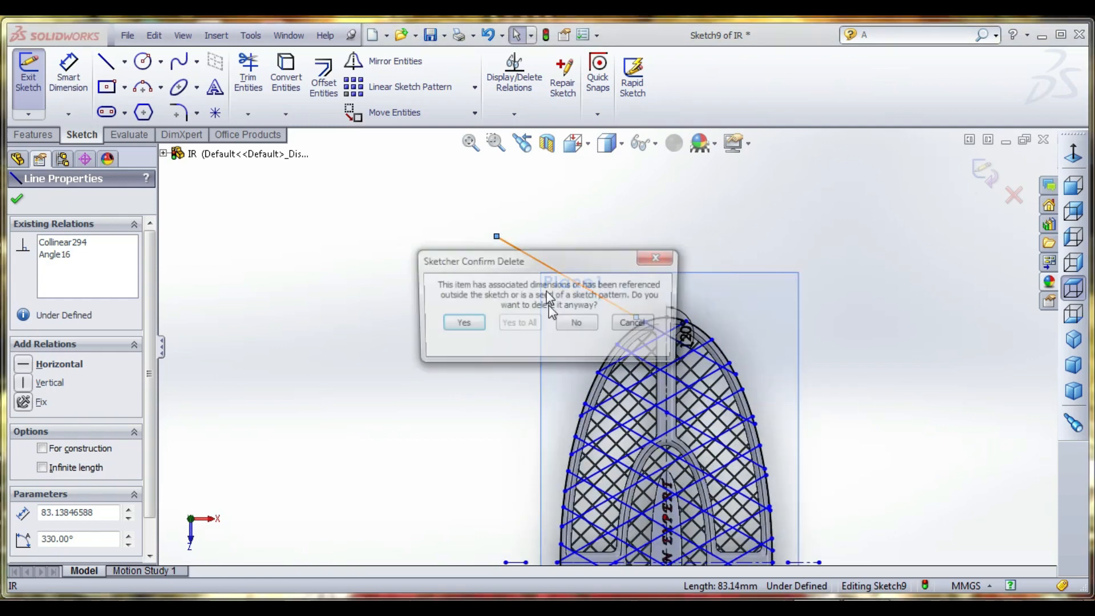
pyautogui.click(462, 321)
pyautogui.scroll(2, 604, 331)
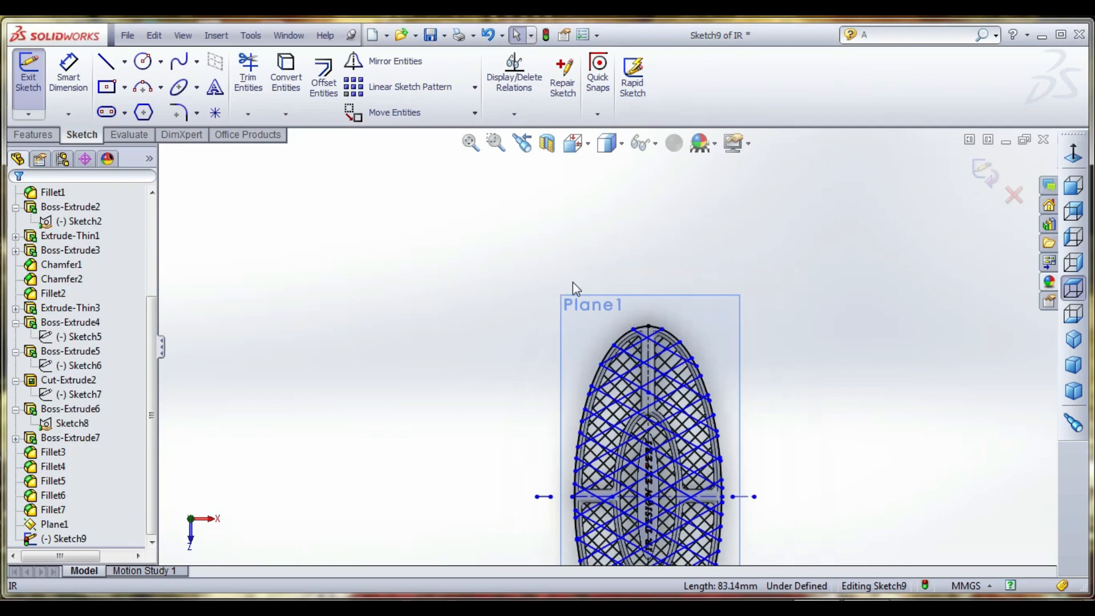
# - Delete the leftover horizontal centerline pieces outside both sides of the head
pyautogui.scroll(-2, 643, 384)
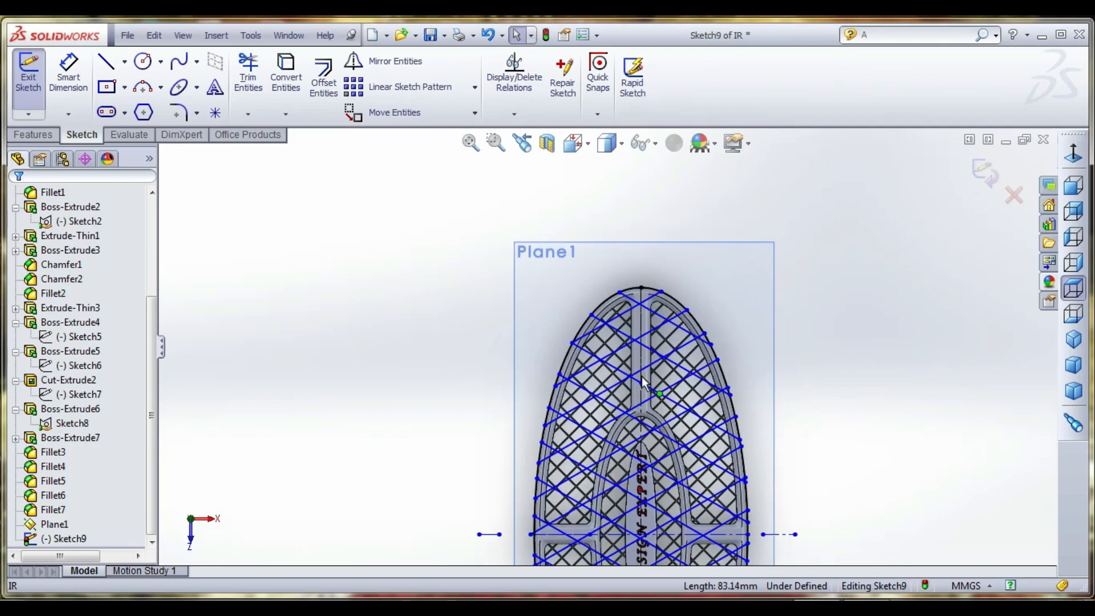
pyautogui.click(490, 535)
pyautogui.press('Escape')
pyautogui.scroll(-3, 501, 549)
pyautogui.click(505, 502)
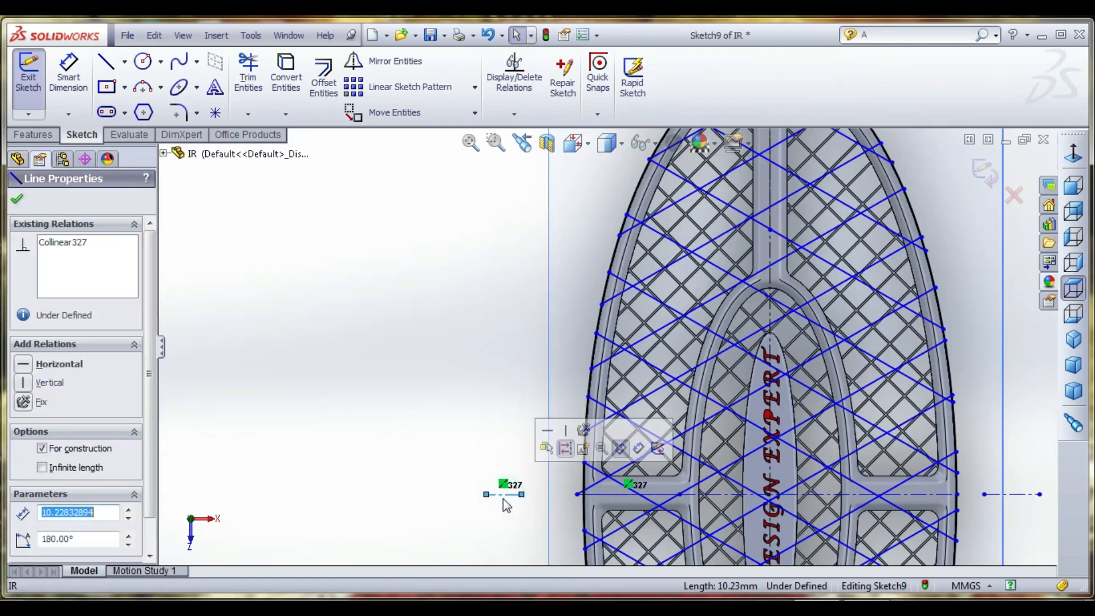
pyautogui.press('Escape')
pyautogui.scroll(5, 428, 364)
pyautogui.scroll(-3, 767, 484)
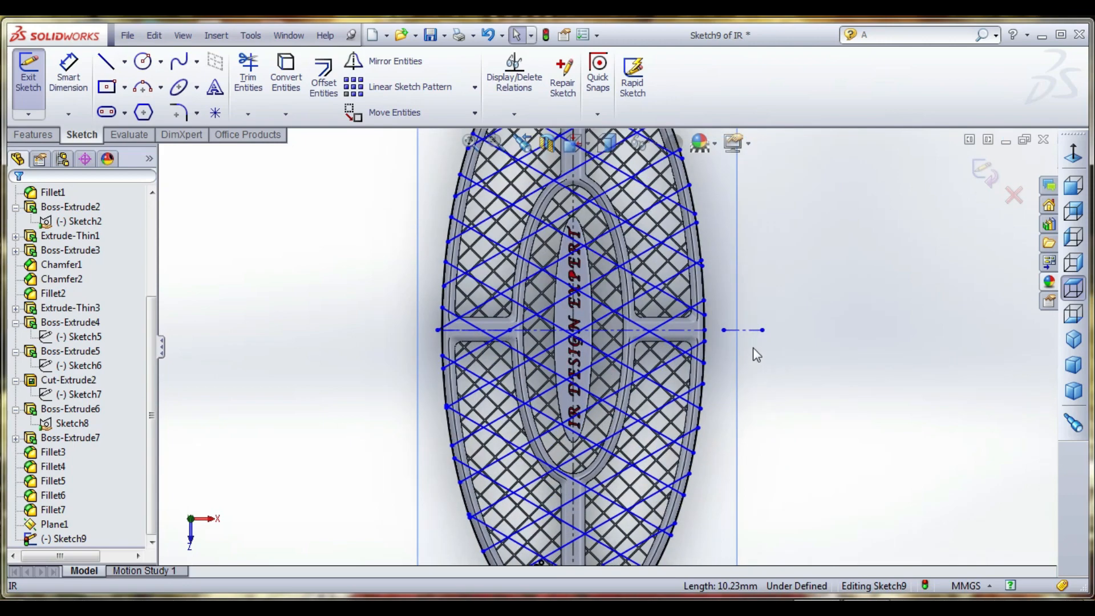
pyautogui.click(756, 330)
pyautogui.press('Delete')
# - Delete the leftover sloping line beside the handle, including its associated 120° dimension
pyautogui.scroll(3, 741, 305)
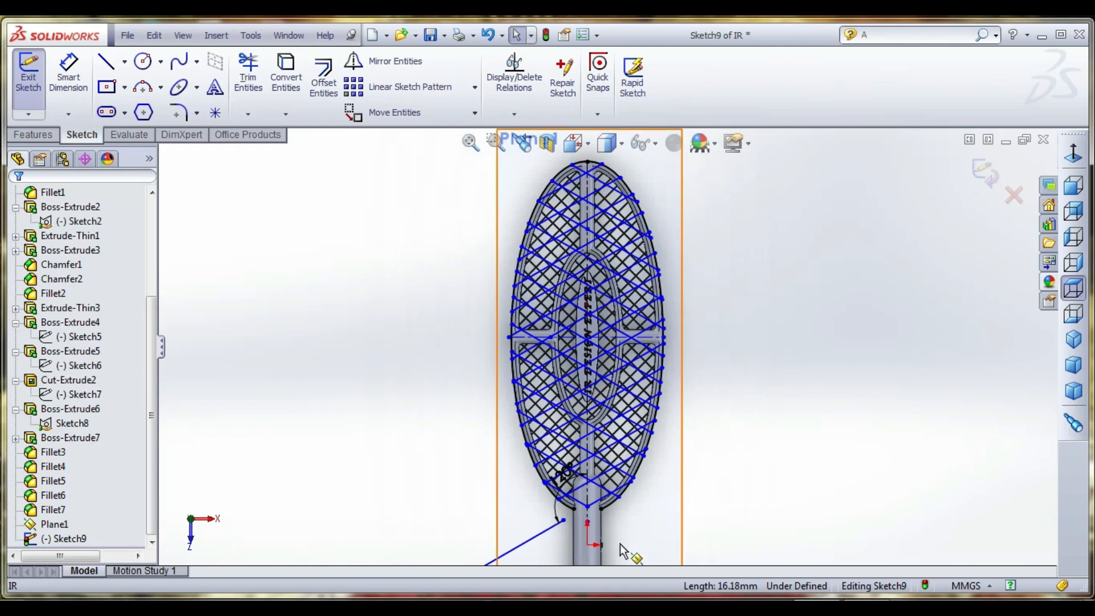
pyautogui.scroll(-3, 621, 544)
pyautogui.click(463, 506)
pyautogui.press('Delete')
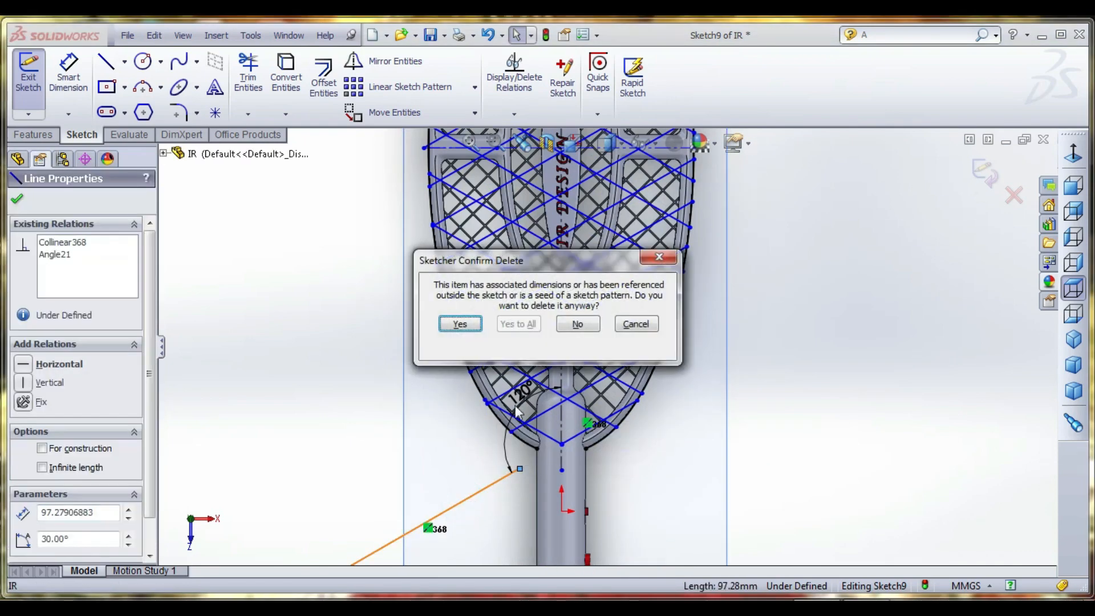
pyautogui.click(471, 328)
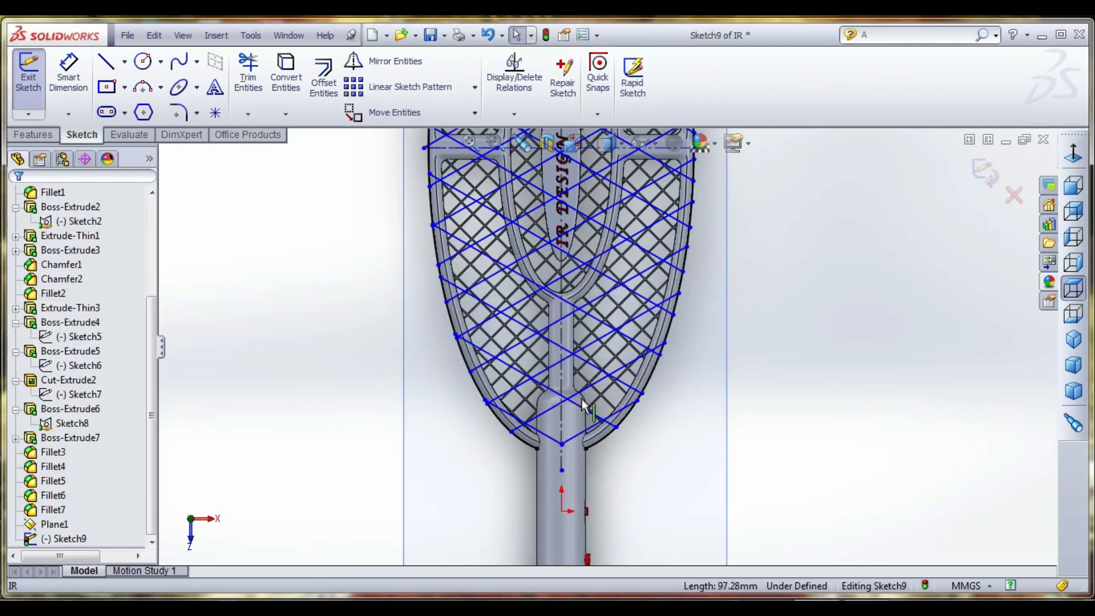
# - Remove the head's outline spline from the sketch, leaving the crossing grid lines
pyautogui.scroll(-2, 597, 429)
pyautogui.scroll(-2, 599, 436)
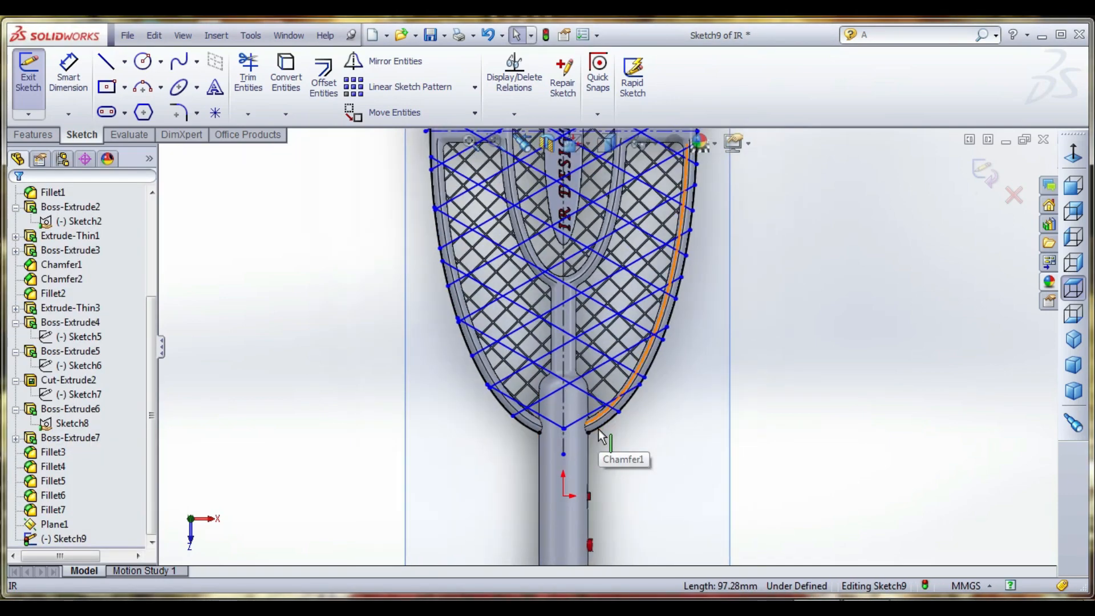
pyautogui.scroll(4, 639, 388)
pyautogui.scroll(-2, 631, 357)
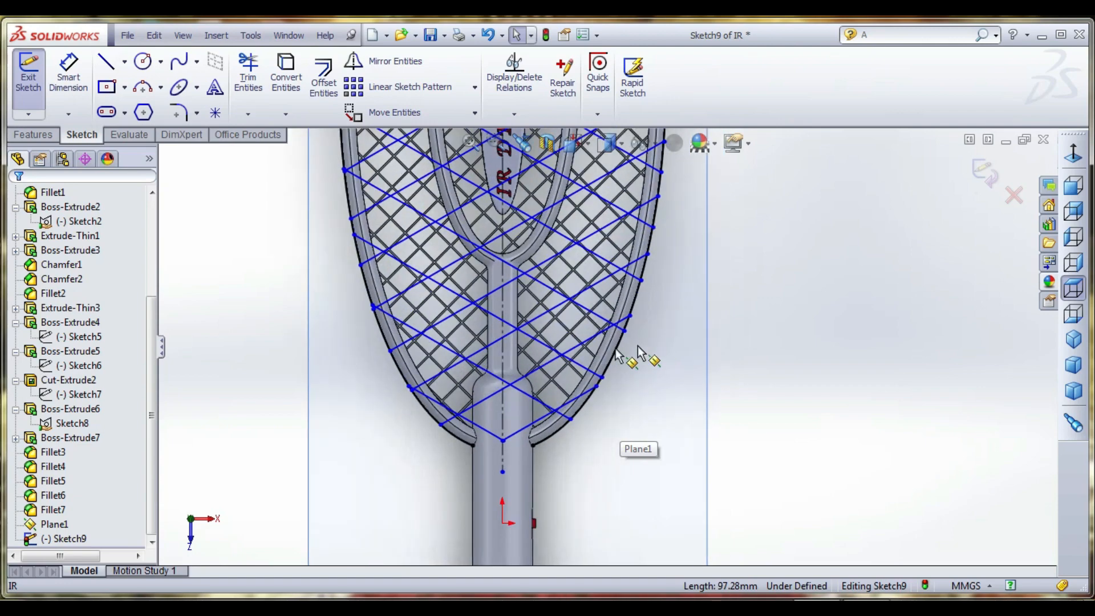
pyautogui.click(620, 359)
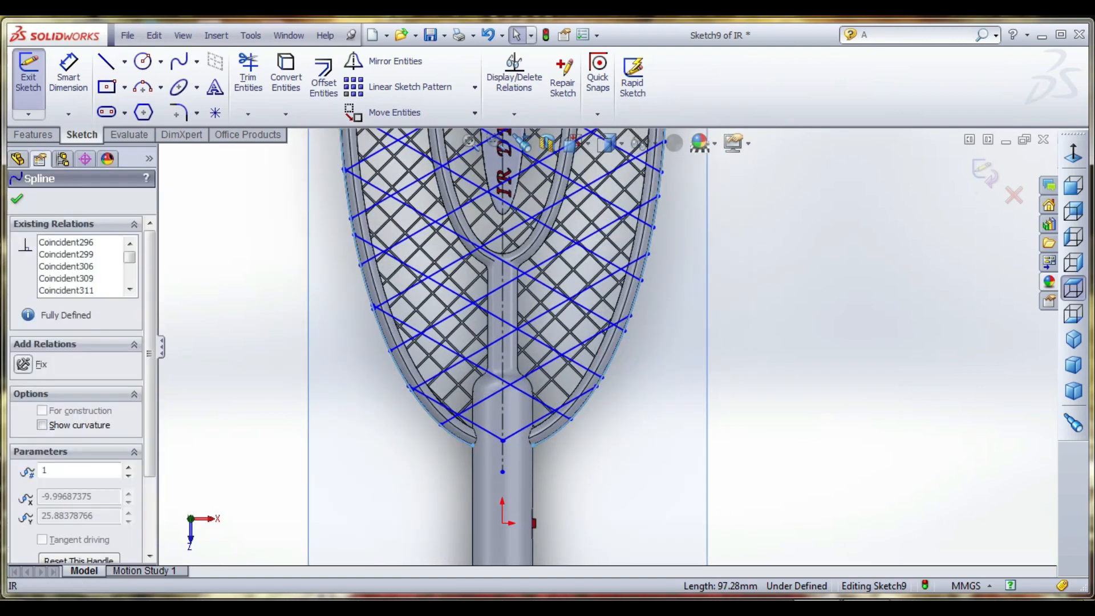
pyautogui.press('Escape')
pyautogui.scroll(3, 694, 388)
pyautogui.scroll(-4, 648, 279)
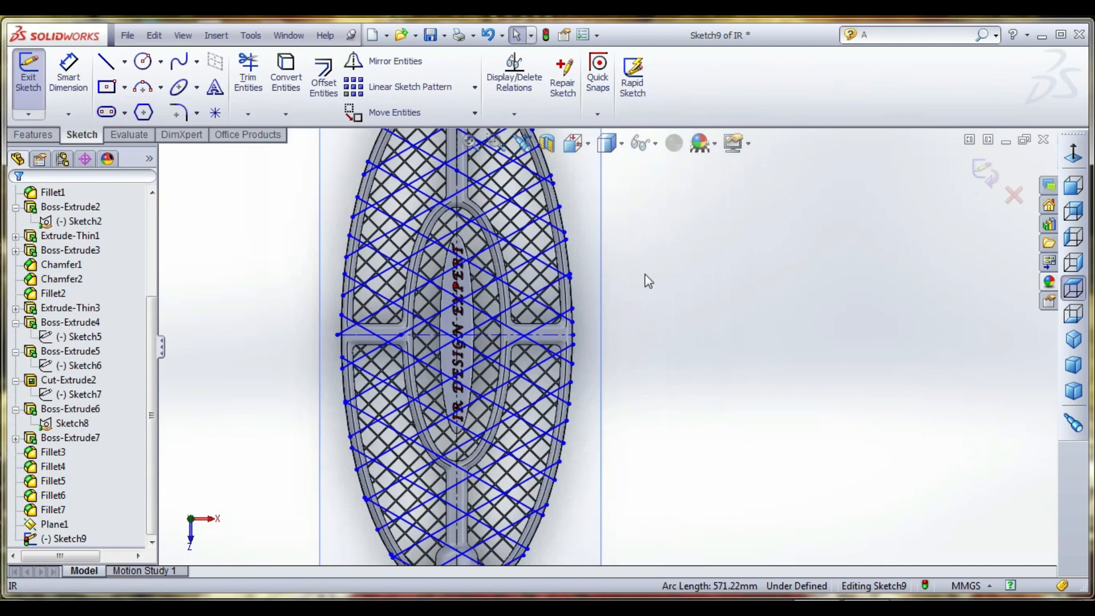
# - Start a thin boss extrusion of the crossing-line sketch, with a Mid Plane end condition and a depth of 2 mm
pyautogui.scroll(2, 571, 256)
pyautogui.scroll(-2, 516, 237)
pyautogui.scroll(3, 606, 348)
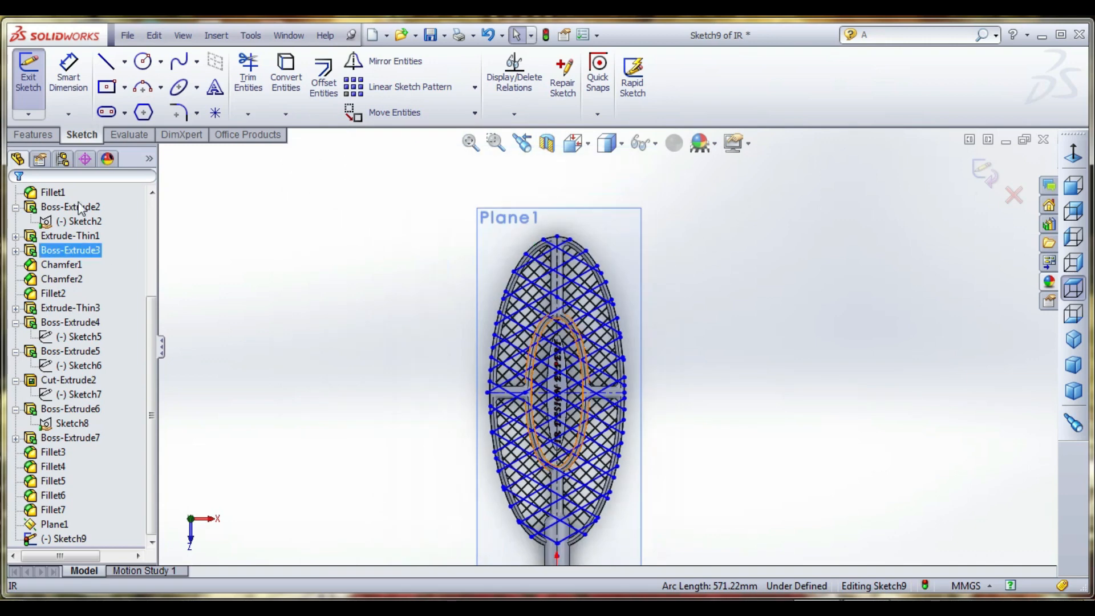
pyautogui.click(33, 135)
pyautogui.click(39, 96)
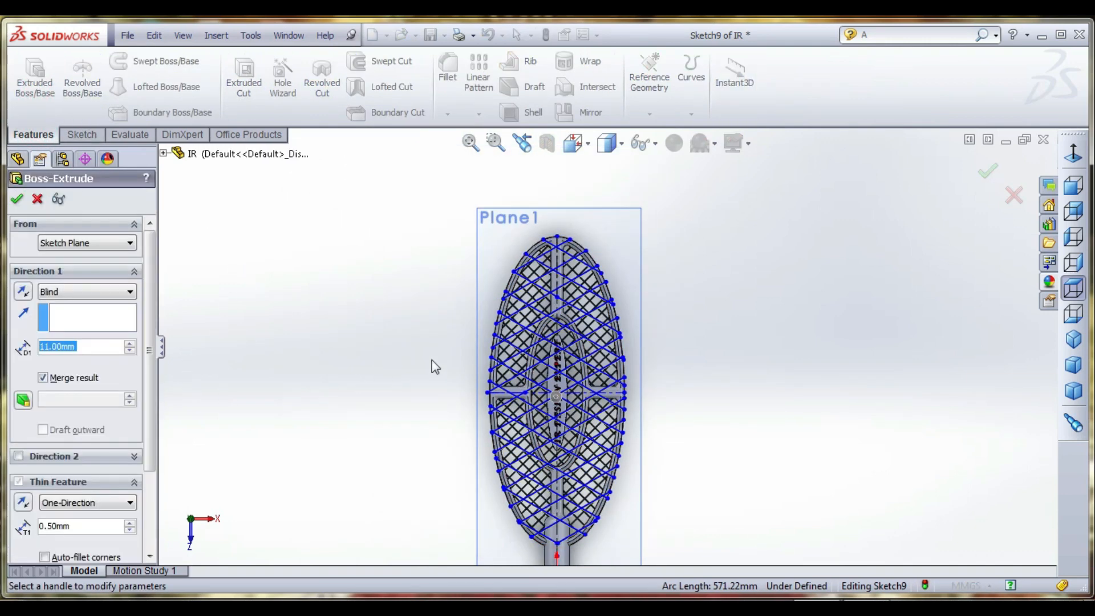
pyautogui.scroll(-3, 520, 357)
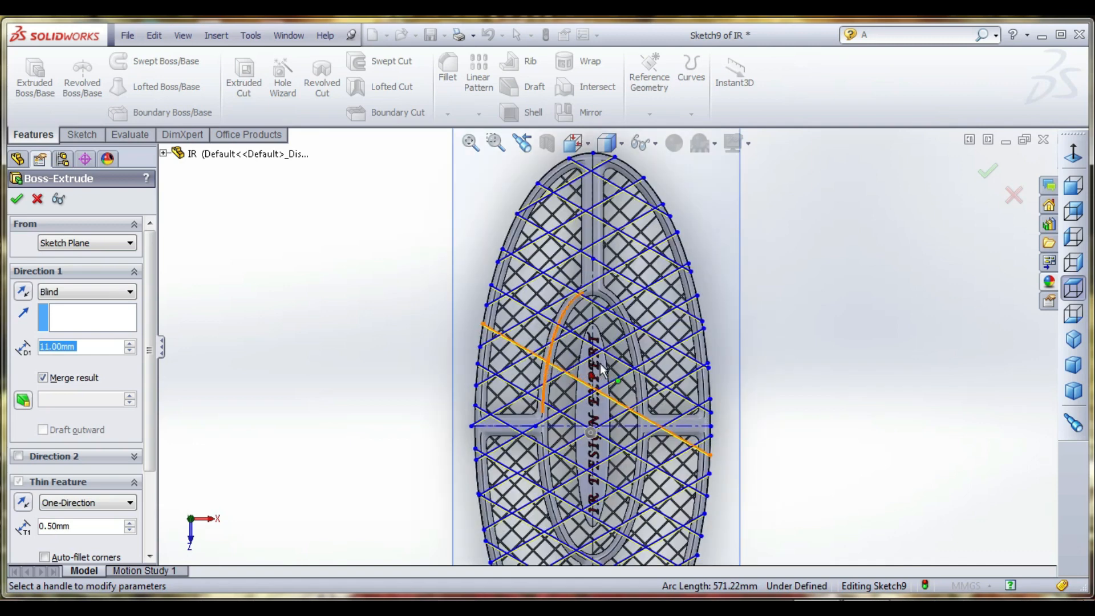
pyautogui.moveTo(602, 366); pyautogui.dragTo(655, 359, button='middle')
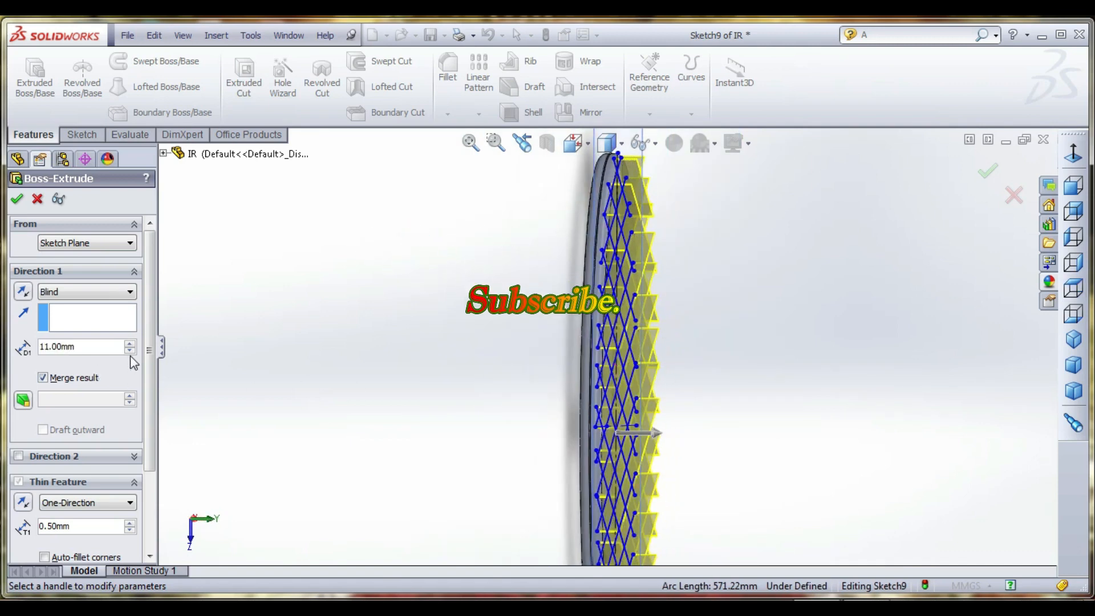
pyautogui.doubleClick(63, 346)
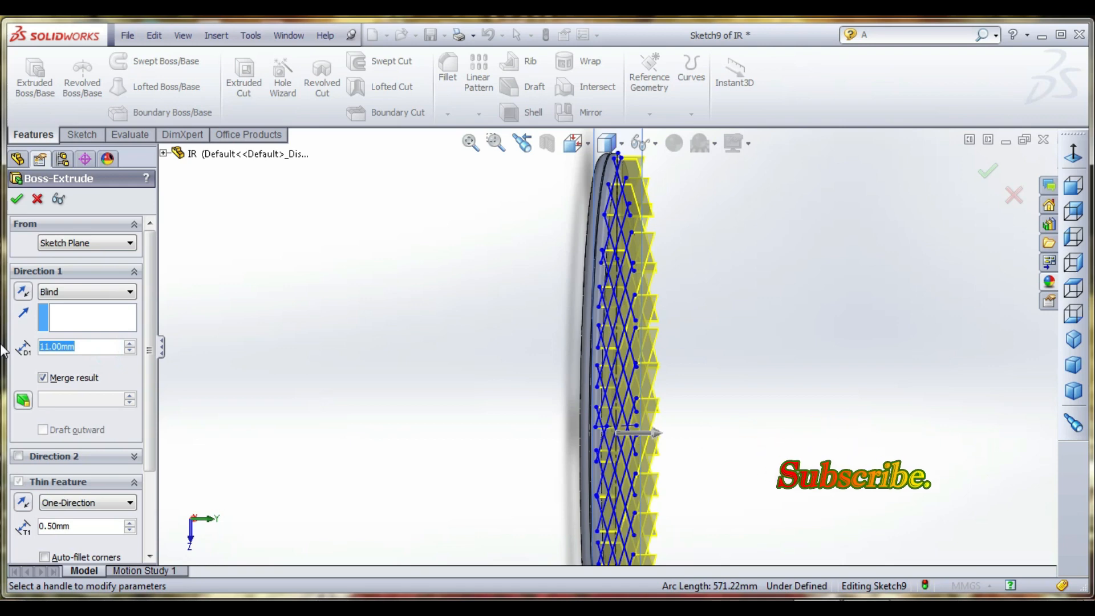
pyautogui.write('2')
pyautogui.press('Return')
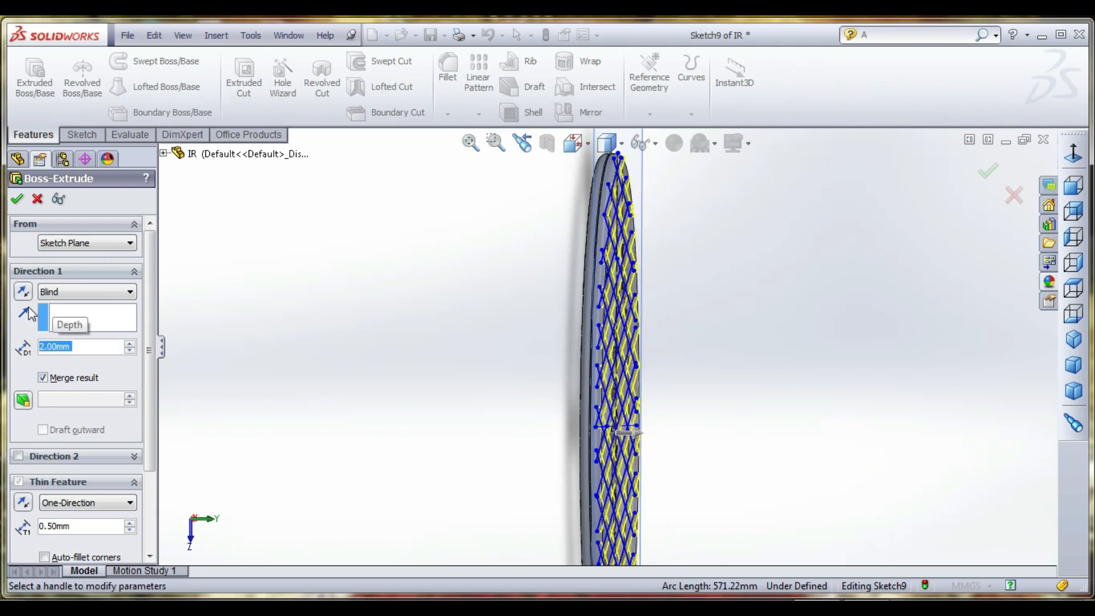
pyautogui.click(52, 294)
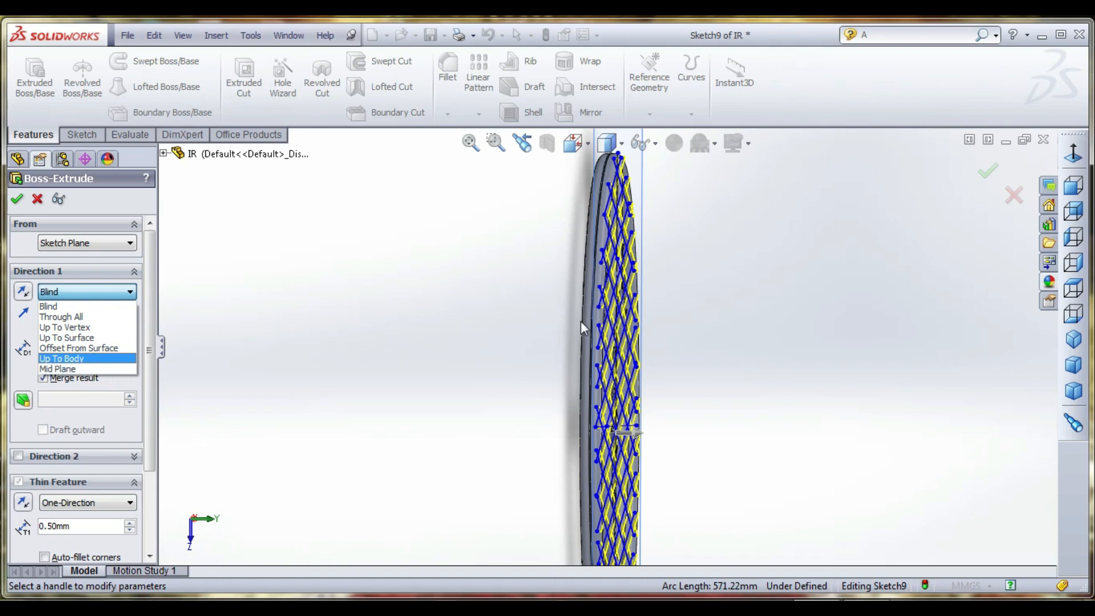
pyautogui.click(80, 368)
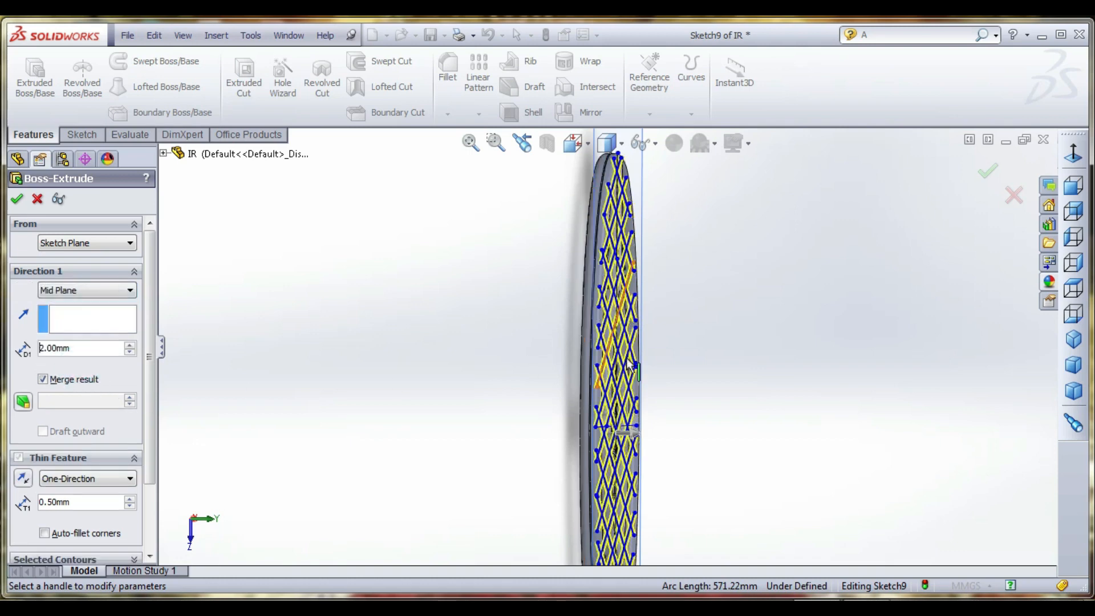
# - Set the extrusion's thin walls to Mid-Plane at 1 mm thickness with auto-filleted corners, and complete the feature
pyautogui.moveTo(593, 314); pyautogui.dragTo(602, 365, button='middle')
pyautogui.scroll(-4, 609, 370)
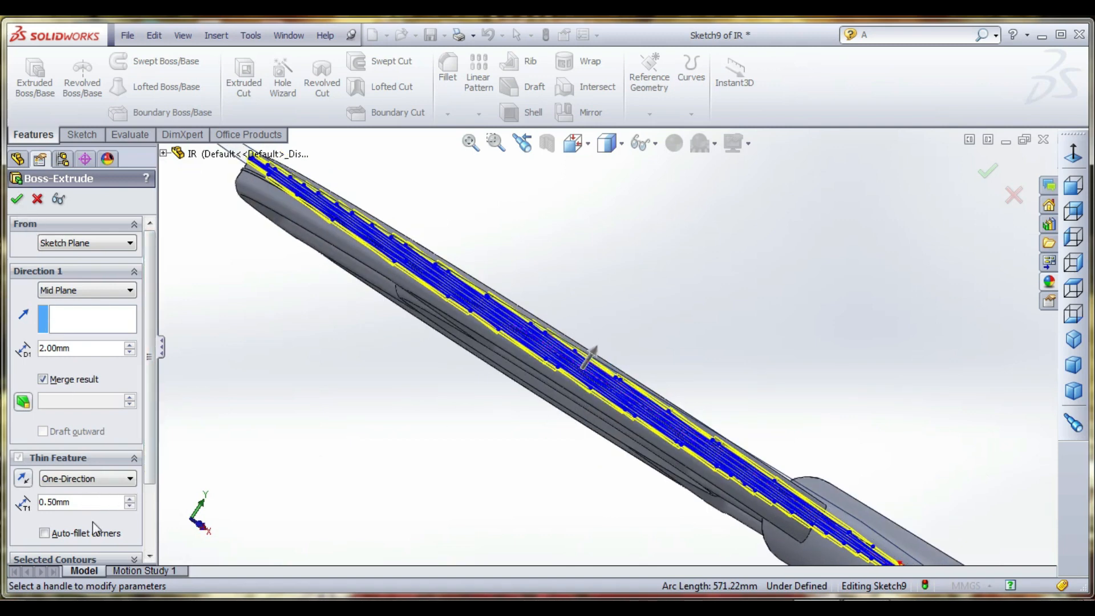
pyautogui.write('2')
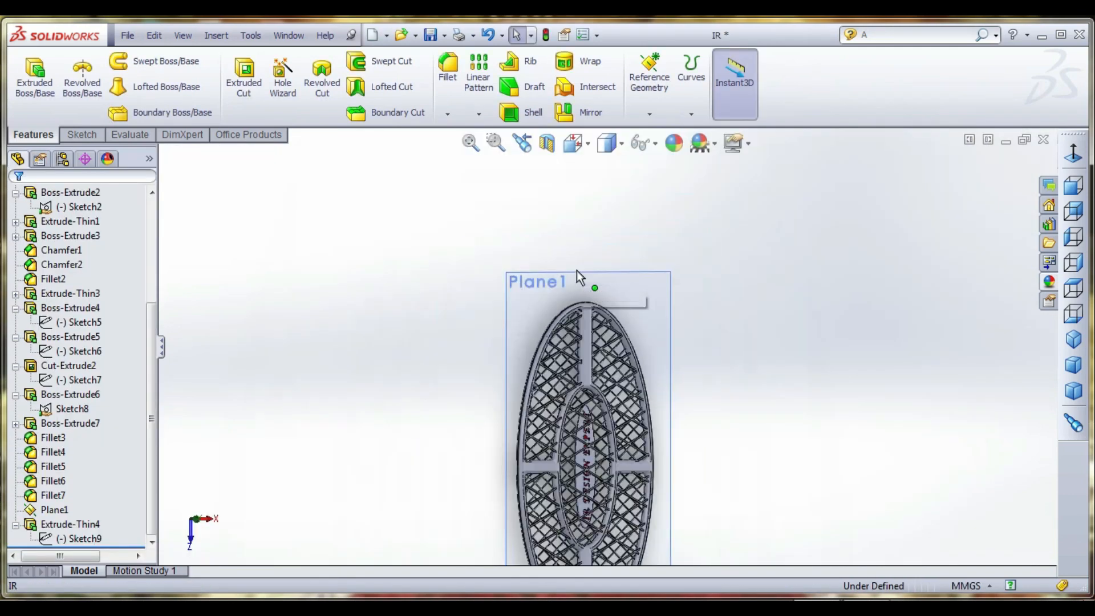
pyautogui.scroll(2, 577, 270)
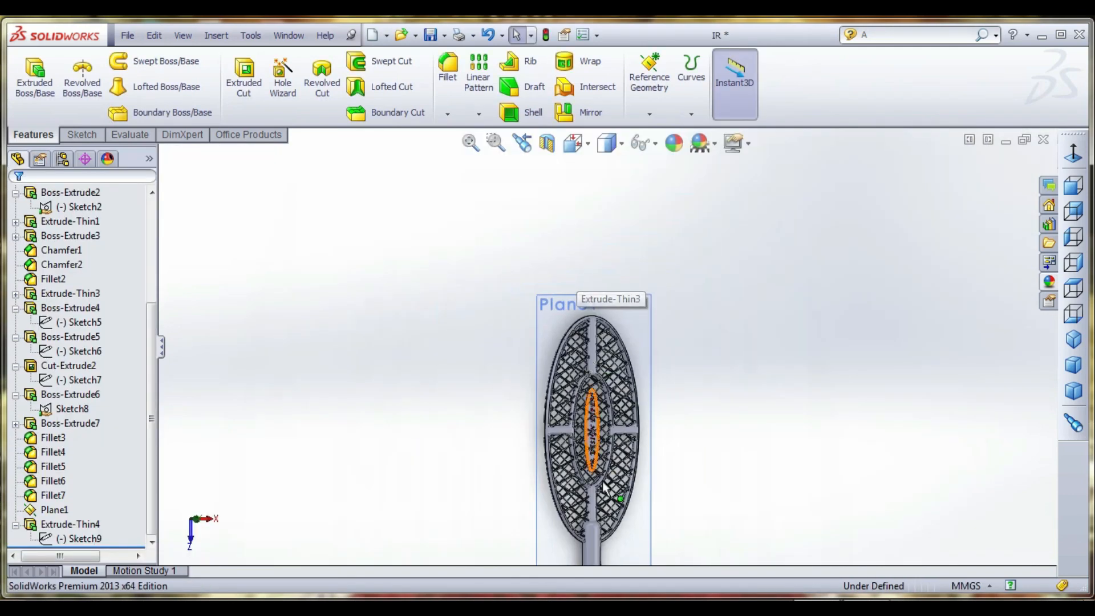
# - Mirror the thin extruded grid about the Top Plane to the other side of the racket
pyautogui.scroll(-6, 601, 480)
pyautogui.moveTo(601, 480); pyautogui.dragTo(587, 342, button='middle')
pyautogui.scroll(-8, 515, 422)
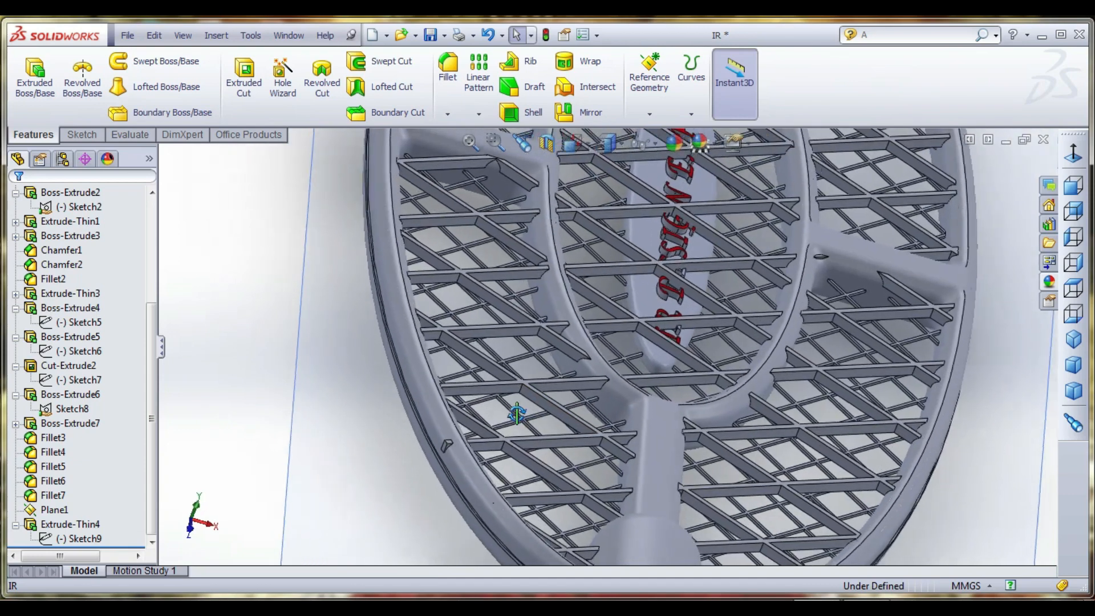
pyautogui.scroll(8, 515, 423)
pyautogui.scroll(-8, 645, 400)
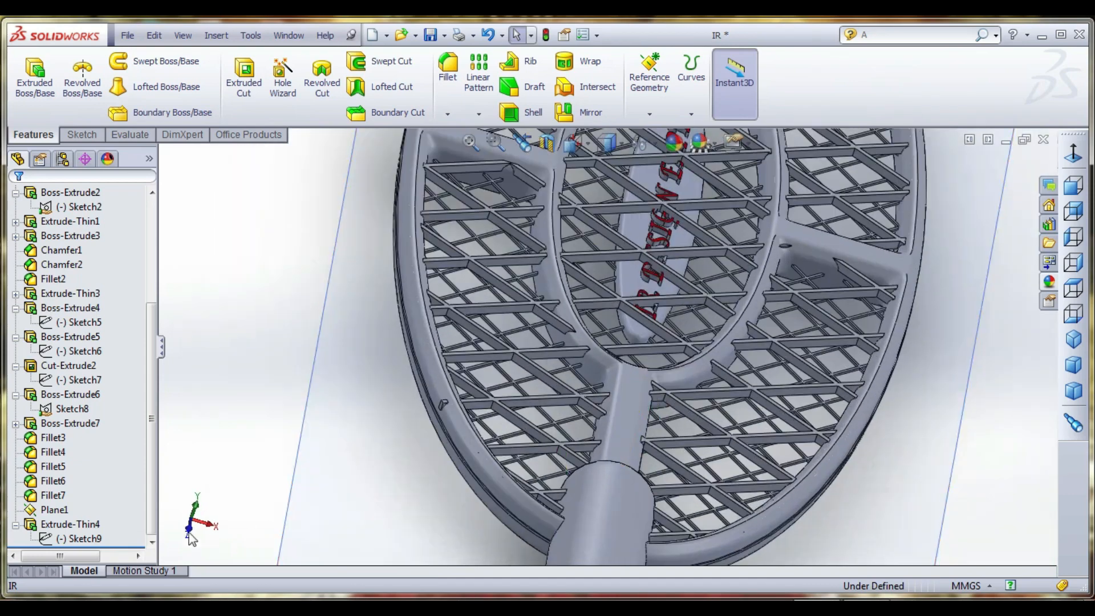
pyautogui.click(101, 538)
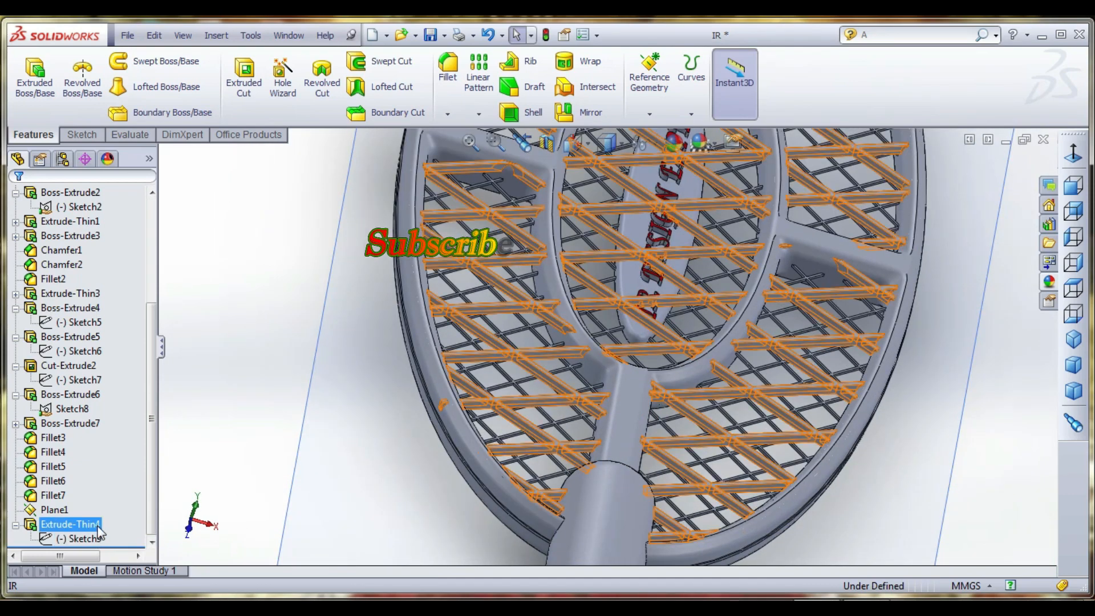
pyautogui.click(74, 524)
pyautogui.scroll(5, 336, 448)
pyautogui.moveTo(542, 376); pyautogui.dragTo(614, 392, button='middle')
pyautogui.click(591, 112)
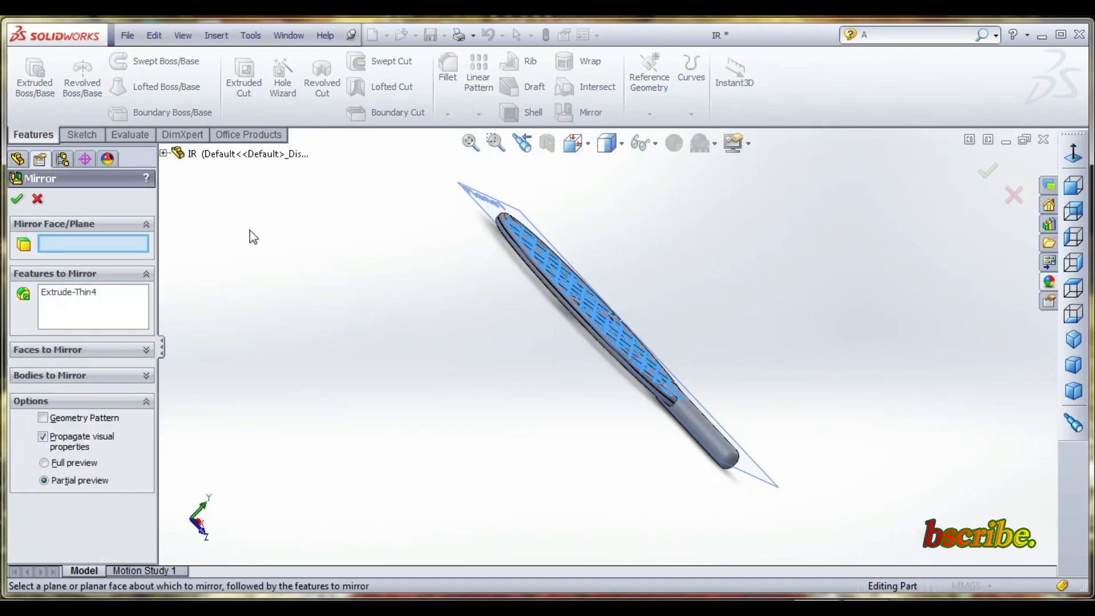
pyautogui.click(164, 153)
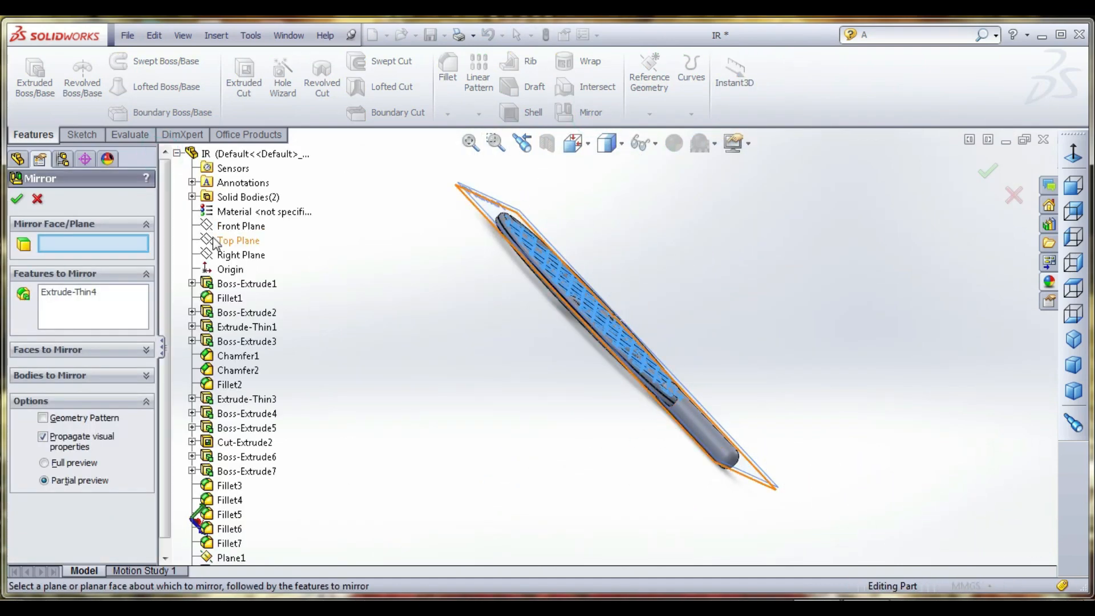
pyautogui.click(214, 240)
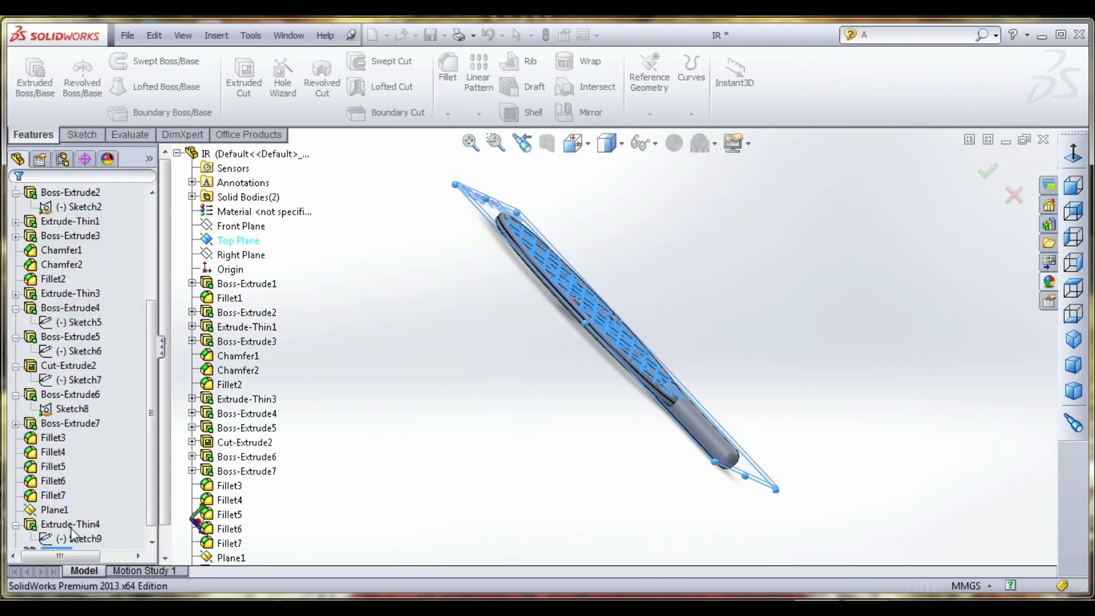
# - Hide the offset reference plane Plane1 and clear the selection
pyautogui.rightClick(58, 509)
pyautogui.rightClick(46, 495)
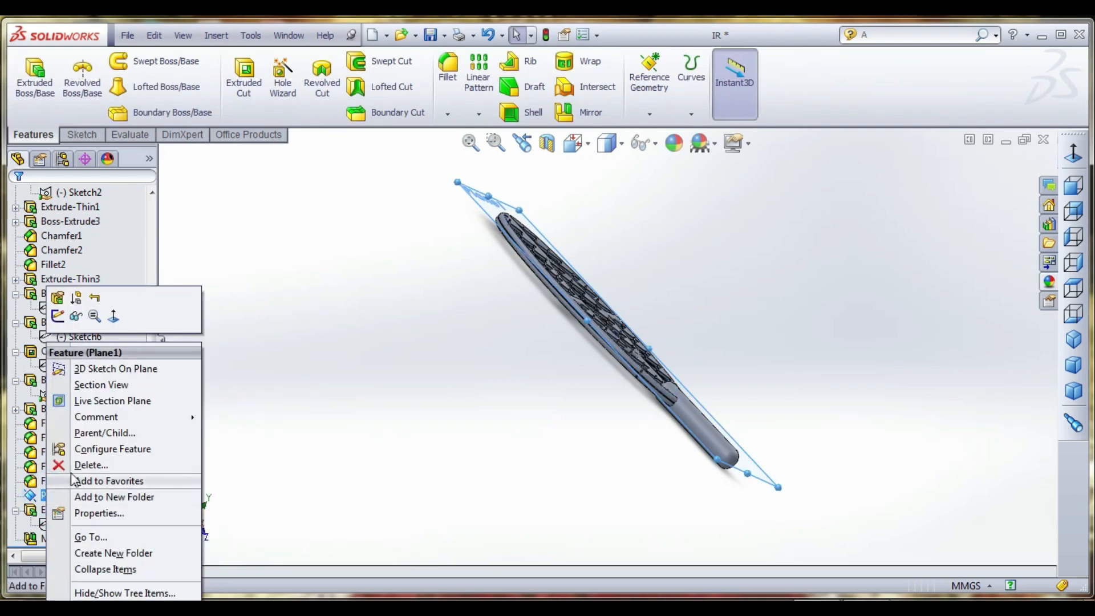
pyautogui.click(76, 315)
pyautogui.click(461, 333)
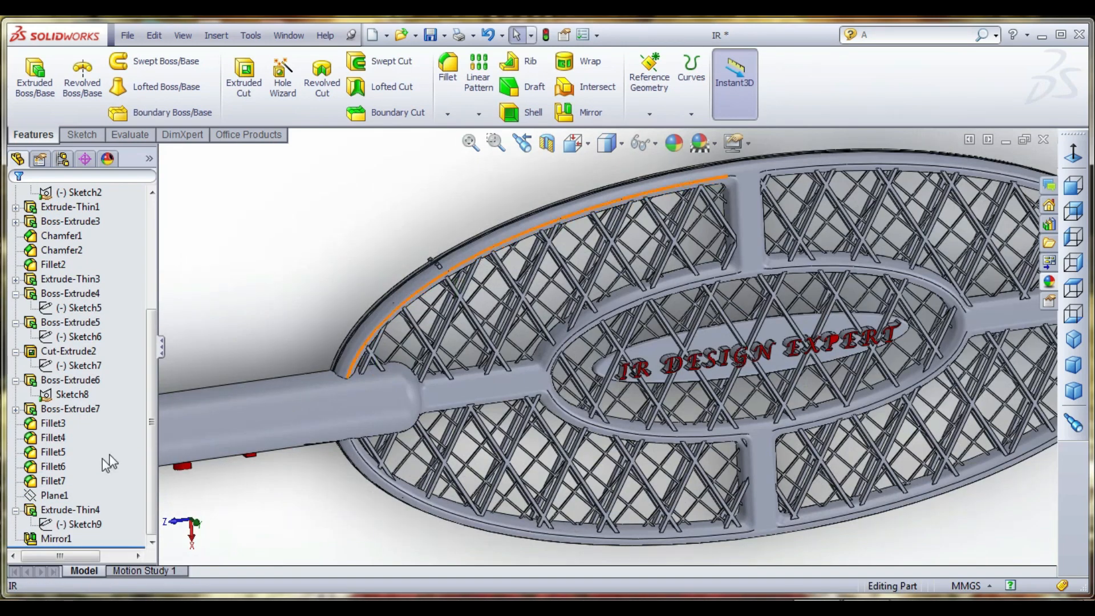
# - Reopen the grid sketch for editing and draw a short sloping line across the overhanging grid-line end on the rim near the handle
pyautogui.click(97, 526)
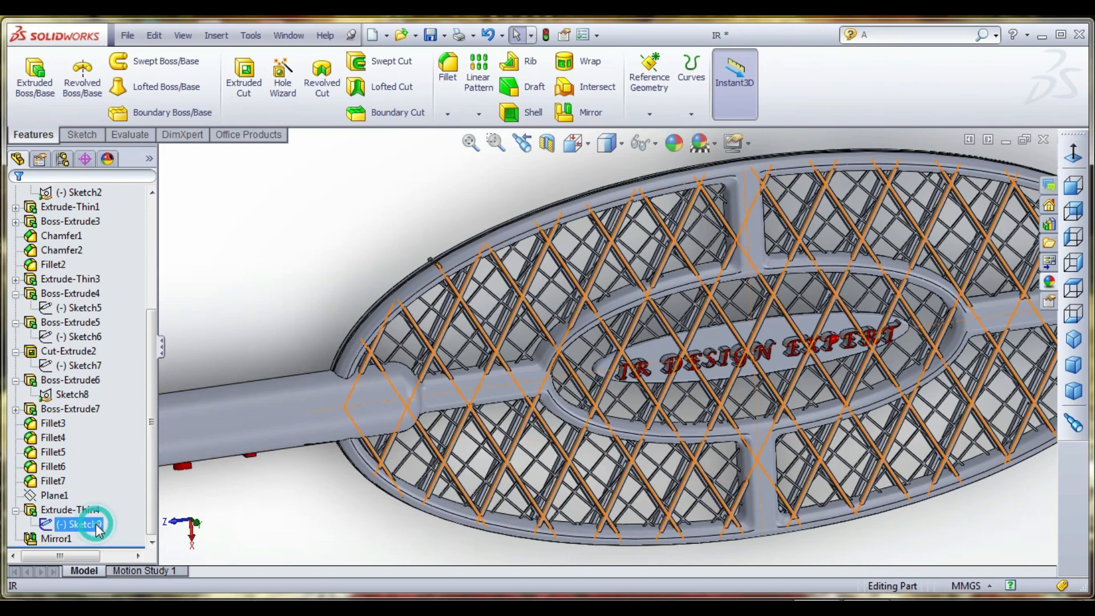
pyautogui.rightClick(80, 525)
pyautogui.click(102, 386)
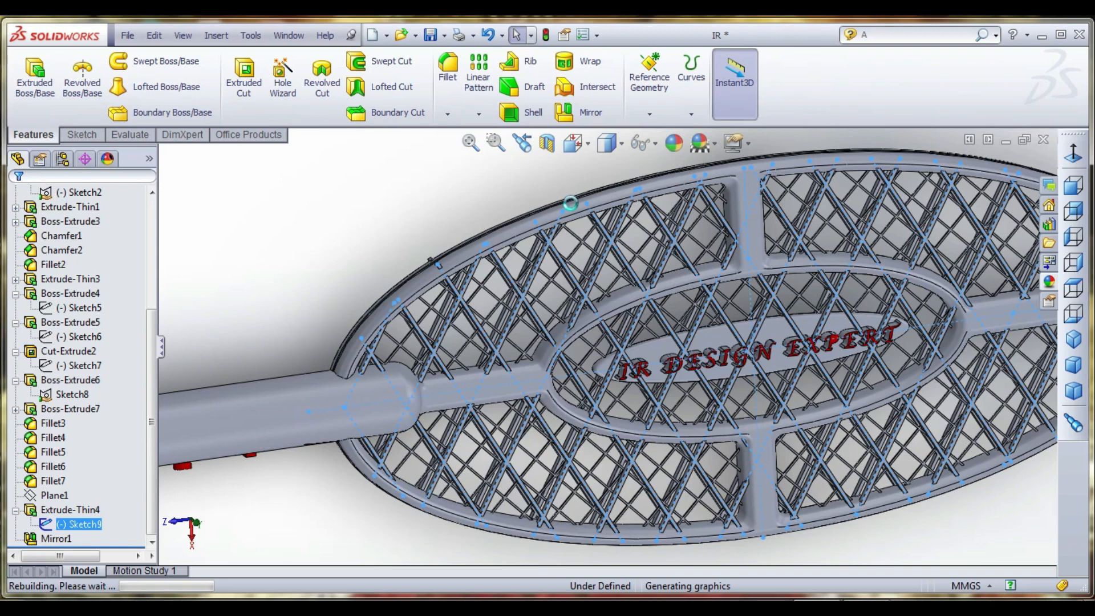
pyautogui.click(257, 73)
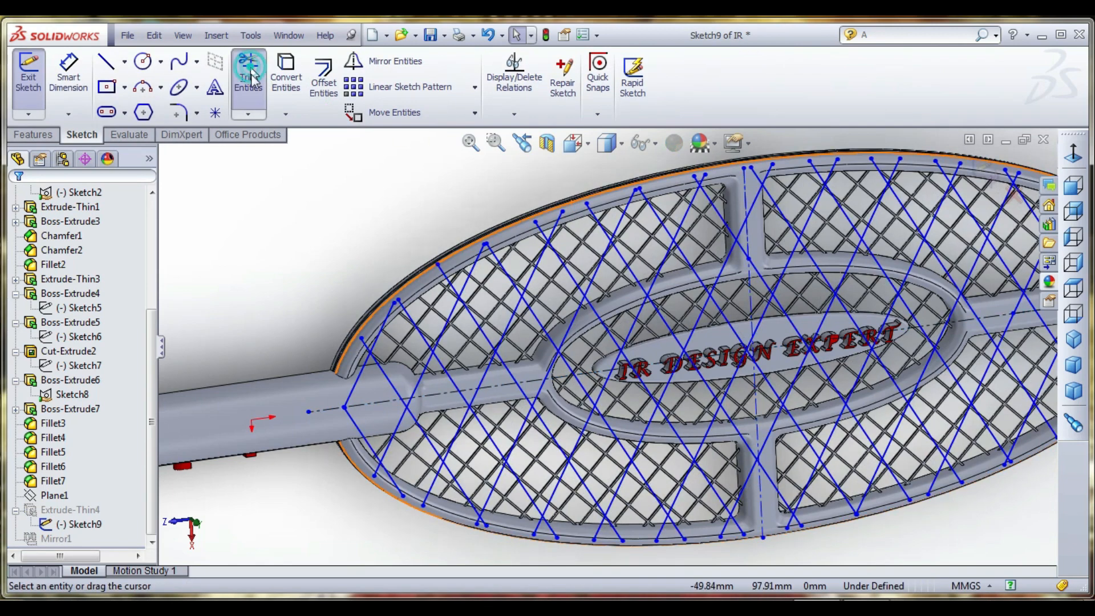
pyautogui.scroll(-6, 491, 263)
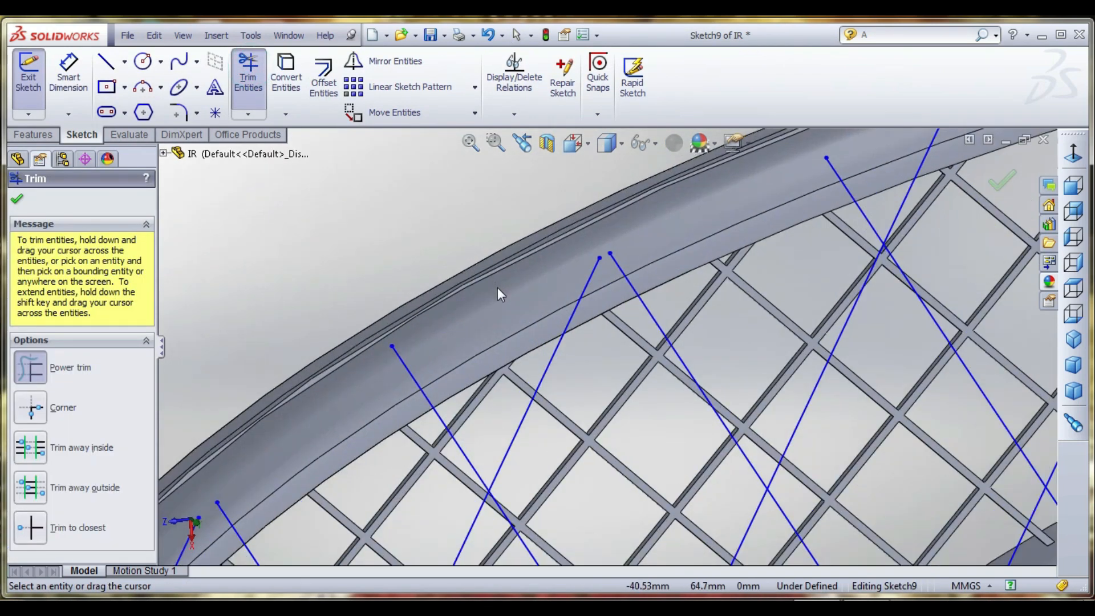
pyautogui.scroll(3, 495, 298)
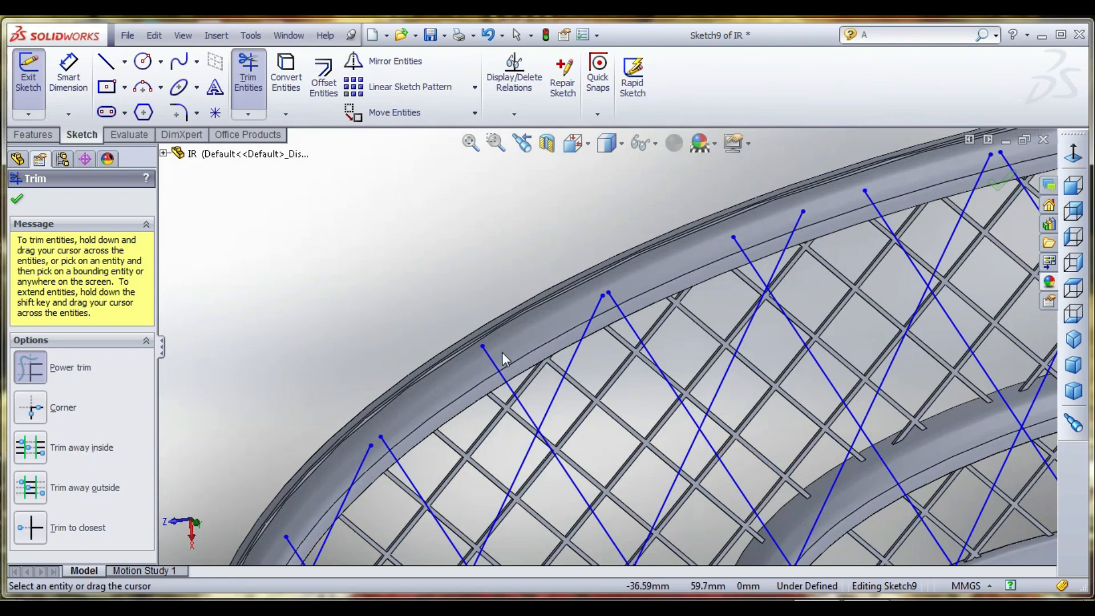
pyautogui.scroll(-4, 502, 357)
pyautogui.click(106, 61)
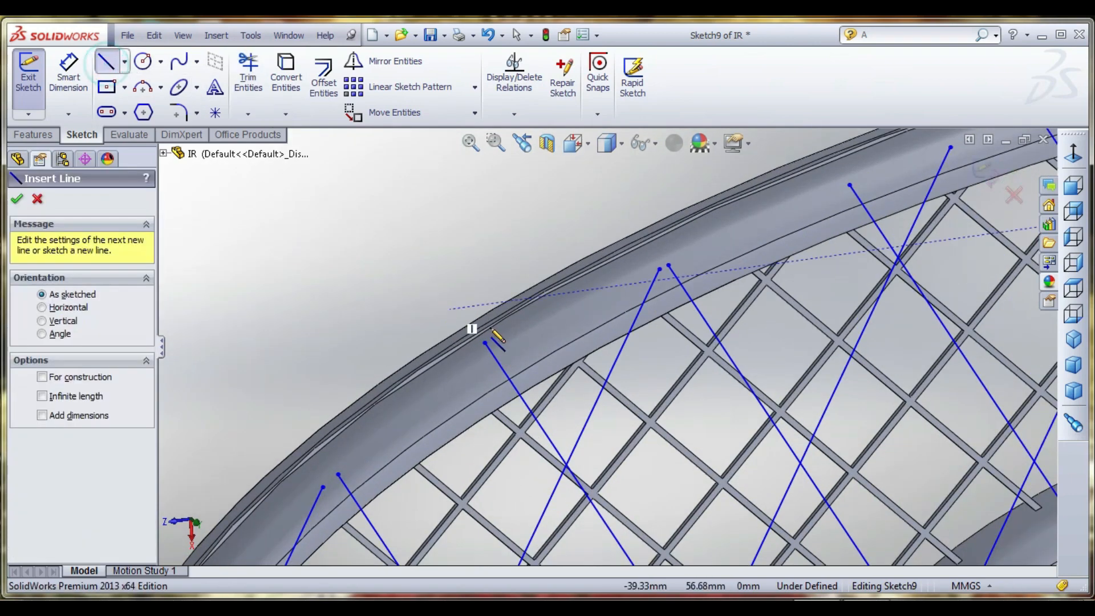
pyautogui.moveTo(531, 359); pyautogui.dragTo(489, 394)
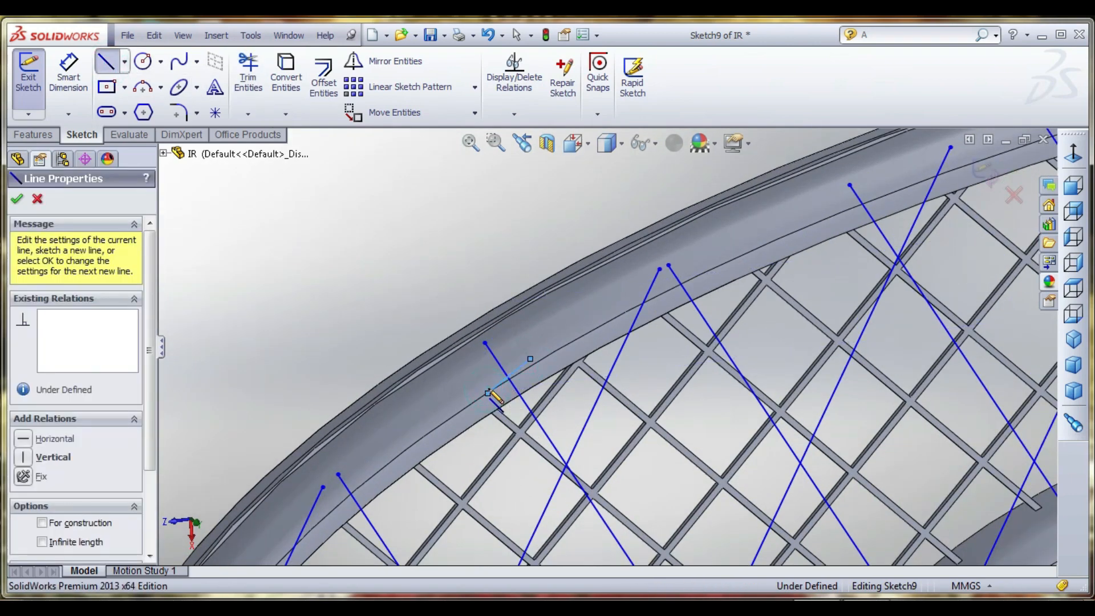
# - Trim off the grid line's overhanging end beyond the short cutting line and exit the sketch to rebuild the racket
pyautogui.click(248, 74)
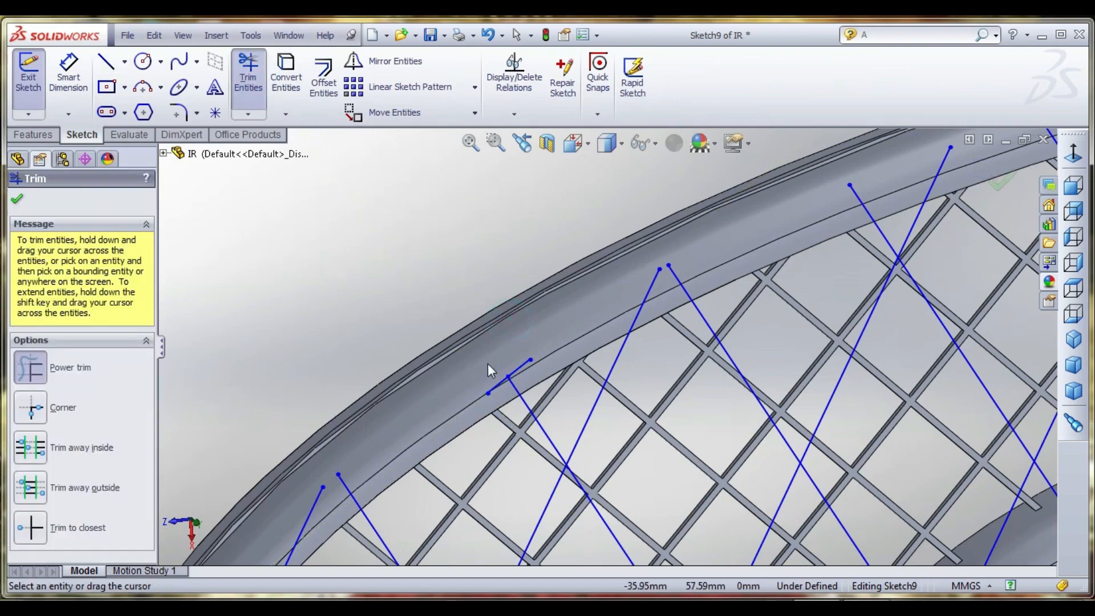
pyautogui.rightClick(431, 240)
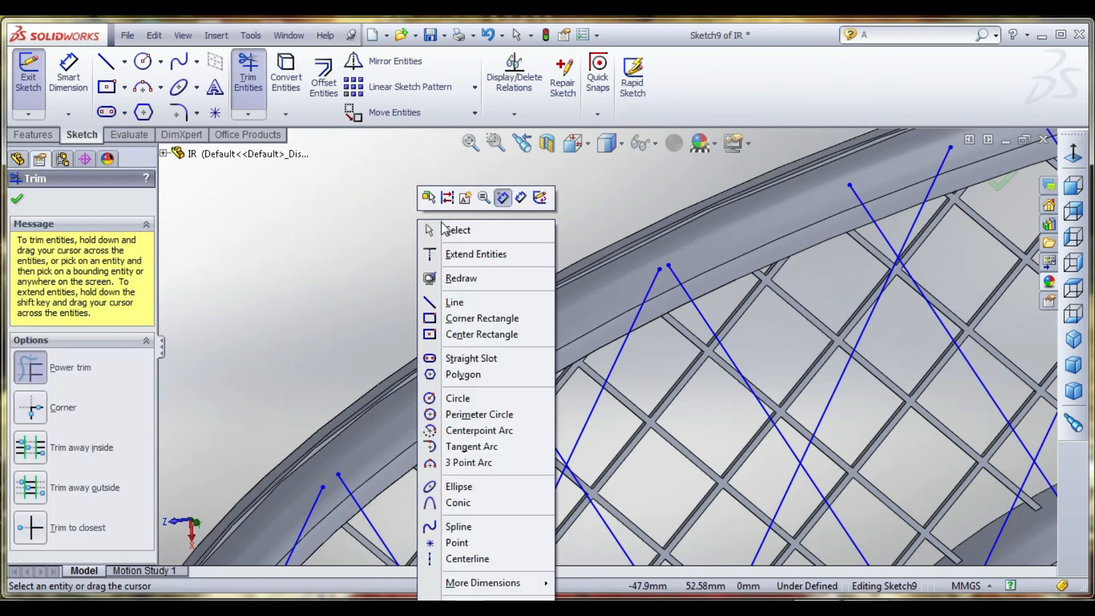
pyautogui.click(443, 228)
pyautogui.scroll(6, 443, 262)
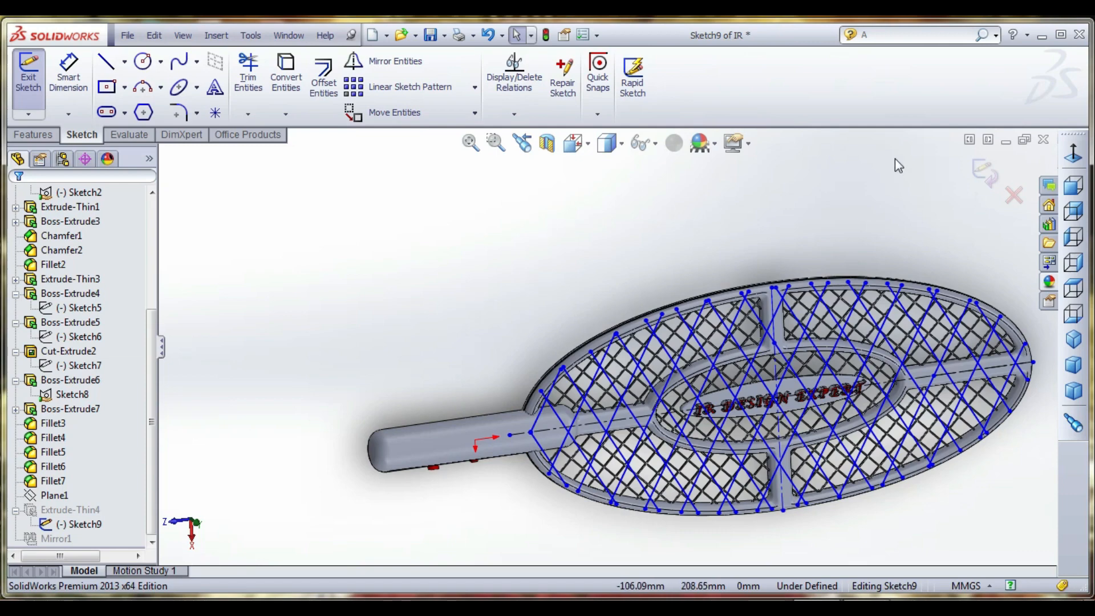
pyautogui.click(981, 170)
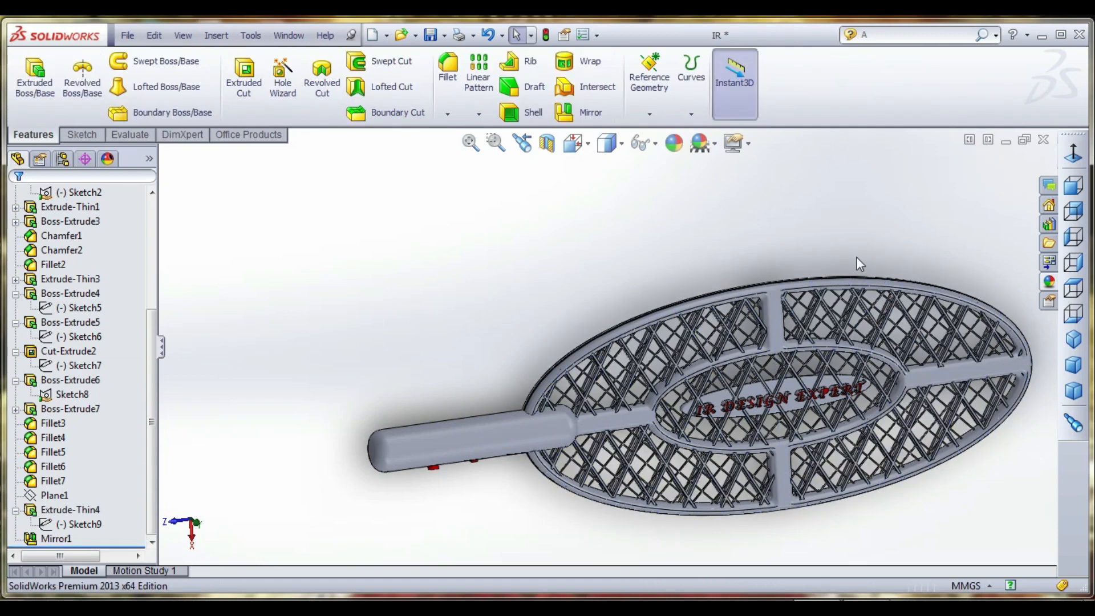
pyautogui.moveTo(837, 244); pyautogui.dragTo(679, 379, button='middle')
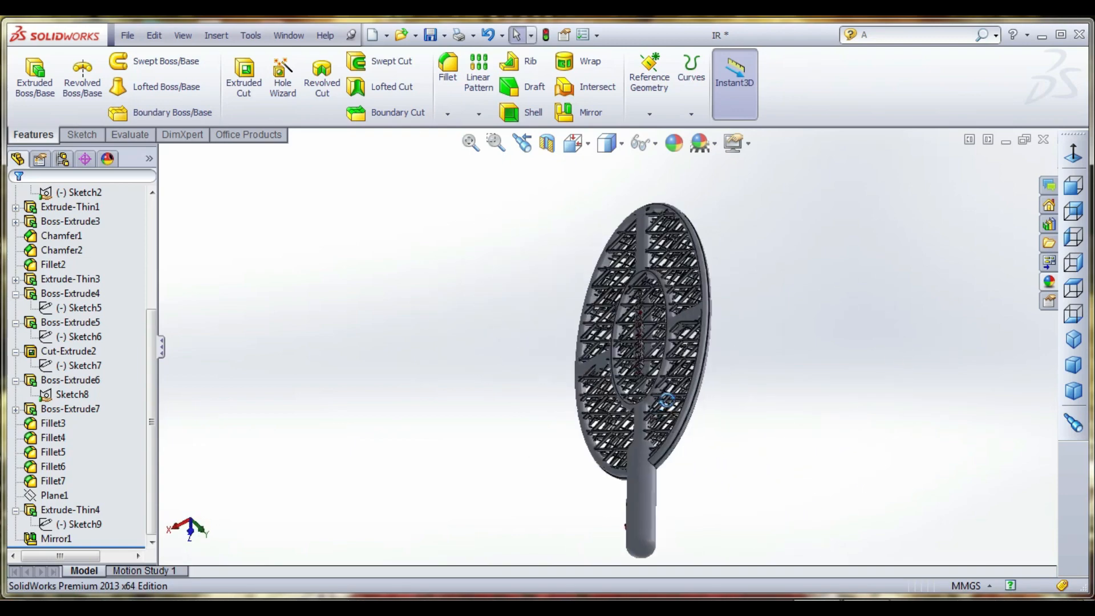
# - Apply the Area Light appearance from the Lights category to the thin extruded grid Extrude-Thin4 and its mirrored copy Mirror1
pyautogui.scroll(-5, 679, 376)
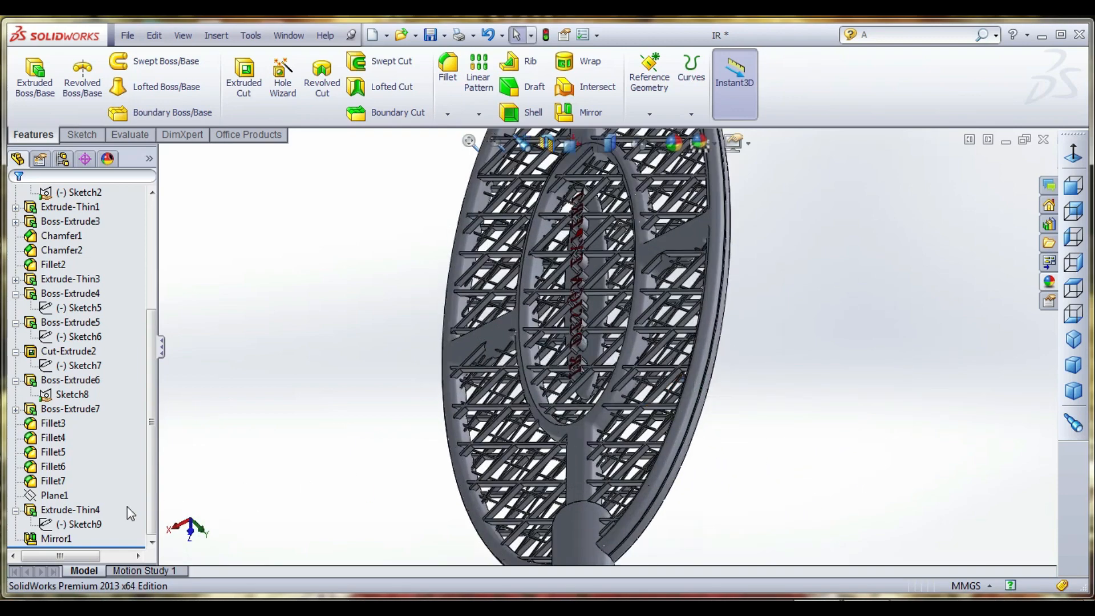
pyautogui.click(80, 511)
pyautogui.click(524, 422)
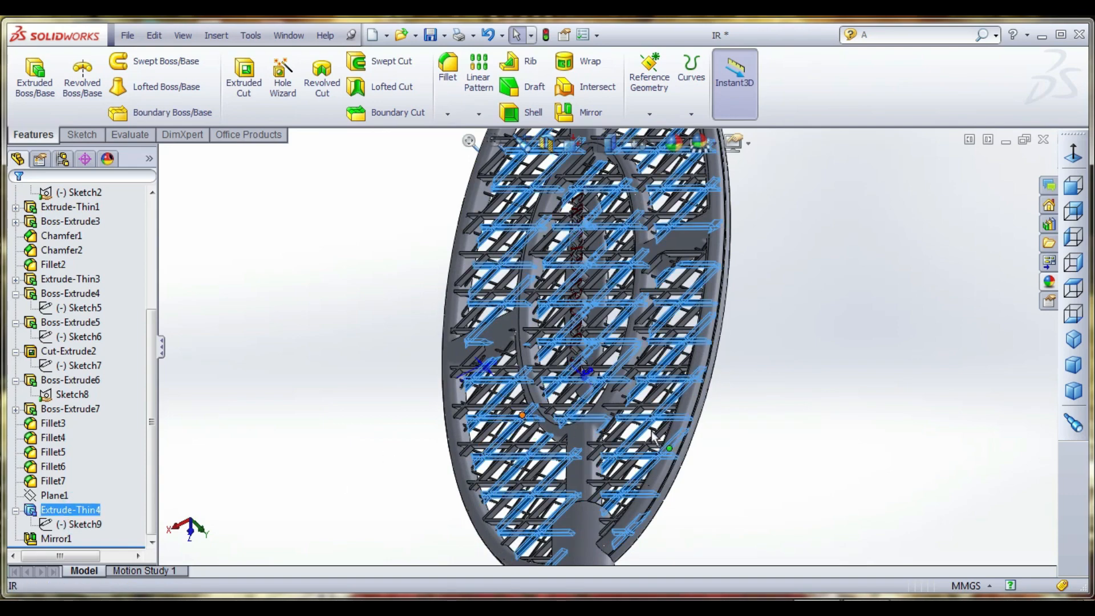
pyautogui.keyDown('ctrl'); pyautogui.click(60, 540); pyautogui.keyUp('ctrl')
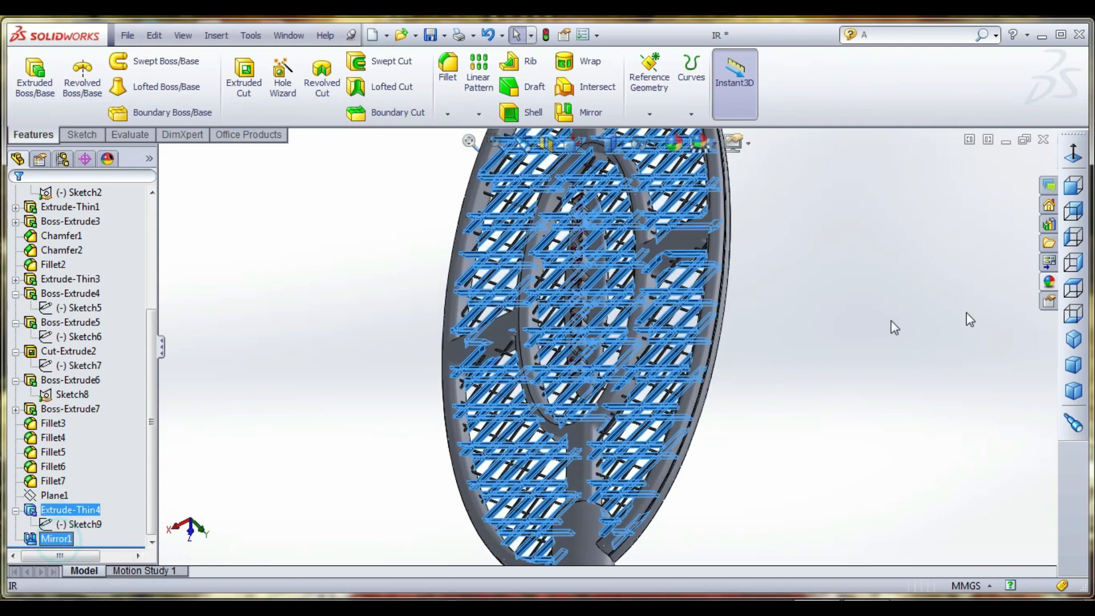
pyautogui.click(1050, 282)
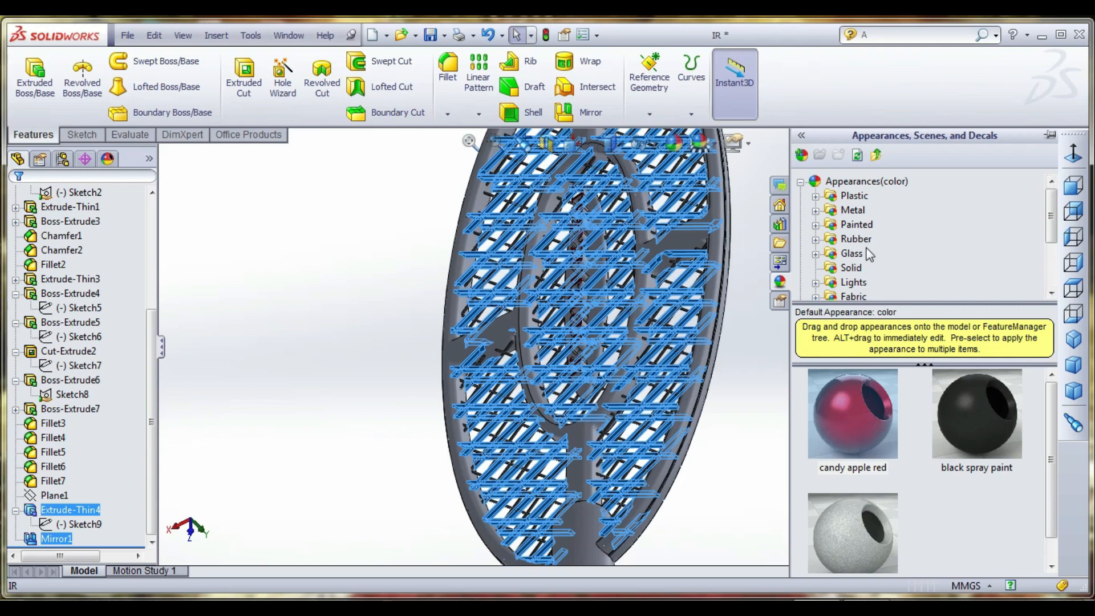
pyautogui.scroll(-2, 1053, 268)
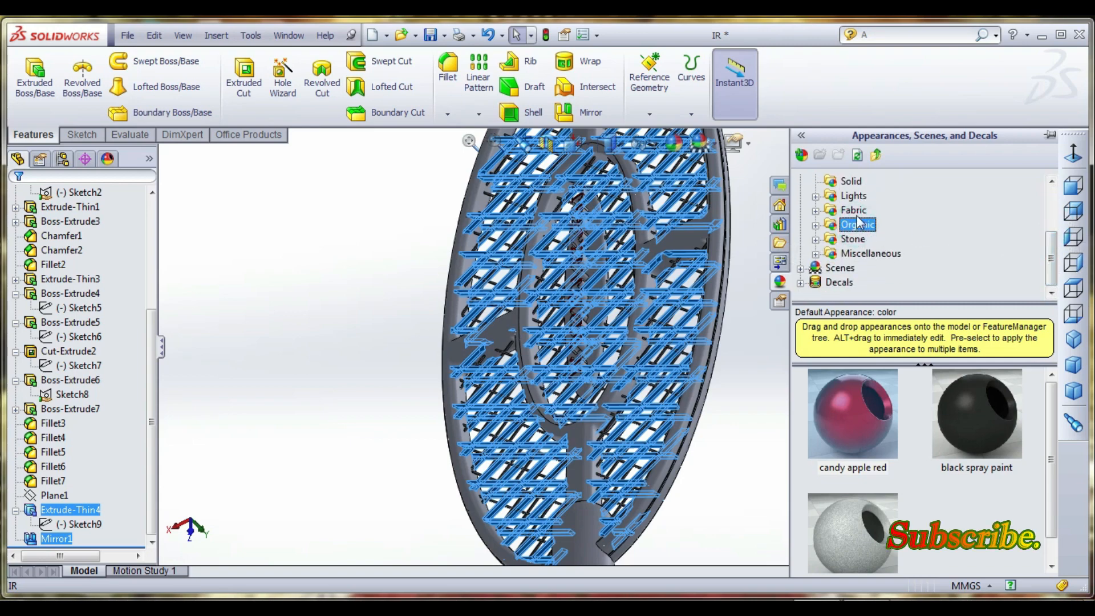
pyautogui.click(855, 196)
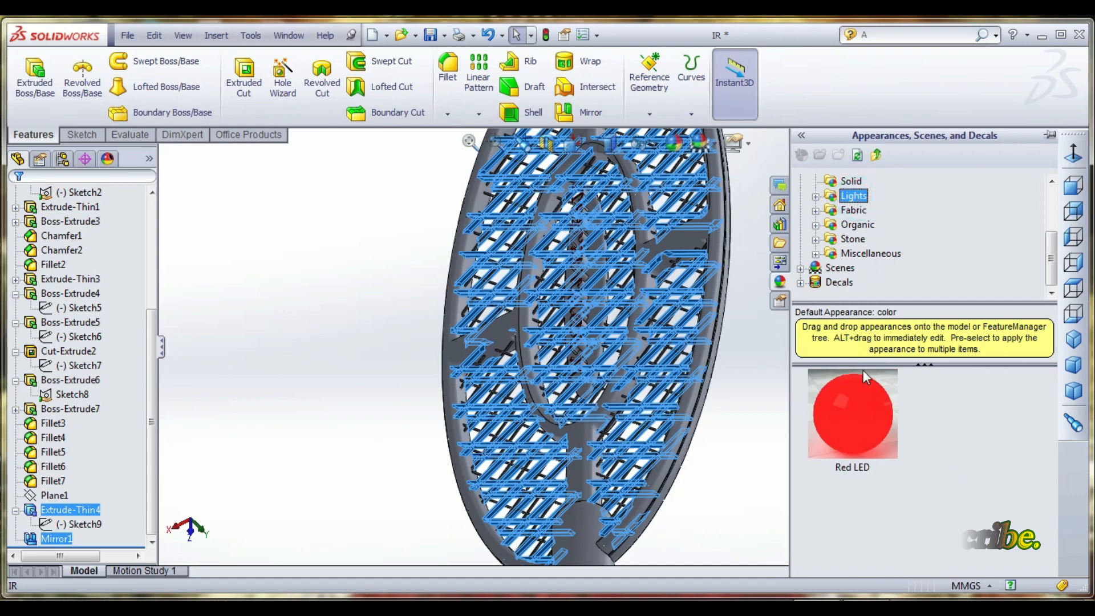
pyautogui.click(816, 197)
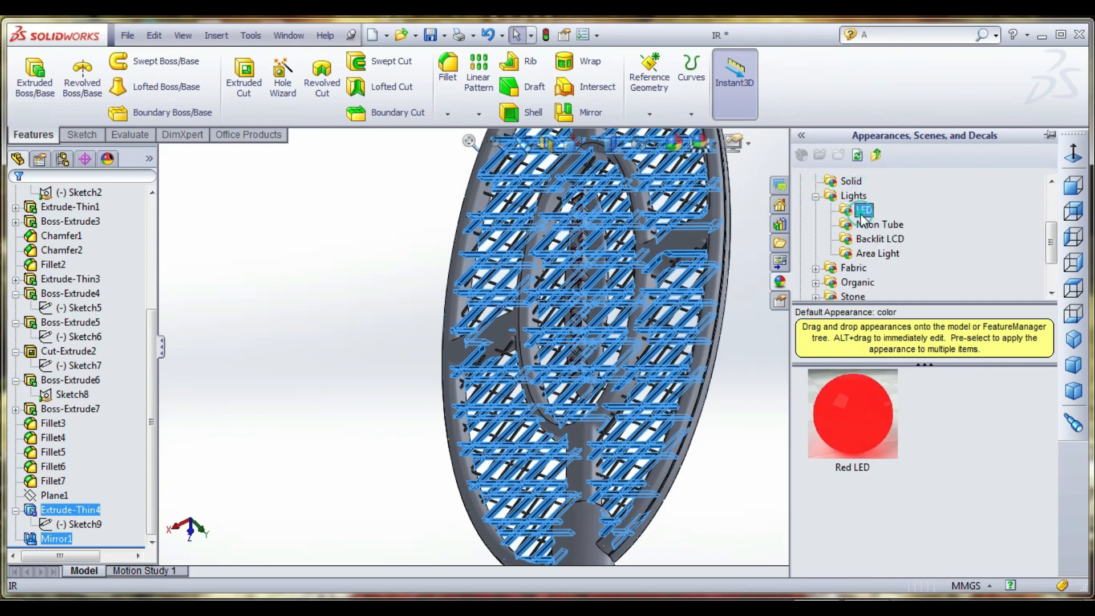
pyautogui.click(873, 228)
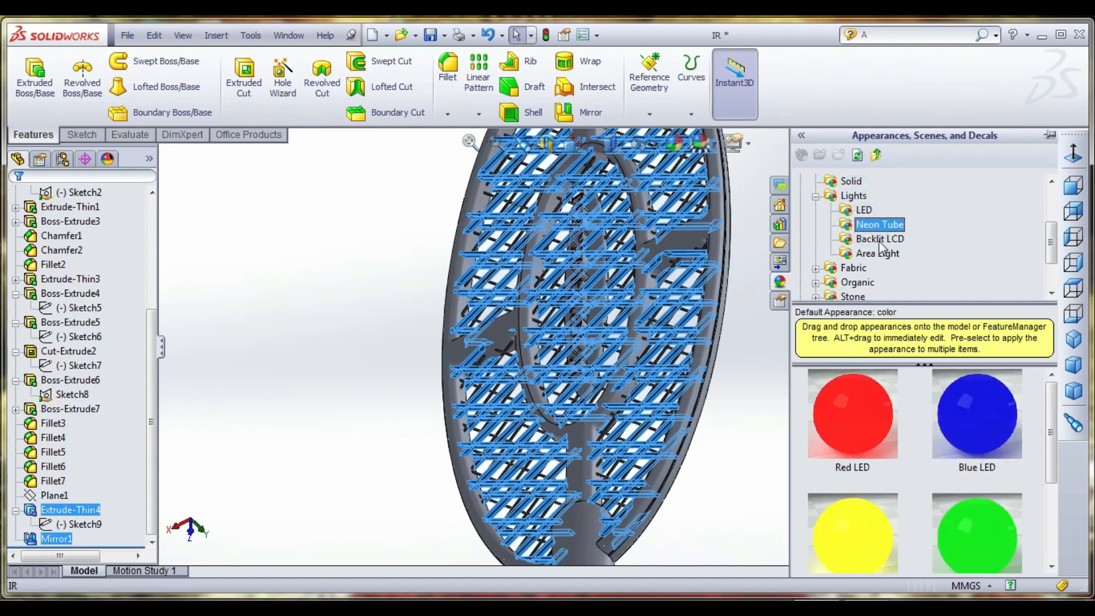
pyautogui.click(880, 239)
pyautogui.click(879, 253)
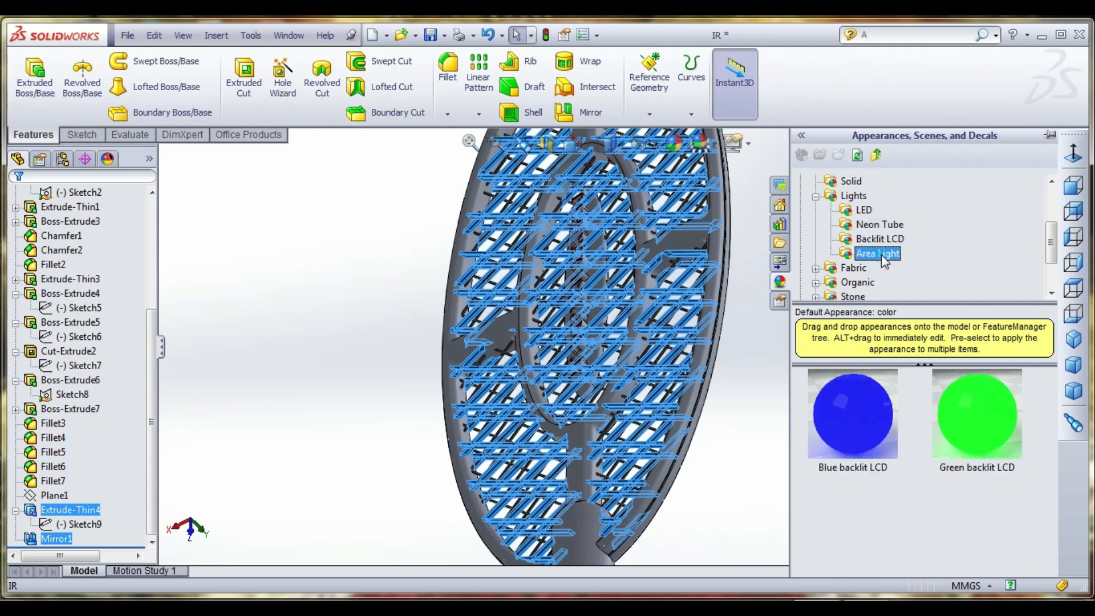
pyautogui.click(878, 413)
pyautogui.moveTo(874, 412)
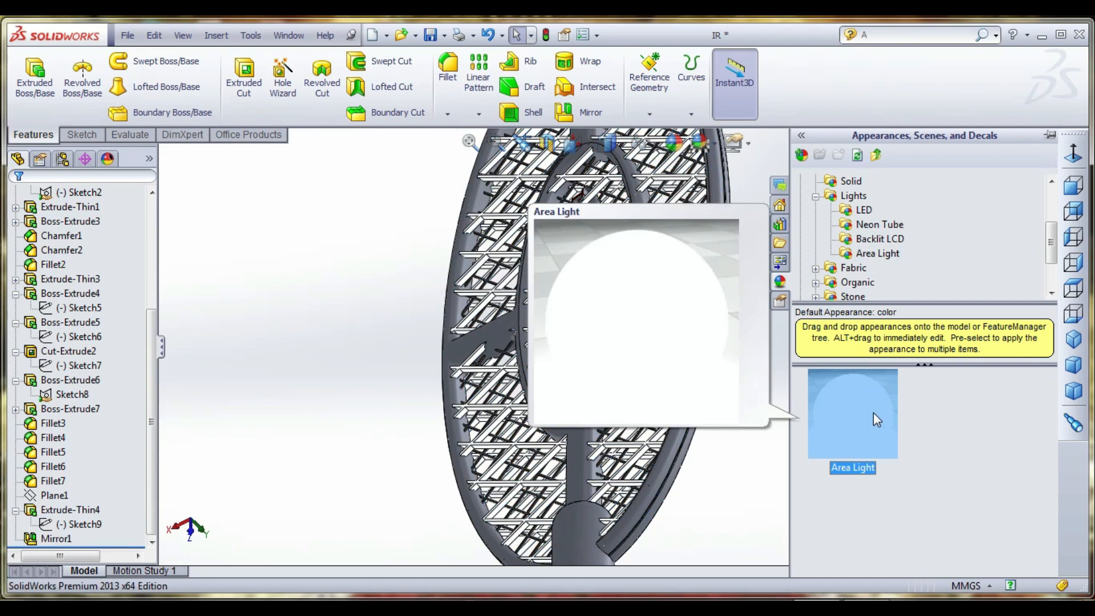
# - Apply a red appearance to the original mesh Extrude-Thin3 and the flat ribs of the racket frame
pyautogui.moveTo(596, 396); pyautogui.dragTo(639, 388, button='middle')
pyautogui.click(680, 440)
pyautogui.scroll(3, 680, 440)
pyautogui.moveTo(680, 440); pyautogui.dragTo(540, 376, button='middle')
pyautogui.scroll(-1, 571, 383)
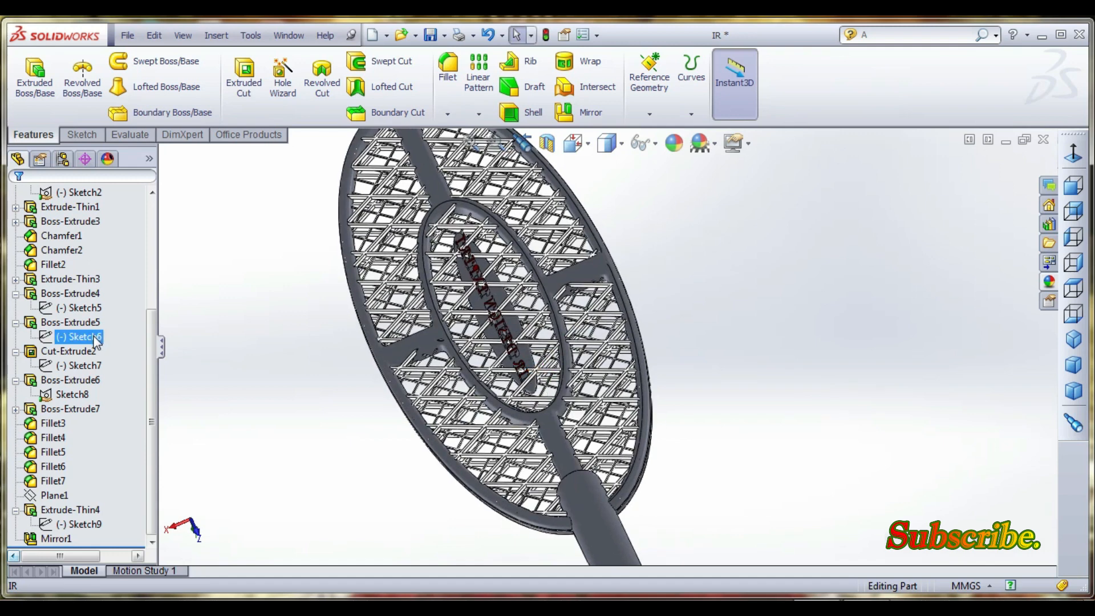
pyautogui.click(77, 351)
pyautogui.keyDown('ctrl'); pyautogui.click(76, 380); pyautogui.keyUp('ctrl')
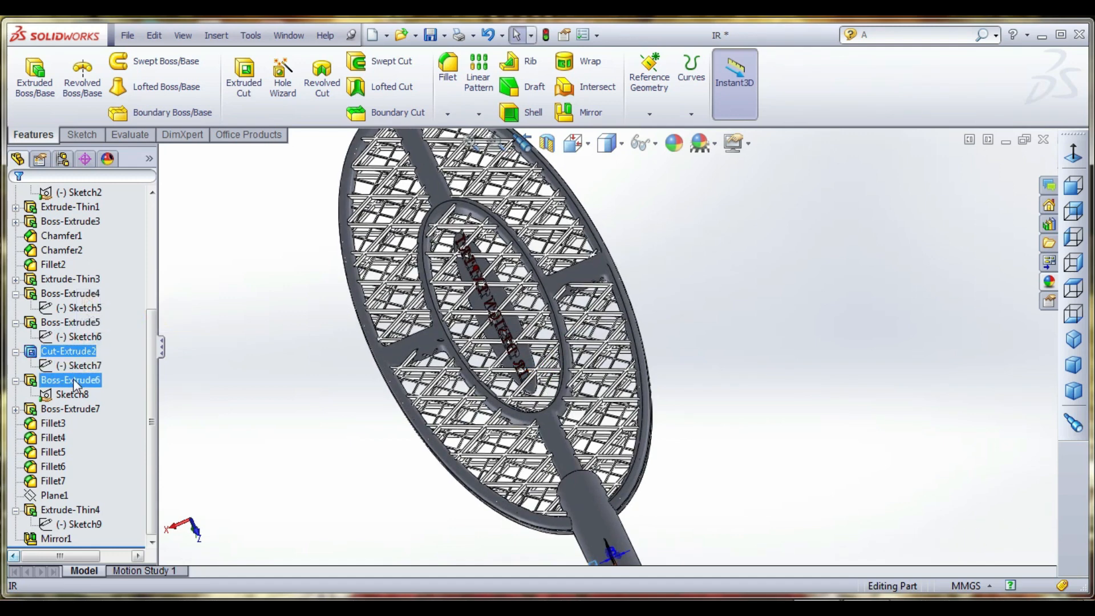
pyautogui.click(75, 409)
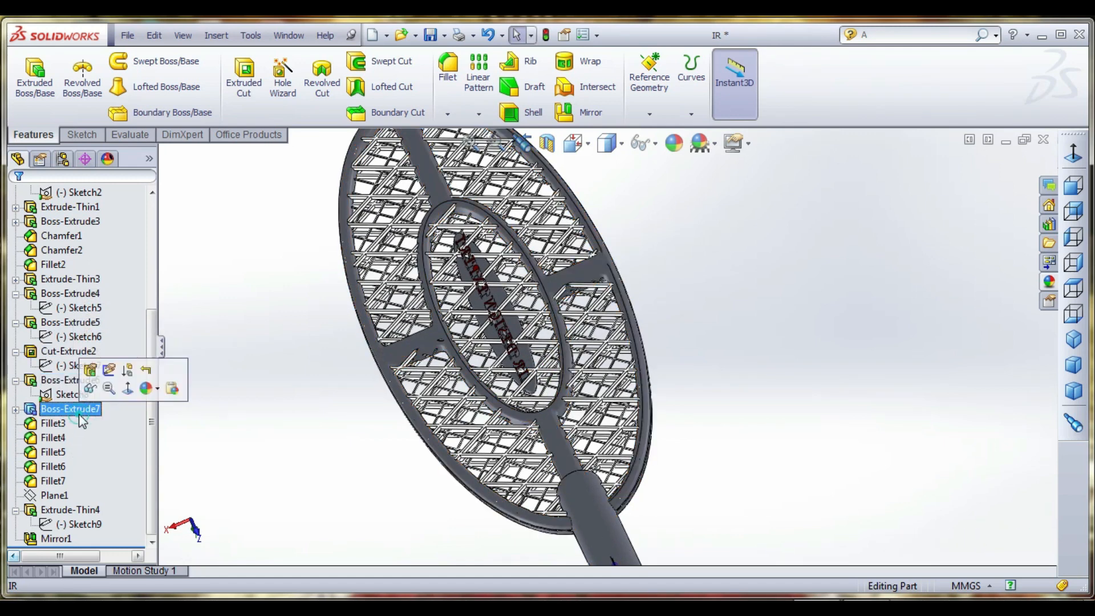
pyautogui.click(77, 278)
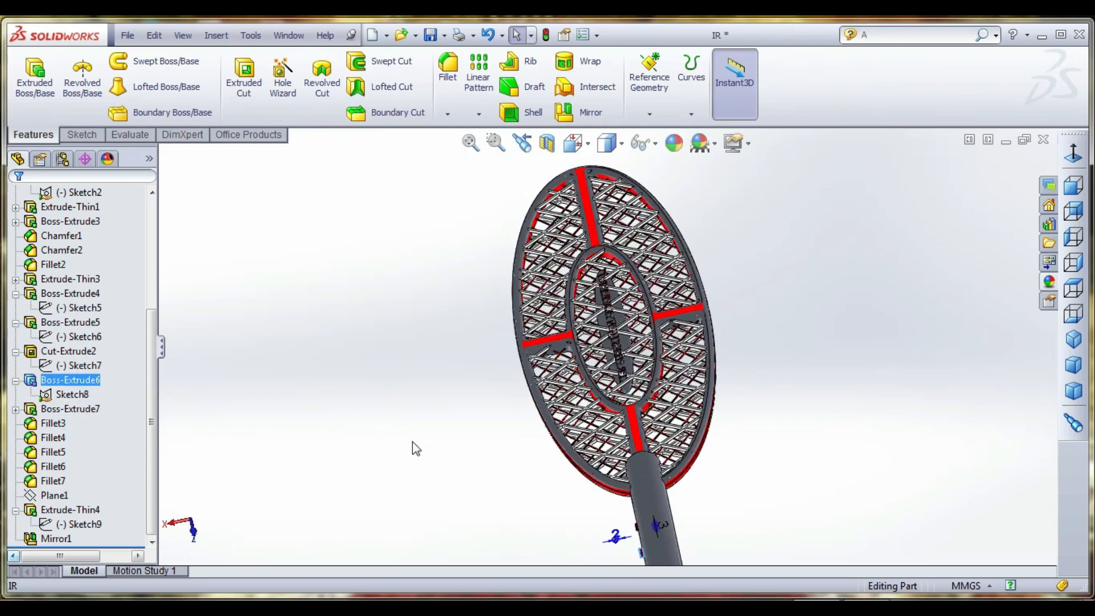
pyautogui.click(413, 439)
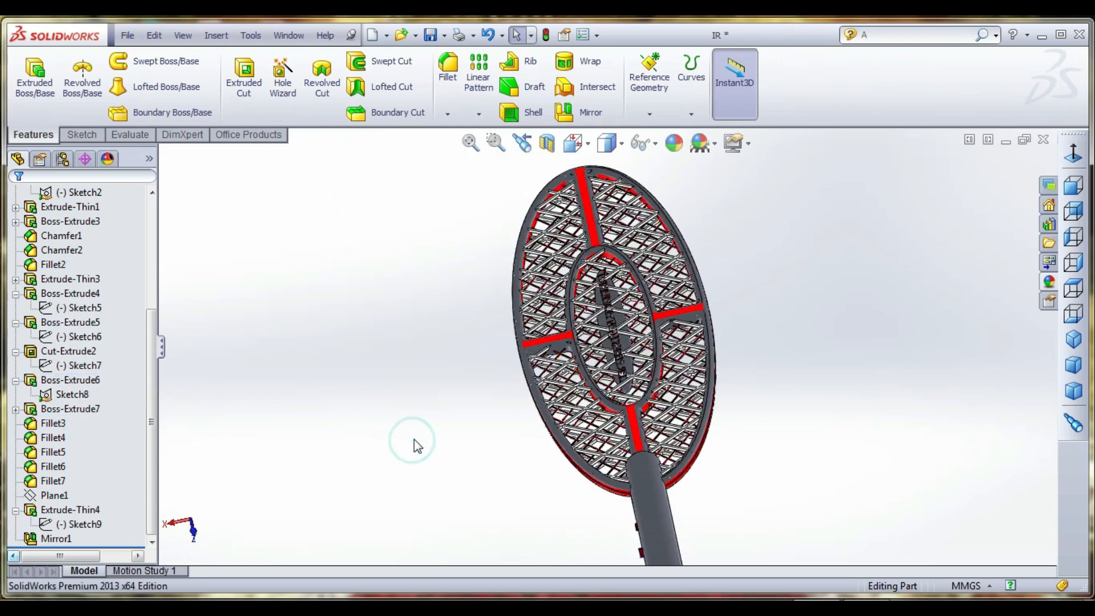
# - Apply the Red LED appearance to Fillet3, Fillet4, Fillet5, Fillet6 and Fillet7 on the racket frame
pyautogui.click(59, 438)
pyautogui.keyDown('ctrl'); pyautogui.click(55, 423); pyautogui.keyUp('ctrl')
pyautogui.keyDown('ctrl'); pyautogui.click(55, 453); pyautogui.keyUp('ctrl')
pyautogui.keyDown('ctrl'); pyautogui.click(55, 466); pyautogui.keyUp('ctrl')
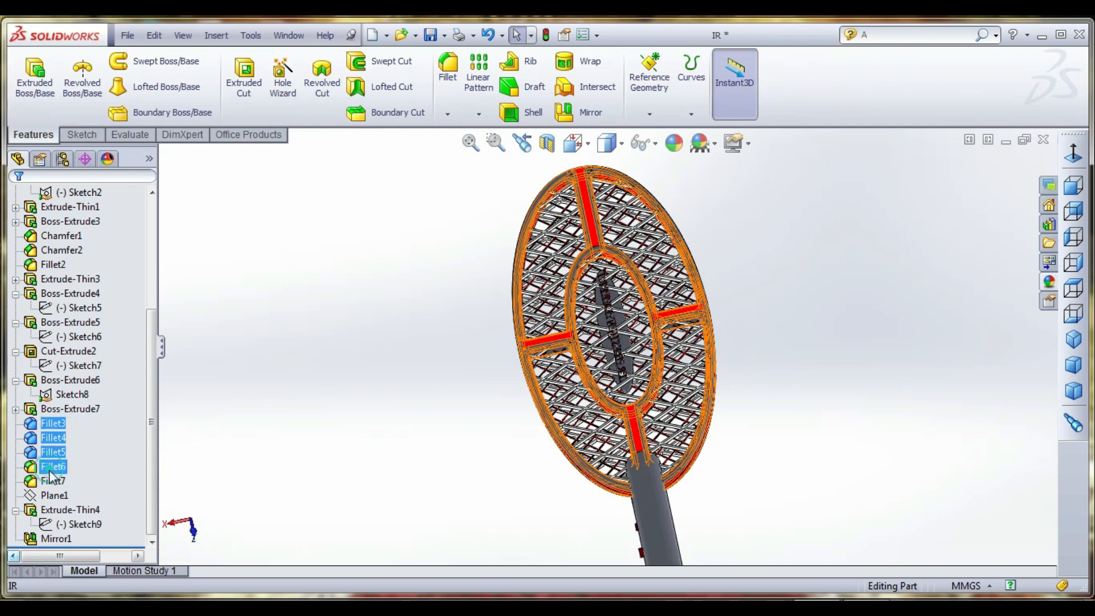
pyautogui.keyDown('ctrl'); pyautogui.click(53, 482); pyautogui.keyUp('ctrl')
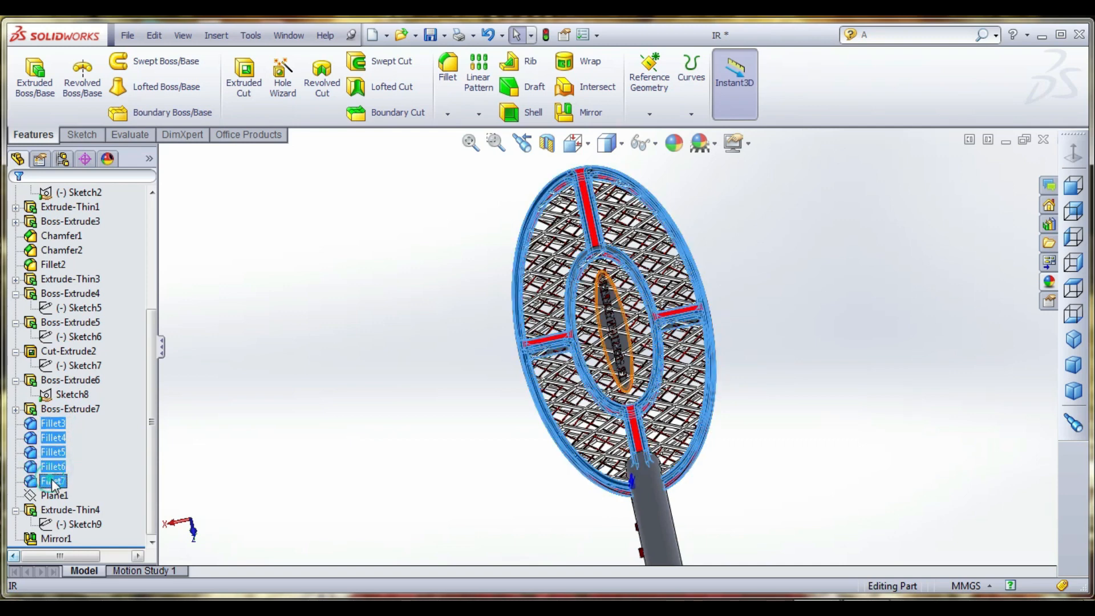
pyautogui.click(1050, 282)
pyautogui.click(860, 396)
pyautogui.click(762, 399)
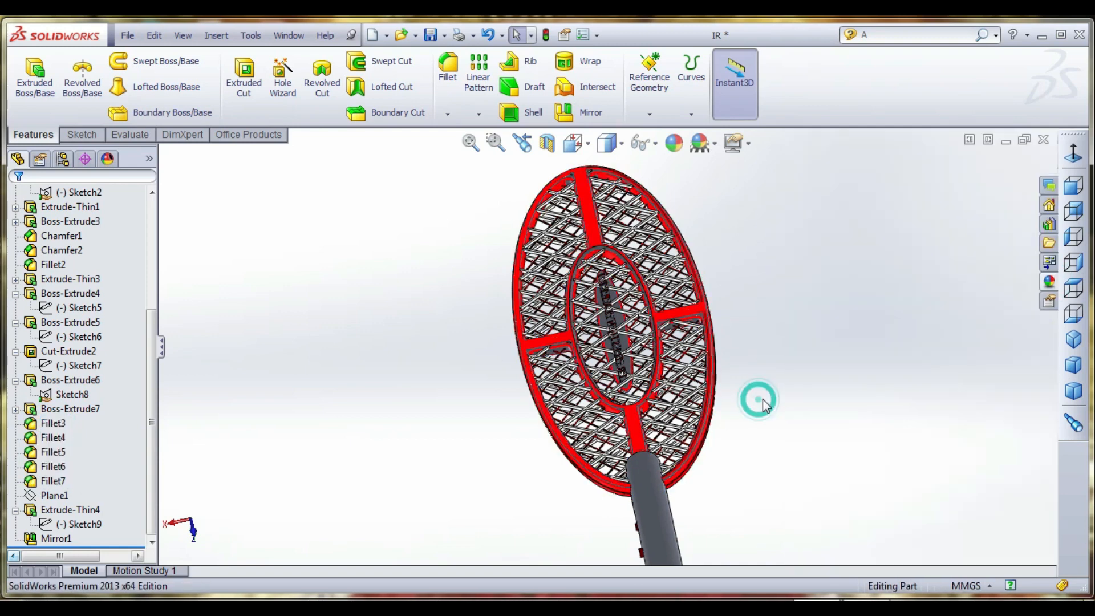
# - Apply the yellow LED appearance to the raised lettering, Boss-Extrude5
pyautogui.scroll(-2, 734, 374)
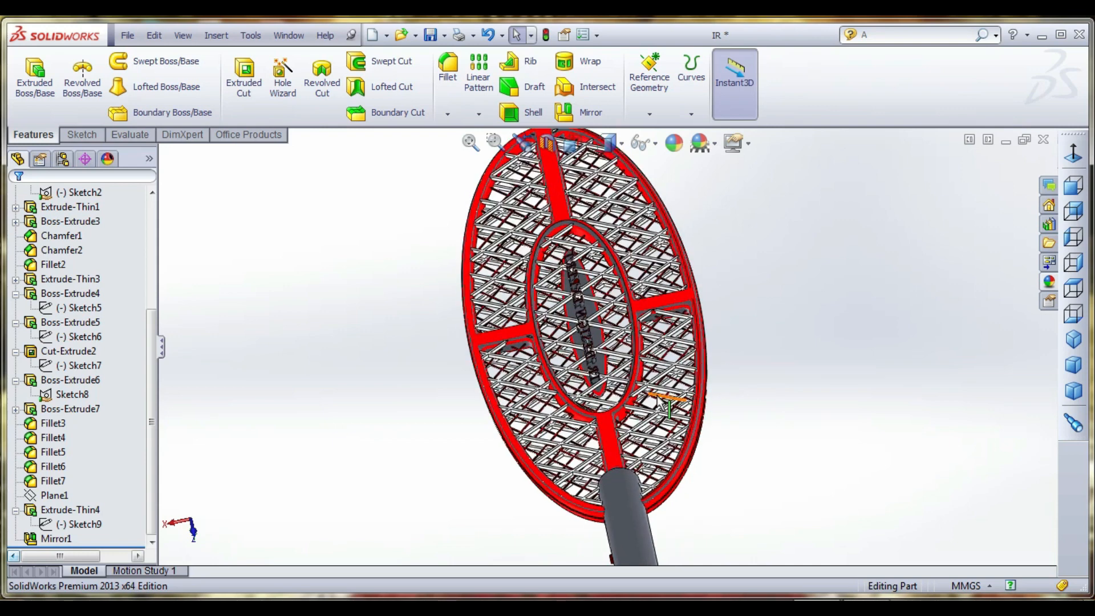
pyautogui.moveTo(755, 423); pyautogui.dragTo(759, 423, button='middle')
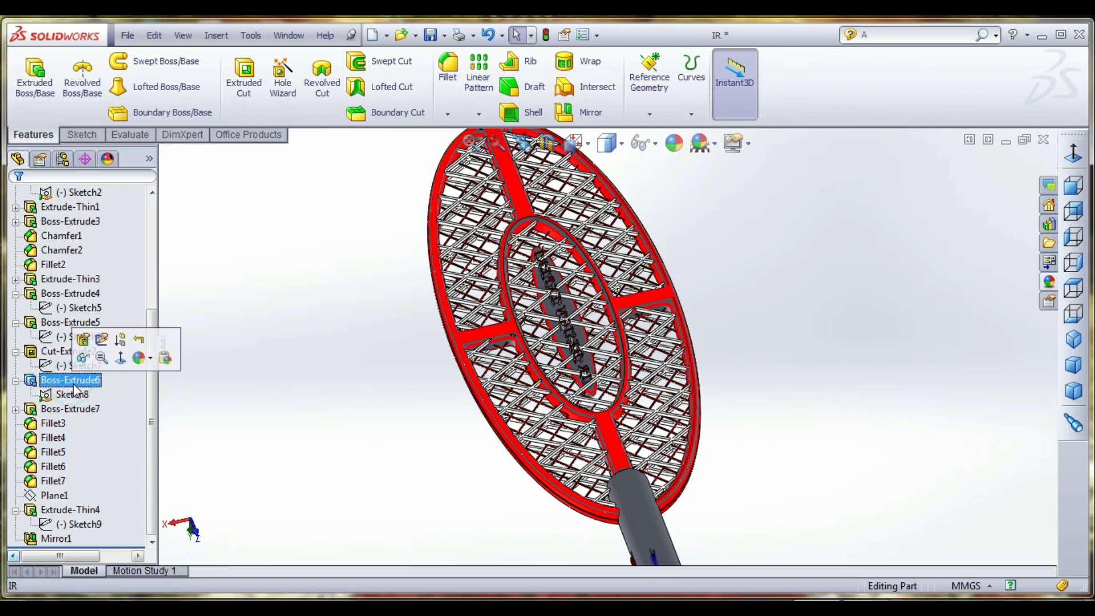
pyautogui.keyDown('ctrl'); pyautogui.click(63, 323); pyautogui.keyUp('ctrl')
pyautogui.click(63, 322)
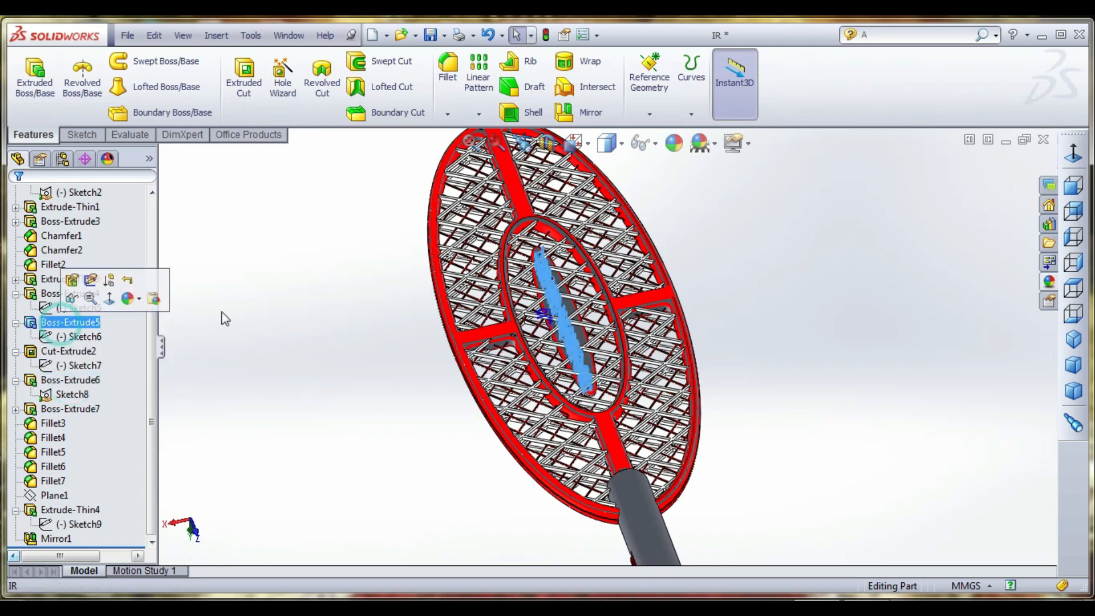
pyautogui.click(1050, 281)
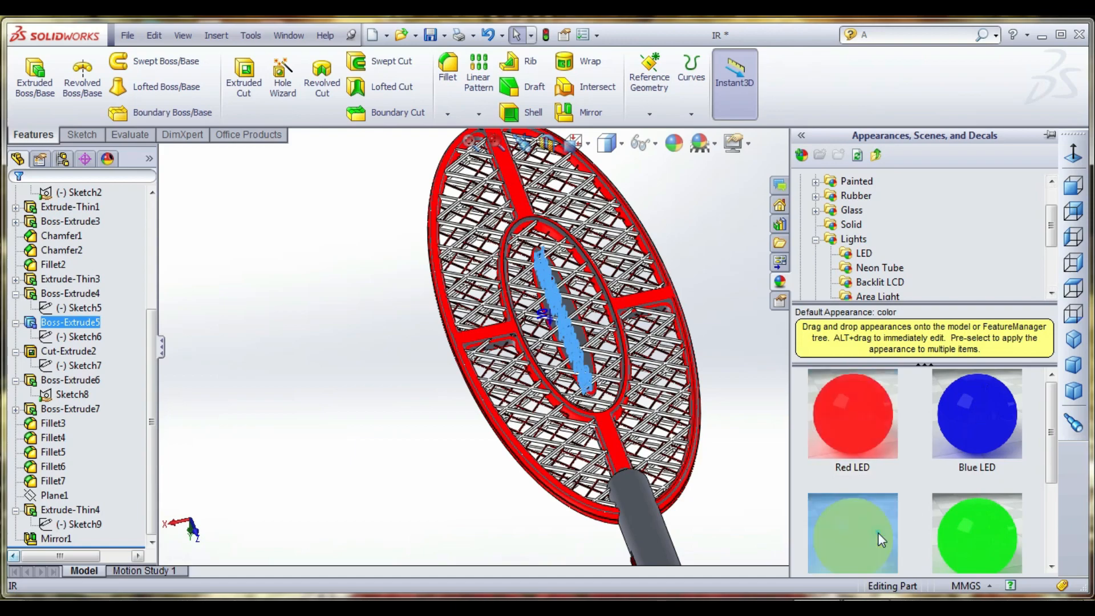
pyautogui.click(853, 512)
pyautogui.click(765, 454)
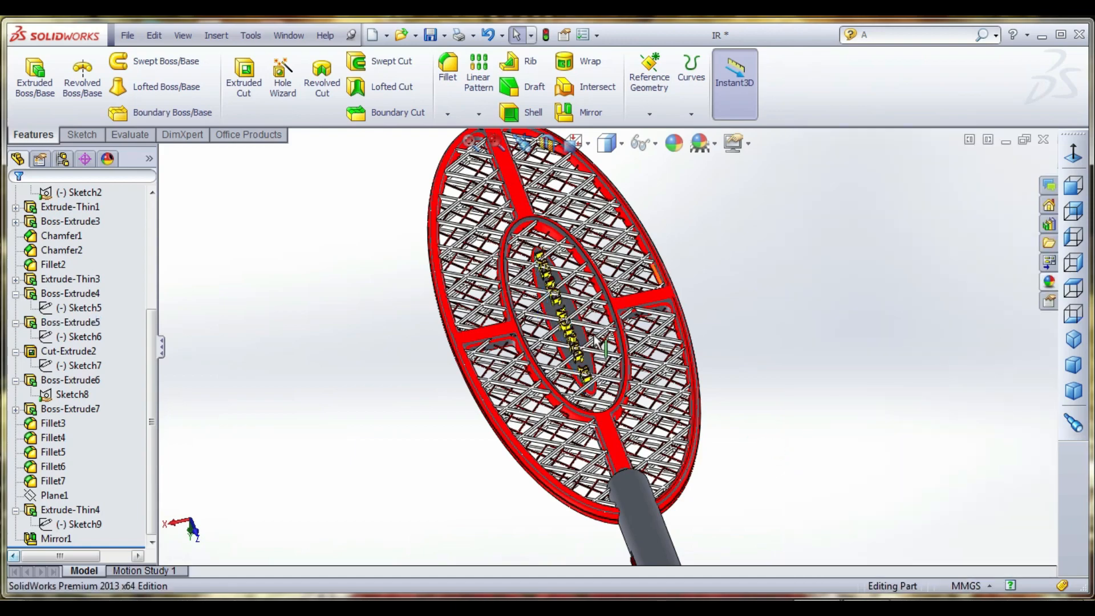
# - Inspect the lettering up close and check which racket parts Boss-Extrude6, Boss-Extrude7 and Extrude-Thin4 form
pyautogui.scroll(-10, 600, 338)
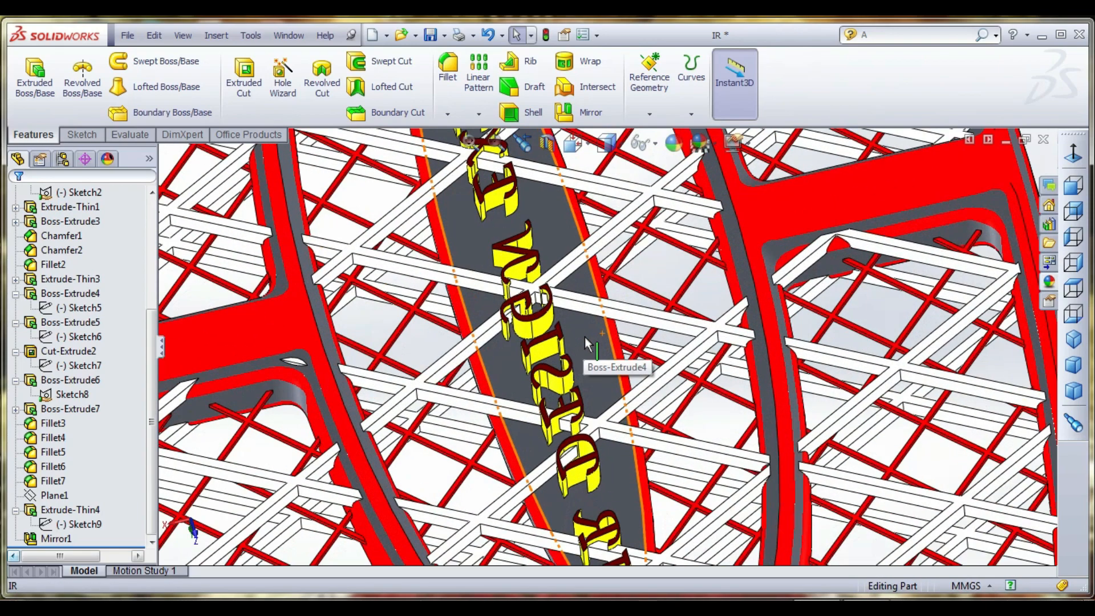
pyautogui.scroll(10, 586, 338)
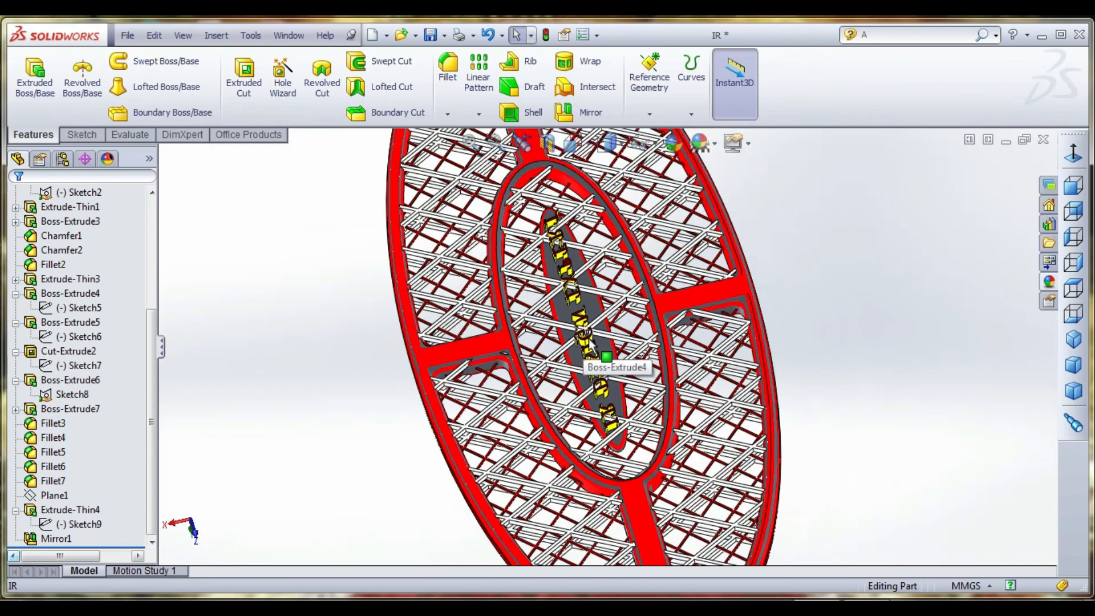
pyautogui.scroll(3, 599, 359)
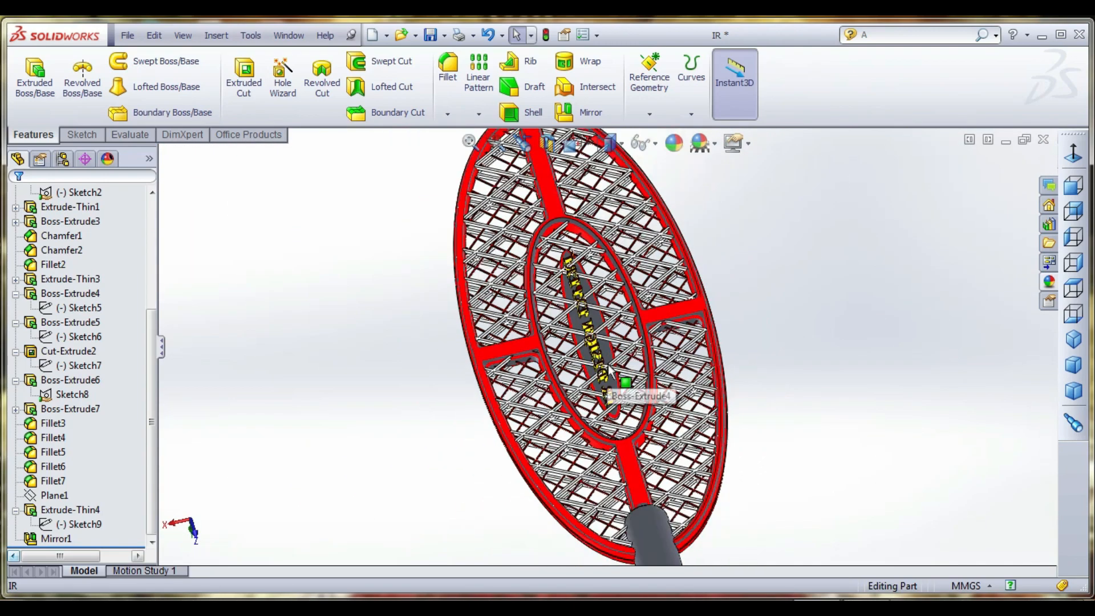
pyautogui.scroll(-6, 599, 359)
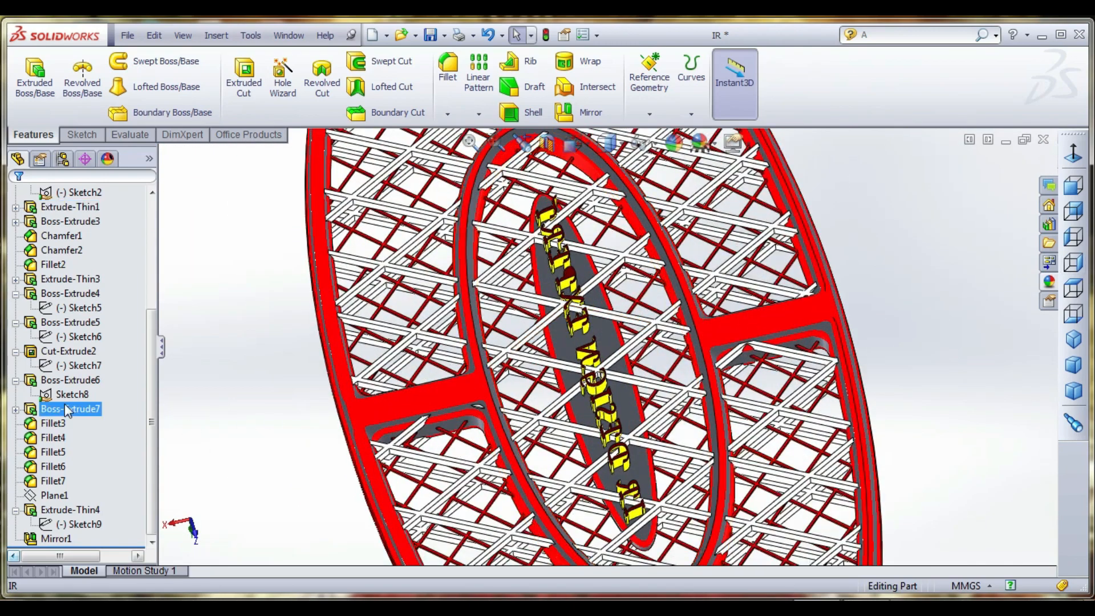
pyautogui.click(73, 408)
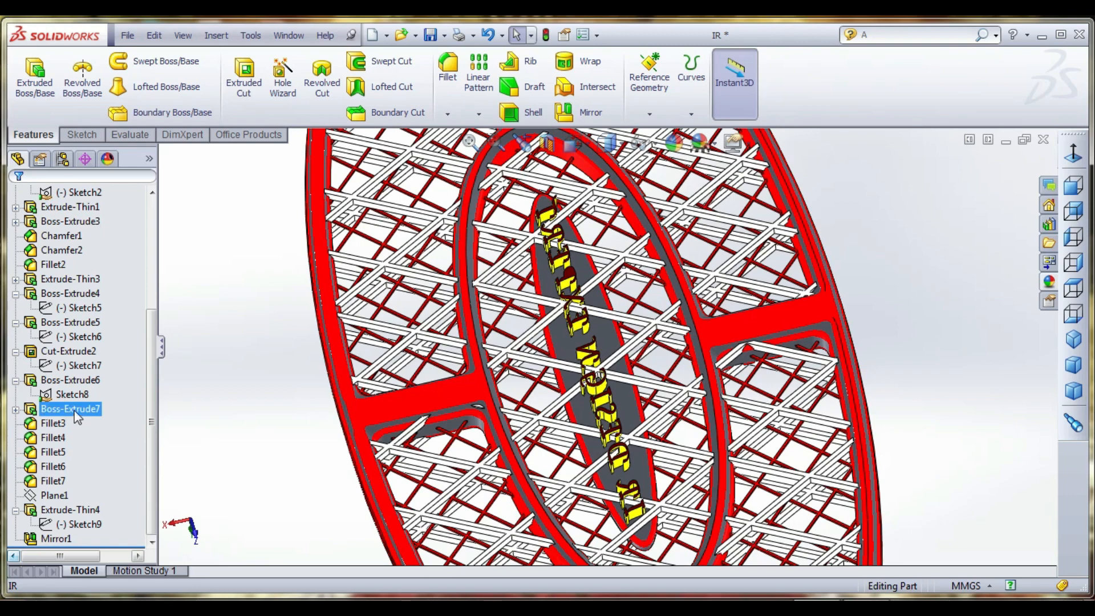
pyautogui.click(69, 380)
pyautogui.keyDown('ctrl'); pyautogui.click(53, 437); pyautogui.keyUp('ctrl')
pyautogui.click(69, 509)
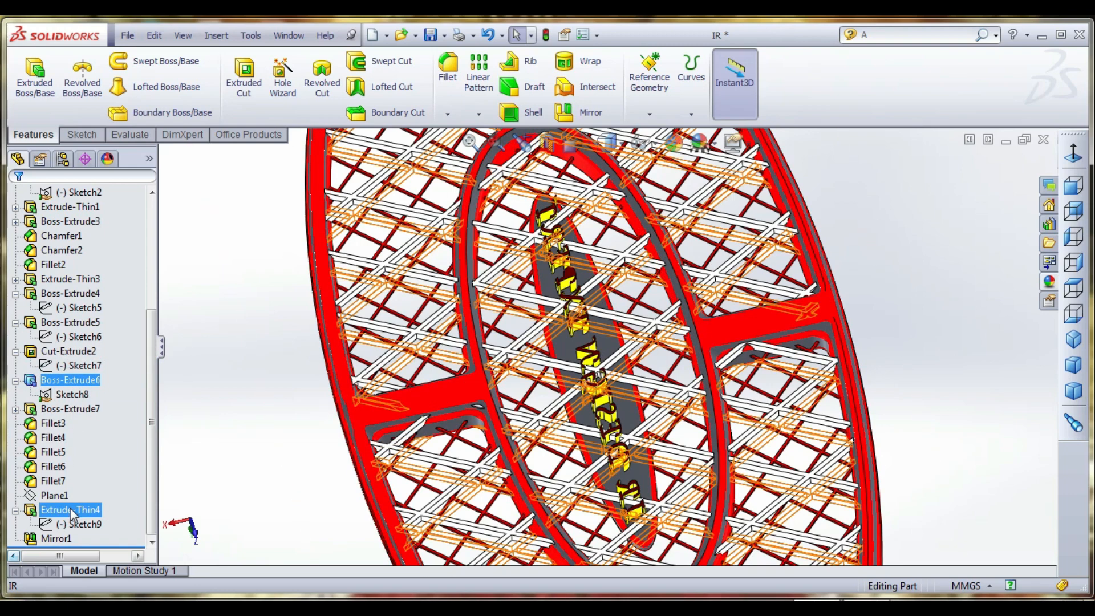
pyautogui.moveTo(389, 332); pyautogui.dragTo(408, 308, button='middle')
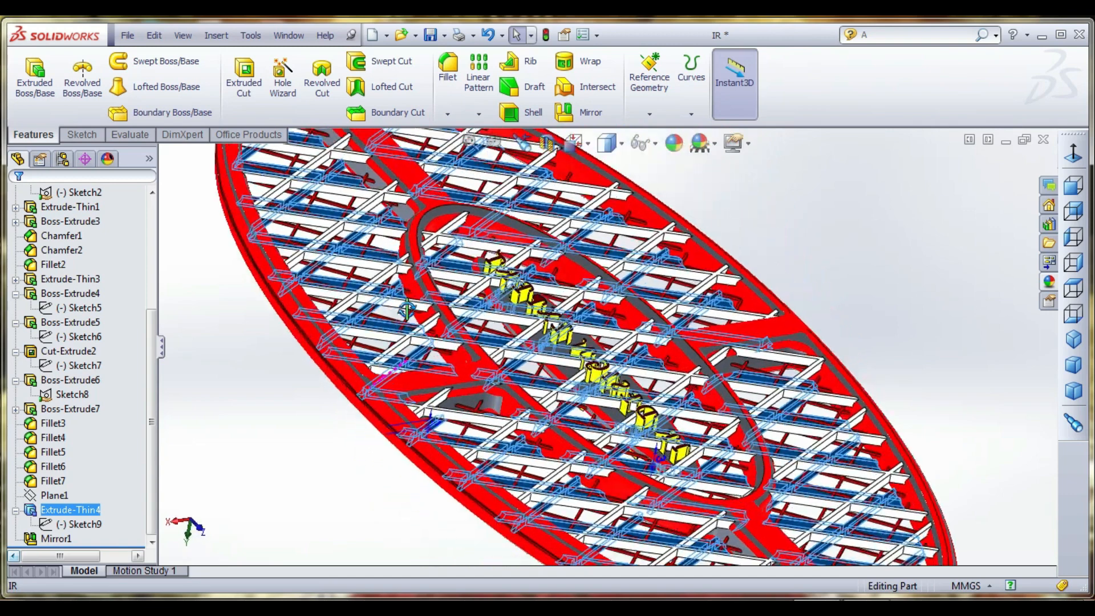
# - Identify the backing plate behind the raised lettering, Boss-Extrude4, and apply the Red LED appearance to it
pyautogui.click(83, 352)
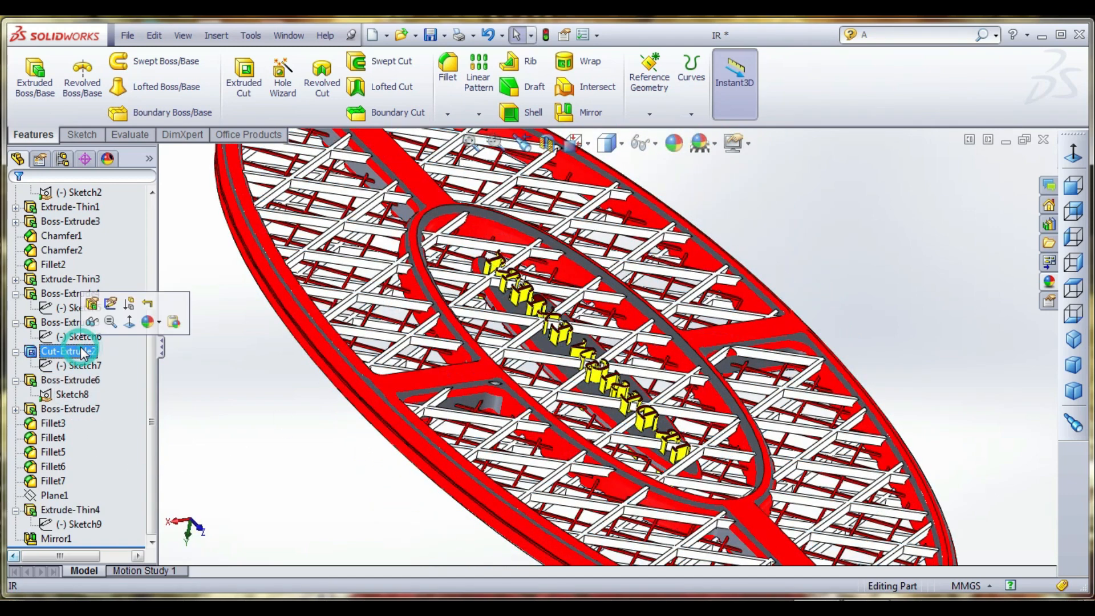
pyautogui.click(67, 323)
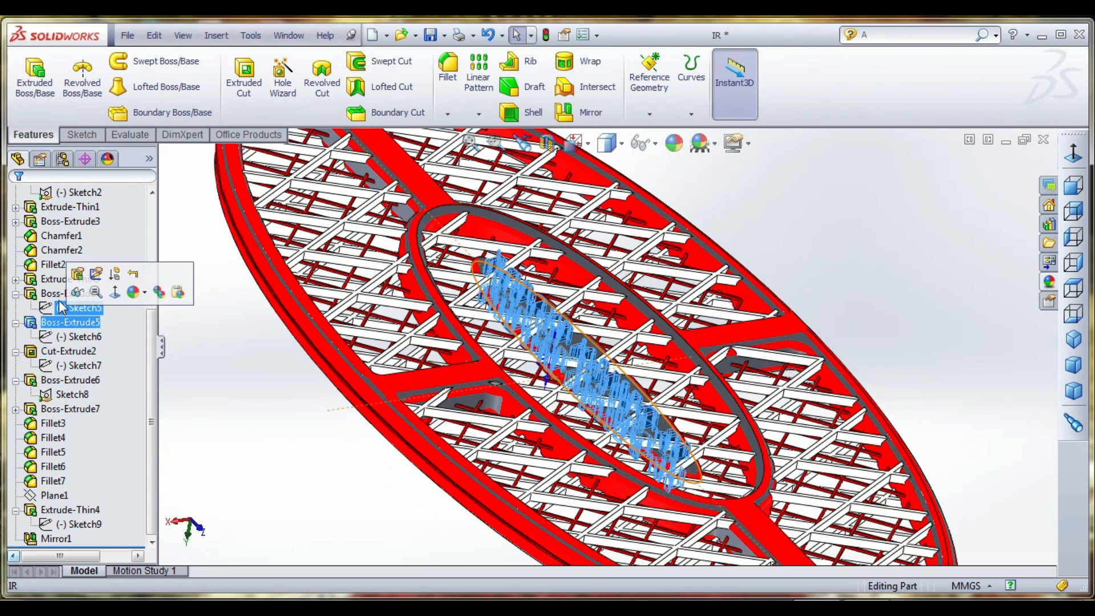
pyautogui.click(64, 294)
pyautogui.keyDown('ctrl'); pyautogui.click(60, 410); pyautogui.keyUp('ctrl')
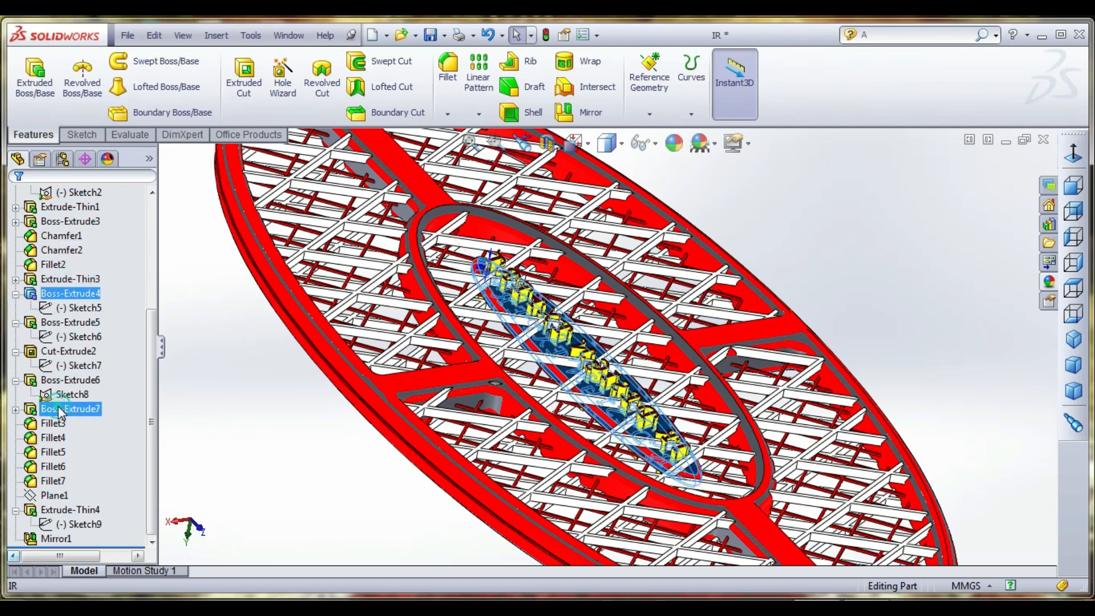
pyautogui.click(60, 410)
pyautogui.keyDown('ctrl'); pyautogui.click(70, 394); pyautogui.keyUp('ctrl')
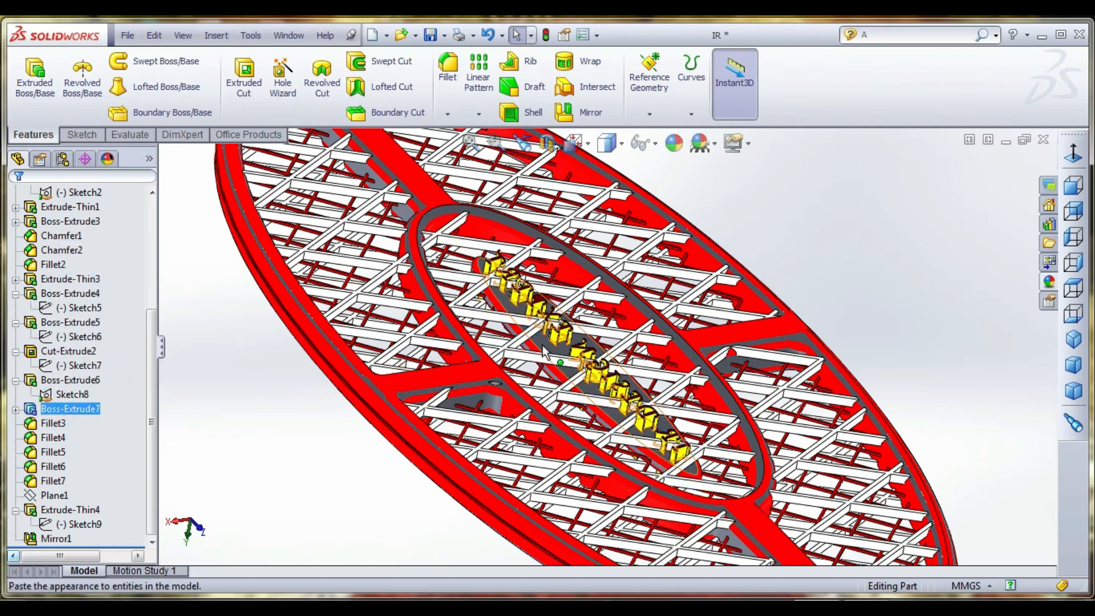
pyautogui.click(69, 294)
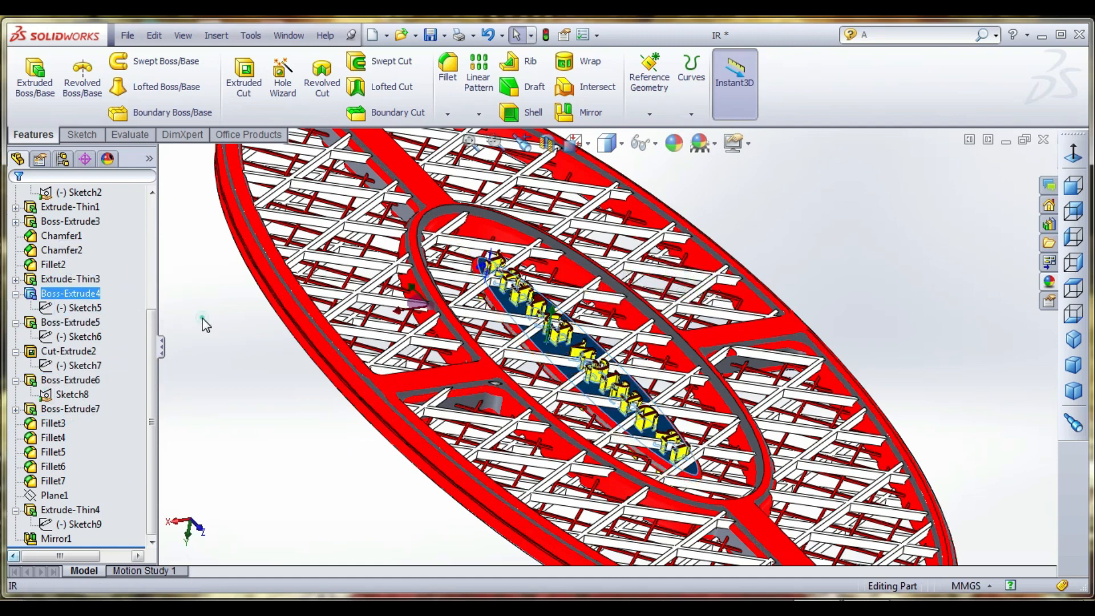
pyautogui.click(1049, 284)
pyautogui.doubleClick(851, 408)
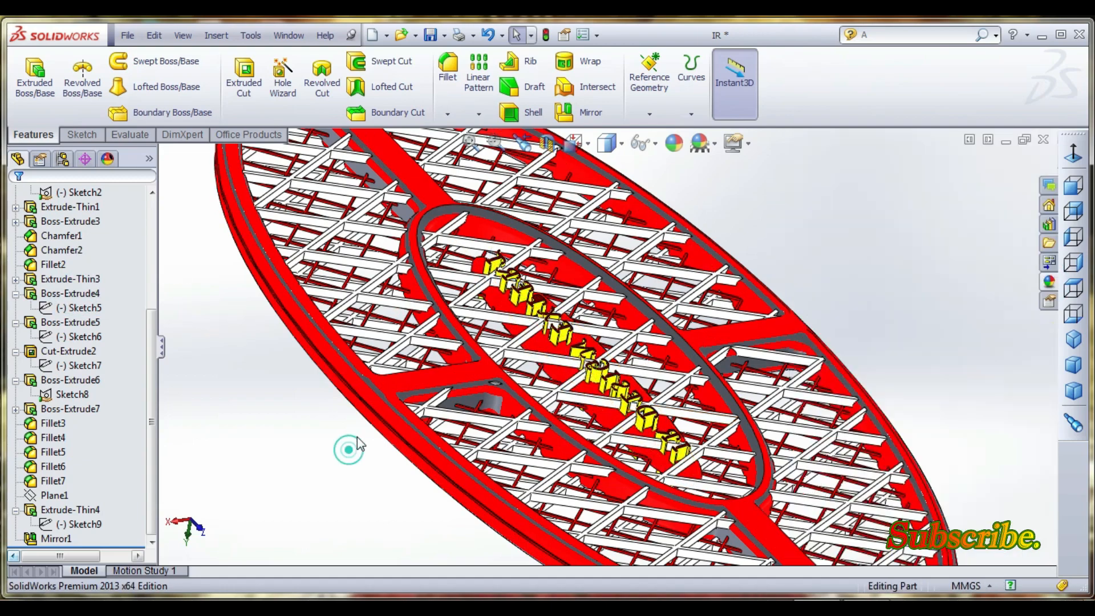
# - Apply the Green LED appearance to the raised lettering, Boss-Extrude5
pyautogui.moveTo(357, 437); pyautogui.dragTo(570, 355, button='middle')
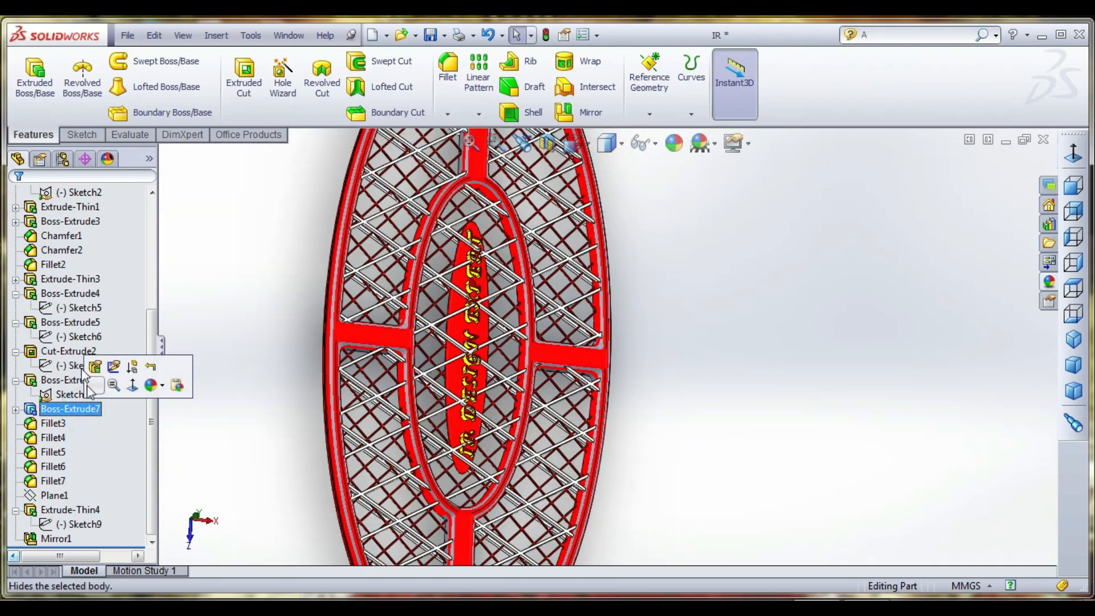
pyautogui.click(70, 322)
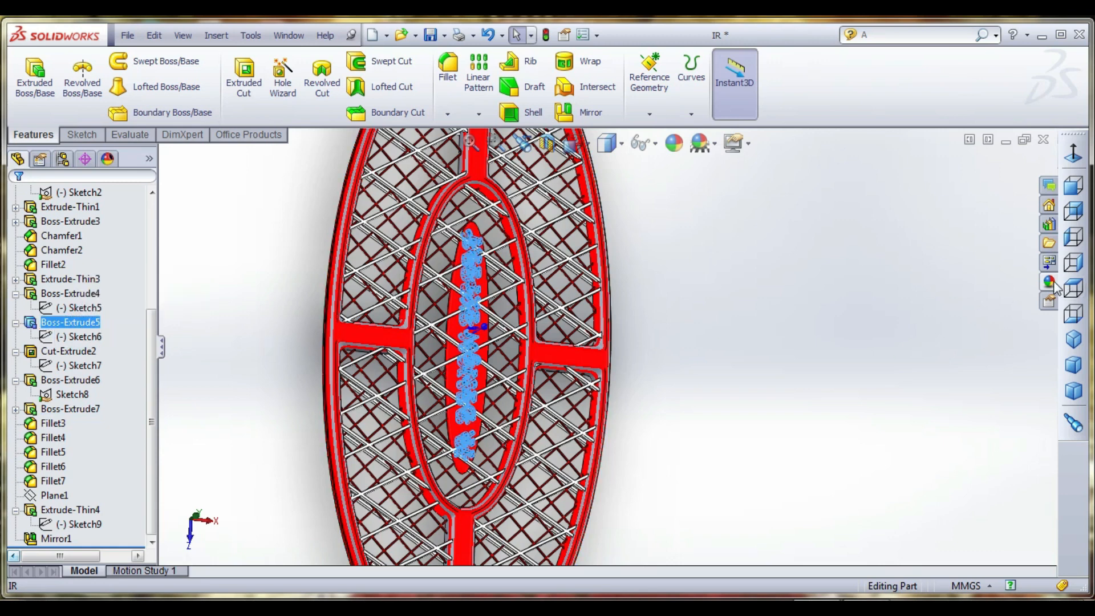
pyautogui.click(1050, 281)
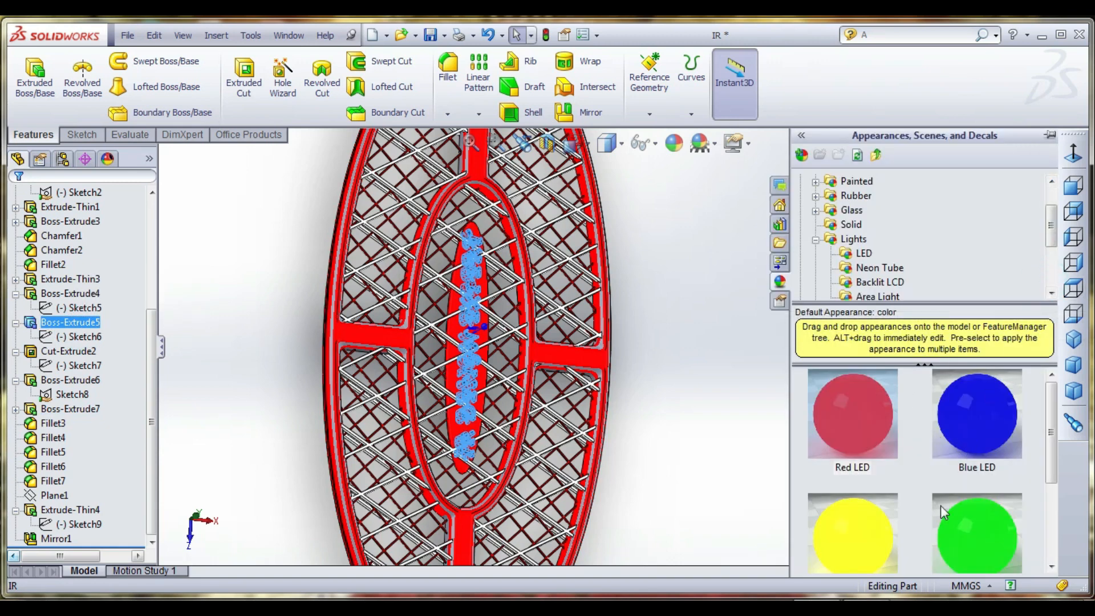
pyautogui.doubleClick(963, 533)
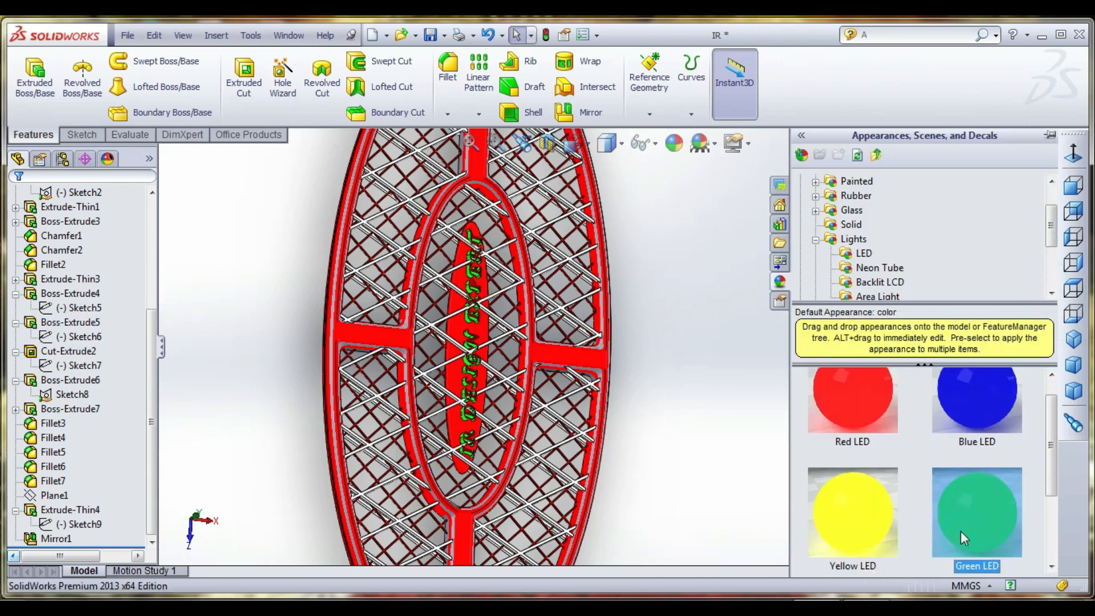
pyautogui.moveTo(549, 426); pyautogui.dragTo(562, 386, button='middle')
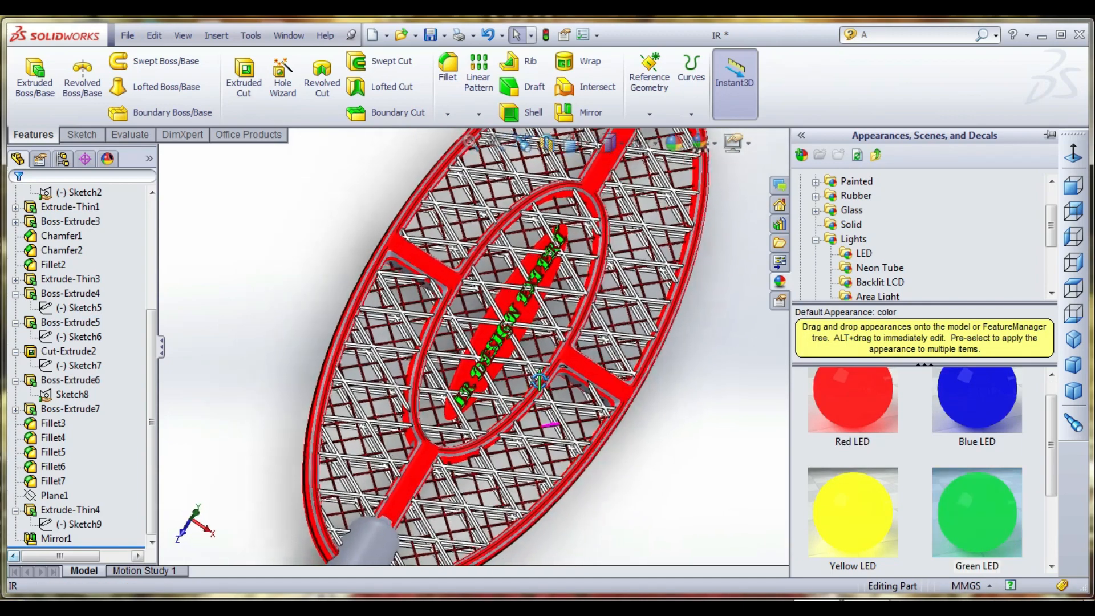
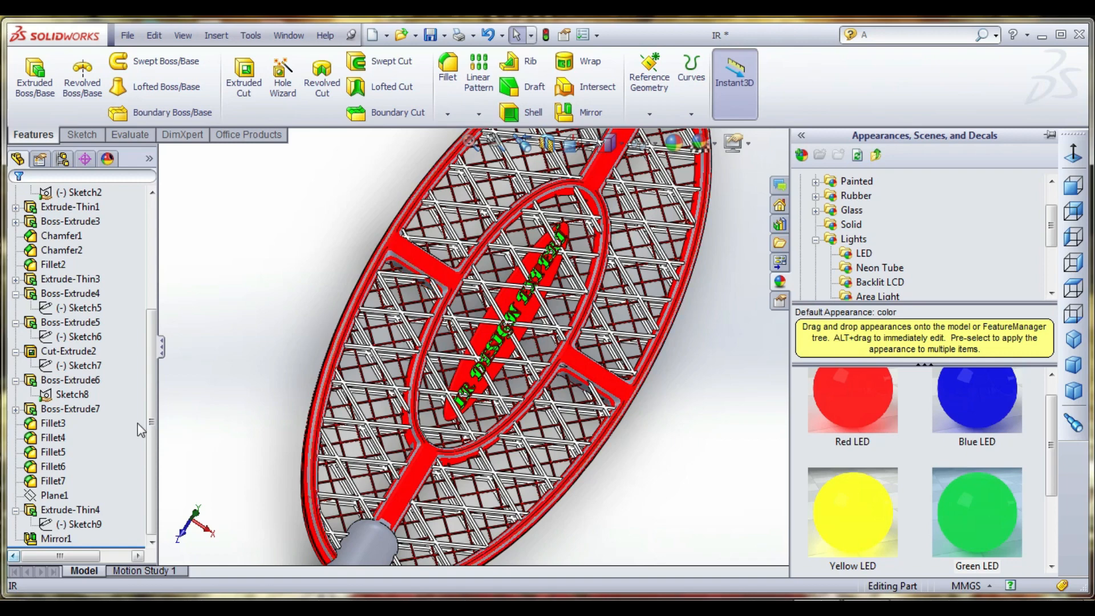
# - Apply the Red LED appearance to Extrude-Thin3, Fillet2, Chamfer2 and Chamfer1
pyautogui.click(67, 279)
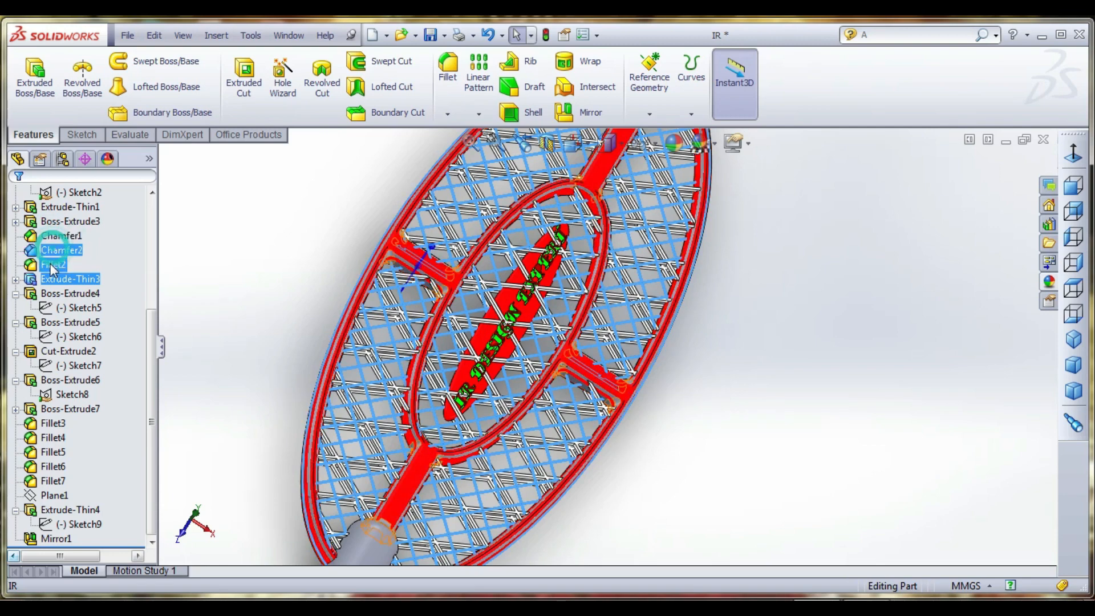
pyautogui.keyDown('ctrl'); pyautogui.click(59, 236); pyautogui.keyUp('ctrl')
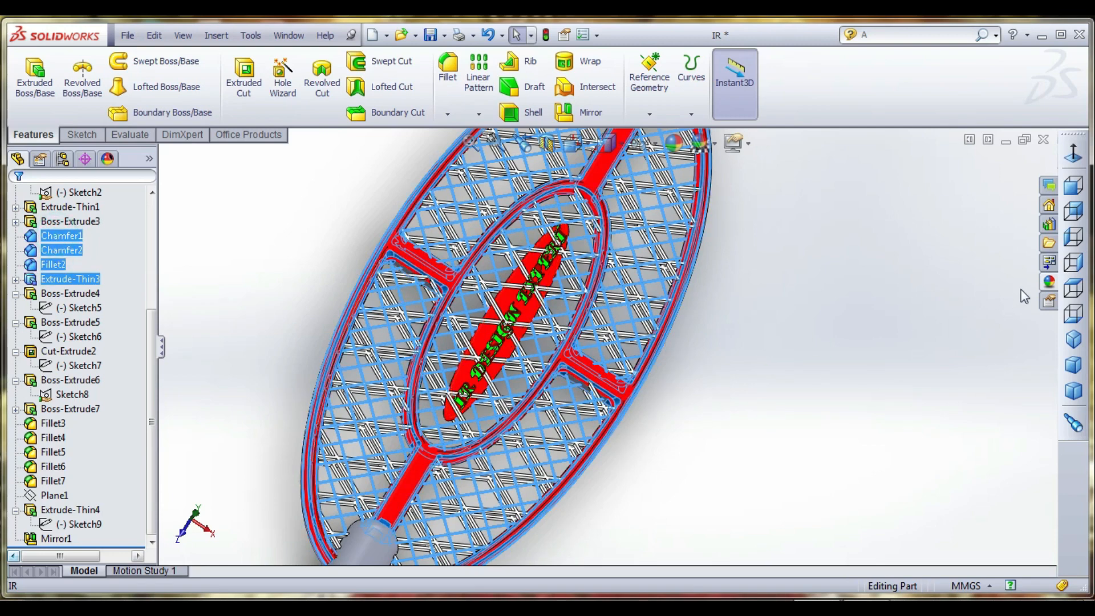
pyautogui.click(1049, 283)
pyautogui.doubleClick(855, 403)
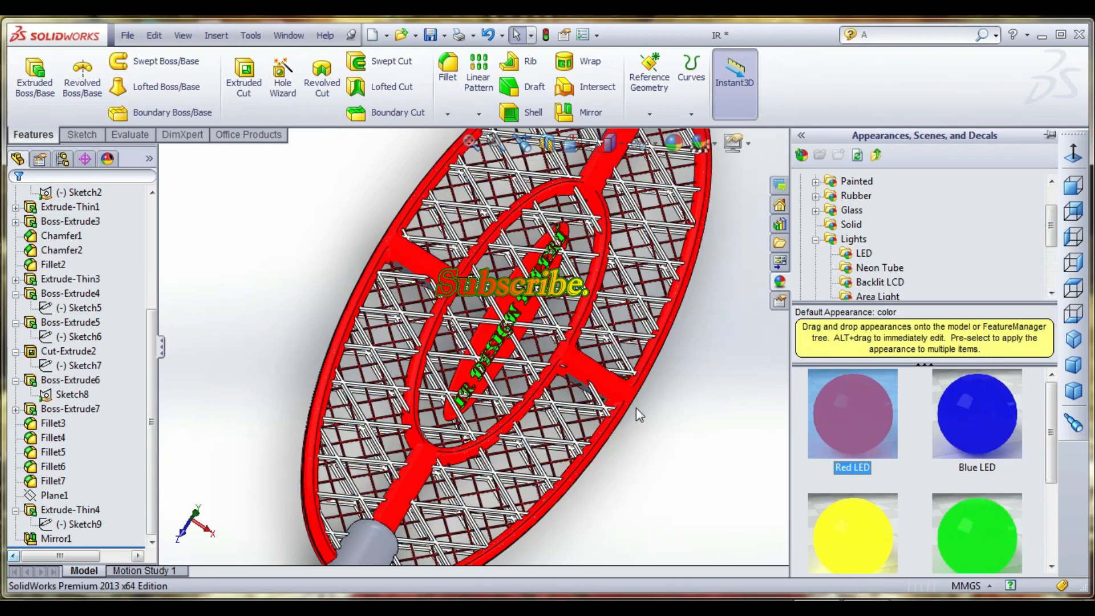
pyautogui.click(303, 285)
# - Check which part of the racket head Extrude-Thin1 forms
pyautogui.scroll(2, 499, 354)
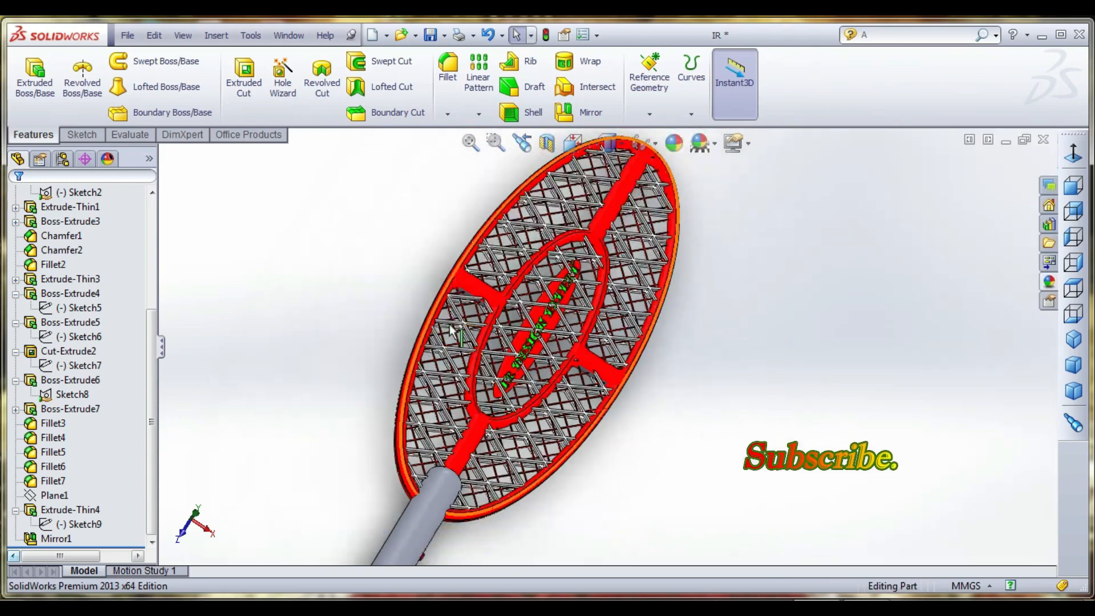
pyautogui.scroll(2, 90, 300)
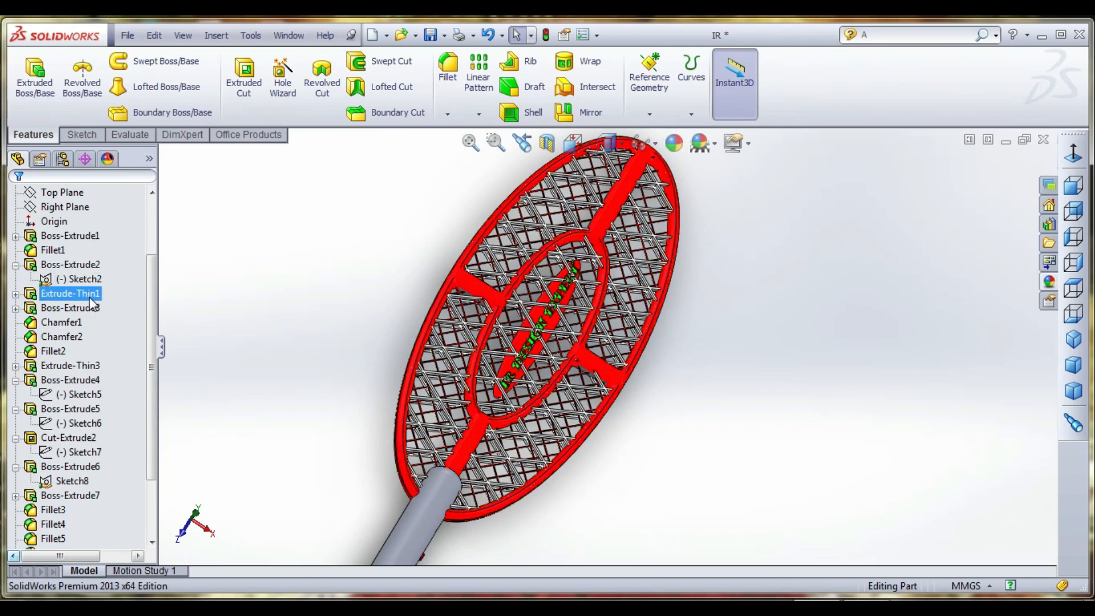
pyautogui.click(90, 311)
pyautogui.click(85, 297)
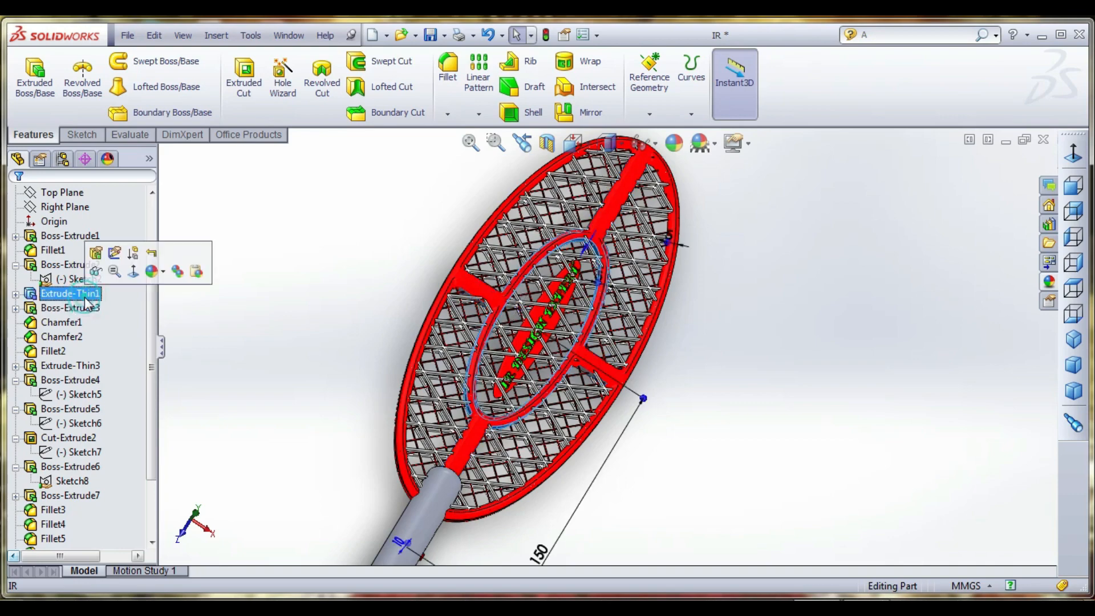
pyautogui.moveTo(526, 329); pyautogui.dragTo(573, 328, button='middle')
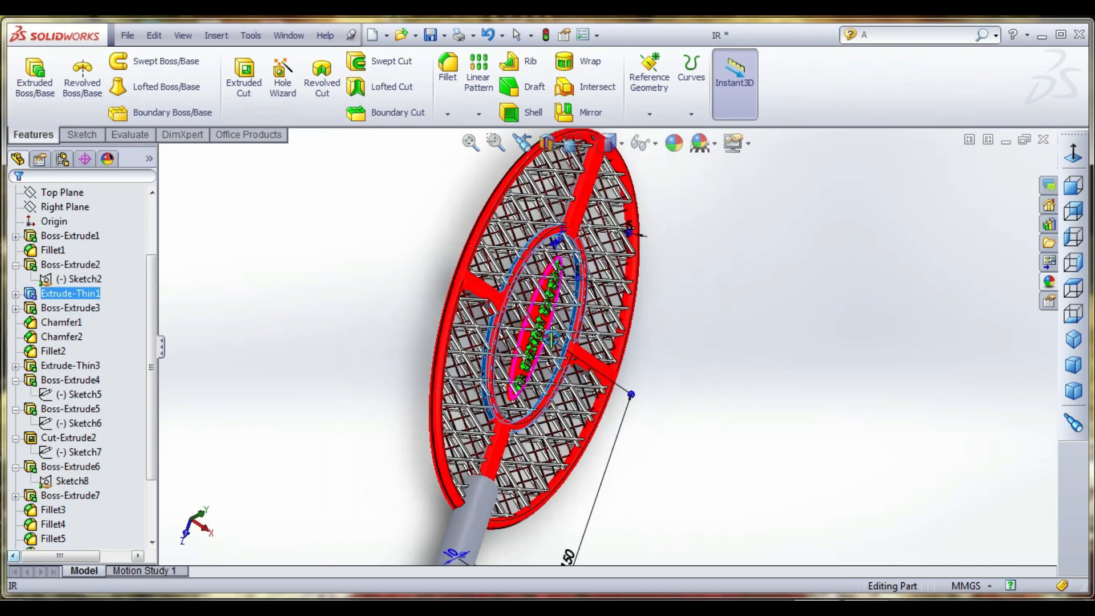
pyautogui.click(342, 250)
pyautogui.moveTo(344, 355); pyautogui.dragTo(335, 342, button='middle')
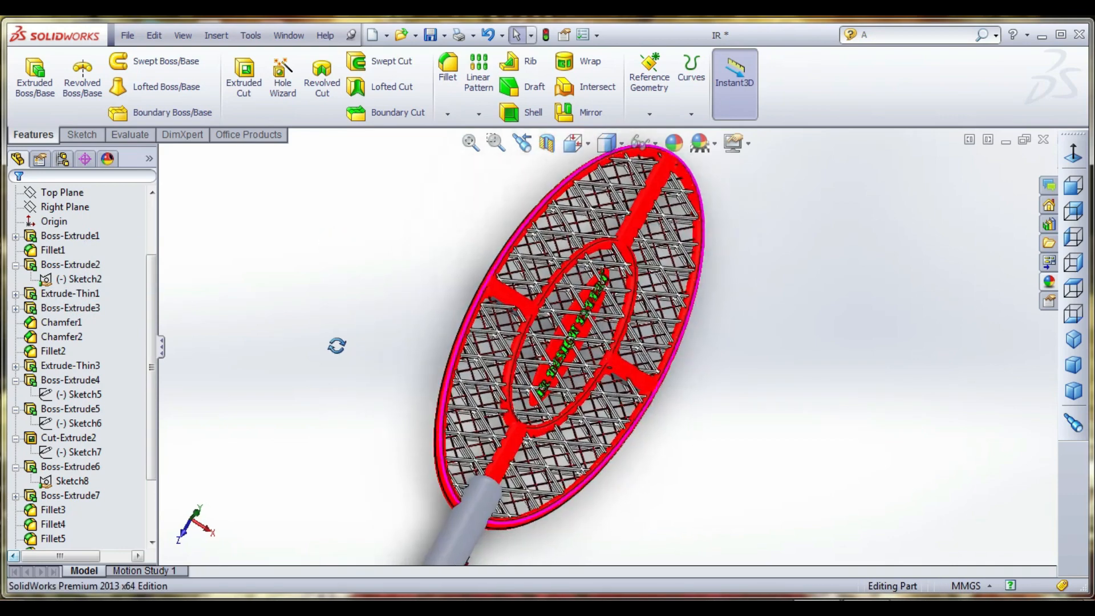
# - Apply the black spray paint appearance to the racket handle, Boss-Extrude1 and Fillet1
pyautogui.click(91, 235)
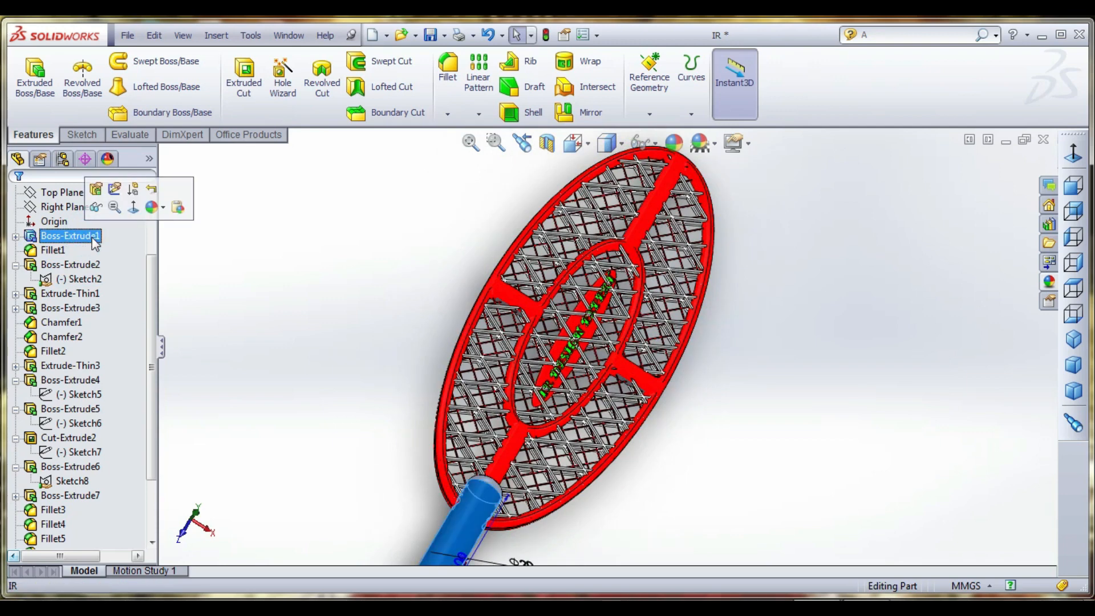
pyautogui.click(59, 253)
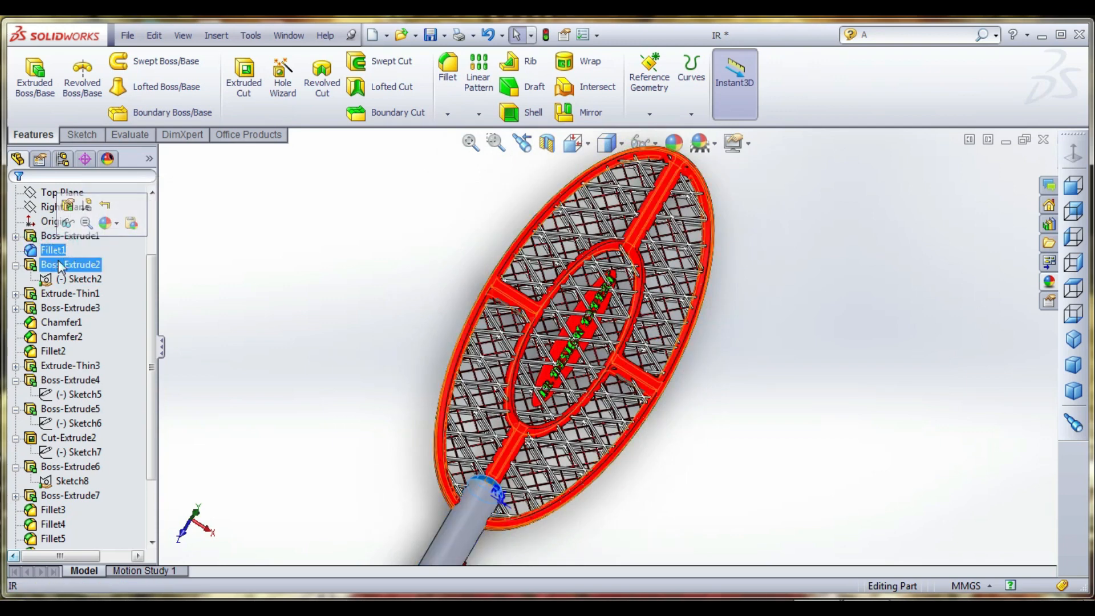
pyautogui.keyDown('ctrl'); pyautogui.click(57, 236); pyautogui.keyUp('ctrl')
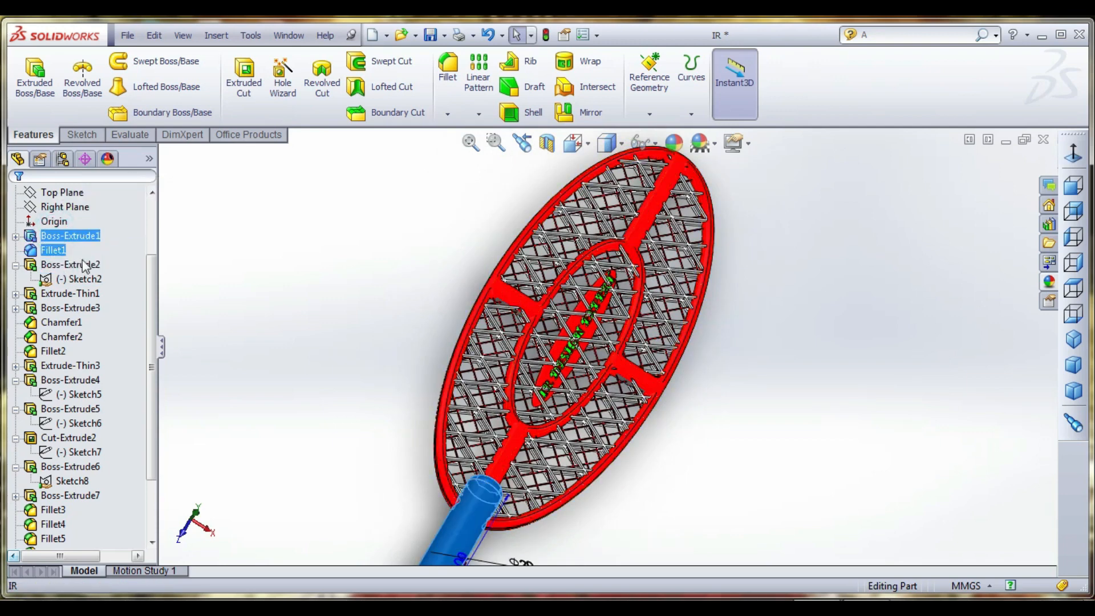
pyautogui.scroll(3, 482, 318)
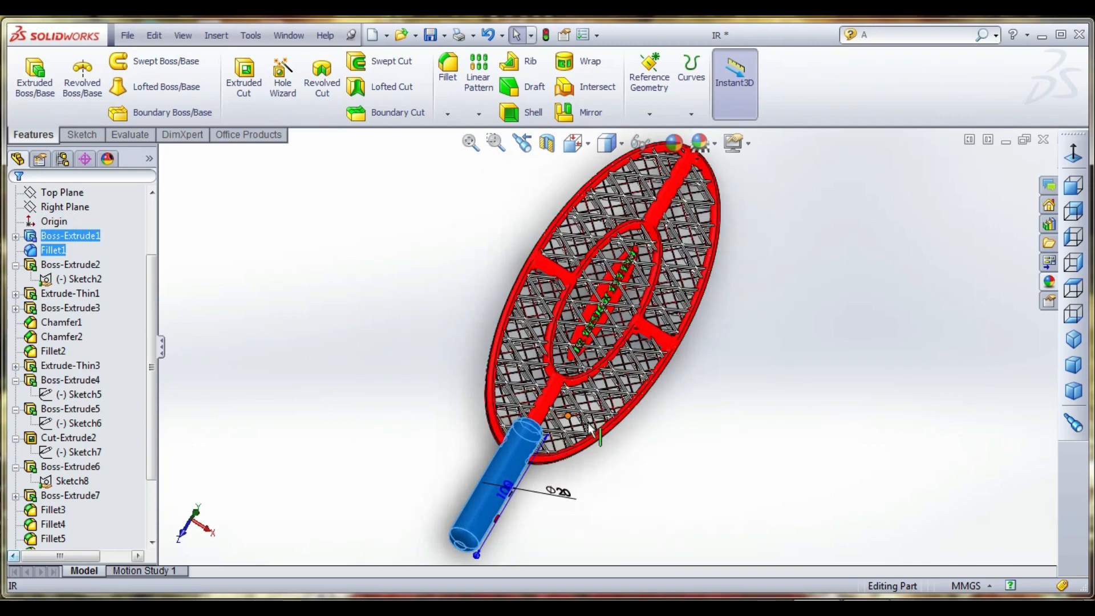
pyautogui.scroll(-3, 568, 420)
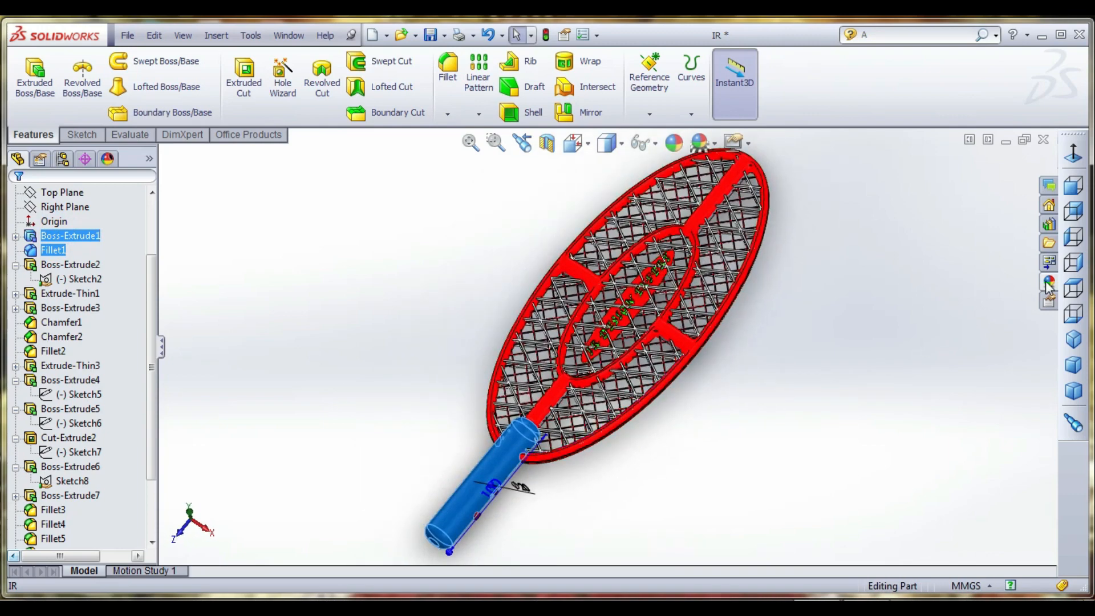
pyautogui.click(1048, 283)
pyautogui.scroll(-1, 953, 418)
pyautogui.scroll(1, 969, 427)
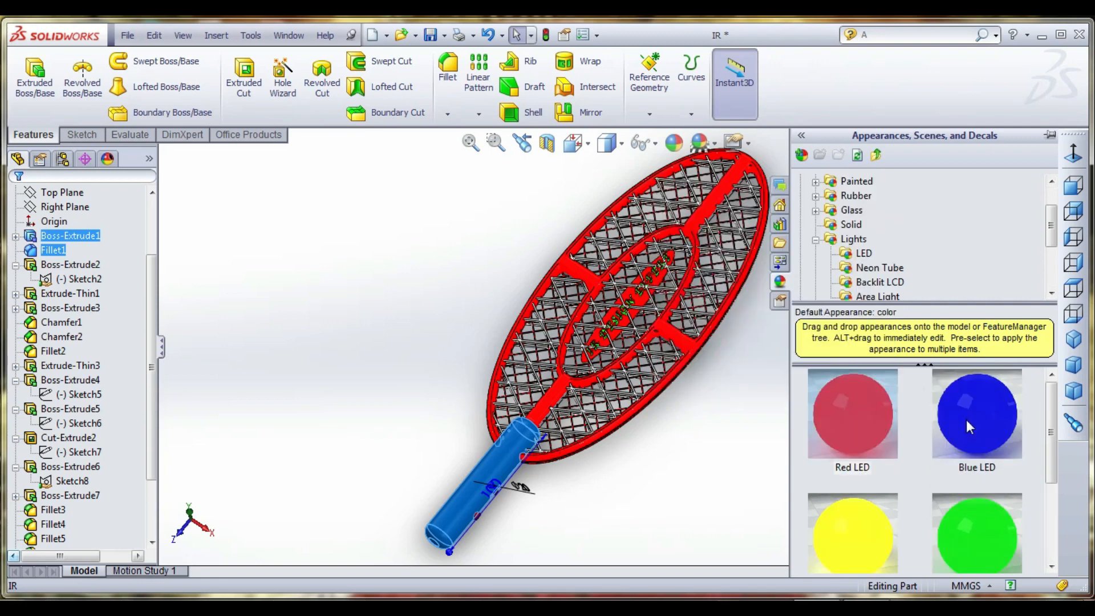
pyautogui.click(878, 268)
pyautogui.click(864, 253)
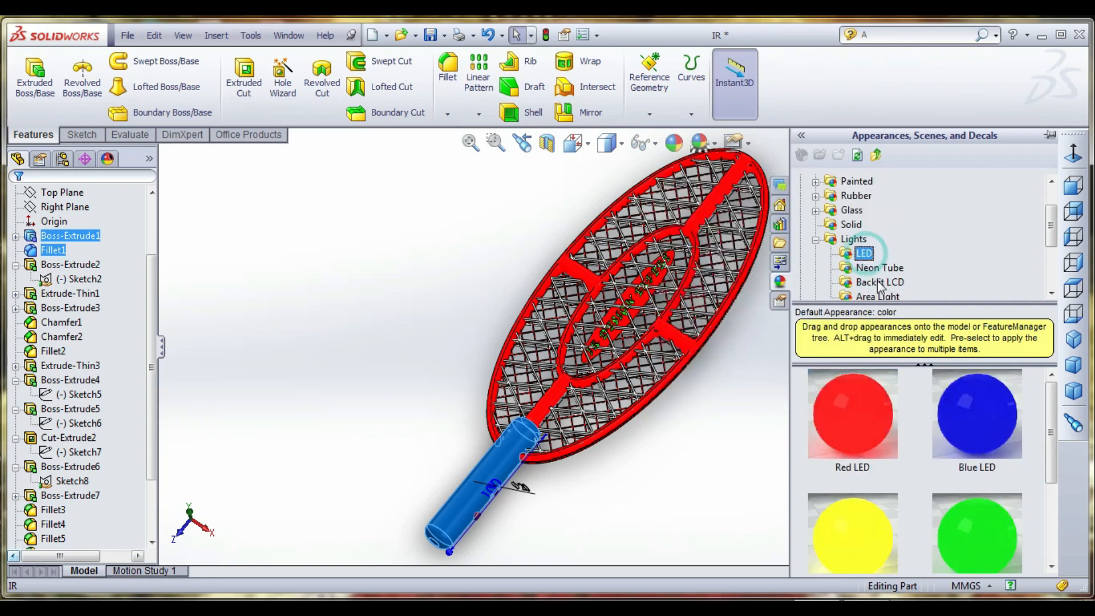
pyautogui.click(881, 282)
pyautogui.scroll(-1, 887, 284)
pyautogui.click(878, 253)
pyautogui.scroll(2, 899, 285)
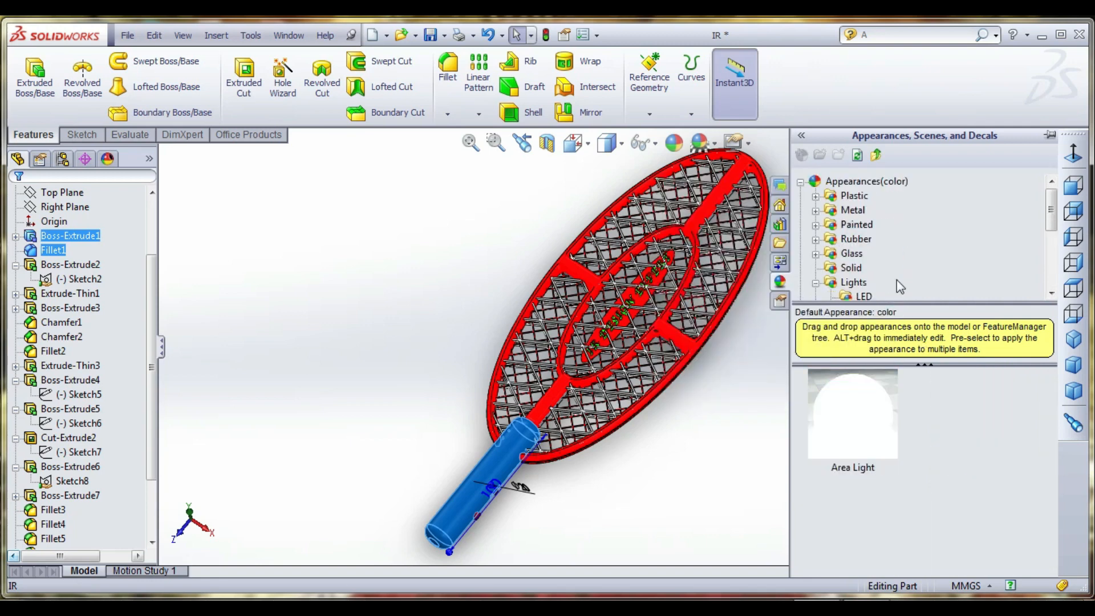
pyautogui.click(863, 226)
pyautogui.doubleClick(977, 413)
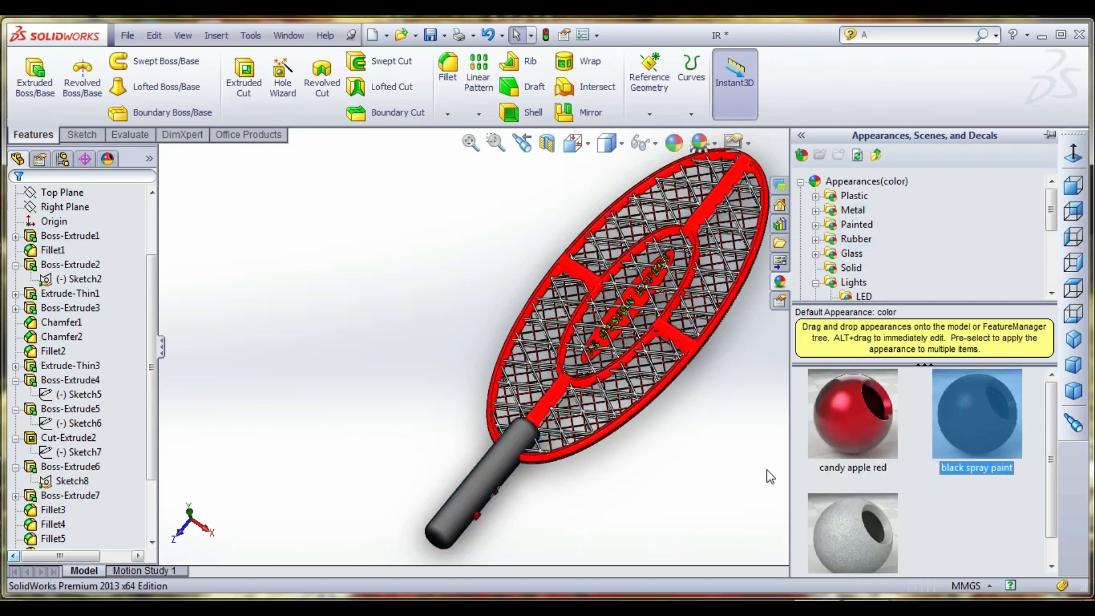
pyautogui.moveTo(720, 483); pyautogui.dragTo(714, 461, button='middle')
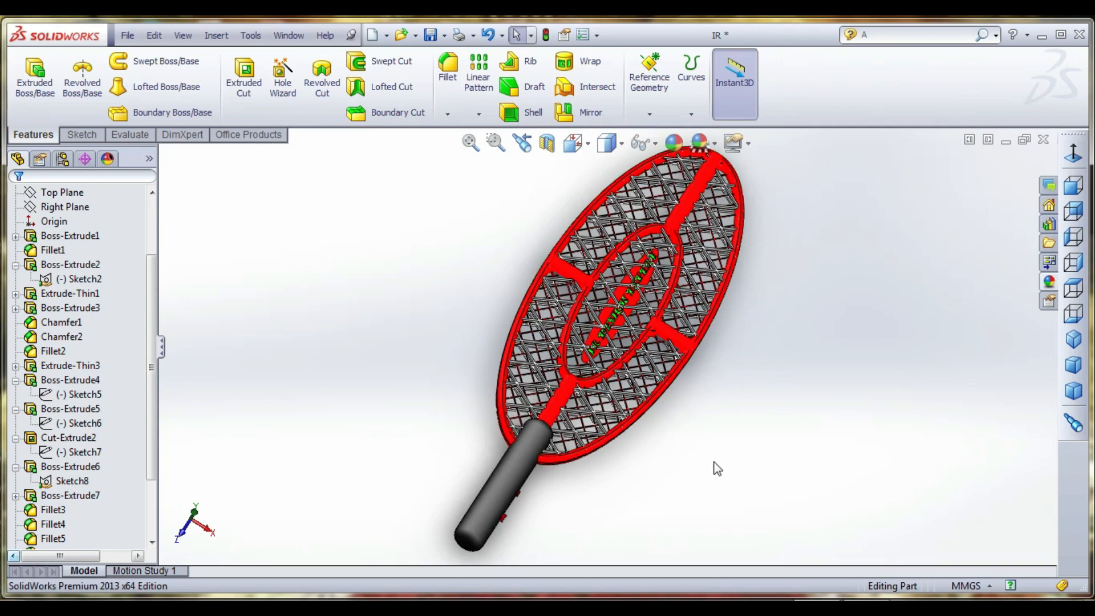
# - Check which racket parts Boss-Extrude3 and Extrude-Thin1 form
pyautogui.click(63, 312)
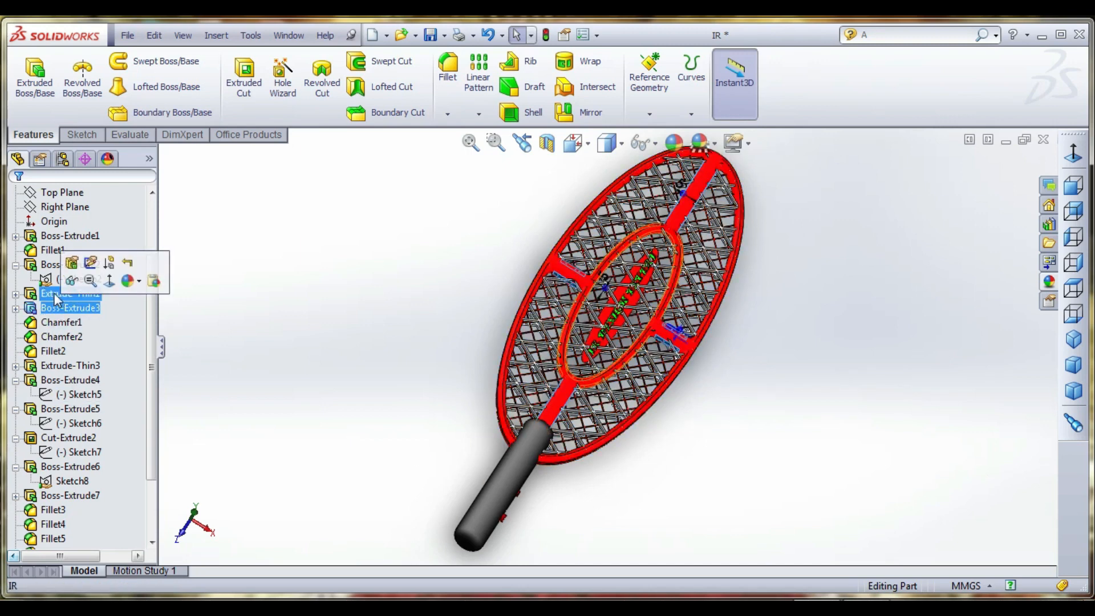
pyautogui.click(55, 297)
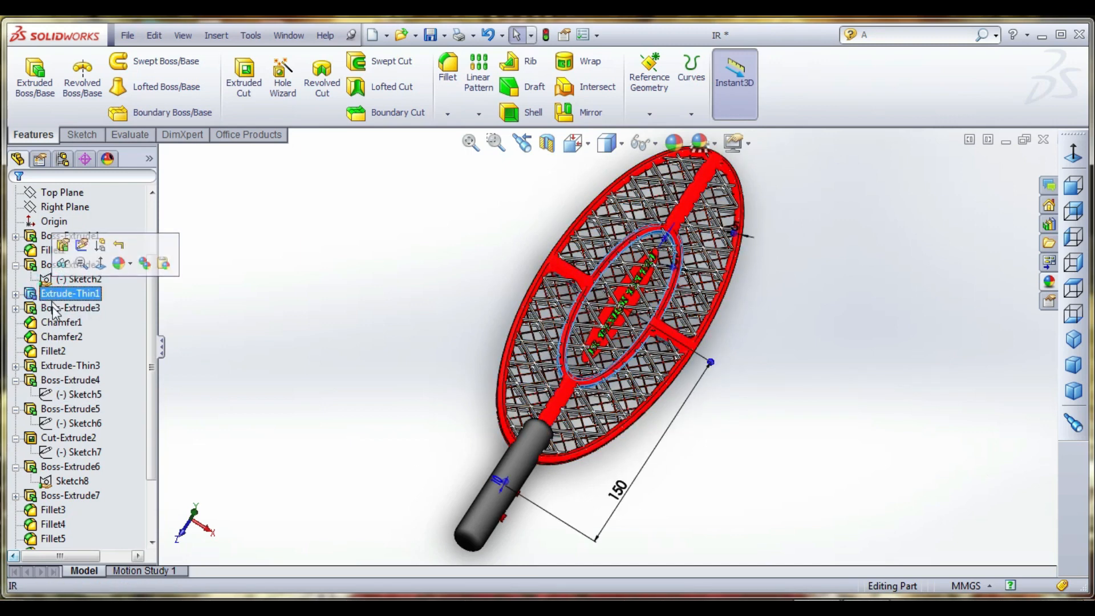
pyautogui.click(61, 309)
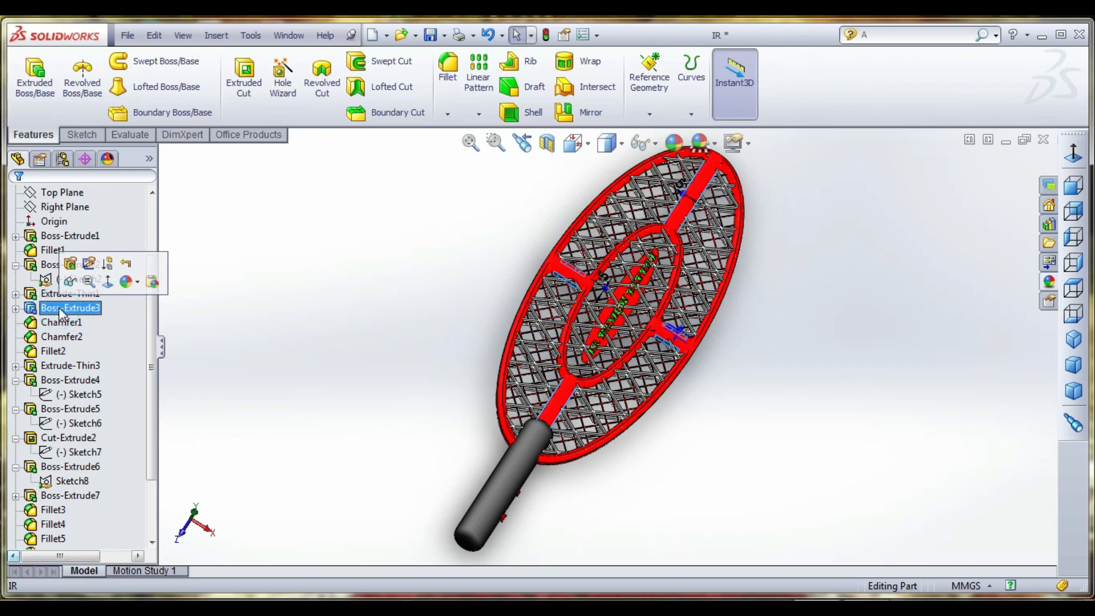
pyautogui.keyDown('ctrl'); pyautogui.click(61, 336); pyautogui.keyUp('ctrl')
# - Identify the thin red mesh behind the white grid, Extrude-Thin3, and apply the White Neon Tube appearance to it
pyautogui.scroll(-5, 576, 403)
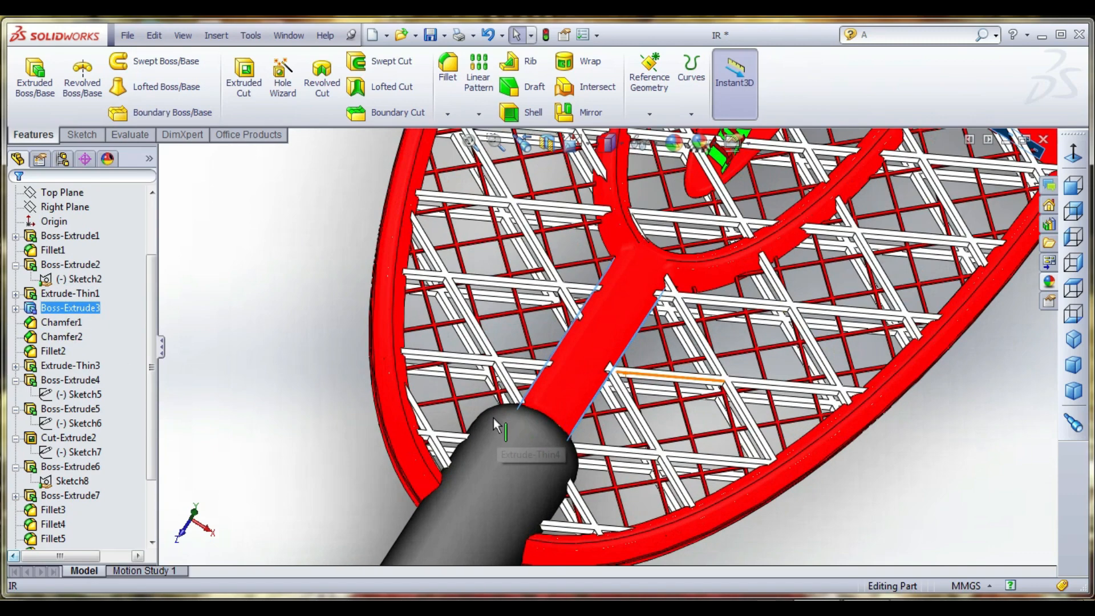
pyautogui.scroll(-5, 465, 405)
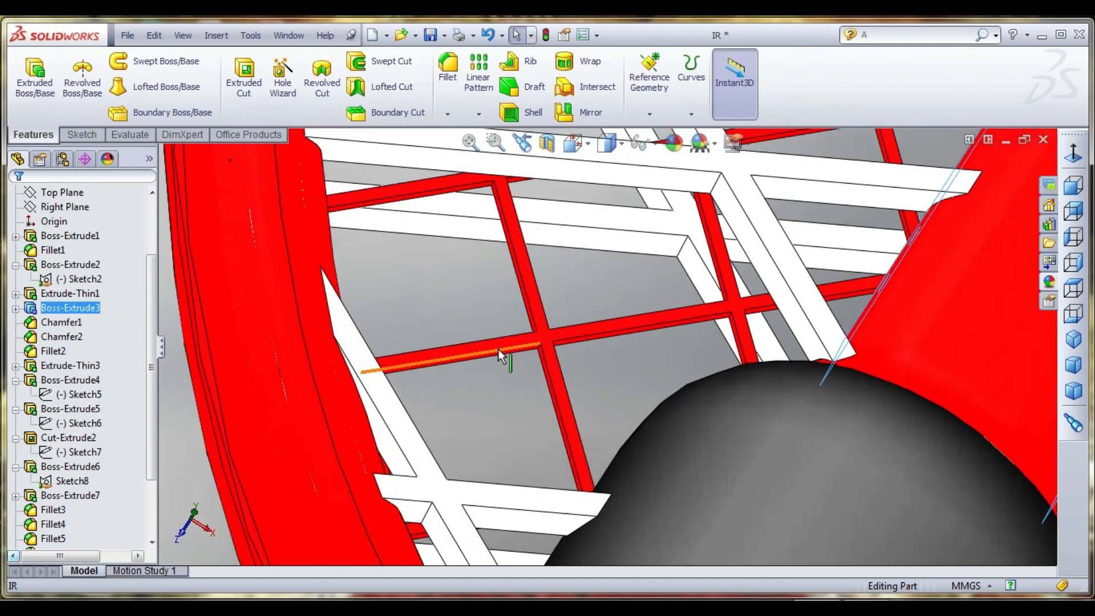
pyautogui.click(501, 356)
pyautogui.scroll(10, 502, 355)
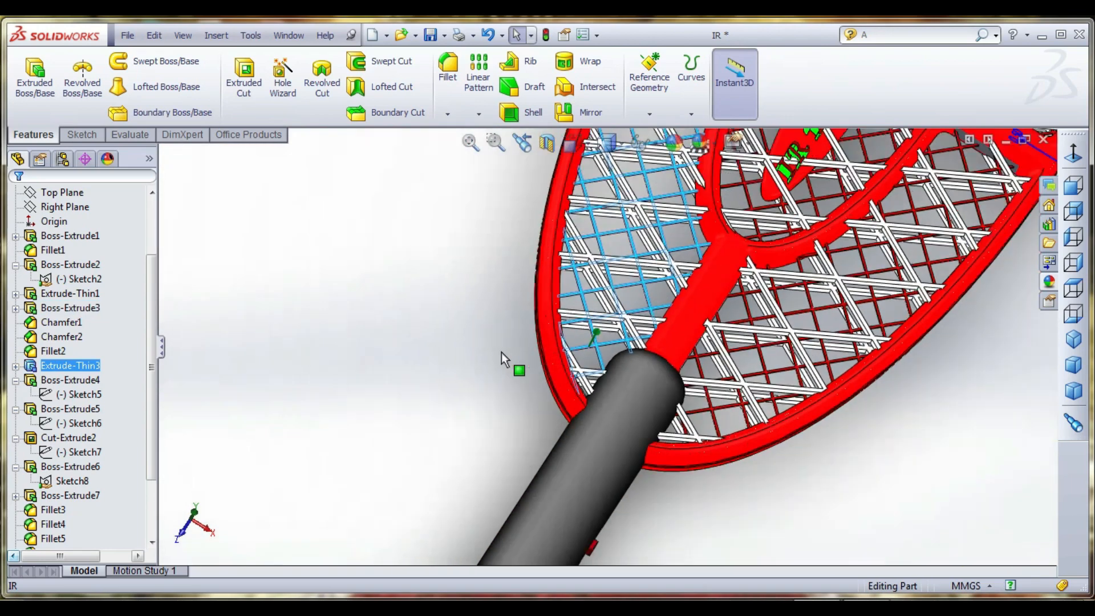
pyautogui.scroll(5, 502, 352)
pyautogui.click(298, 370)
pyautogui.click(97, 366)
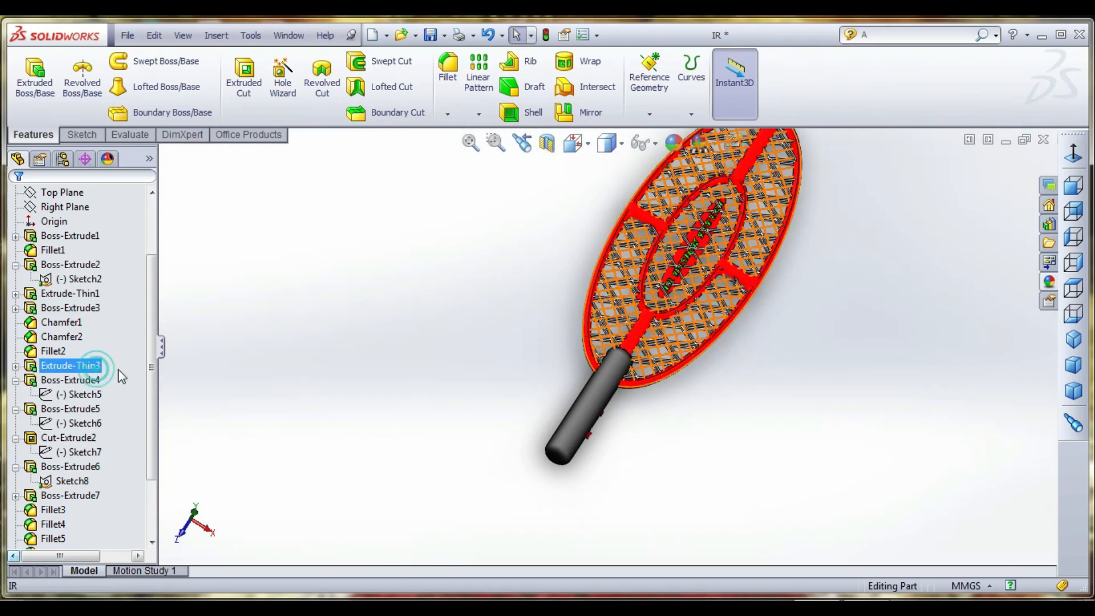
pyautogui.click(1047, 286)
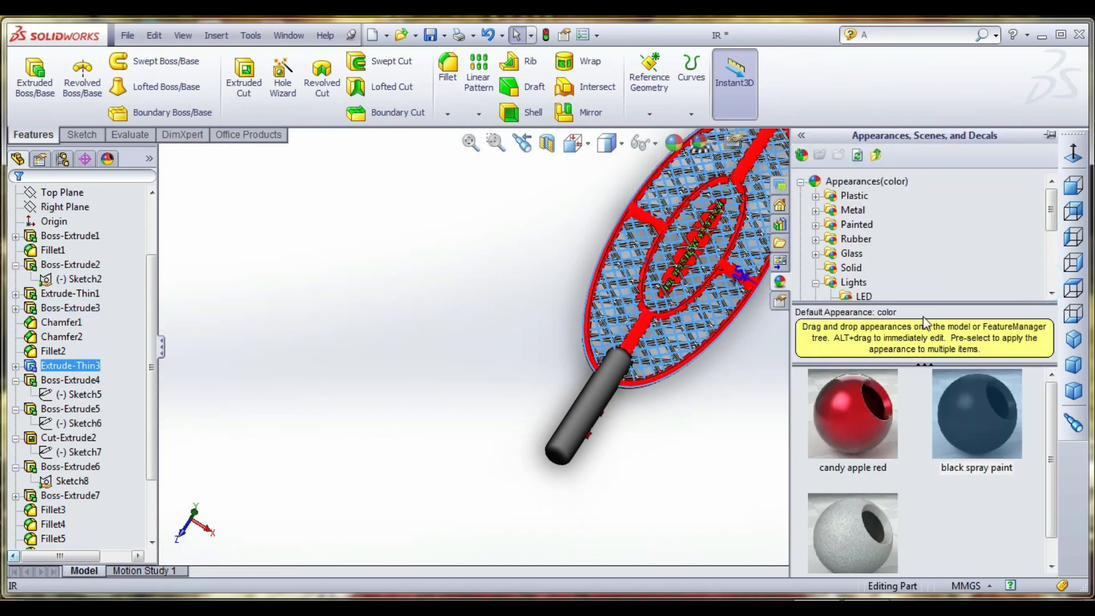
pyautogui.scroll(-2, 867, 263)
pyautogui.click(878, 255)
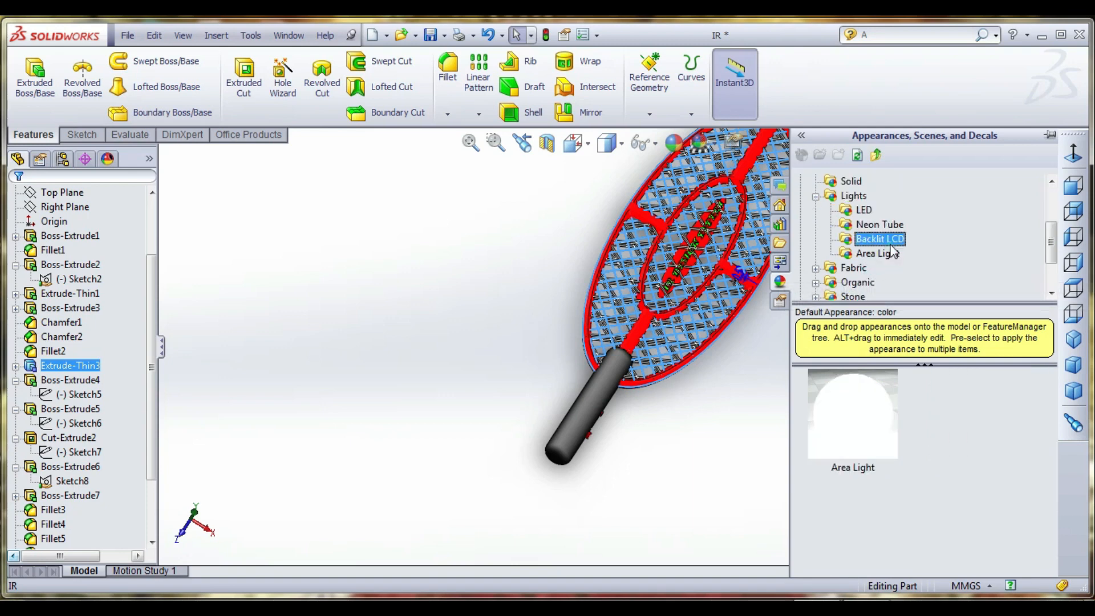
pyautogui.click(888, 229)
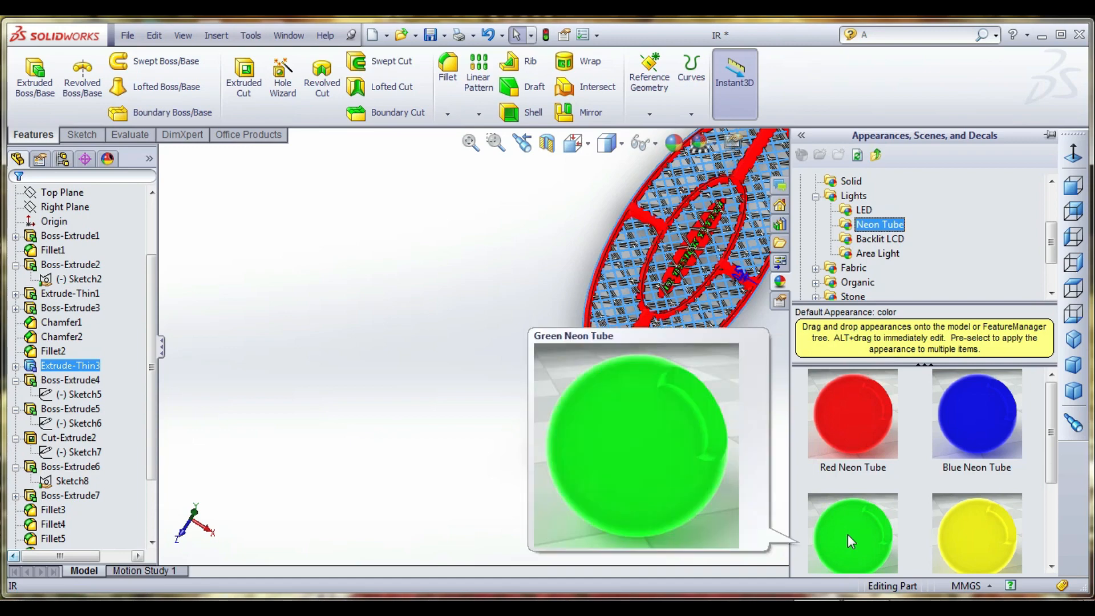
pyautogui.scroll(-2, 856, 534)
pyautogui.click(859, 516)
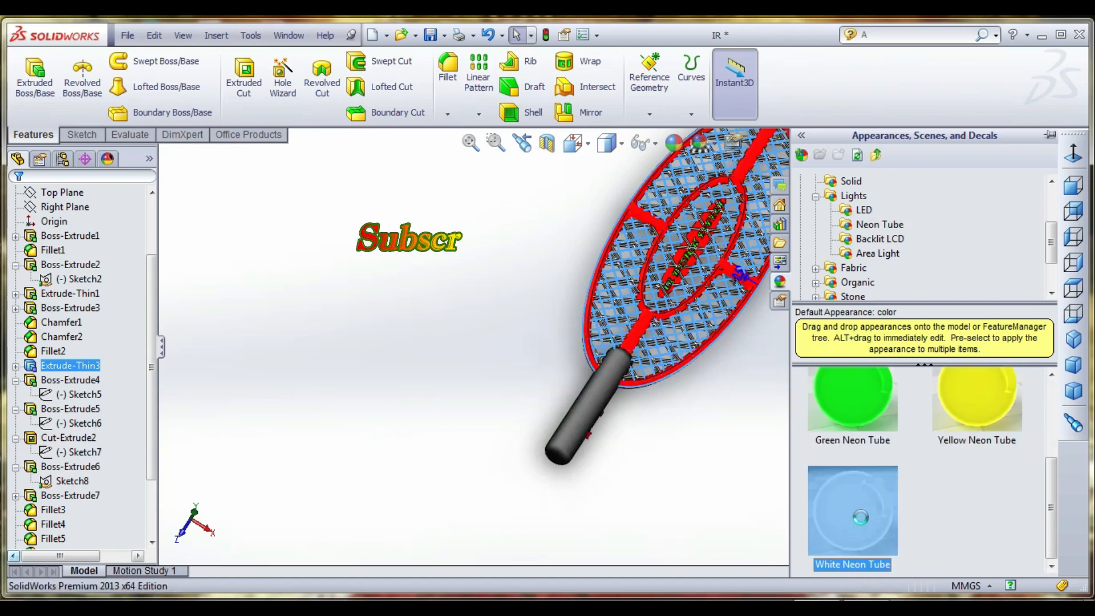
# - Inspect the coloured racket from several angles, then examine the mesh and raised lettering up close
pyautogui.scroll(-5, 714, 342)
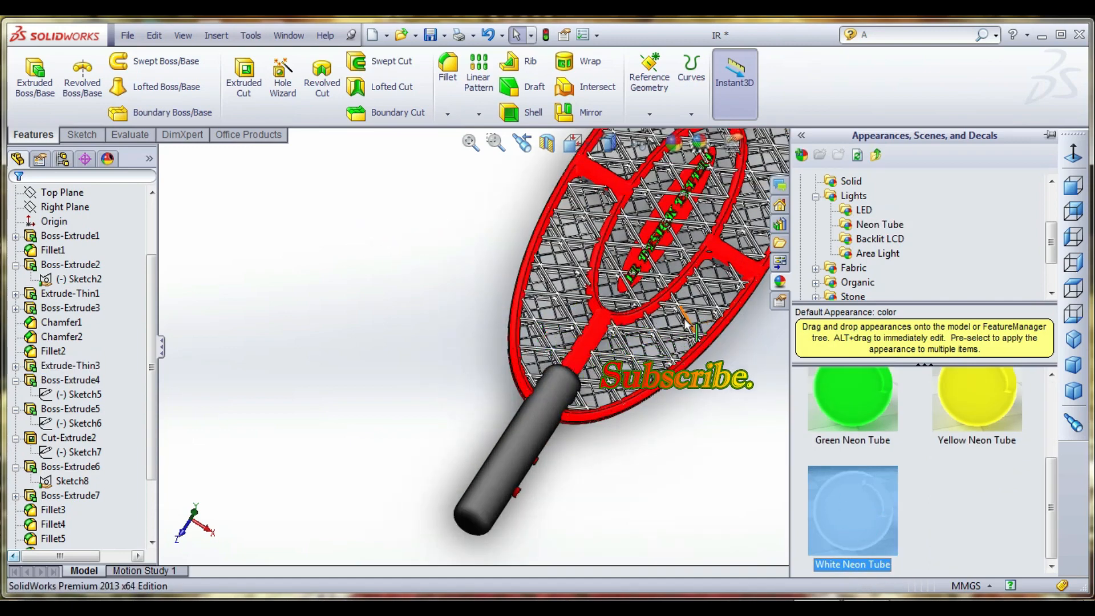
pyautogui.moveTo(670, 330); pyautogui.dragTo(740, 426, button='middle')
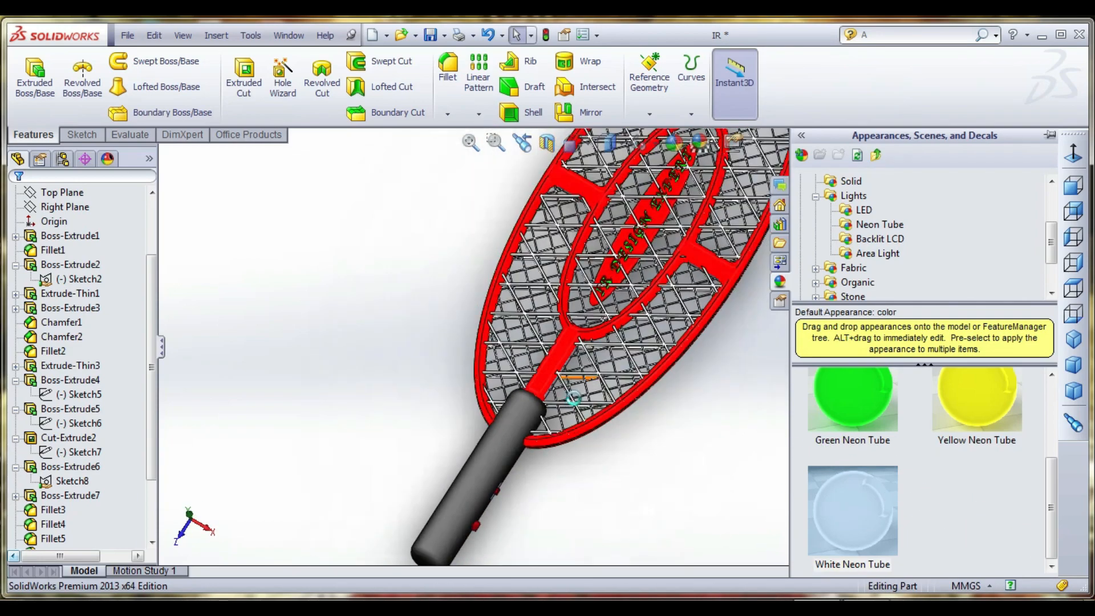
pyautogui.scroll(3, 740, 426)
pyautogui.click(741, 425)
pyautogui.scroll(5, 740, 428)
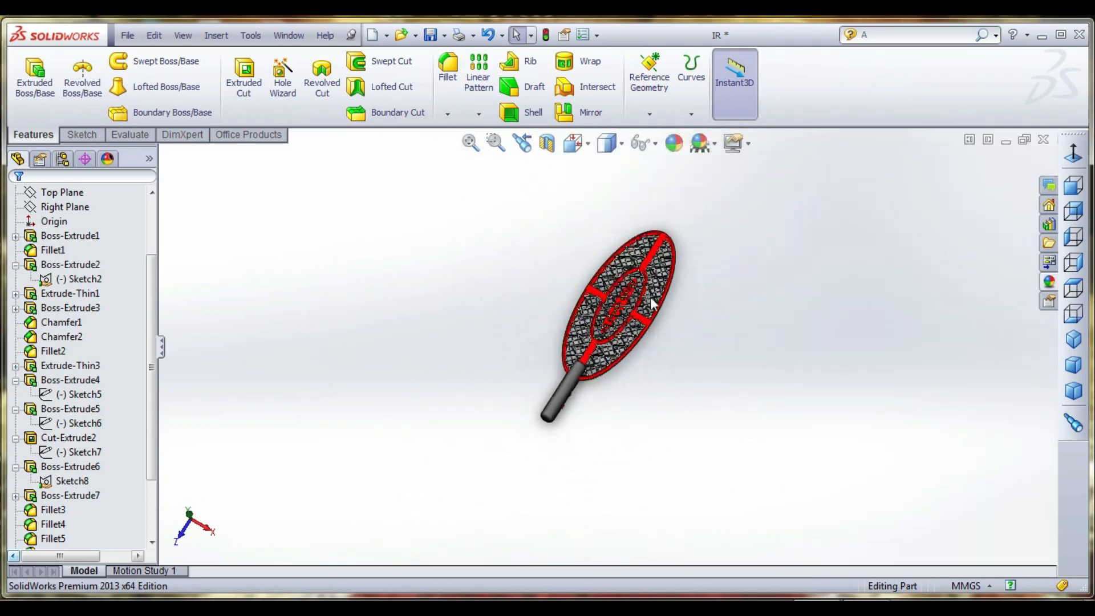
pyautogui.scroll(-2, 651, 302)
pyautogui.moveTo(636, 324); pyautogui.dragTo(636, 274, button='middle')
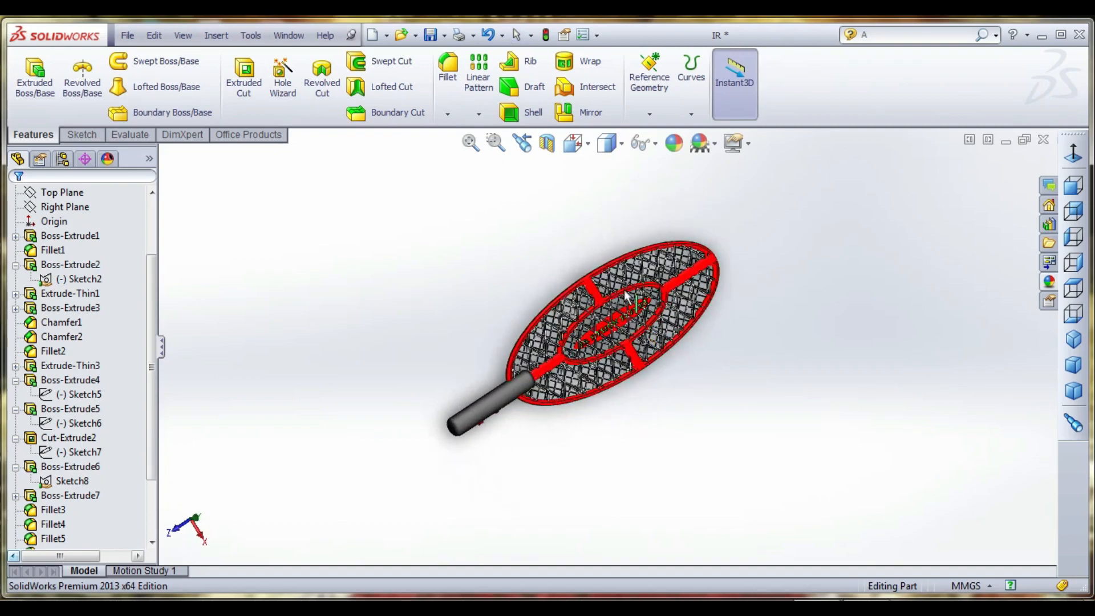
pyautogui.scroll(-4, 633, 263)
pyautogui.moveTo(607, 362); pyautogui.dragTo(605, 337, button='middle')
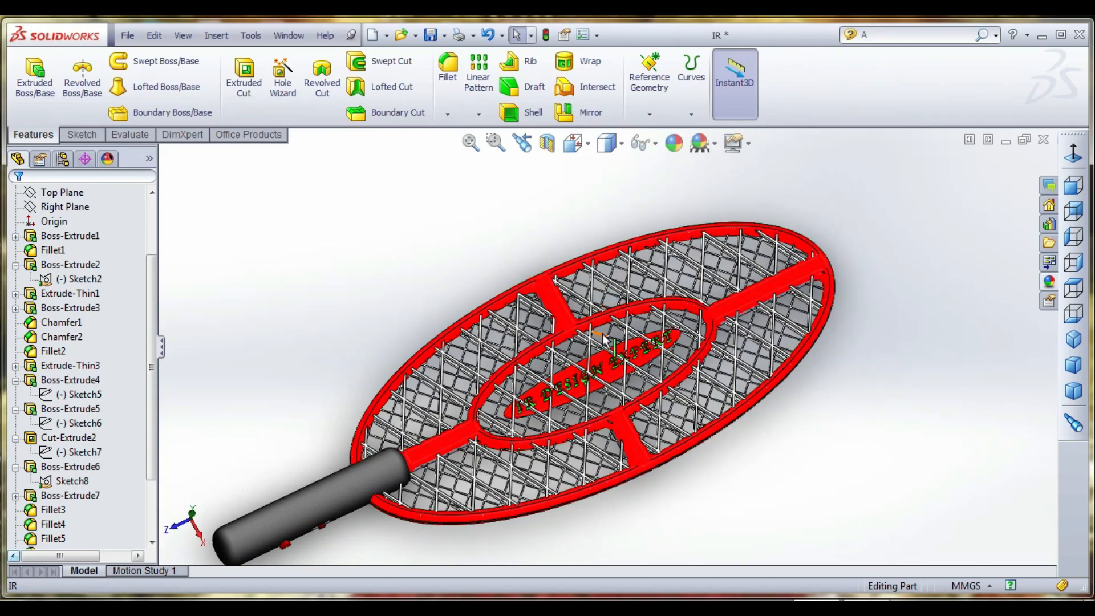
pyautogui.scroll(-3, 602, 340)
pyautogui.scroll(-3, 621, 421)
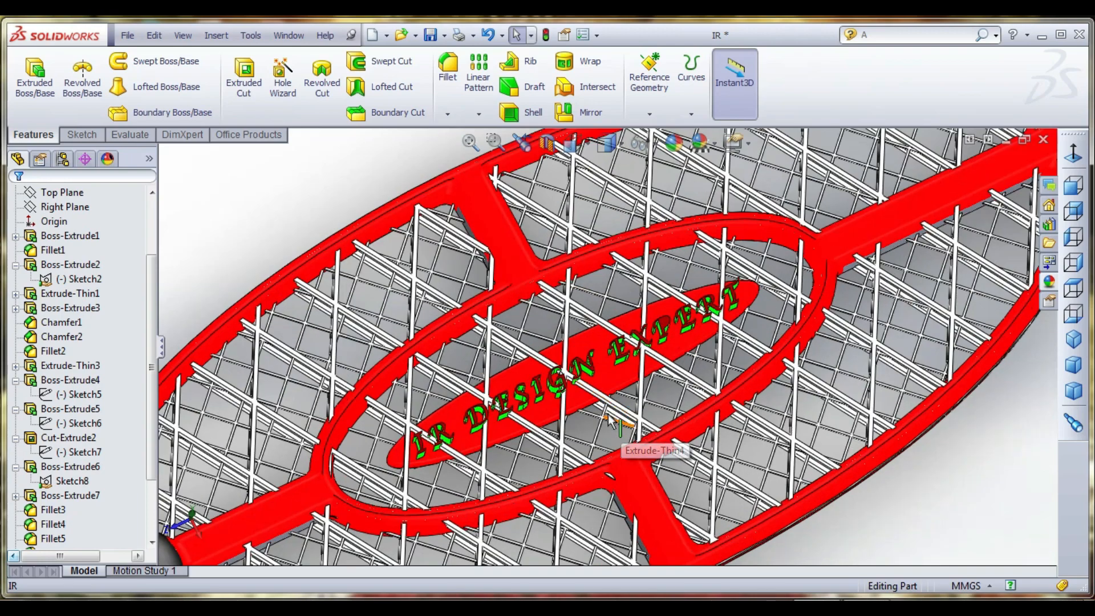
# - Select the front faces of the raised letters "IR DESIGN" on the central oval plate
pyautogui.scroll(8, 583, 356)
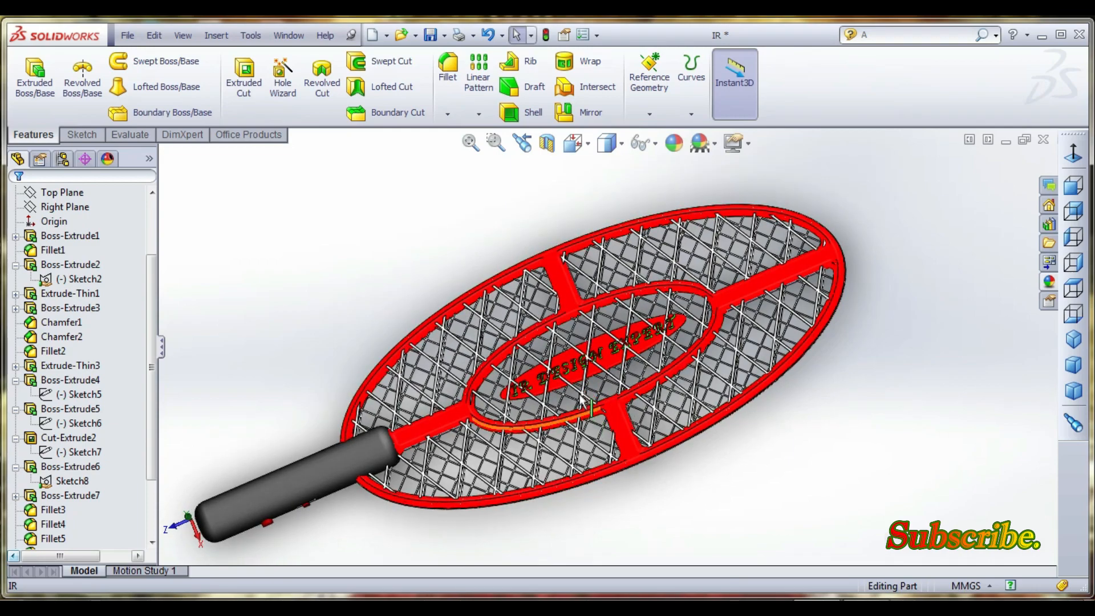
pyautogui.scroll(-1, 572, 421)
pyautogui.moveTo(573, 419); pyautogui.dragTo(606, 411, button='middle')
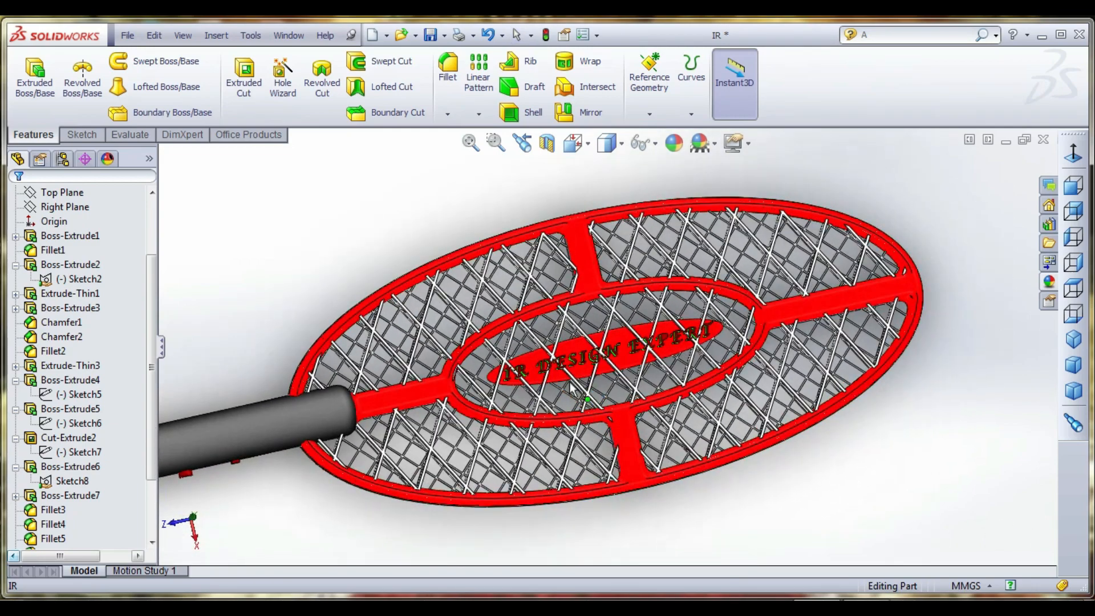
pyautogui.scroll(-8, 505, 381)
pyautogui.scroll(-6, 496, 379)
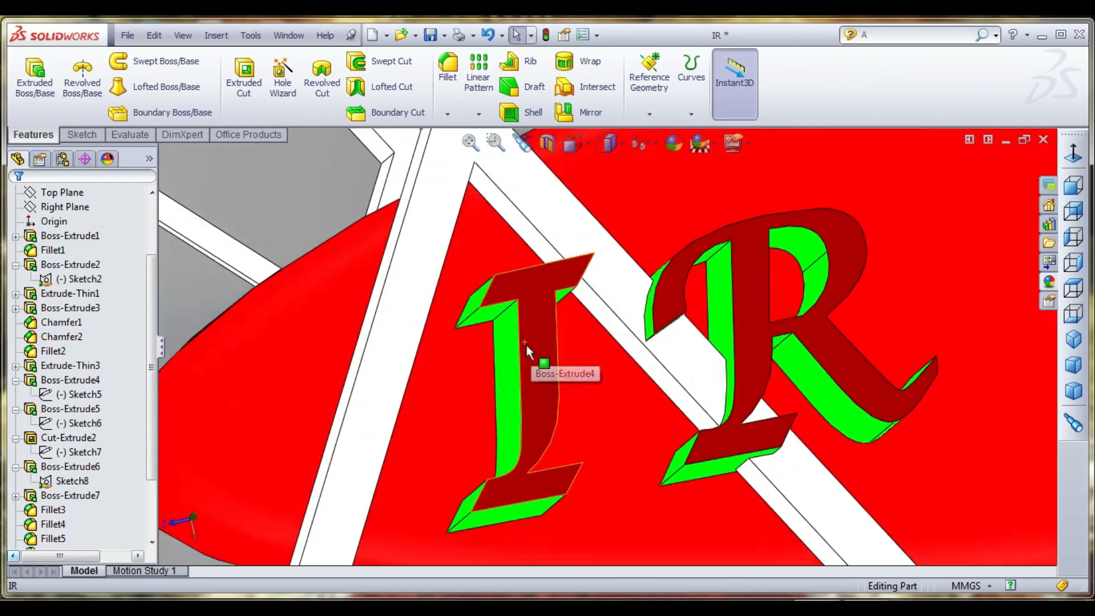
pyautogui.click(526, 345)
pyautogui.scroll(6, 753, 283)
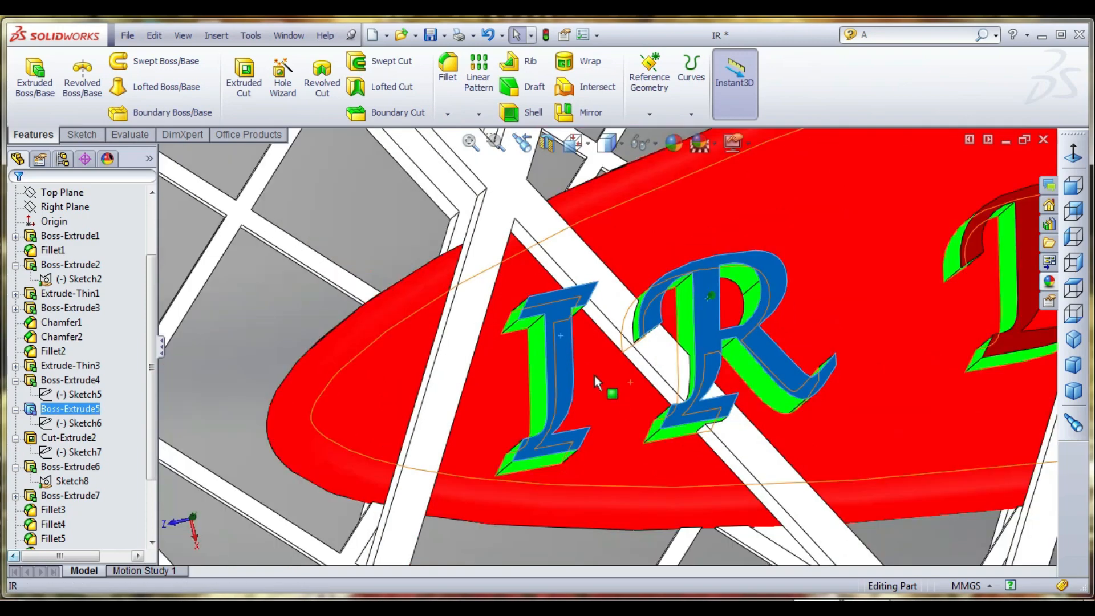
pyautogui.scroll(-5, 725, 310)
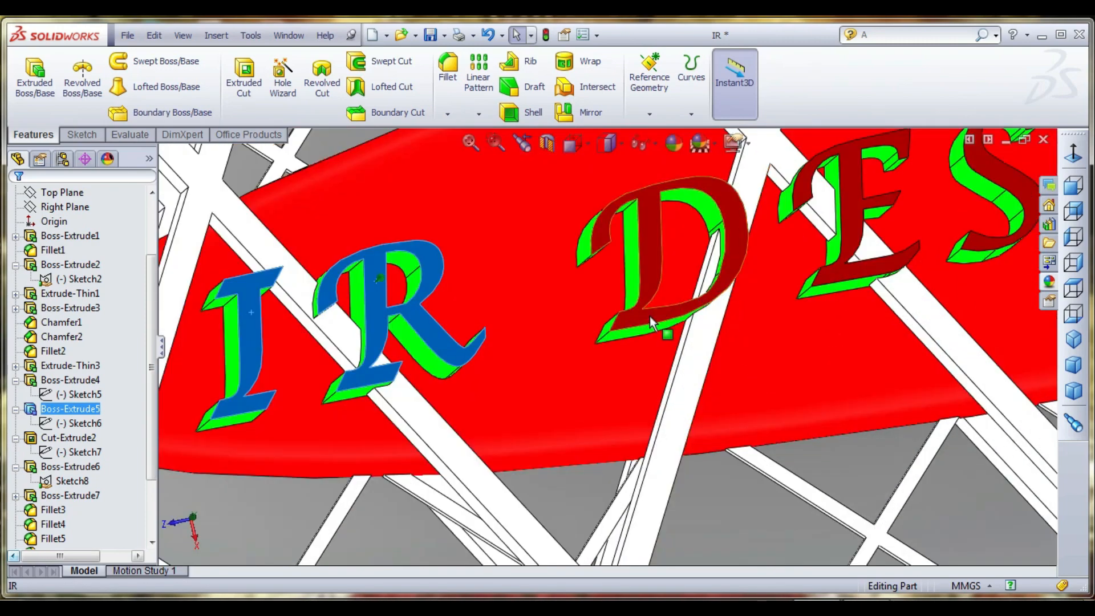
pyautogui.scroll(3, 931, 264)
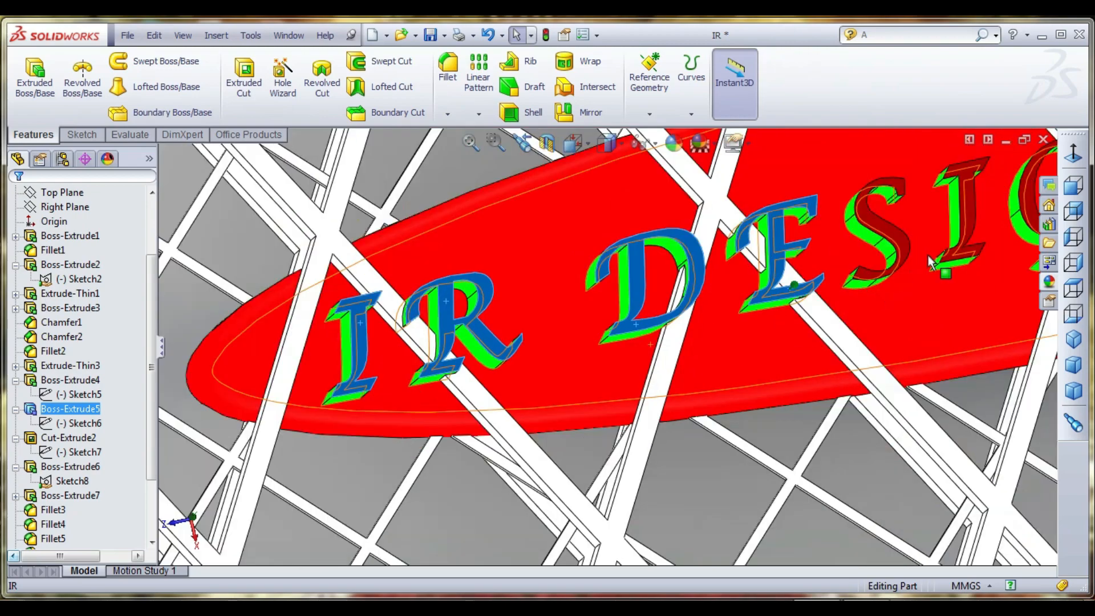
pyautogui.scroll(-3, 931, 264)
pyautogui.scroll(4, 763, 386)
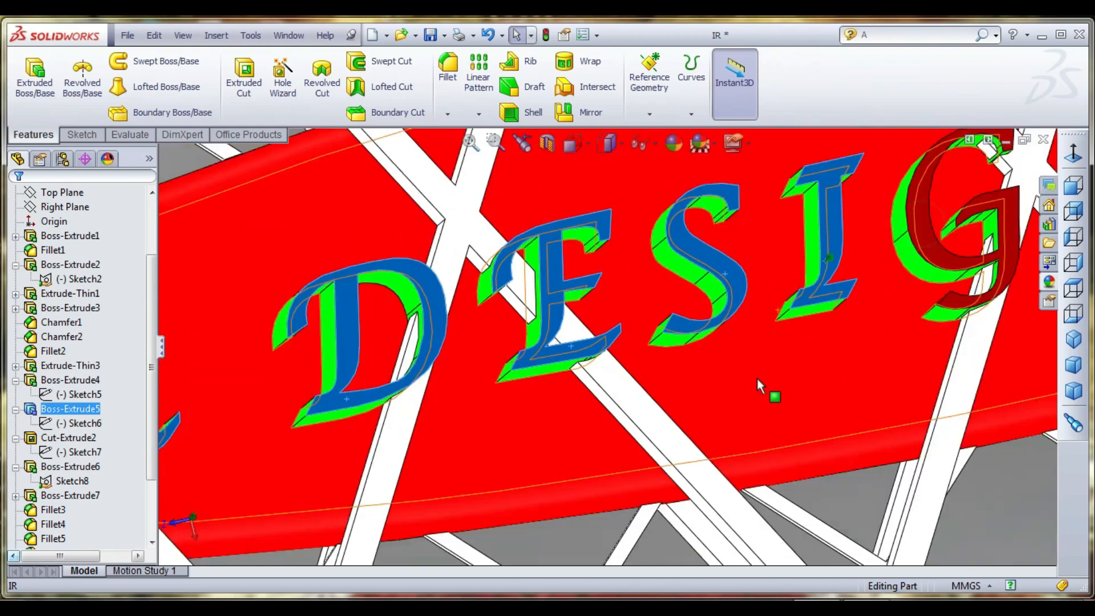
pyautogui.scroll(-4, 687, 292)
pyautogui.scroll(3, 656, 337)
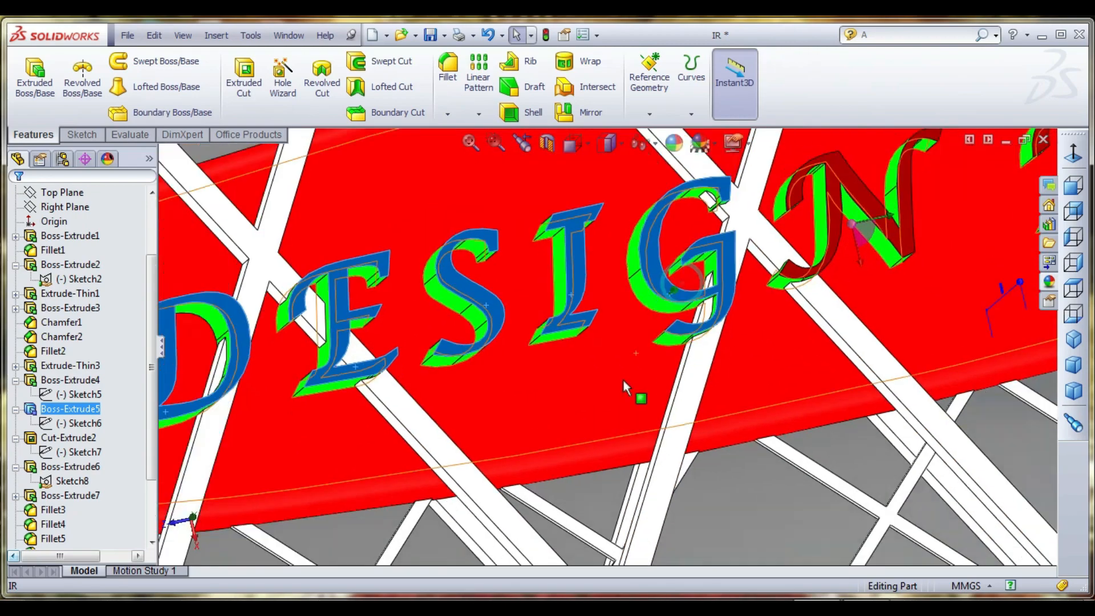
pyautogui.scroll(-3, 826, 274)
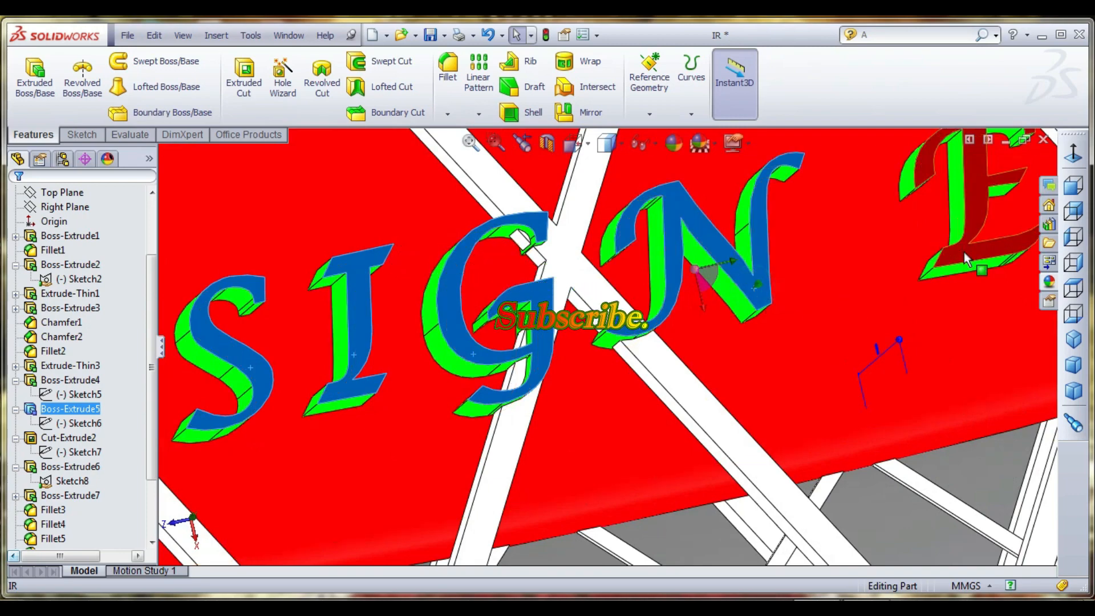
# - Add the front faces of the raised letters "EXPERT" to the selection
pyautogui.scroll(3, 964, 252)
pyautogui.scroll(-3, 838, 327)
pyautogui.scroll(-2, 838, 327)
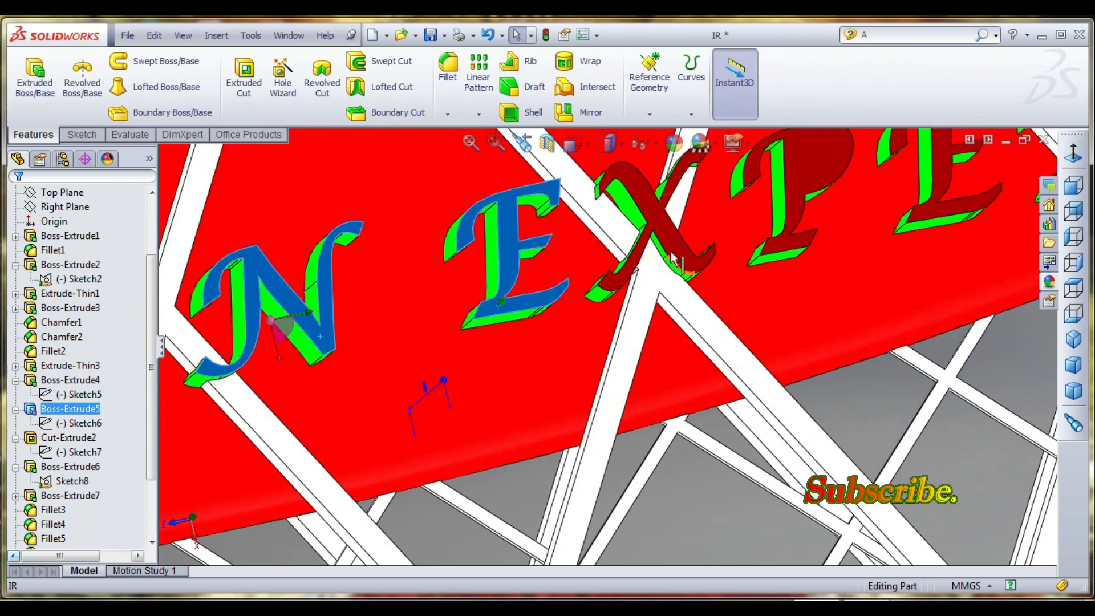
pyautogui.click(799, 194)
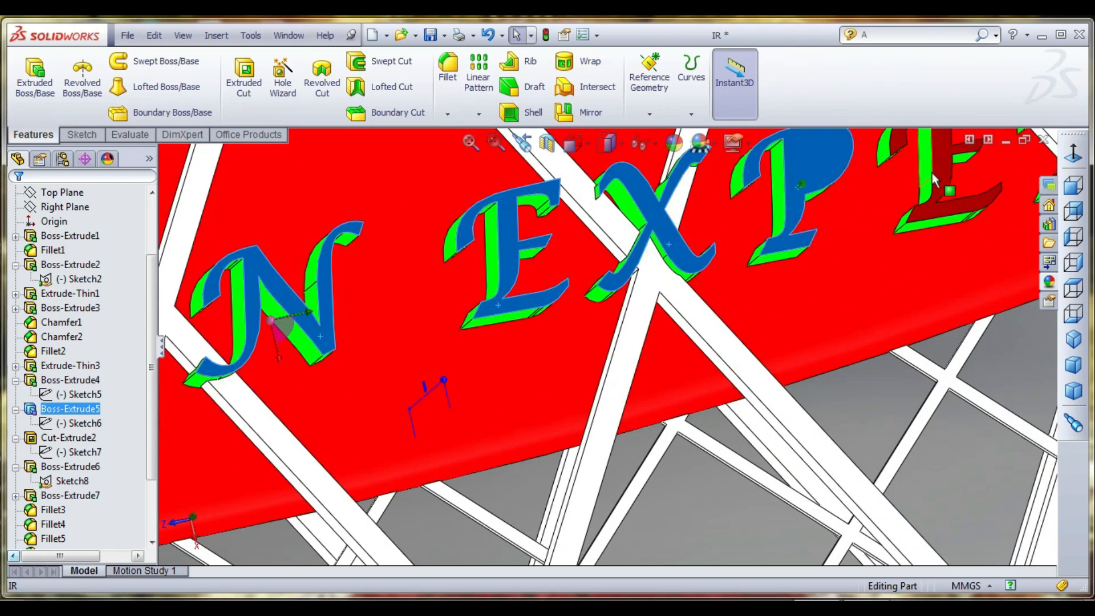
pyautogui.click(941, 182)
pyautogui.scroll(3, 940, 183)
pyautogui.scroll(-3, 858, 268)
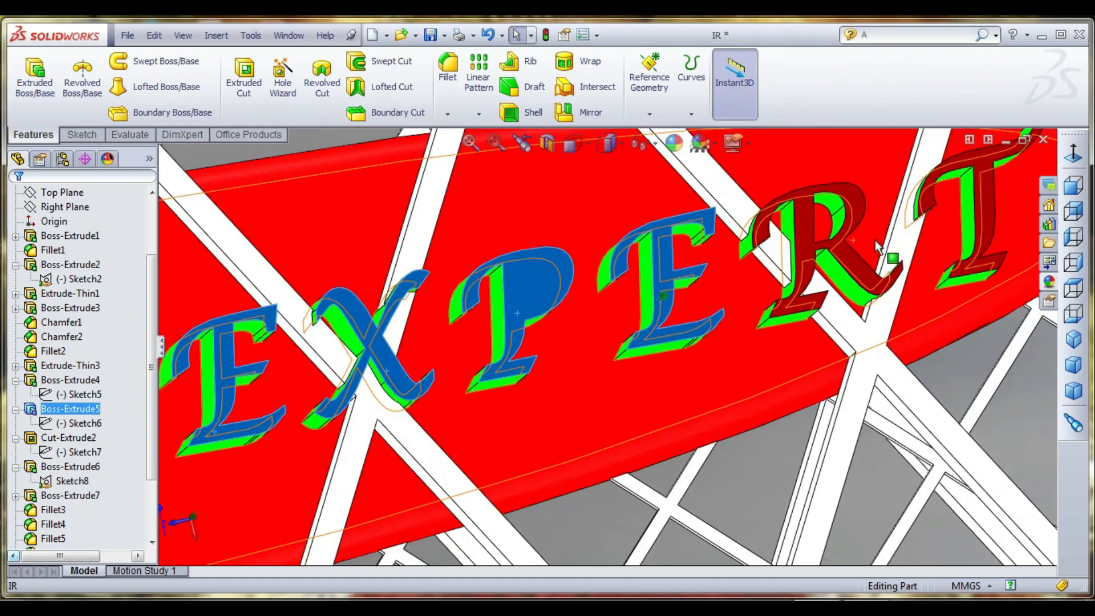
pyautogui.click(856, 264)
pyautogui.keyDown('ctrl'); pyautogui.click(987, 228); pyautogui.keyUp('ctrl')
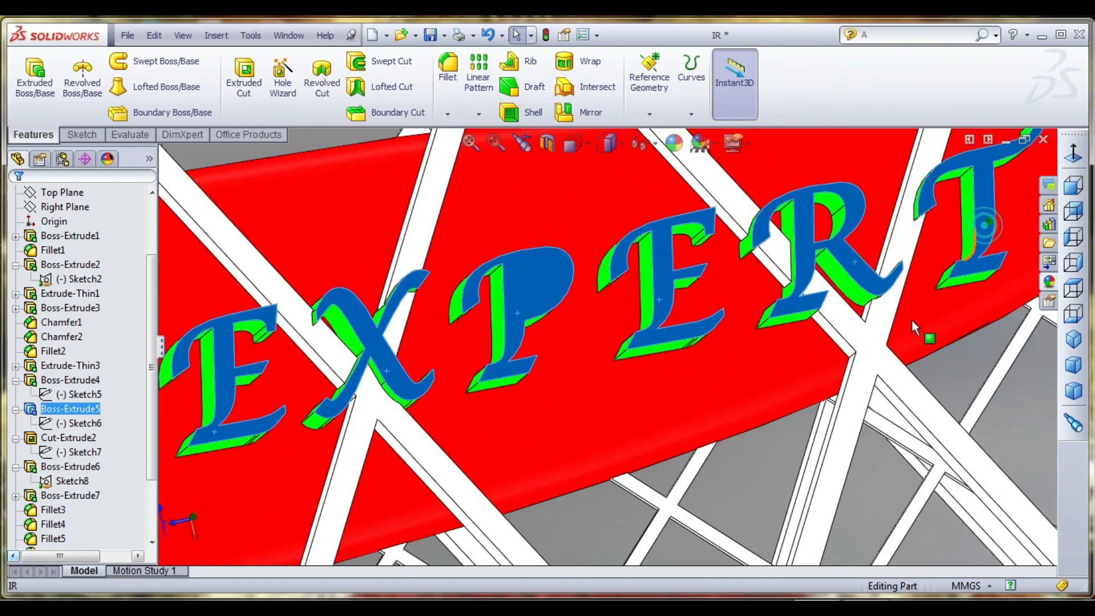
# - Check the lettering selection from the reverse side of the racket and apply the Green Neon Tube appearance to the selected letter faces
pyautogui.scroll(3, 890, 366)
pyautogui.click(988, 274)
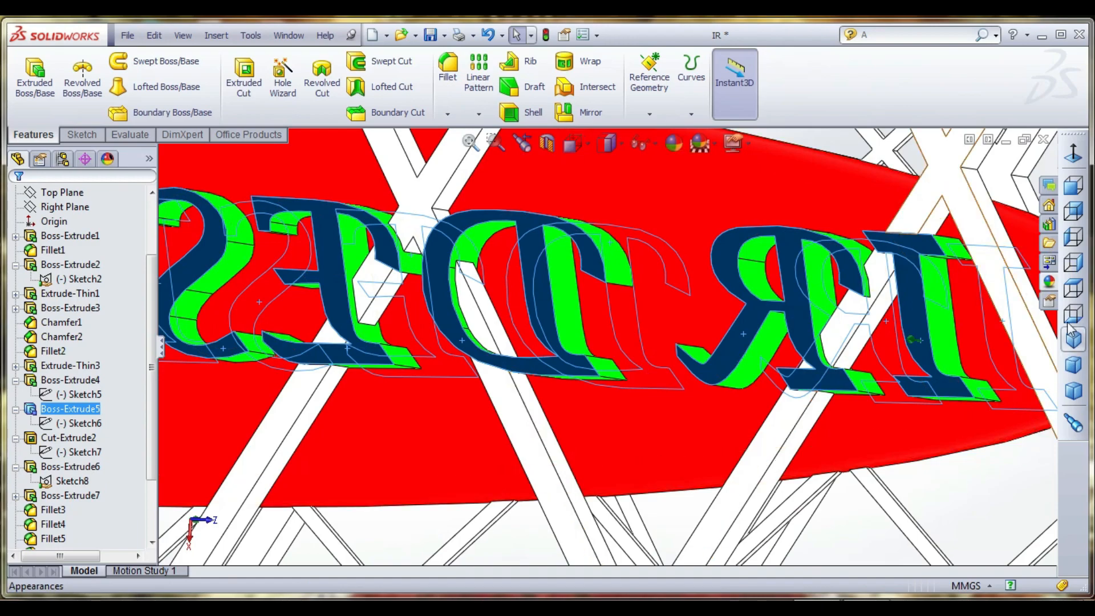
pyautogui.click(1050, 282)
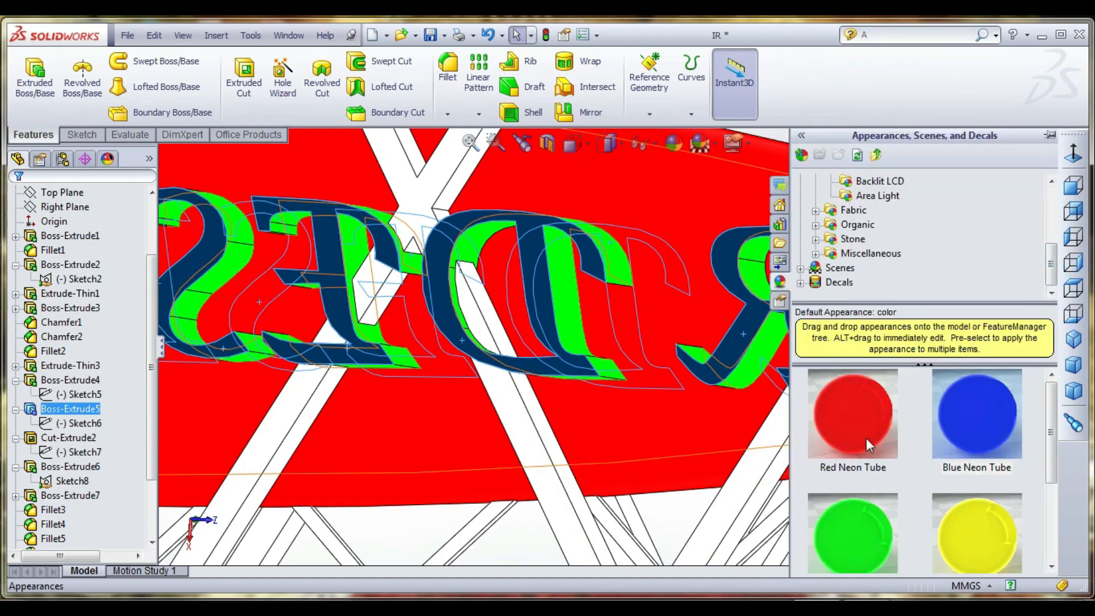
pyautogui.doubleClick(876, 523)
pyautogui.scroll(7, 639, 390)
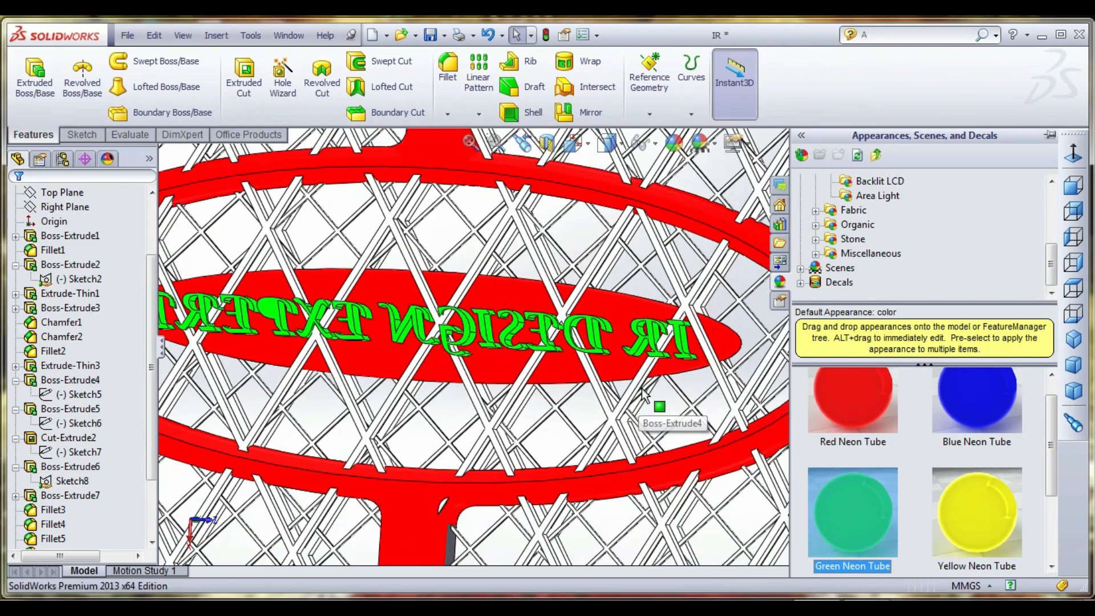
# - Inspect the green lettering and the surrounding mesh from several angles, both up close and with the whole racket in view
pyautogui.scroll(3, 644, 392)
pyautogui.moveTo(644, 392); pyautogui.dragTo(693, 342, button='middle')
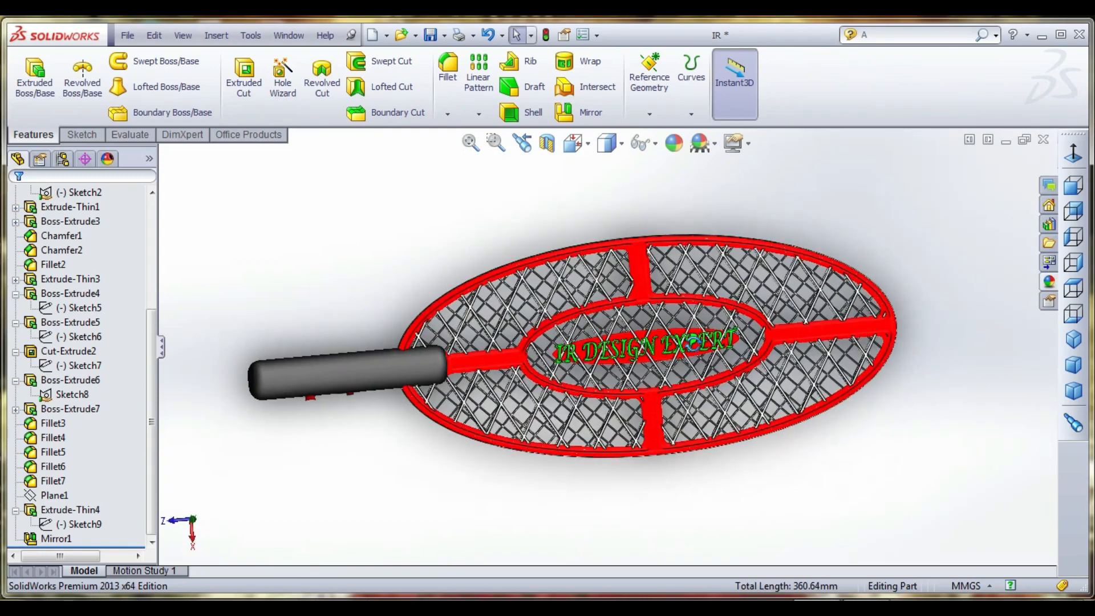
pyautogui.scroll(-4, 694, 376)
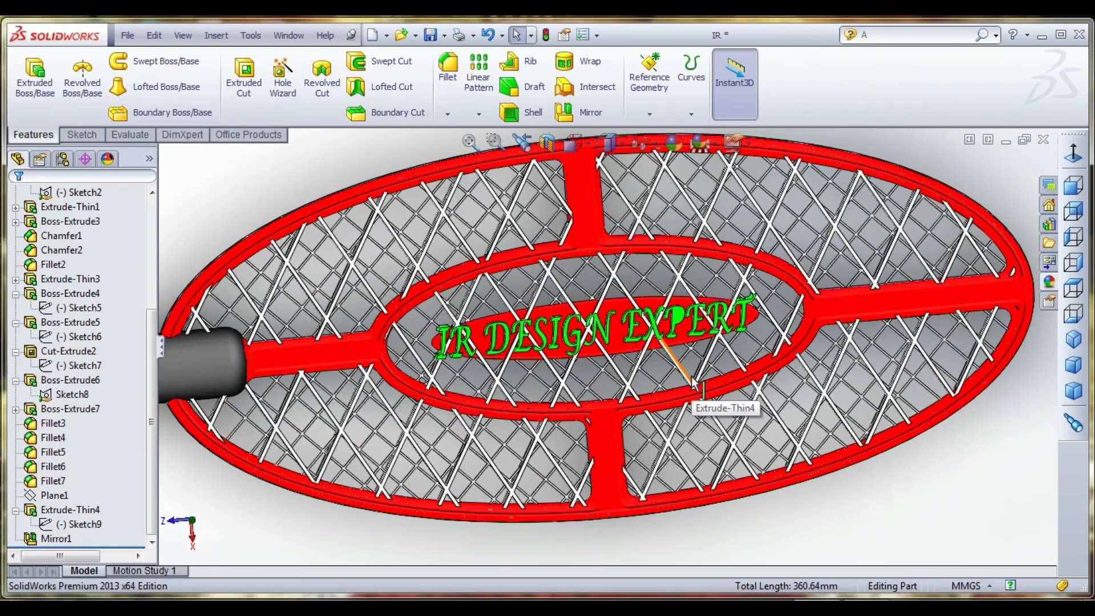
pyautogui.scroll(3, 695, 381)
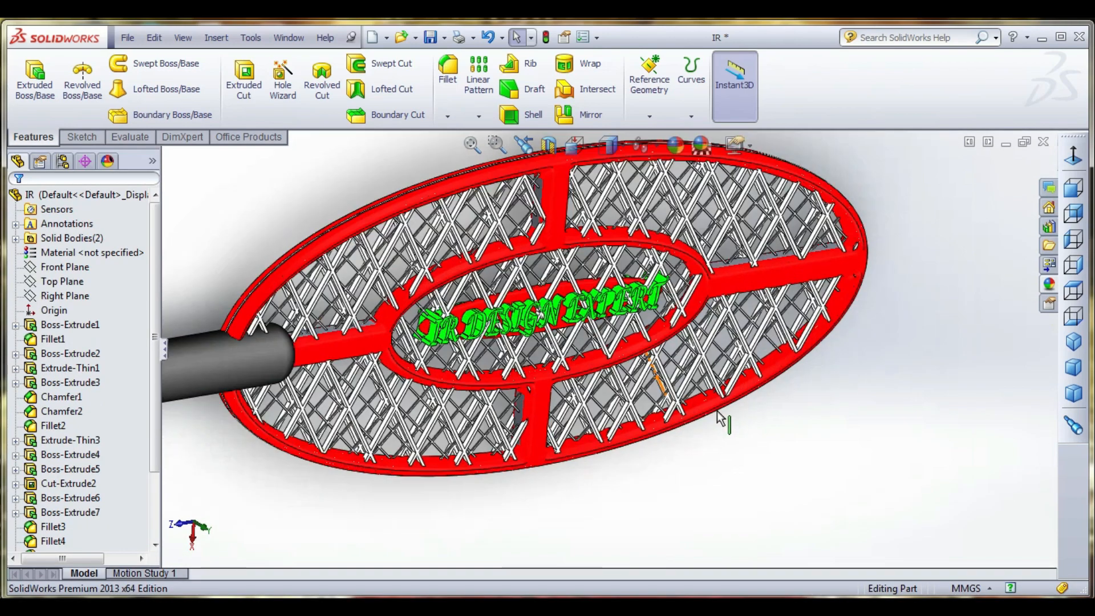
pyautogui.moveTo(513, 354)
pyautogui.mouseDown(button='middle')
pyautogui.moveTo(436, 328)
pyautogui.moveTo(614, 379)
pyautogui.moveTo(448, 374)
pyautogui.moveTo(400, 336)
pyautogui.moveTo(461, 283)
pyautogui.moveTo(567, 150)
pyautogui.moveTo(480, 198)
pyautogui.moveTo(533, 363)
pyautogui.mouseUp(button='middle')
pyautogui.scroll(1, 441, 374)
pyautogui.scroll(-3, 415, 346)
pyautogui.scroll(2, 400, 337)
pyautogui.scroll(-3, 661, 360)
pyautogui.moveTo(662, 358); pyautogui.dragTo(725, 311, button='middle')
pyautogui.scroll(-3, 733, 310)
pyautogui.press('Escape')
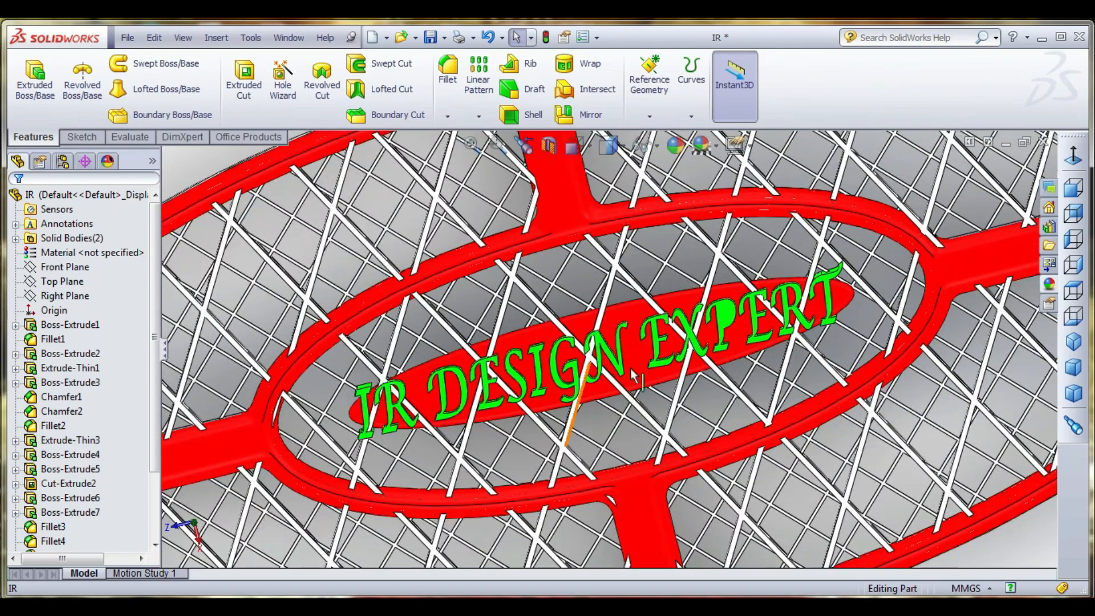
# - Review the finished racket from a low side angle and from above, ending with a close look at the lettering
pyautogui.scroll(6, 634, 376)
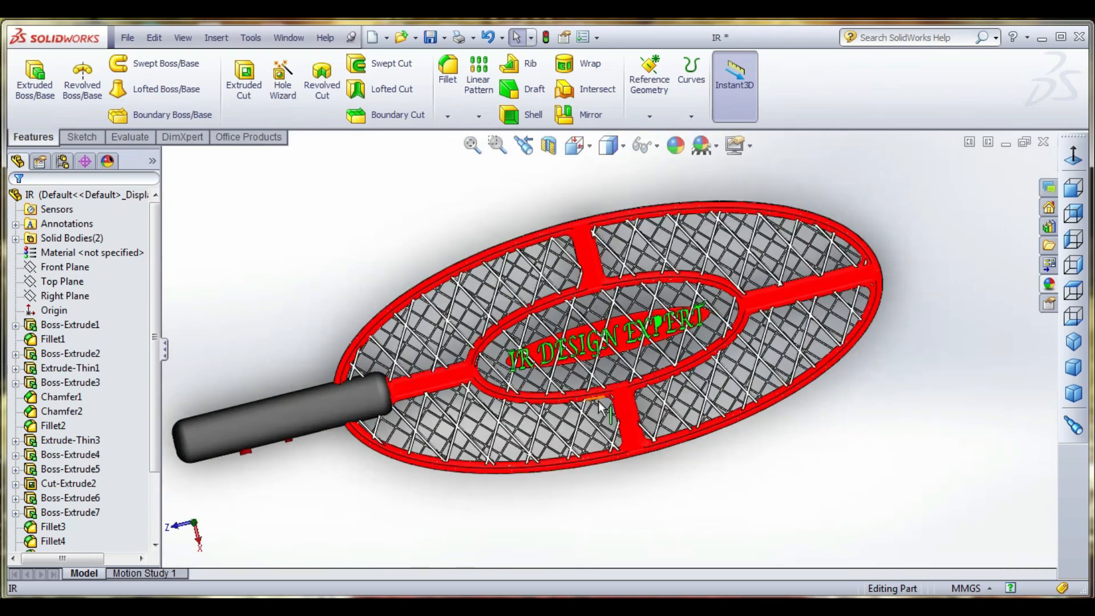
pyautogui.moveTo(599, 405)
pyautogui.mouseDown(button='middle')
pyautogui.moveTo(587, 218)
pyautogui.moveTo(603, 415)
pyautogui.mouseUp(button='middle')
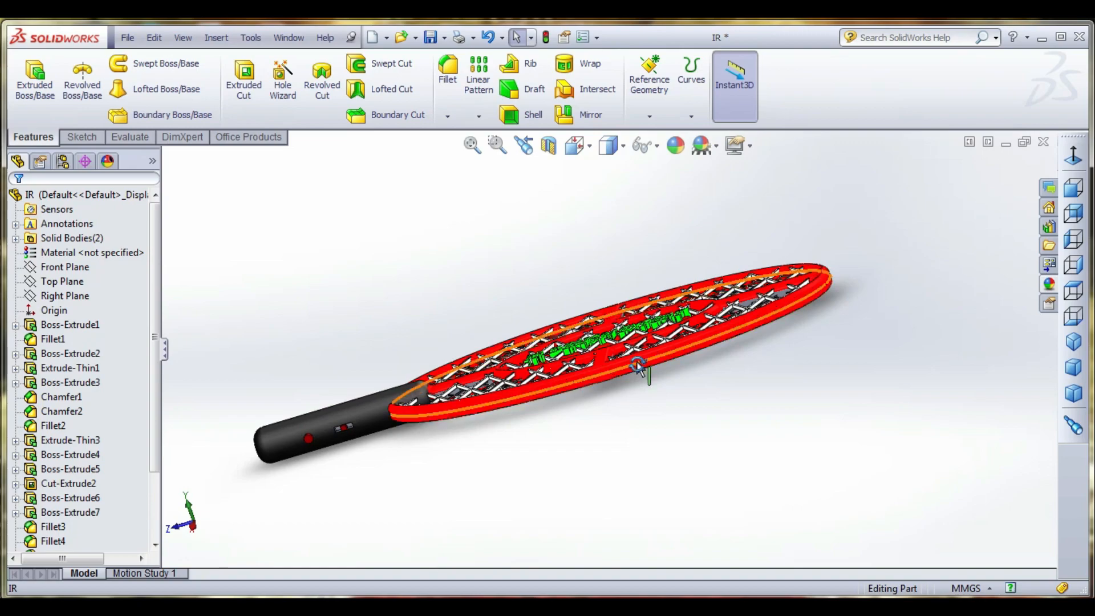
pyautogui.moveTo(638, 365); pyautogui.dragTo(688, 500, button='middle')
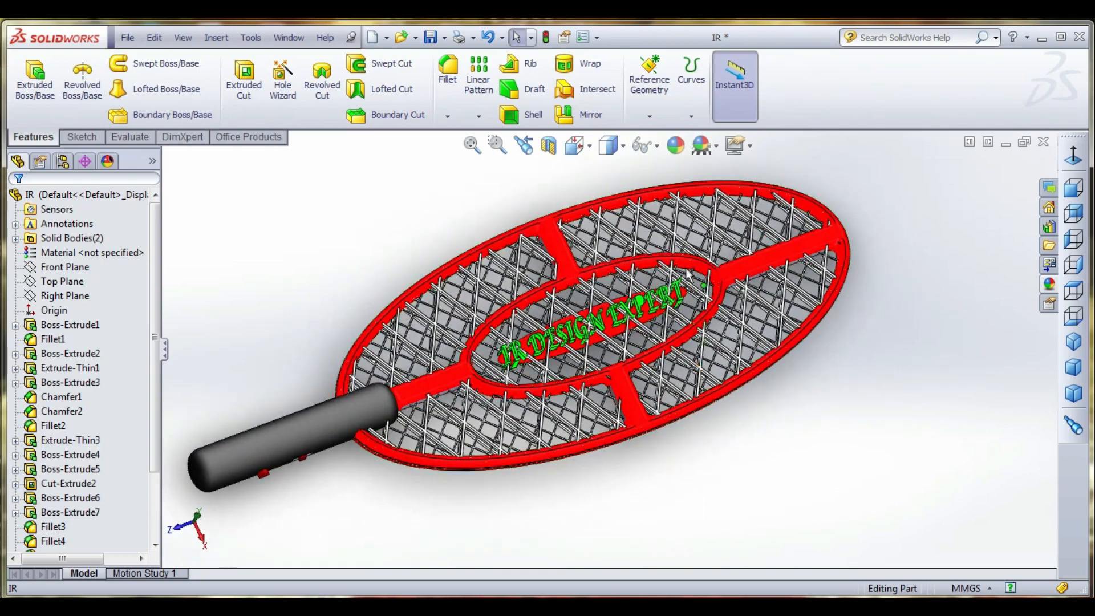
pyautogui.scroll(-5, 688, 274)
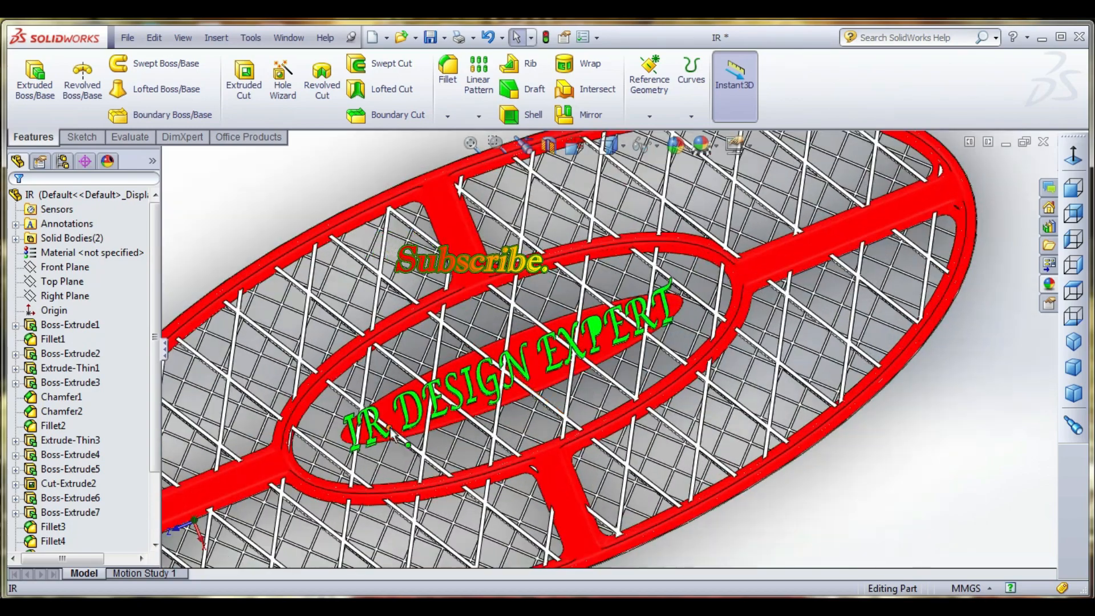
pyautogui.scroll(-1, 390, 428)
pyautogui.scroll(1, 390, 428)
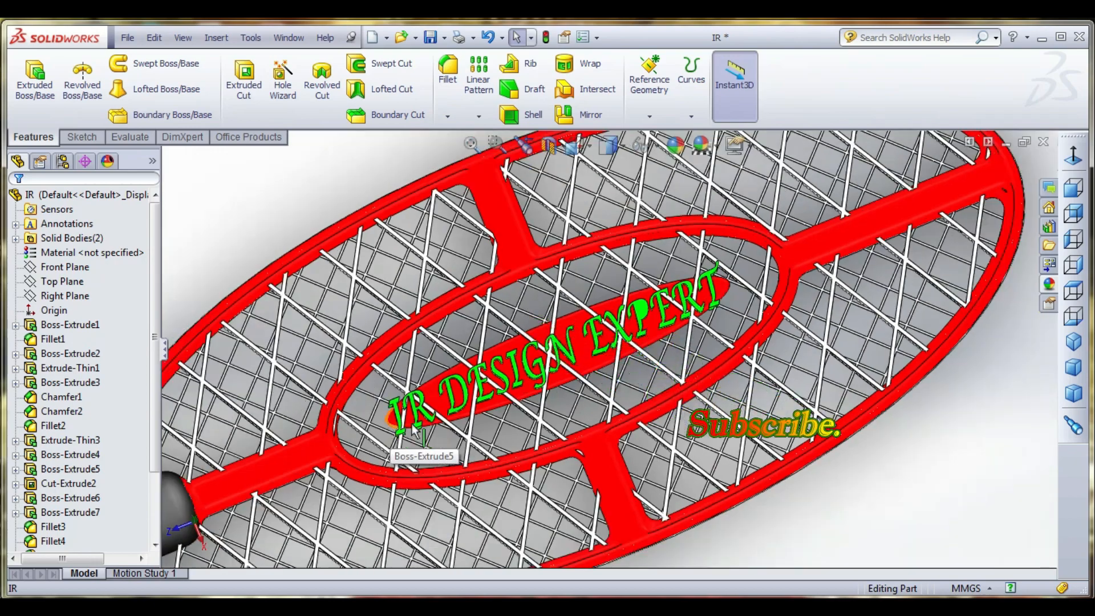